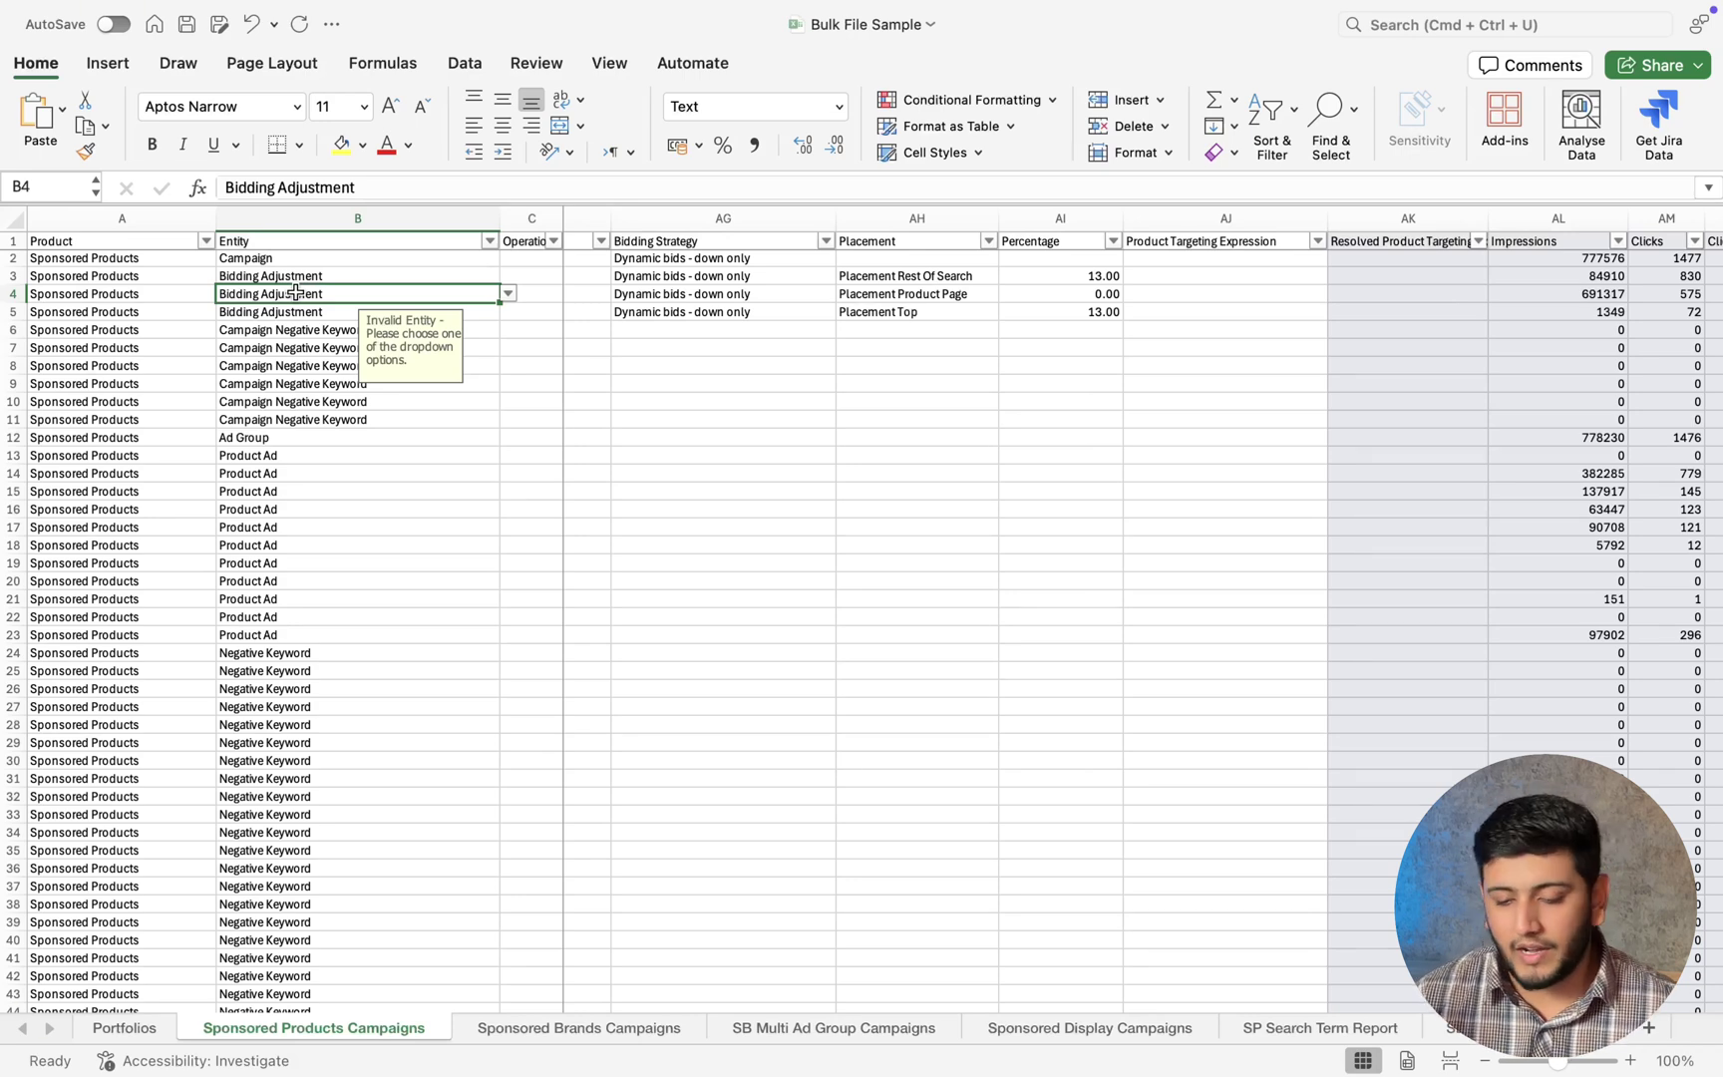
Examine the Sponsored Products Campaigns sheet's layout, from the entity and ID columns across to the performance metrics from Impressions to ROAS.
{"action": "key", "text": "Right"}
{"action": "key", "text": "Right"}
{"action": "key", "text": "Left"}
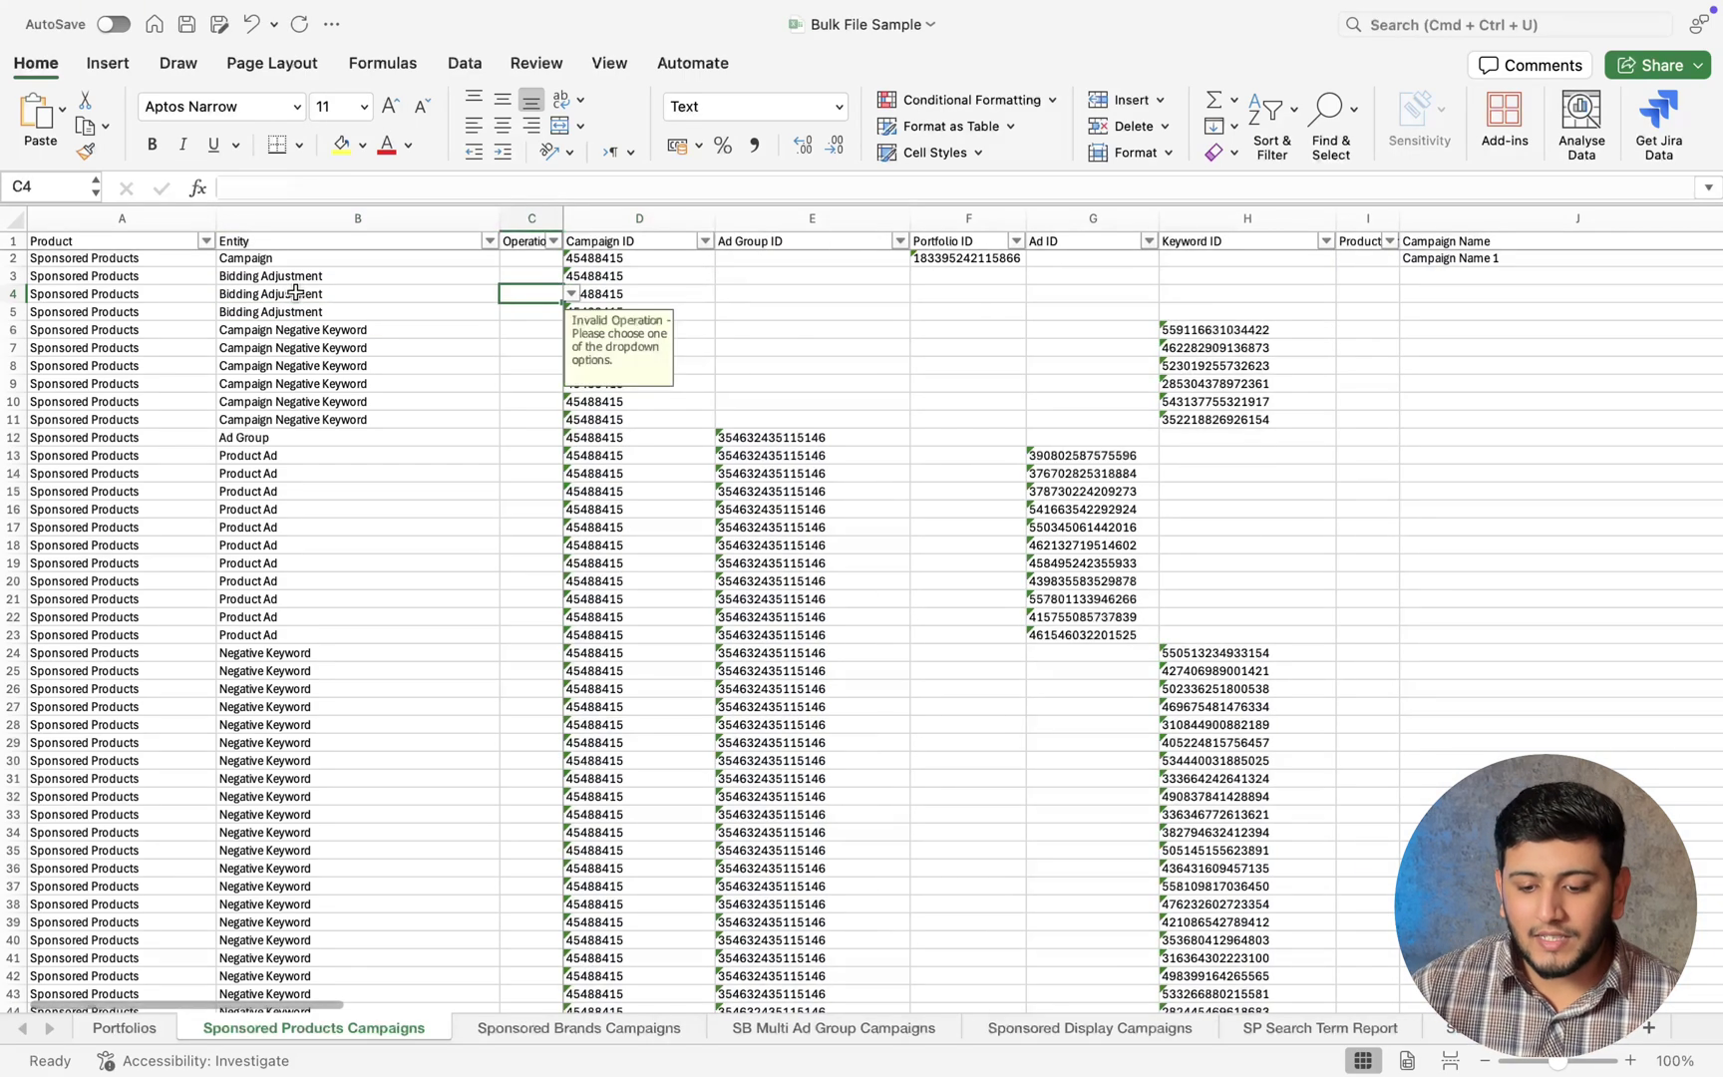
{"action": "key", "text": "Left"}
{"action": "key", "text": "Left"}
{"action": "left_click", "coordinate": [97, 262]}
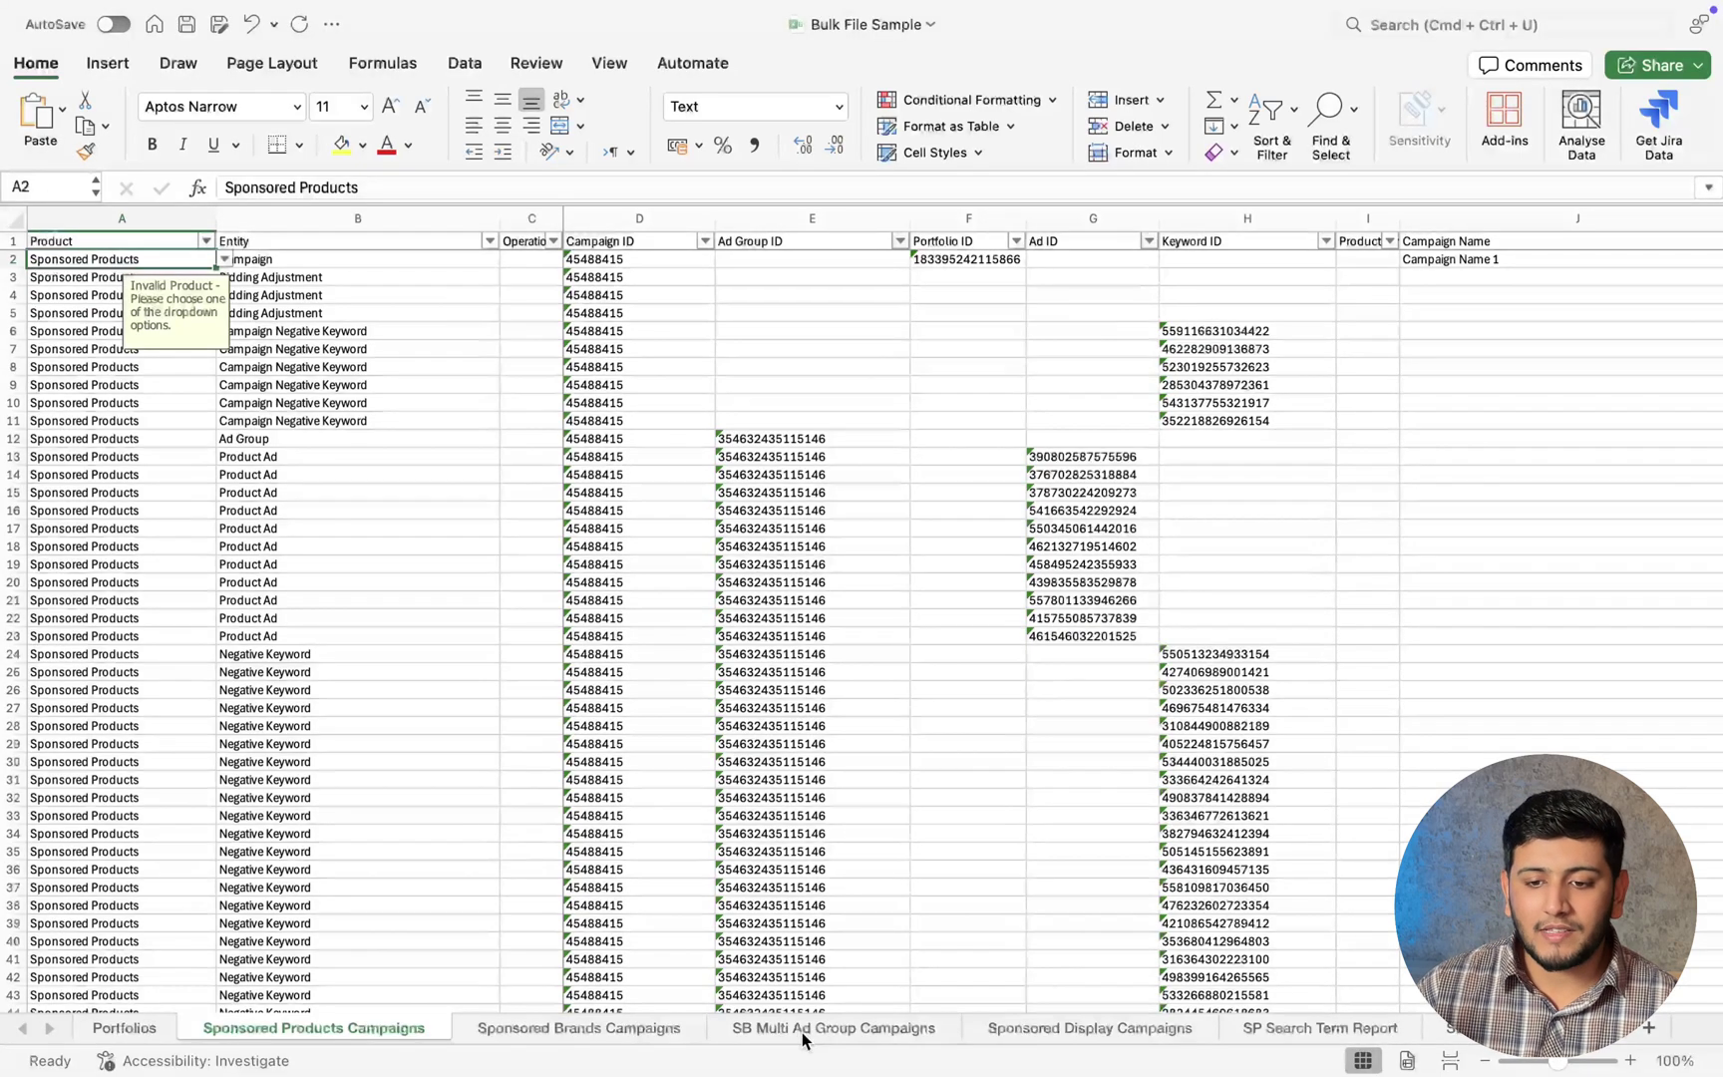
{"action": "left_click", "coordinate": [339, 294]}
{"action": "scroll", "coordinate": [843, 340], "scroll_direction": "right", "scroll_amount": 2}
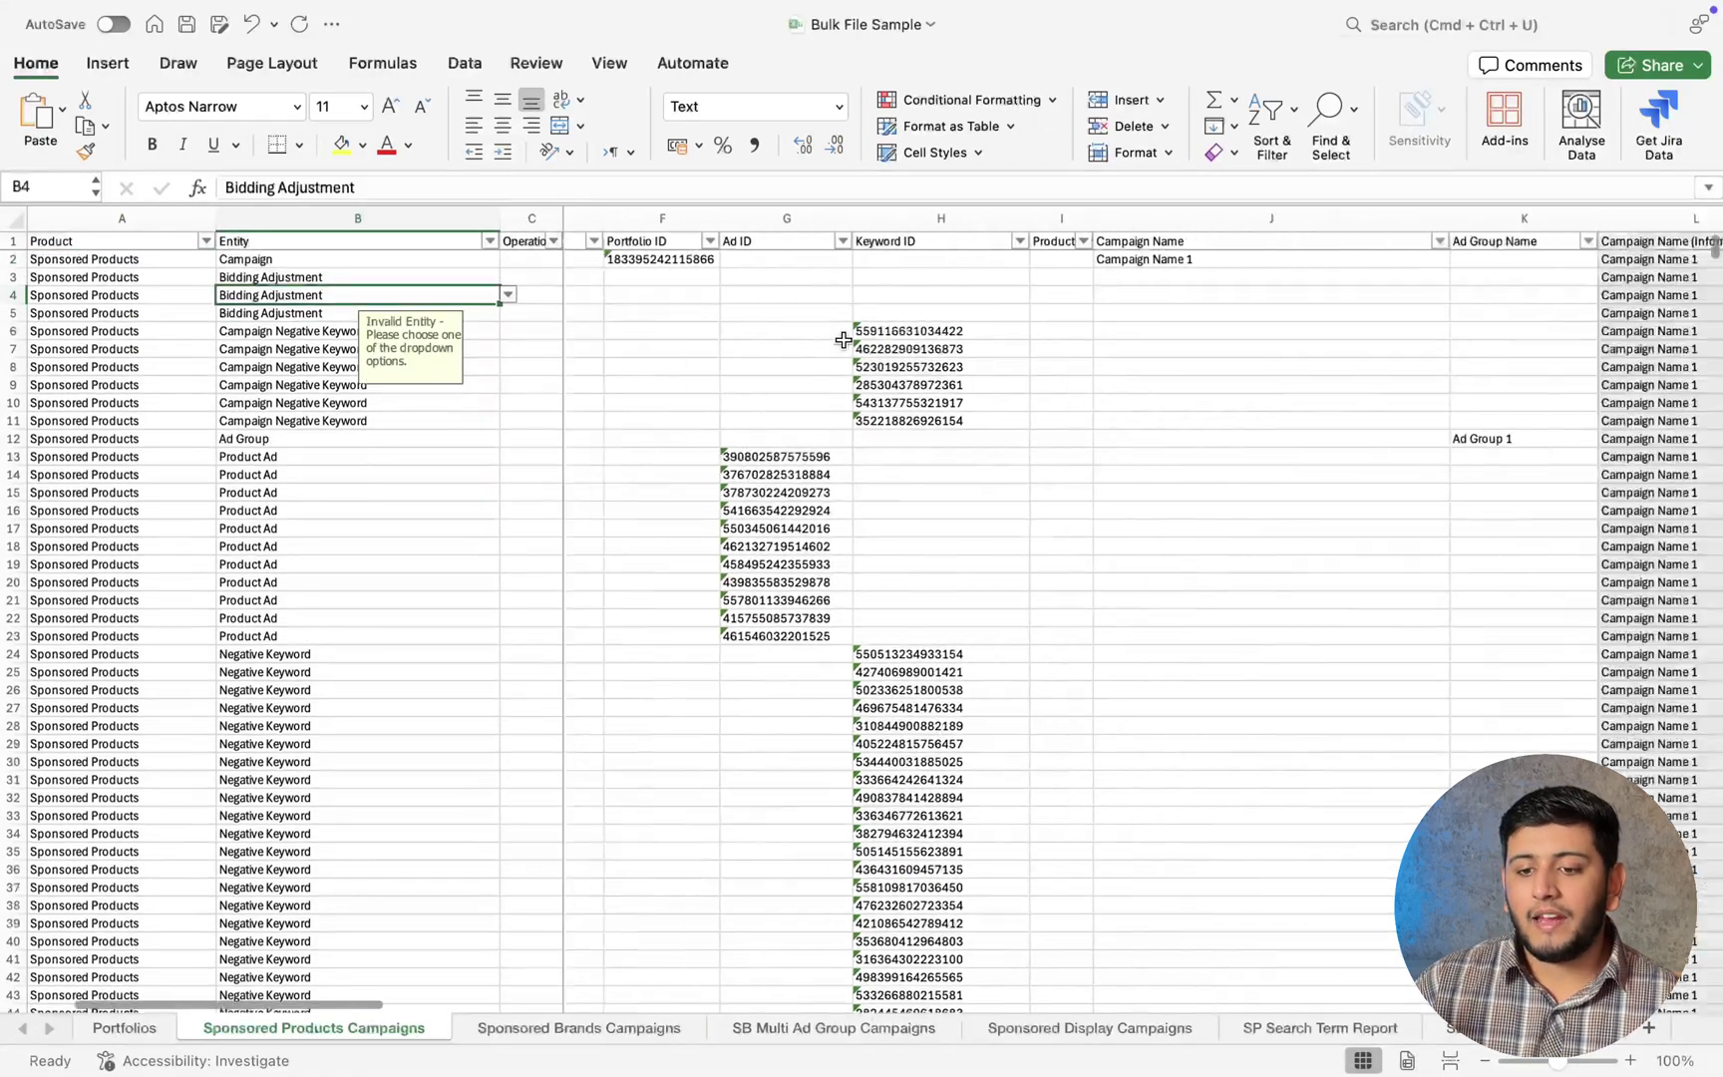
{"action": "scroll", "coordinate": [843, 340], "scroll_direction": "right", "scroll_amount": 15}
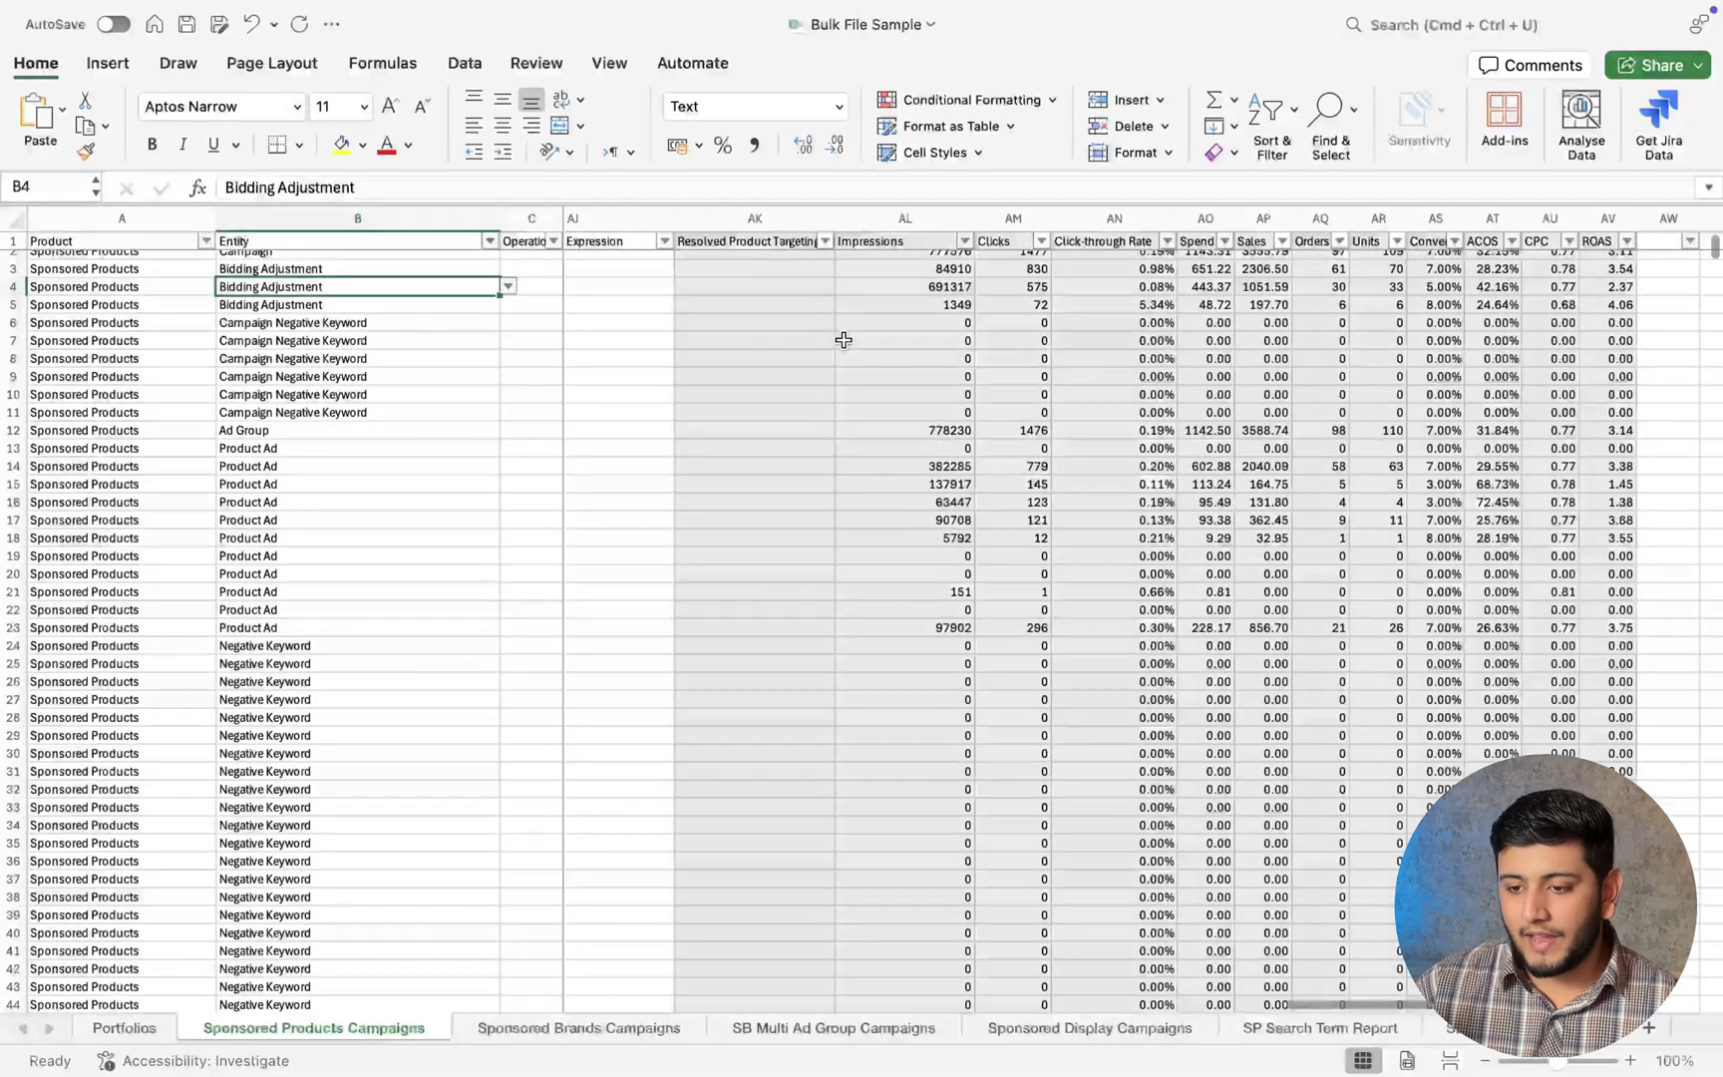
{"action": "scroll", "coordinate": [844, 340], "scroll_direction": "up", "scroll_amount": 1}
{"action": "scroll", "coordinate": [843, 340], "scroll_direction": "right", "scroll_amount": 2}
{"action": "left_click", "coordinate": [698, 260]}
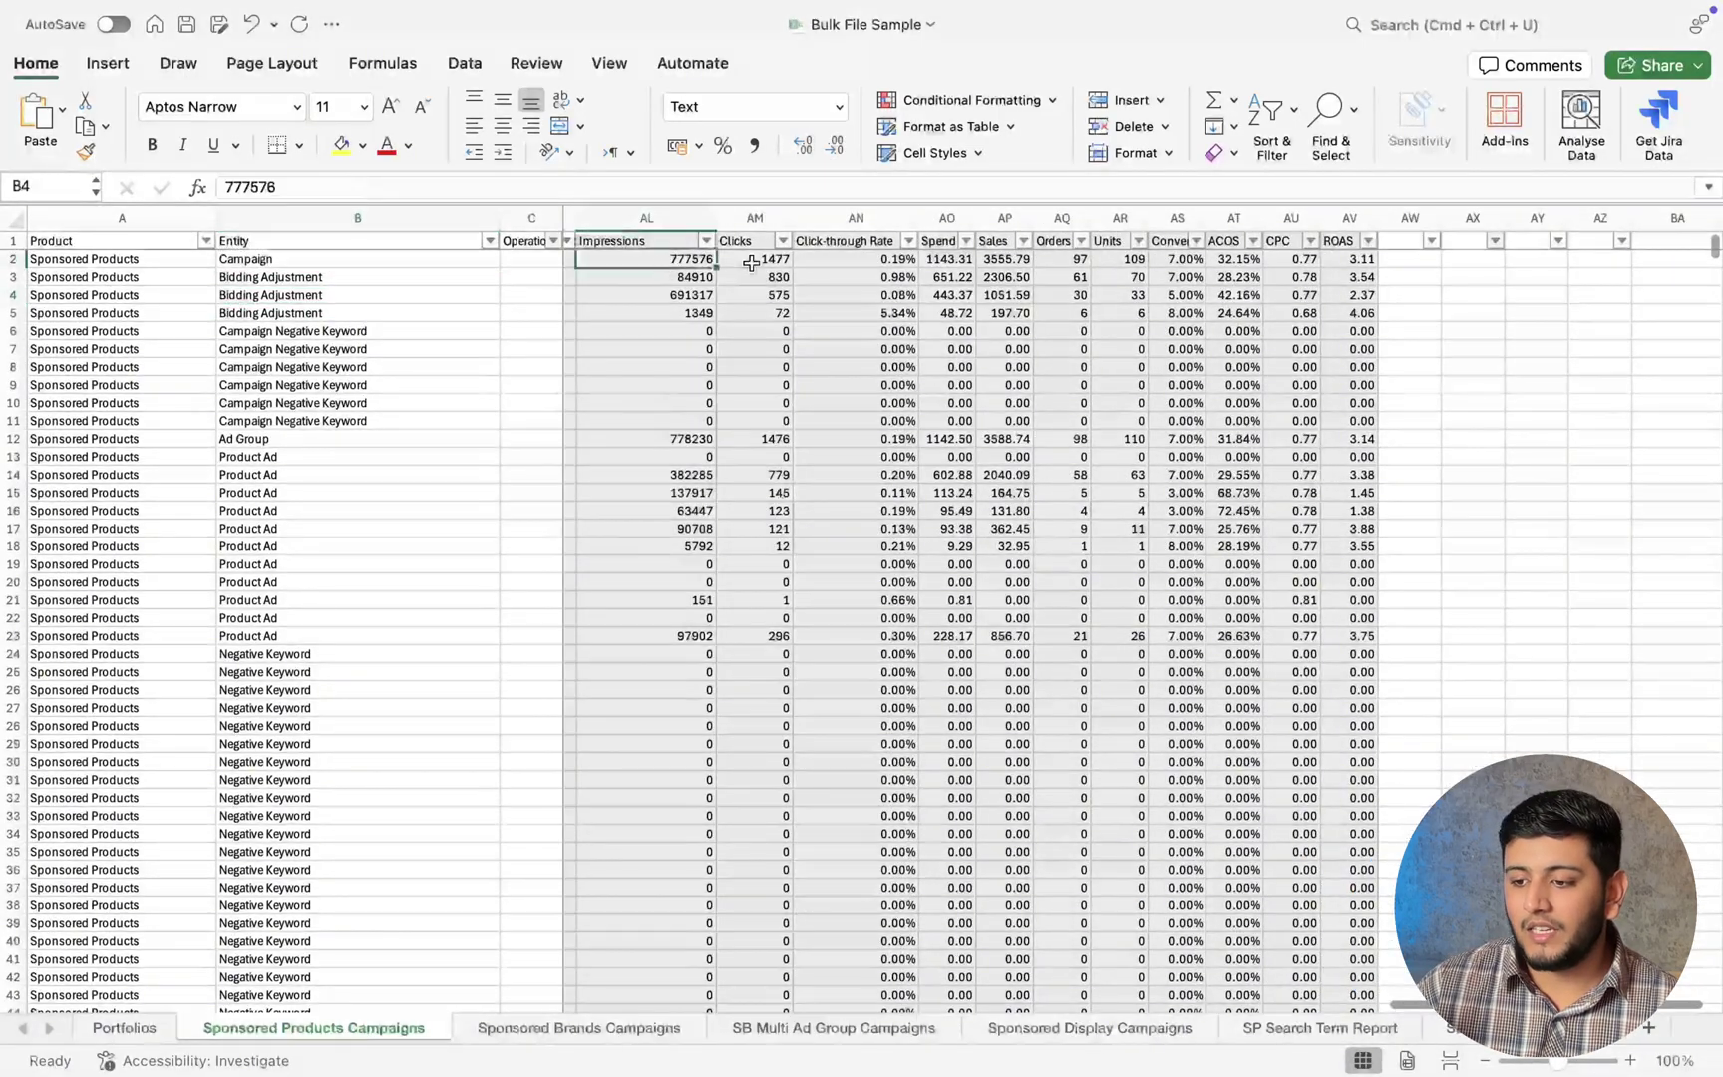
{"action": "left_click_drag", "start_coordinate": [708, 262], "coordinate": [1329, 507]}
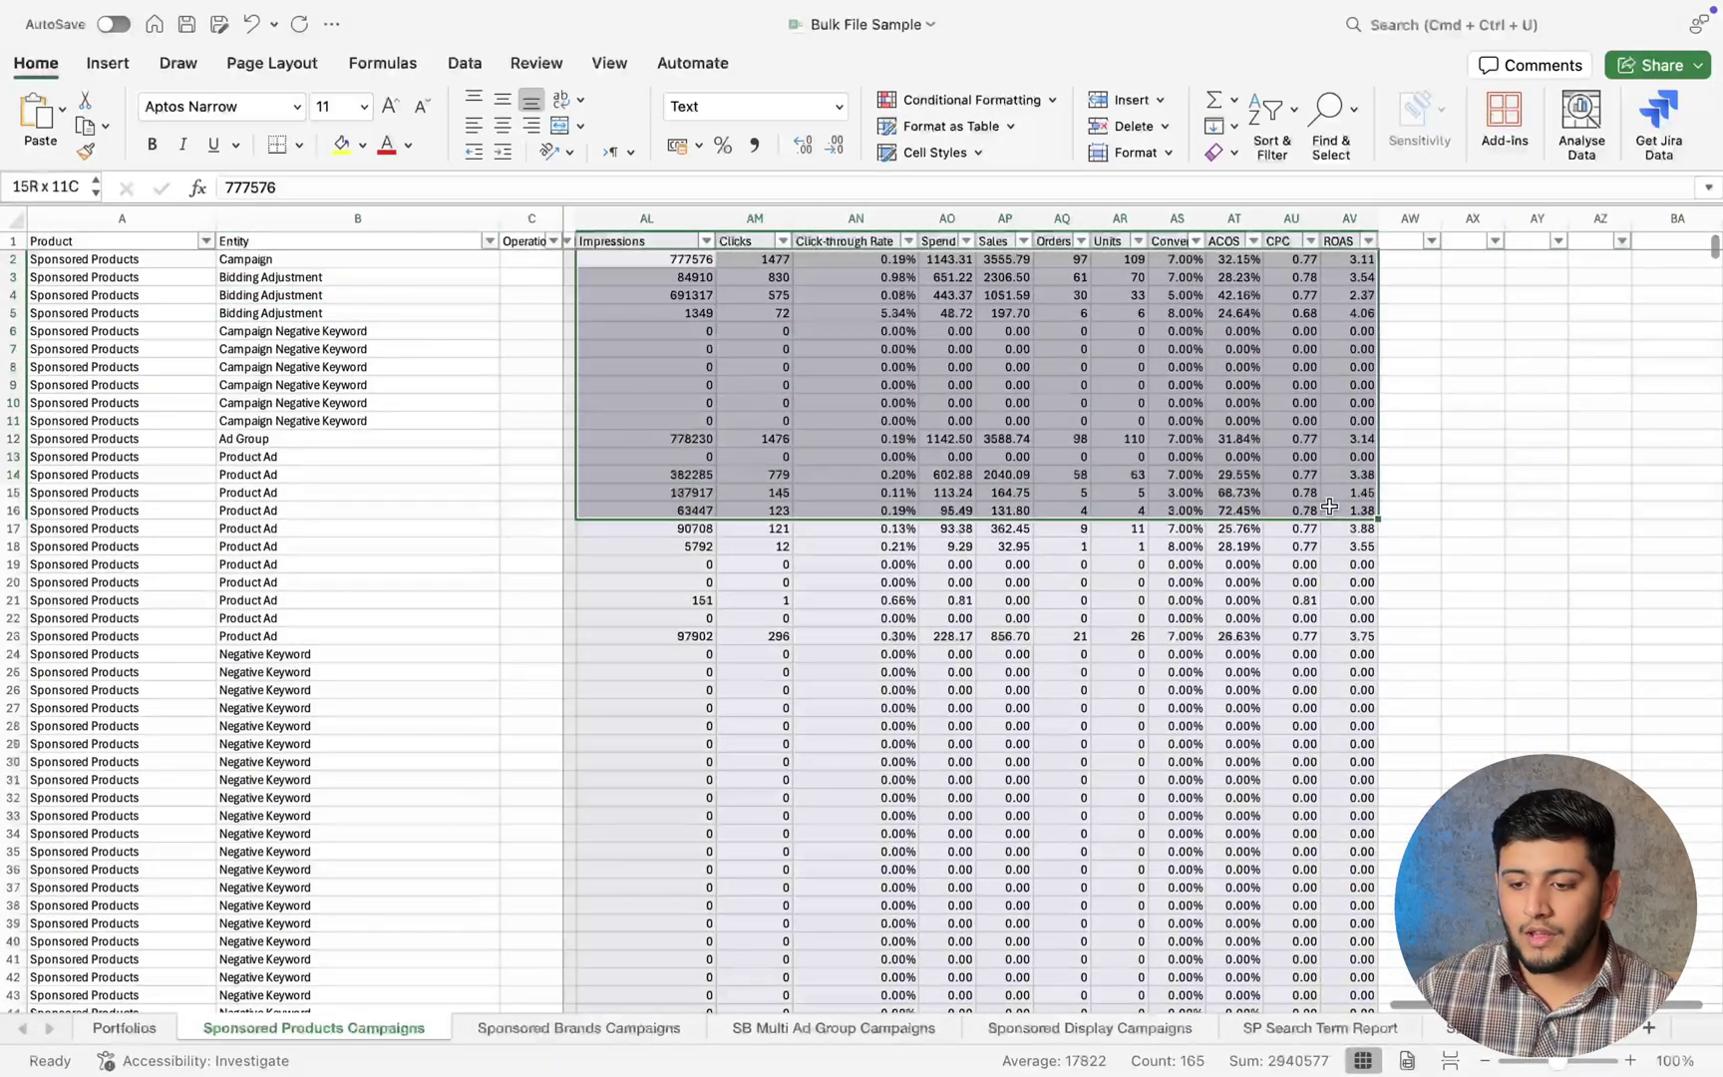
Review the first Campaign row's metrics cell by cell, from impressions and clicks through orders, conversion rate, ACOS and CPC.
{"action": "left_click", "coordinate": [329, 277]}
{"action": "left_click", "coordinate": [323, 260]}
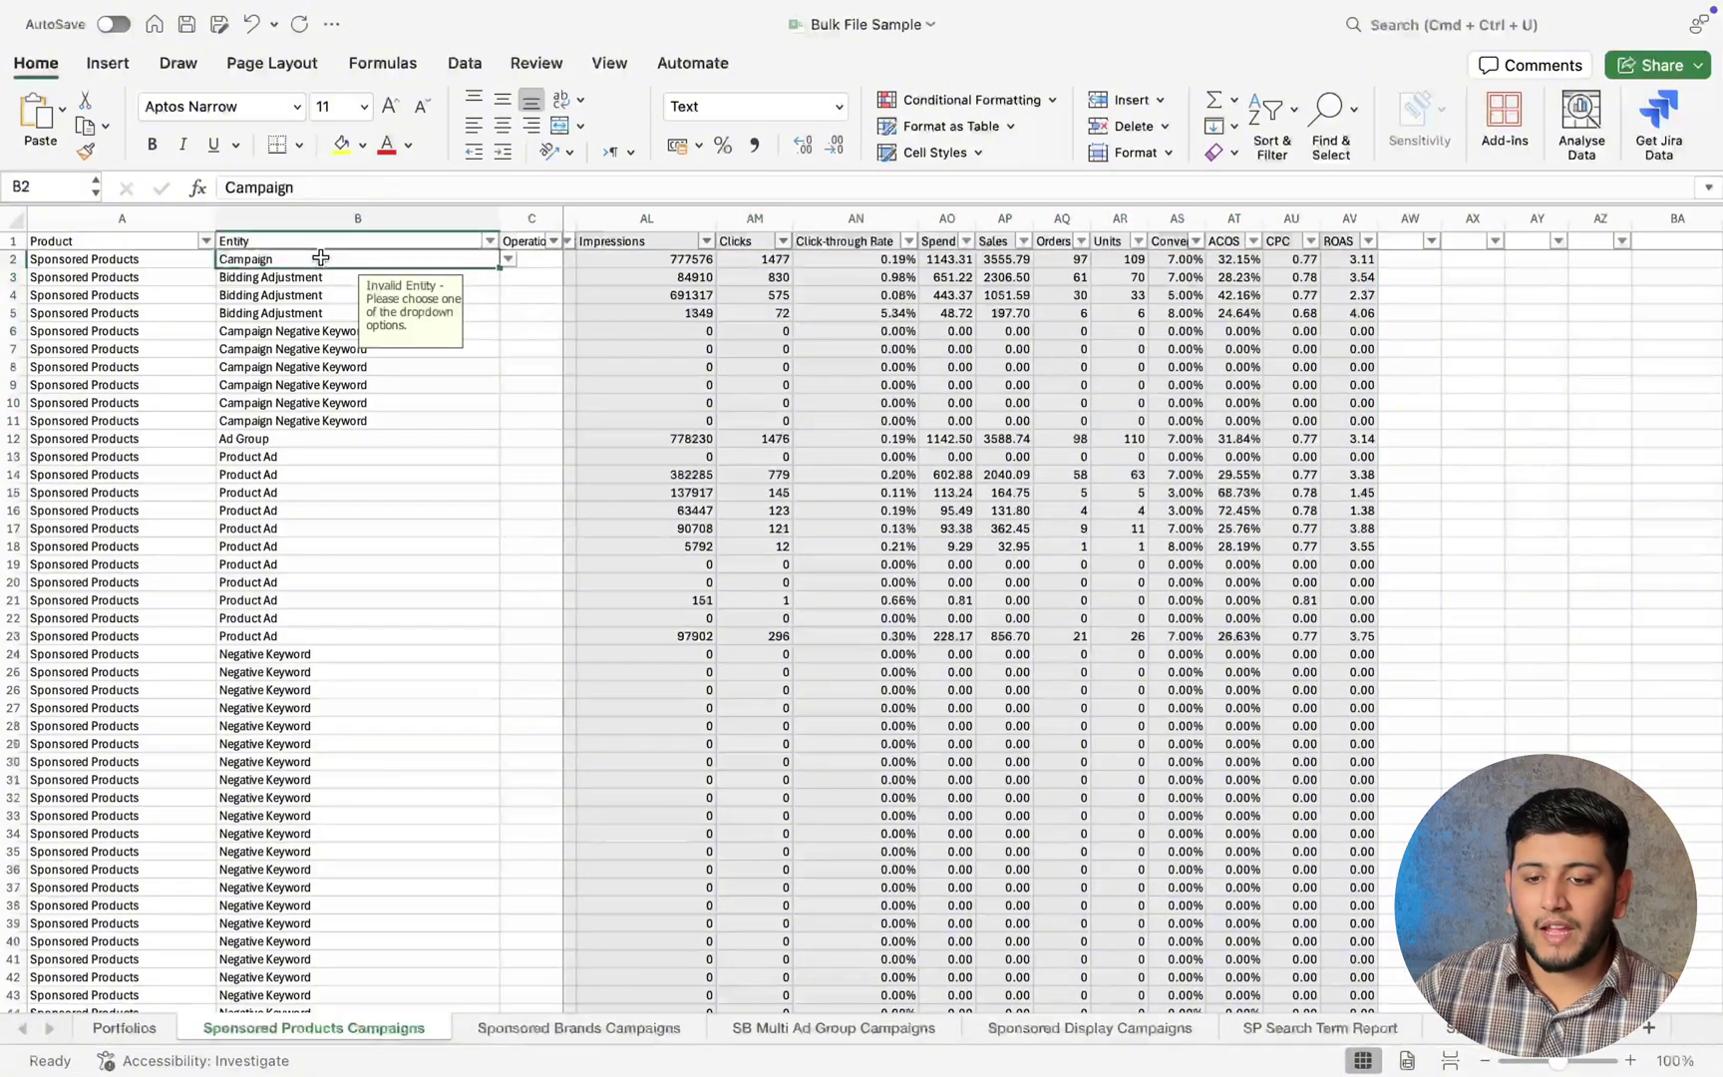
{"action": "left_click", "coordinate": [623, 259]}
{"action": "key", "text": "Right"}
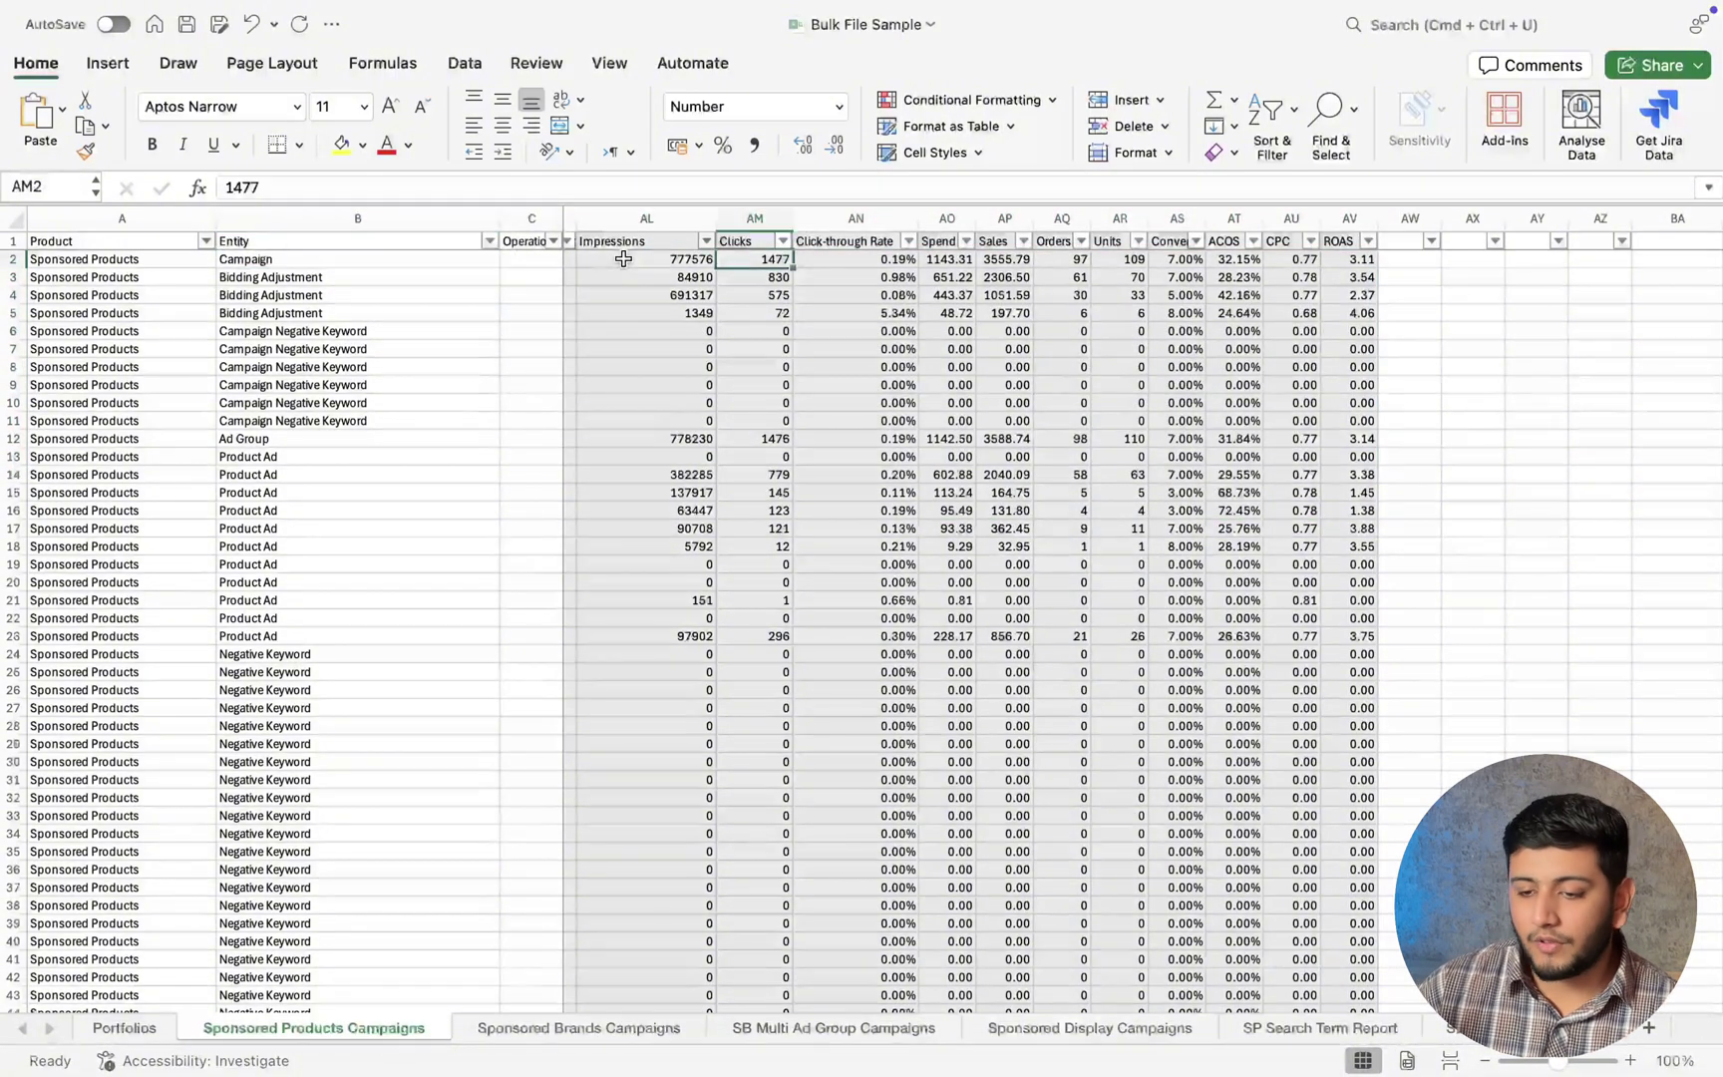
{"action": "key", "text": "Left"}
{"action": "key", "text": "Left"}
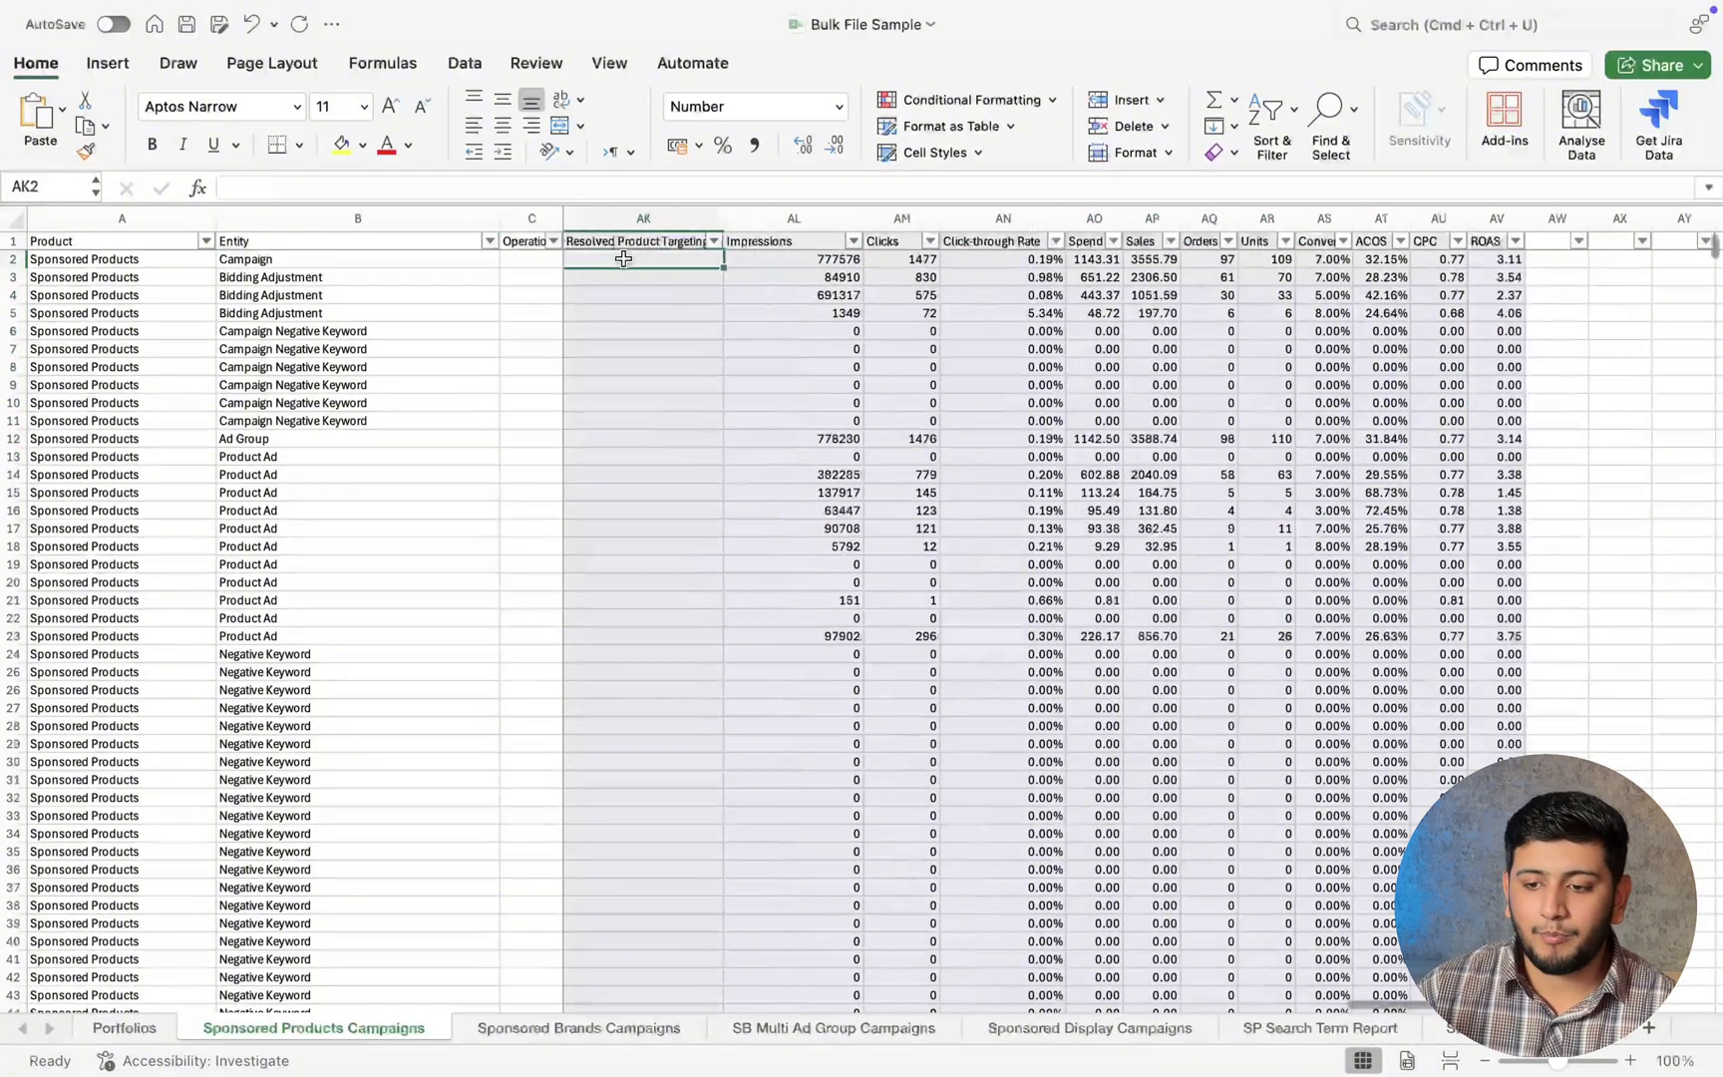
{"action": "key", "text": "Right"}
{"action": "key", "text": "Right"}
{"action": "key", "text": "Right"}
{"action": "key", "text": "Right"}
{"action": "key", "text": "Left"}
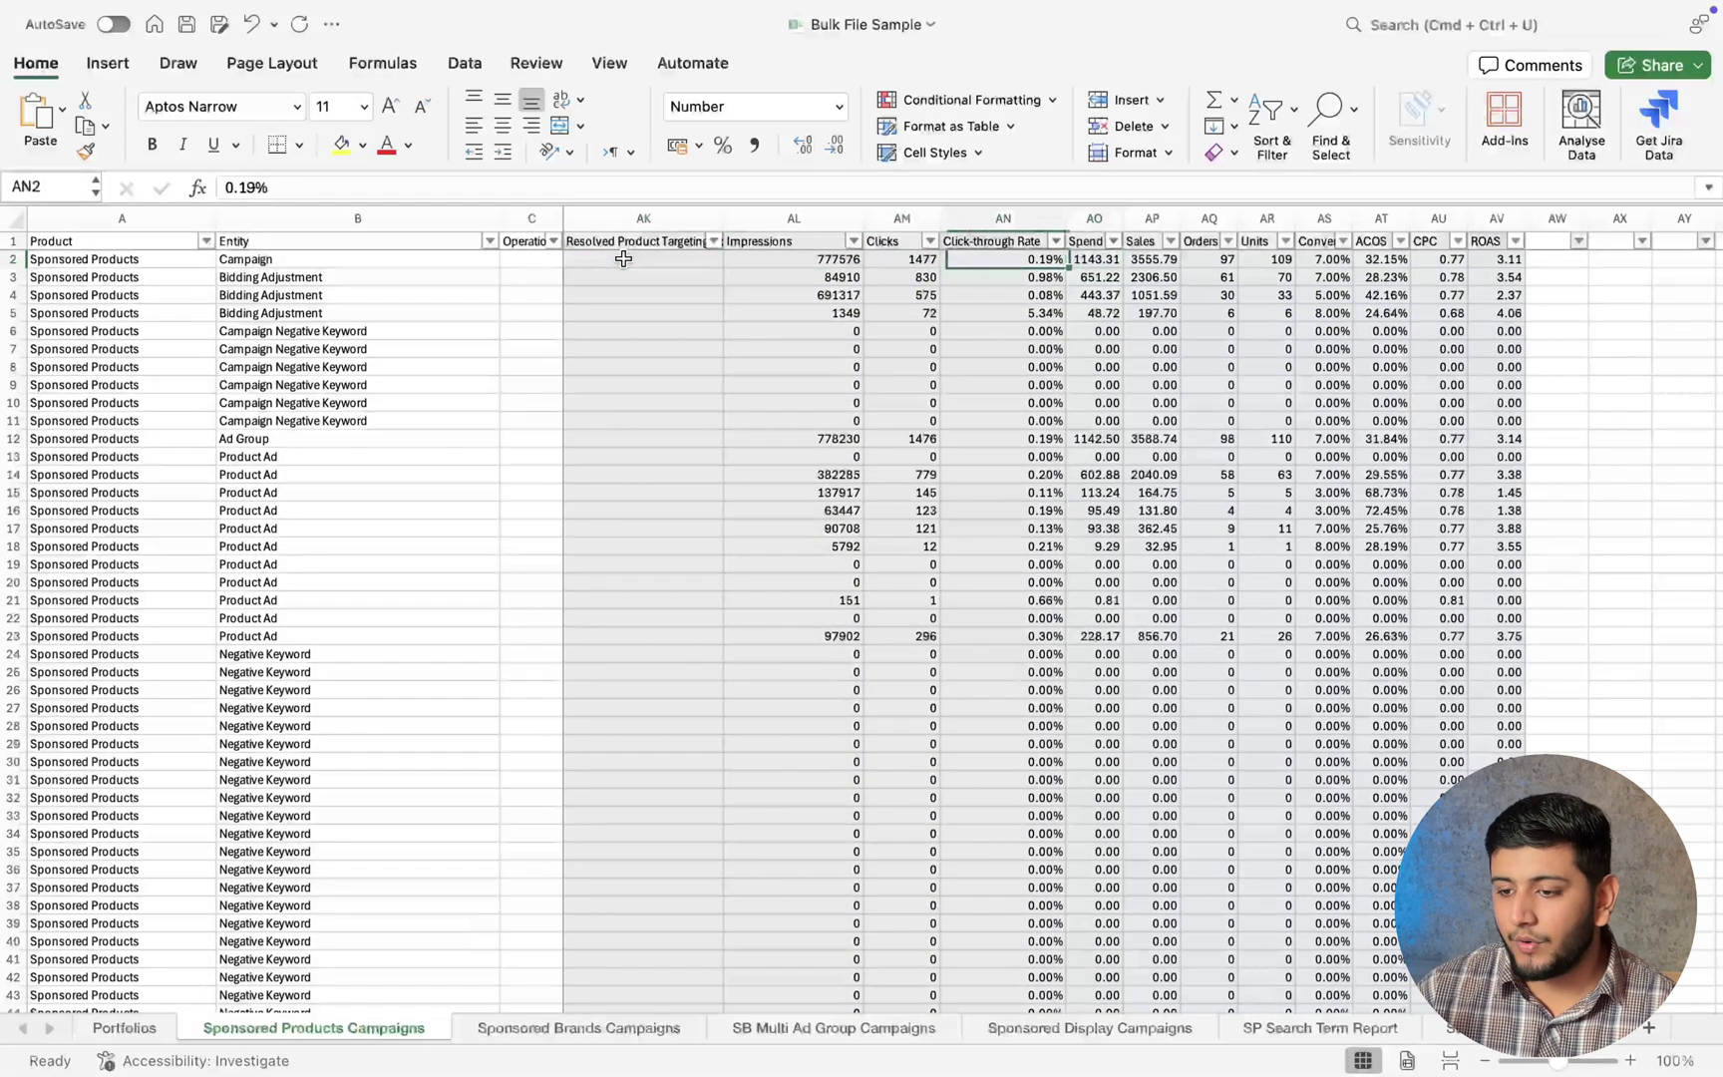
{"action": "key", "text": "Right"}
{"action": "key", "text": "Right"}
{"action": "key", "text": "Right"}
{"action": "key", "text": "Right"}
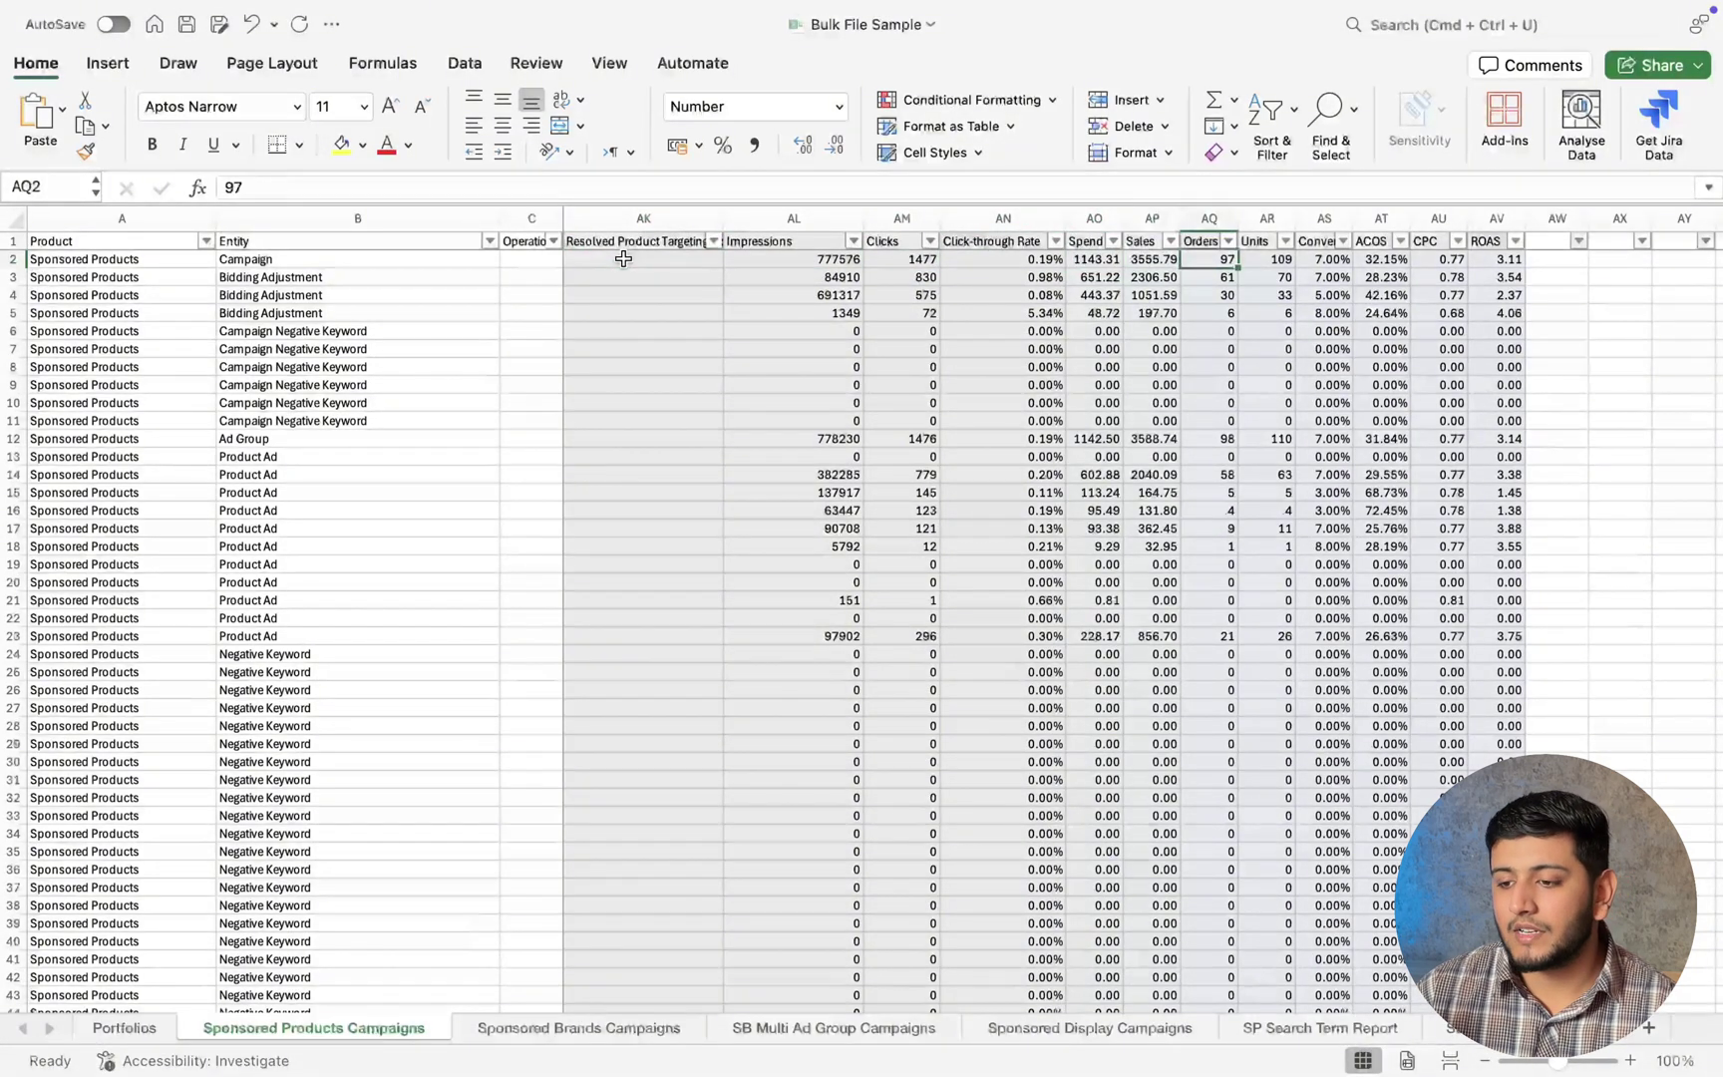
{"action": "key", "text": "Right"}
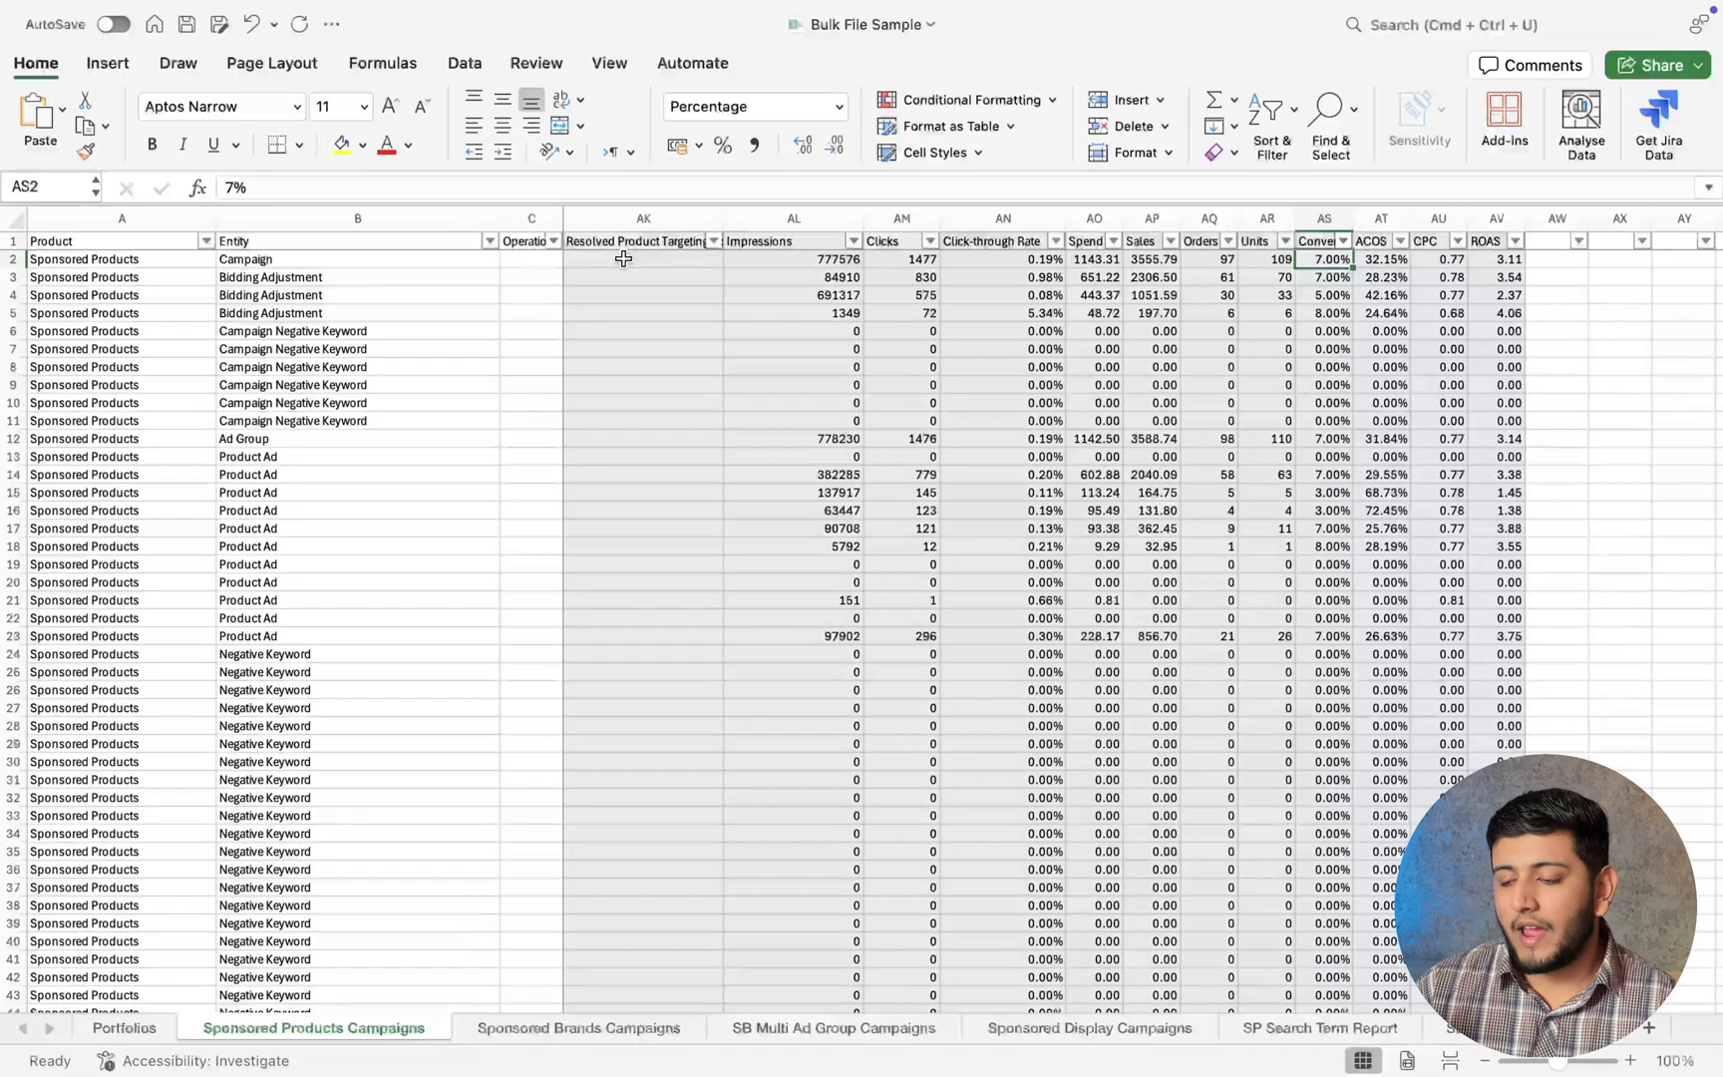
{"action": "key", "text": "Right"}
{"action": "key", "text": "Right"}
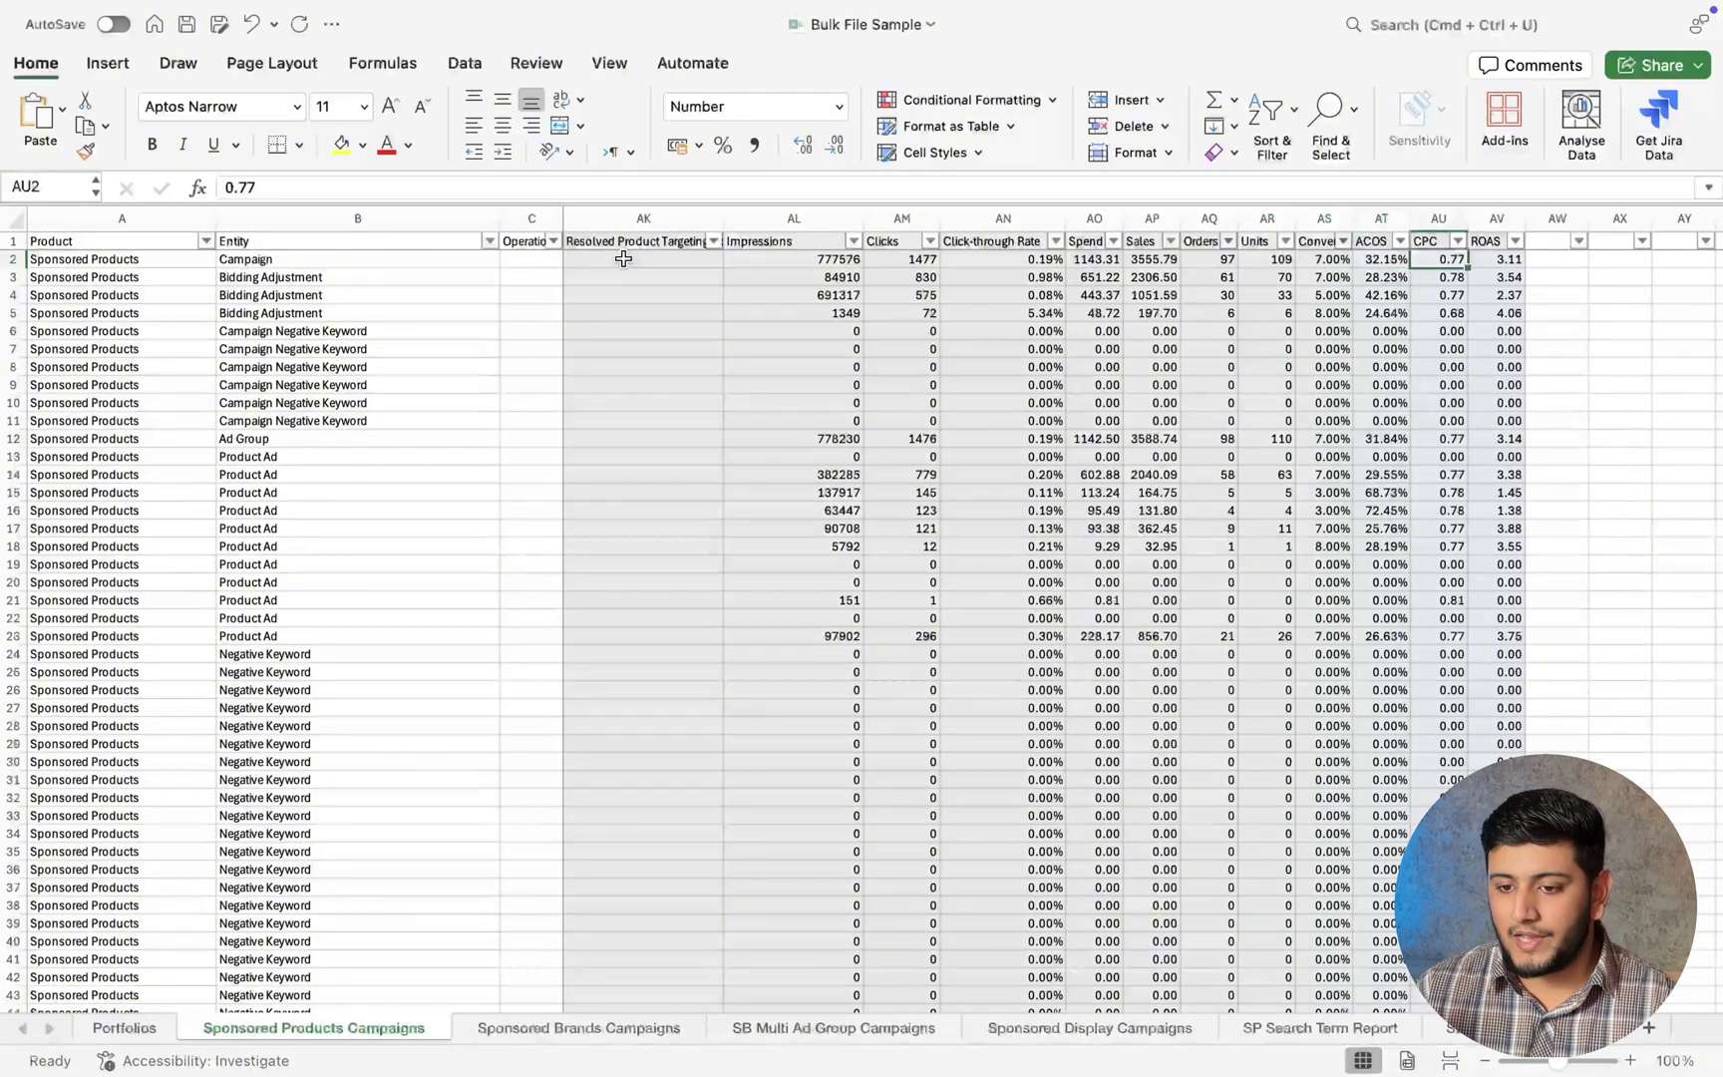
{"action": "key", "text": "Left"}
{"action": "key", "text": "Left"}
Compare the Entity column's row types: Bidding Adjustment, Campaign Negative Keyword, Ad Group and Product Ad.
{"action": "left_click", "coordinate": [361, 279]}
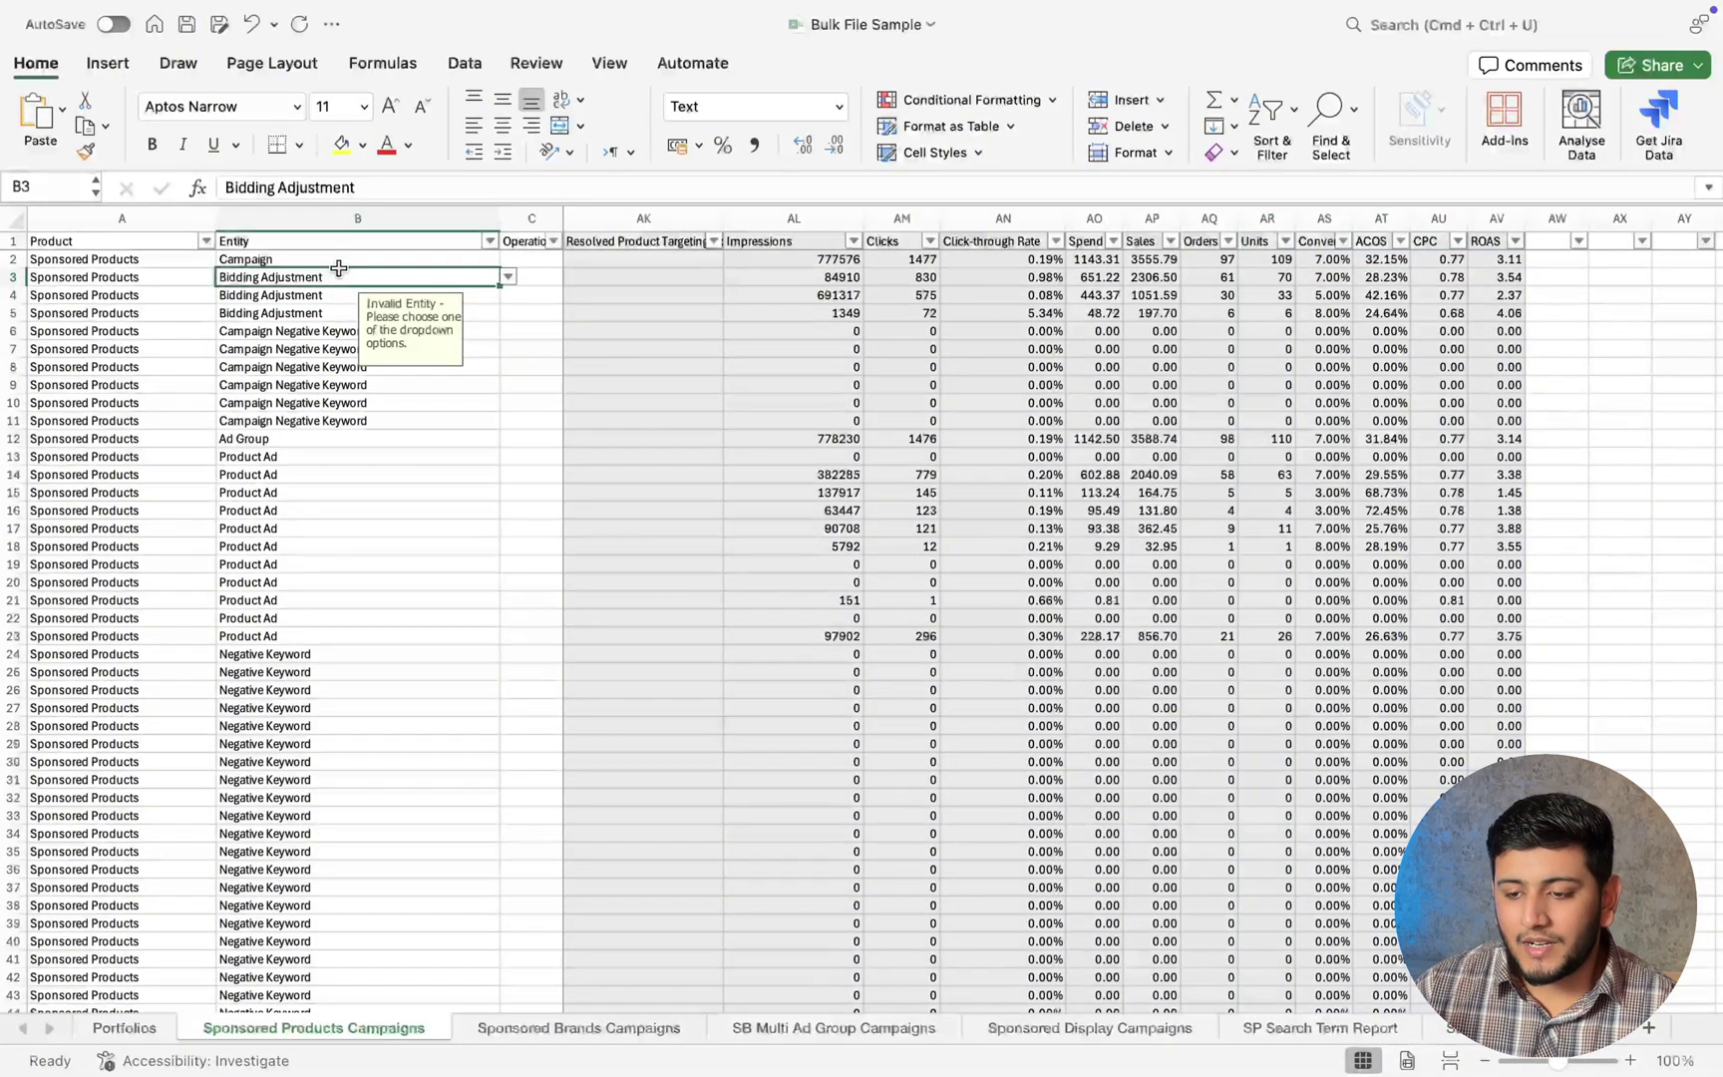
{"action": "left_click", "coordinate": [738, 288]}
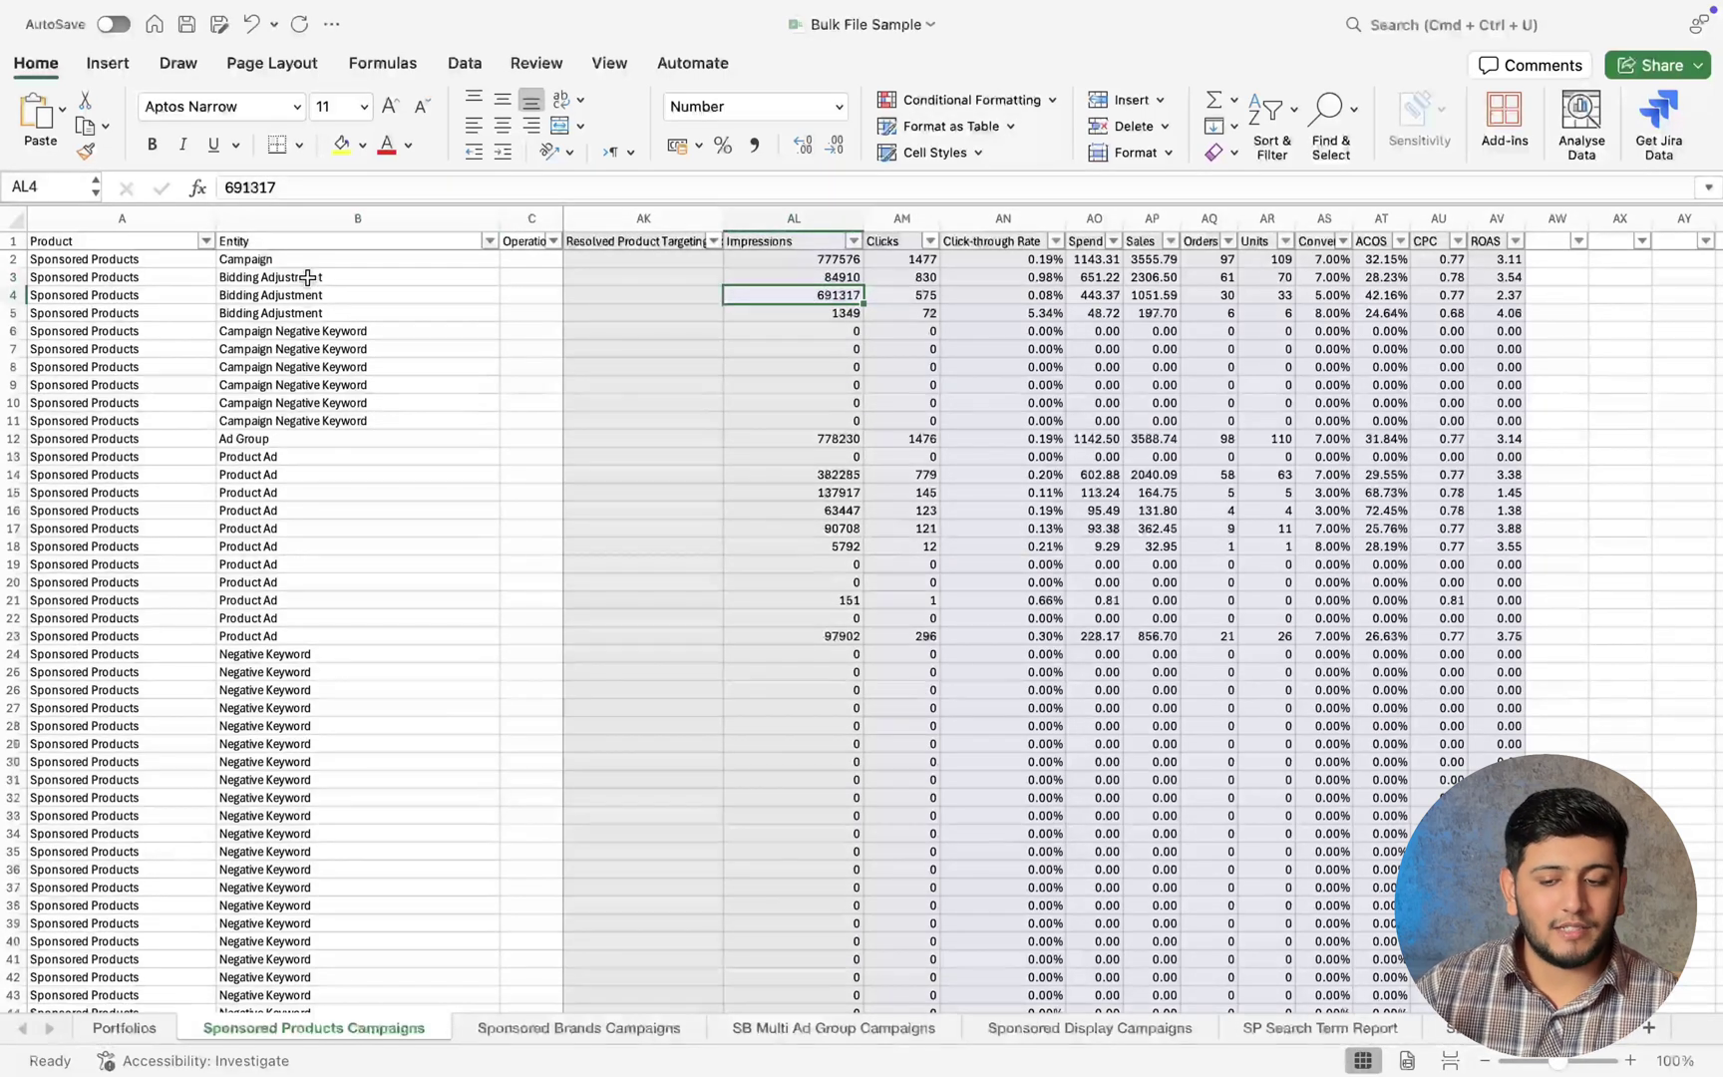
{"action": "left_click", "coordinate": [287, 439]}
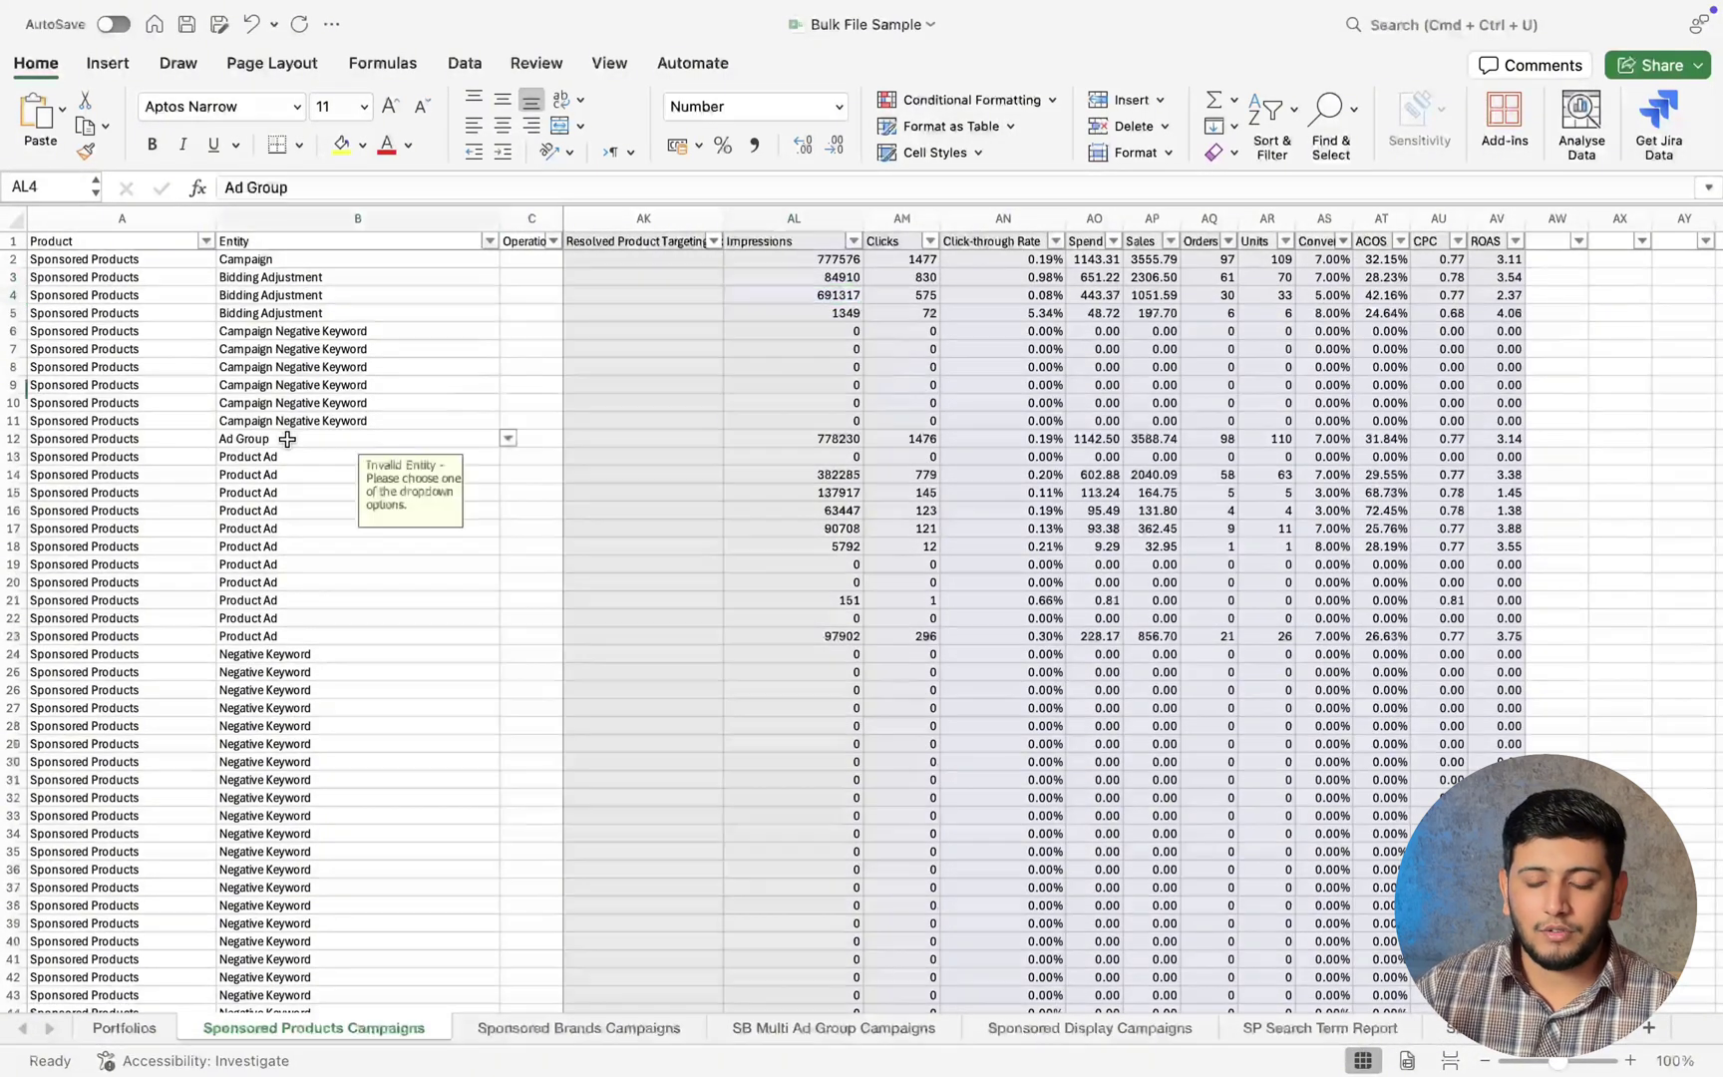
{"action": "left_click", "coordinate": [299, 350]}
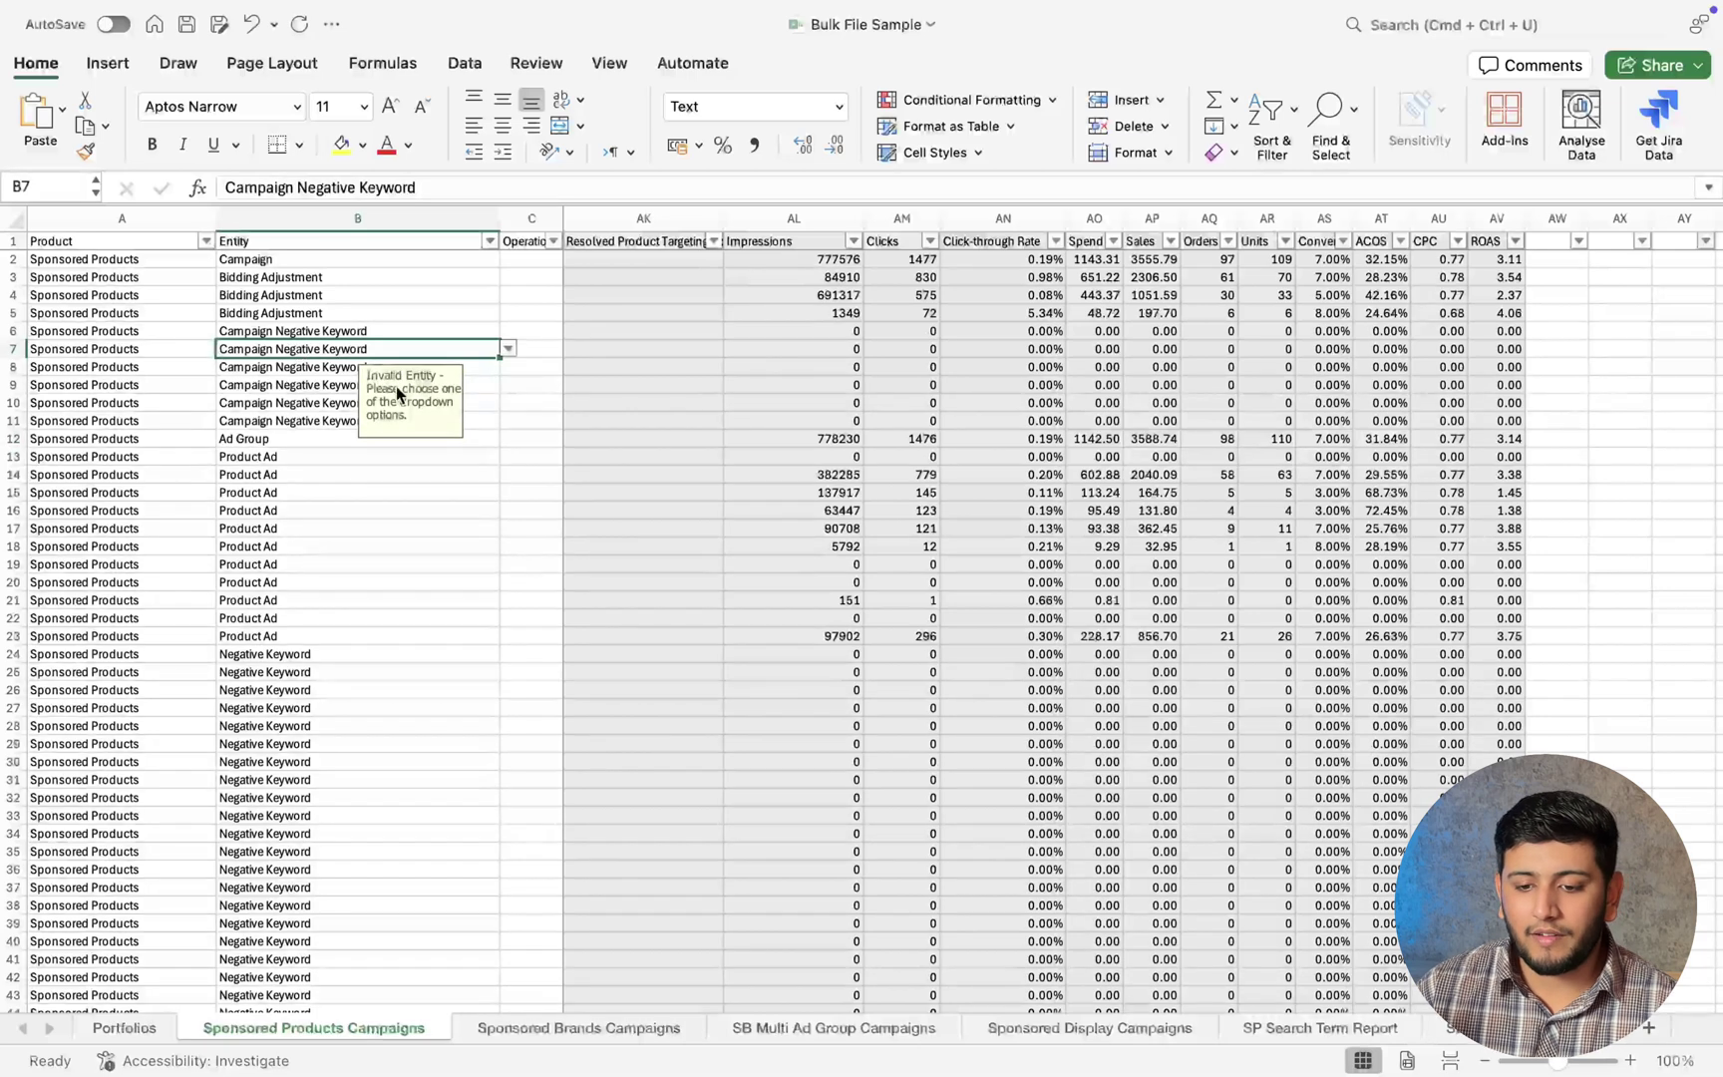
{"action": "left_click", "coordinate": [257, 451]}
{"action": "left_click", "coordinate": [247, 489]}
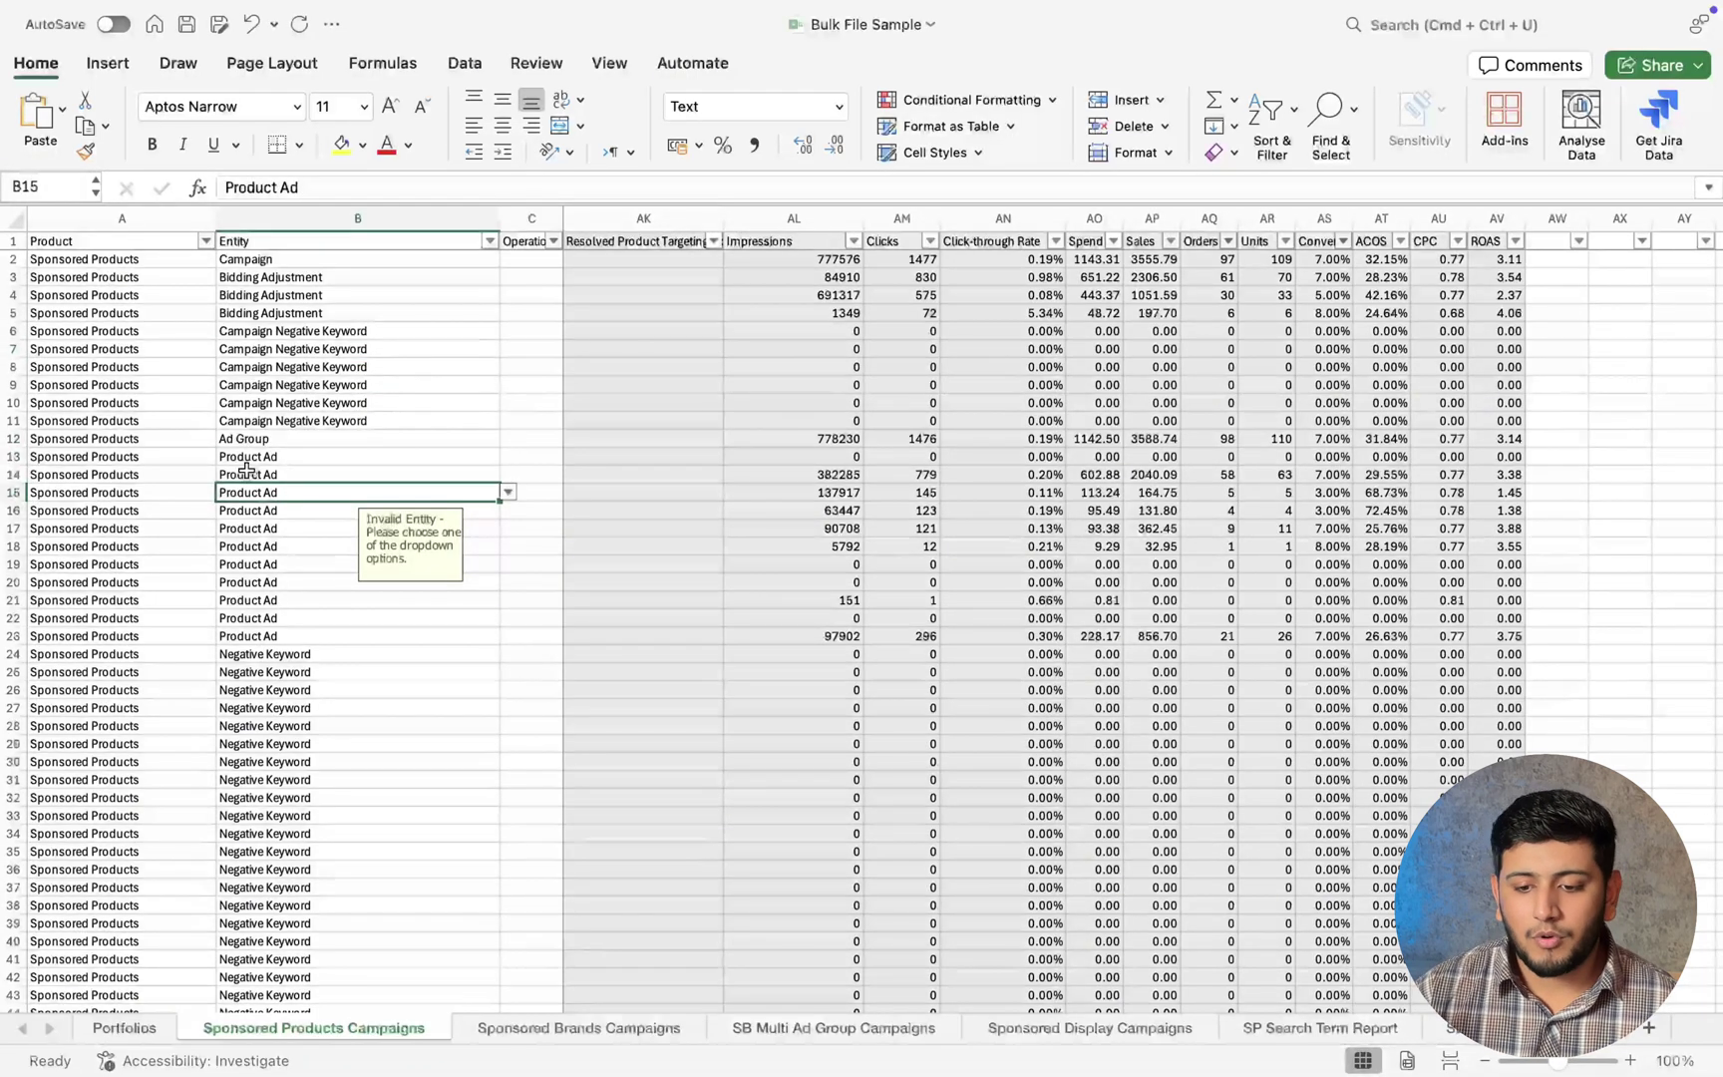
{"action": "scroll", "coordinate": [253, 492], "scroll_direction": "down", "scroll_amount": 3}
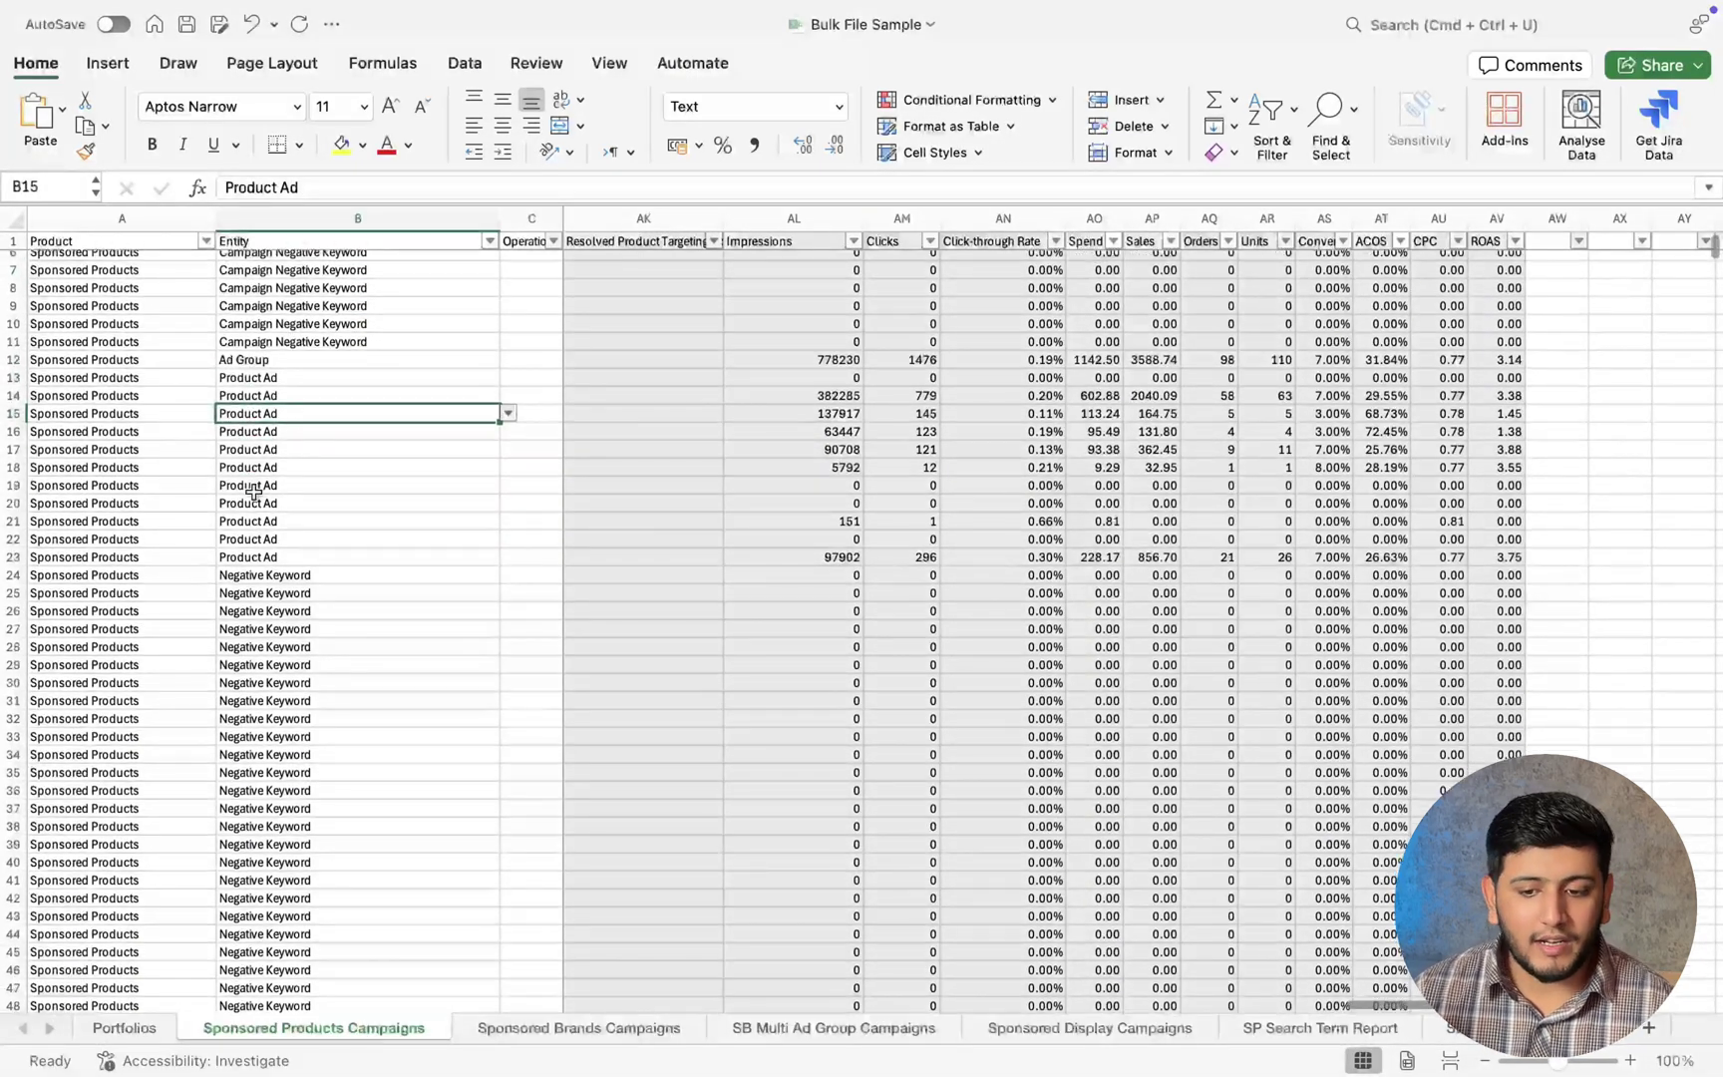
{"action": "scroll", "coordinate": [253, 492], "scroll_direction": "up", "scroll_amount": 3}
{"action": "left_click", "coordinate": [263, 280]}
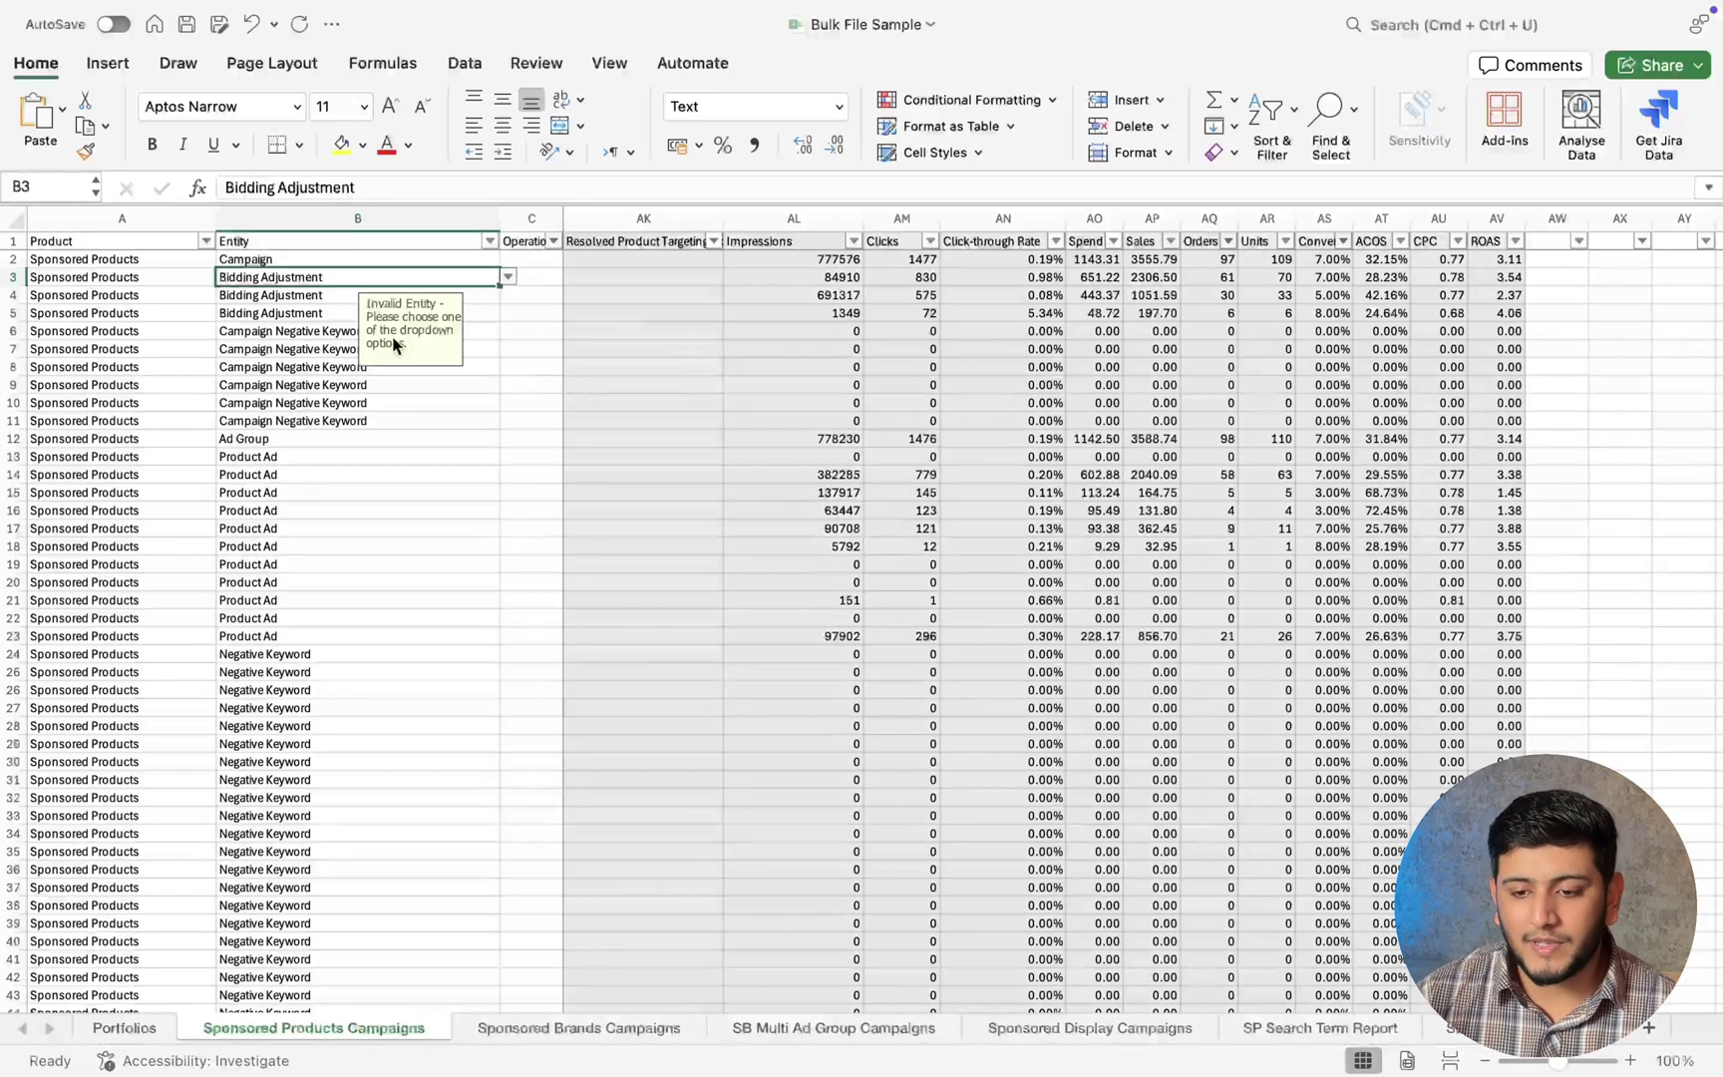
In the Campaign Name (Informational only) filter, deselect everything and select only Campaign Name 1 and Campaign Name 10.
{"action": "key", "text": "Right"}
{"action": "key", "text": "Right"}
{"action": "key", "text": "Right"}
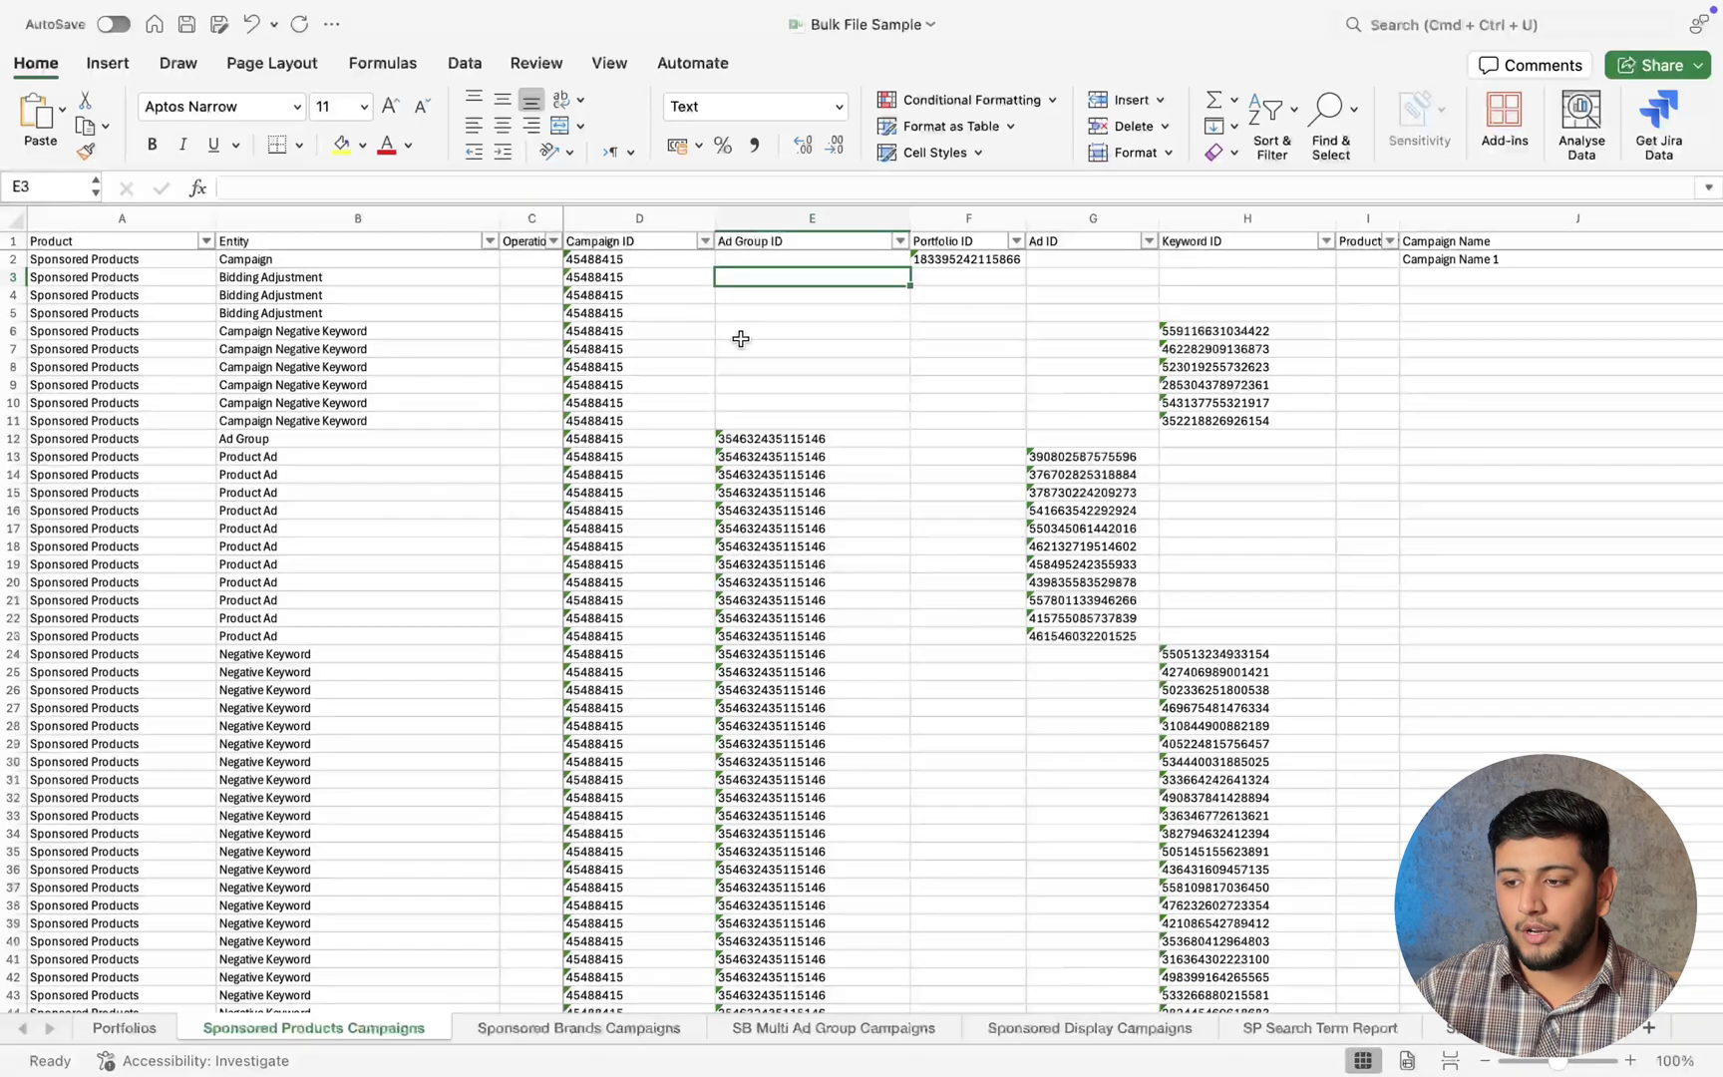
{"action": "scroll", "coordinate": [799, 250], "scroll_direction": "right", "scroll_amount": 5}
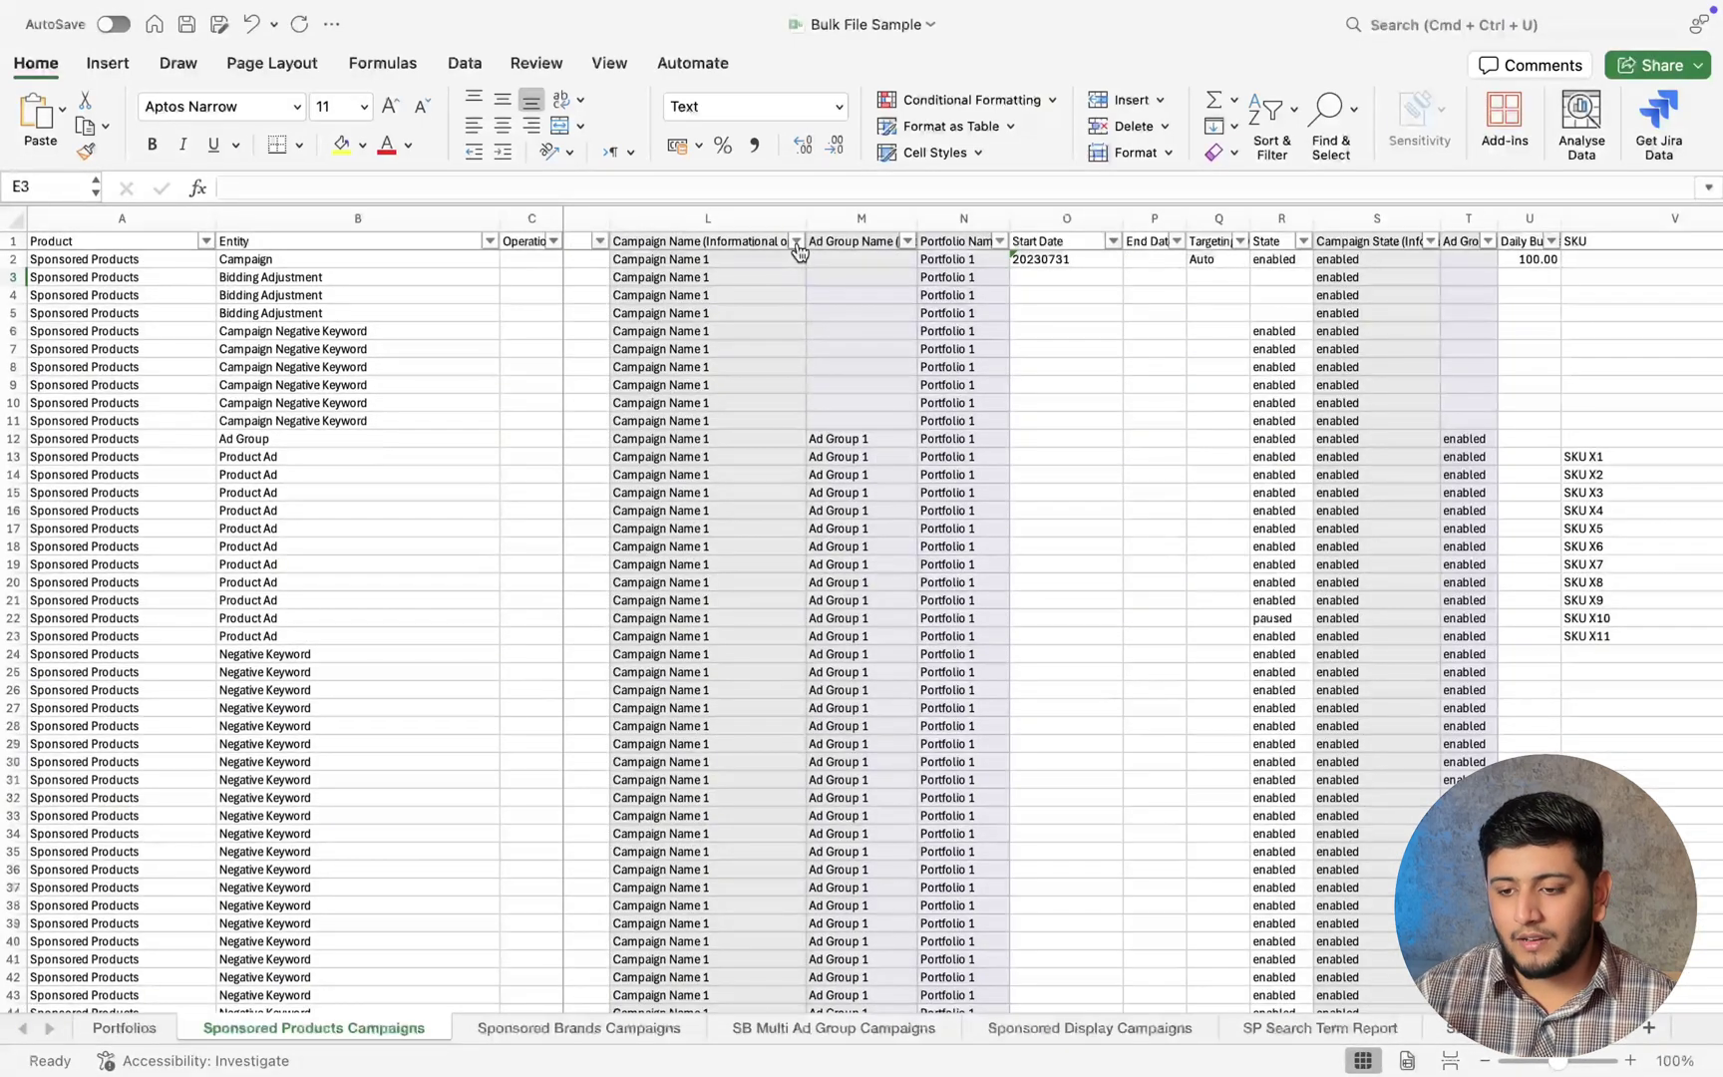
{"action": "left_click", "coordinate": [796, 242]}
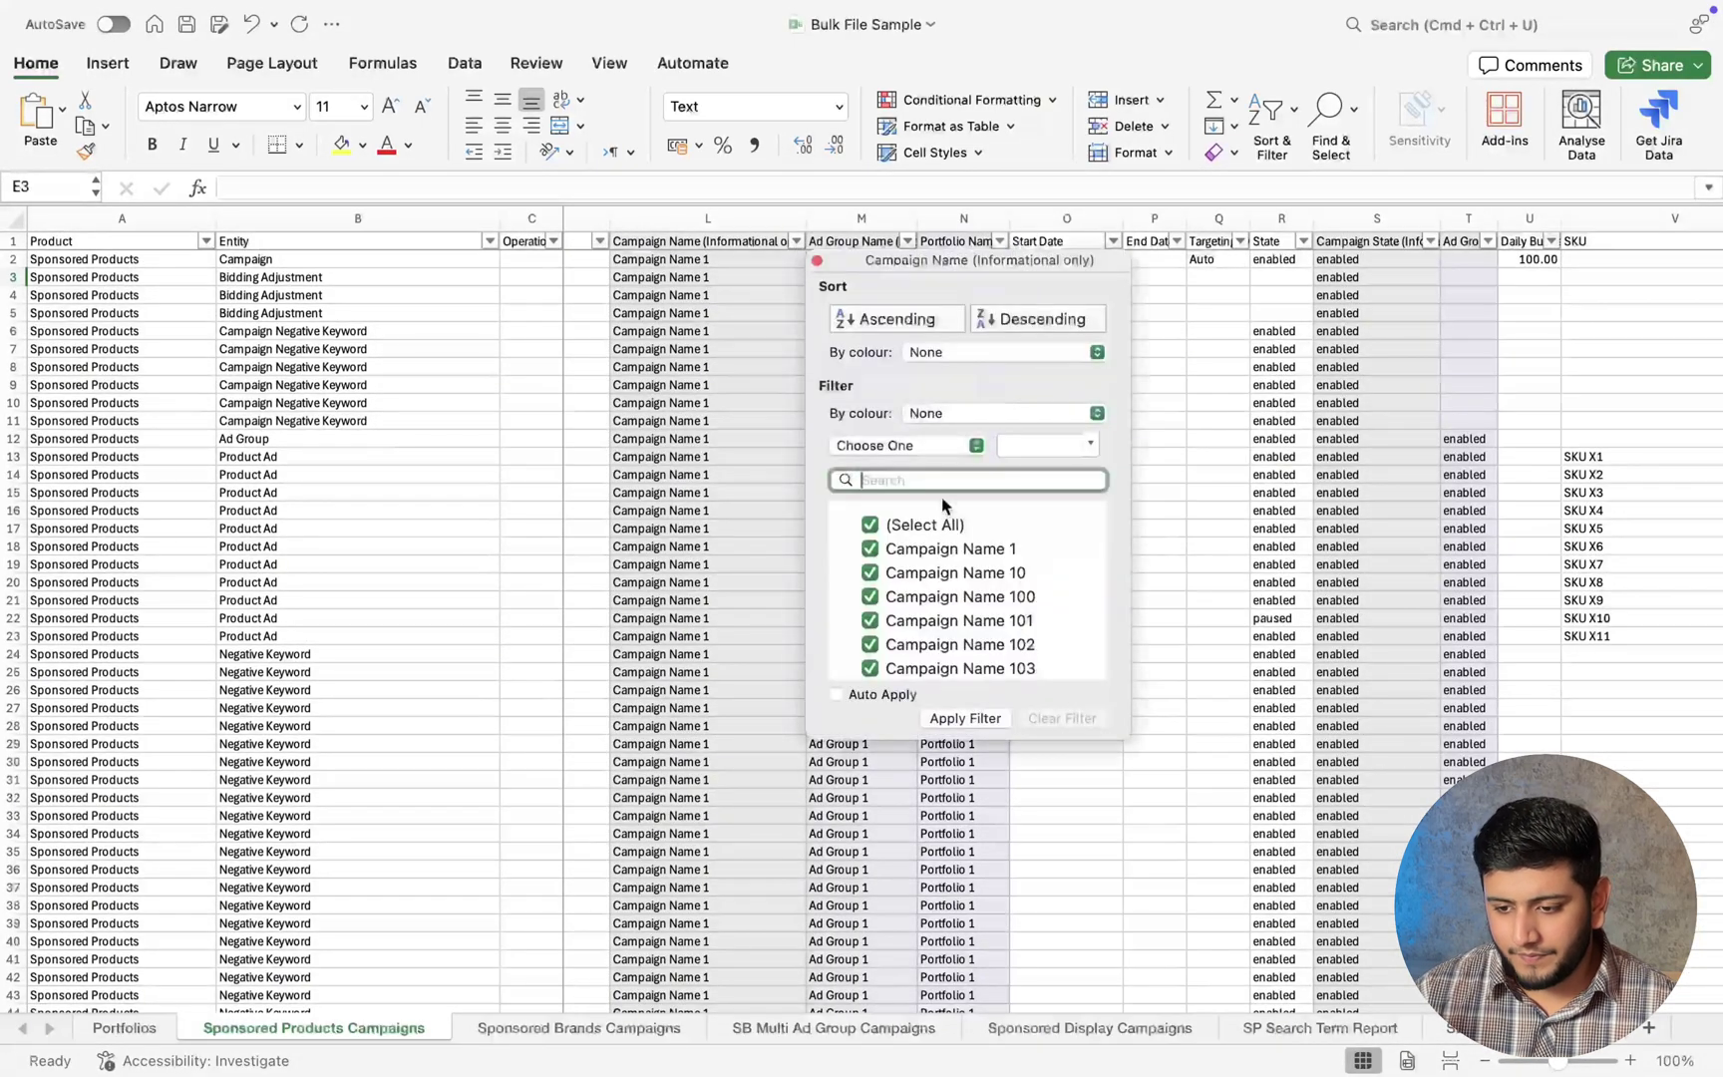
{"action": "left_click", "coordinate": [871, 526]}
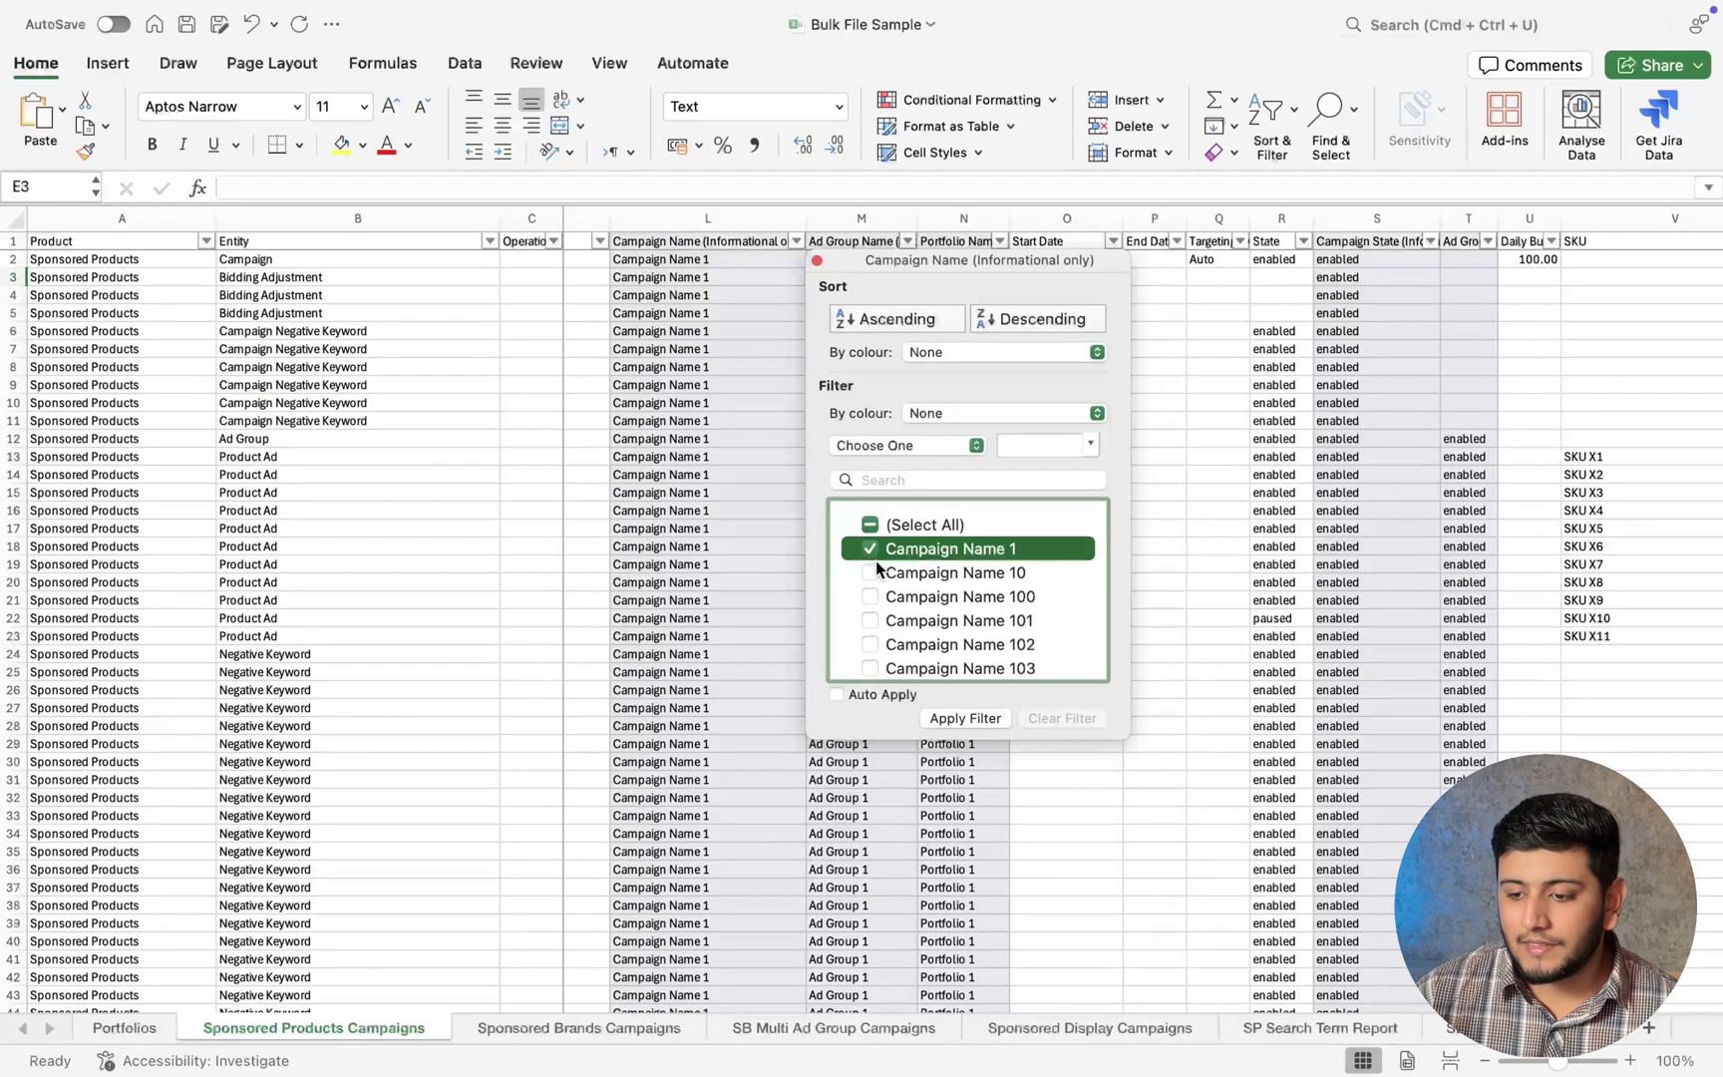
{"action": "scroll", "coordinate": [875, 563], "scroll_direction": "down", "scroll_amount": 3}
{"action": "scroll", "coordinate": [879, 586], "scroll_direction": "up", "scroll_amount": 3}
{"action": "left_click", "coordinate": [868, 575]}
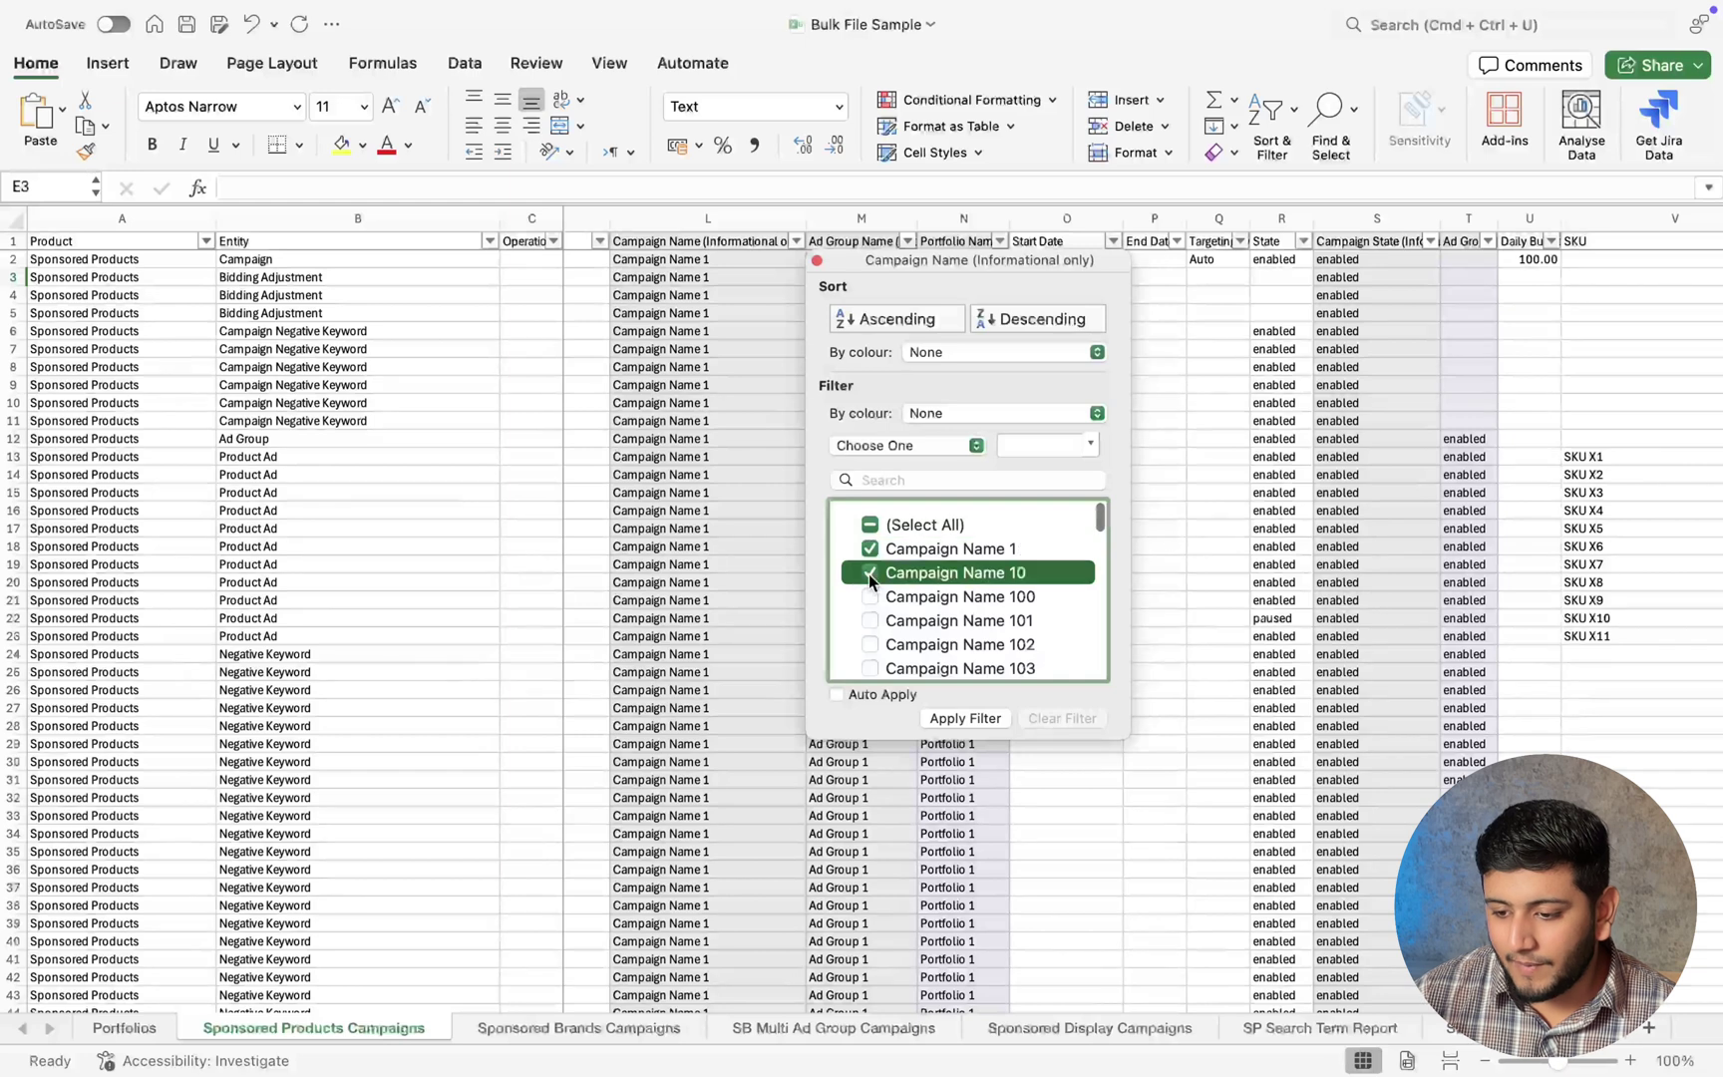
Add Campaign Name 11, Campaign Name 12 and Campaign Name 13 to the filter selection and apply the filter.
{"action": "scroll", "coordinate": [868, 575], "scroll_direction": "down", "scroll_amount": 4}
{"action": "scroll", "coordinate": [869, 573], "scroll_direction": "down", "scroll_amount": 5}
{"action": "left_click", "coordinate": [869, 598]}
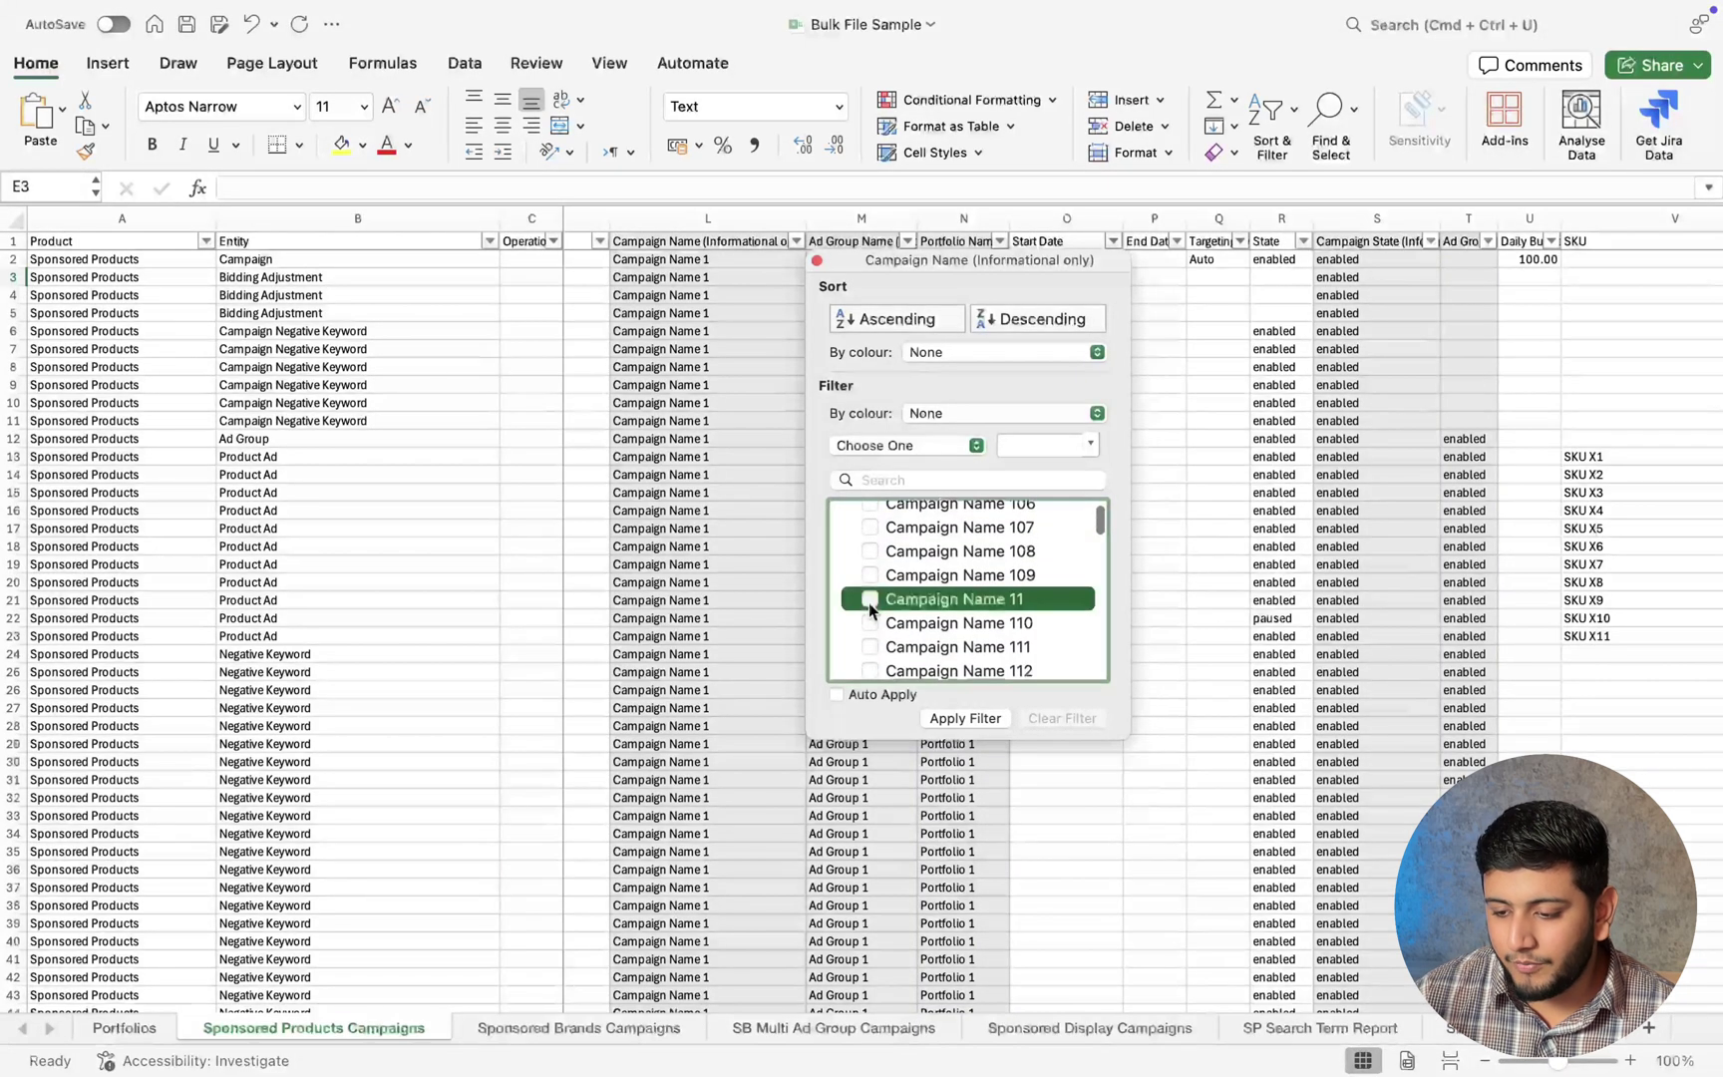
{"action": "scroll", "coordinate": [869, 602], "scroll_direction": "down", "scroll_amount": 2}
{"action": "scroll", "coordinate": [868, 601], "scroll_direction": "down", "scroll_amount": 5}
{"action": "left_click", "coordinate": [868, 603]}
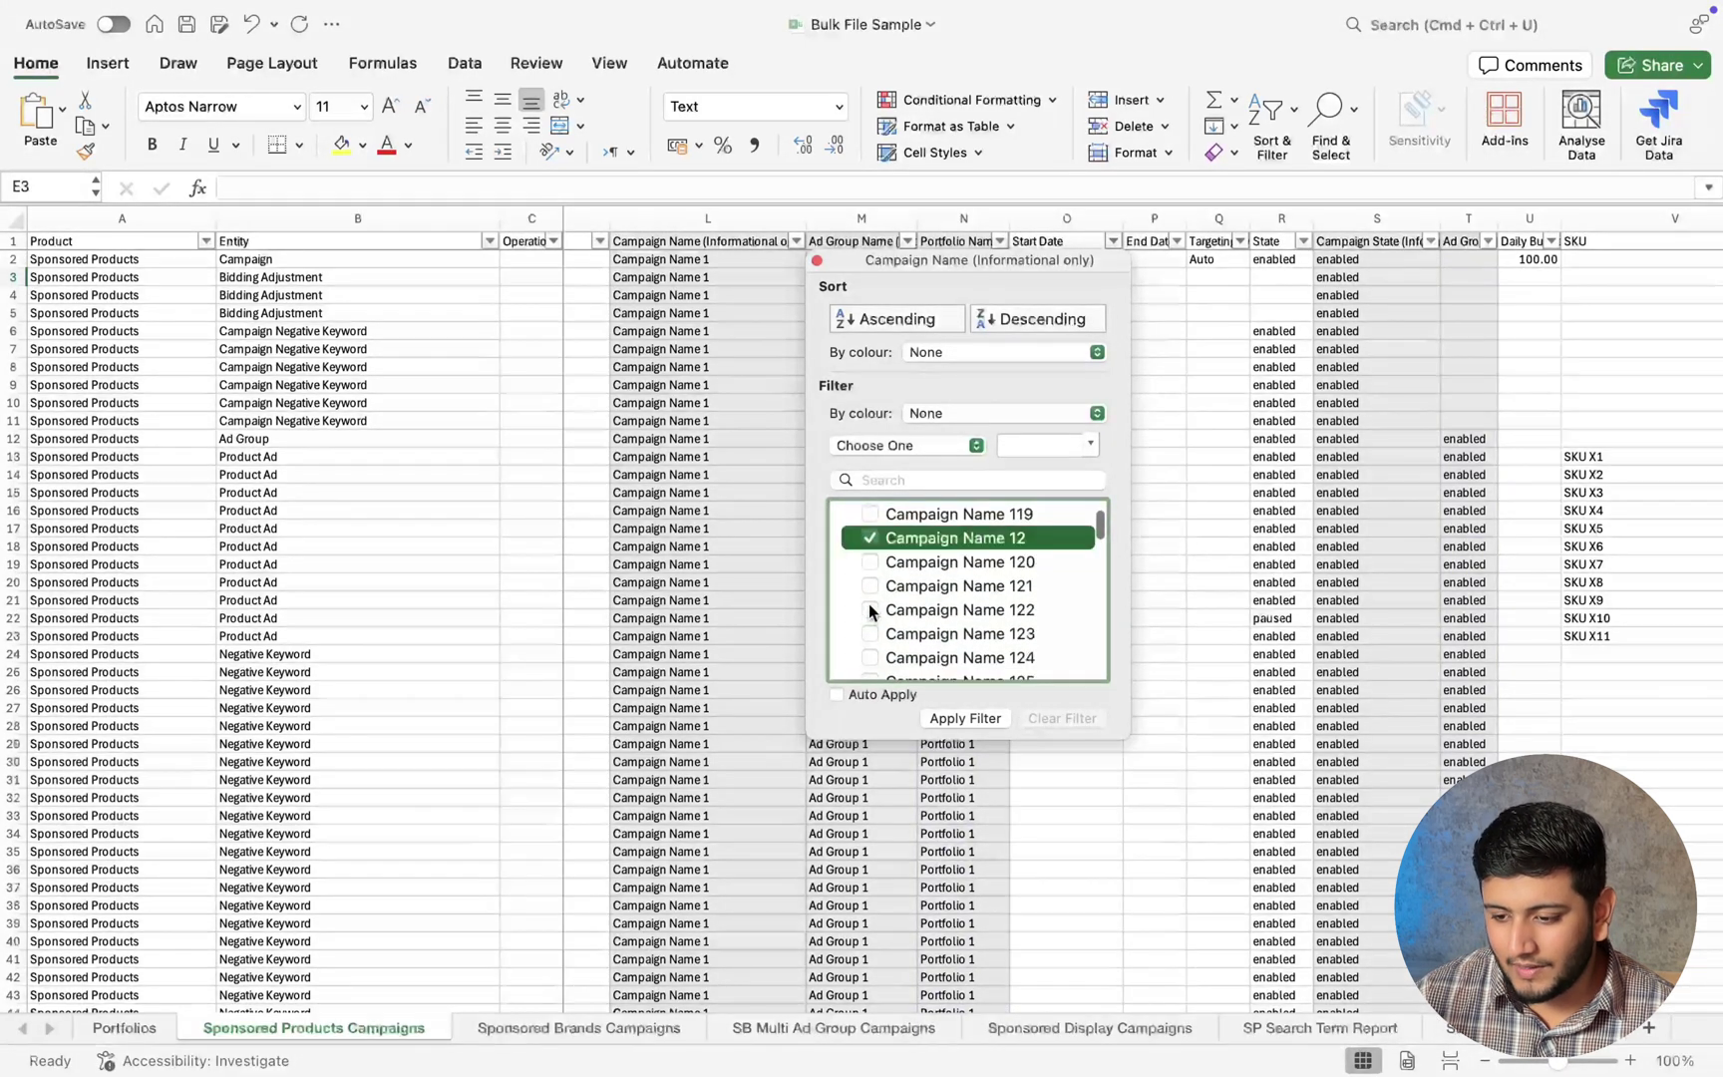
{"action": "scroll", "coordinate": [868, 603], "scroll_direction": "down", "scroll_amount": 2}
{"action": "scroll", "coordinate": [868, 603], "scroll_direction": "down", "scroll_amount": 2}
{"action": "left_click", "coordinate": [868, 587]}
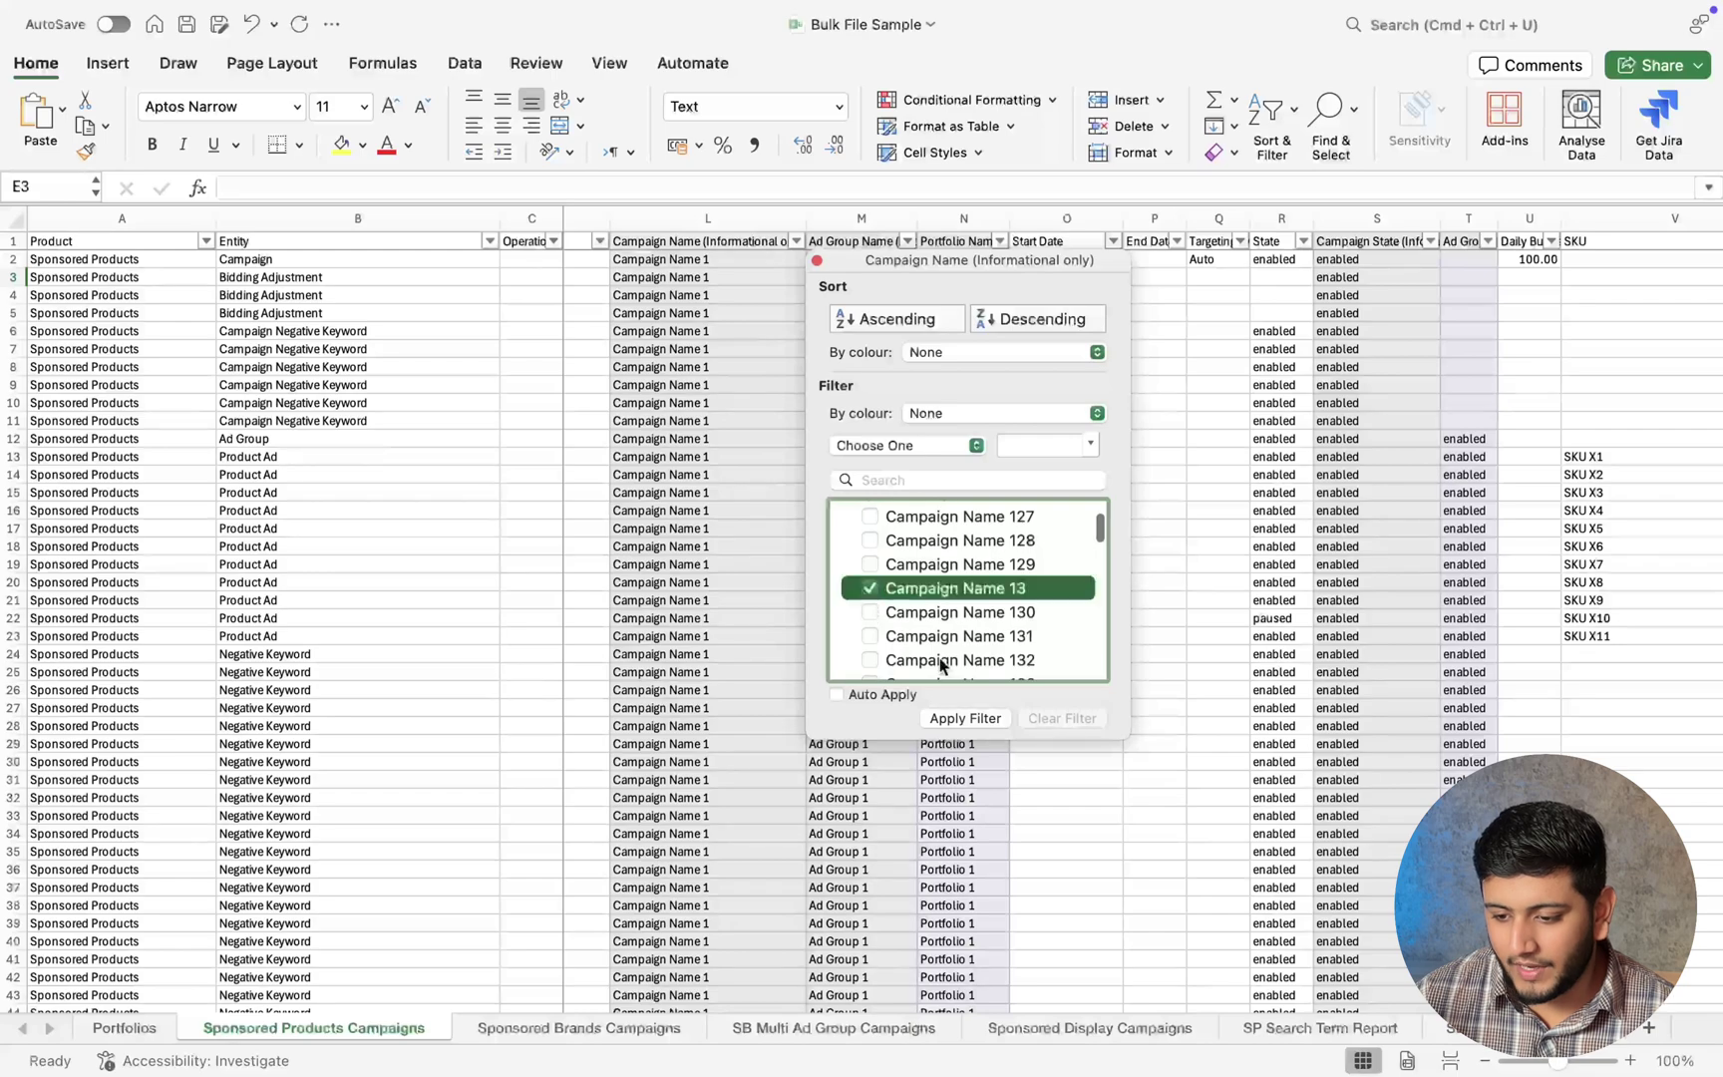
{"action": "left_click", "coordinate": [957, 720]}
{"action": "left_click", "coordinate": [934, 369]}
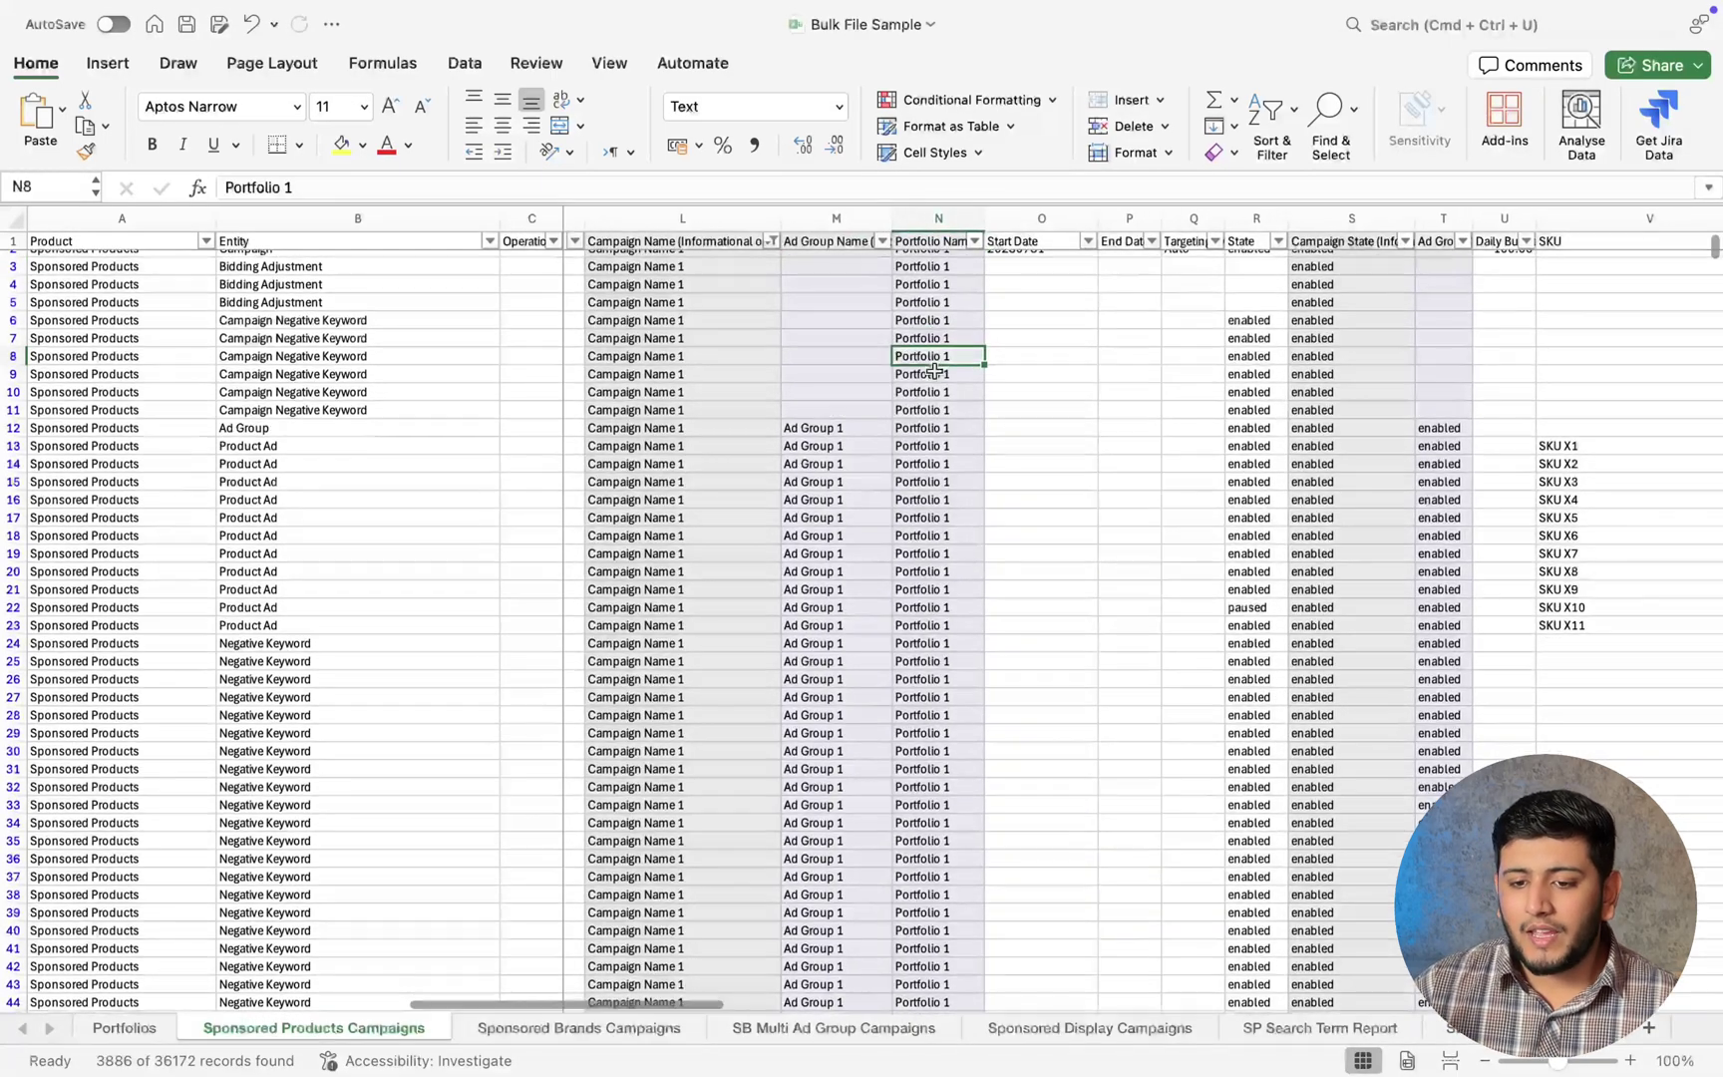
Filter the Entity column to show only Campaign rows.
{"action": "scroll", "coordinate": [934, 369], "scroll_direction": "right", "scroll_amount": 15}
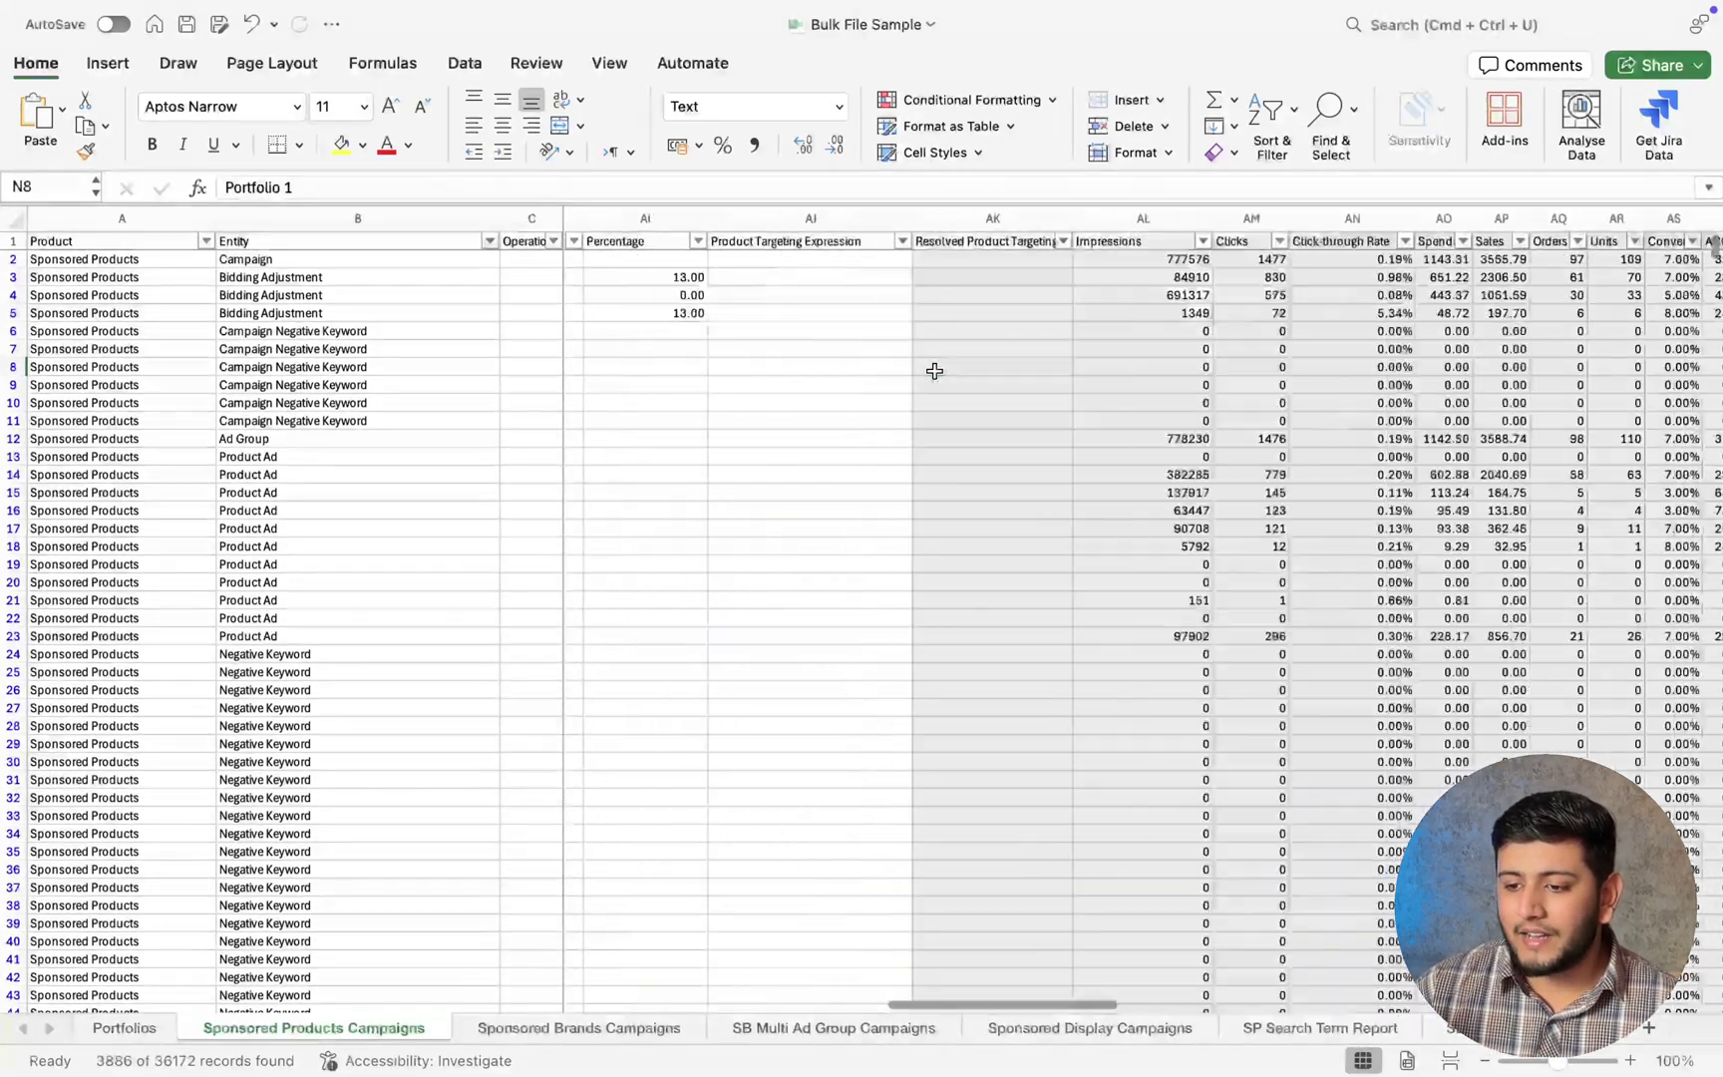
{"action": "scroll", "coordinate": [934, 368], "scroll_direction": "left", "scroll_amount": 10}
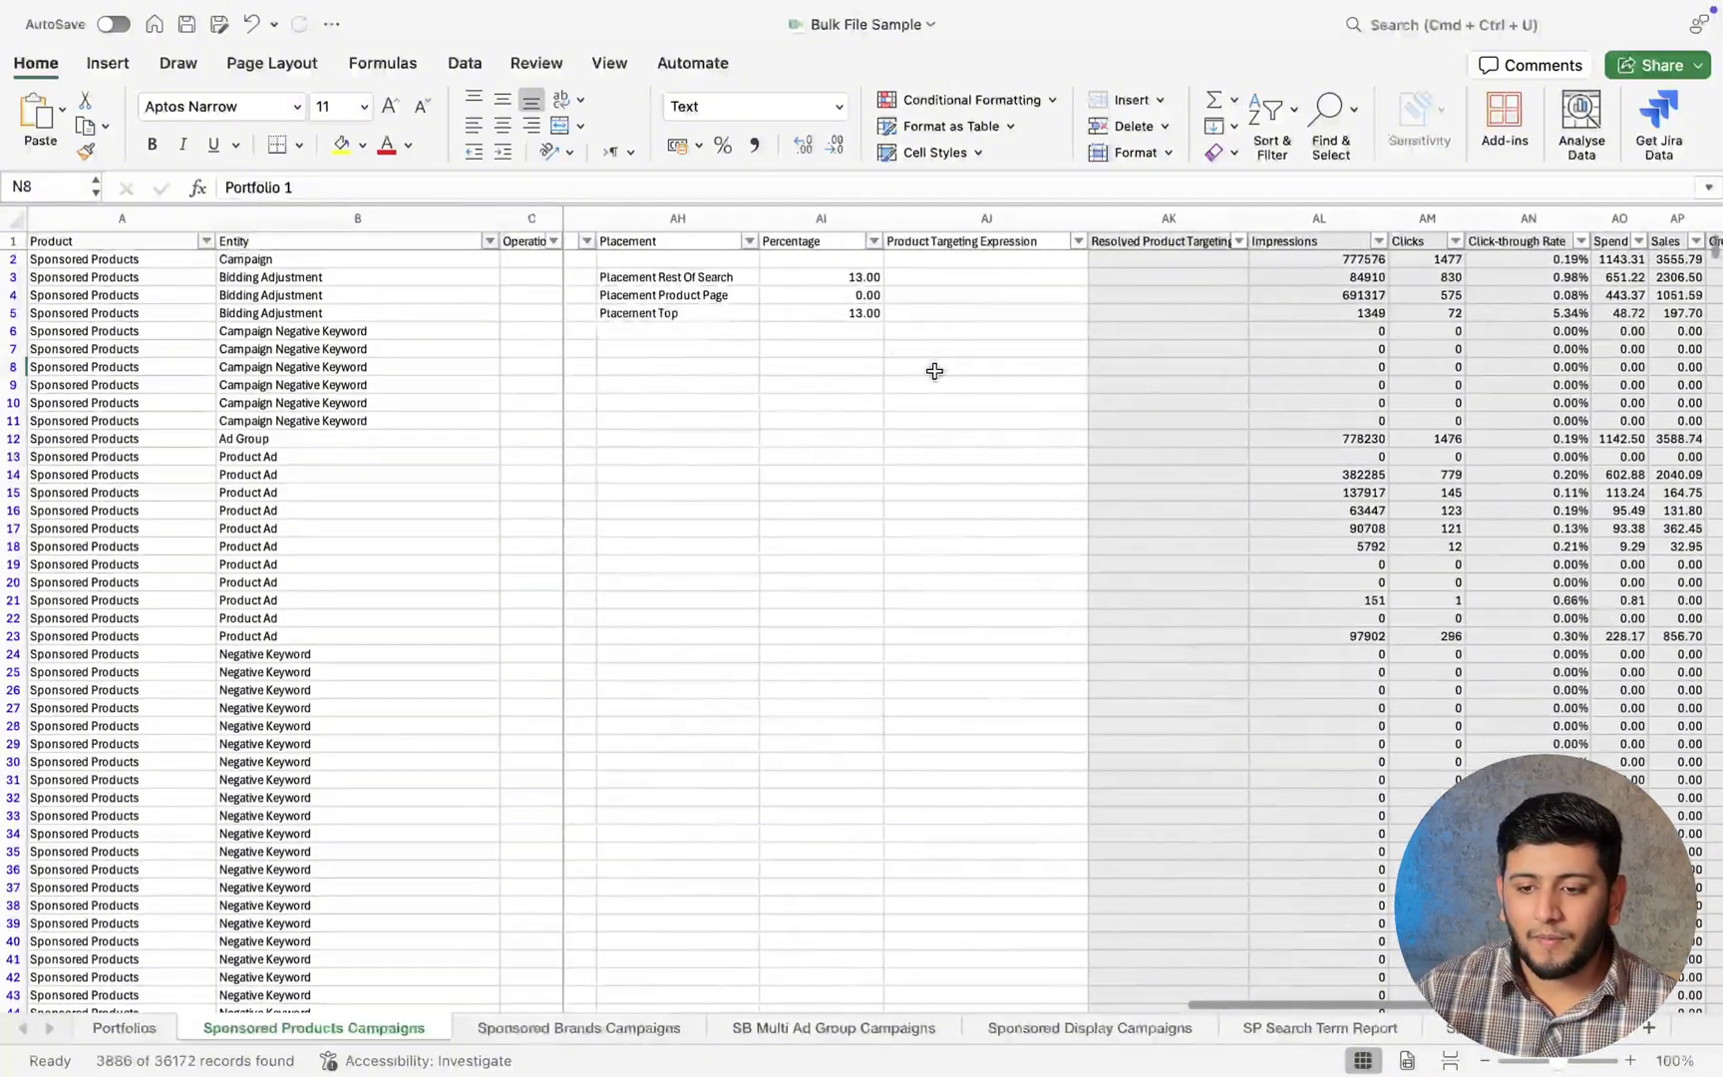
{"action": "left_click", "coordinate": [488, 241]}
{"action": "left_click", "coordinate": [563, 524]}
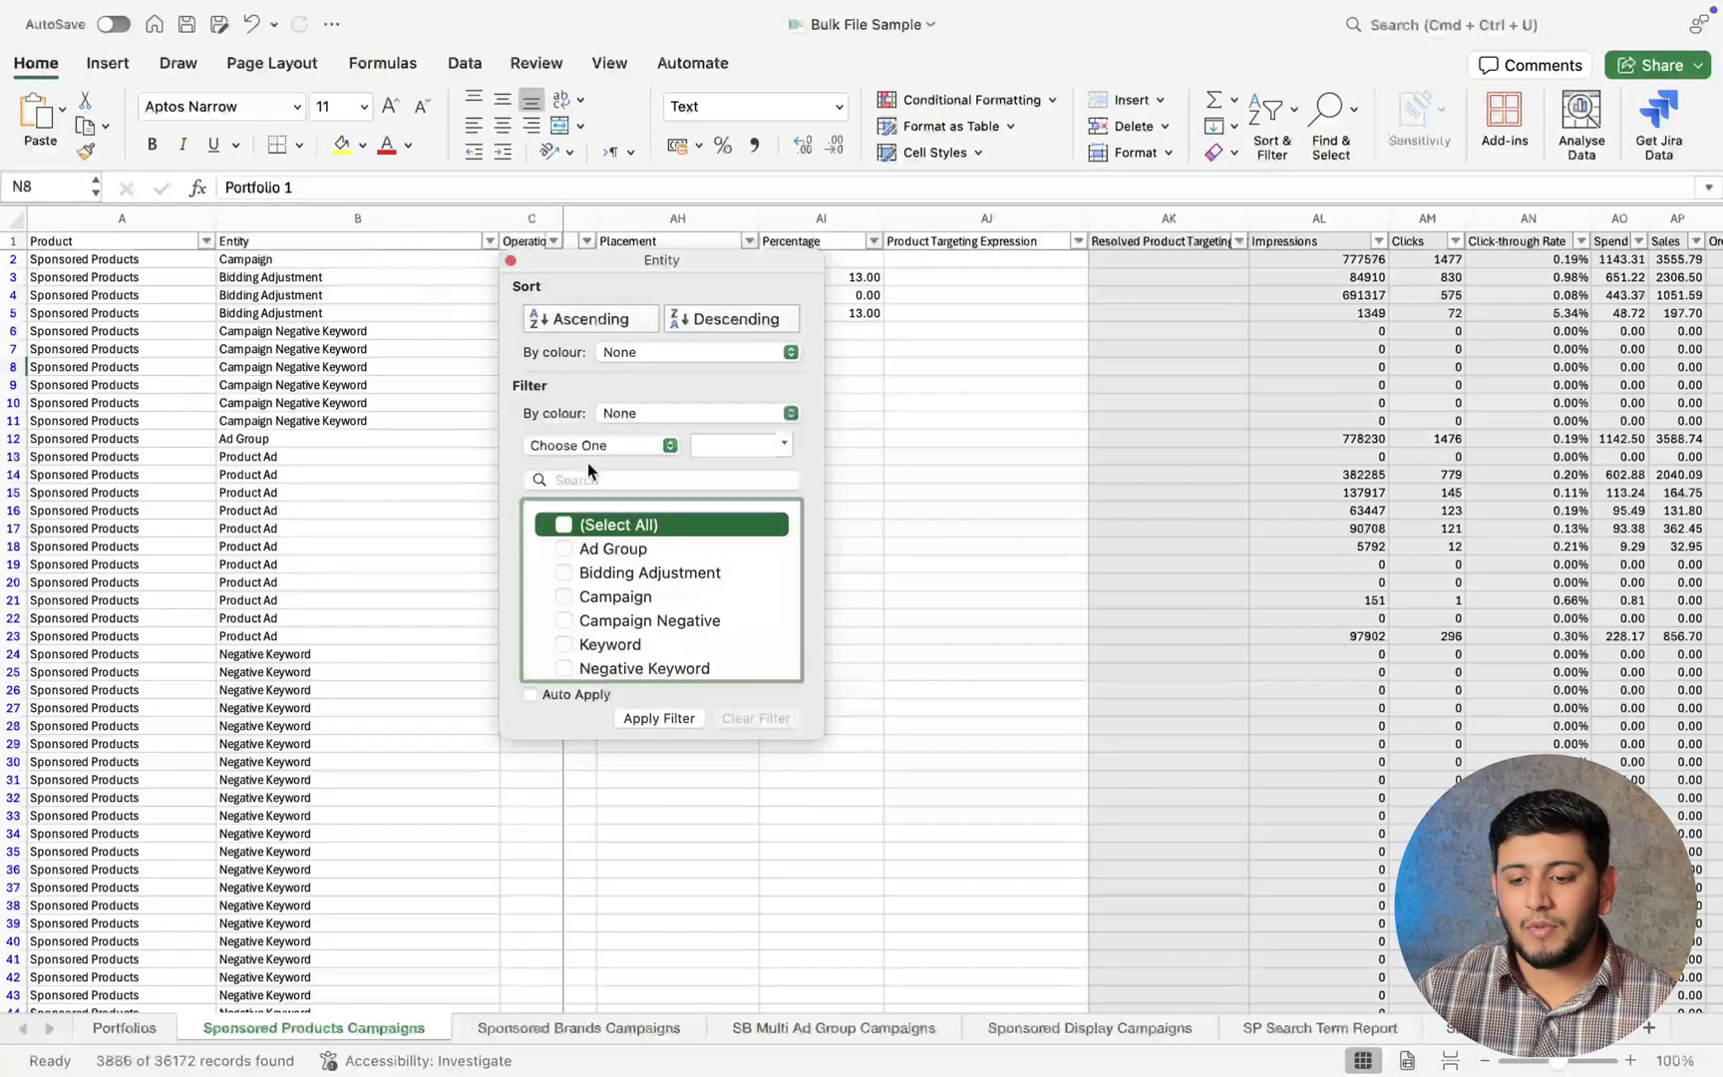
{"action": "scroll", "coordinate": [573, 599], "scroll_direction": "down", "scroll_amount": 3}
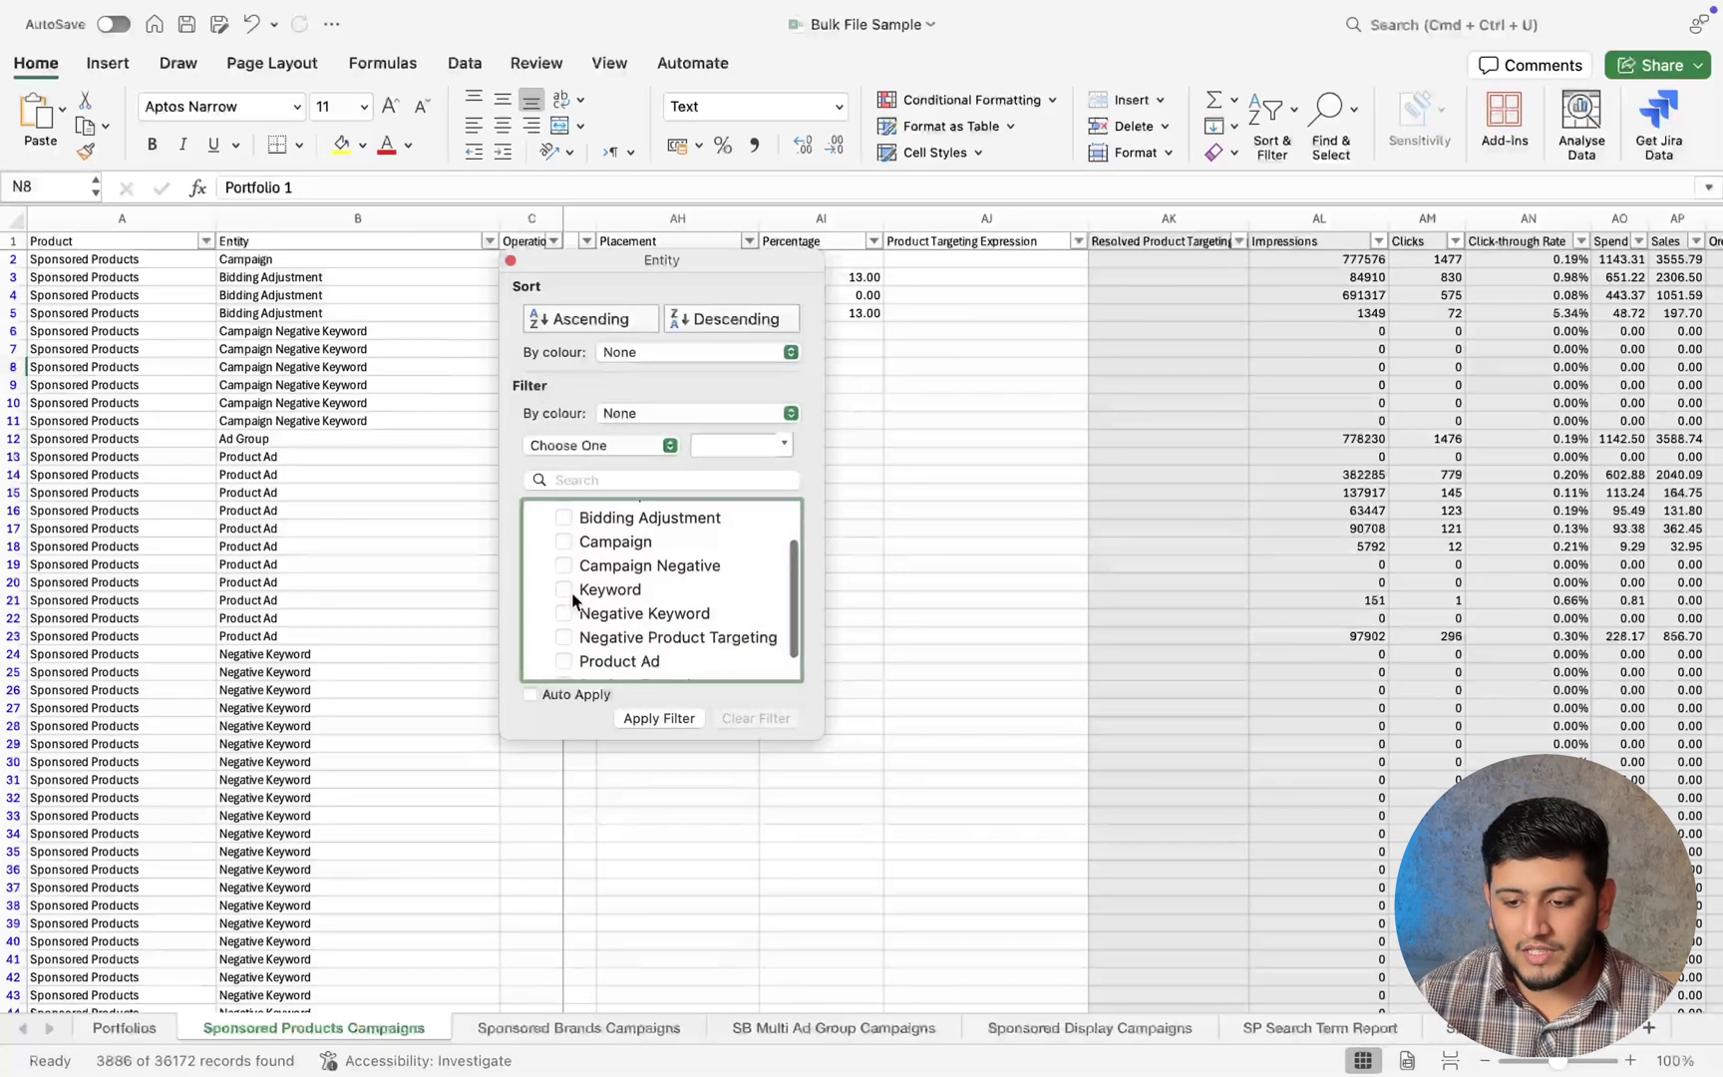
{"action": "left_click", "coordinate": [564, 543]}
{"action": "left_click", "coordinate": [659, 718]}
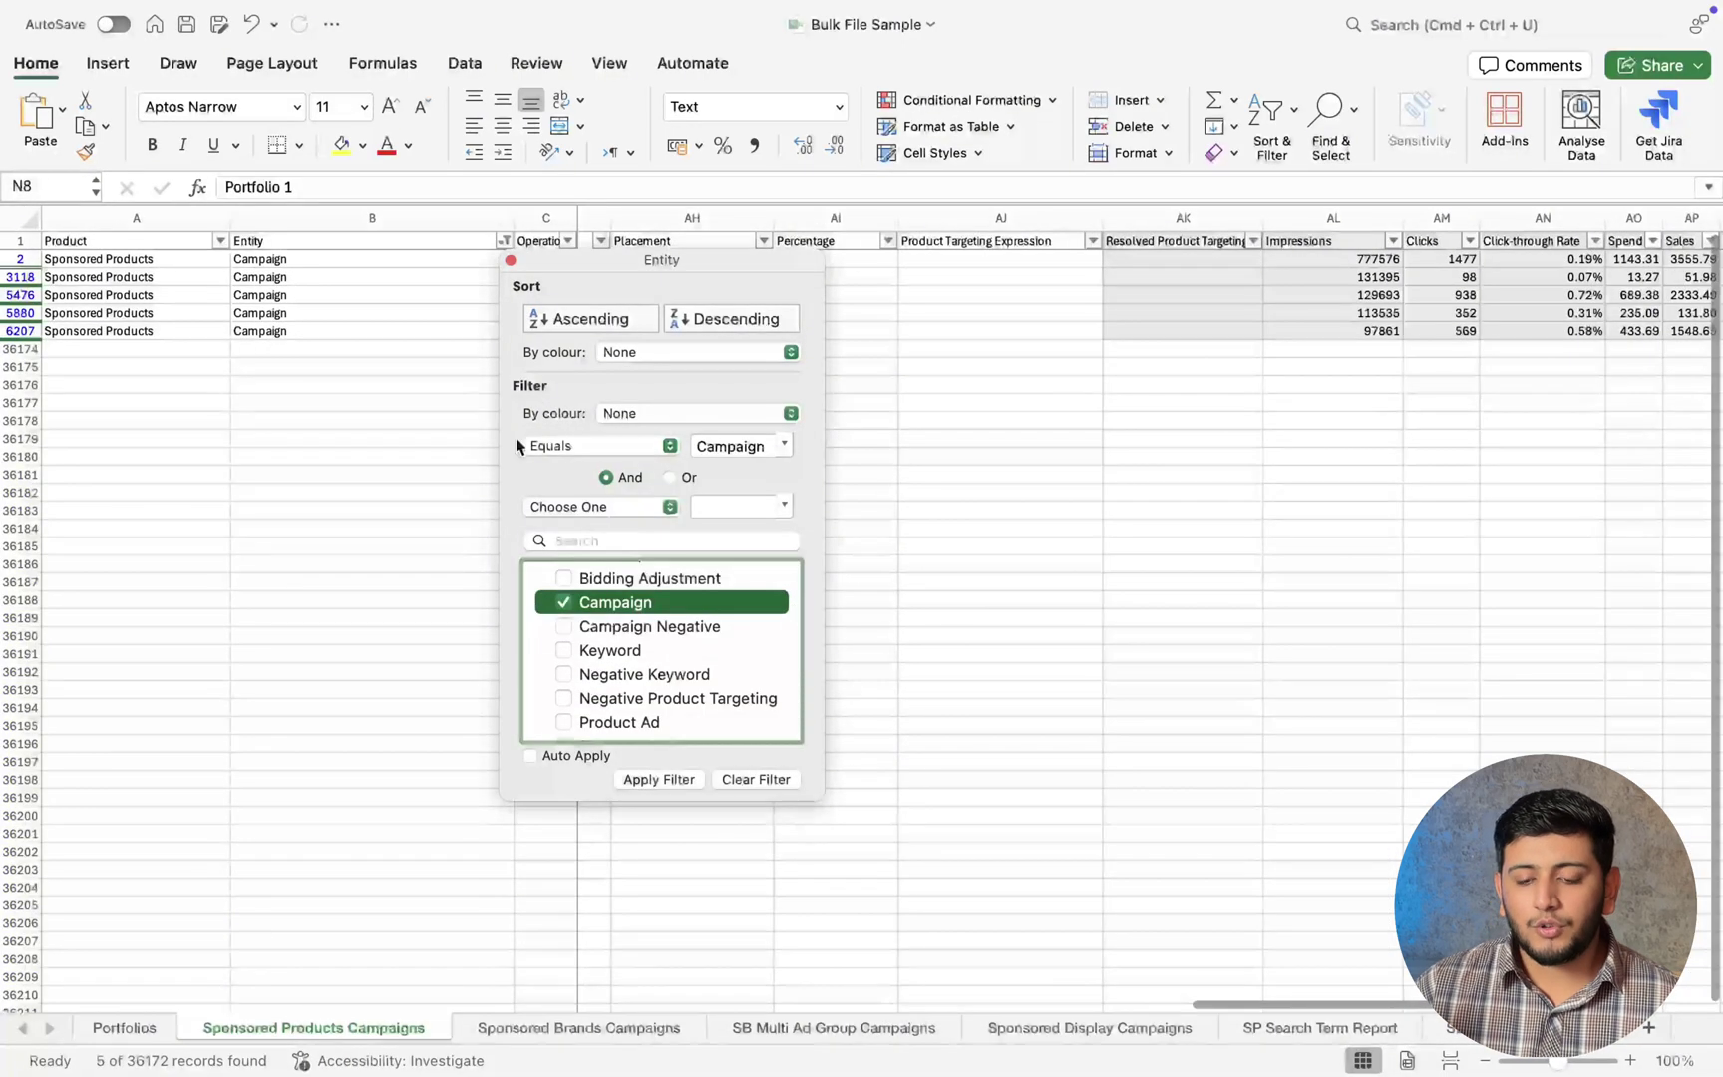
{"action": "left_click", "coordinate": [305, 267]}
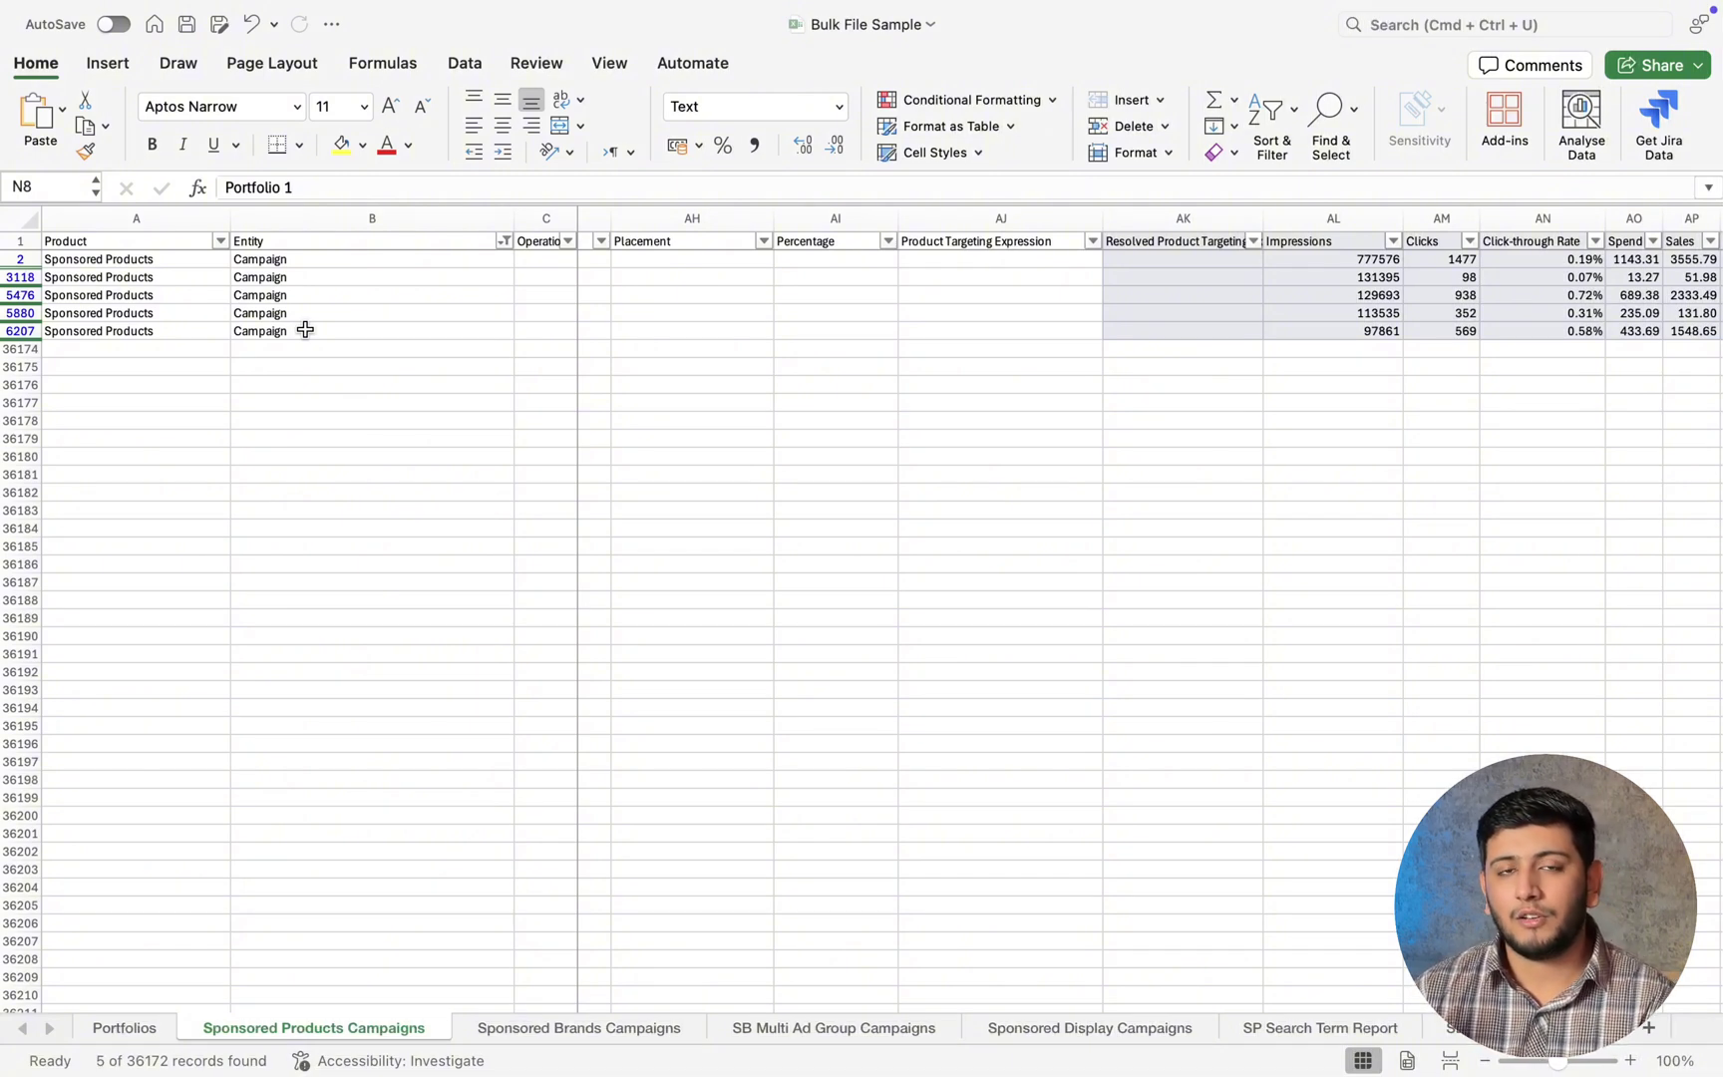
Review the filtered campaign rows column by column, from Campaign ID across to the Impressions-to-ROAS performance metrics.
{"action": "key", "text": "ctrl+Home"}
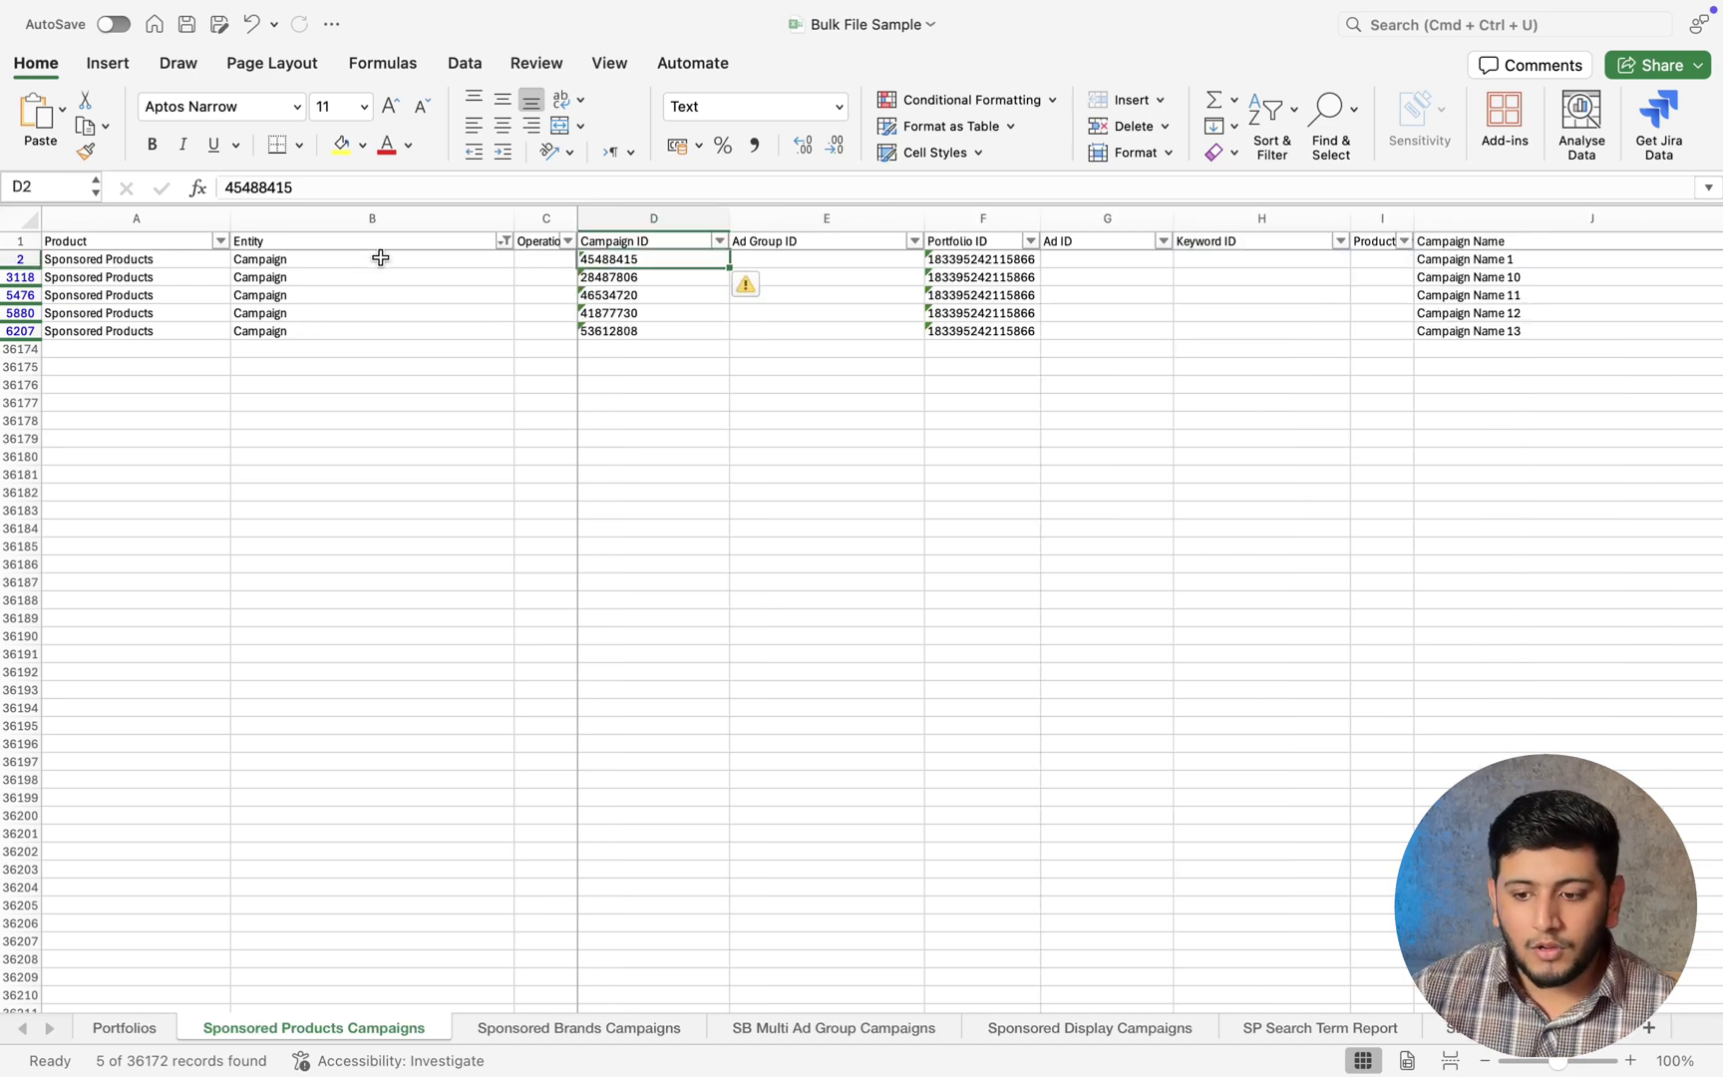
{"action": "key", "text": "Left"}
{"action": "key", "text": "Right"}
{"action": "key", "text": "Right"}
{"action": "key", "text": "Right"}
{"action": "key", "text": "Right"}
{"action": "key", "text": "Right"}
{"action": "key", "text": "Right"}
{"action": "key", "text": "Right"}
{"action": "key", "text": "Right"}
{"action": "key", "text": "Right"}
{"action": "key", "text": "Right"}
{"action": "key", "text": "Right"}
{"action": "key", "text": "Right"}
{"action": "key", "text": "Right"}
{"action": "key", "text": "Right"}
{"action": "key", "text": "Right"}
{"action": "key", "text": "Right"}
{"action": "key", "text": "Right"}
{"action": "key", "text": "Right"}
{"action": "key", "text": "Right"}
{"action": "key", "text": "Right"}
{"action": "key", "text": "Right"}
{"action": "key", "text": "Right"}
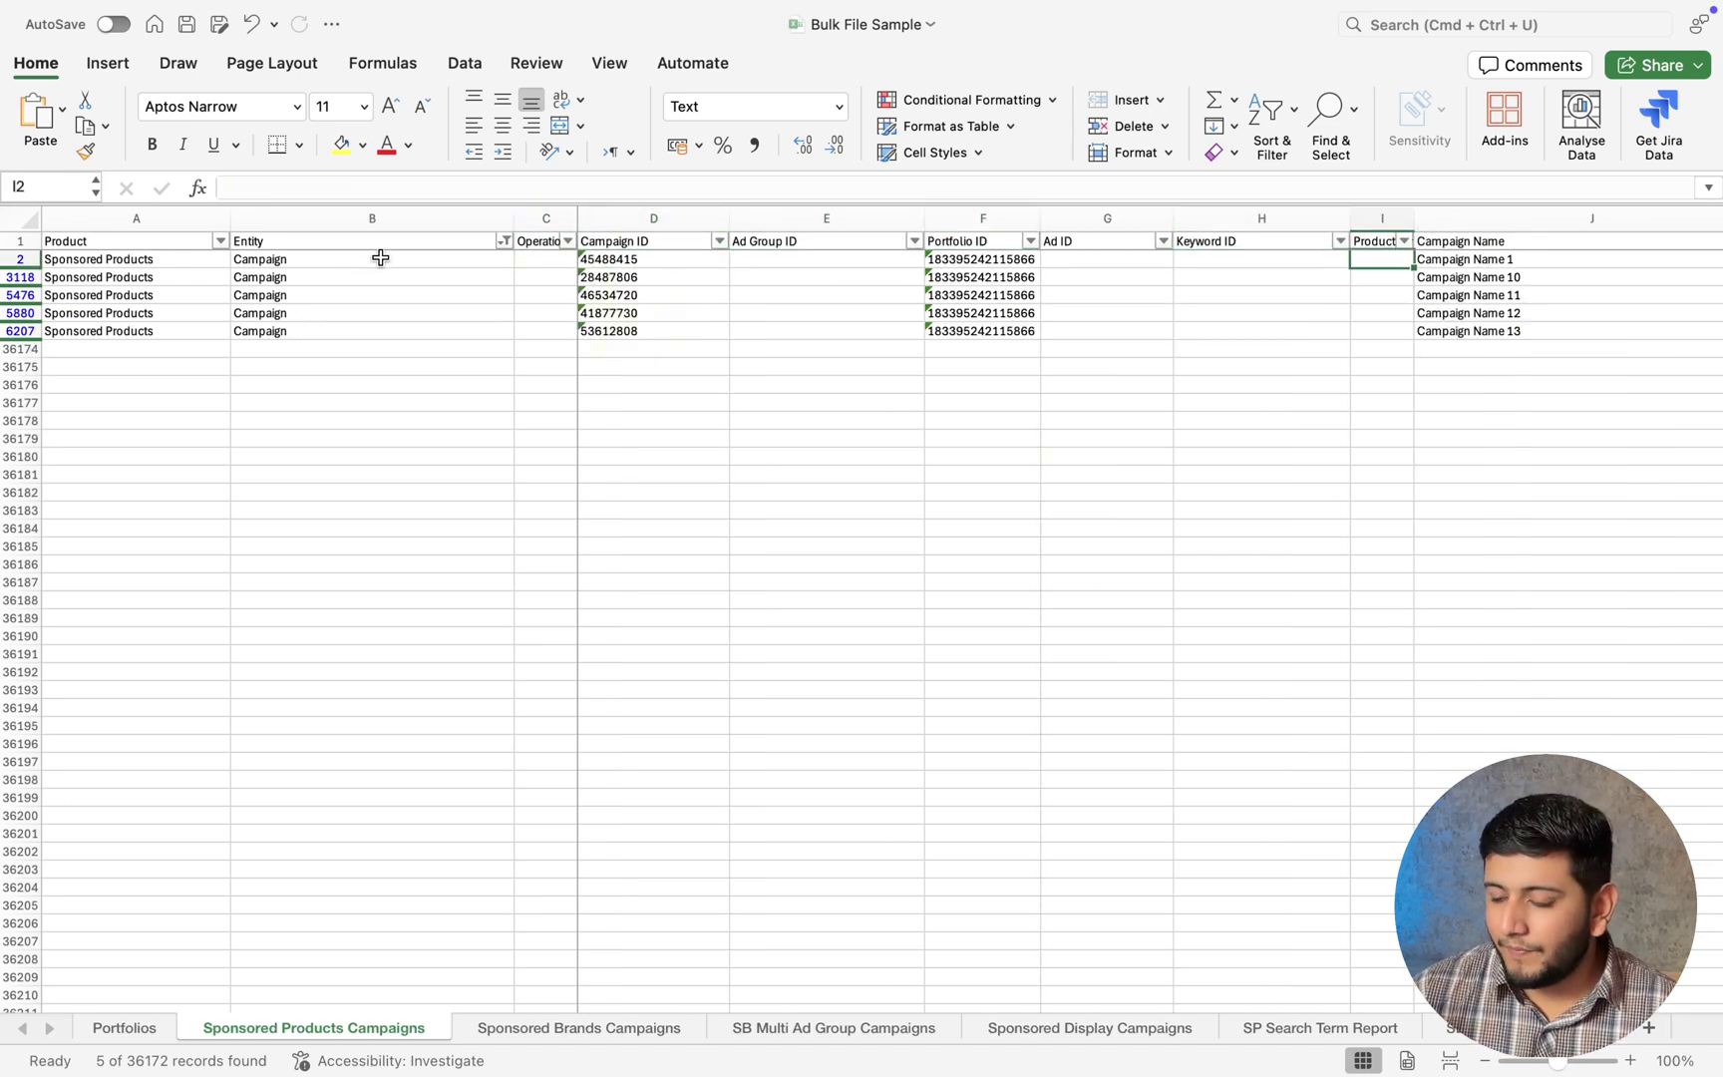
{"action": "key", "text": "Right"}
{"action": "key", "text": "Right"}
{"action": "key", "text": "Right"}
{"action": "key", "text": "Right"}
{"action": "key", "text": "Right"}
{"action": "key", "text": "Right"}
{"action": "key", "text": "Right"}
{"action": "key", "text": "Right"}
{"action": "key", "text": "Right"}
{"action": "key", "text": "Right"}
{"action": "key", "text": "Right"}
{"action": "key", "text": "Right"}
{"action": "key", "text": "Right"}
{"action": "key", "text": "Right"}
{"action": "key", "text": "Right"}
{"action": "key", "text": "Right"}
{"action": "key", "text": "Right"}
{"action": "key", "text": "Right"}
{"action": "key", "text": "Right"}
{"action": "key", "text": "Right"}
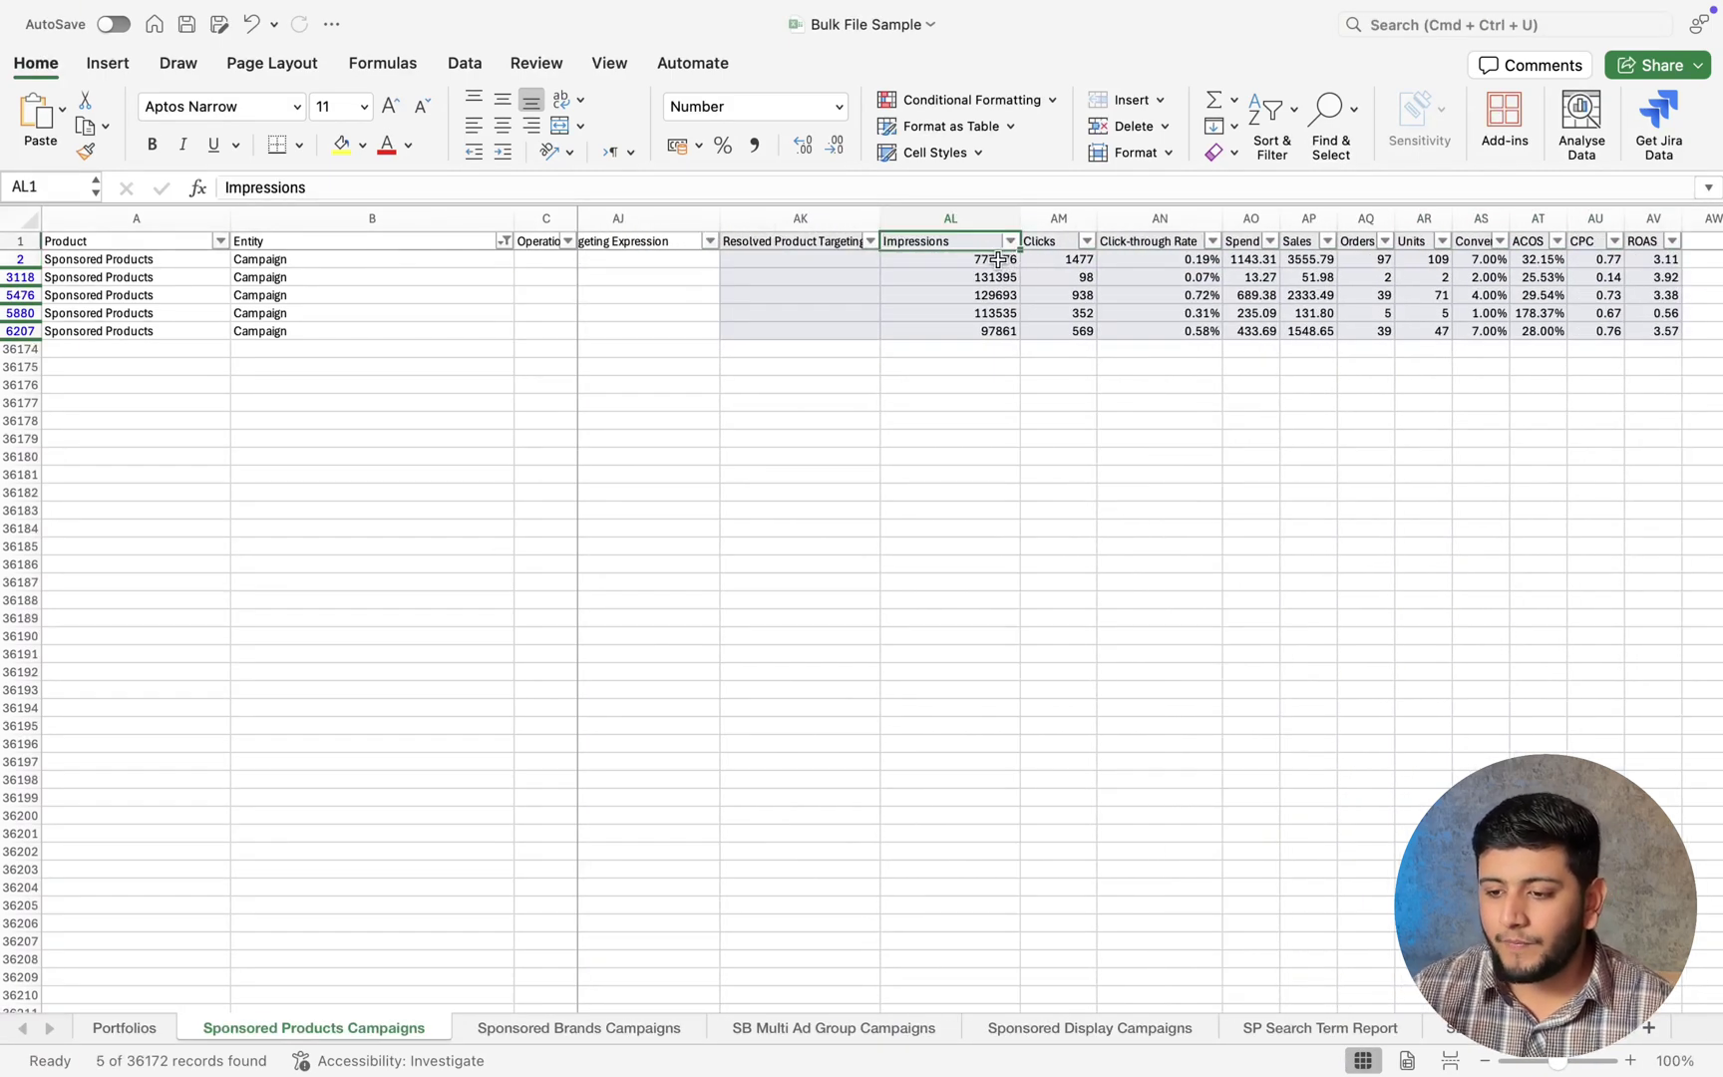
{"action": "scroll", "coordinate": [998, 259], "scroll_direction": "right", "scroll_amount": 3}
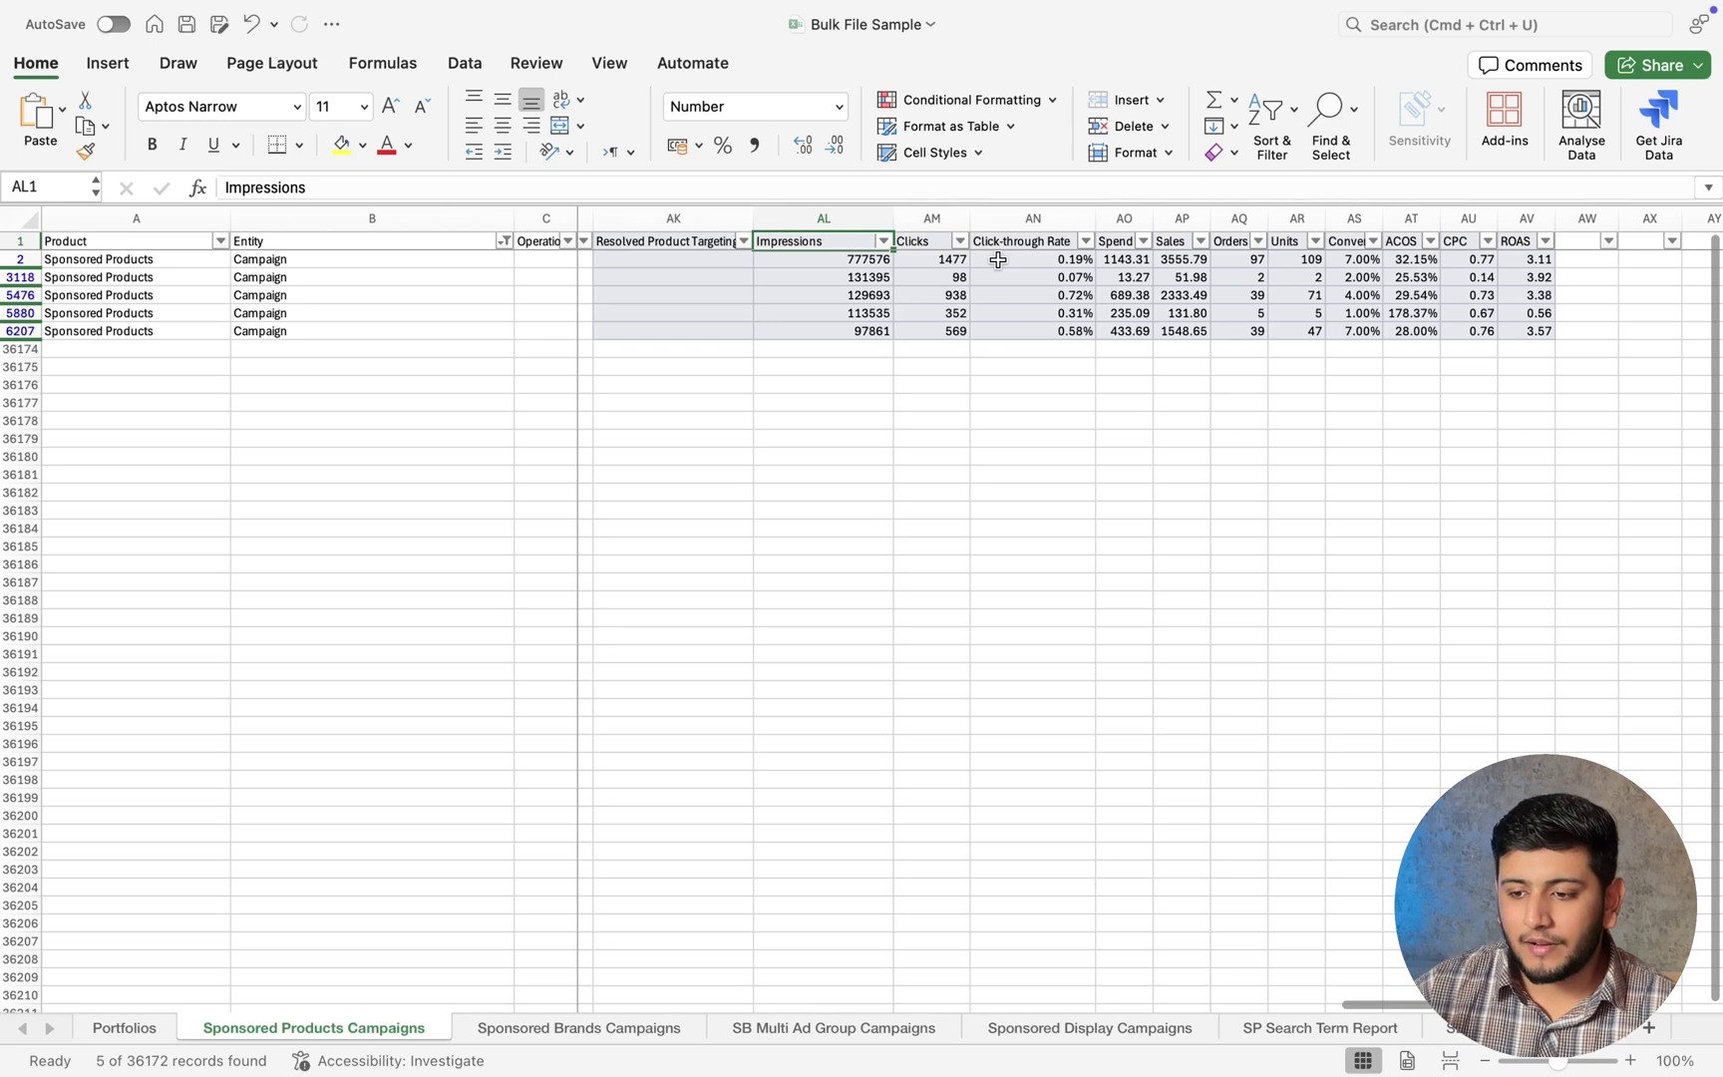
Examine the Impressions, Clicks and Click-through Rate values of the Campaign Name 1 row.
{"action": "left_click", "coordinate": [823, 264]}
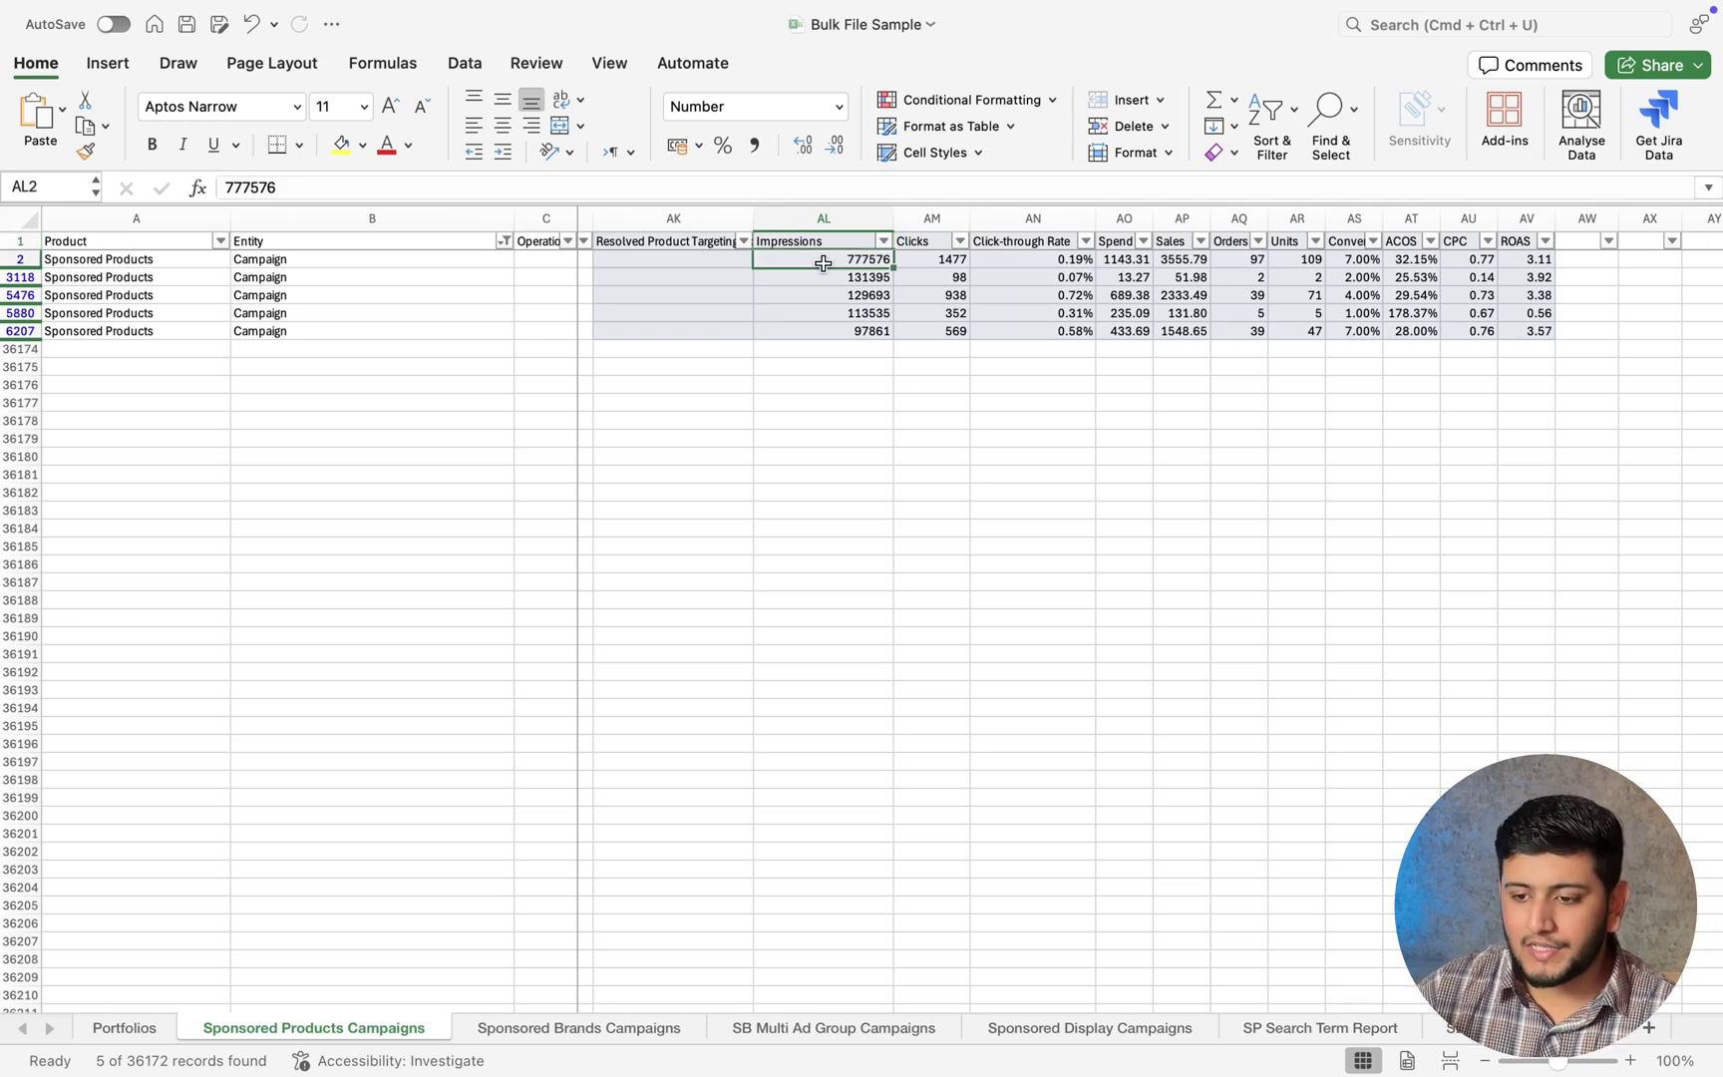
{"action": "key", "text": "Right"}
{"action": "key", "text": "Right"}
{"action": "key", "text": "Left"}
{"action": "key", "text": "Right"}
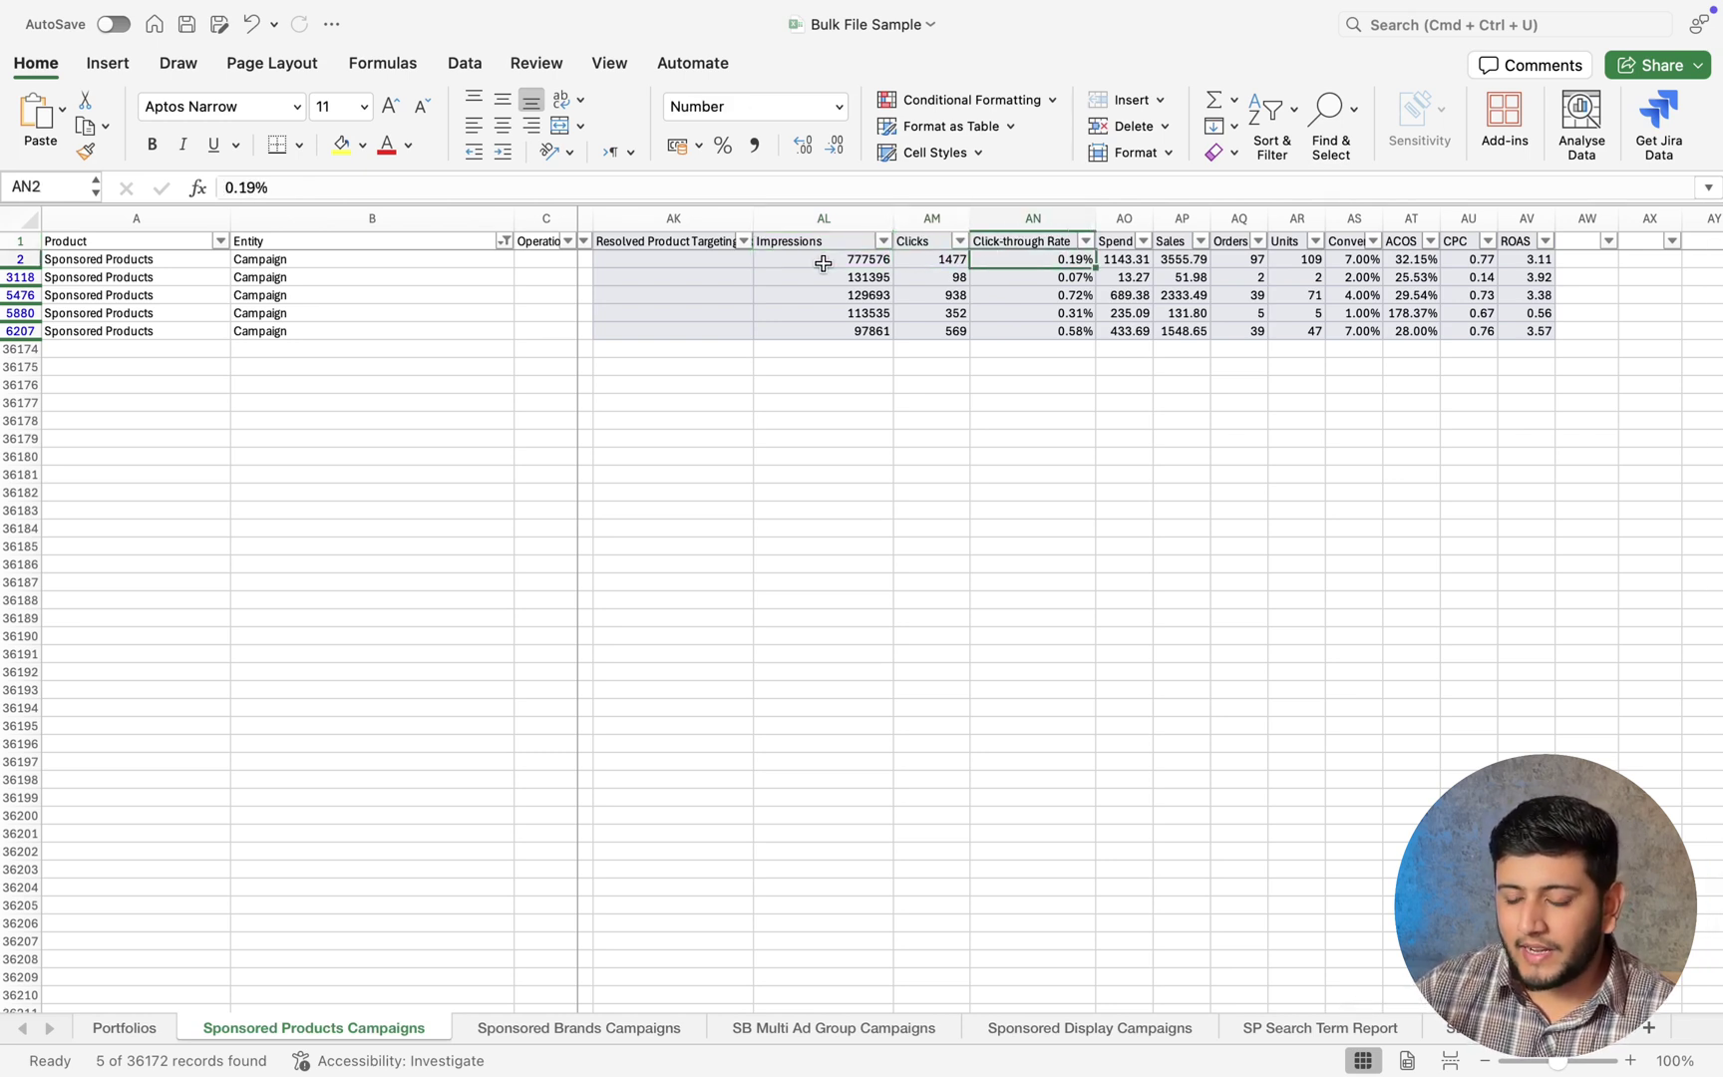
{"action": "key", "text": "Left"}
{"action": "key", "text": "Left"}
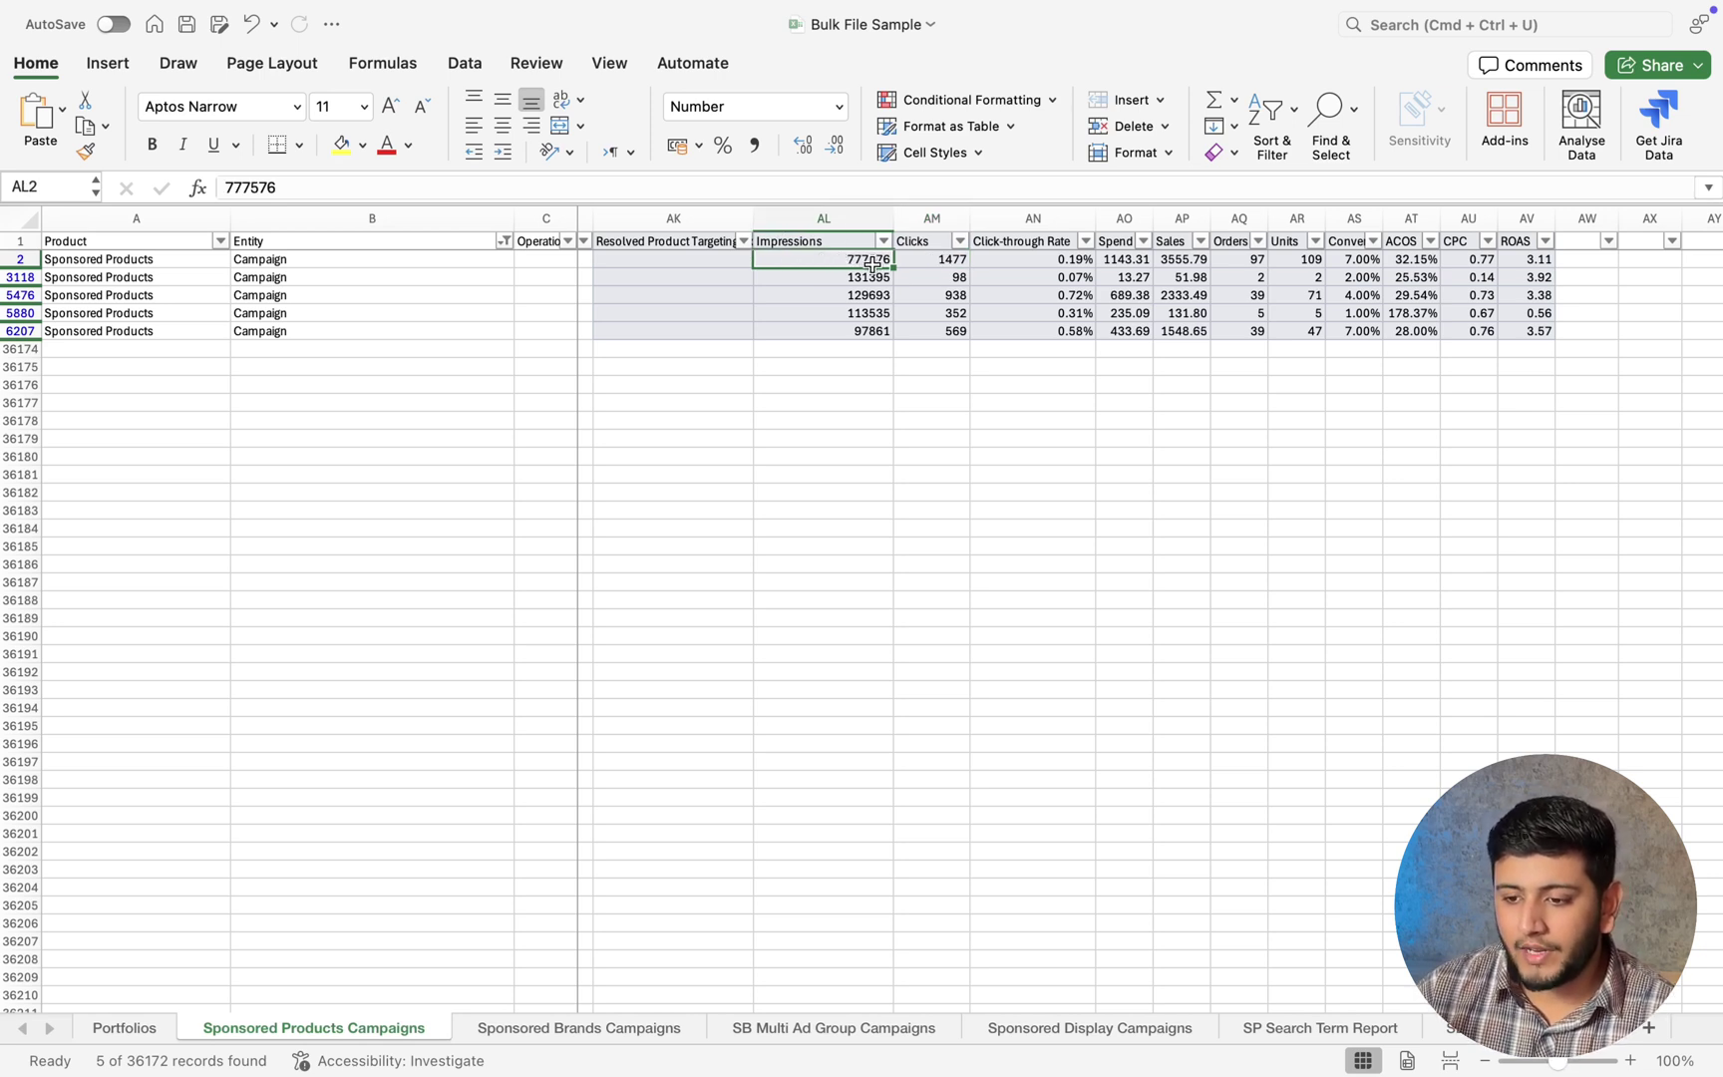
{"action": "left_click", "coordinate": [945, 263]}
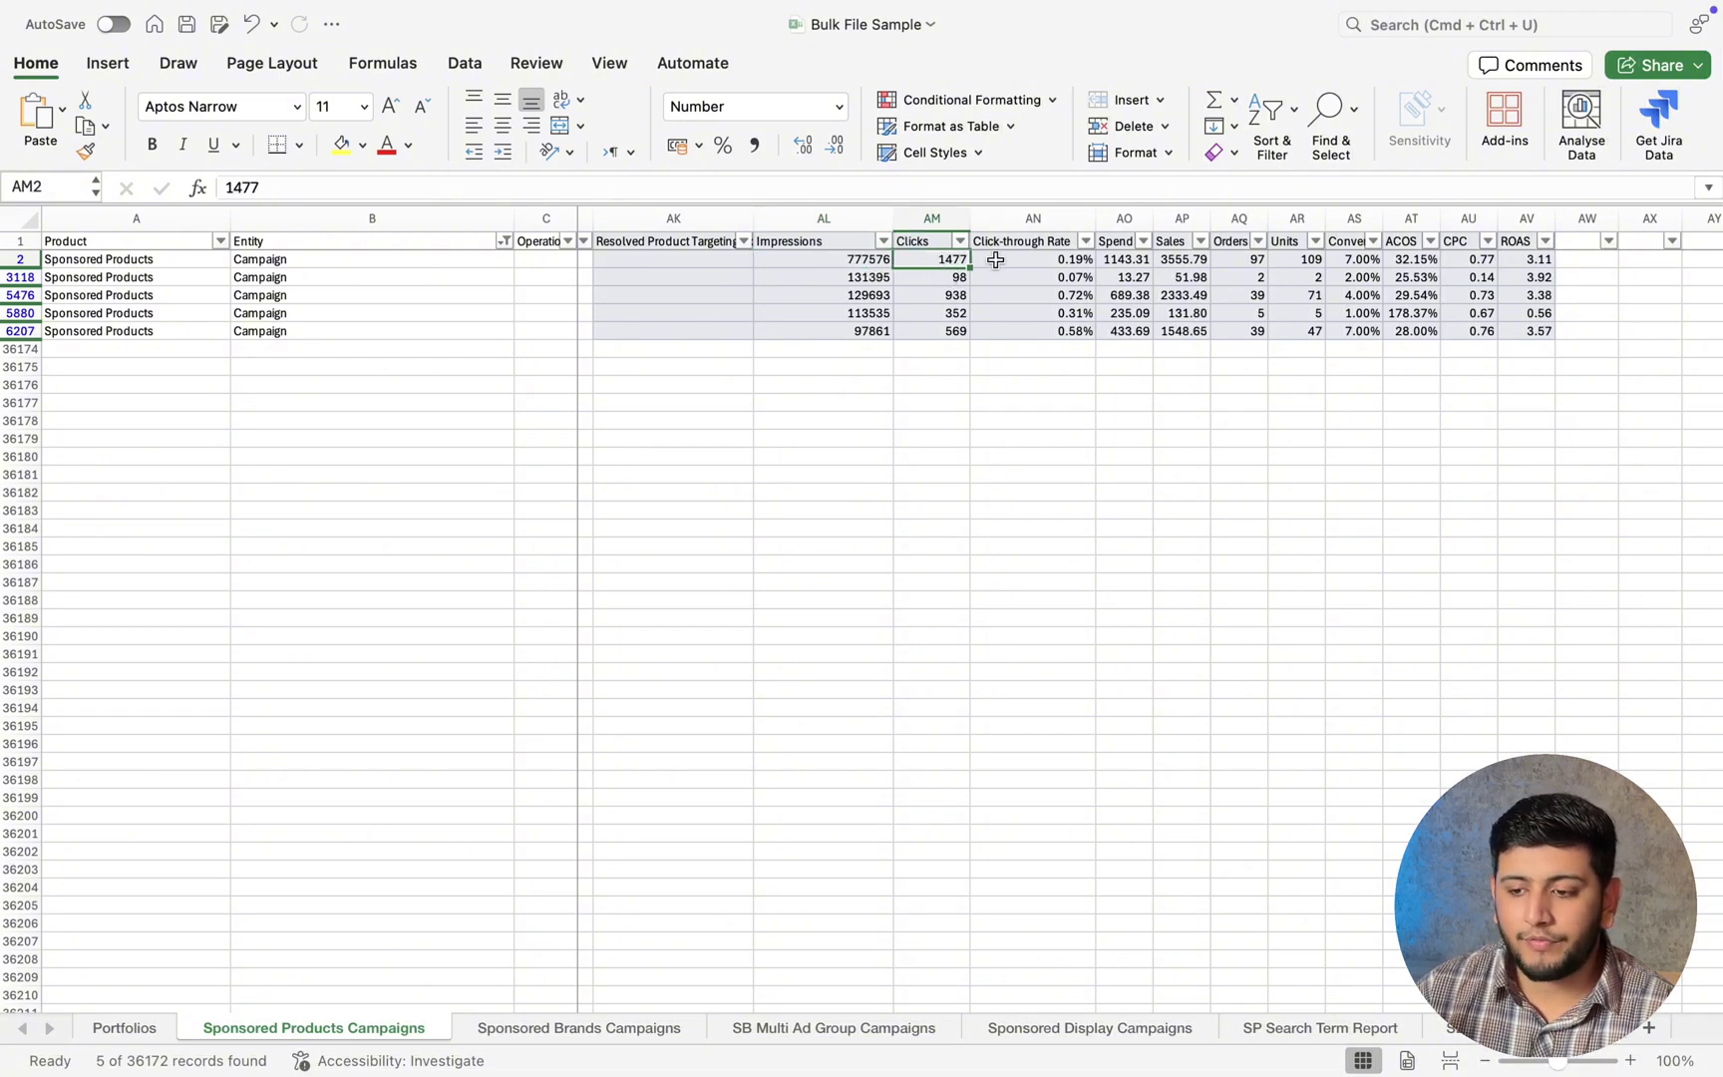
{"action": "left_click", "coordinate": [880, 256]}
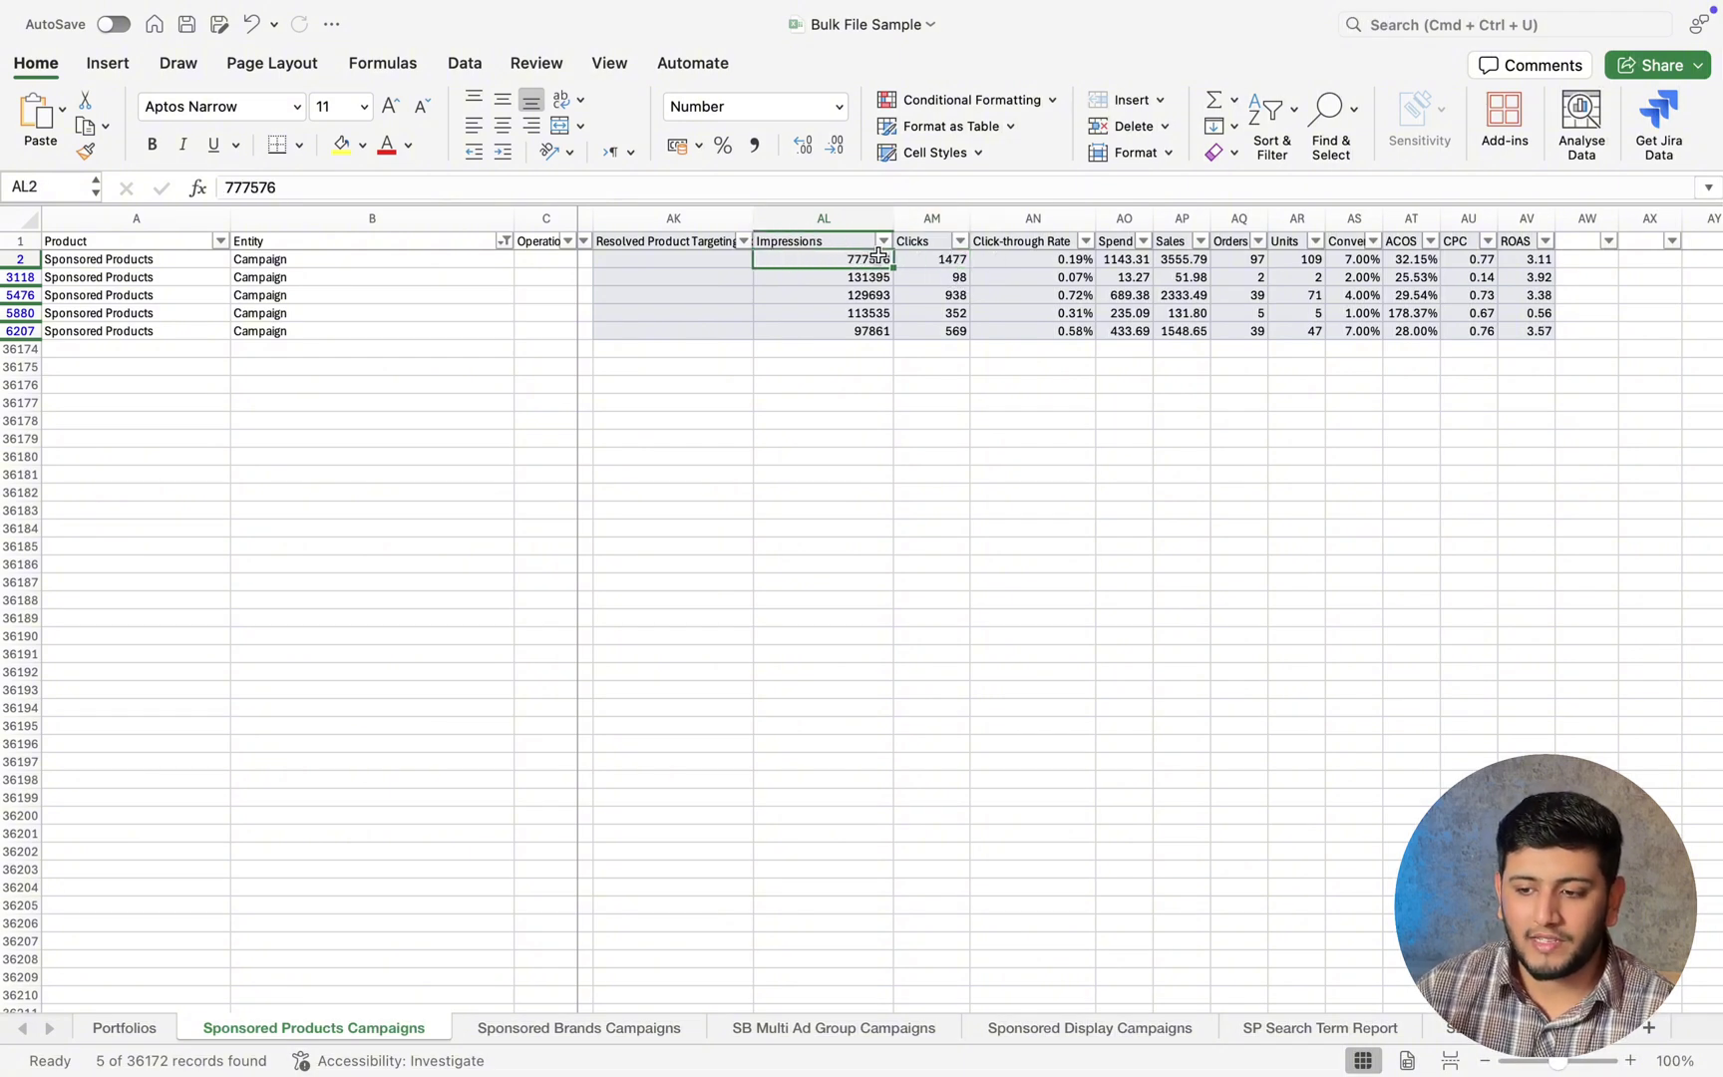
Bold the Click-through Rate and ACOS values in the Campaign Name 1 row.
{"action": "left_click", "coordinate": [1029, 263]}
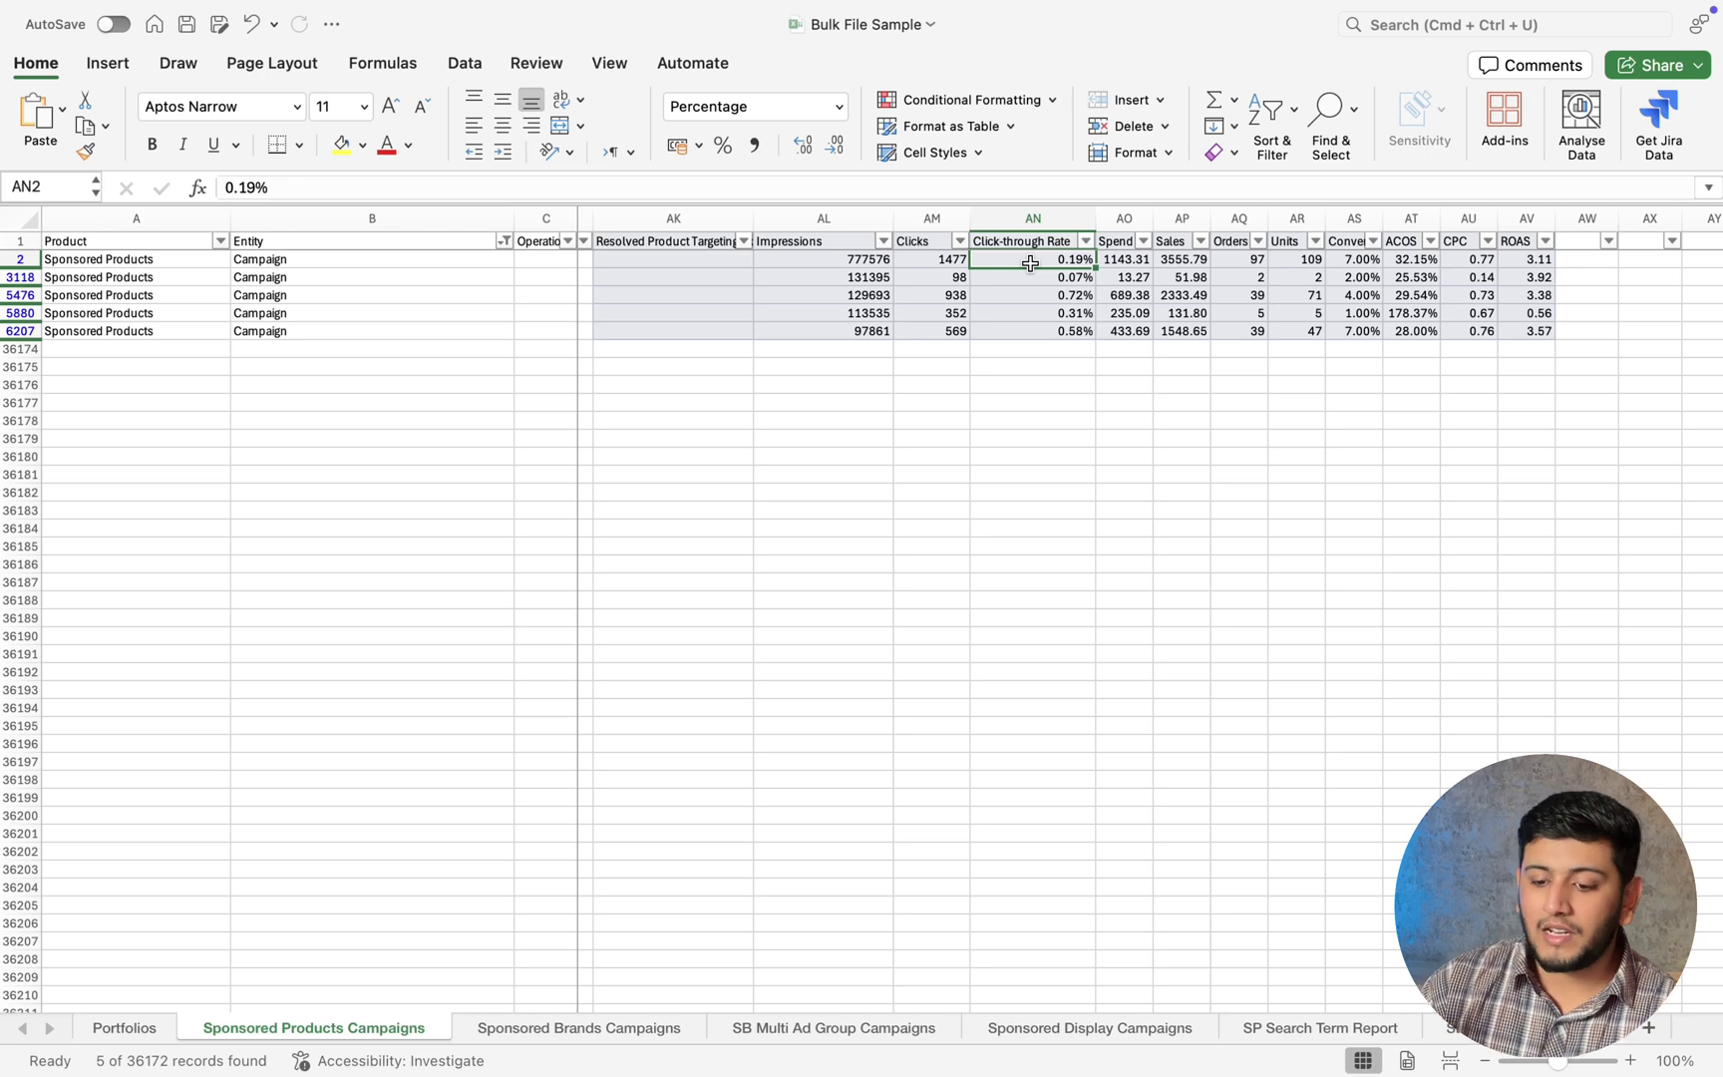
{"action": "key", "text": "super+b"}
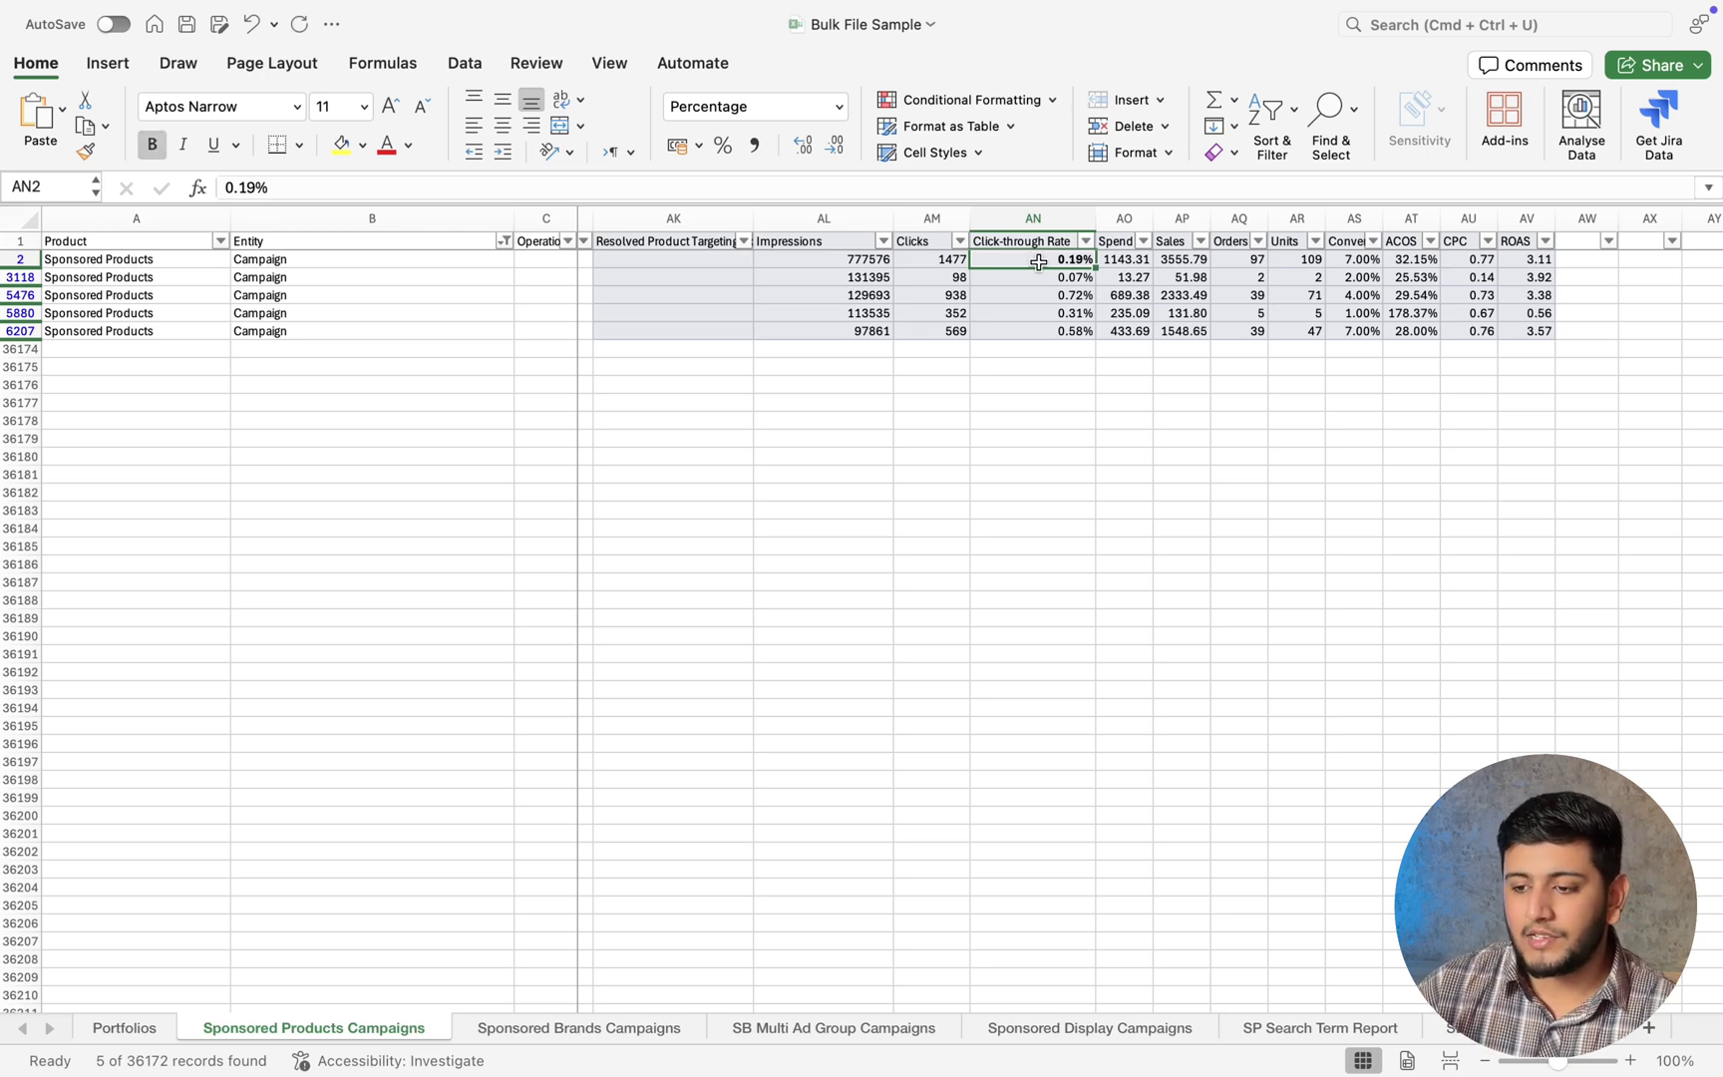
{"action": "left_click", "coordinate": [1116, 263]}
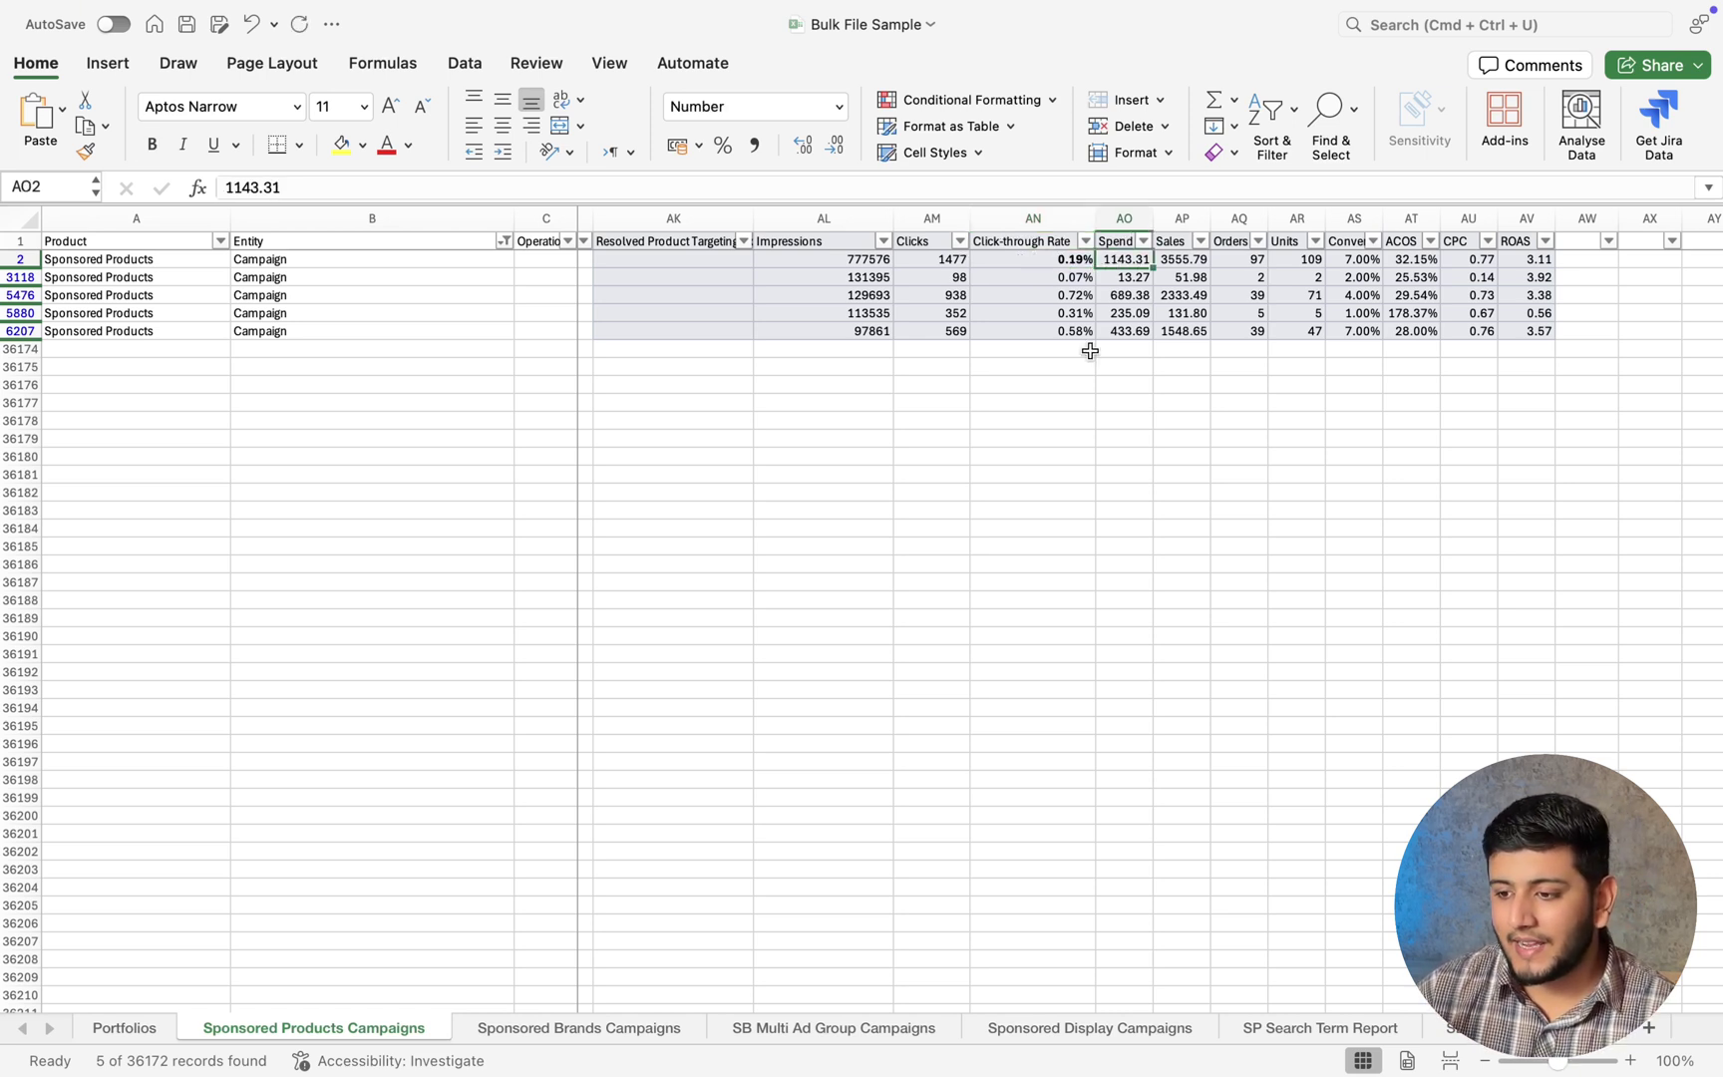
{"action": "key", "text": "Right"}
{"action": "key", "text": "Right"}
{"action": "key", "text": "Right"}
{"action": "key", "text": "Right"}
{"action": "key", "text": "Right"}
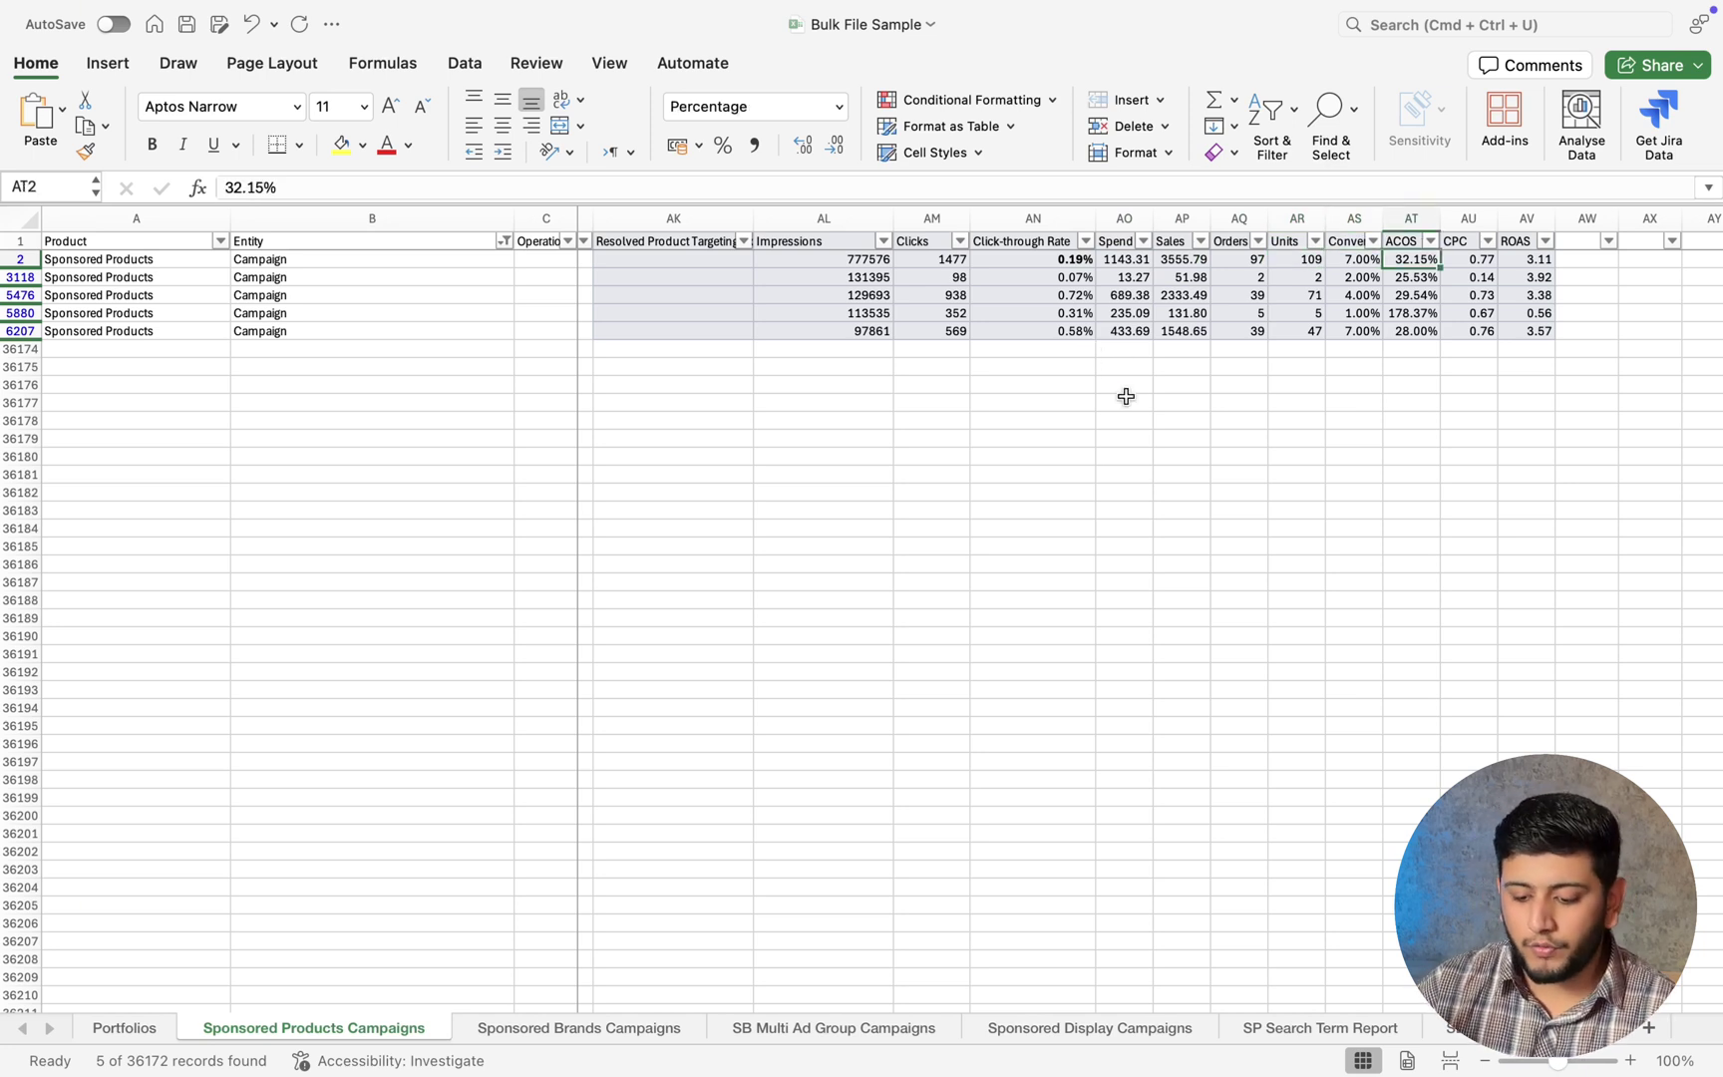
{"action": "key", "text": "super+b"}
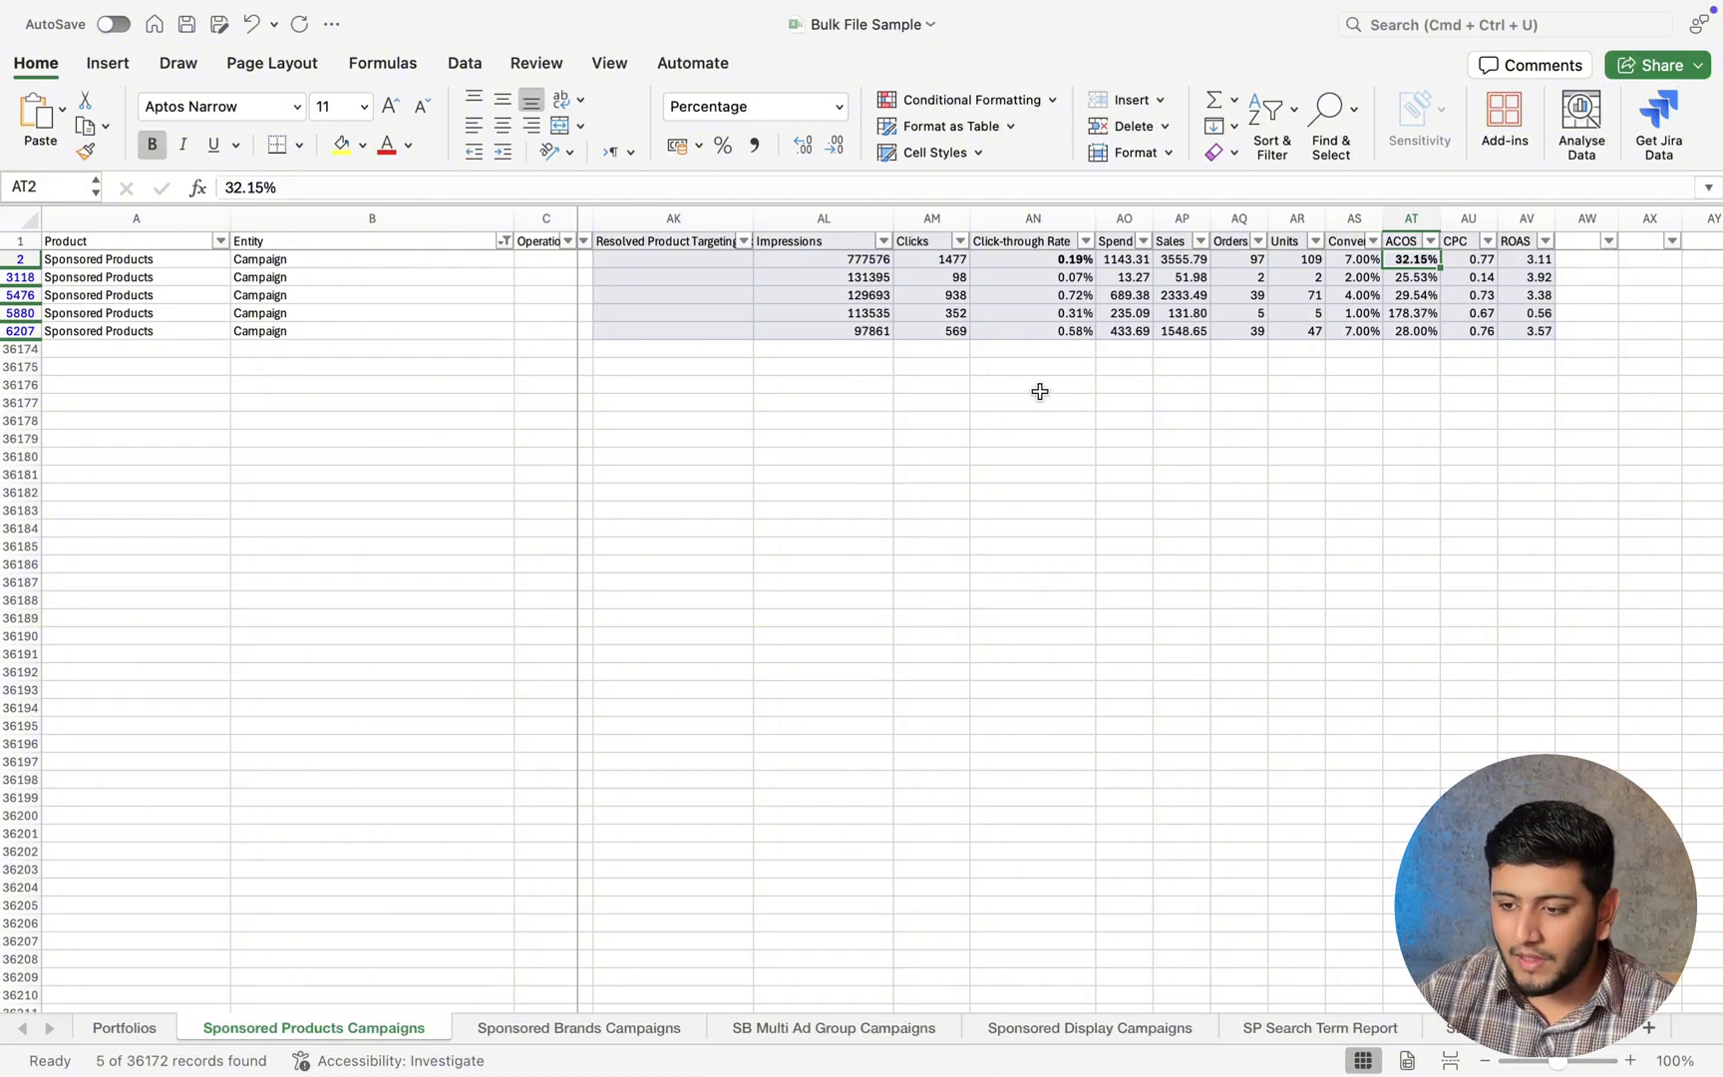
Bold the Click-through Rate value in the Campaign Name 10 row.
{"action": "left_click", "coordinate": [1037, 286]}
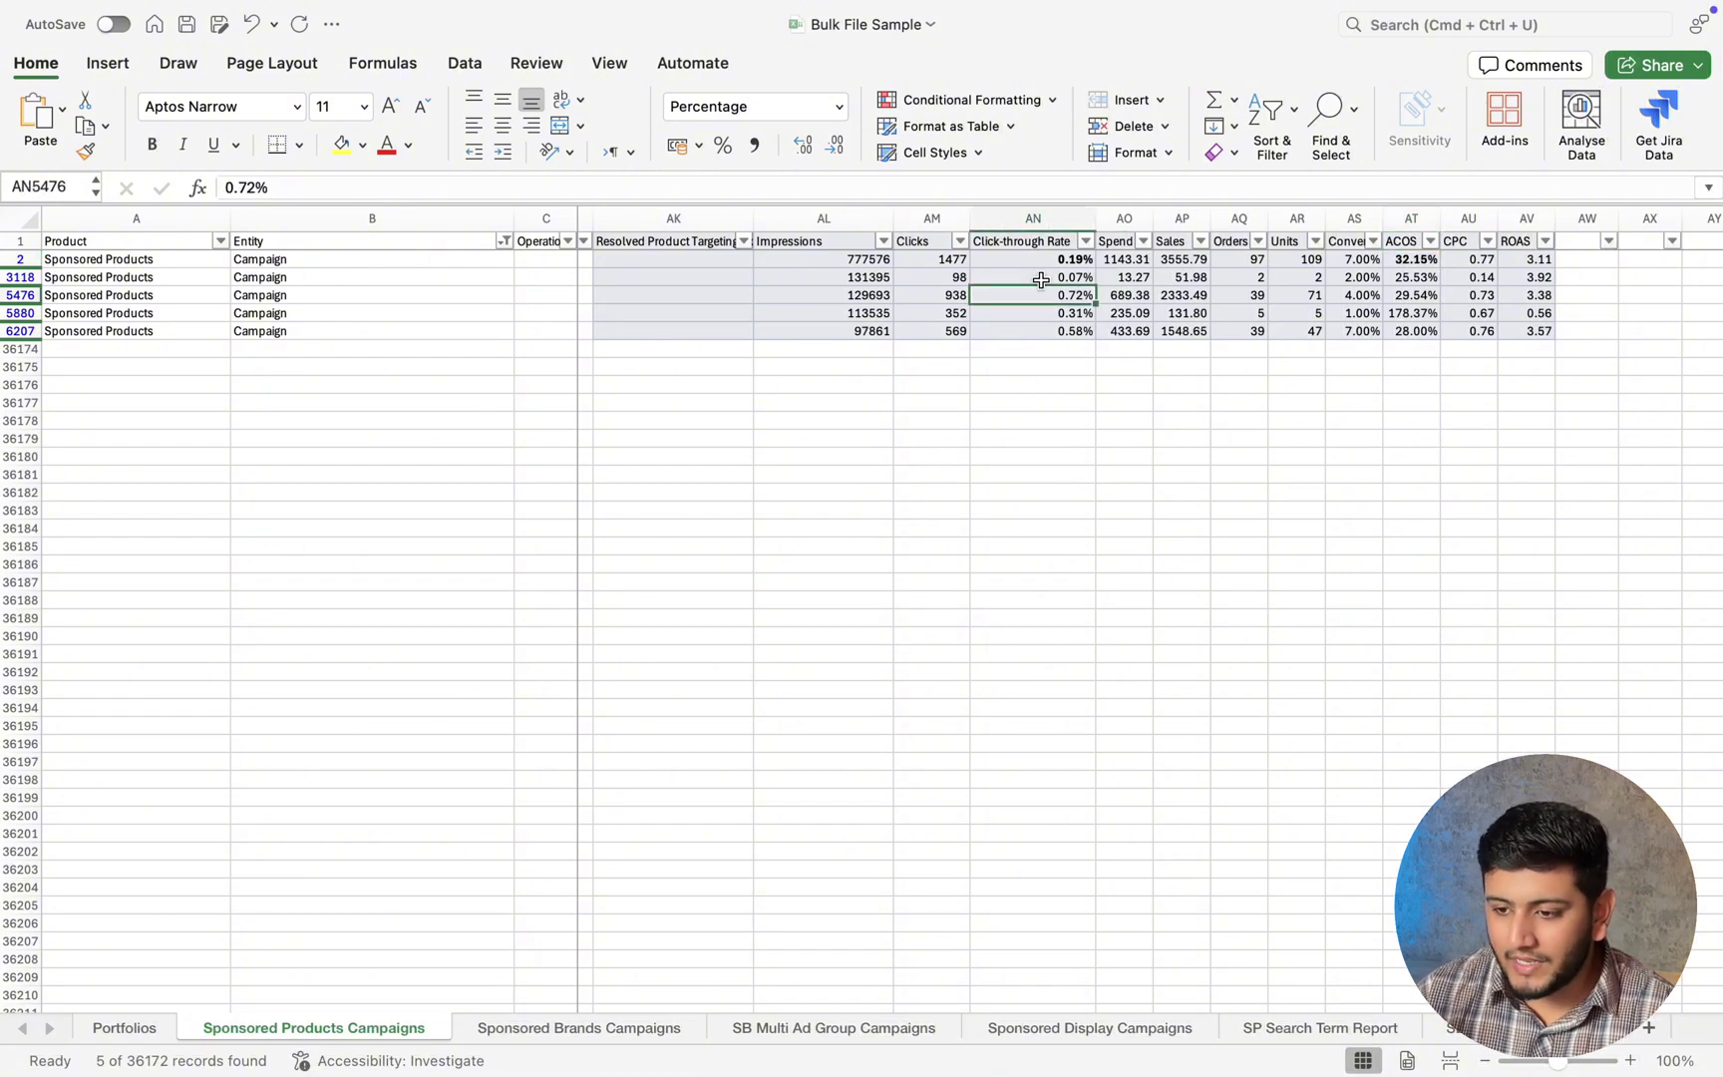
{"action": "left_click", "coordinate": [1040, 278]}
{"action": "key", "text": "super+b"}
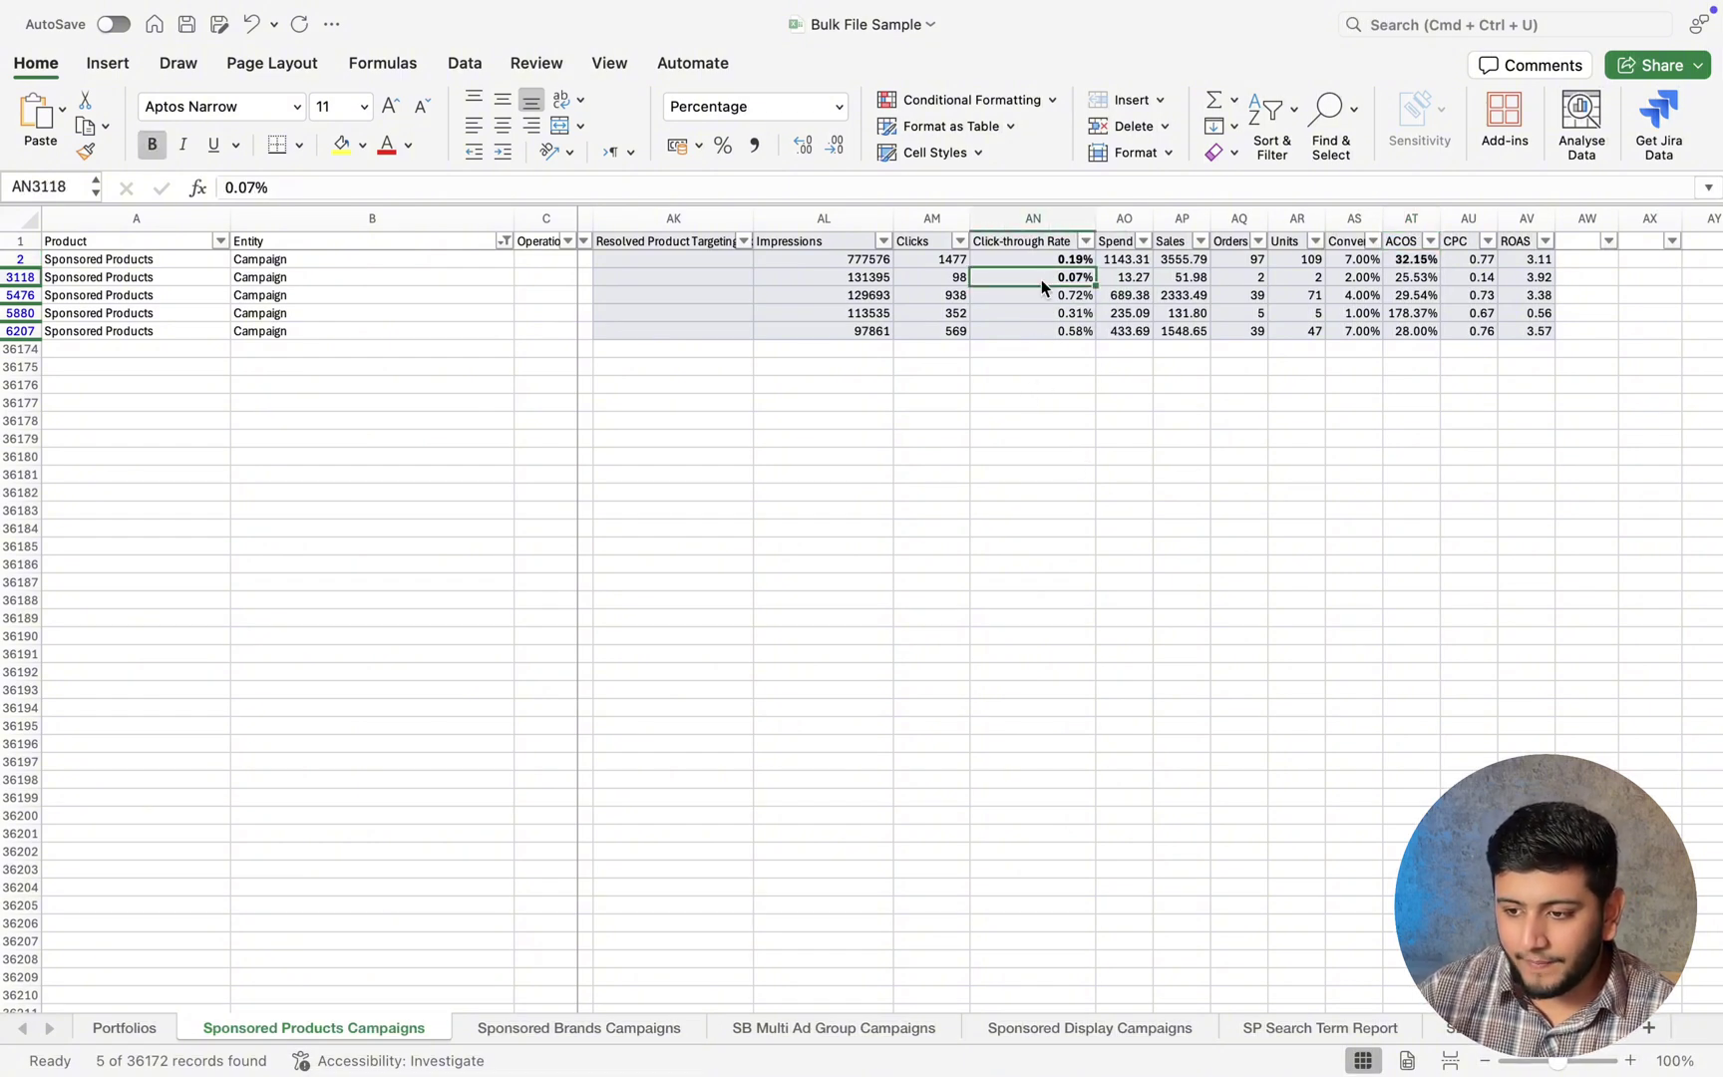
Examine the Campaign Name 10 row's metrics from Spend and Sales through Orders, Units and conversion rate.
{"action": "key", "text": "Right"}
{"action": "key", "text": "Right"}
{"action": "key", "text": "Right"}
{"action": "key", "text": "Right"}
{"action": "key", "text": "Right"}
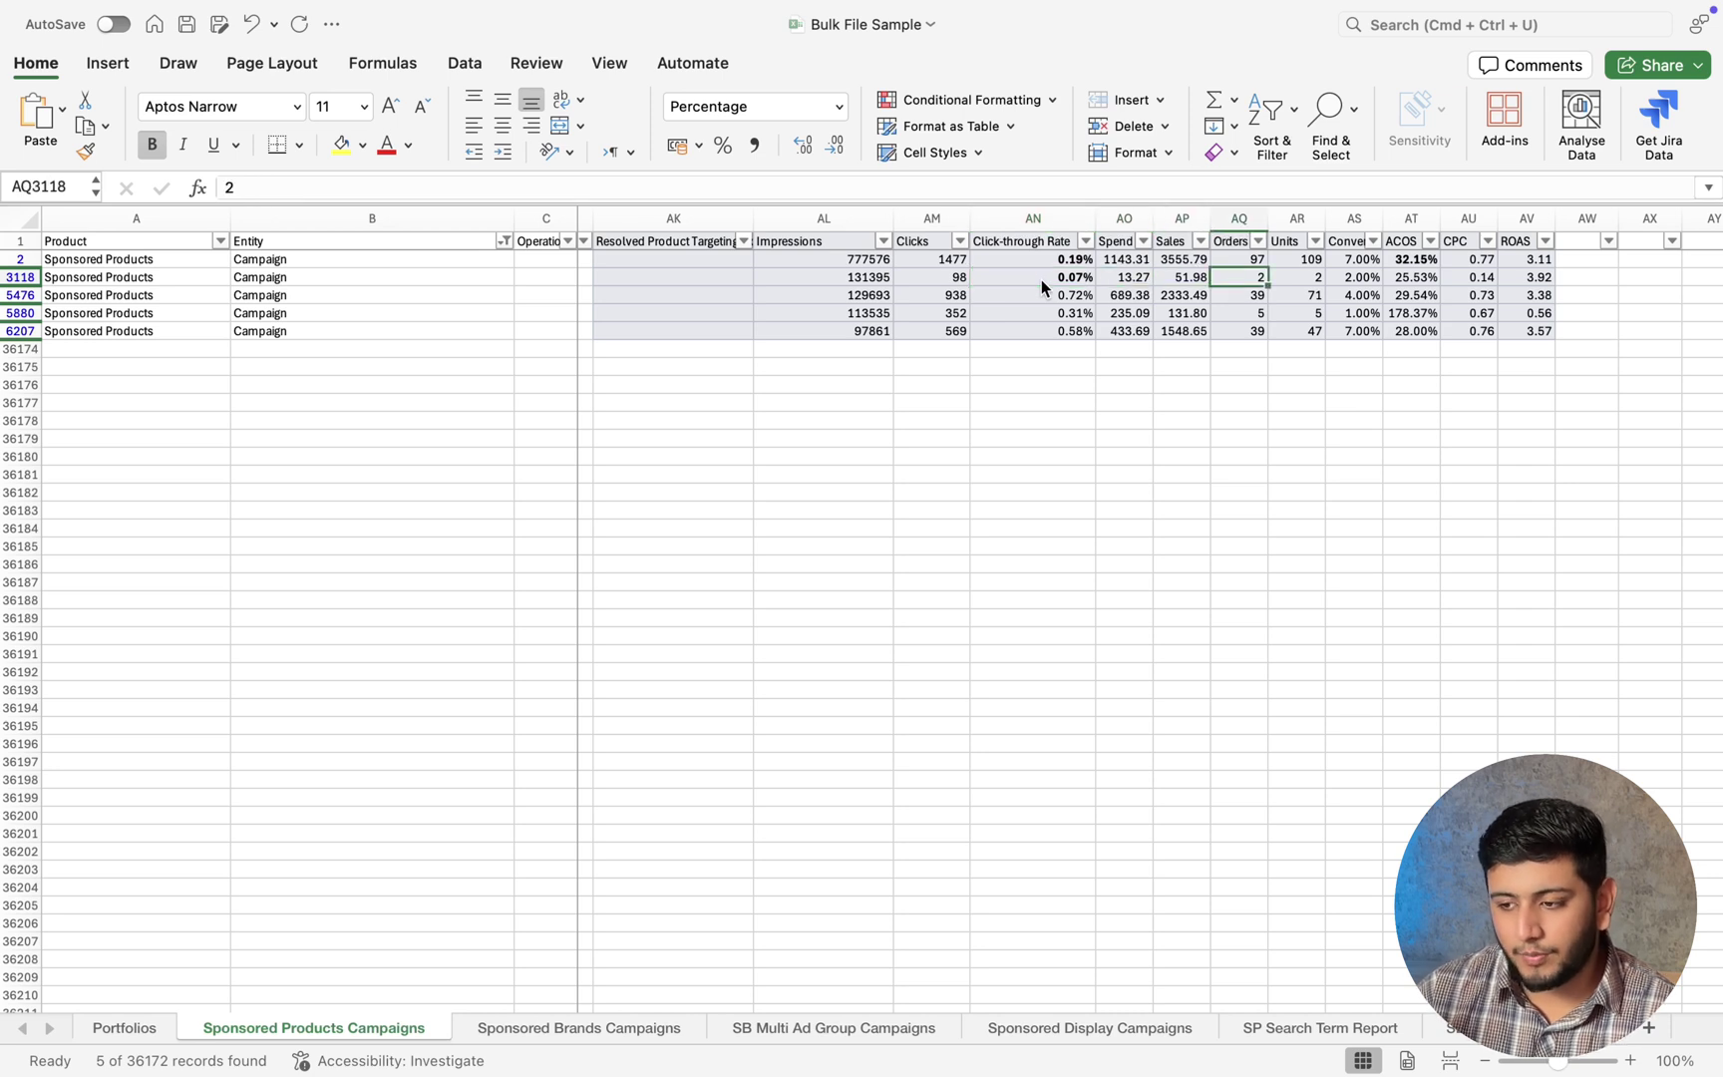
{"action": "key", "text": "Right"}
{"action": "key", "text": "Left"}
{"action": "key", "text": "Left"}
{"action": "key", "text": "Left"}
{"action": "key", "text": "Left"}
{"action": "key", "text": "Left"}
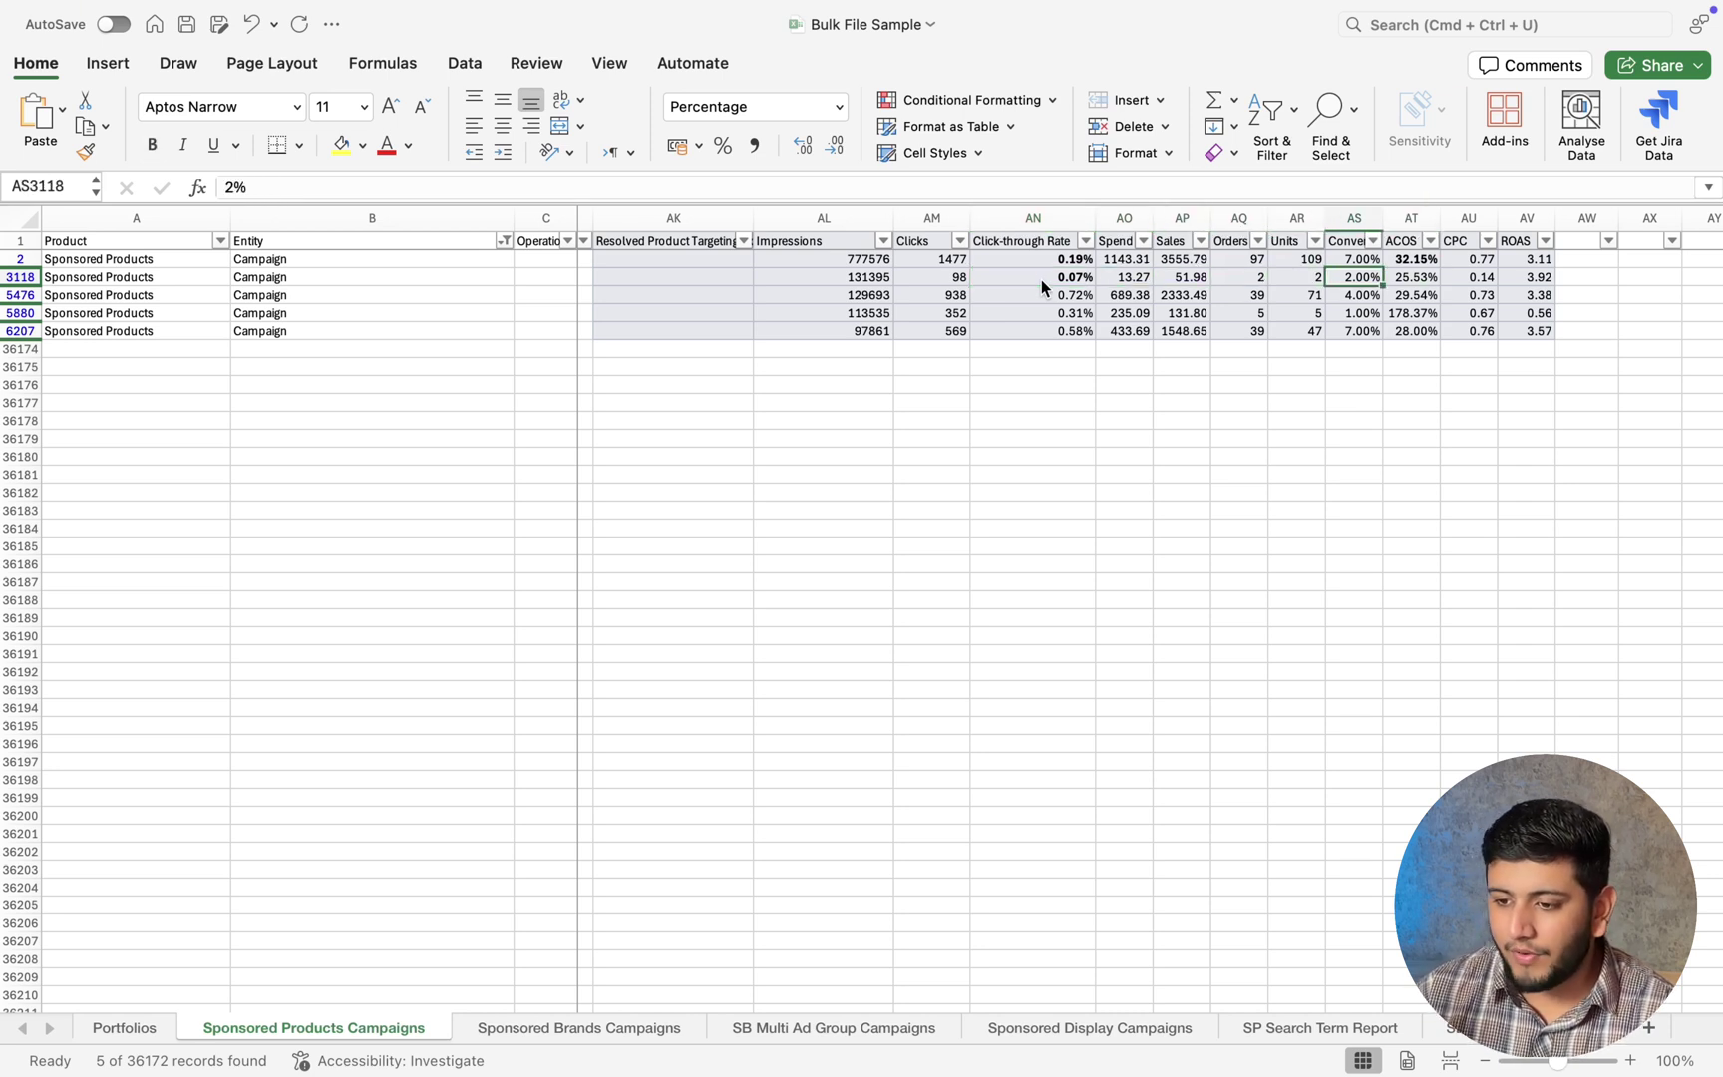
Bold the ACOS value in the Campaign Name 12 row.
{"action": "key", "text": "Down"}
{"action": "key", "text": "Down"}
{"action": "key", "text": "Down"}
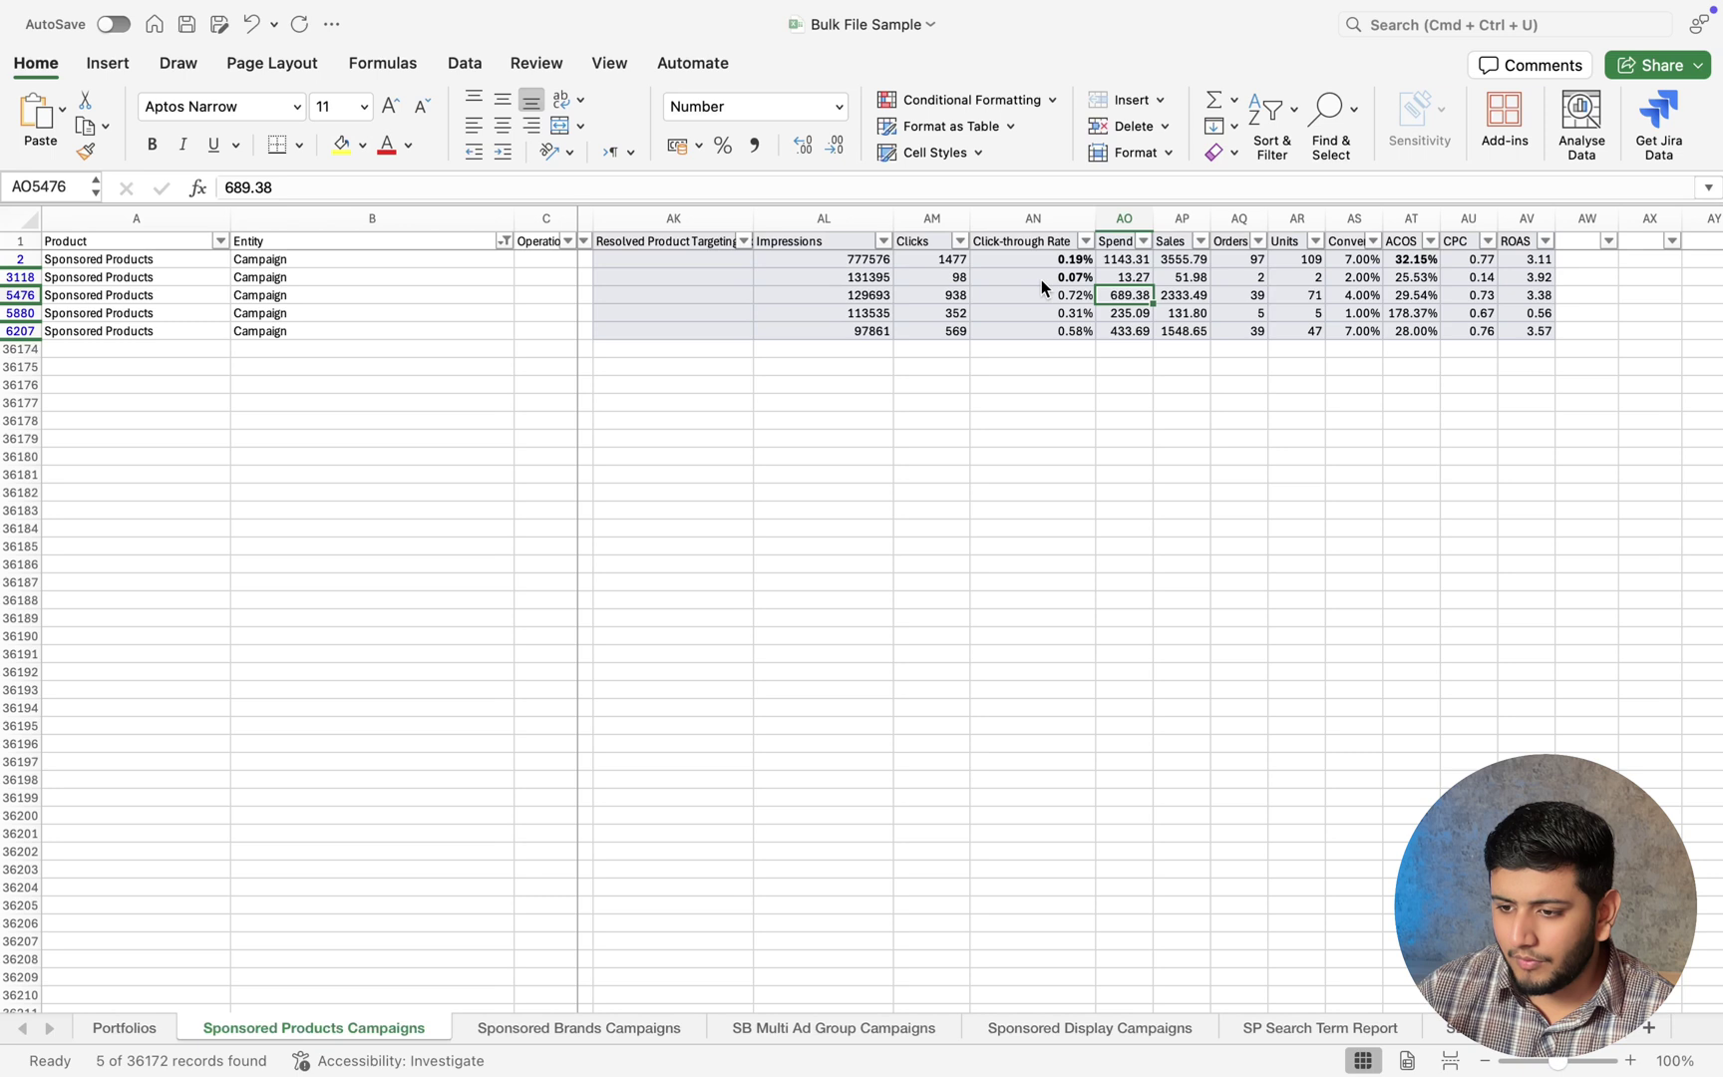
{"action": "key", "text": "Right"}
{"action": "key", "text": "Right"}
{"action": "key", "text": "Right"}
{"action": "key", "text": "Right"}
{"action": "key", "text": "Right"}
{"action": "key", "text": "Up"}
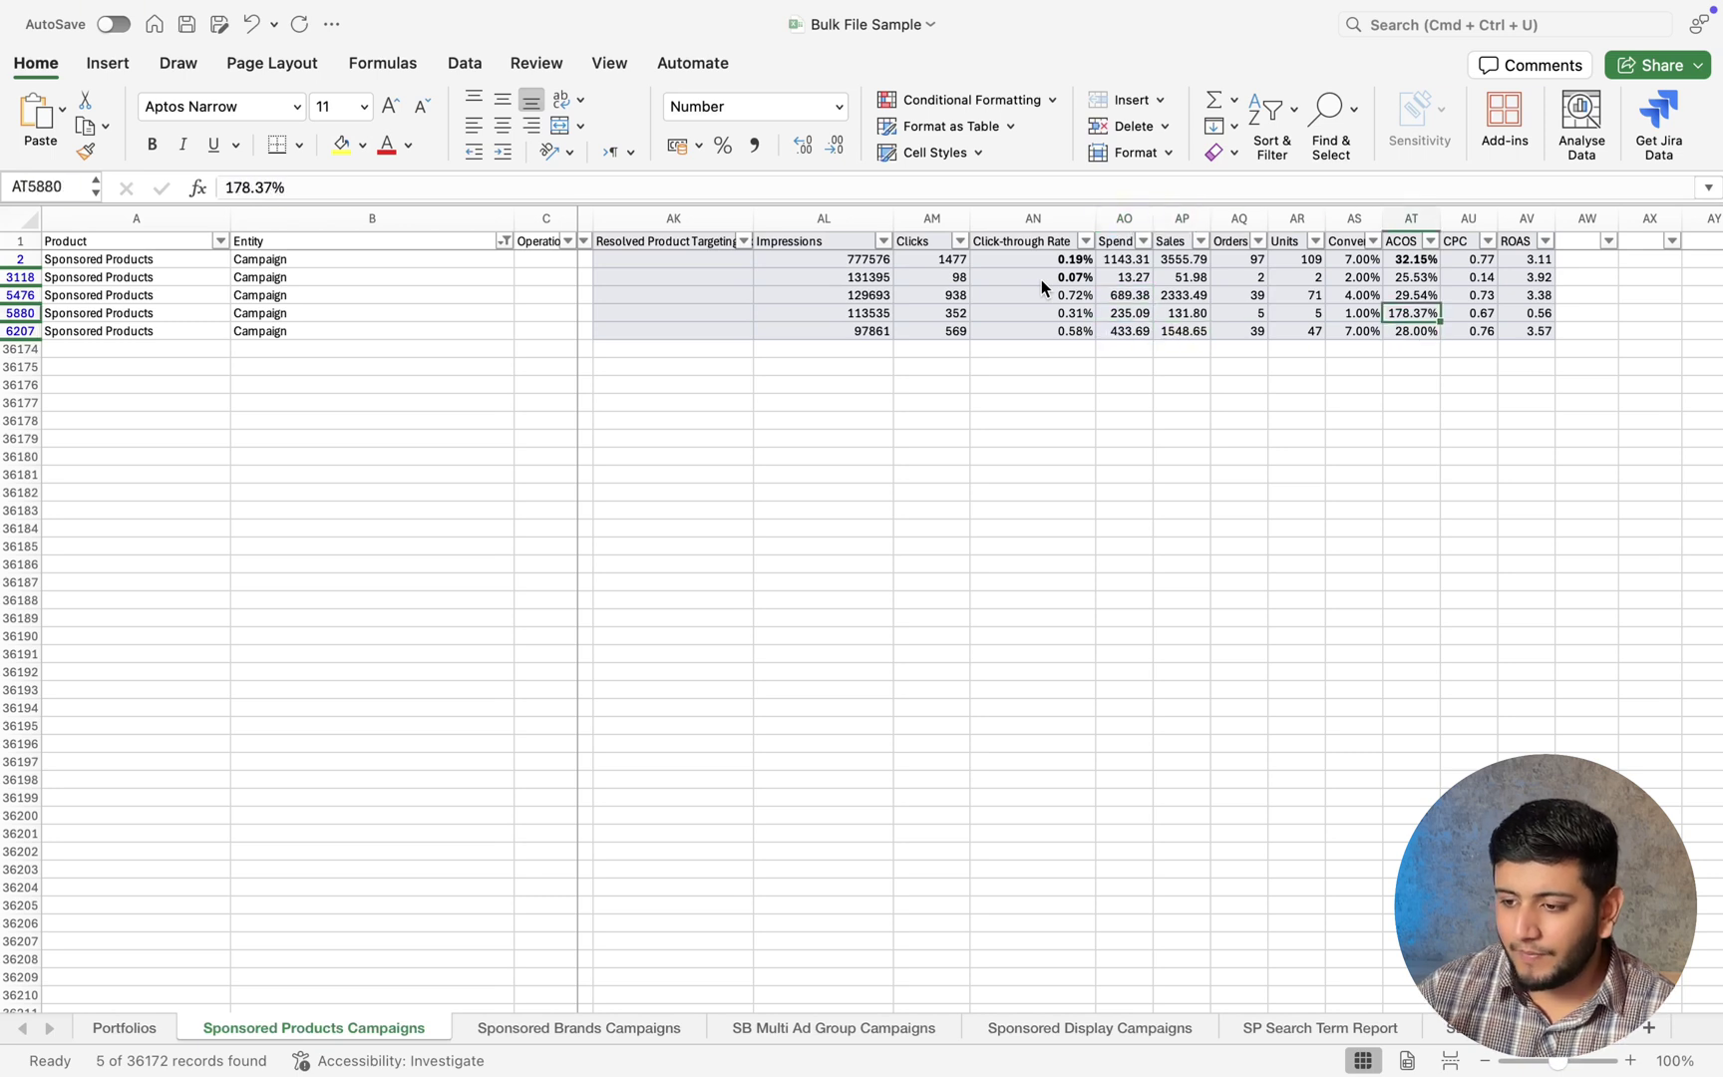
{"action": "key", "text": "cmd+b"}
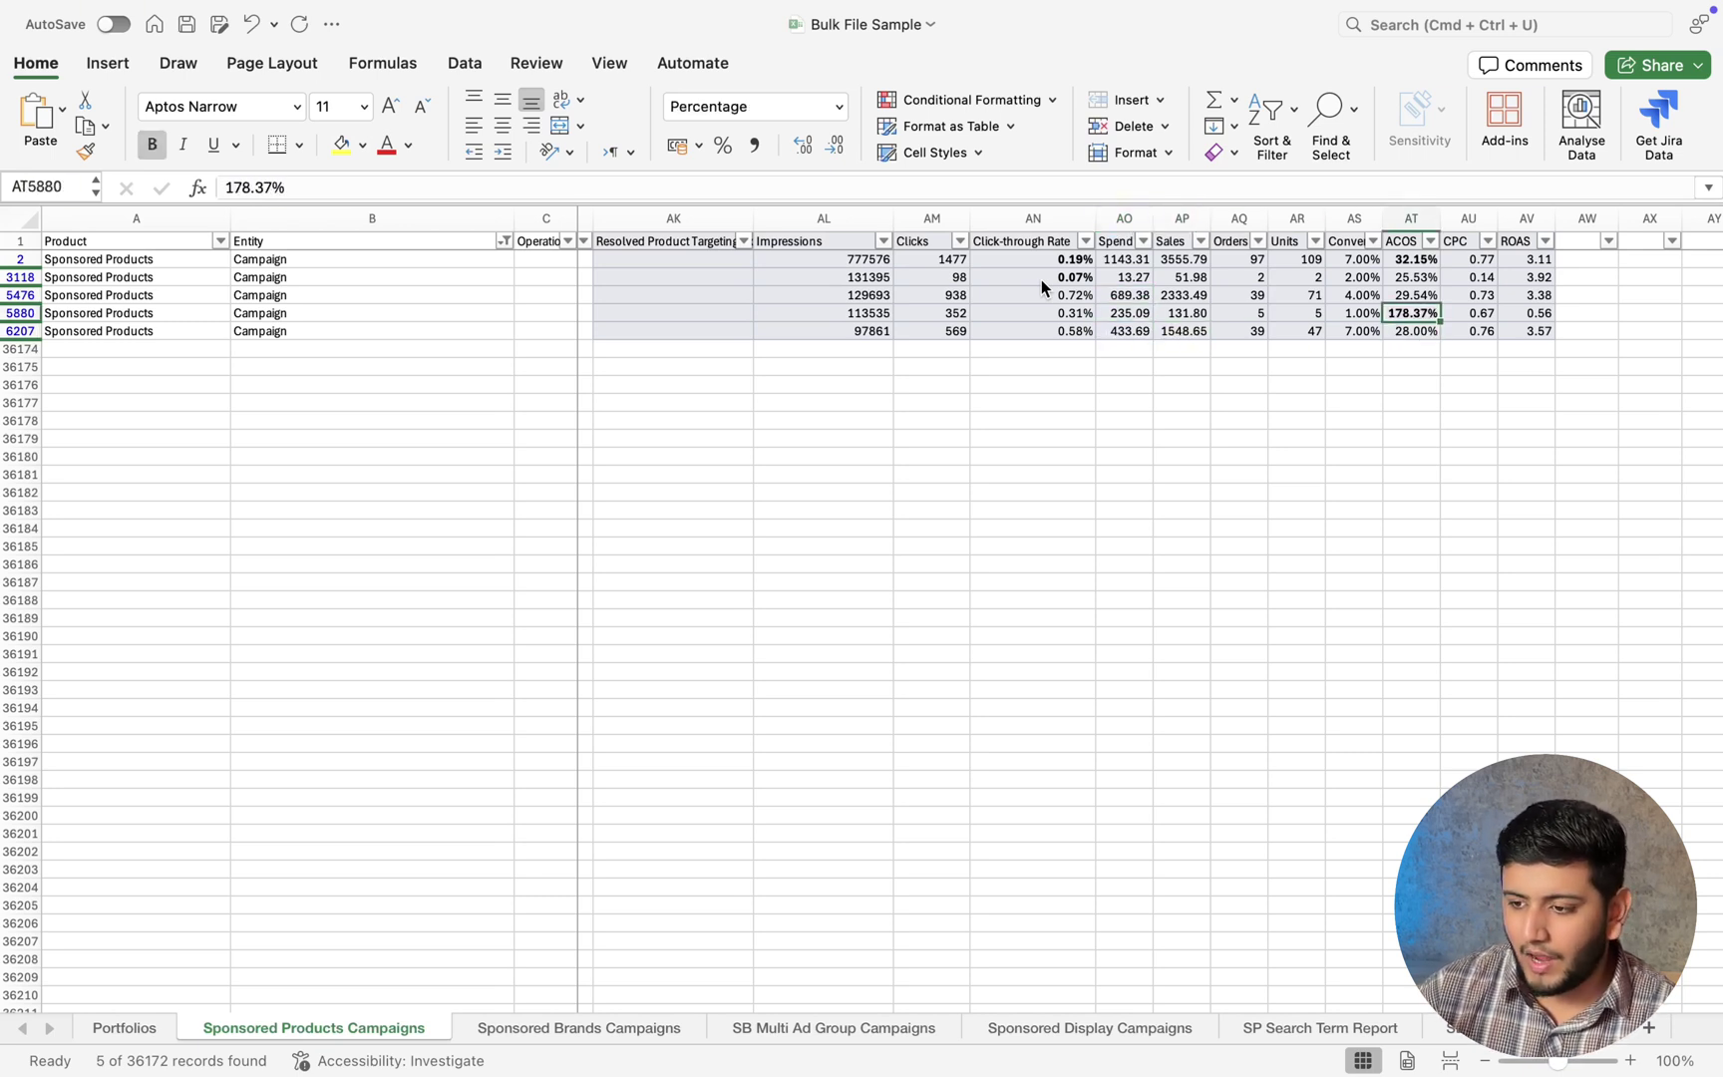
Check the Campaign Name 12 row's metrics and compare the Click-through Rate values across the campaigns.
{"action": "key", "text": "Left"}
{"action": "key", "text": "Right"}
{"action": "key", "text": "Right"}
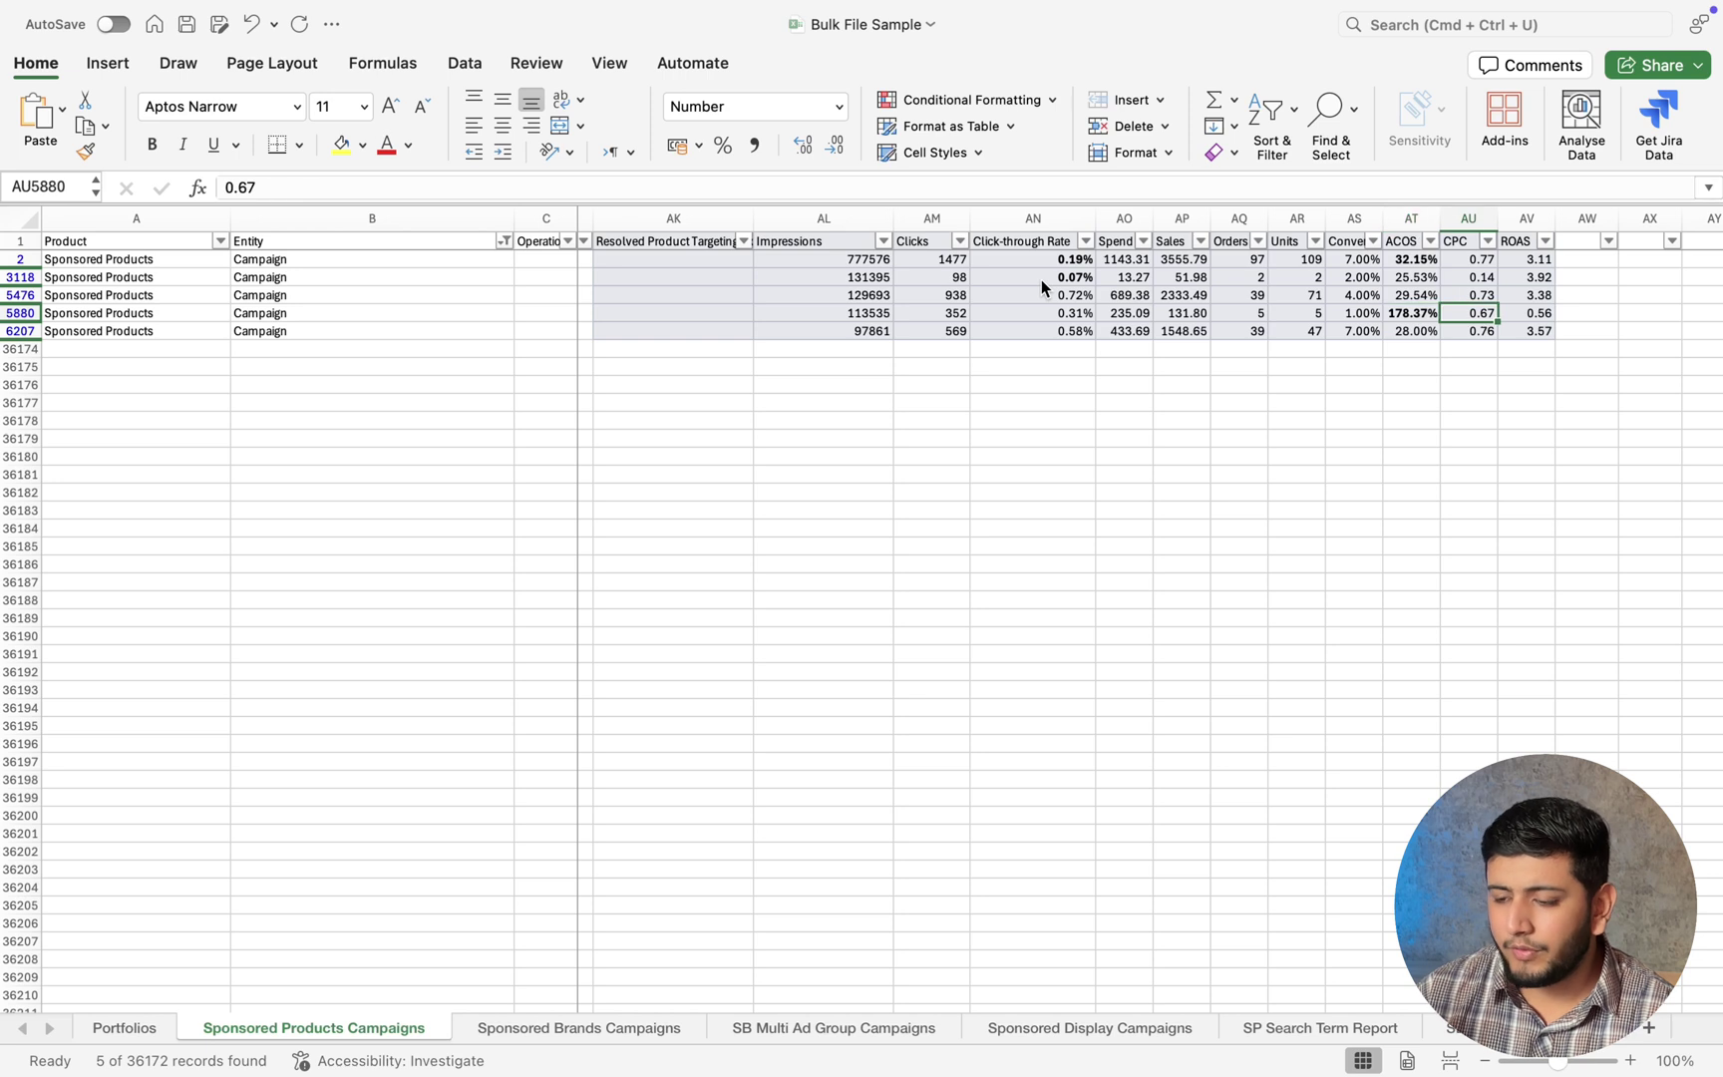
{"action": "key", "text": "Left"}
{"action": "key", "text": "Left"}
{"action": "key", "text": "Left"}
{"action": "key", "text": "Left"}
{"action": "key", "text": "Left"}
{"action": "key", "text": "Left"}
{"action": "key", "text": "Left"}
{"action": "key", "text": "Left"}
{"action": "key", "text": "Right"}
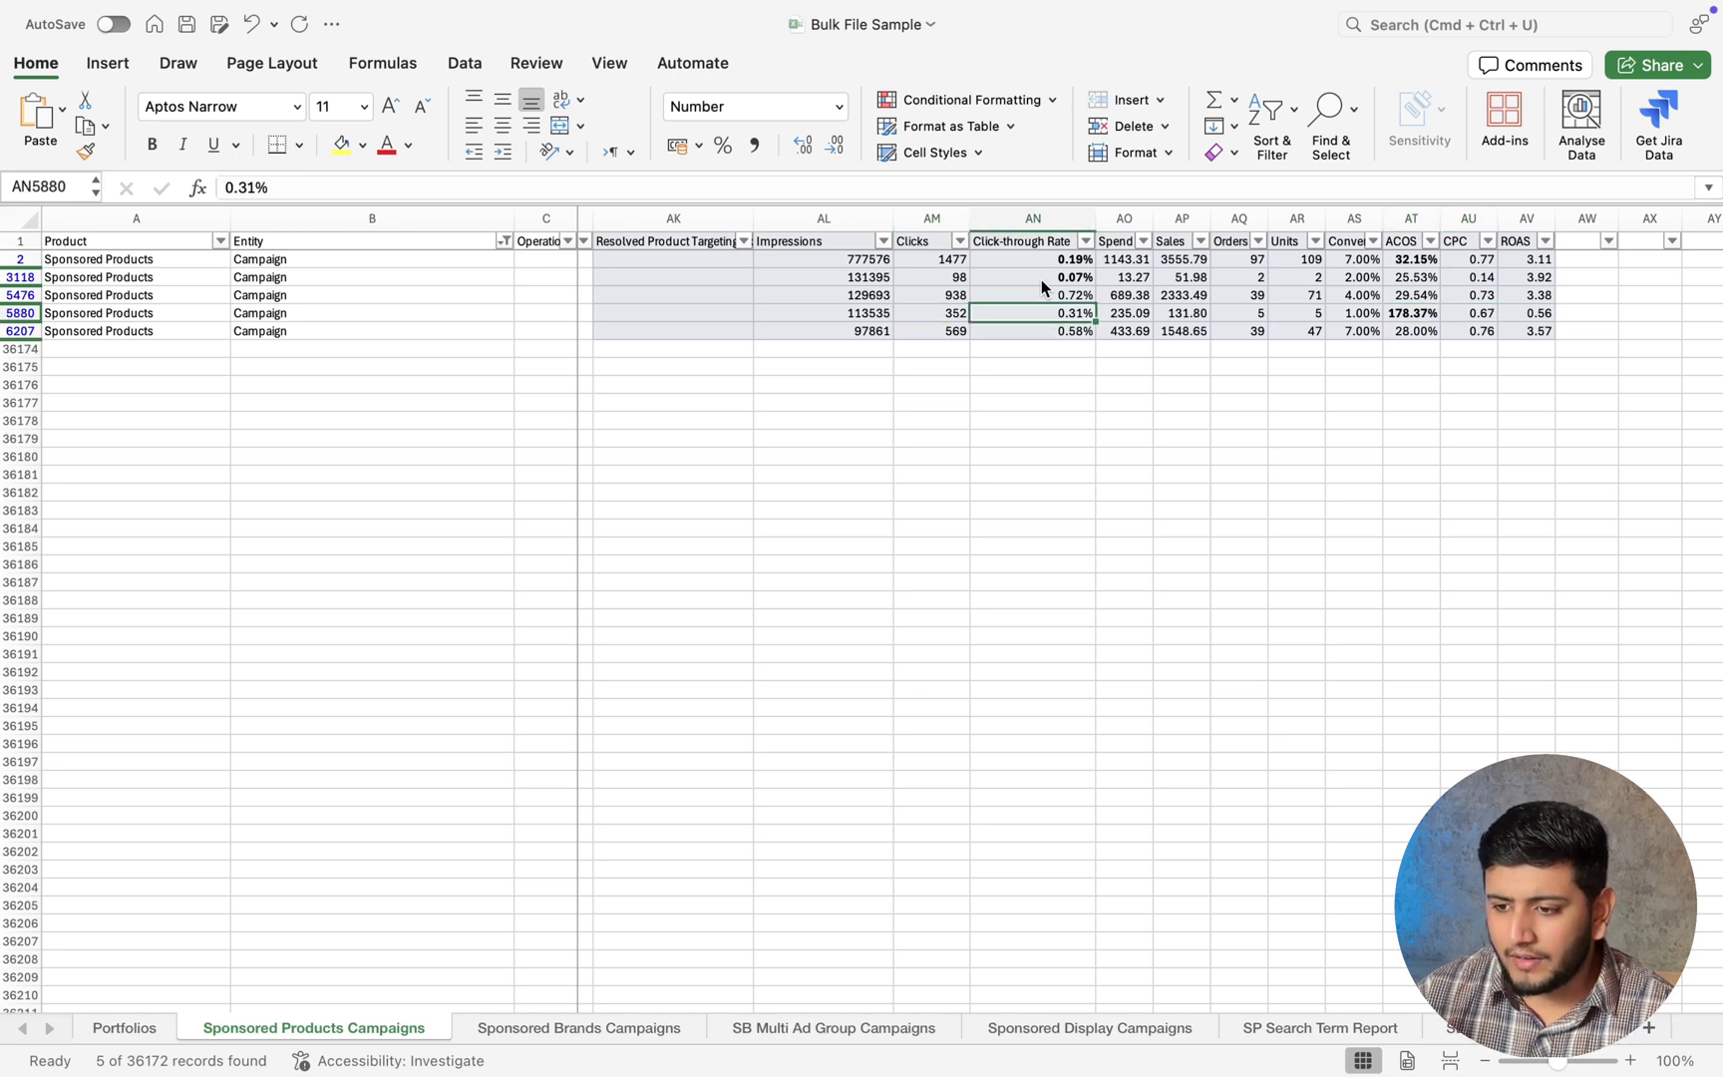
{"action": "key", "text": "Up"}
{"action": "key", "text": "Down"}
{"action": "key", "text": "Down"}
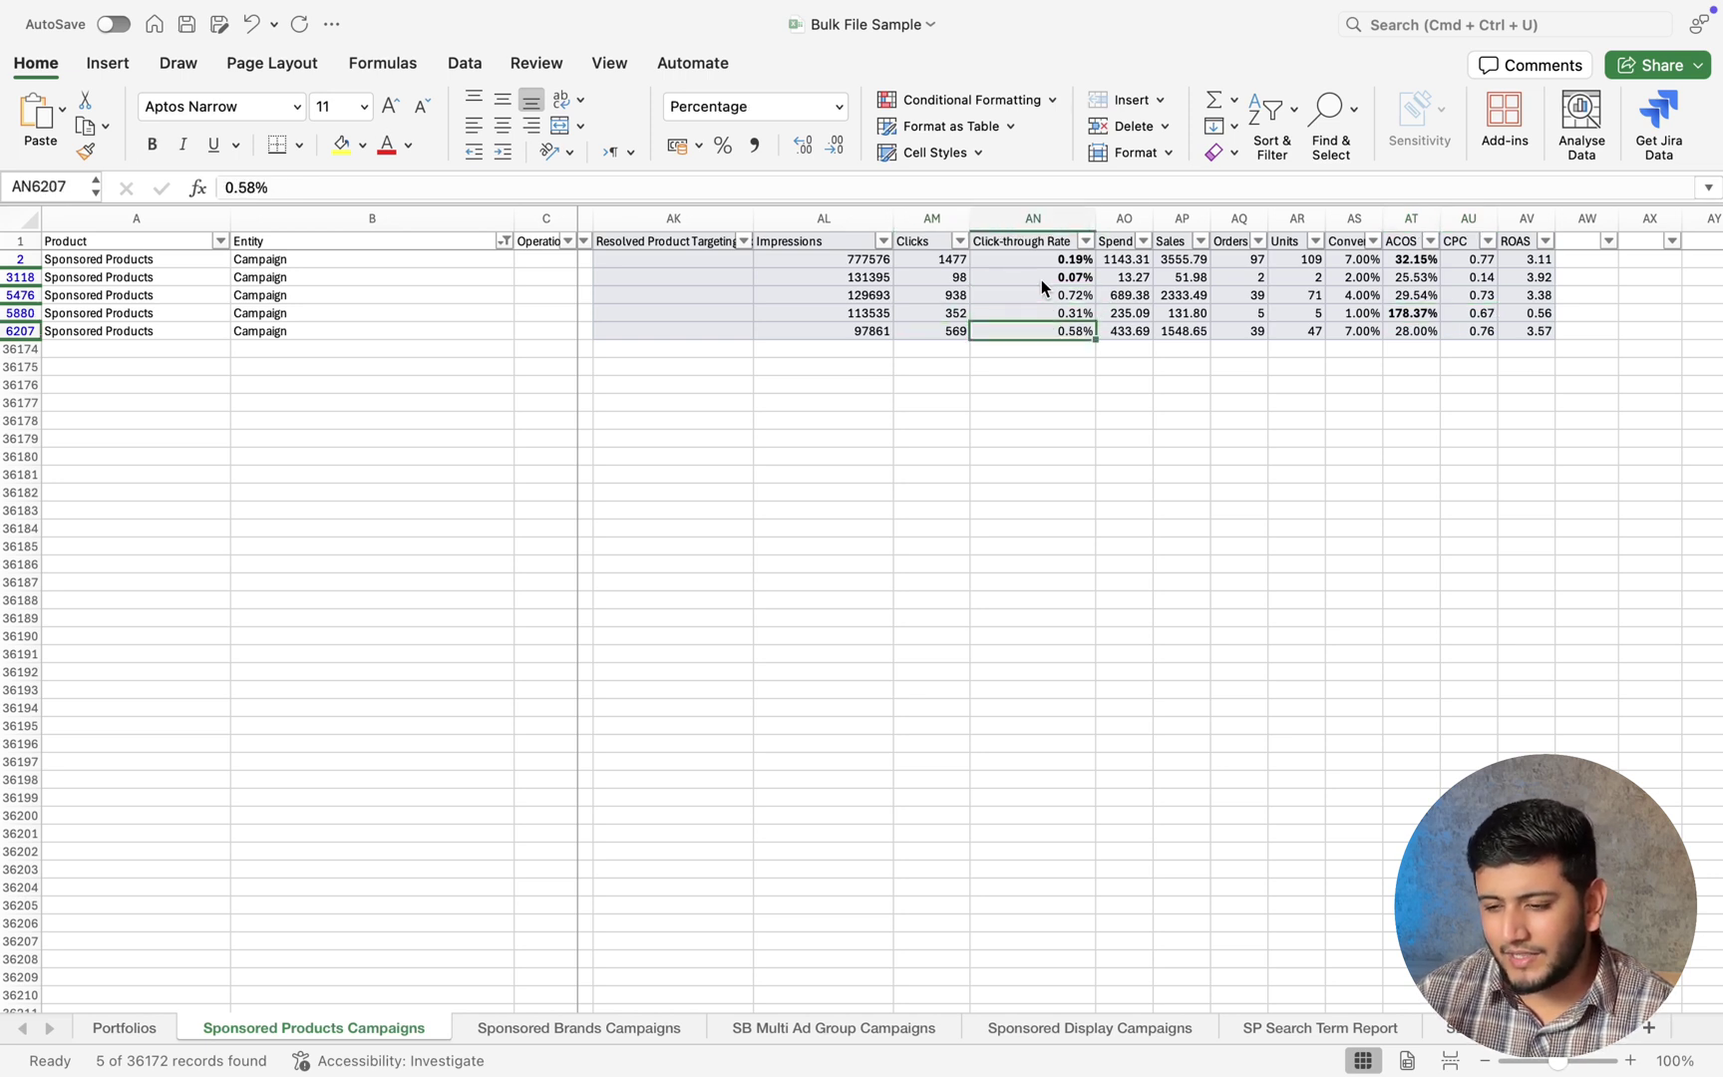
{"action": "key", "text": "Up"}
{"action": "left_click", "coordinate": [1018, 271]}
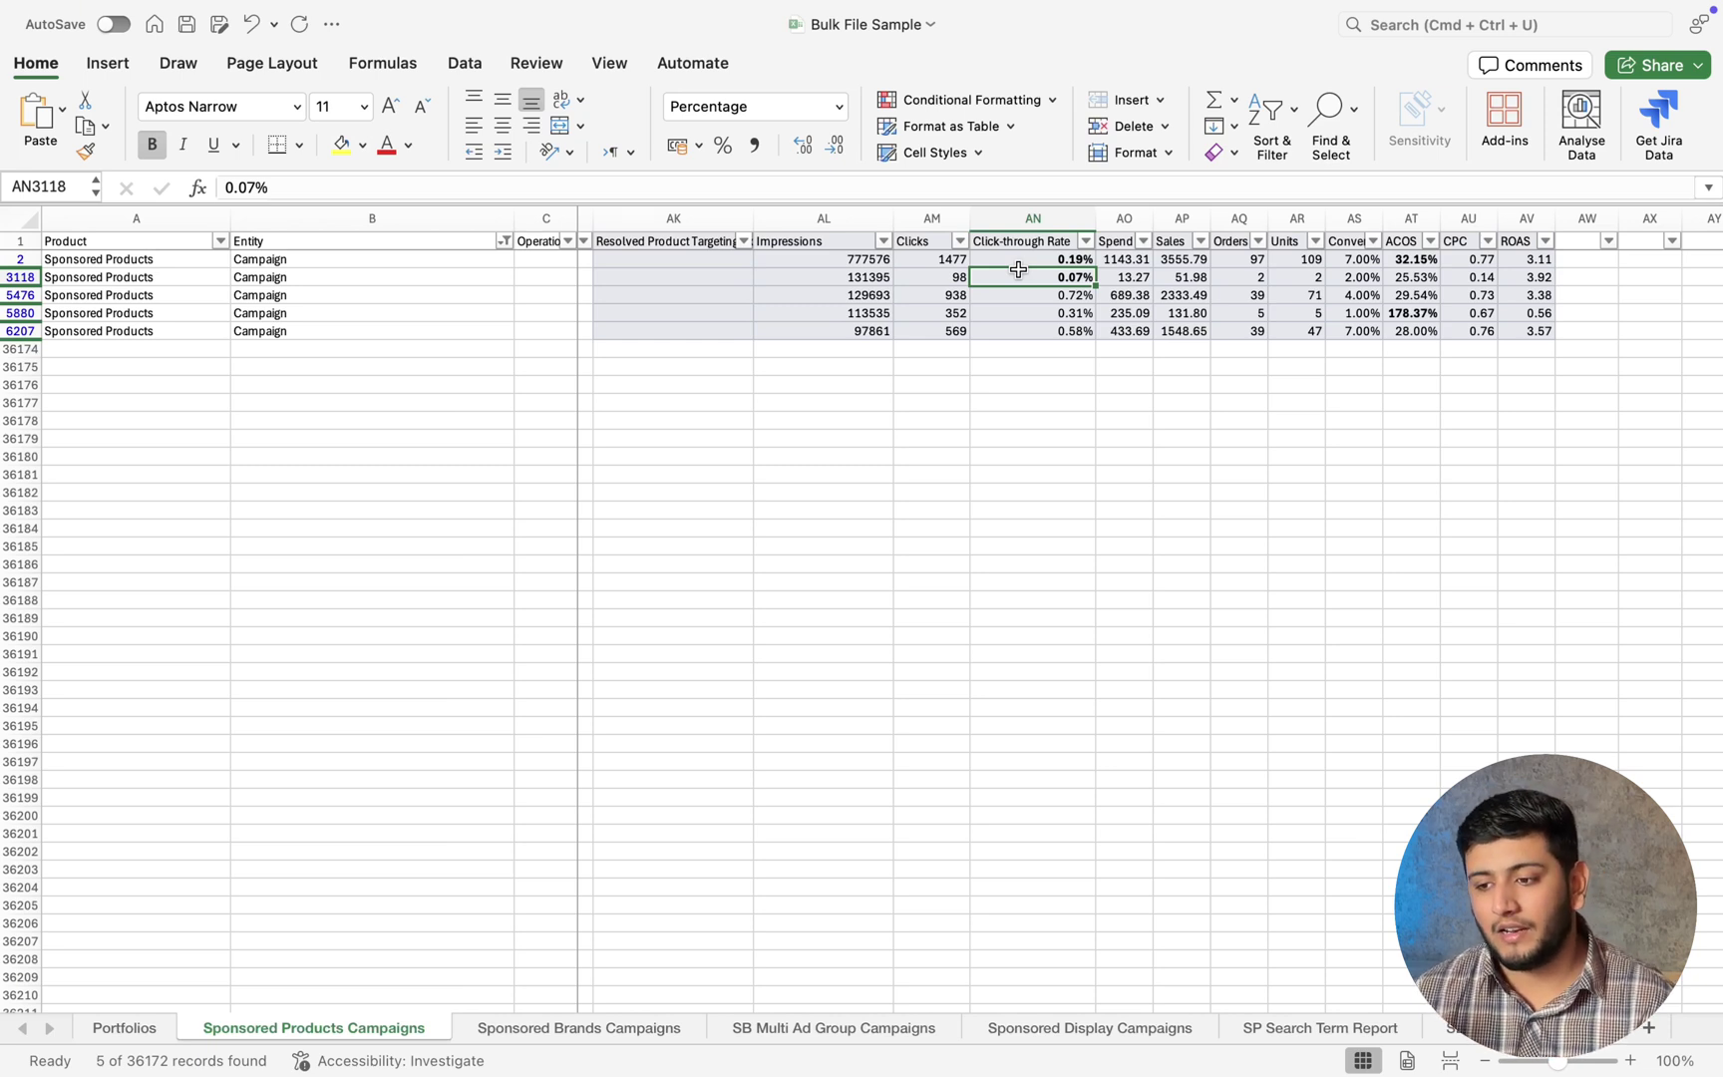
Add Bidding Adjustment to the Entity filter alongside Campaign and apply the filter.
{"action": "left_click", "coordinate": [505, 241]}
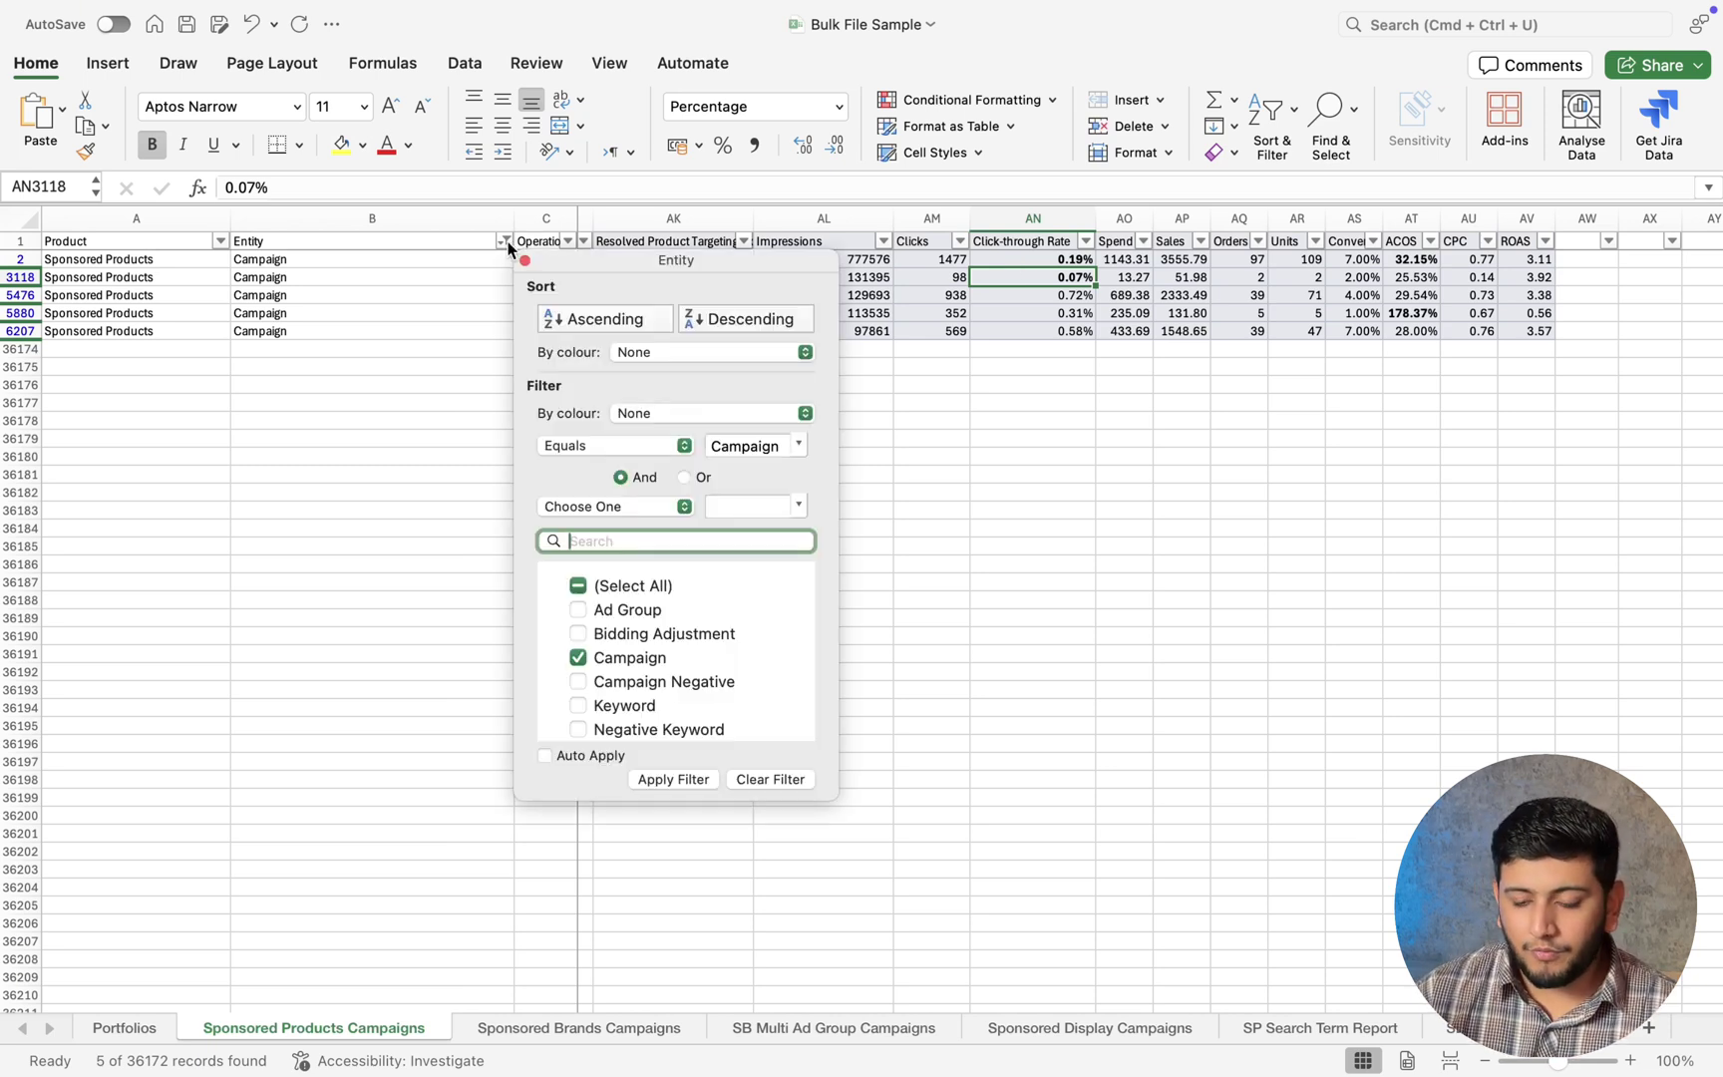
{"action": "left_click", "coordinate": [922, 337]}
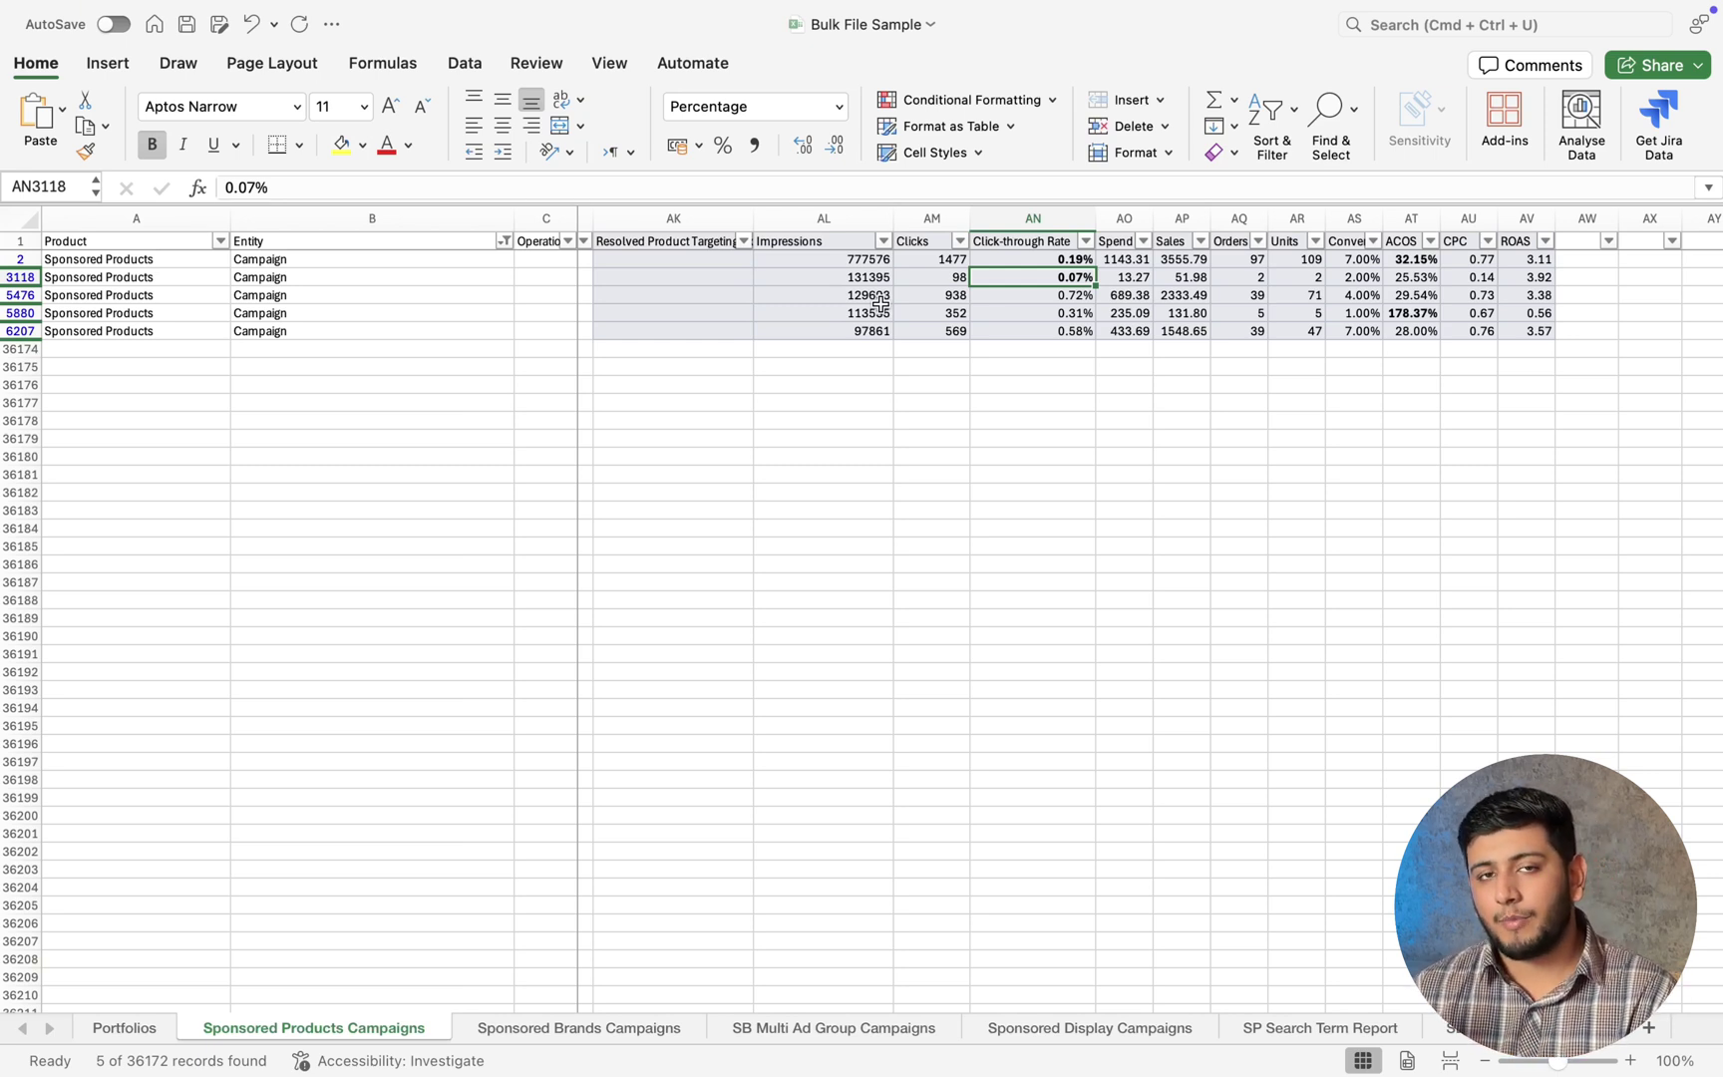
{"action": "left_click", "coordinate": [506, 241]}
{"action": "scroll", "coordinate": [607, 638], "scroll_direction": "down", "scroll_amount": 1}
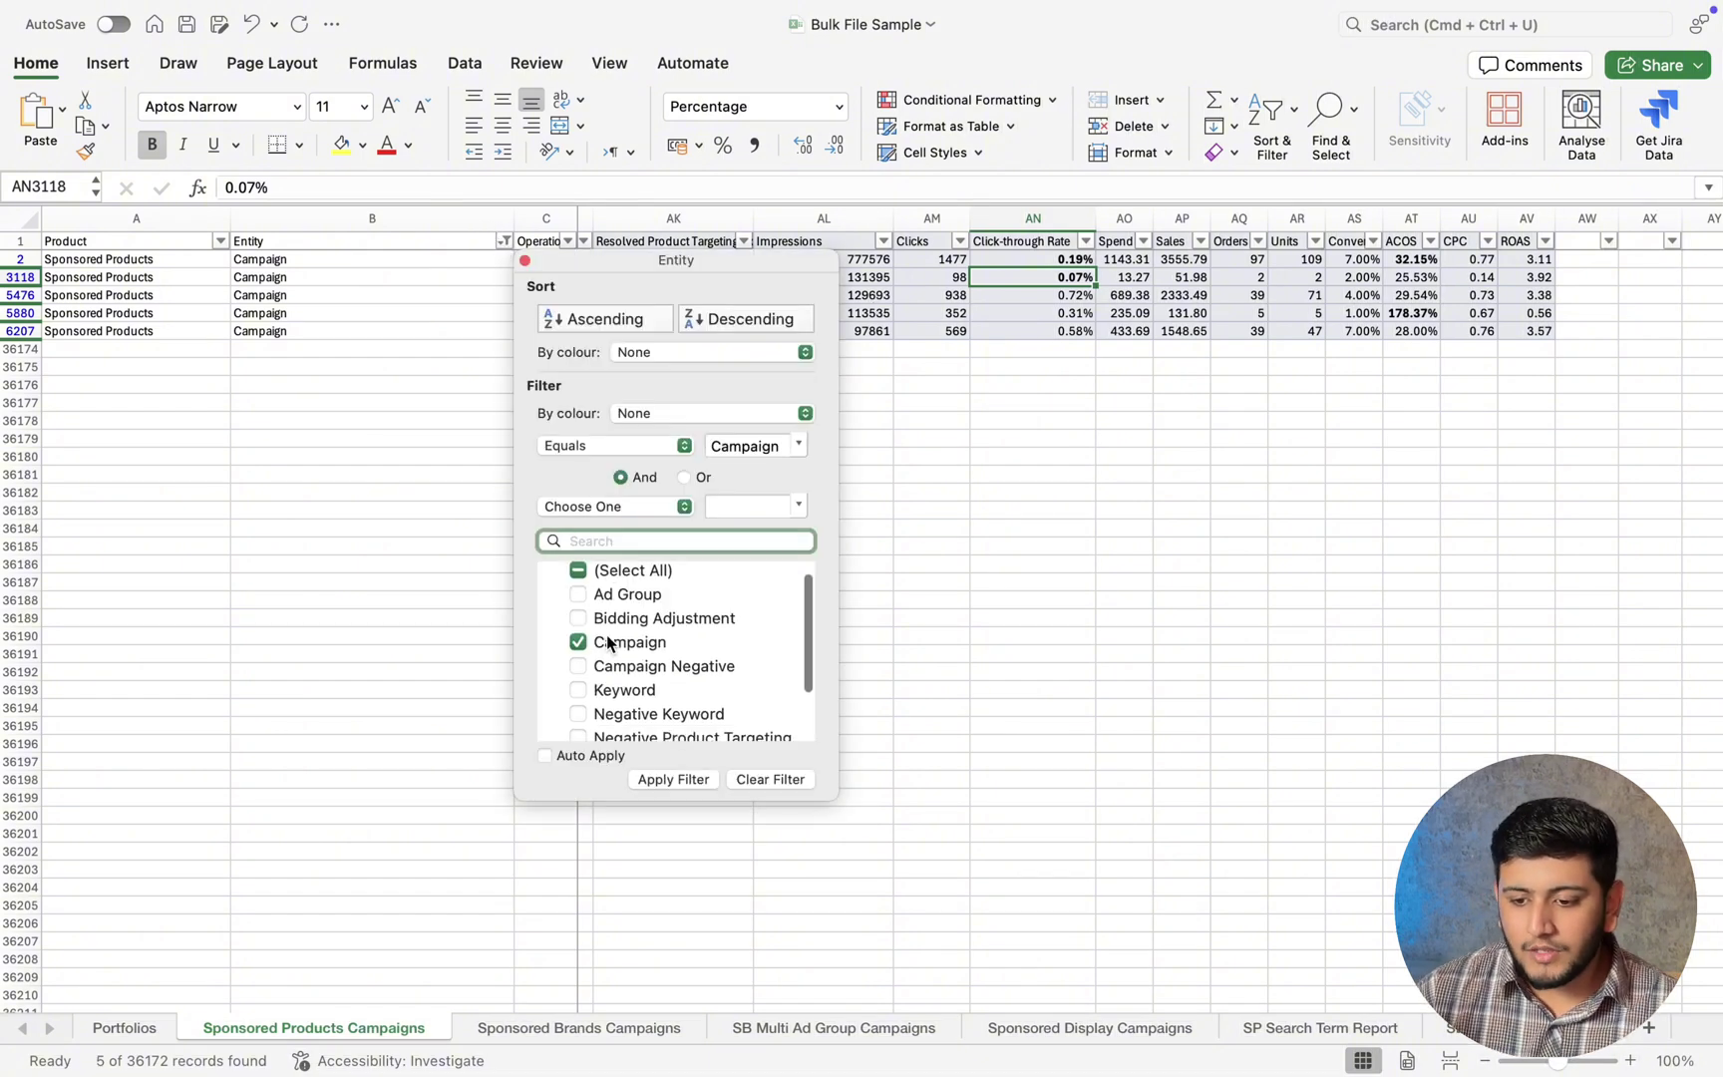
{"action": "scroll", "coordinate": [606, 638], "scroll_direction": "up", "scroll_amount": 1}
{"action": "left_click", "coordinate": [608, 634]}
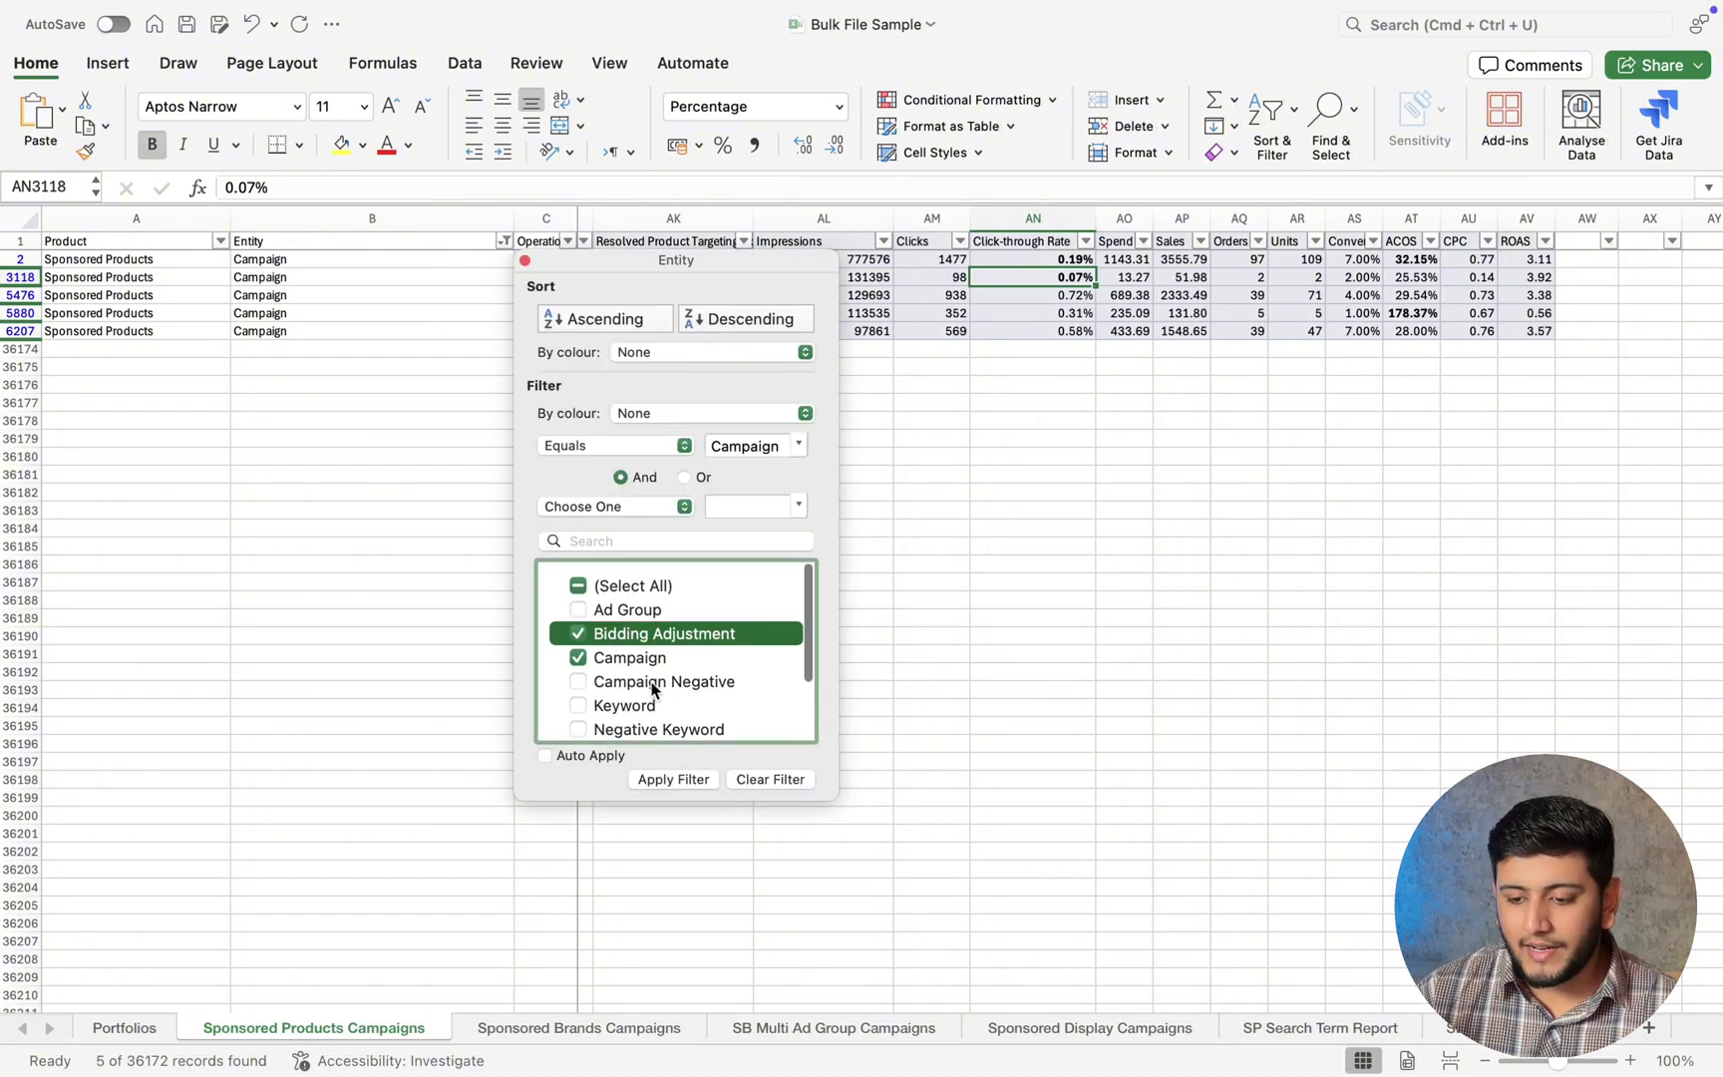
{"action": "left_click", "coordinate": [672, 779]}
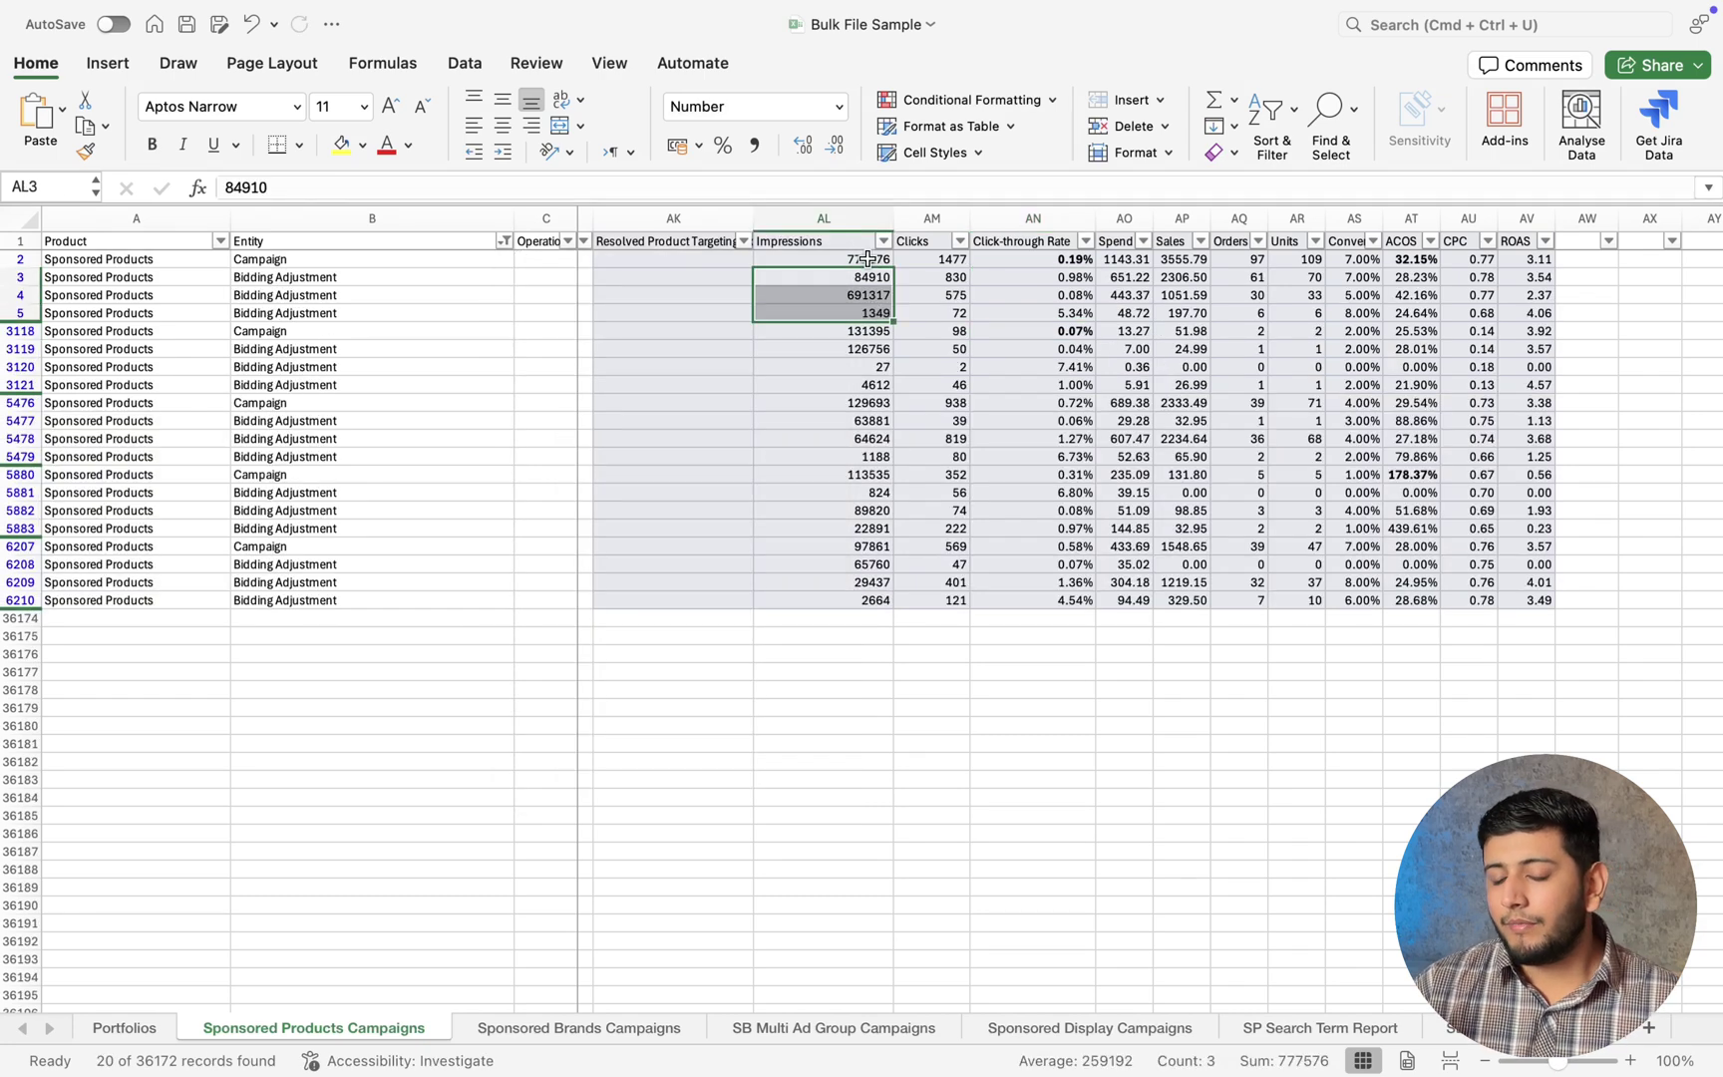
Compare Campaign Name 1's impressions with its Bidding Adjustment rows and examine the placement type of each row.
{"action": "left_click", "coordinate": [870, 261]}
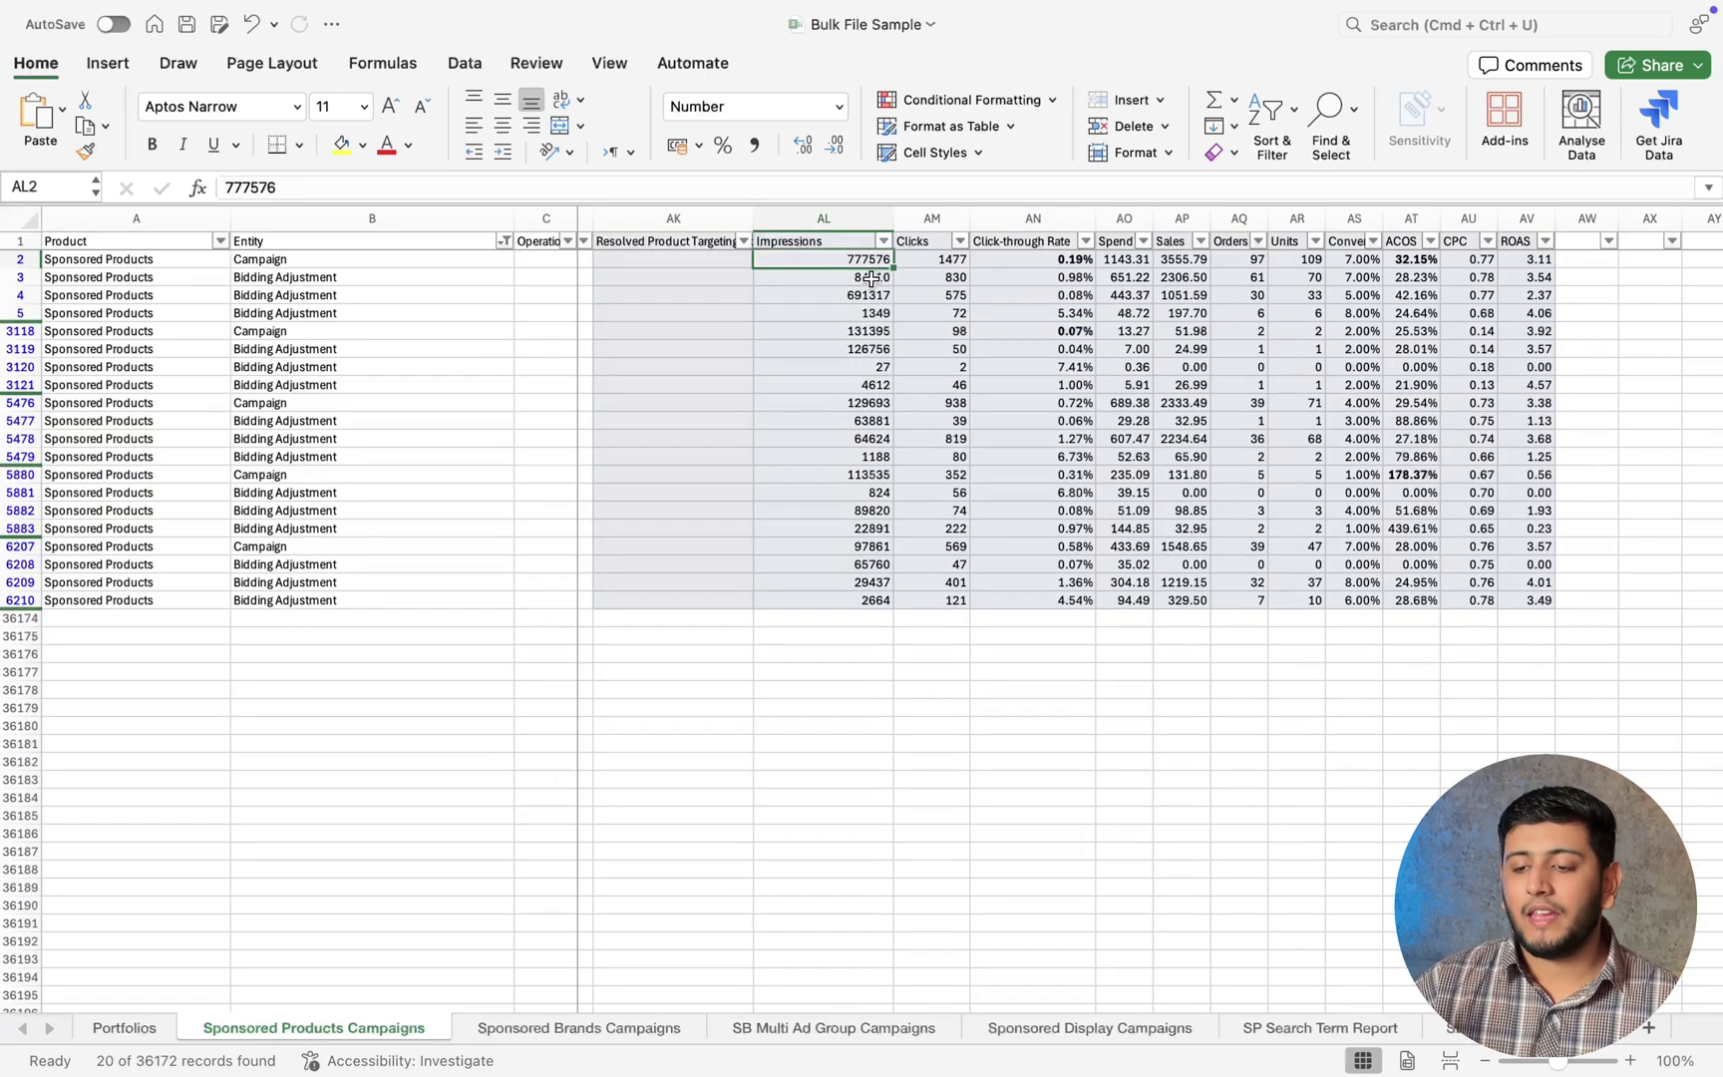
{"action": "left_click", "coordinate": [870, 275]}
{"action": "key", "text": "Left"}
{"action": "key", "text": "Left"}
{"action": "key", "text": "Left"}
{"action": "key", "text": "Left"}
{"action": "key", "text": "Left"}
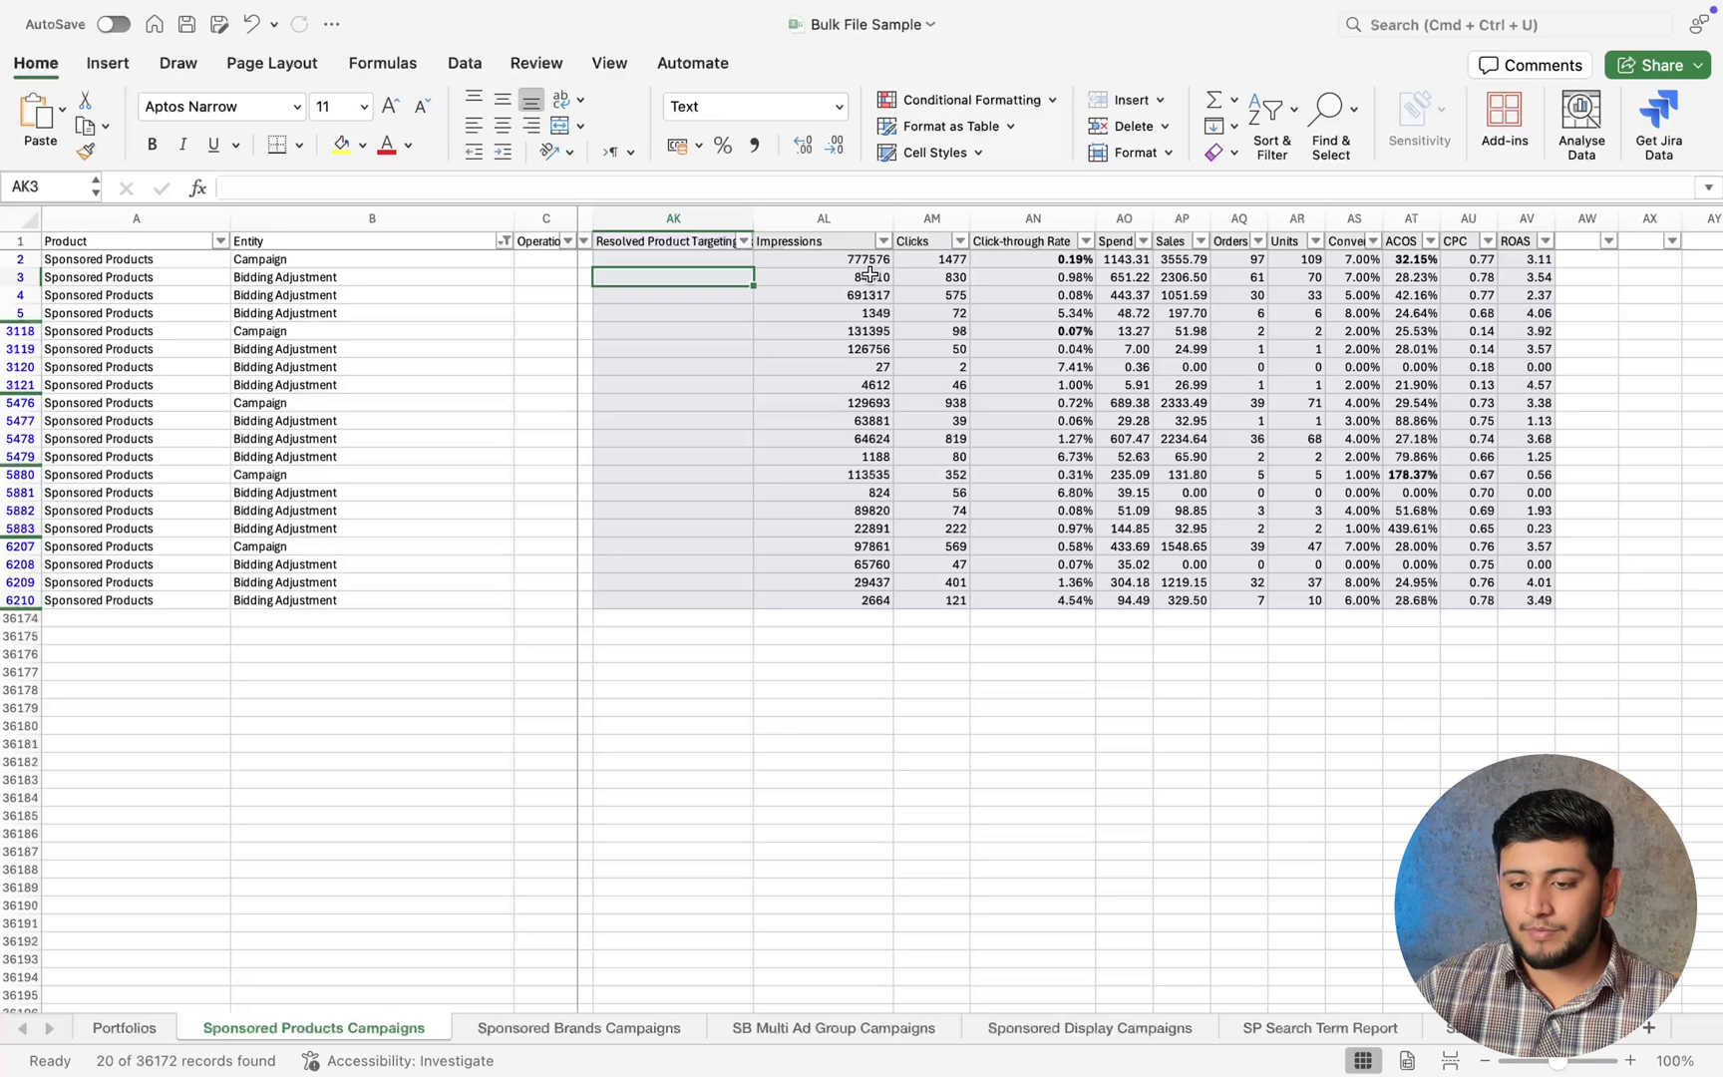
{"action": "left_click", "coordinate": [877, 276]}
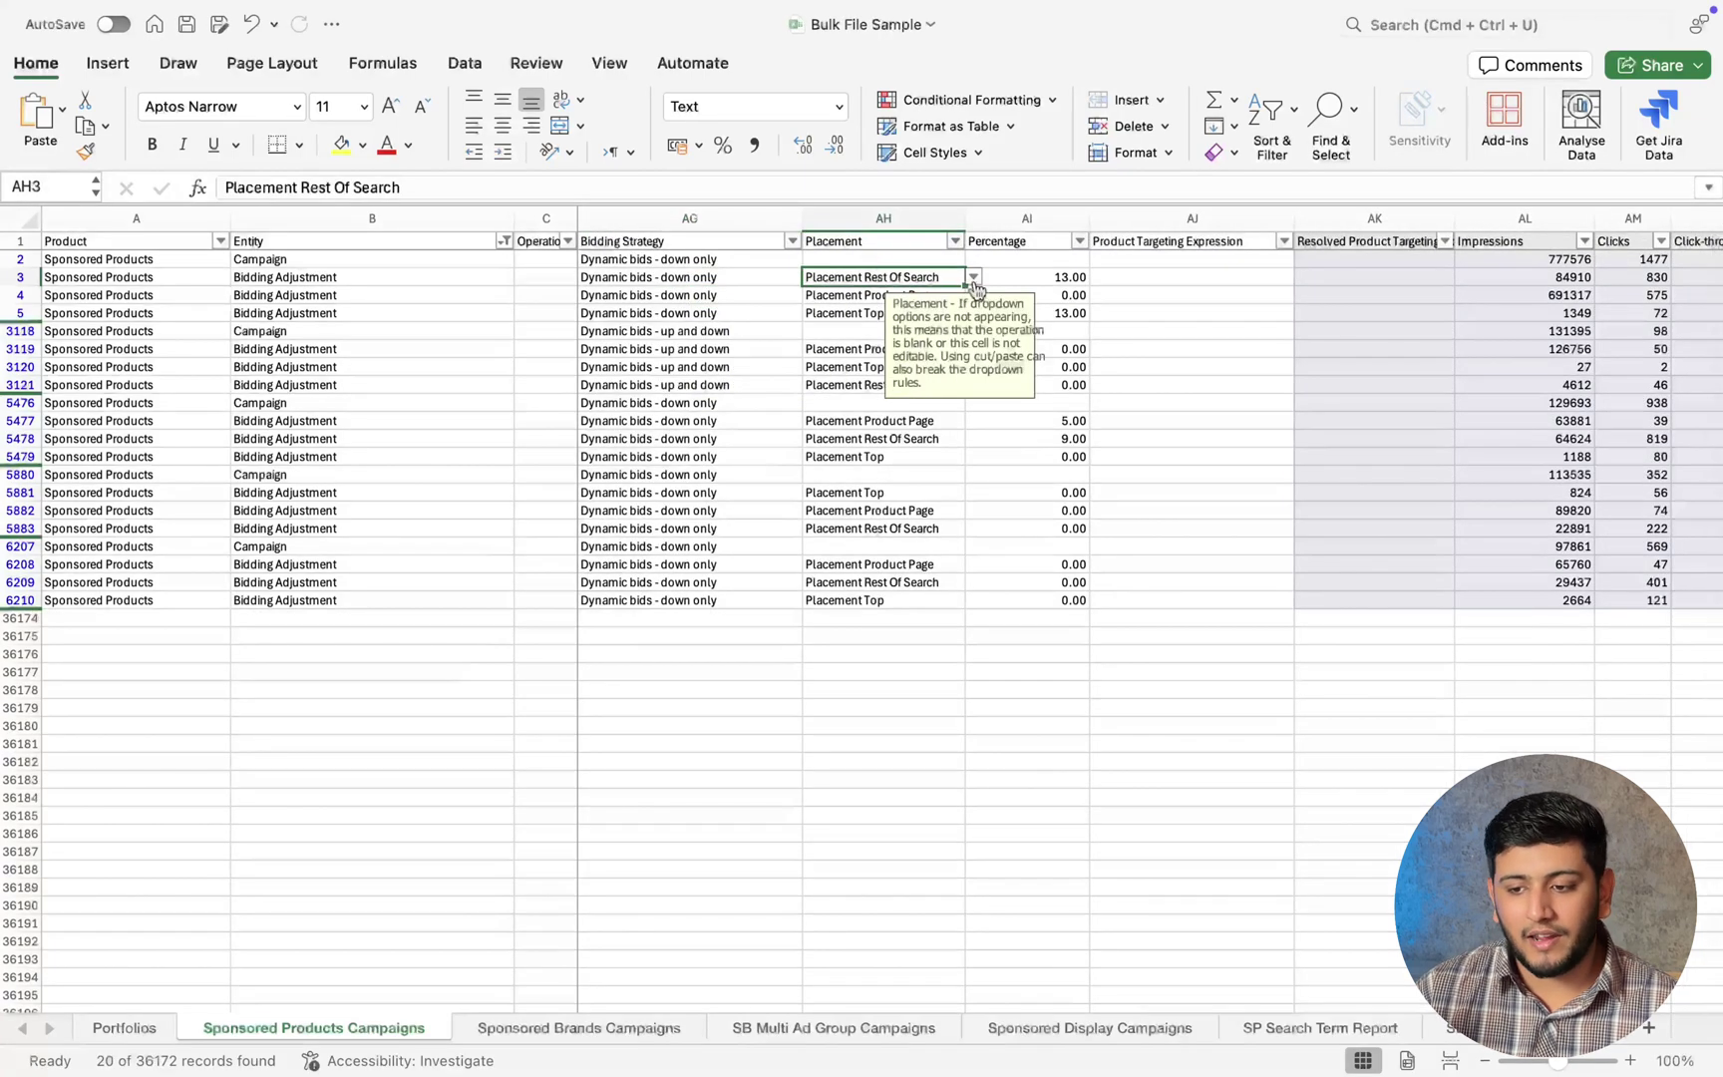
{"action": "left_click", "coordinate": [859, 294]}
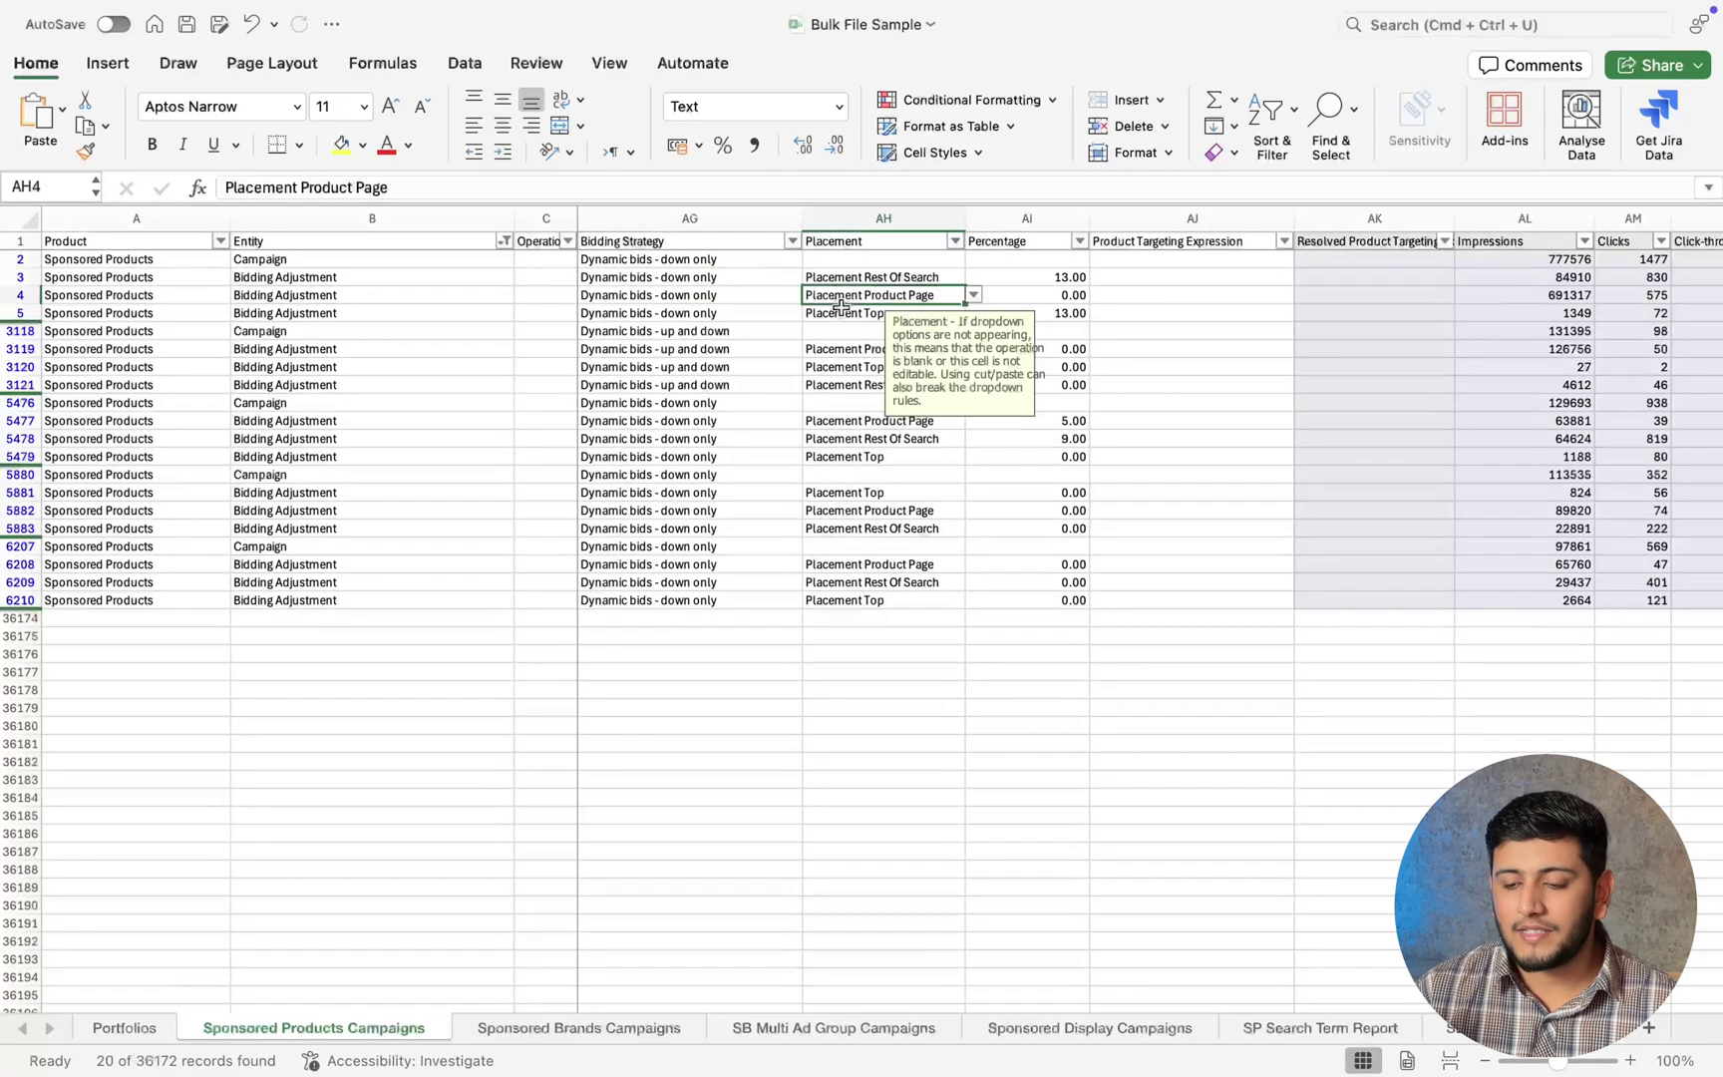
{"action": "left_click", "coordinate": [842, 315]}
{"action": "scroll", "coordinate": [840, 316], "scroll_direction": "right", "scroll_amount": 1}
{"action": "scroll", "coordinate": [840, 316], "scroll_direction": "right", "scroll_amount": 1}
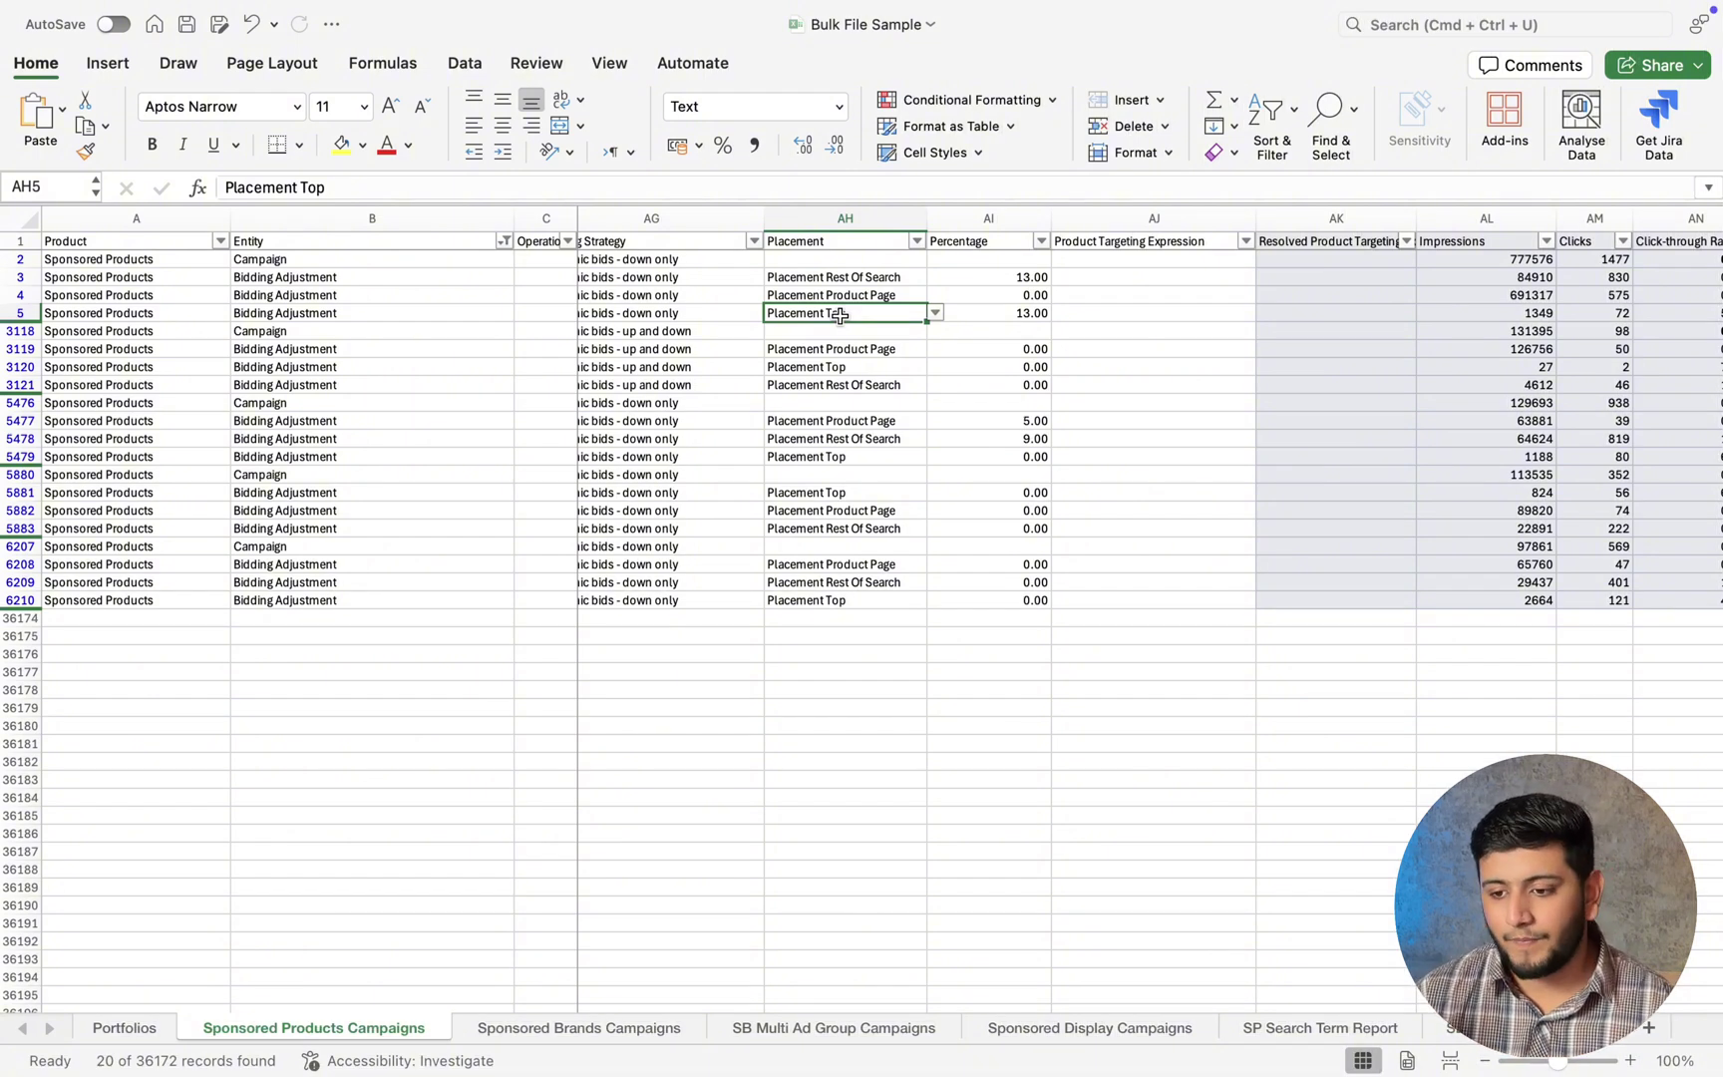
Compare the Click-through Rate values of Campaign Name 1's three placements, checking the Placement Top row against its impressions.
{"action": "scroll", "coordinate": [840, 315], "scroll_direction": "right", "scroll_amount": 5}
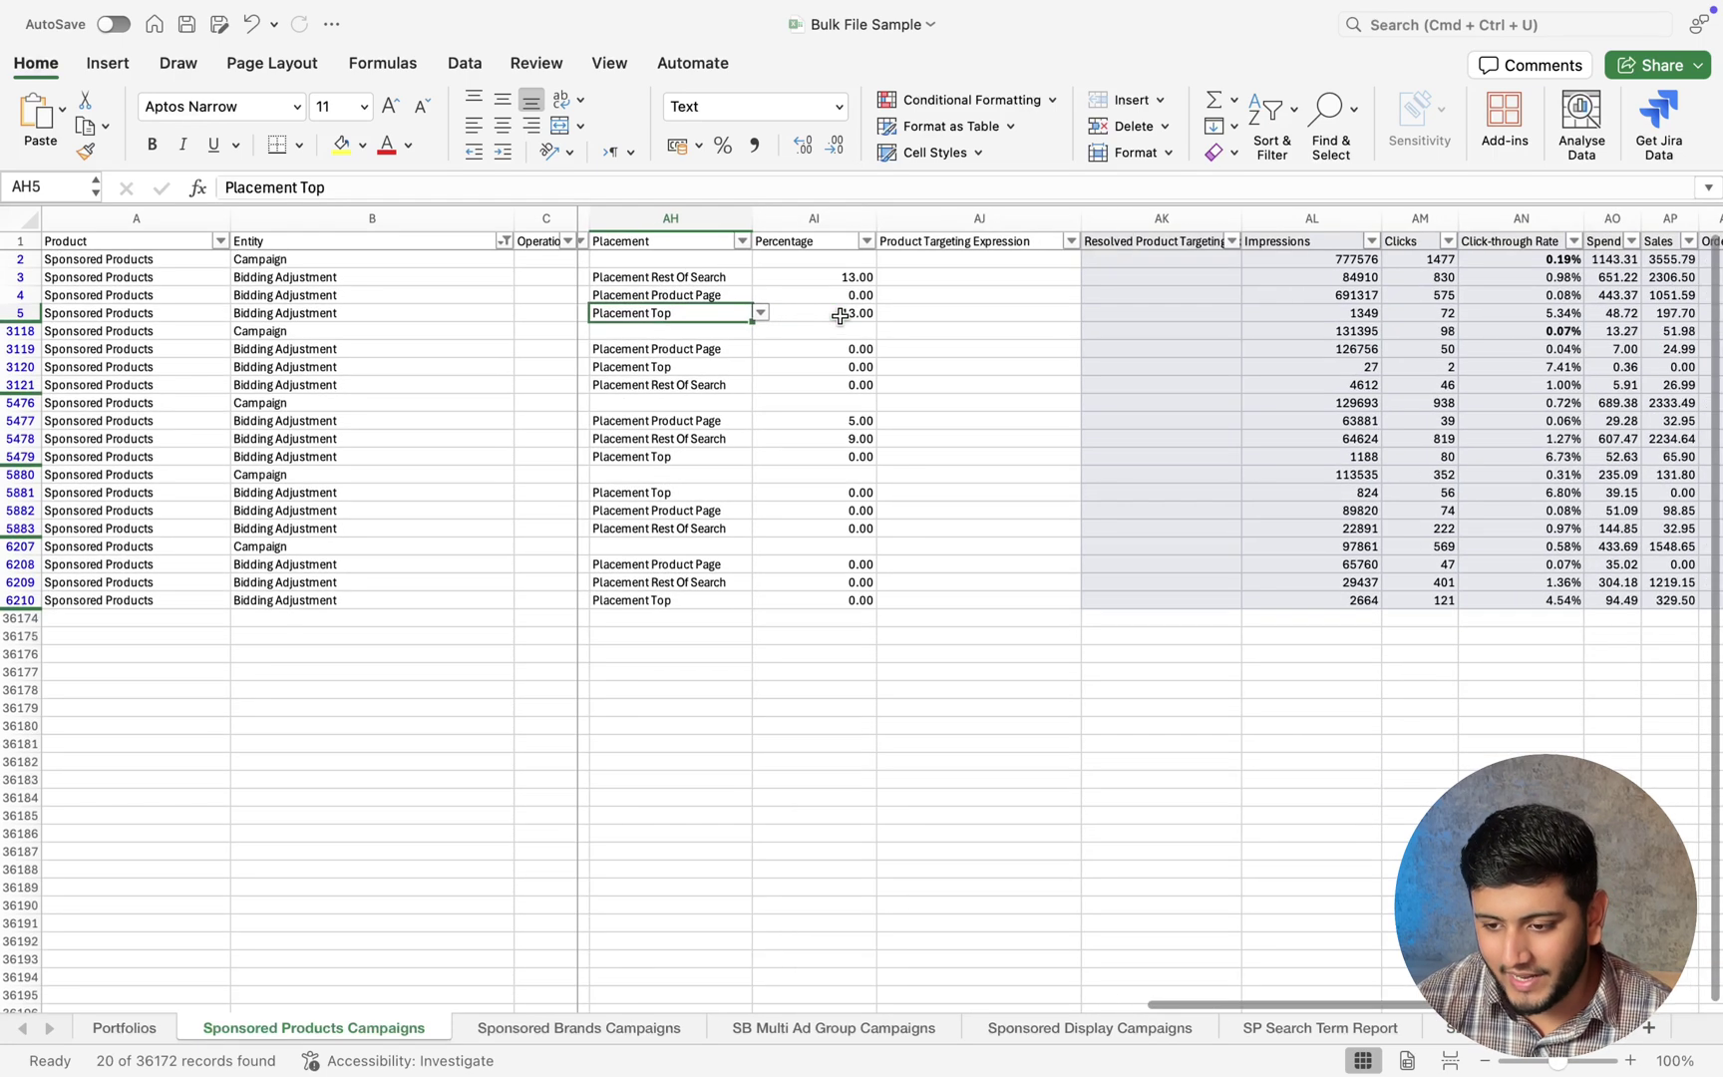
{"action": "left_click", "coordinate": [1278, 260]}
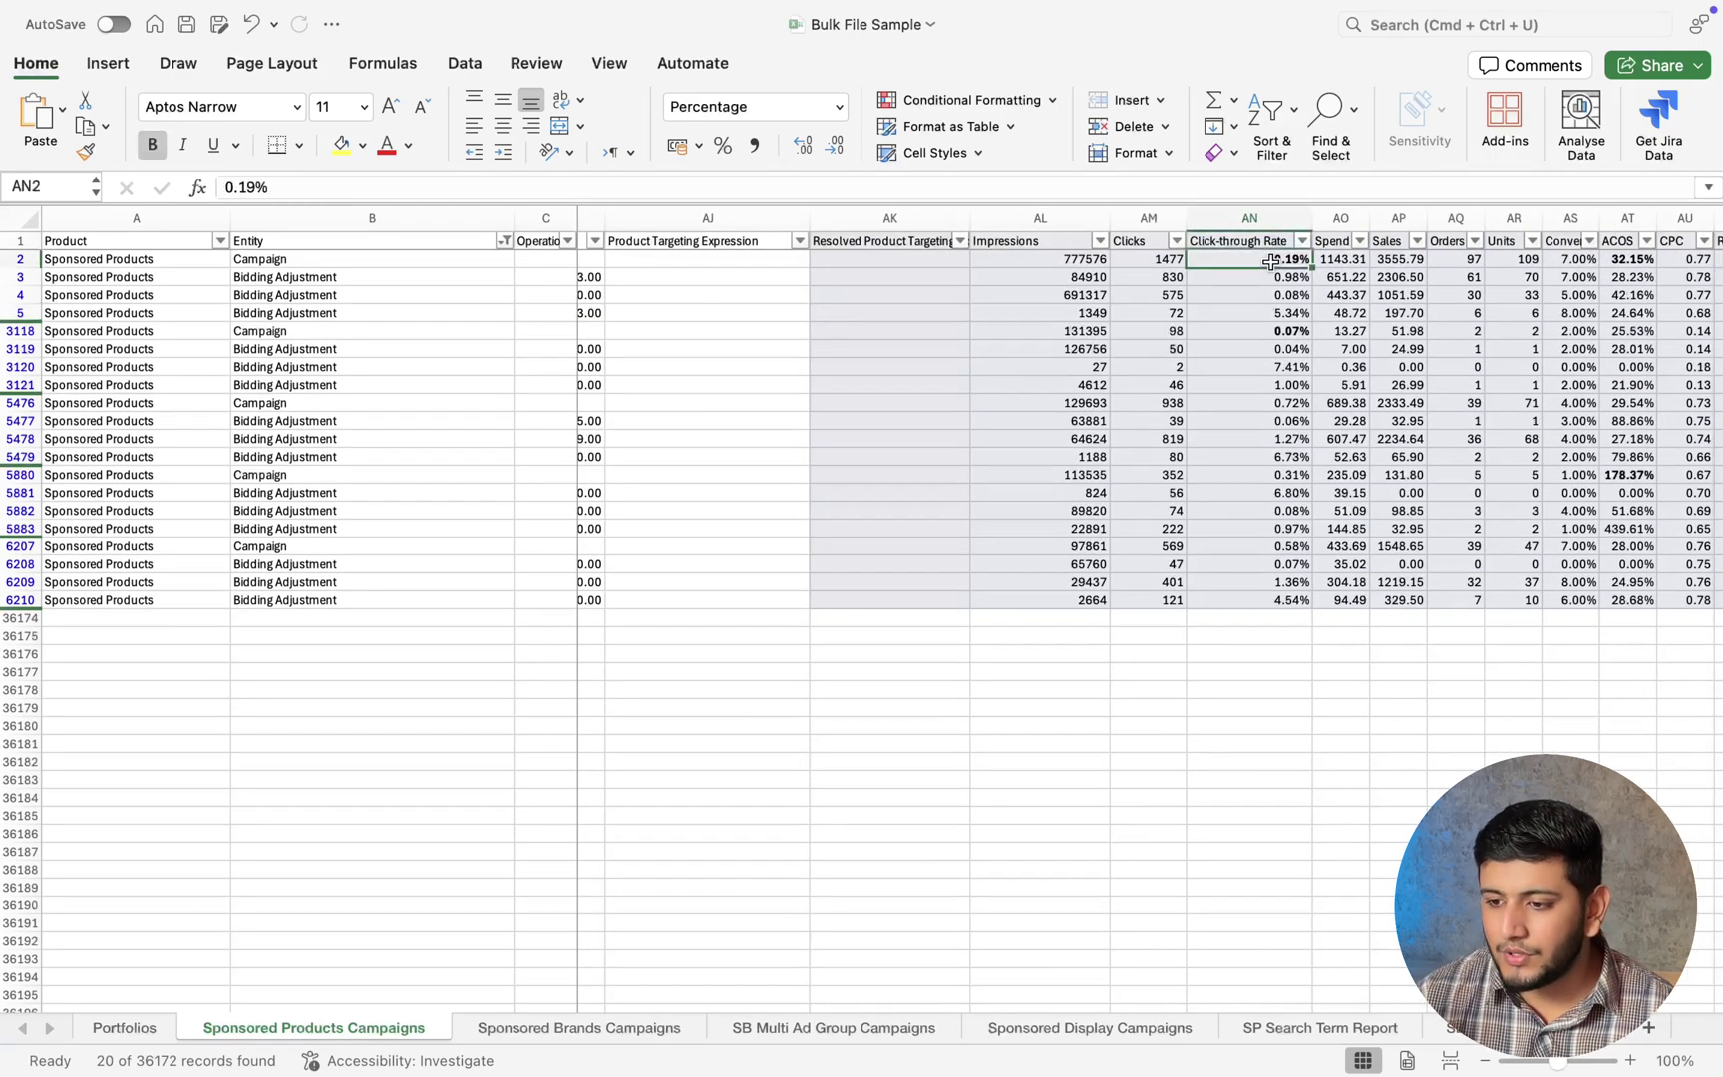
{"action": "left_click_drag", "start_coordinate": [1266, 273], "coordinate": [1263, 317]}
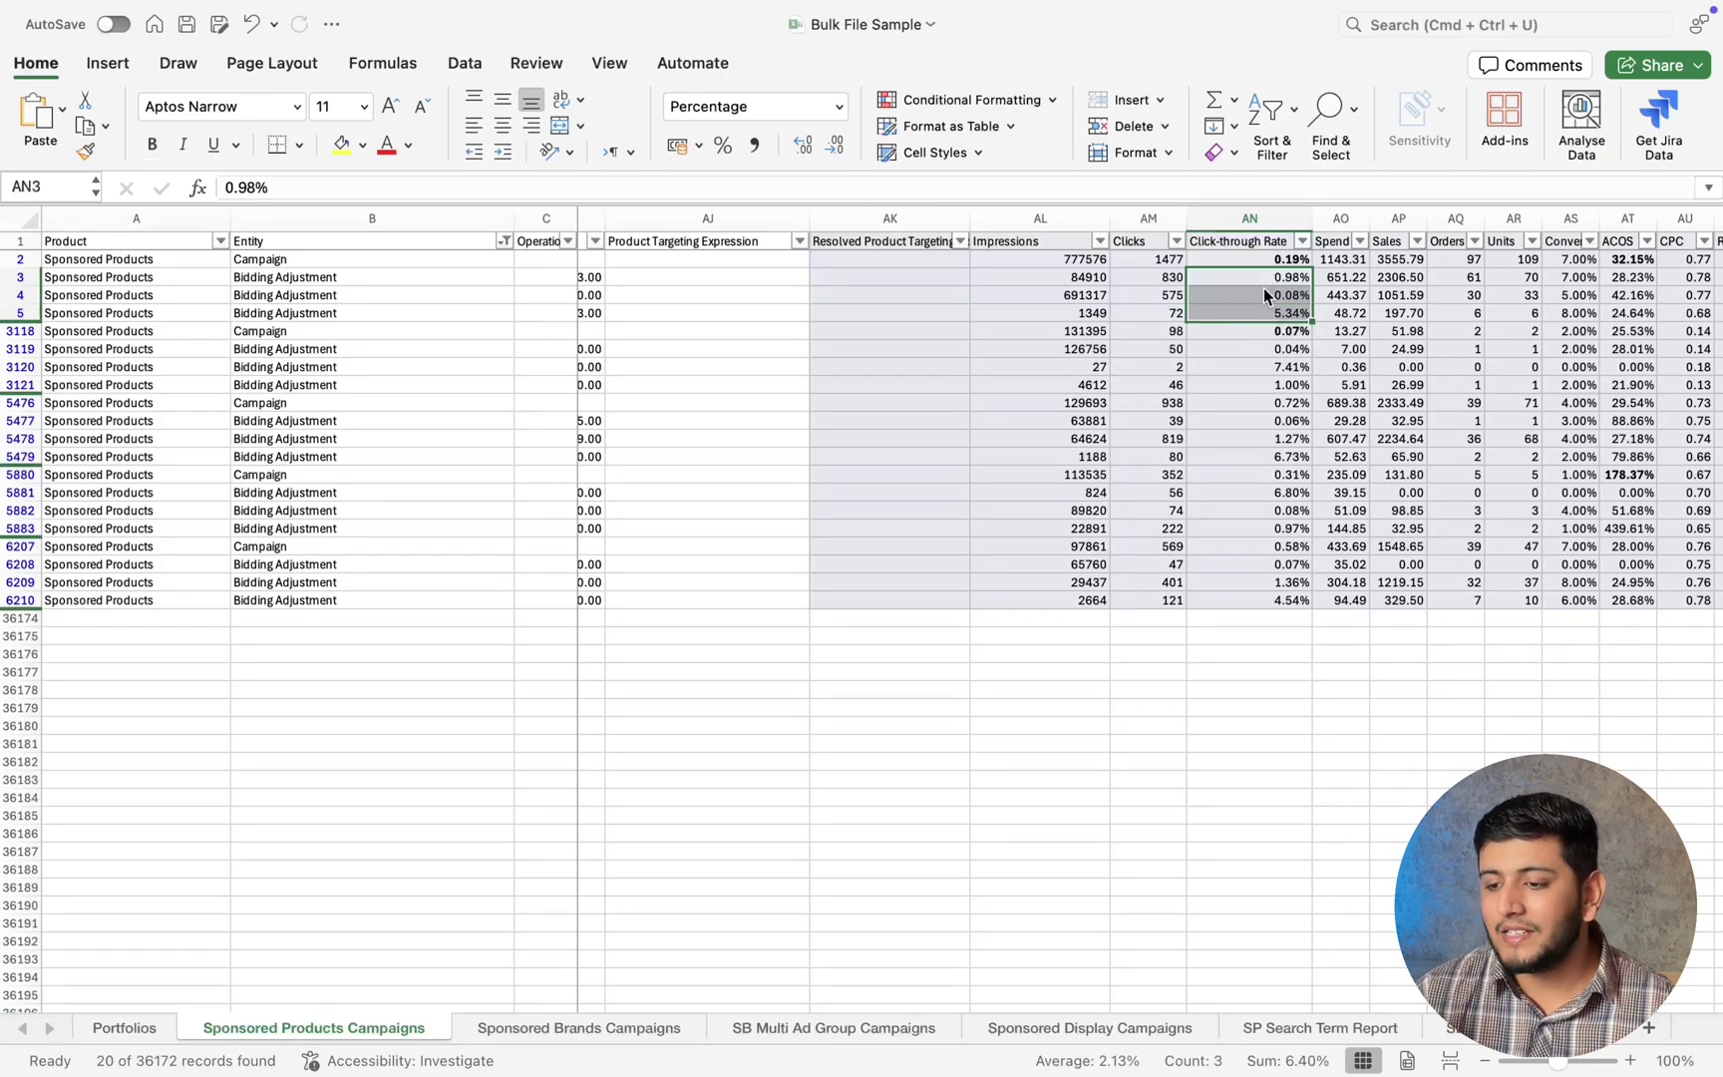
{"action": "left_click", "coordinate": [1263, 281]}
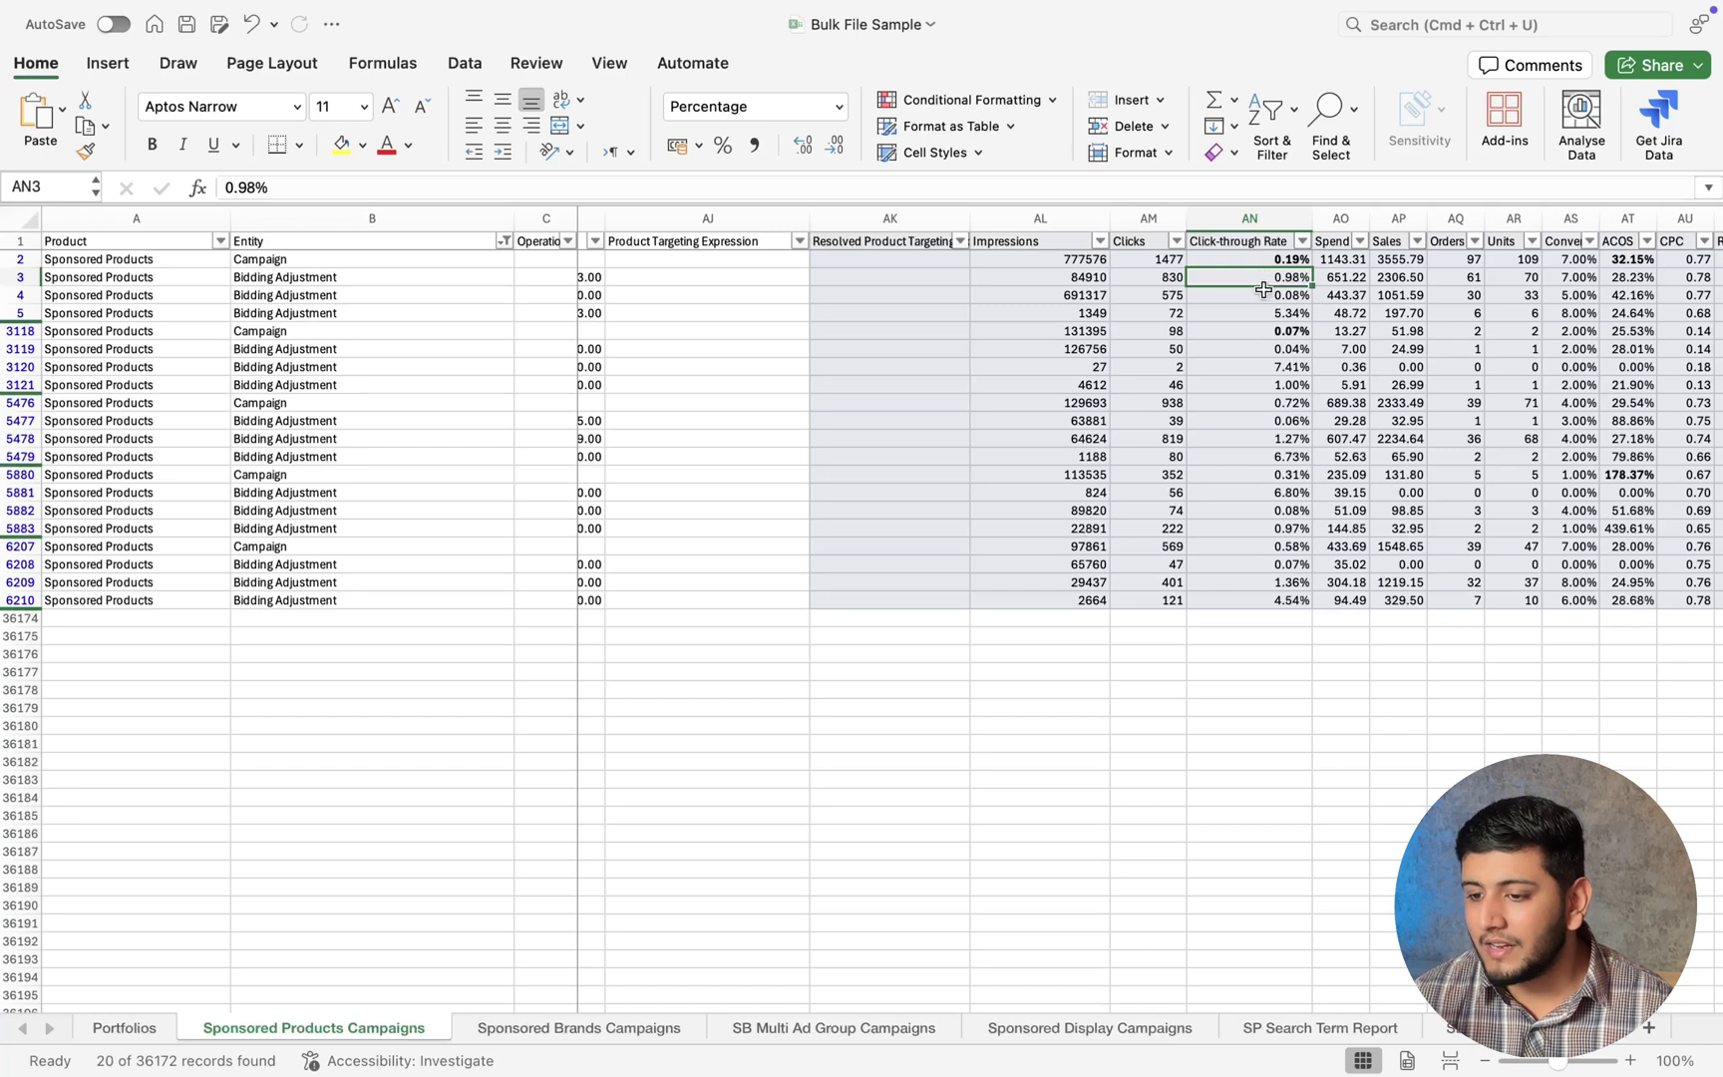
{"action": "left_click", "coordinate": [1267, 314]}
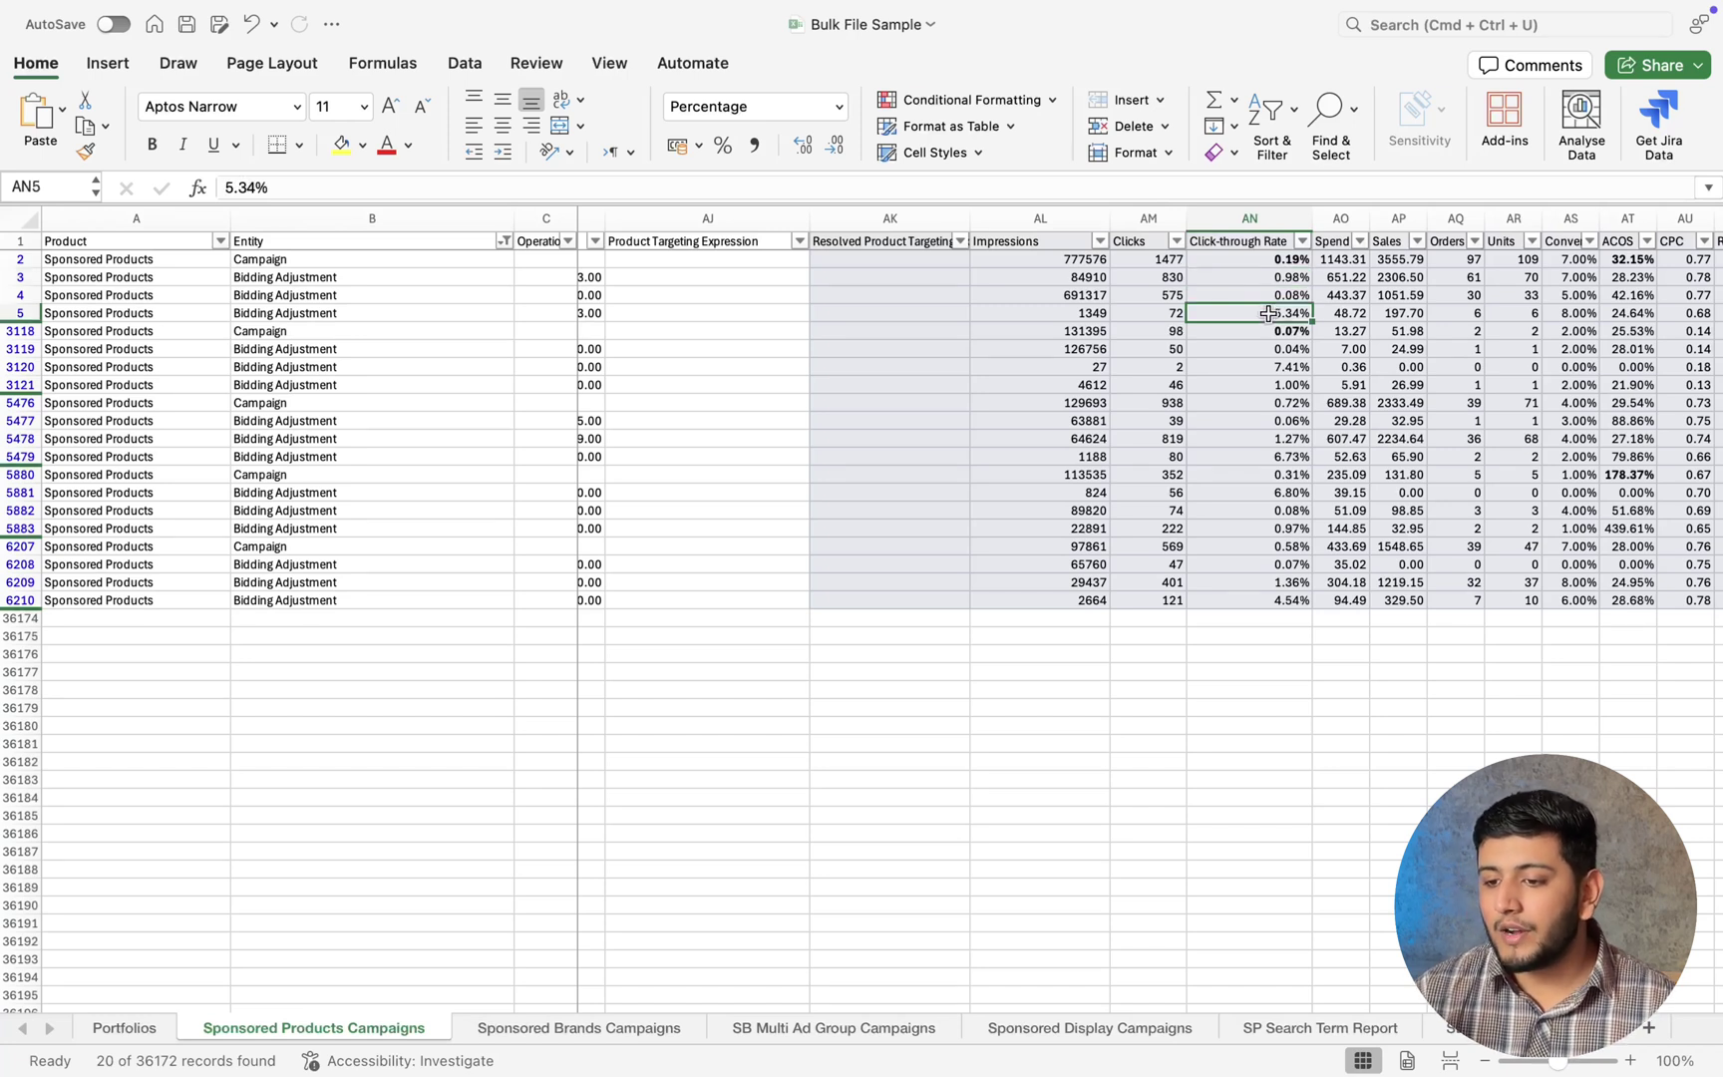
{"action": "left_click", "coordinate": [1074, 314]}
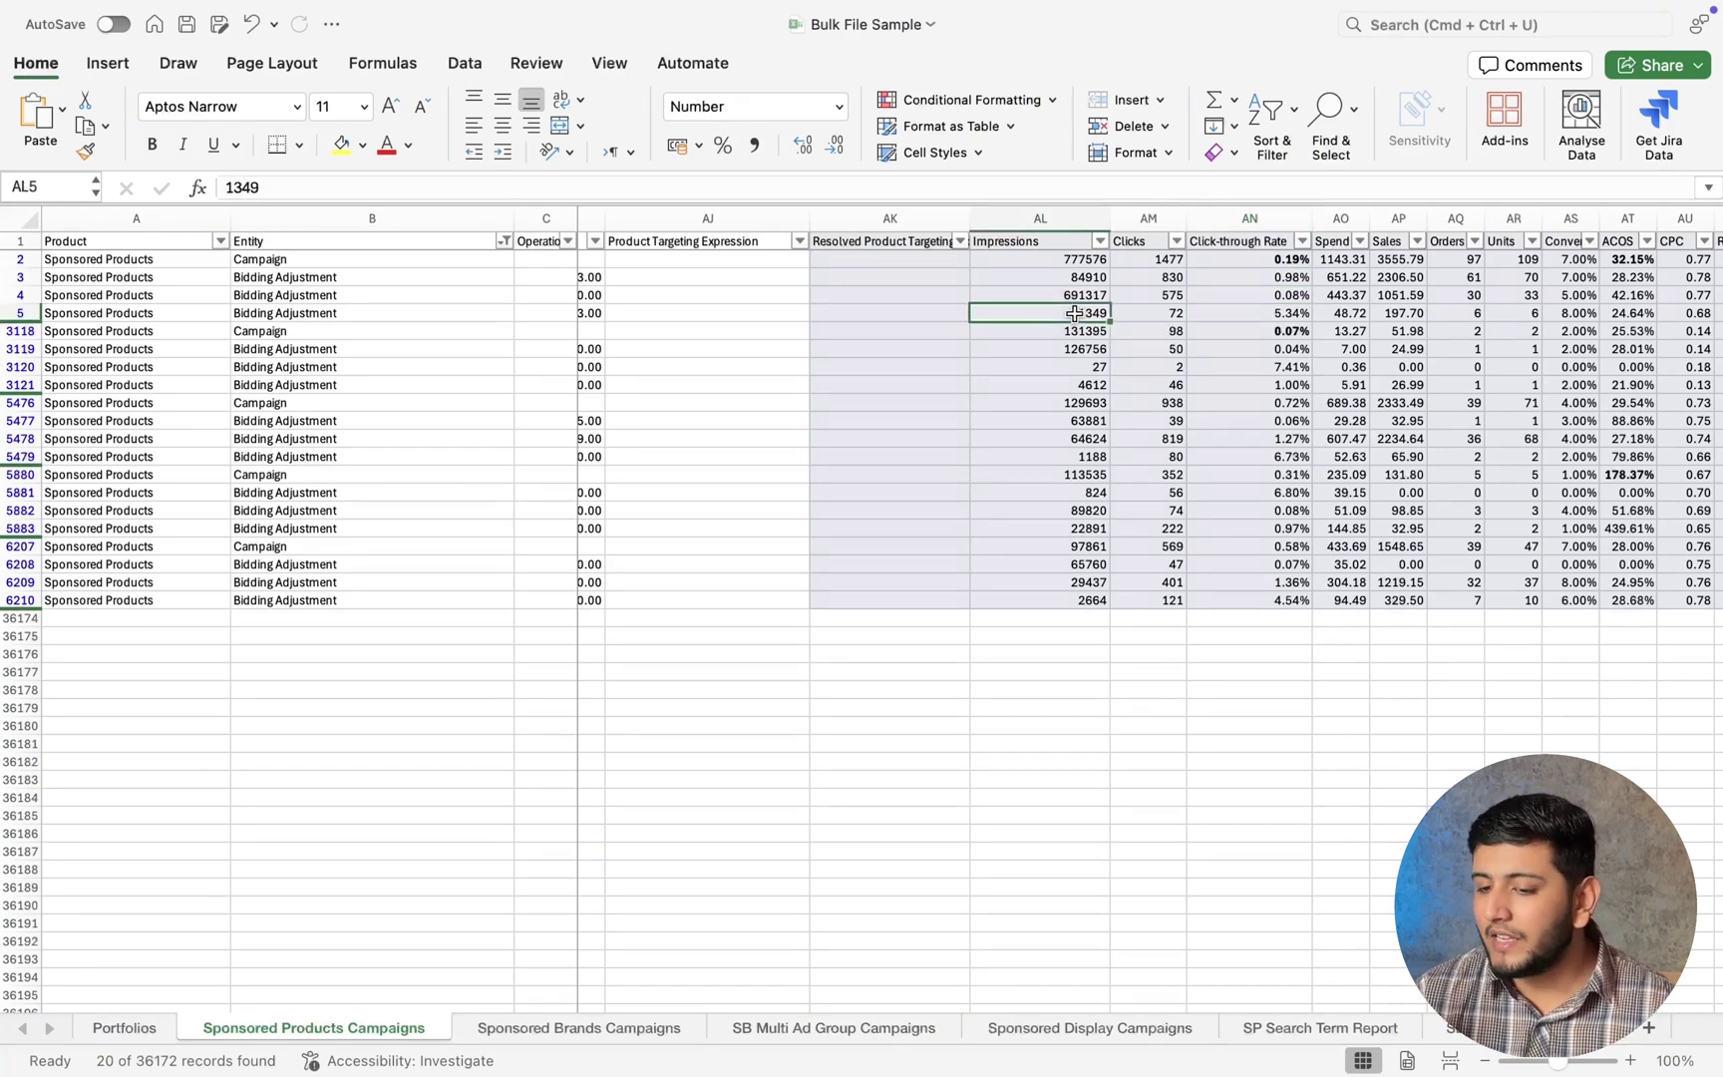
{"action": "left_click", "coordinate": [1244, 313]}
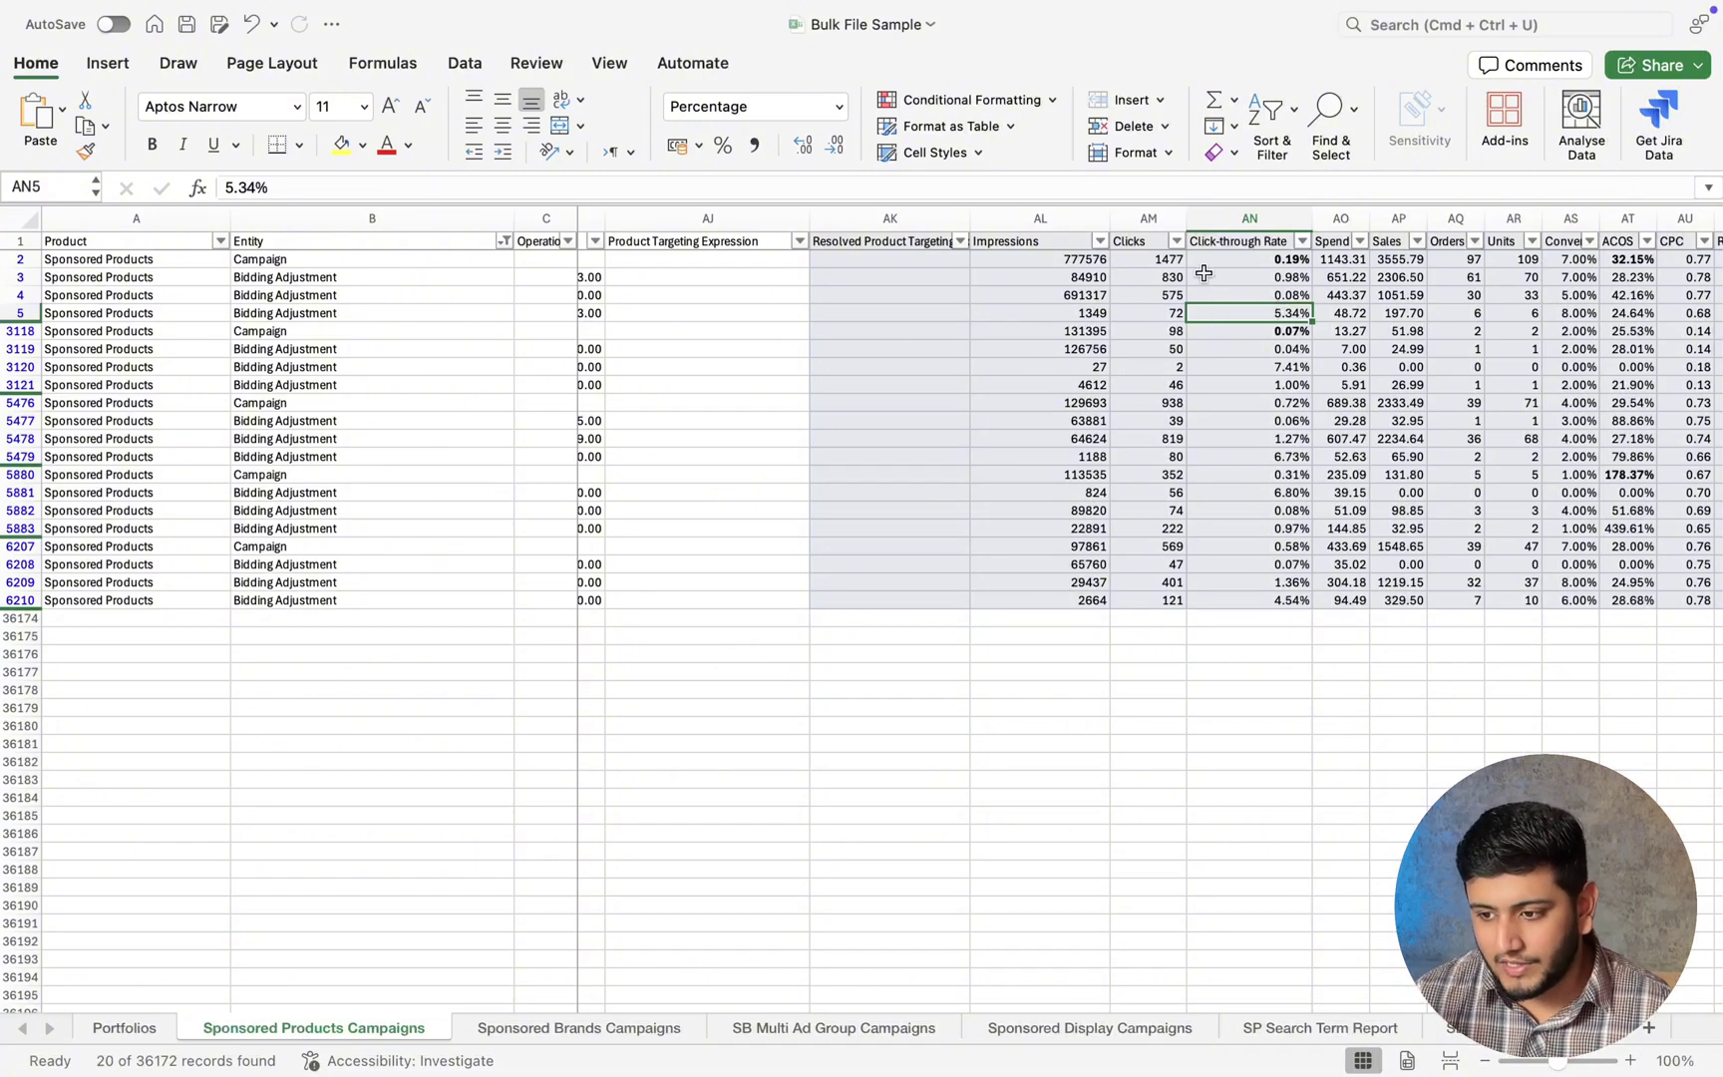
Bold the Click-through Rate value in Campaign Name 1's Placement Product Page row and highlight it yellow.
{"action": "left_click", "coordinate": [1240, 295]}
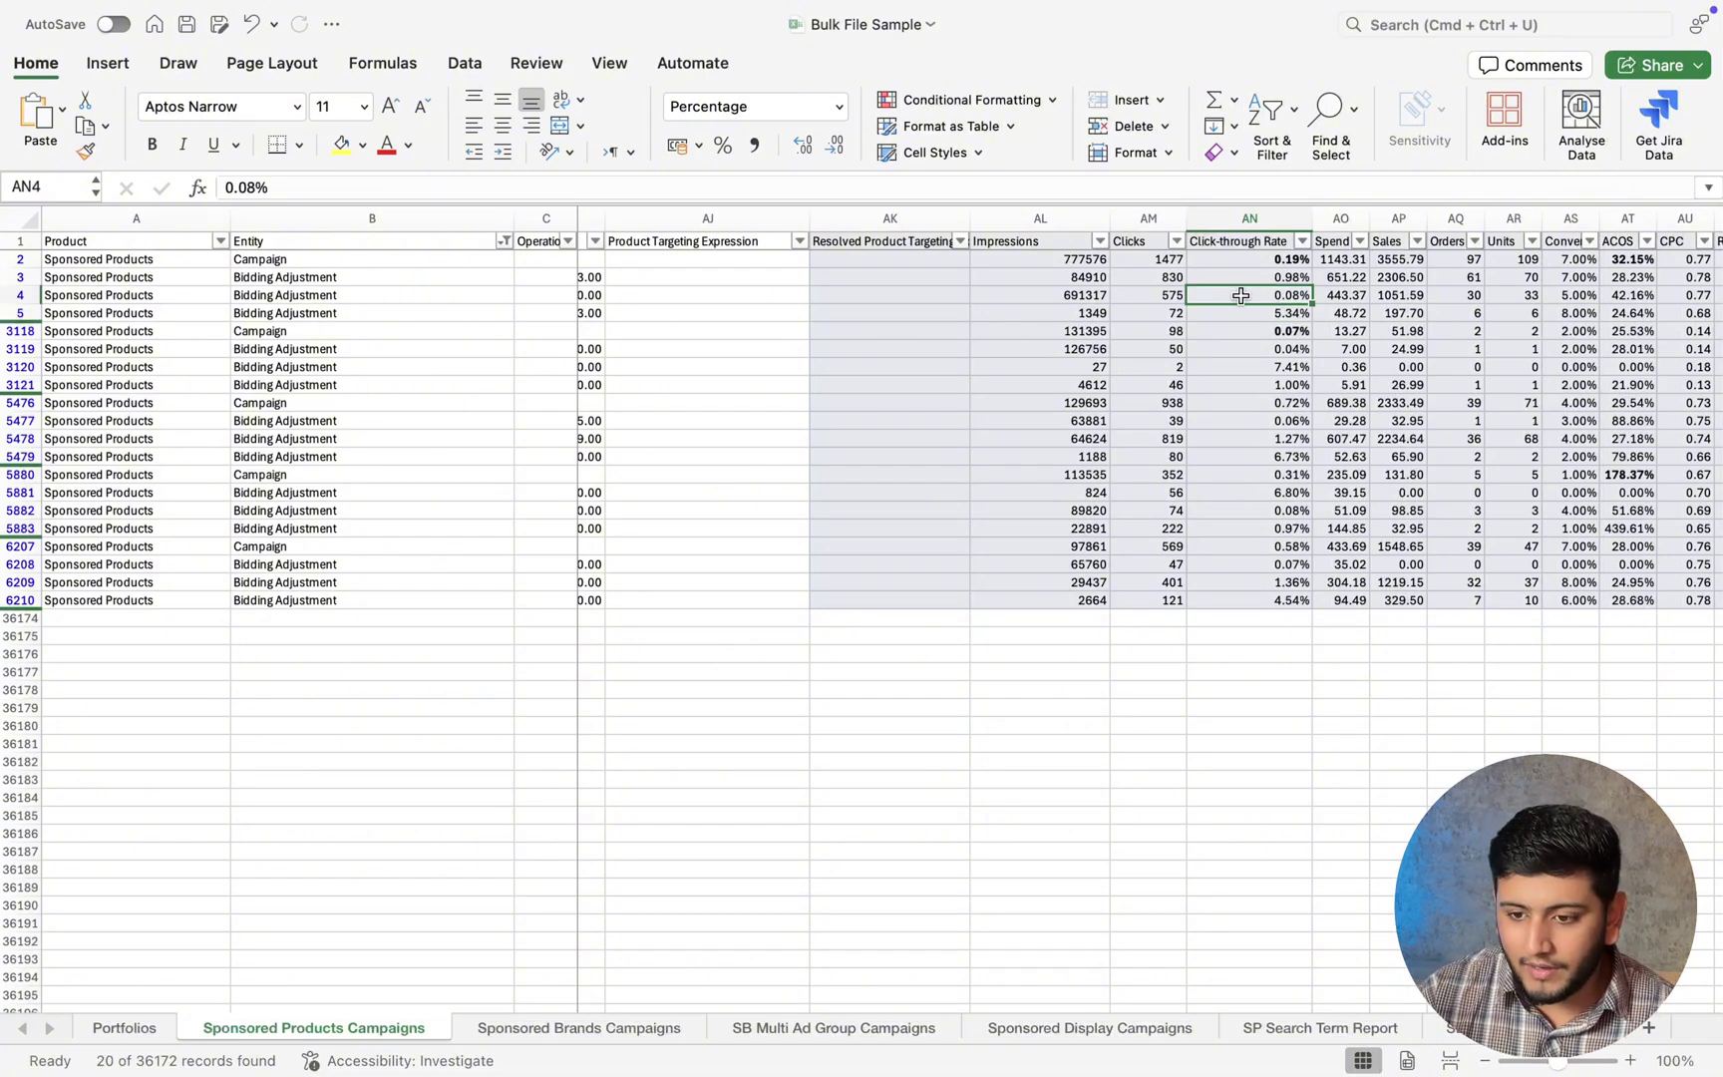
{"action": "key", "text": "super+b"}
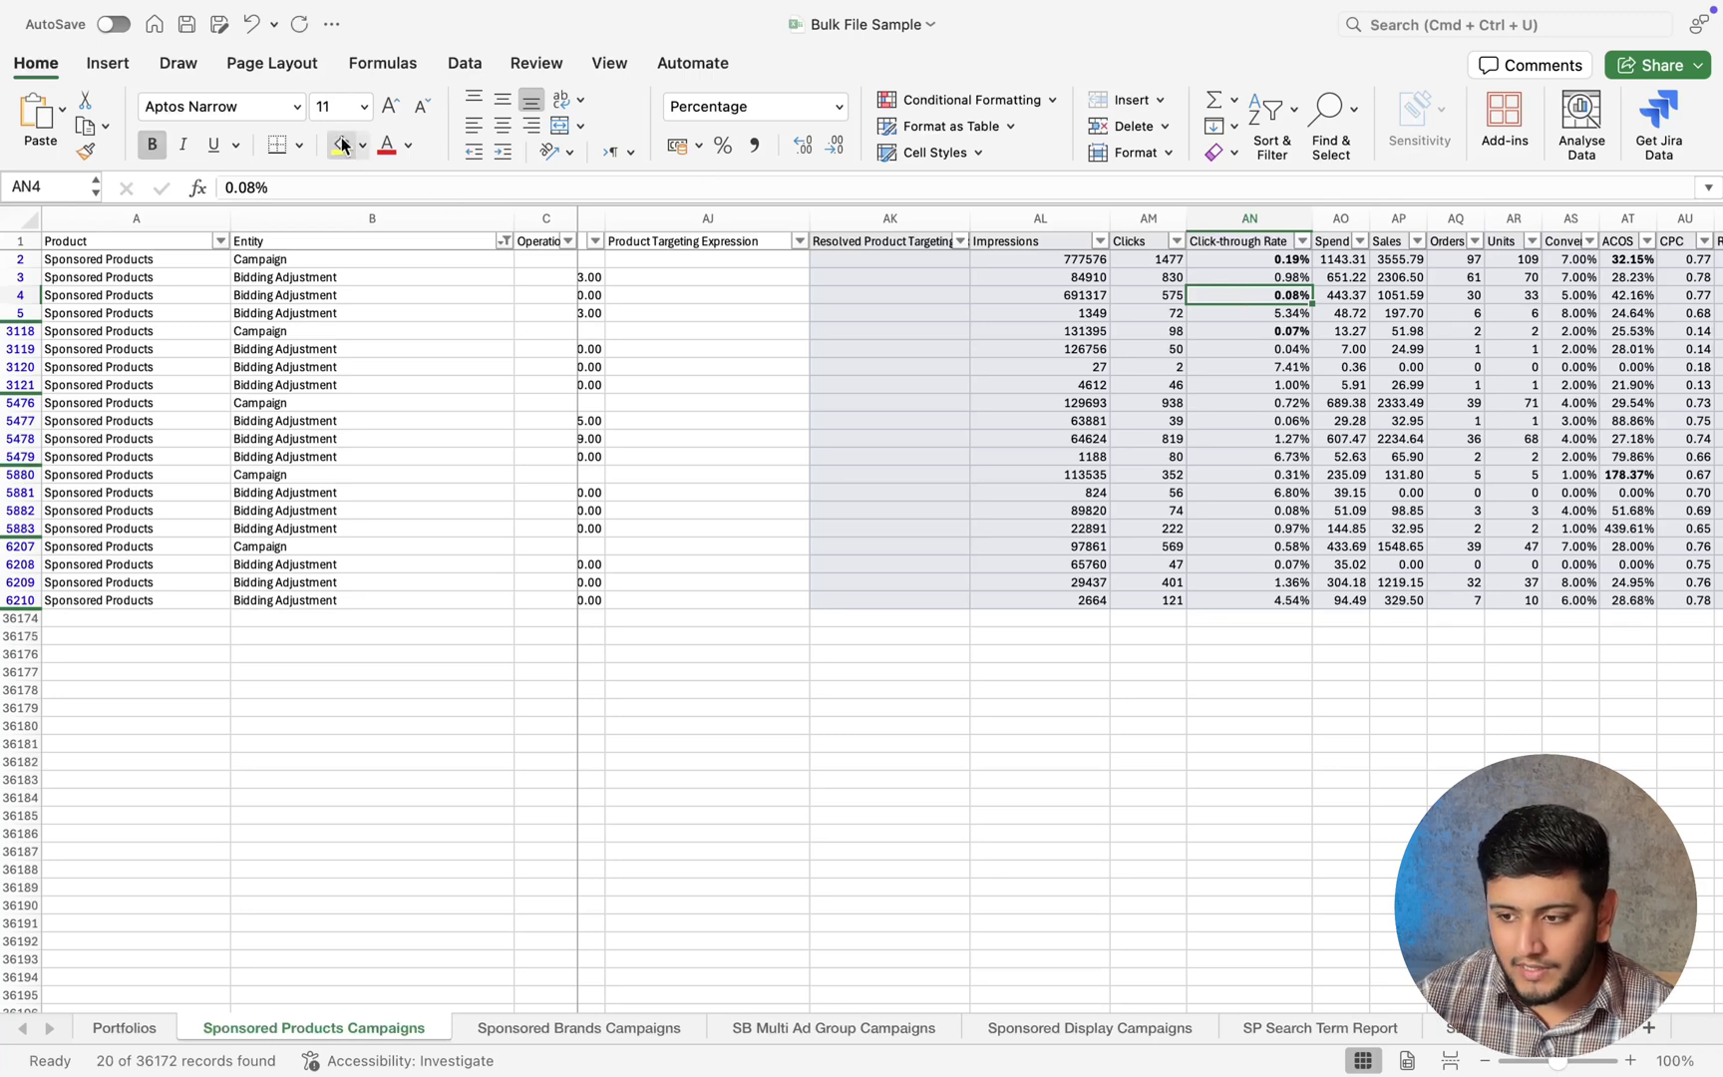
{"action": "left_click", "coordinate": [342, 145]}
Compare the ACOS values of Campaign Name 1's placement rows with the campaign's overall ACOS.
{"action": "key", "text": "Right"}
{"action": "key", "text": "Right"}
{"action": "key", "text": "Right"}
{"action": "key", "text": "Right"}
{"action": "key", "text": "Right"}
{"action": "key", "text": "Right"}
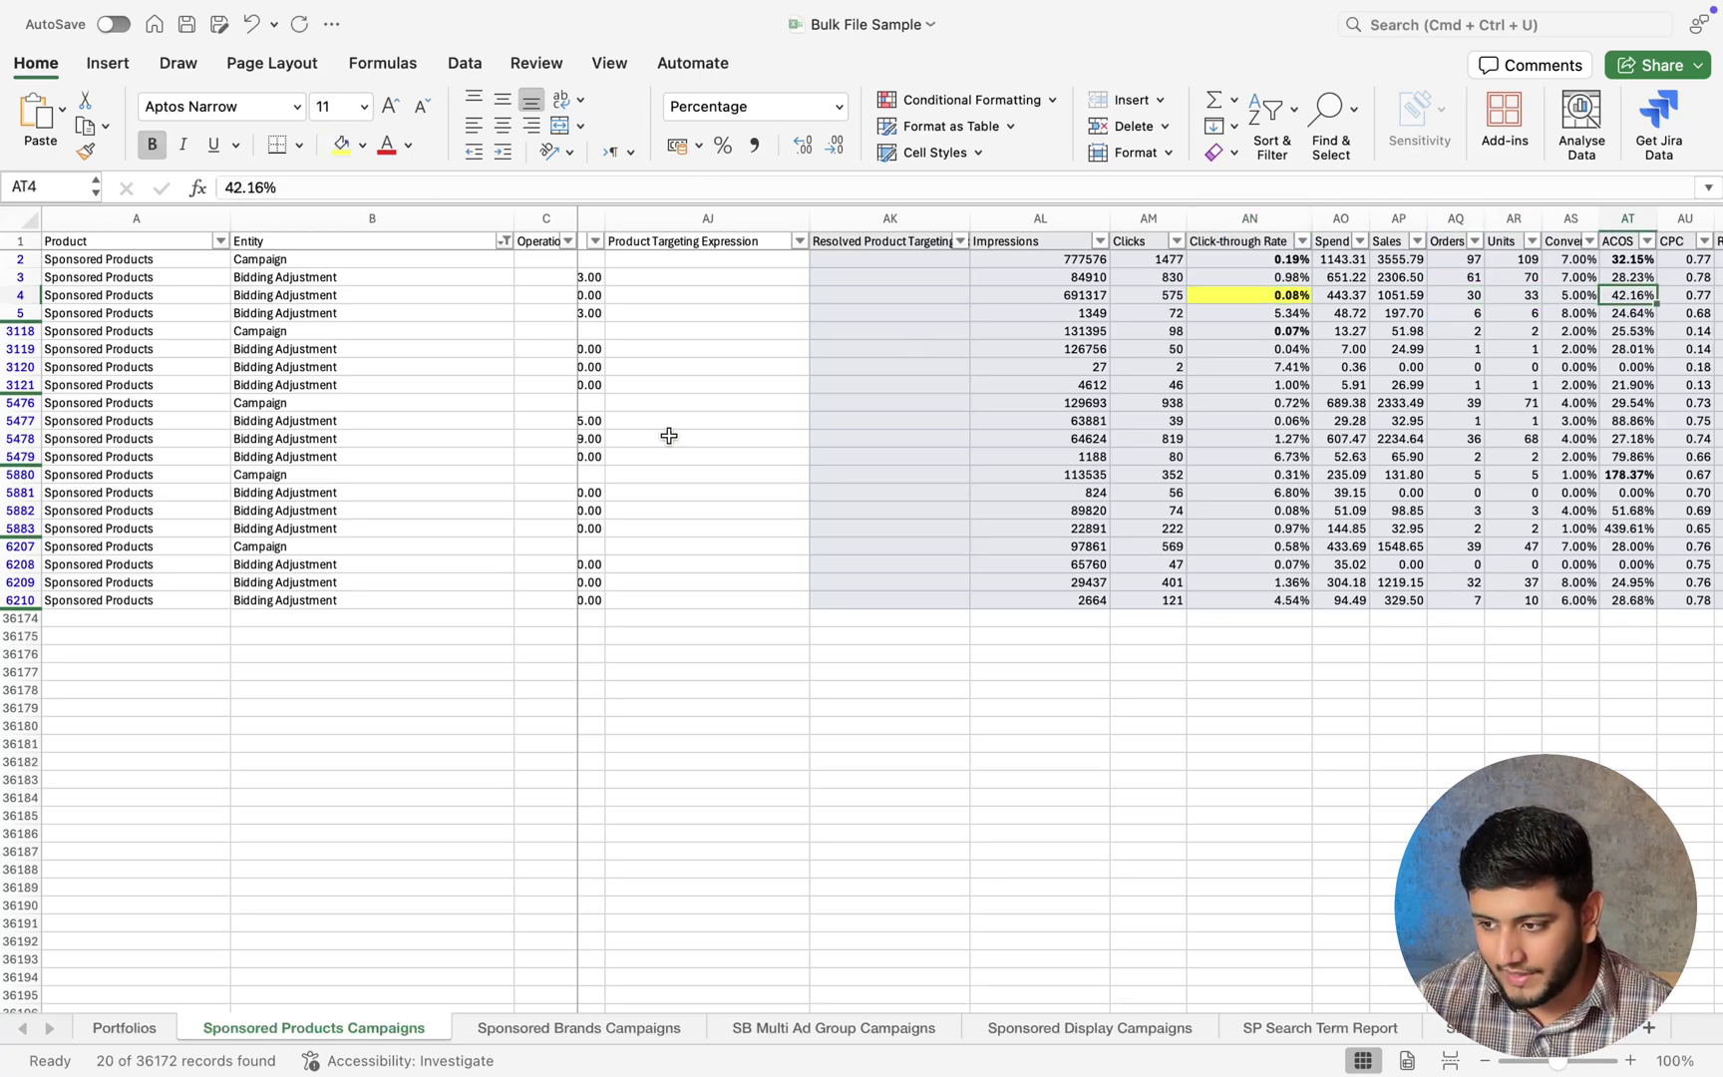
{"action": "key", "text": "Right"}
{"action": "key", "text": "Right"}
{"action": "key", "text": "Right"}
{"action": "key", "text": "Left"}
{"action": "key", "text": "Left"}
{"action": "key", "text": "Left"}
{"action": "key", "text": "Up"}
{"action": "key", "text": "Up"}
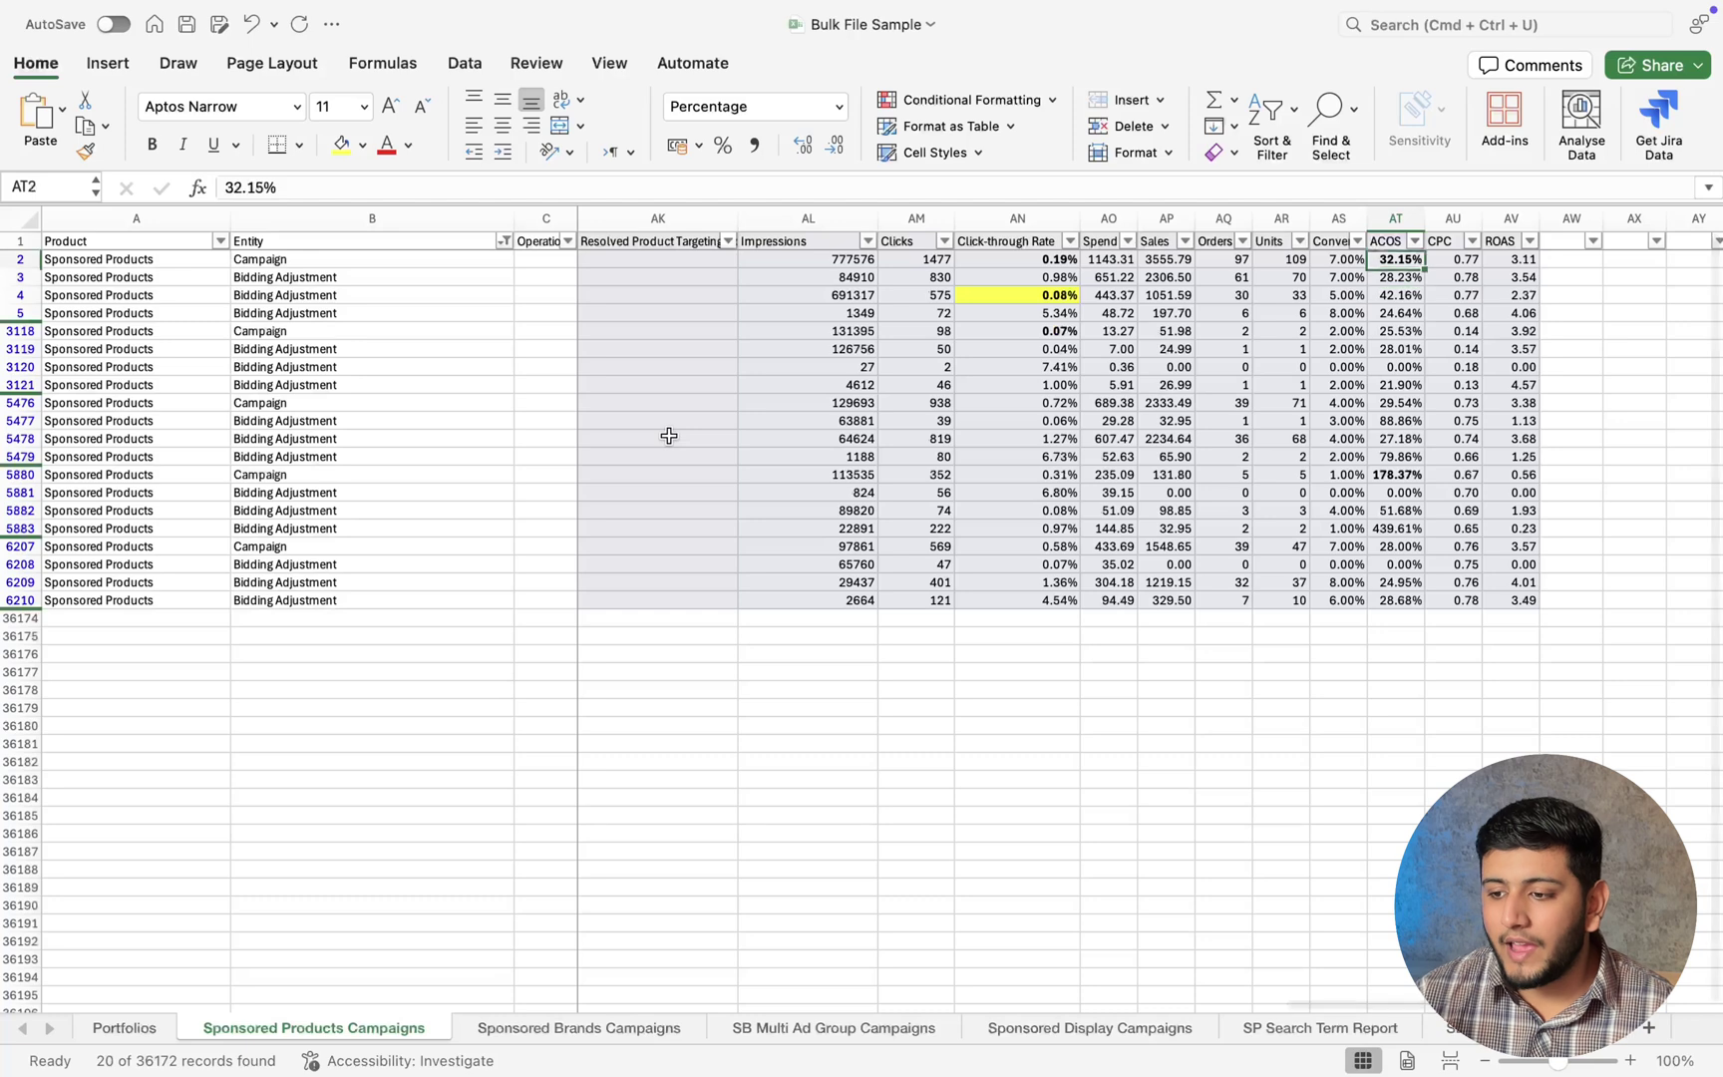
{"action": "key", "text": "Down"}
{"action": "key", "text": "Down"}
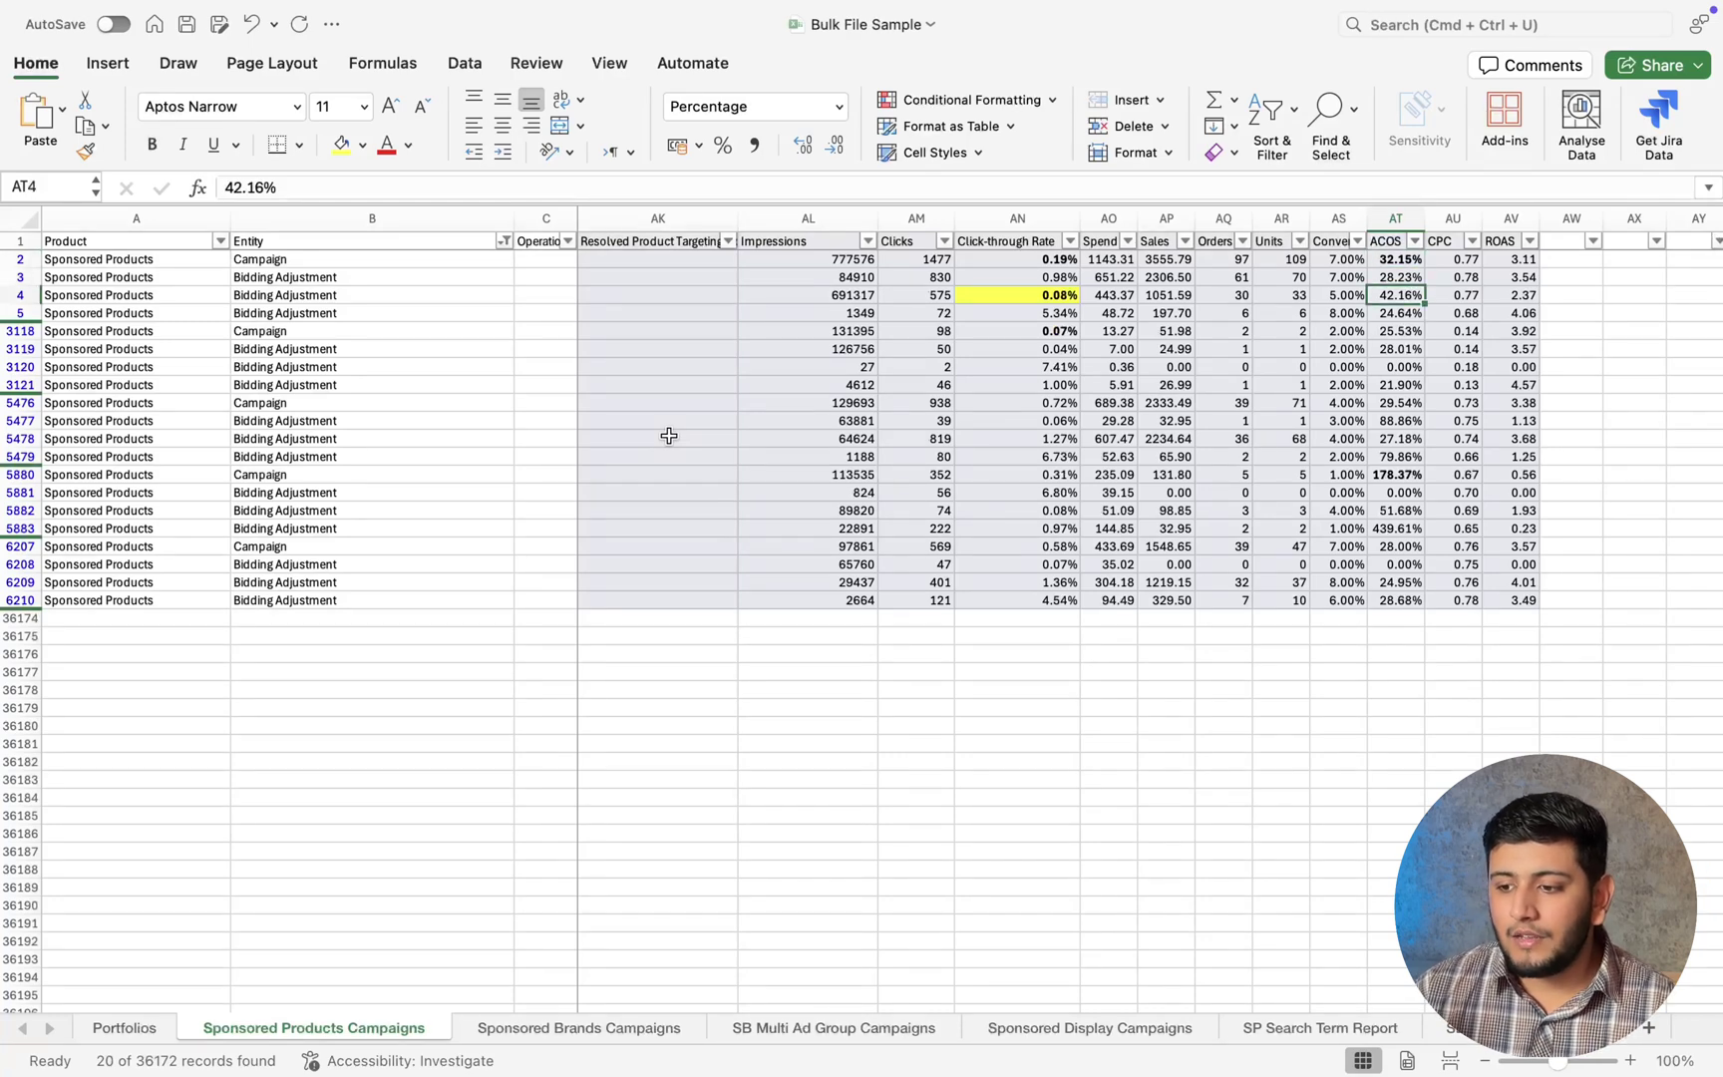
{"action": "key", "text": "Up"}
{"action": "scroll", "coordinate": [771, 511], "scroll_direction": "left", "scroll_amount": 8}
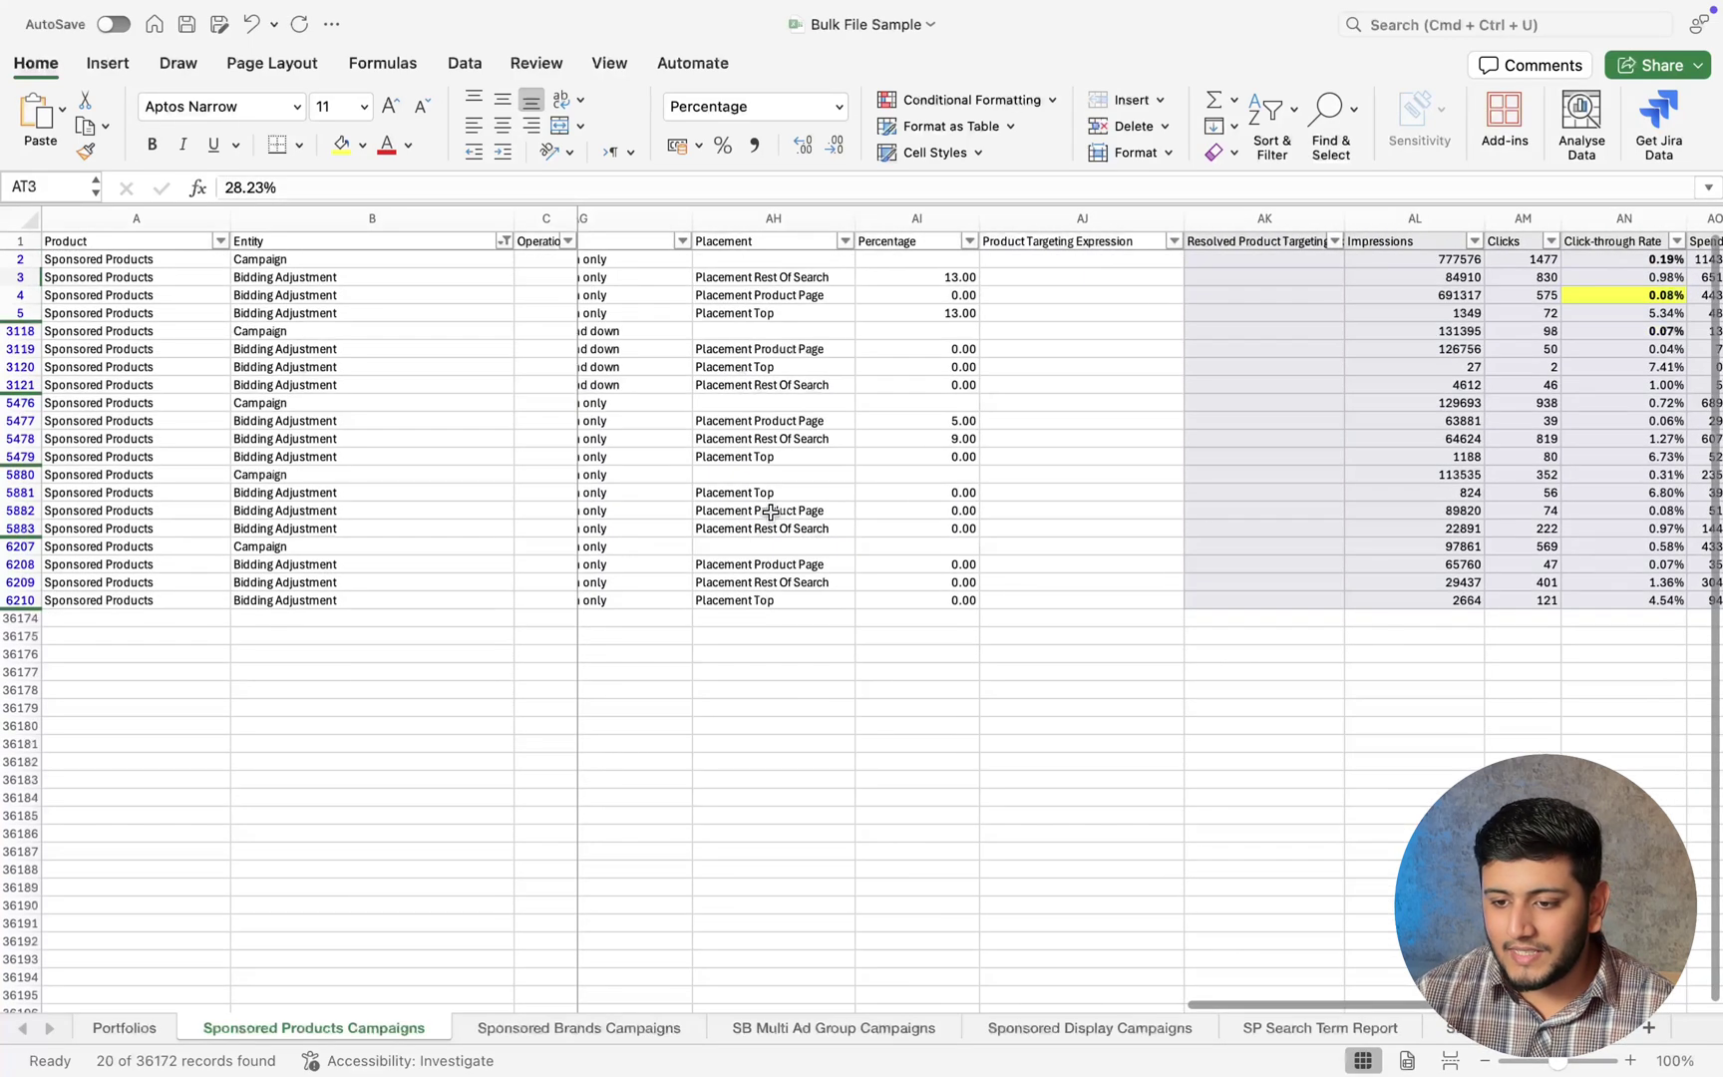
{"action": "scroll", "coordinate": [782, 317], "scroll_direction": "right", "scroll_amount": 8}
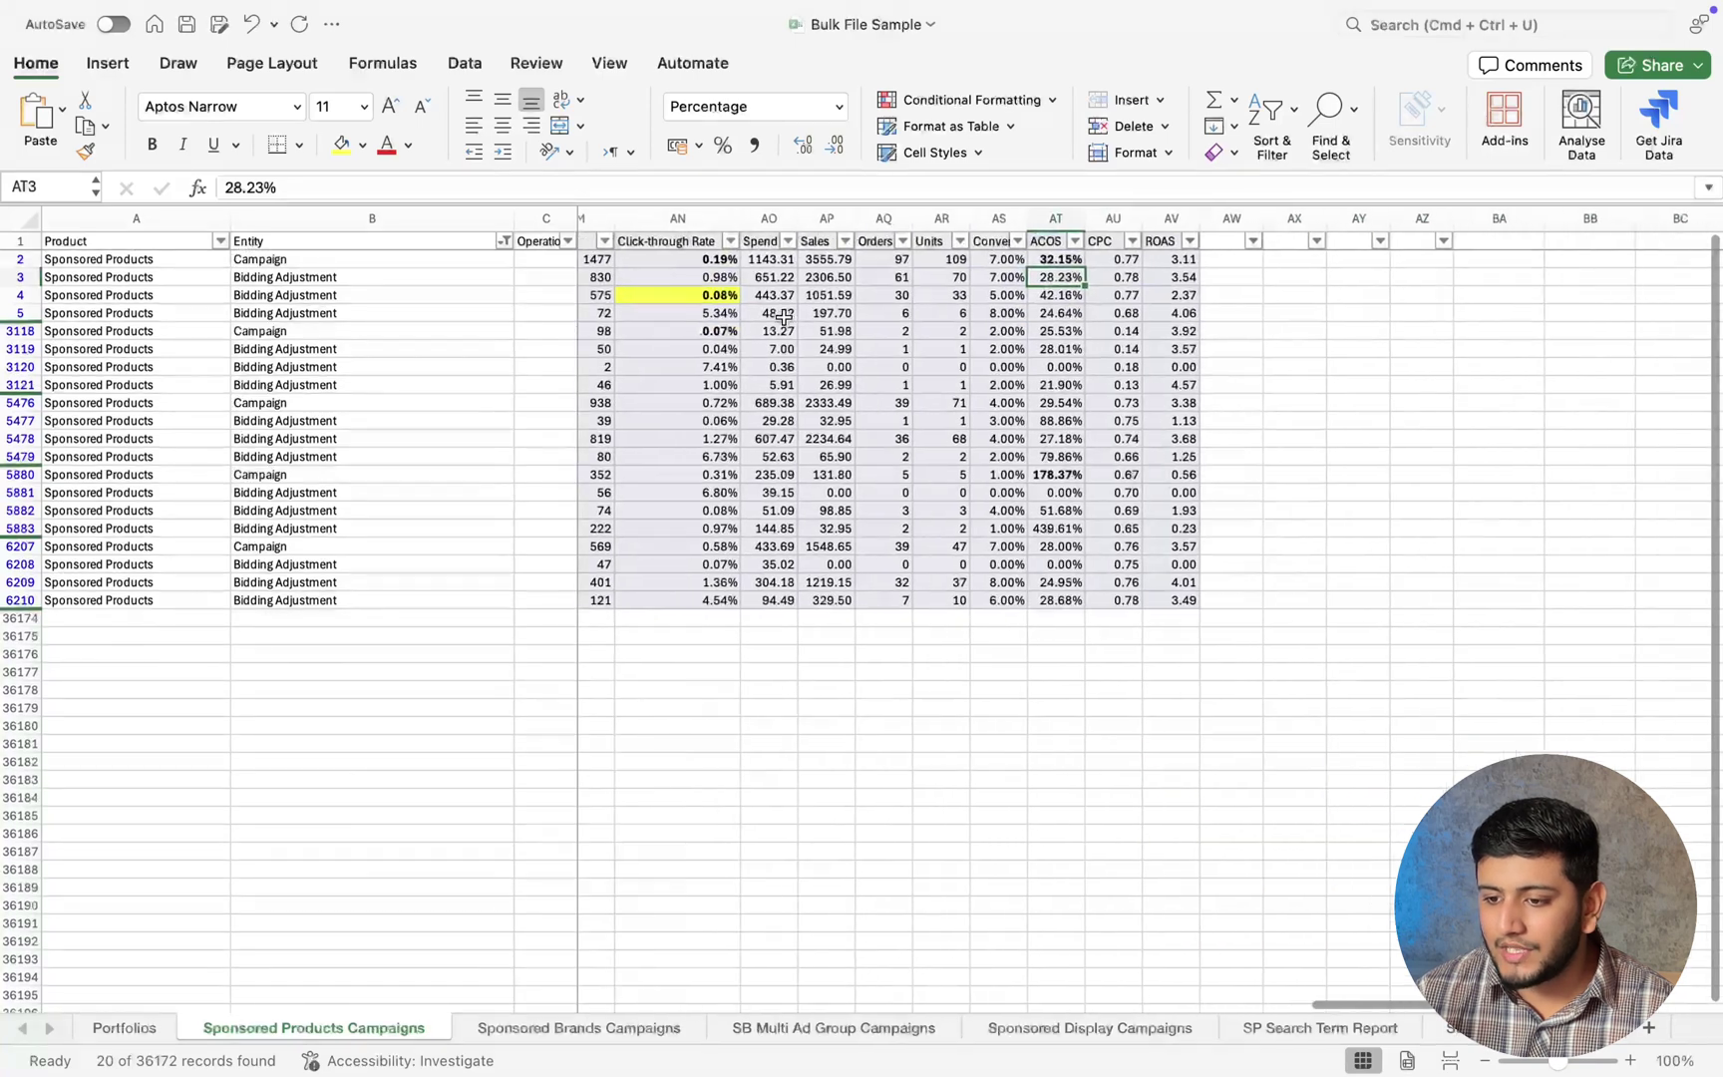
{"action": "left_click", "coordinate": [1061, 315]}
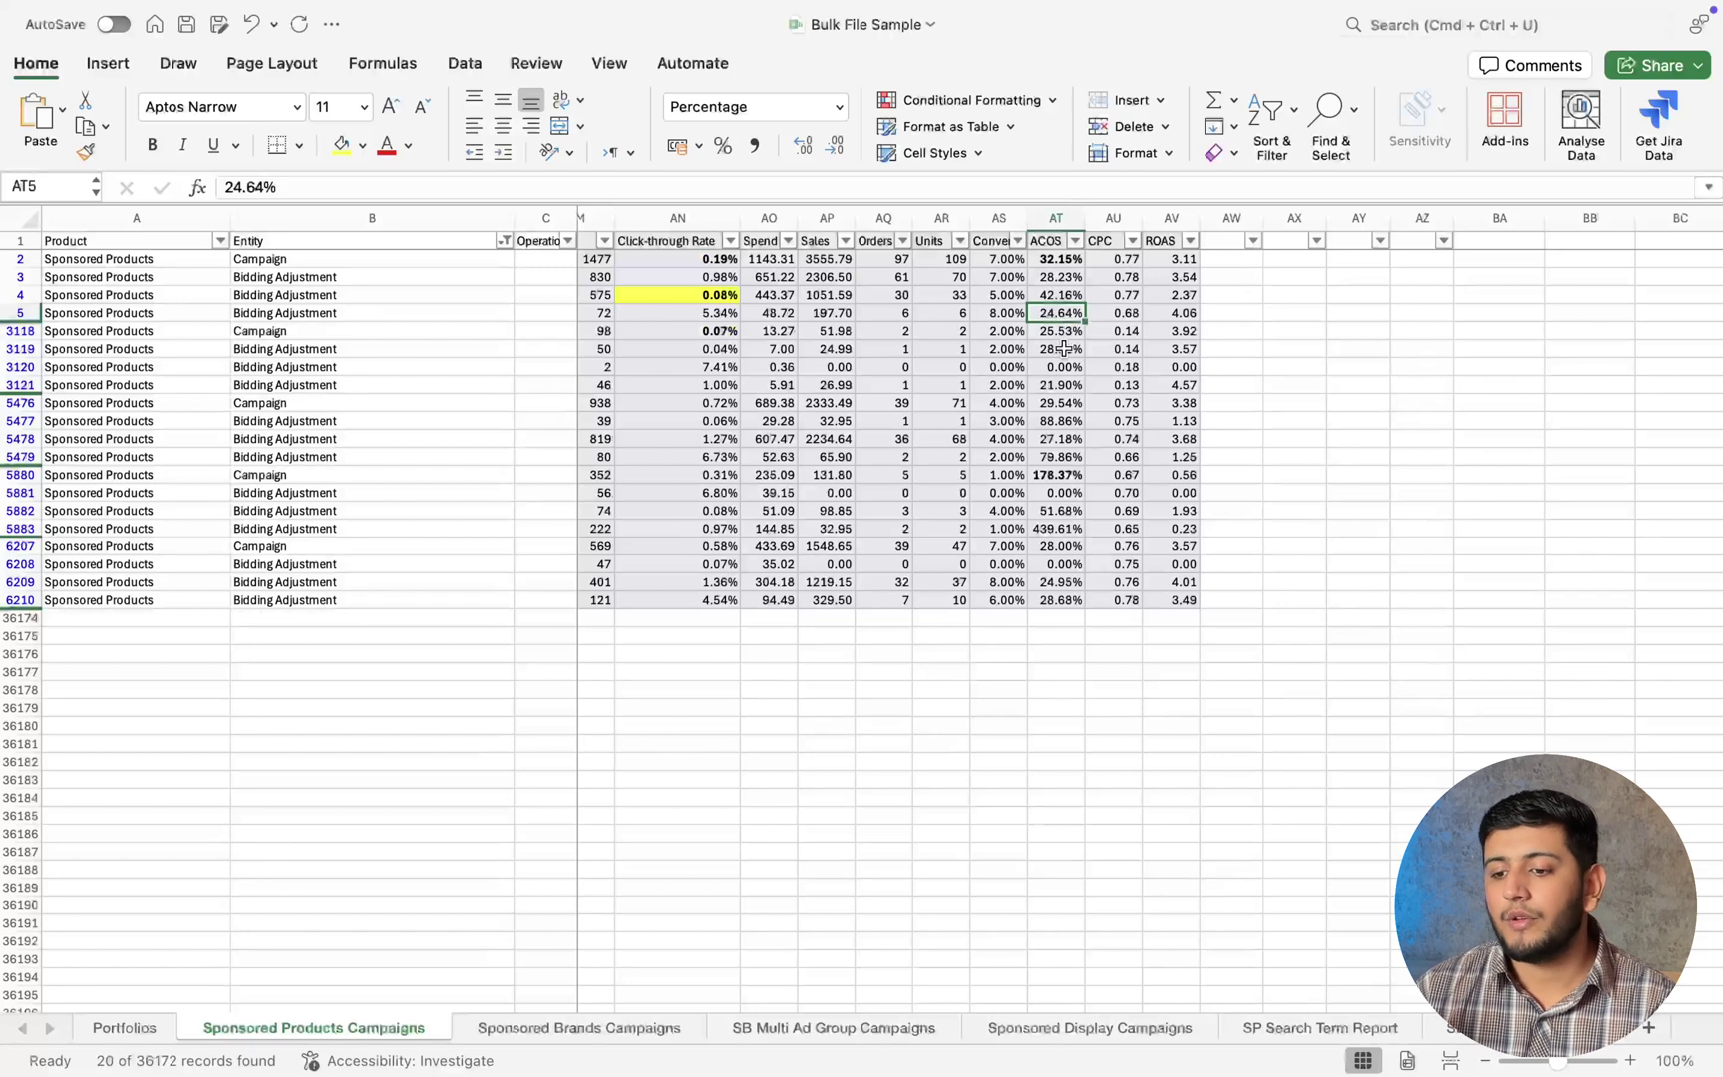
Bold the ACOS value in Campaign Name 1's Placement Product Page row and highlight it yellow.
{"action": "left_click", "coordinate": [1055, 296]}
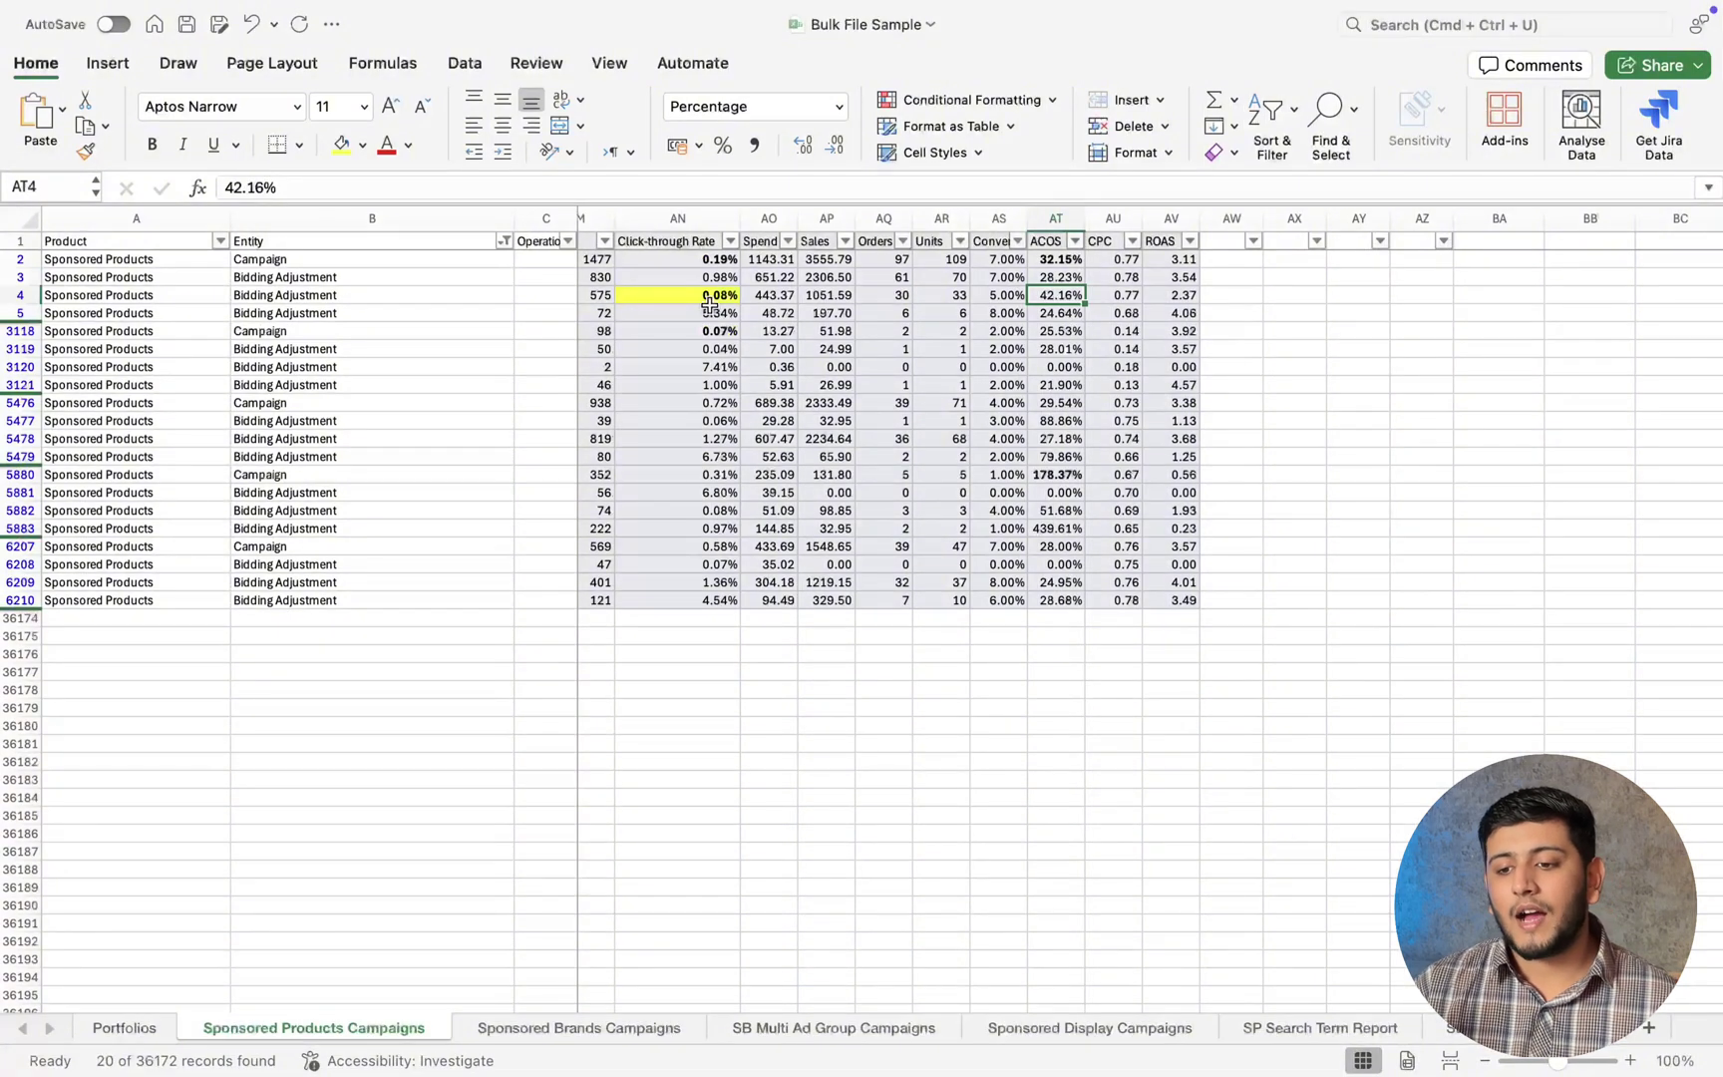
{"action": "key", "text": "super+b"}
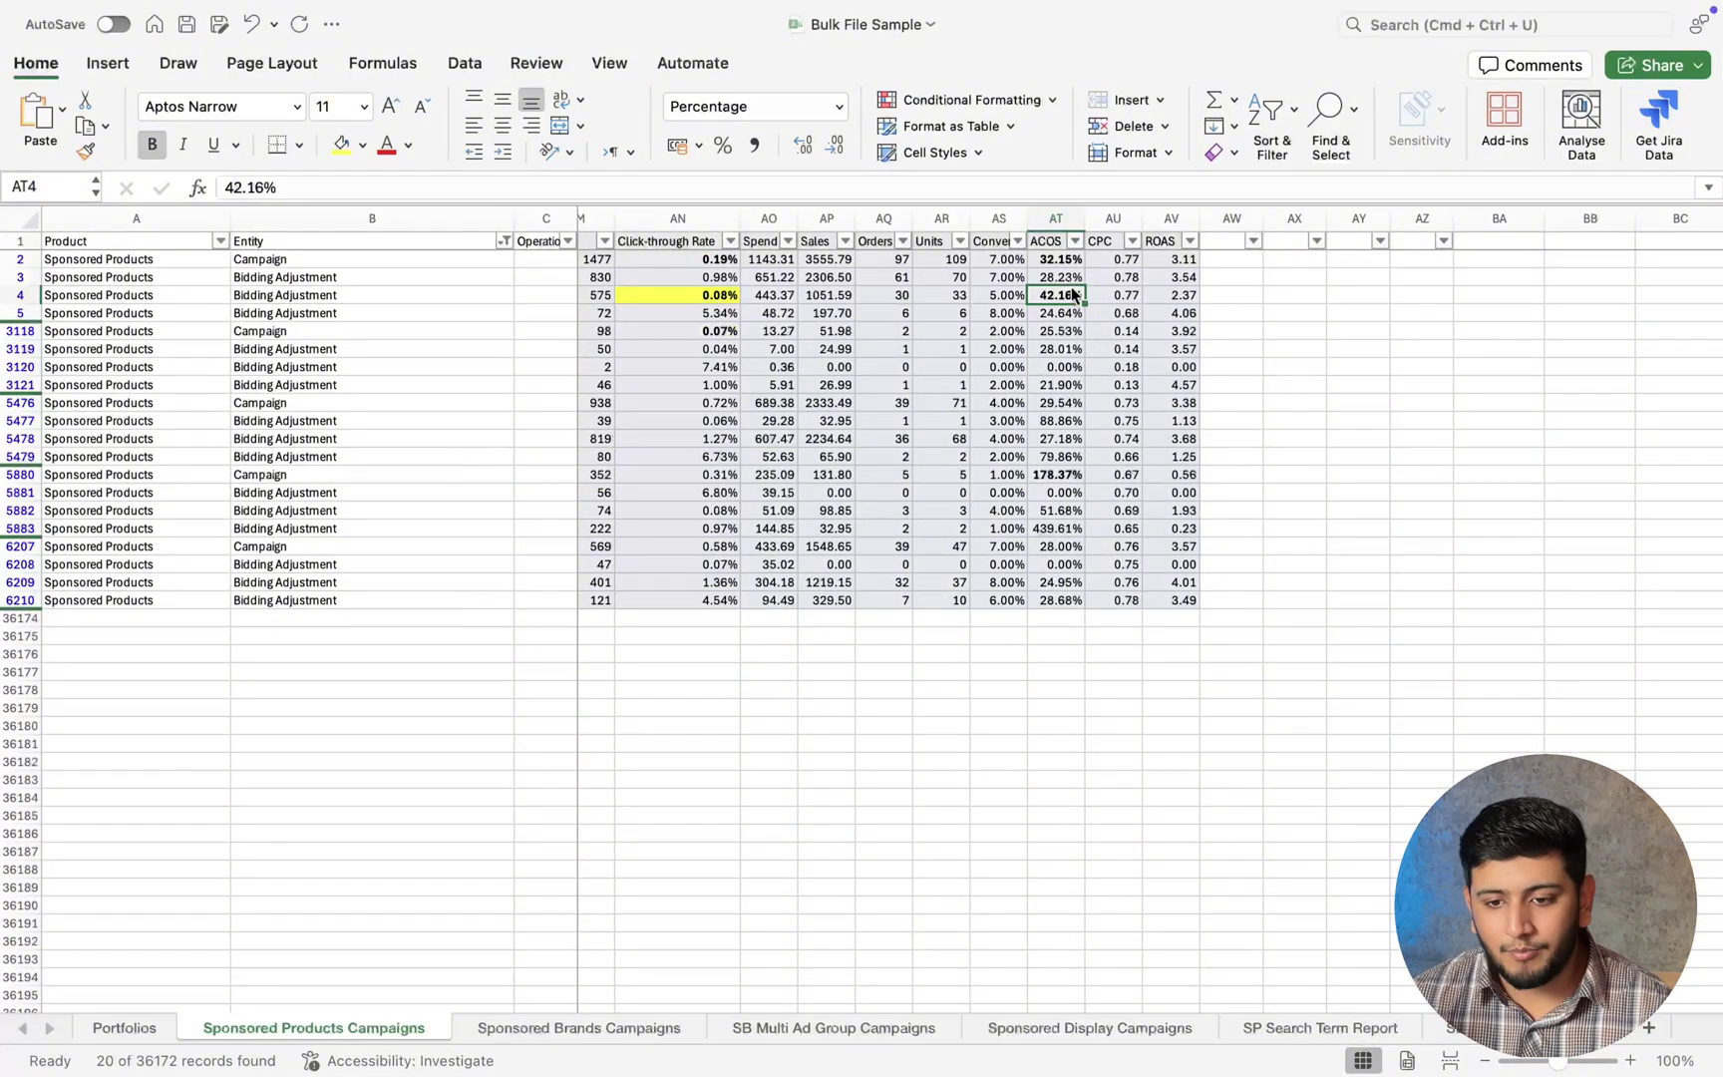
{"action": "left_click", "coordinate": [341, 144]}
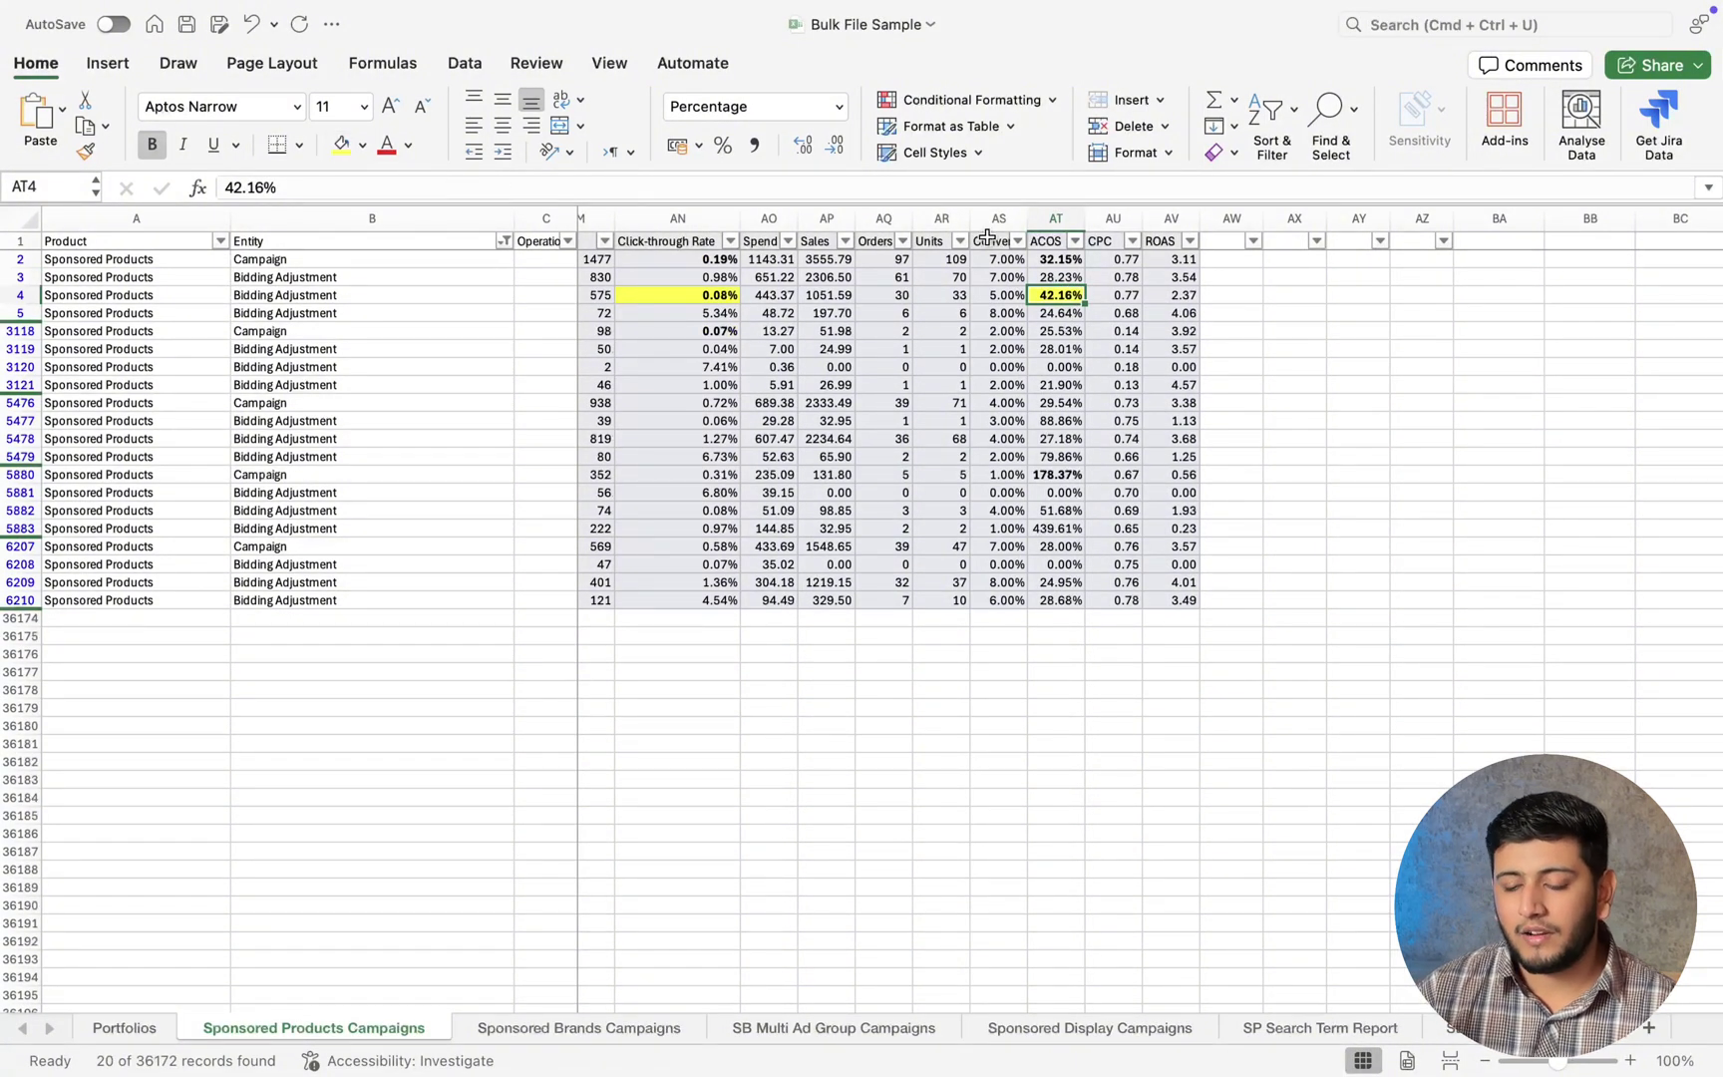
Review the impressions, clicks, spend, sales and orders in Campaign Name 1's Placement Product Page row alongside its flagged metrics.
{"action": "key", "text": "Left"}
{"action": "key", "text": "Left"}
{"action": "key", "text": "Left"}
{"action": "key", "text": "Left"}
{"action": "key", "text": "Left"}
{"action": "key", "text": "Left"}
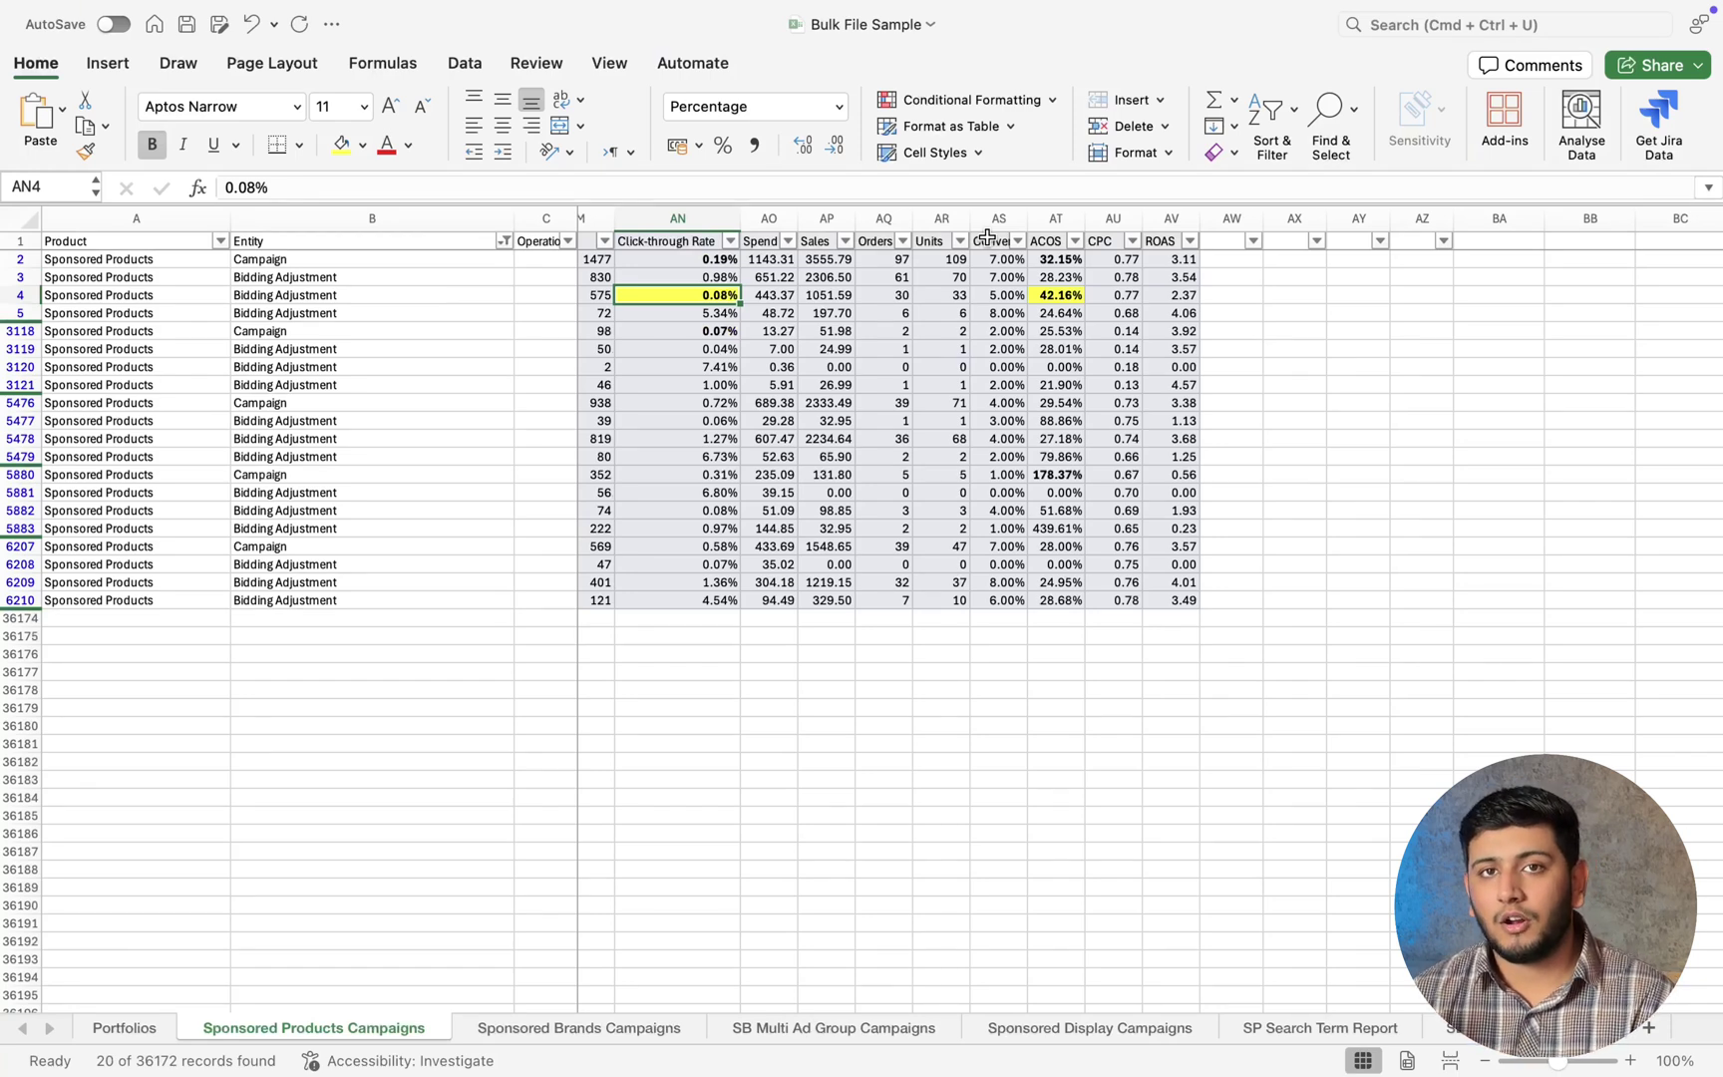
{"action": "key", "text": "Left"}
{"action": "key", "text": "Left"}
{"action": "key", "text": "Left"}
{"action": "key", "text": "Left"}
{"action": "key", "text": "Right"}
{"action": "key", "text": "Right"}
{"action": "key", "text": "Right"}
{"action": "key", "text": "Right"}
{"action": "key", "text": "Right"}
{"action": "key", "text": "Right"}
{"action": "key", "text": "Right"}
{"action": "key", "text": "Right"}
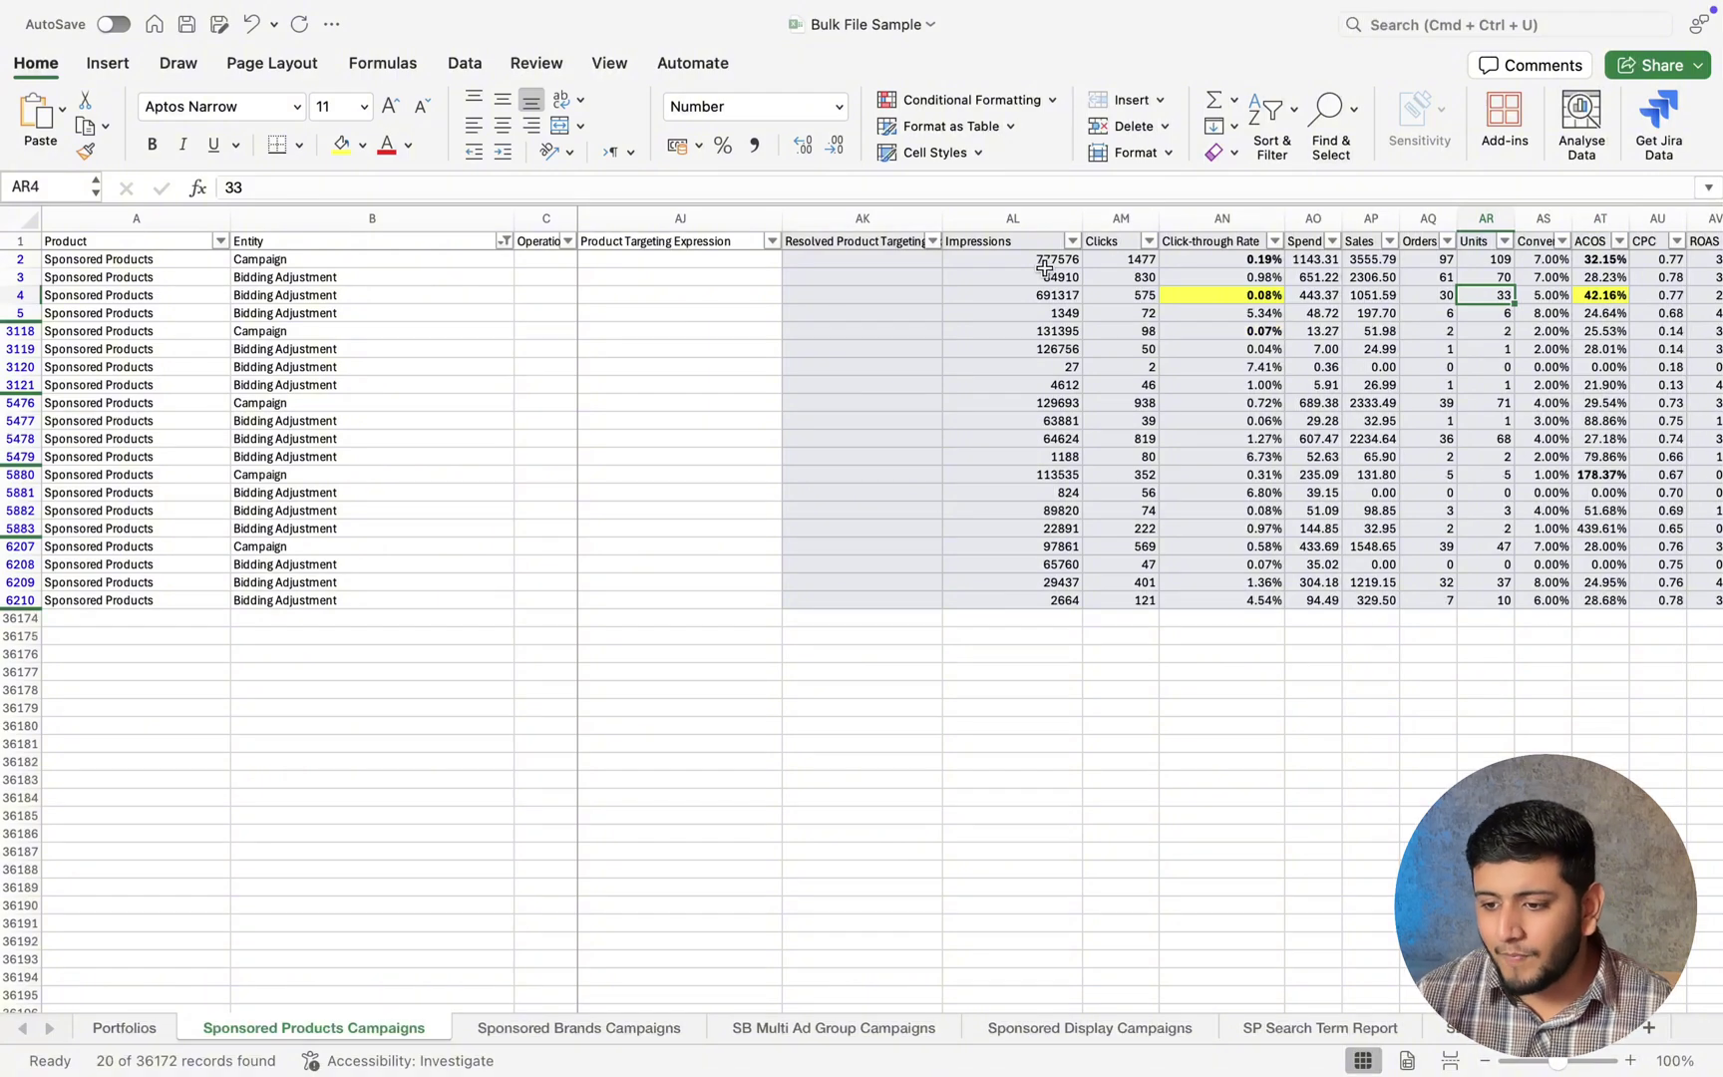
{"action": "scroll", "coordinate": [1264, 313], "scroll_direction": "right", "scroll_amount": 2}
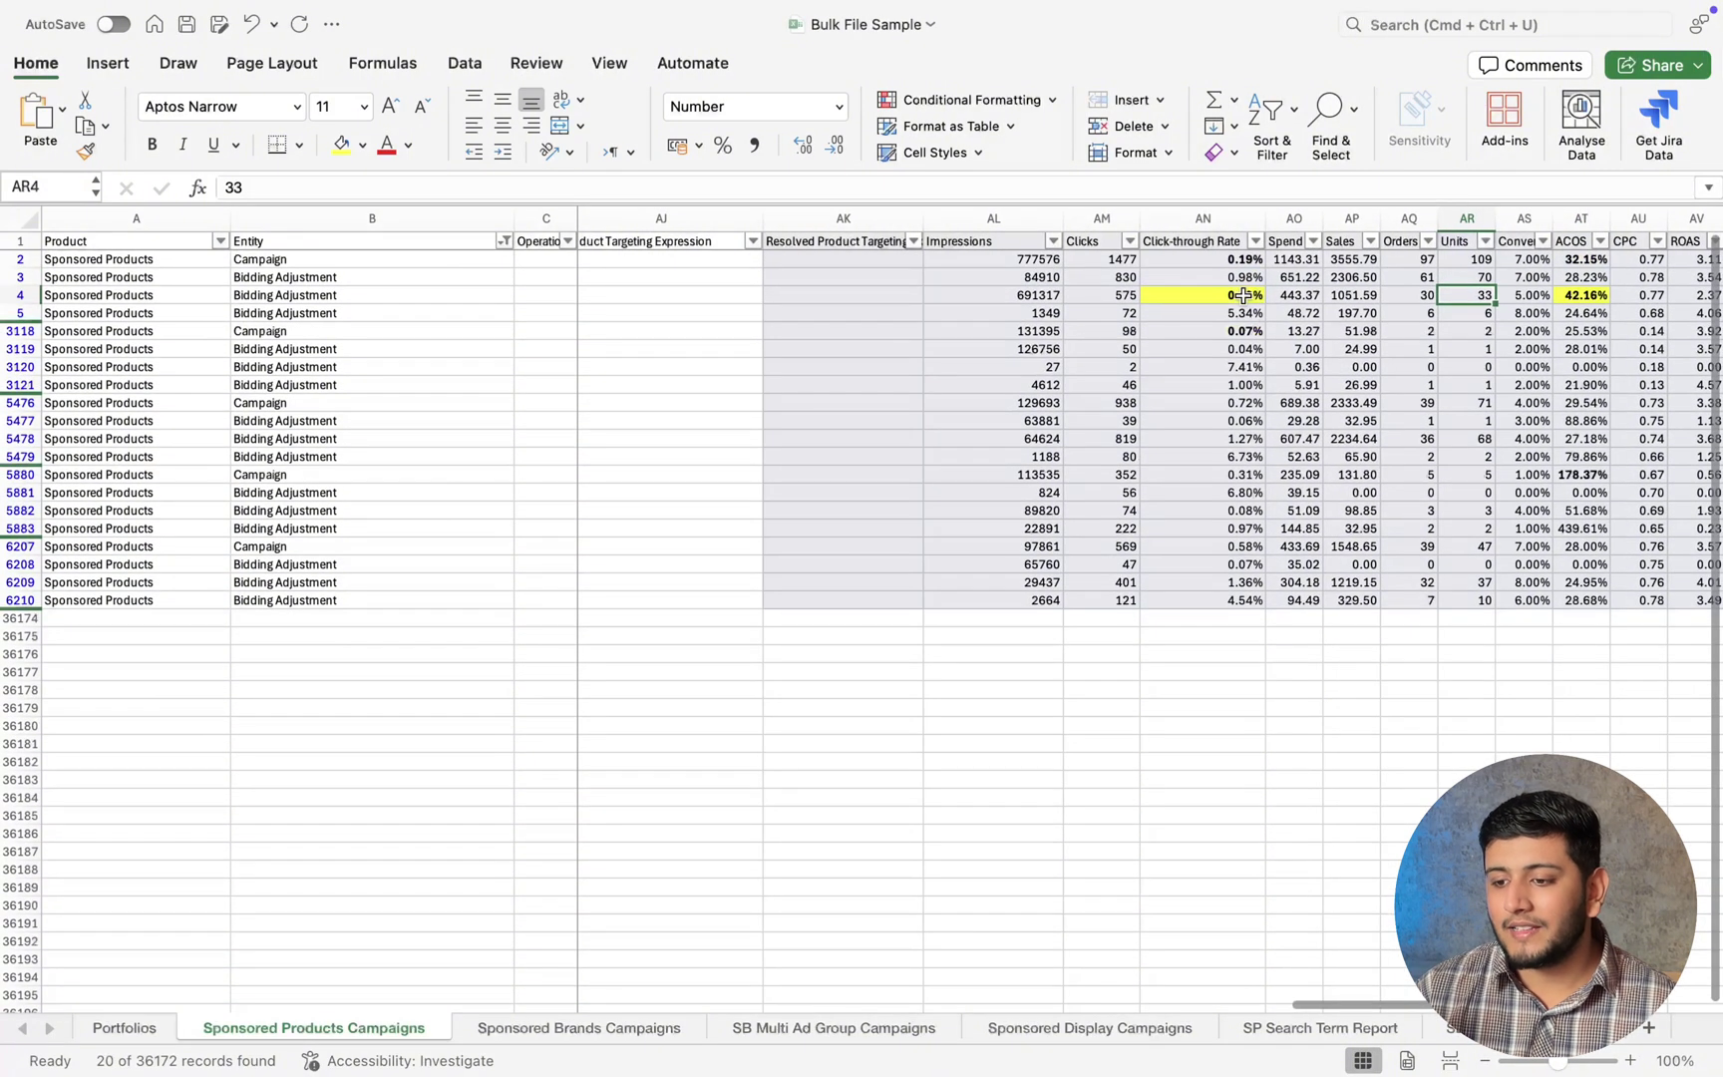
Locate Campaign Name 10's campaign and Bidding Adjustment rows and examine their placements and Click-through Rate values.
{"action": "left_click", "coordinate": [1244, 295]}
{"action": "scroll", "coordinate": [1242, 295], "scroll_direction": "down", "scroll_amount": 1}
{"action": "left_click", "coordinate": [1242, 297]}
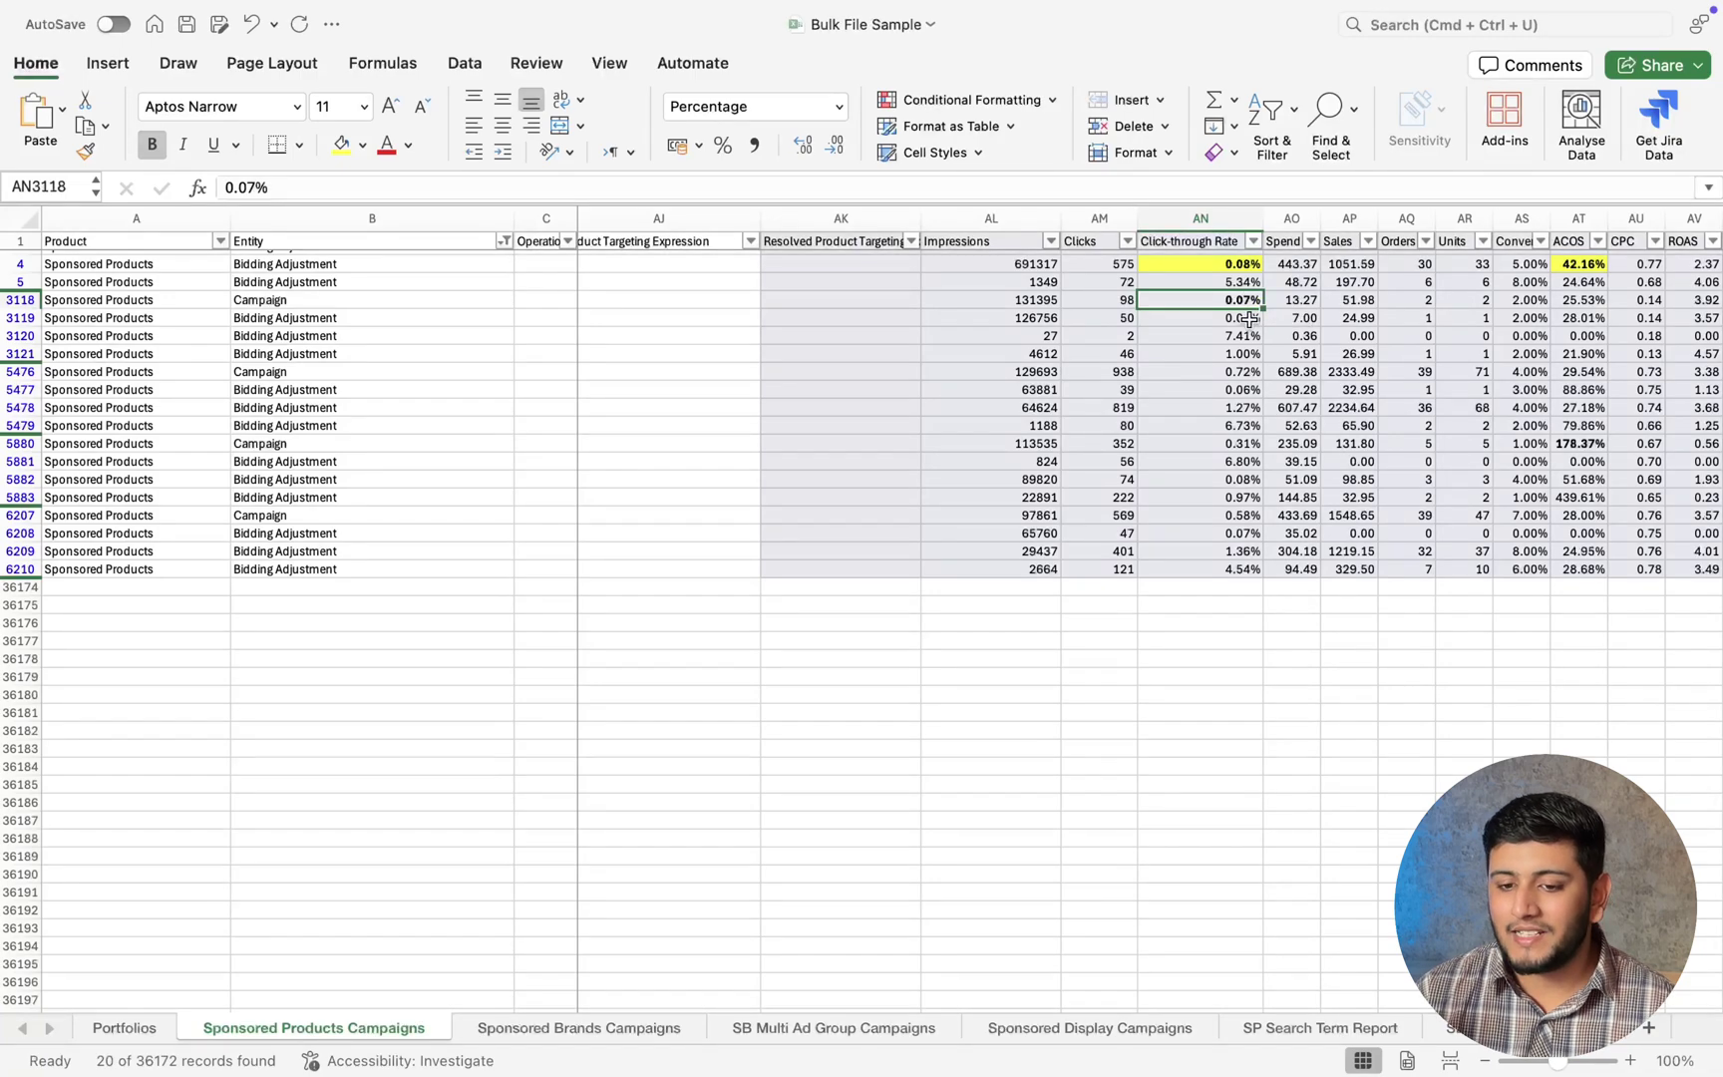
{"action": "scroll", "coordinate": [1250, 319], "scroll_direction": "left", "scroll_amount": 15}
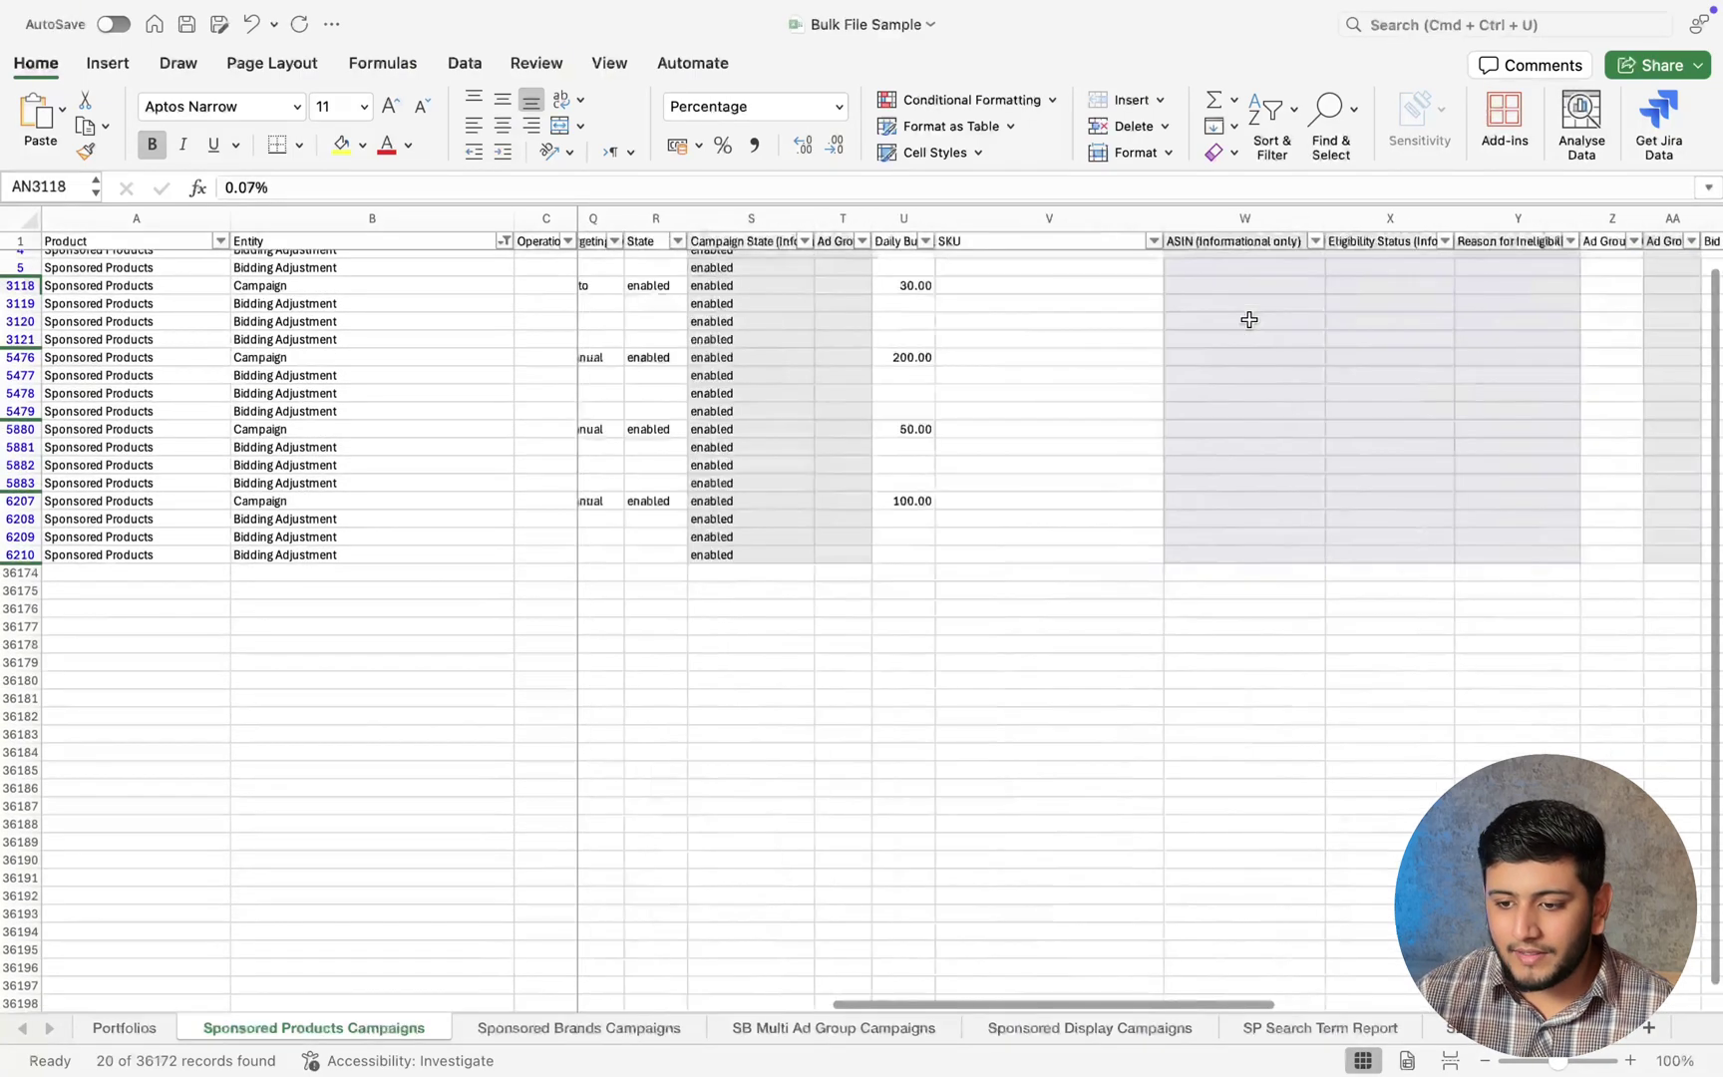
{"action": "scroll", "coordinate": [1249, 319], "scroll_direction": "up", "scroll_amount": 1}
{"action": "scroll", "coordinate": [1249, 319], "scroll_direction": "left", "scroll_amount": 4}
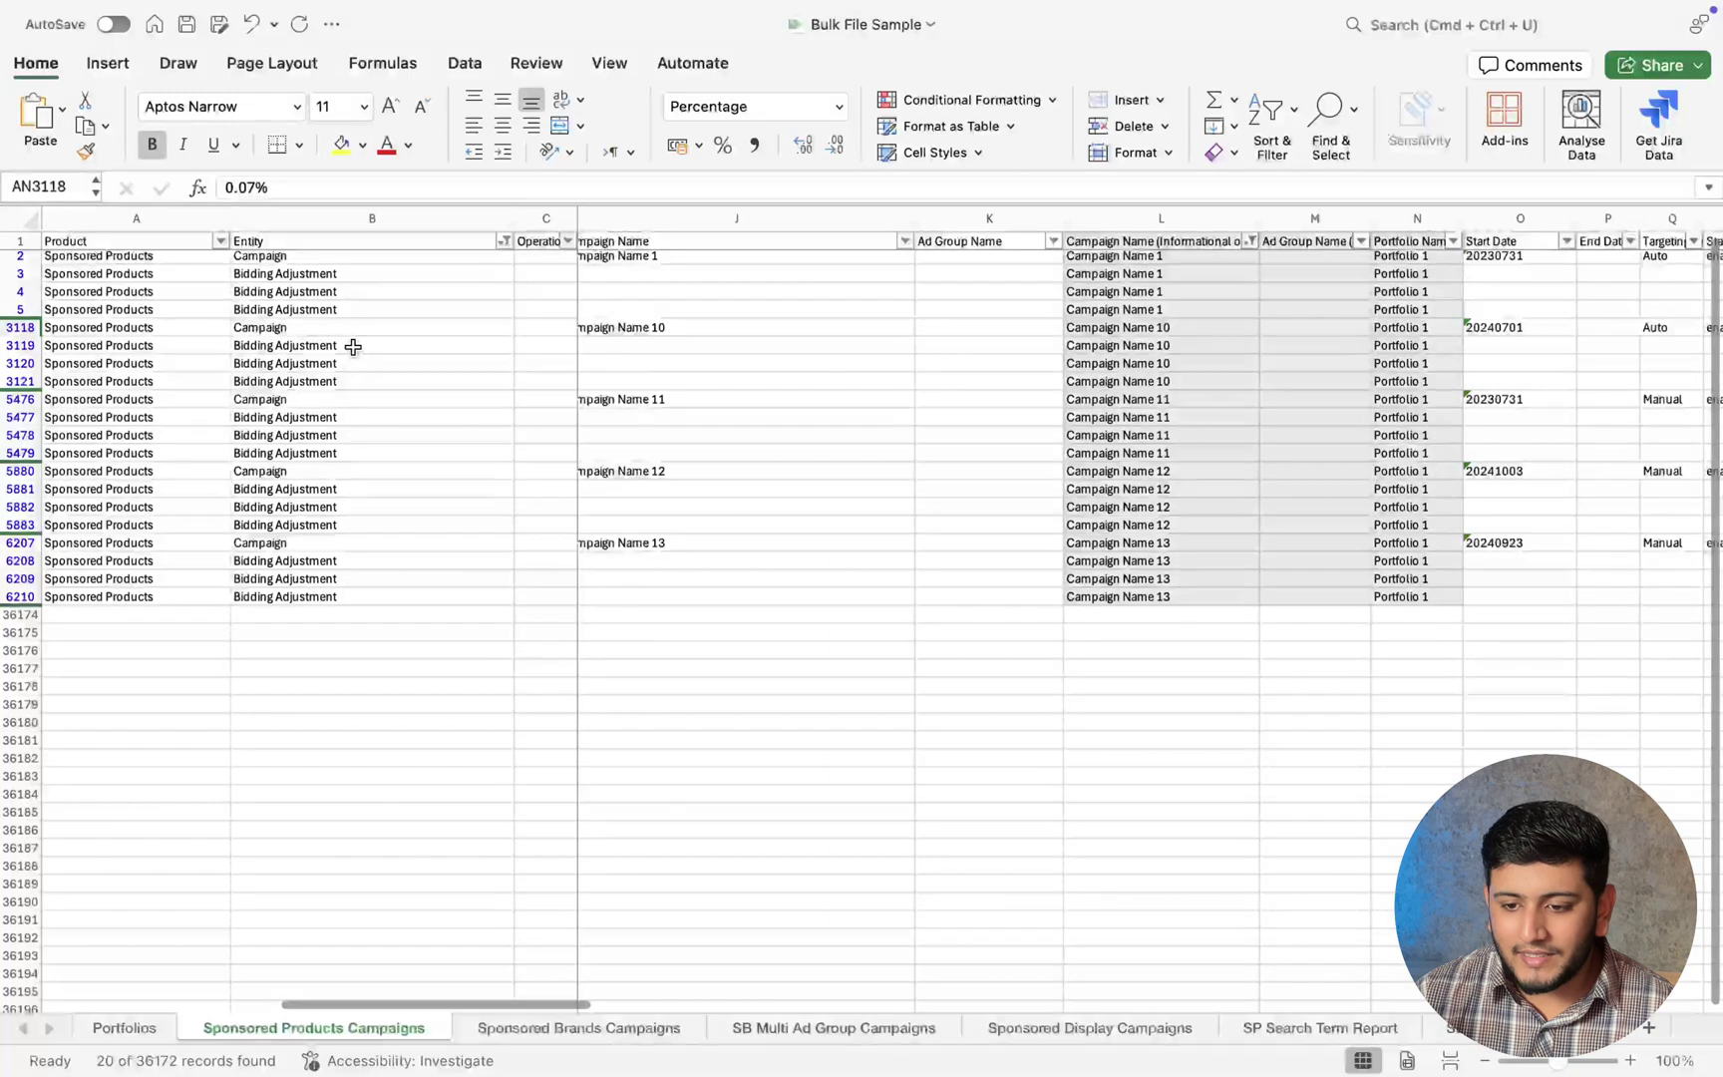
{"action": "scroll", "coordinate": [733, 383], "scroll_direction": "right", "scroll_amount": 1}
{"action": "left_click_drag", "start_coordinate": [1037, 331], "coordinate": [1035, 384]}
{"action": "scroll", "coordinate": [1035, 383], "scroll_direction": "right", "scroll_amount": 15}
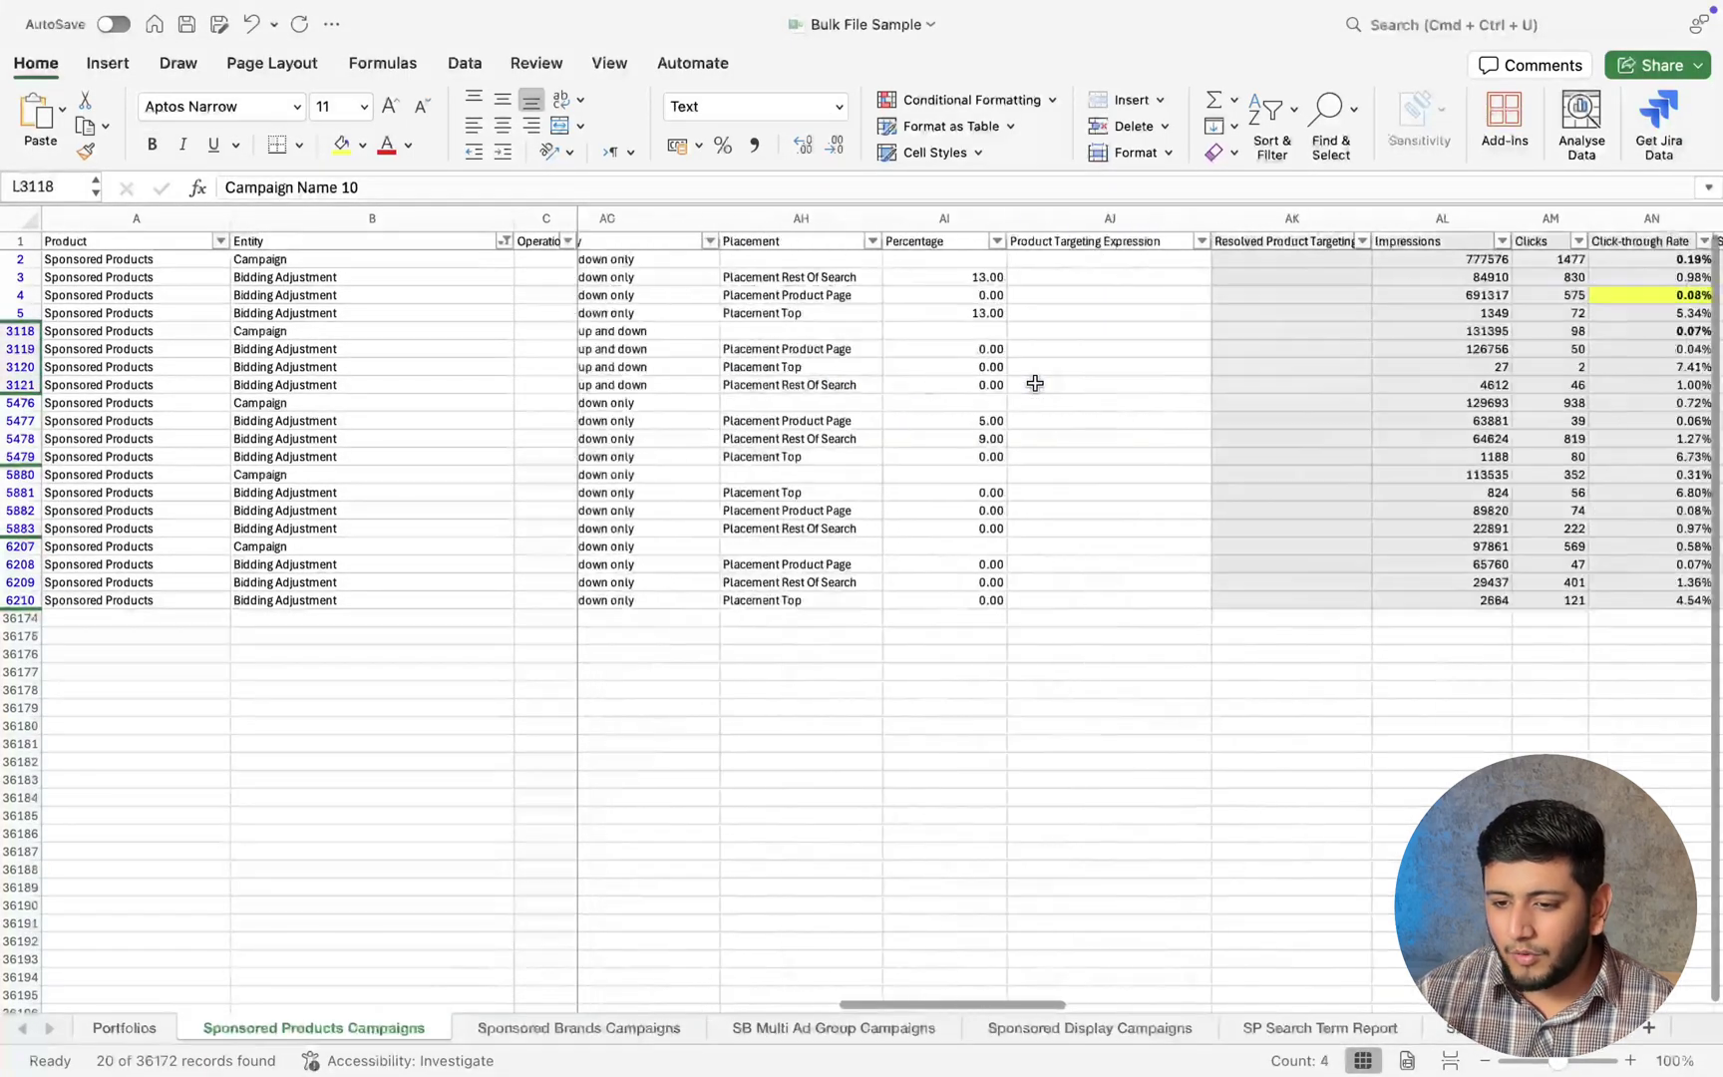
{"action": "scroll", "coordinate": [1035, 383], "scroll_direction": "right", "scroll_amount": 1}
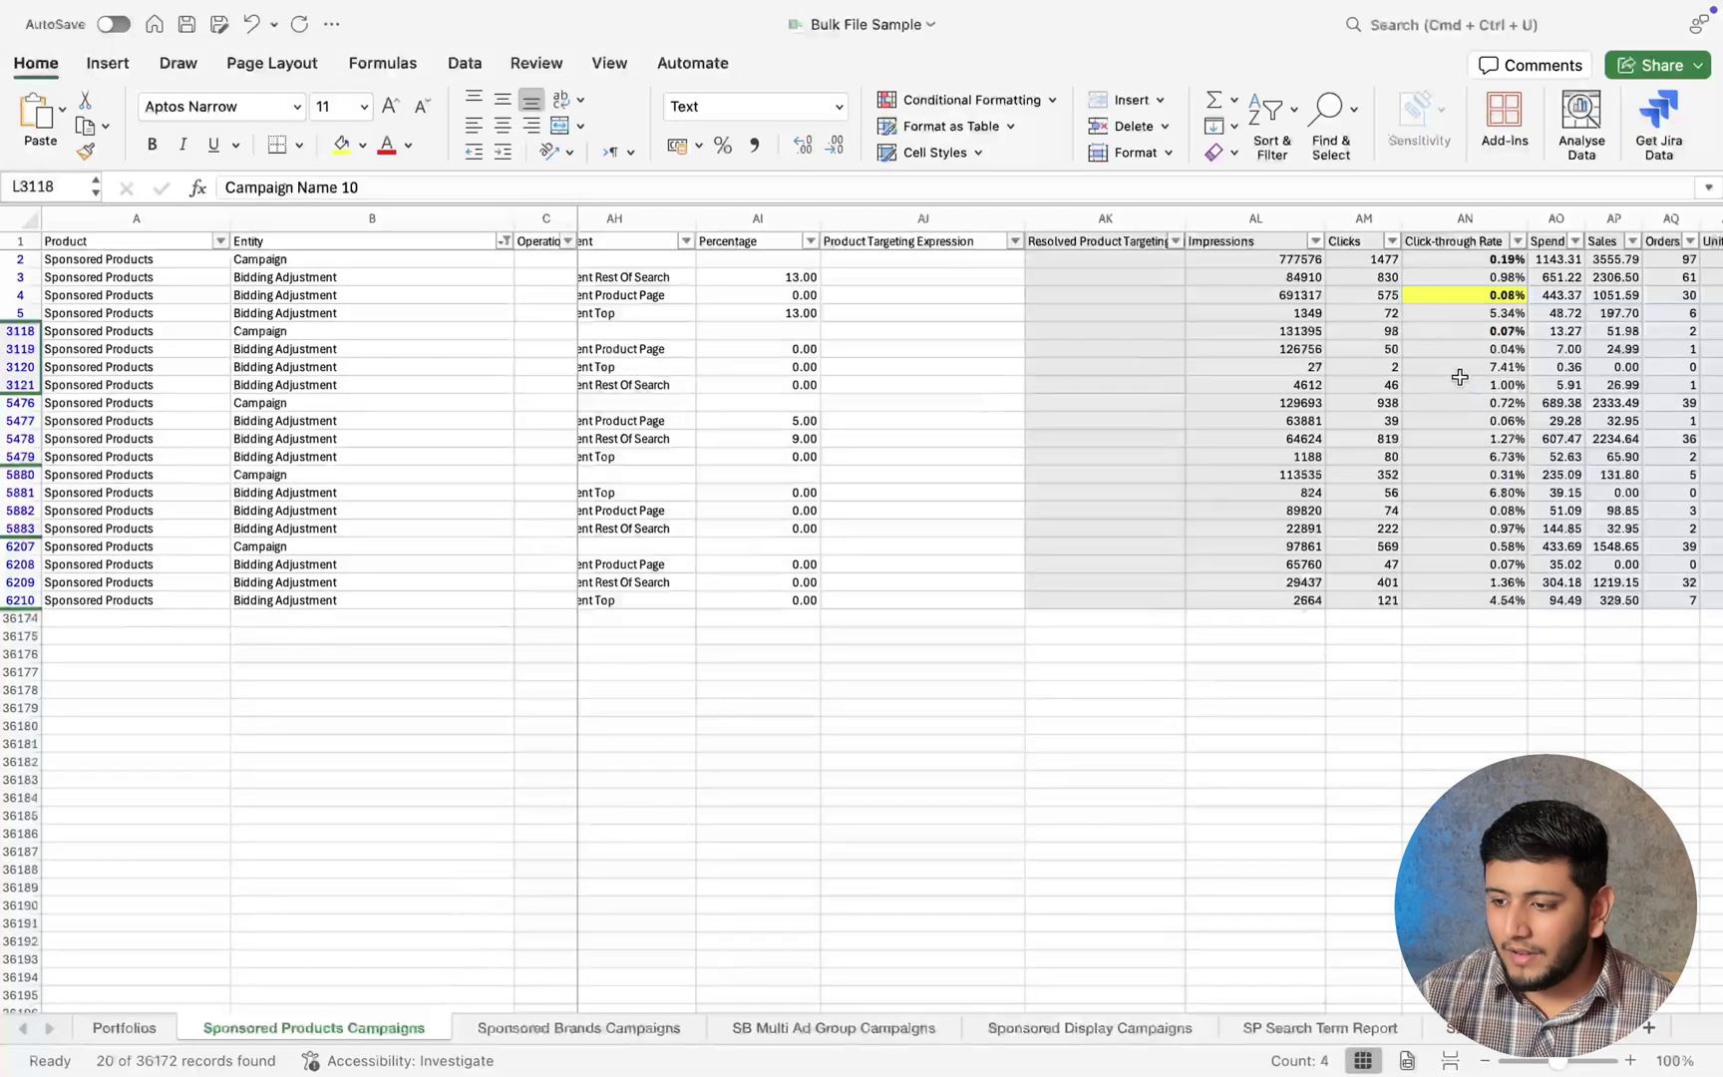
Bold the Click-through Rate value in Campaign Name 10's Placement Product Page row and highlight it yellow.
{"action": "left_click", "coordinate": [1483, 348]}
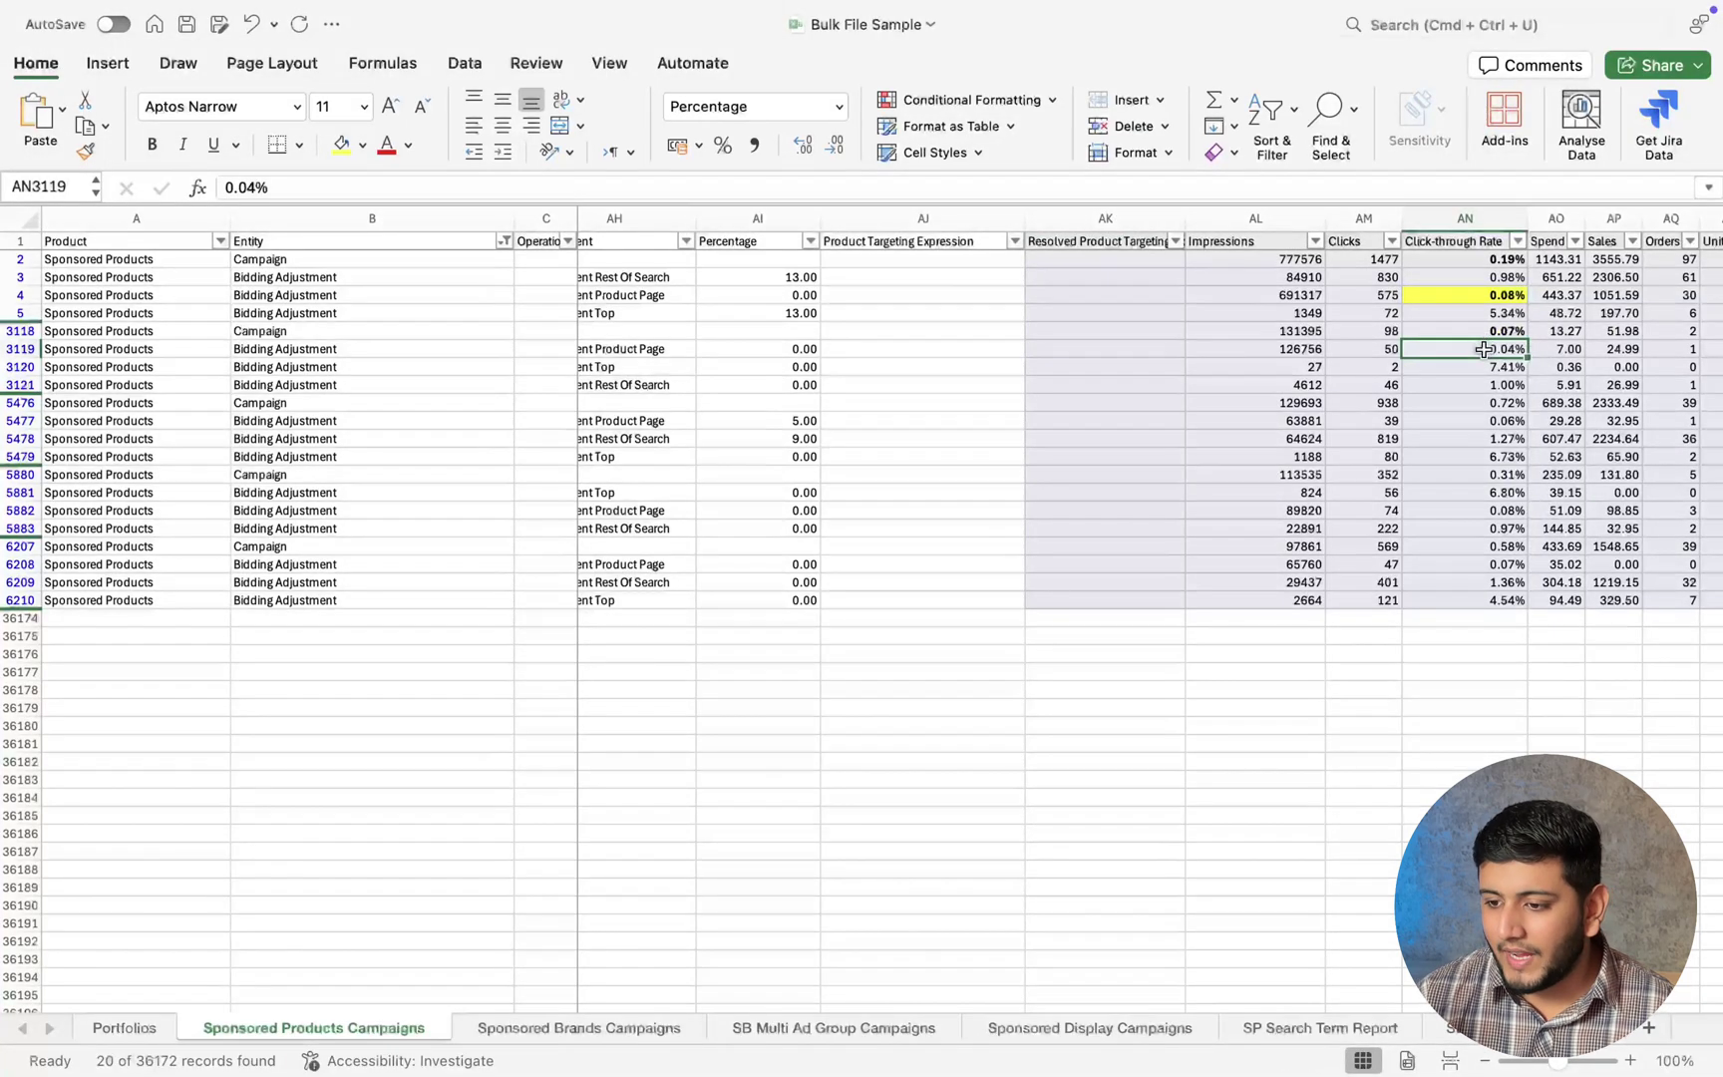
{"action": "key", "text": "Left"}
{"action": "key", "text": "Left"}
{"action": "key", "text": "Right"}
{"action": "key", "text": "Right"}
{"action": "key", "text": "Right"}
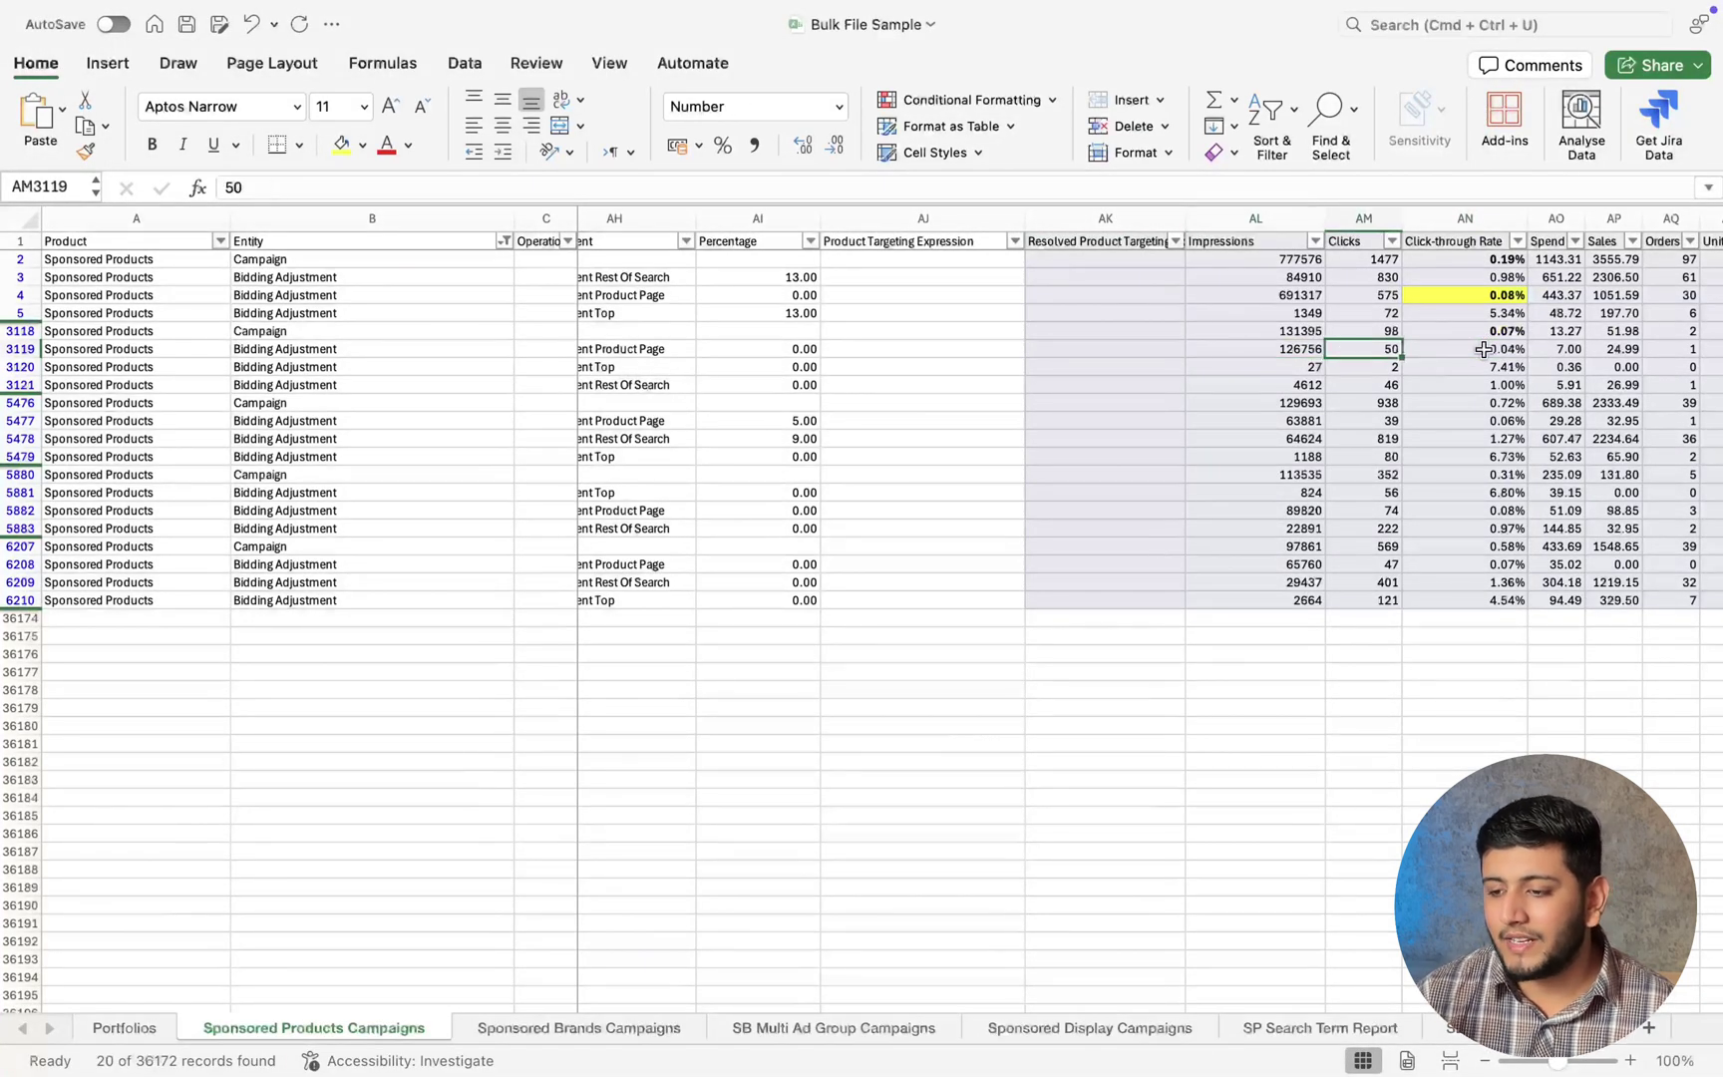
{"action": "left_click", "coordinate": [1508, 354]}
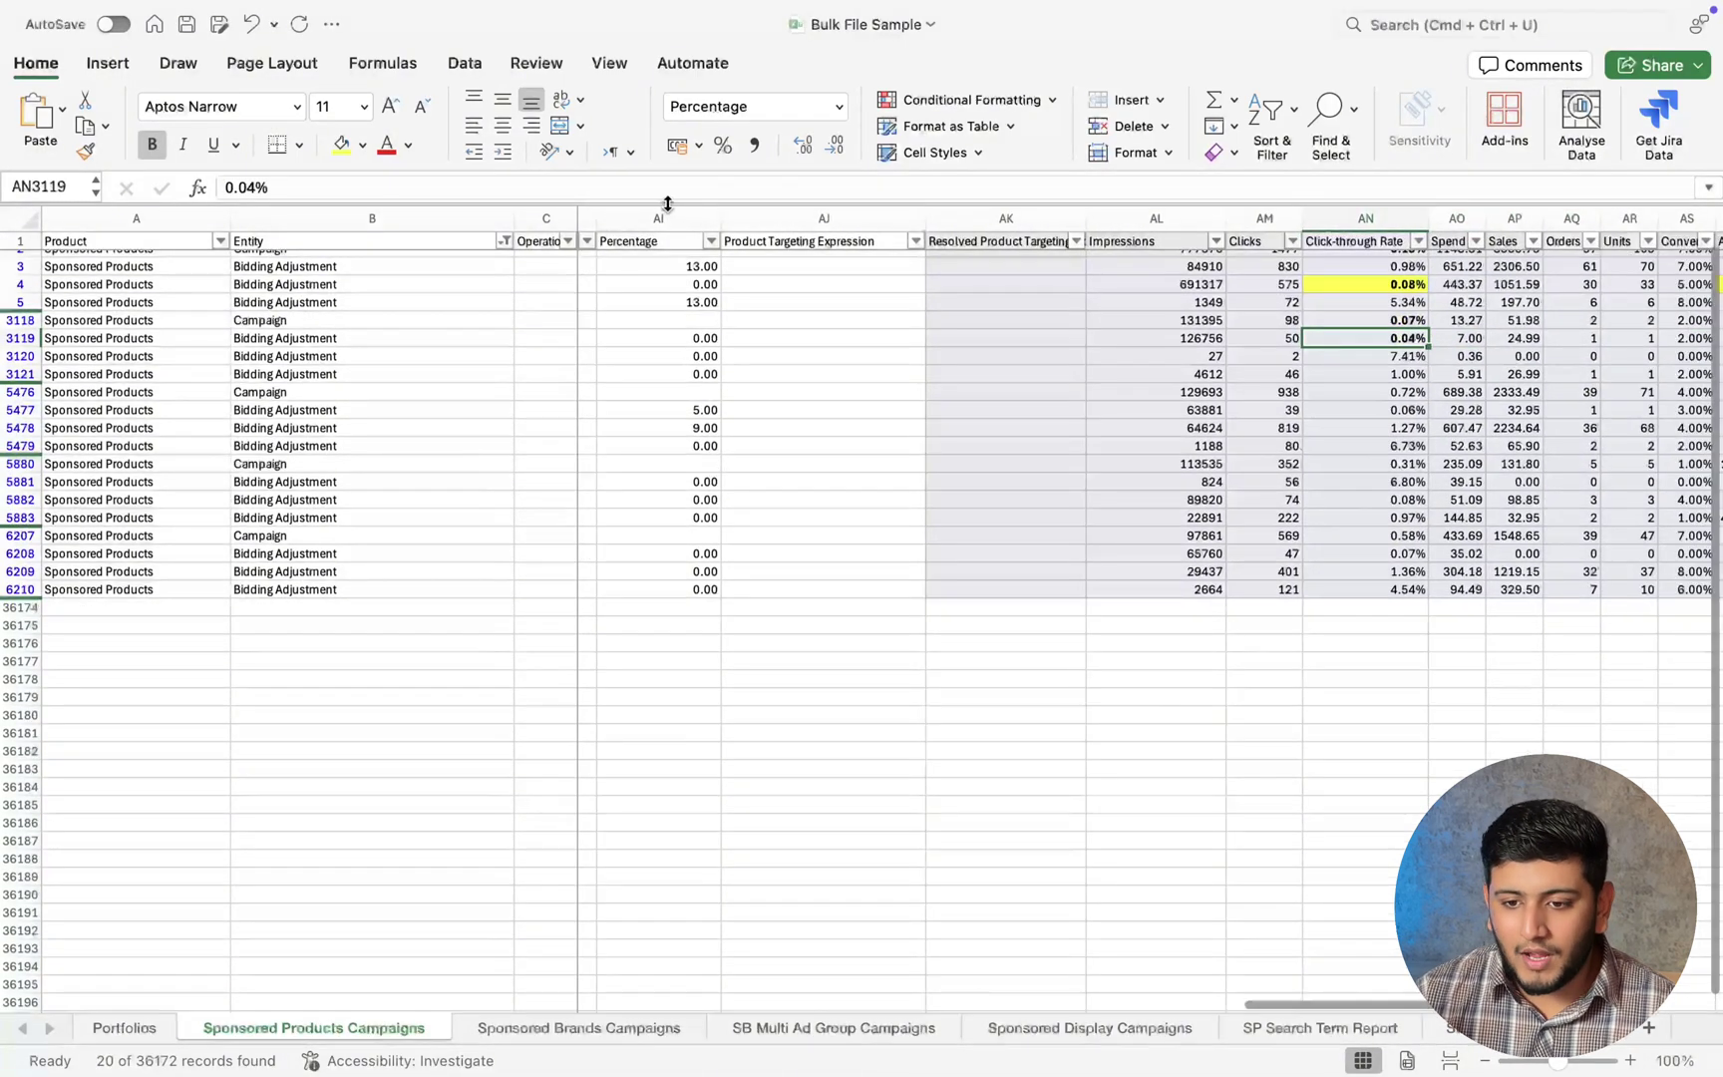
{"action": "left_click", "coordinate": [341, 144]}
Check the click-through rates and impressions of Campaign Name 10's Placement Top and Placement Rest Of Search rows.
{"action": "left_click", "coordinate": [1366, 357]}
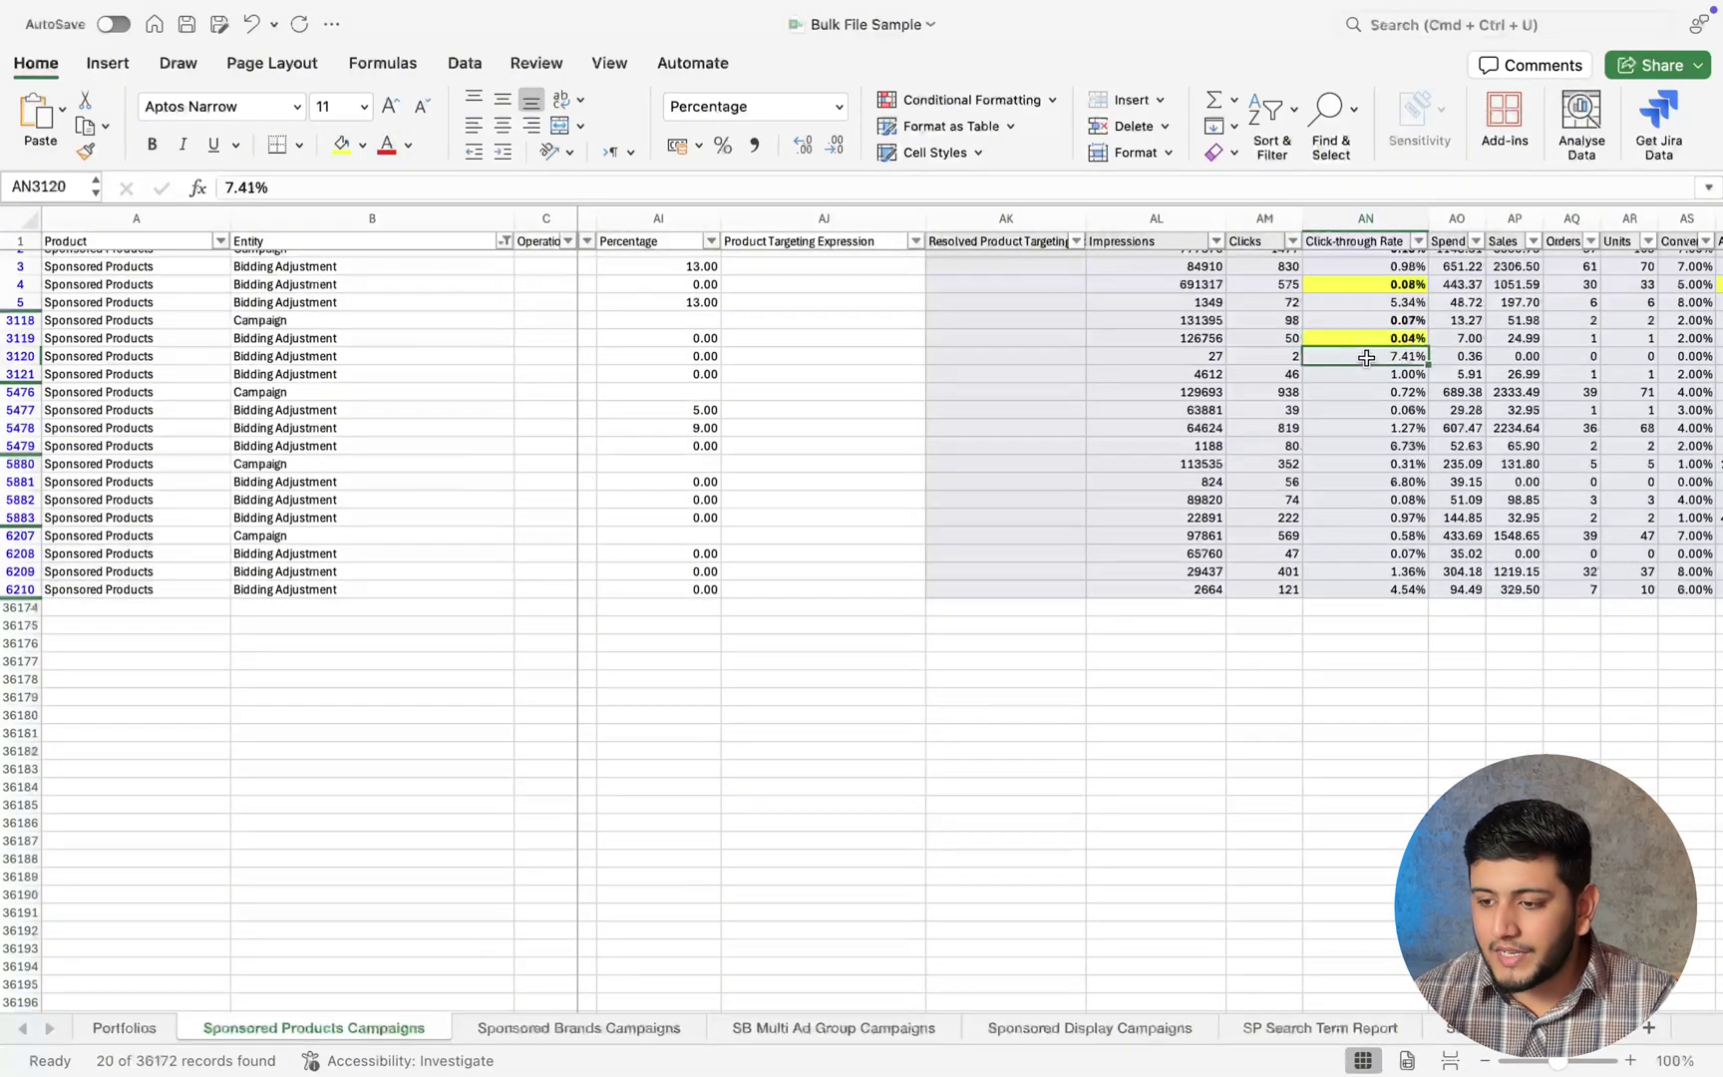
{"action": "scroll", "coordinate": [1366, 357], "scroll_direction": "up", "scroll_amount": 1}
{"action": "scroll", "coordinate": [1364, 361], "scroll_direction": "down", "scroll_amount": 1}
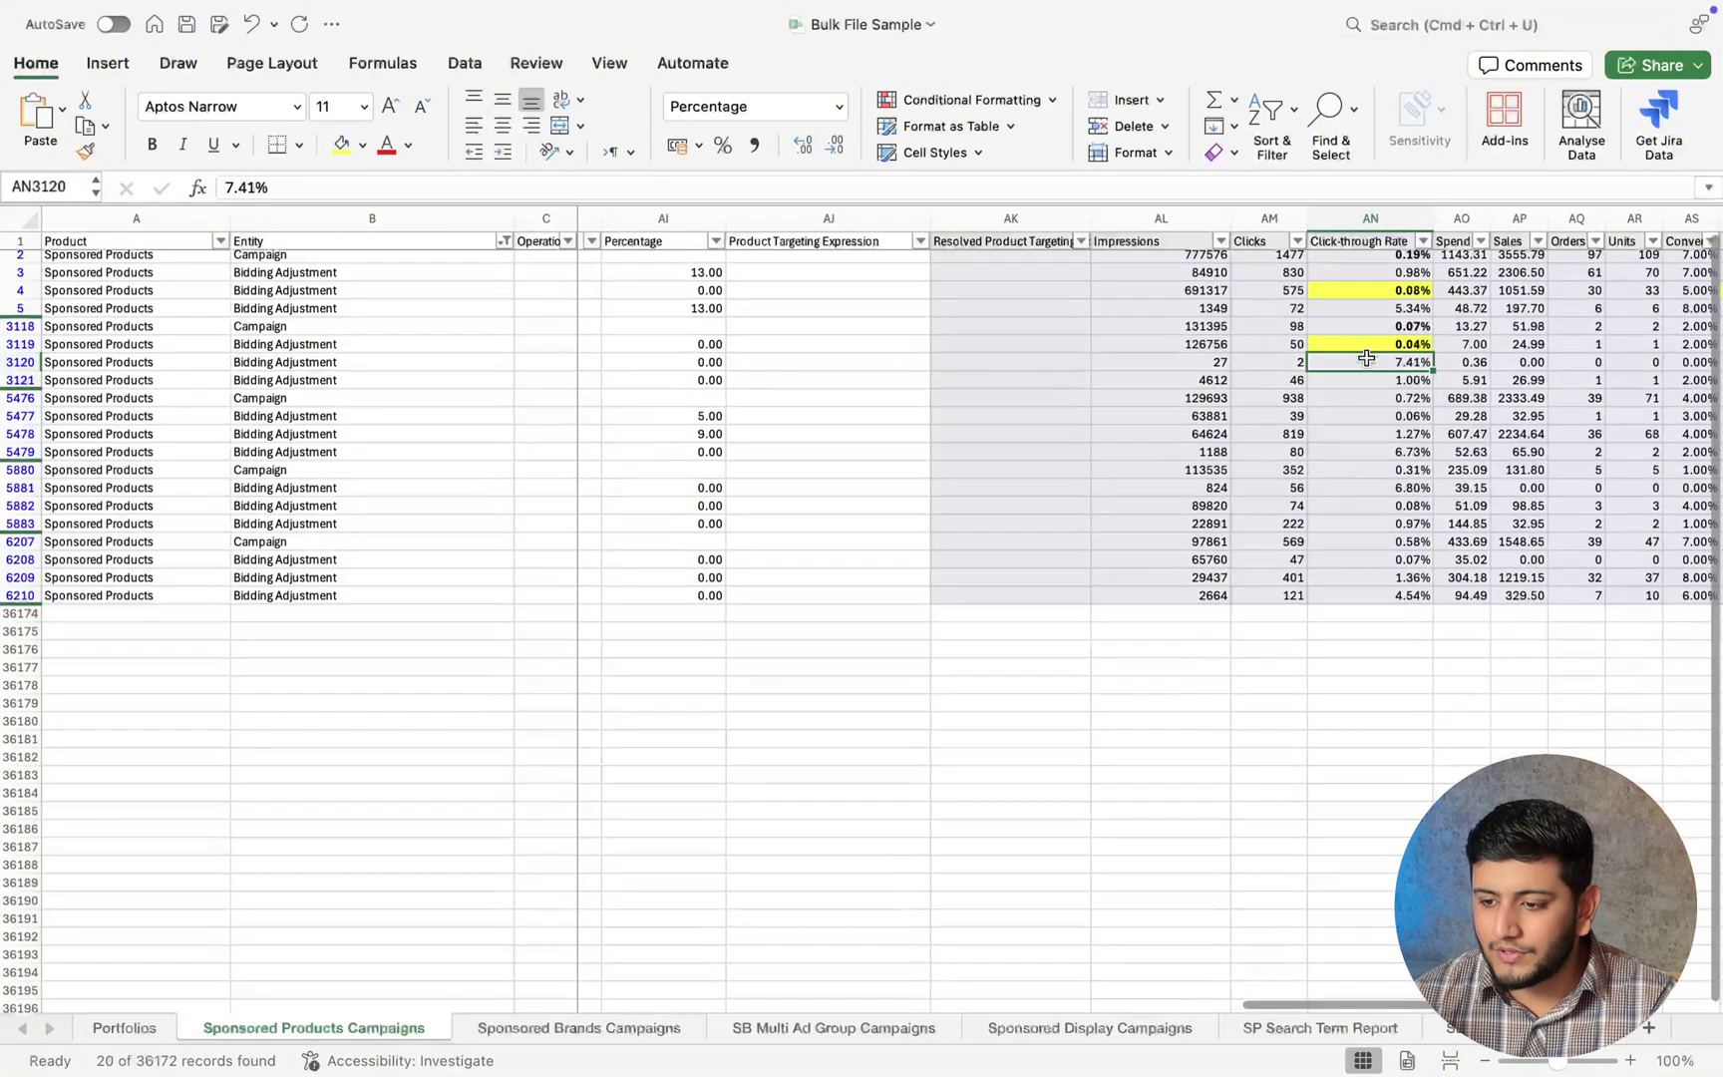
{"action": "left_click", "coordinate": [1358, 381]}
{"action": "mouse_move", "coordinate": [1210, 362]}
{"action": "left_mouse_down"}
{"action": "mouse_move", "coordinate": [1209, 395]}
{"action": "mouse_move", "coordinate": [1207, 372]}
{"action": "left_mouse_up"}
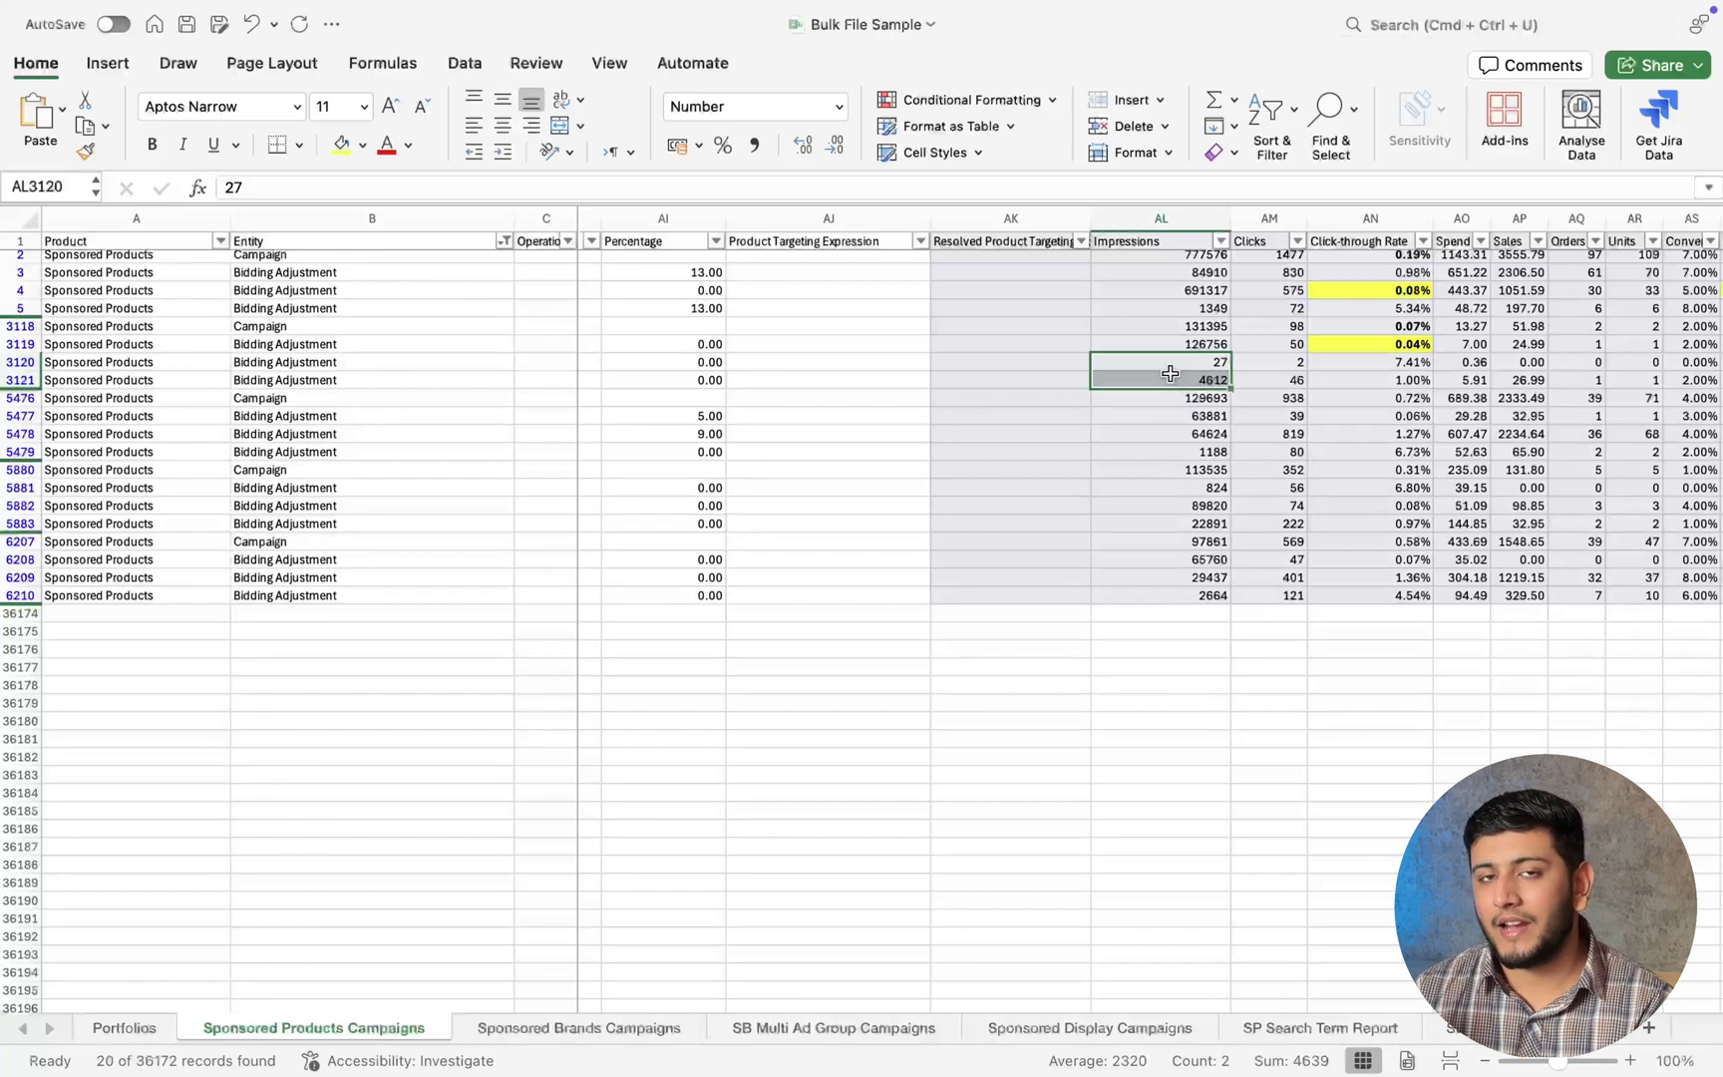
Examine the remaining metrics of Campaign Name 10's Placement Top row and check the ACOS of its Placement Product Page row.
{"action": "key", "text": "Right"}
{"action": "key", "text": "Right"}
{"action": "key", "text": "Right"}
{"action": "key", "text": "Right"}
{"action": "key", "text": "Right"}
{"action": "key", "text": "Right"}
{"action": "key", "text": "Right"}
{"action": "key", "text": "Right"}
{"action": "key", "text": "Right"}
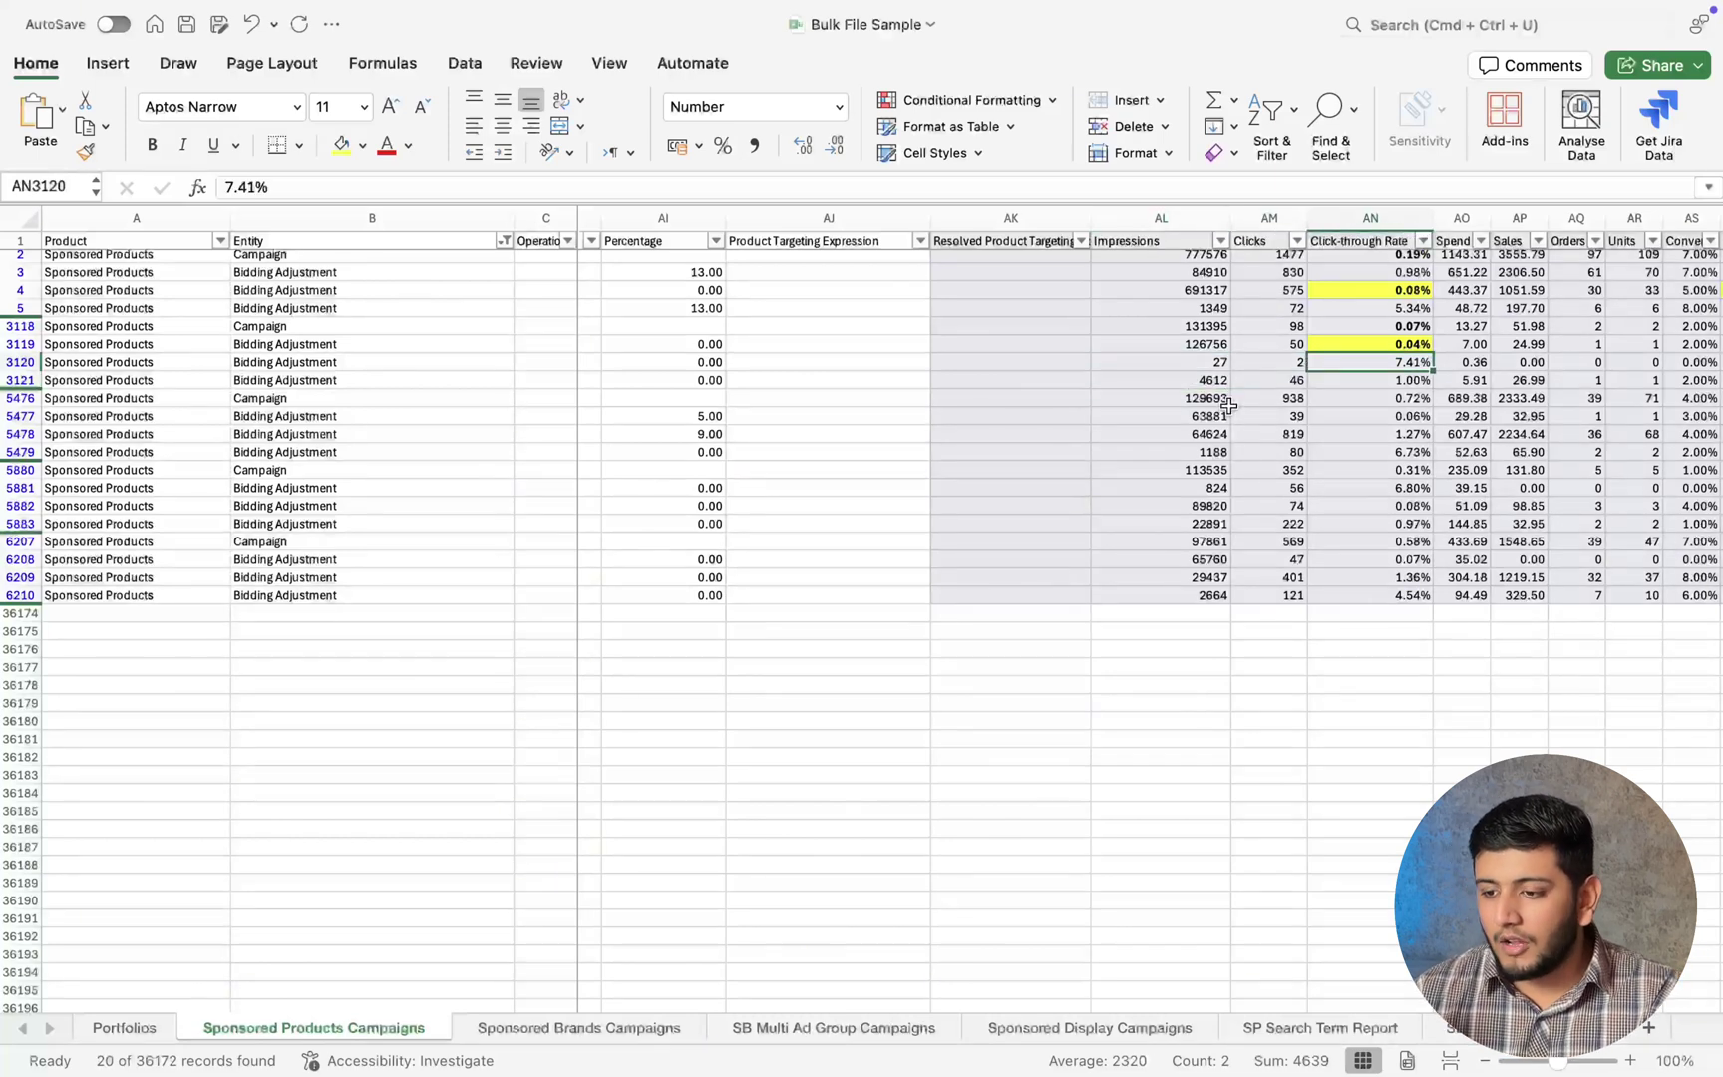
{"action": "key", "text": "Right"}
{"action": "key", "text": "Right"}
{"action": "key", "text": "Right"}
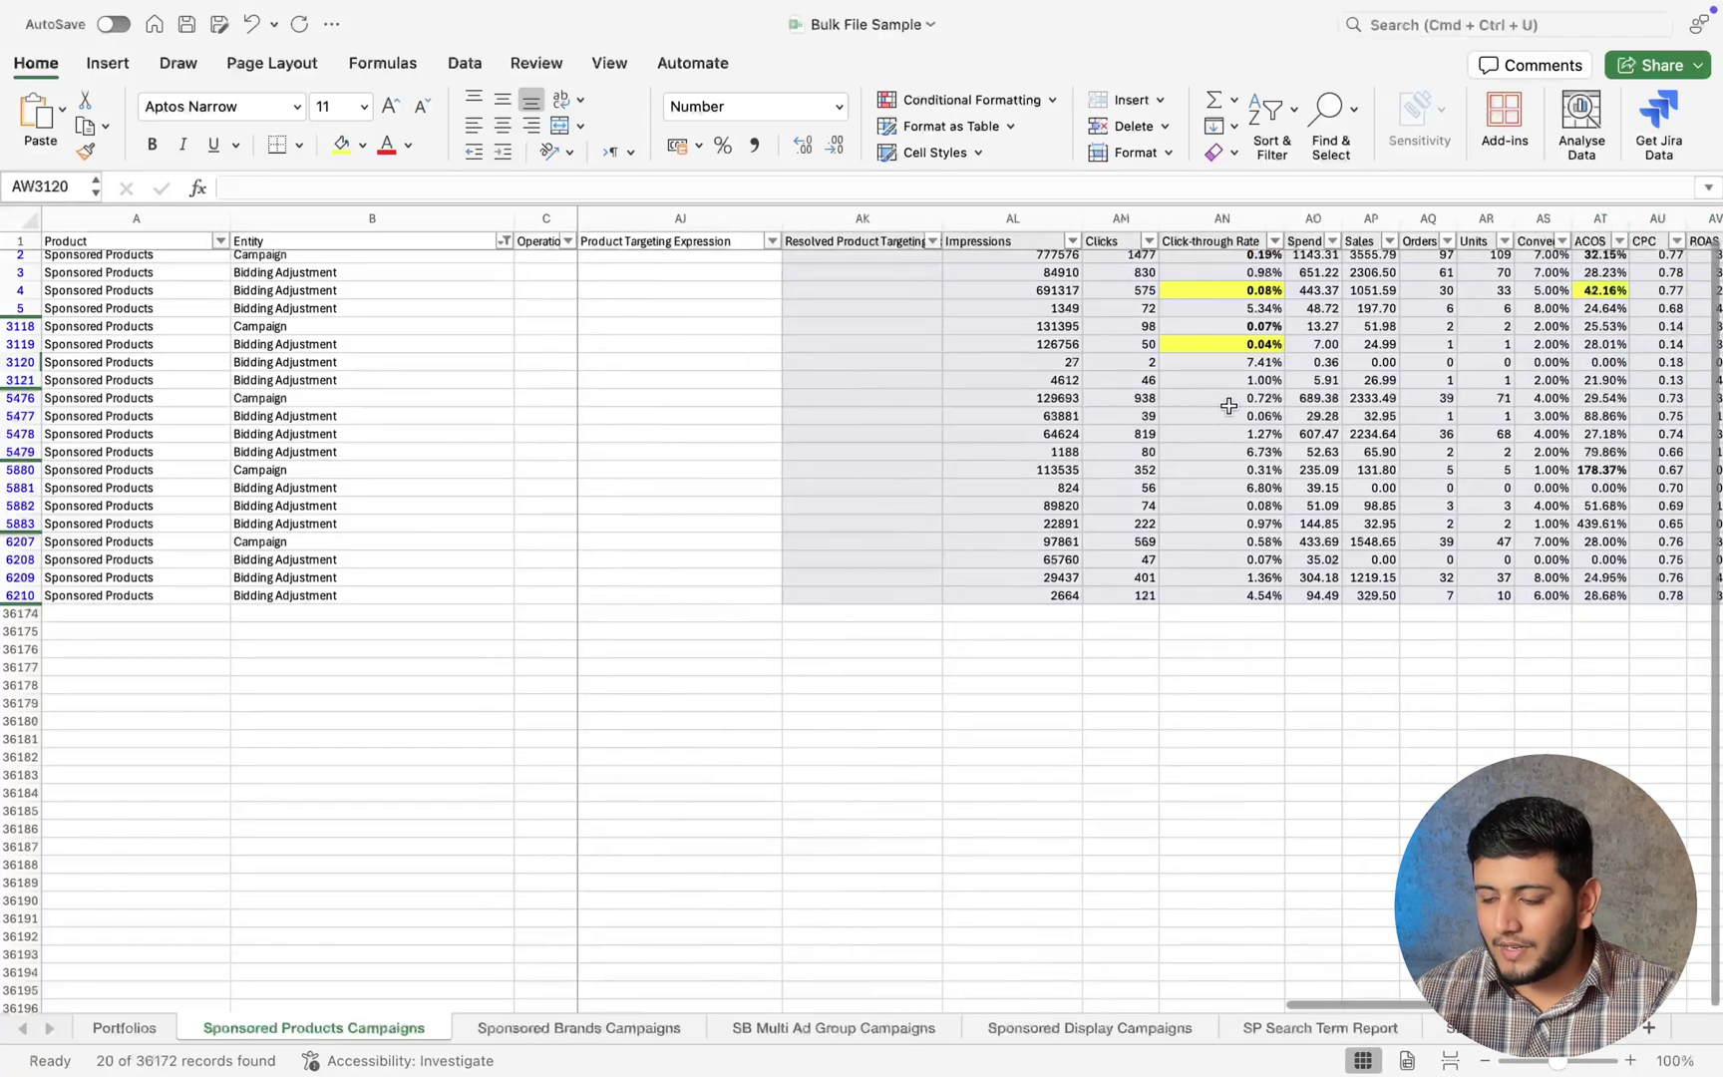
{"action": "key", "text": "Left"}
{"action": "key", "text": "Left"}
{"action": "key", "text": "Left"}
{"action": "key", "text": "Left"}
{"action": "key", "text": "Up"}
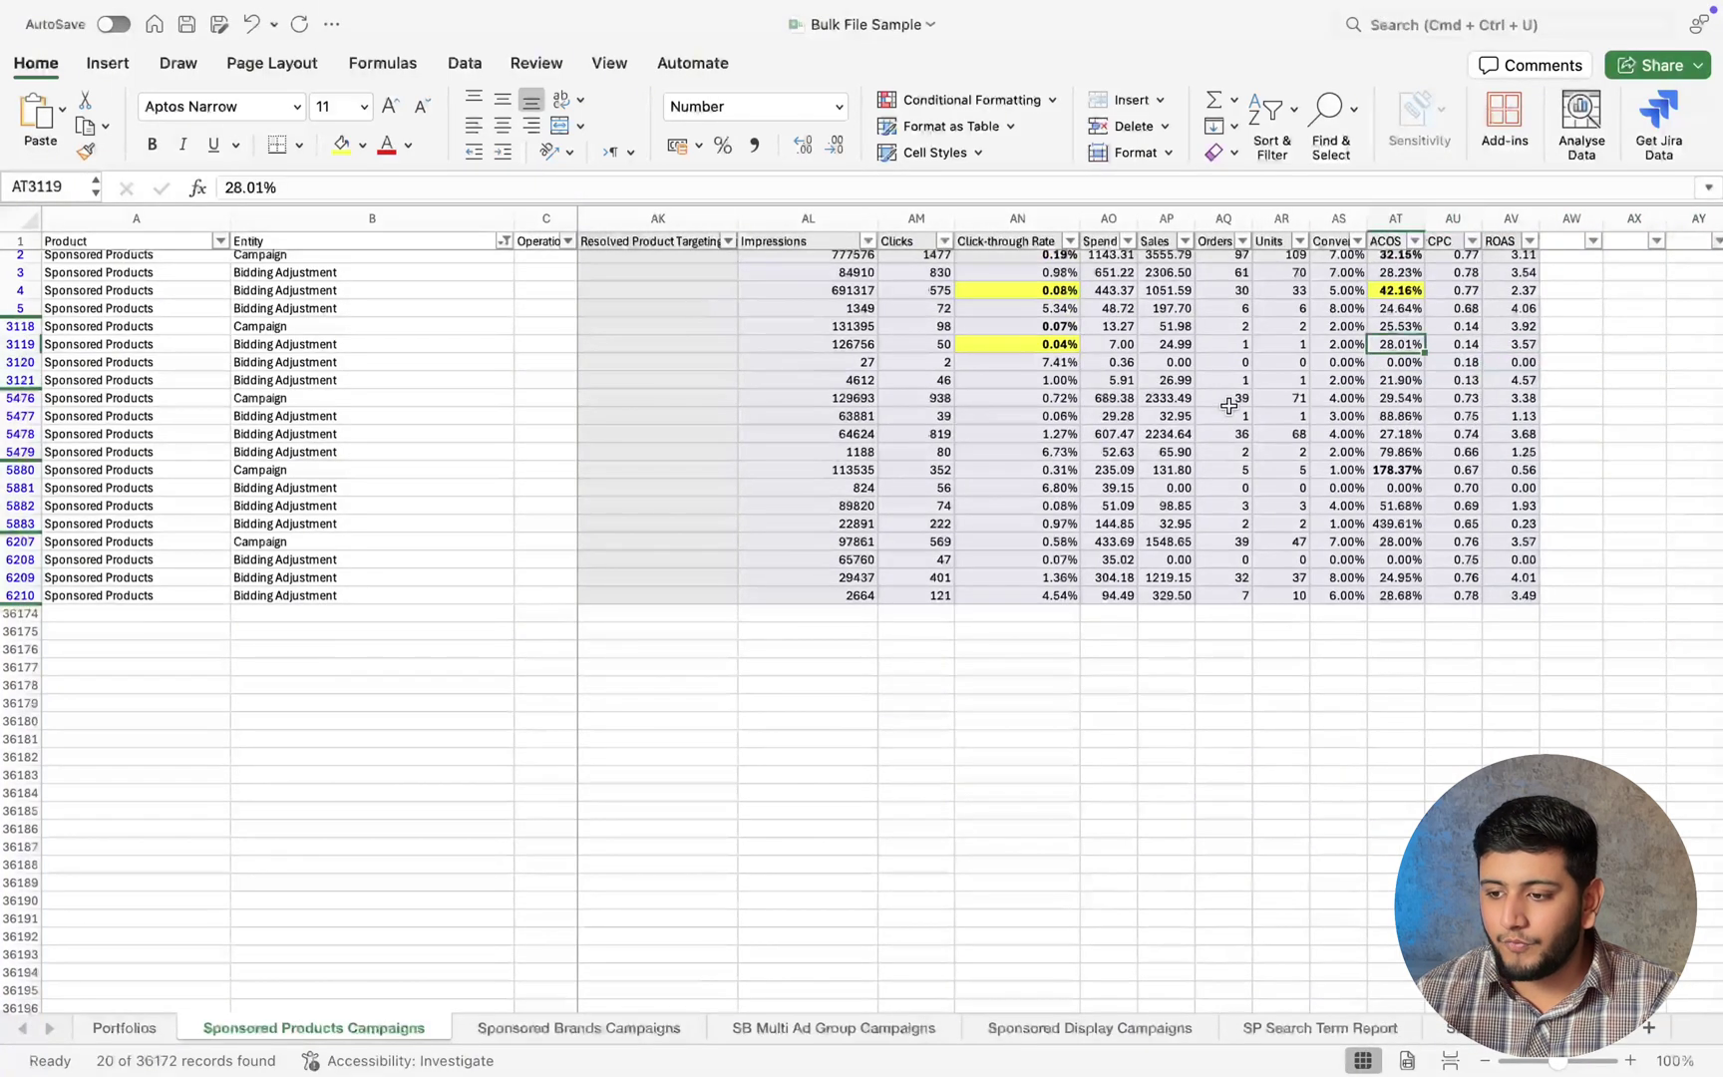
Check the ACOS of Campaign Name 10's Placement Top and Placement Rest Of Search rows, then the latter's remaining metrics back to Clicks.
{"action": "key", "text": "Down"}
{"action": "key", "text": "Down"}
{"action": "key", "text": "Up"}
{"action": "key", "text": "Down"}
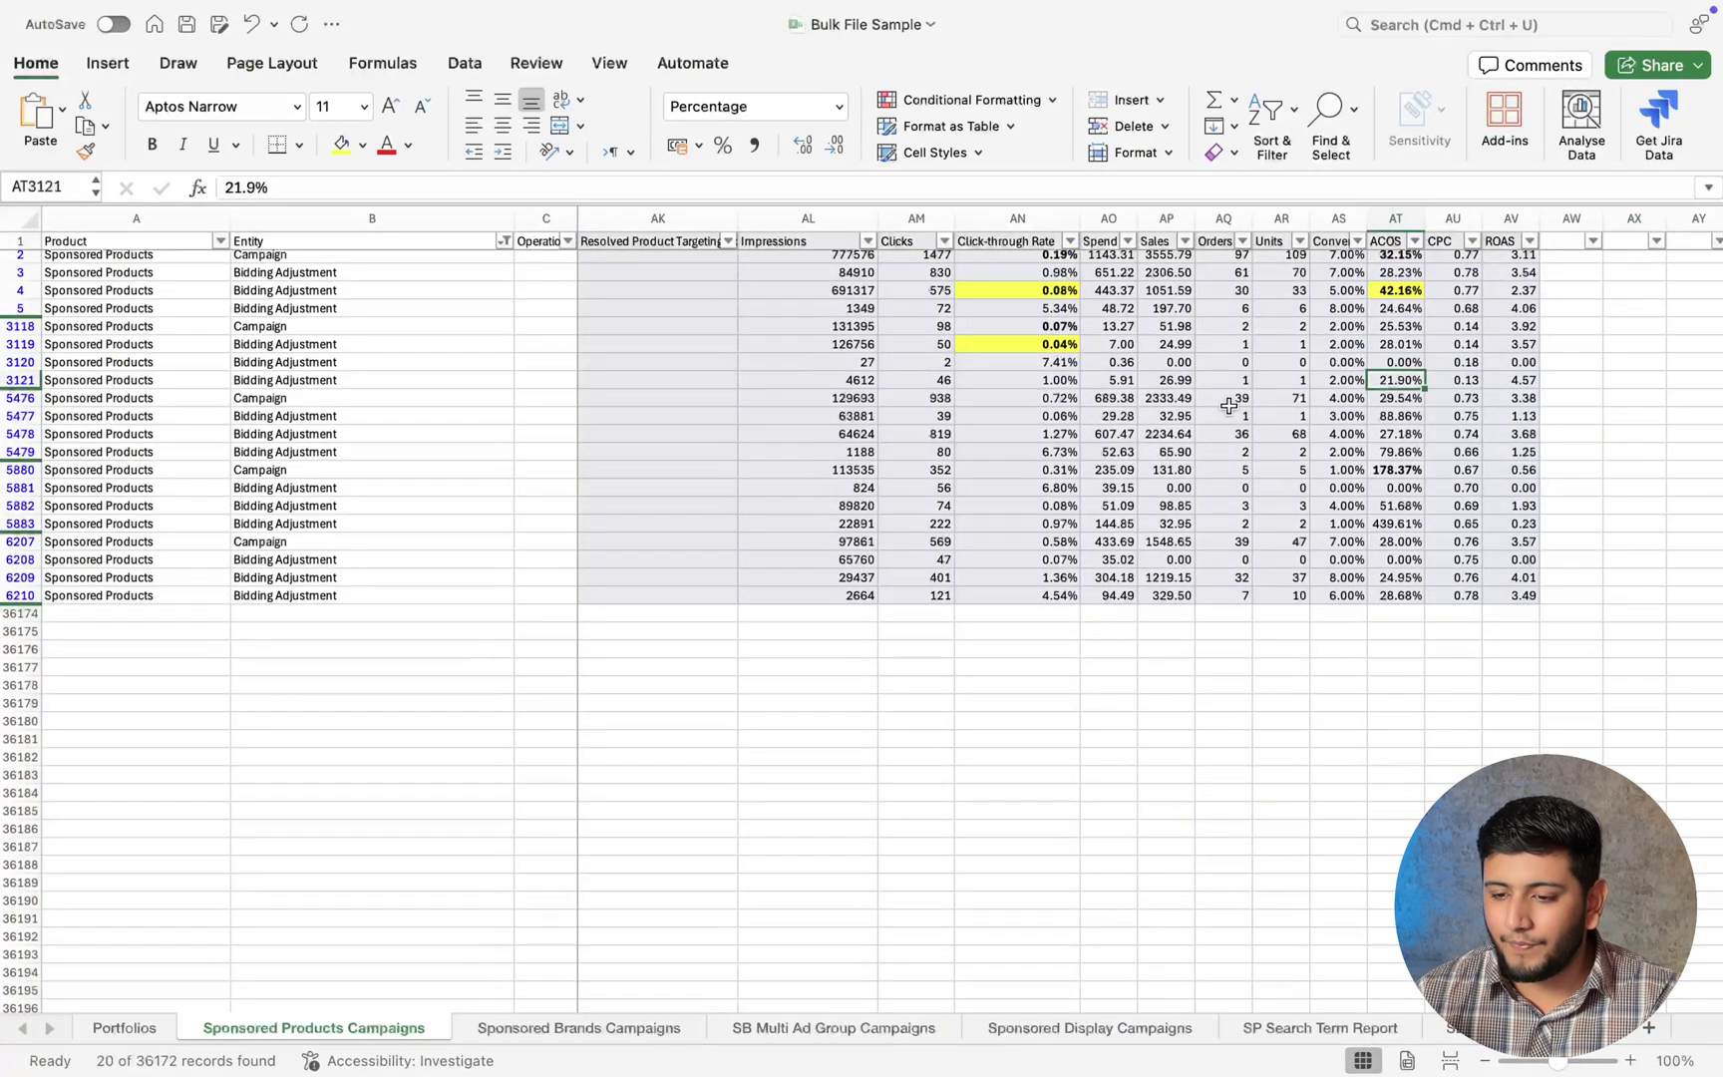
{"action": "key", "text": "Left"}
{"action": "key", "text": "Left"}
{"action": "key", "text": "Left"}
{"action": "key", "text": "Left"}
{"action": "key", "text": "Left"}
{"action": "key", "text": "Left"}
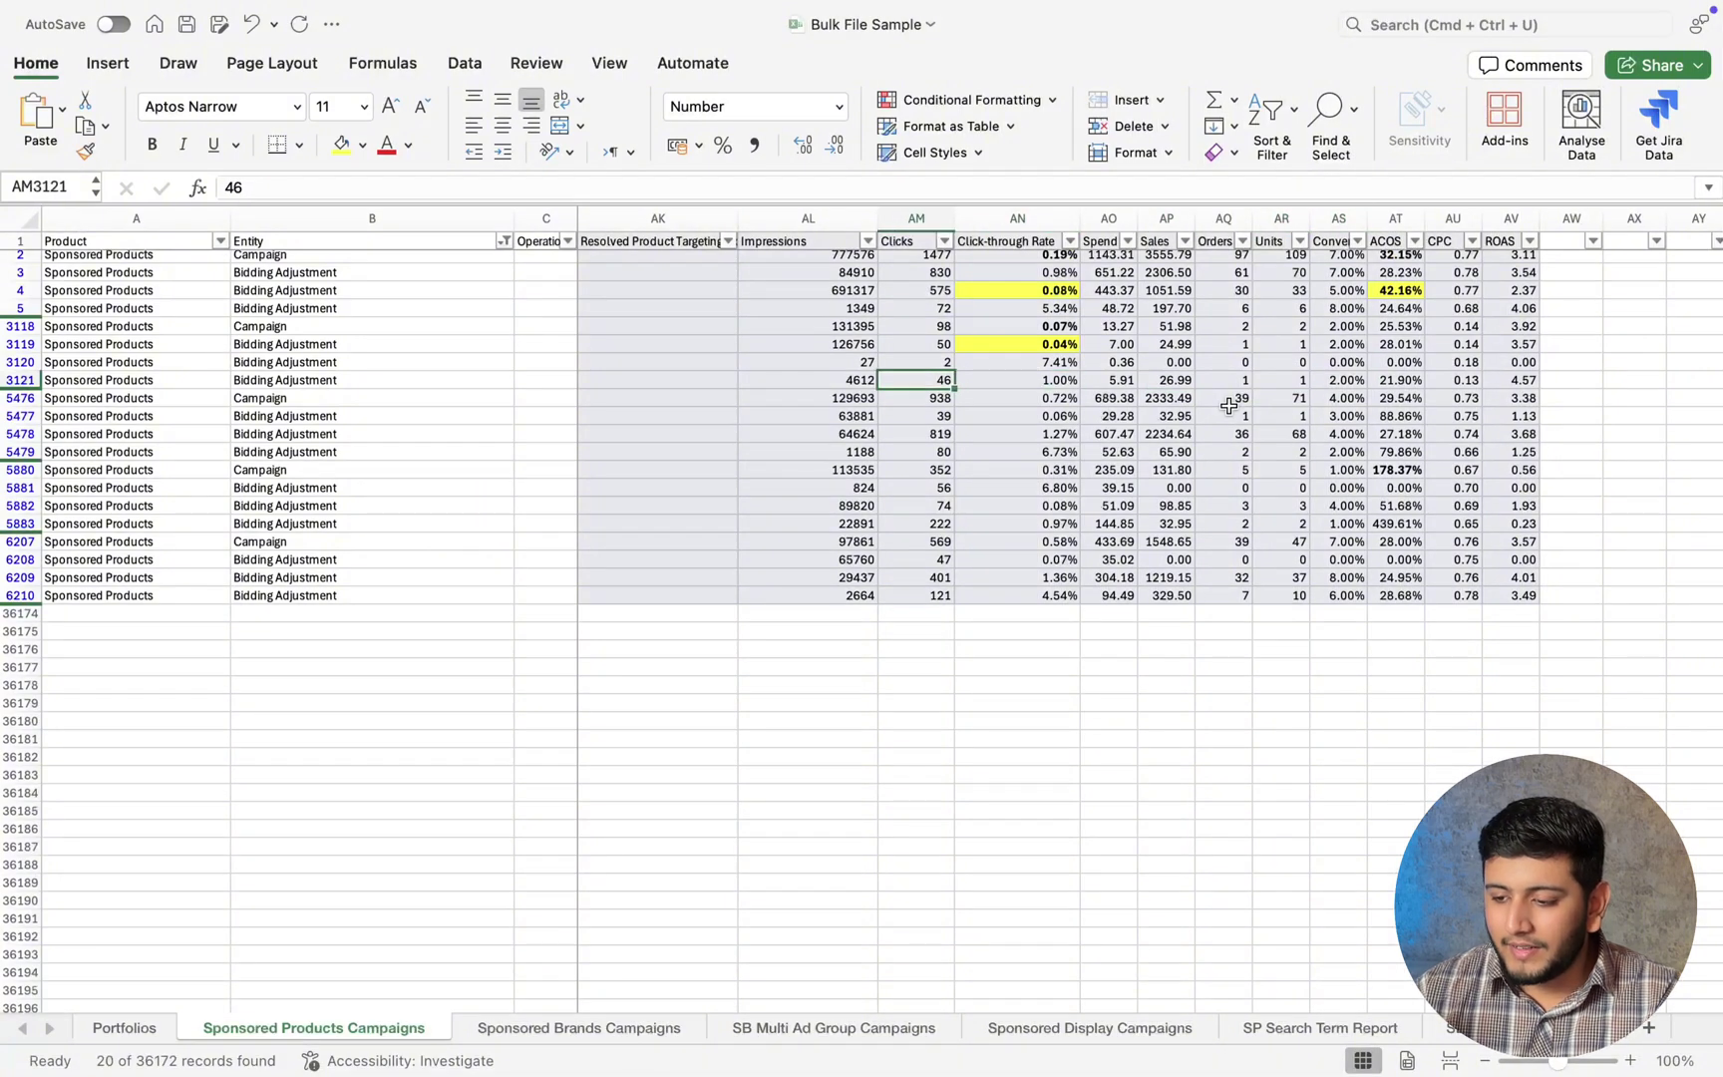
Examine the ACOS and click-through rate of the campaign in row 5880 and locate its placement rows.
{"action": "left_click", "coordinate": [1400, 469]}
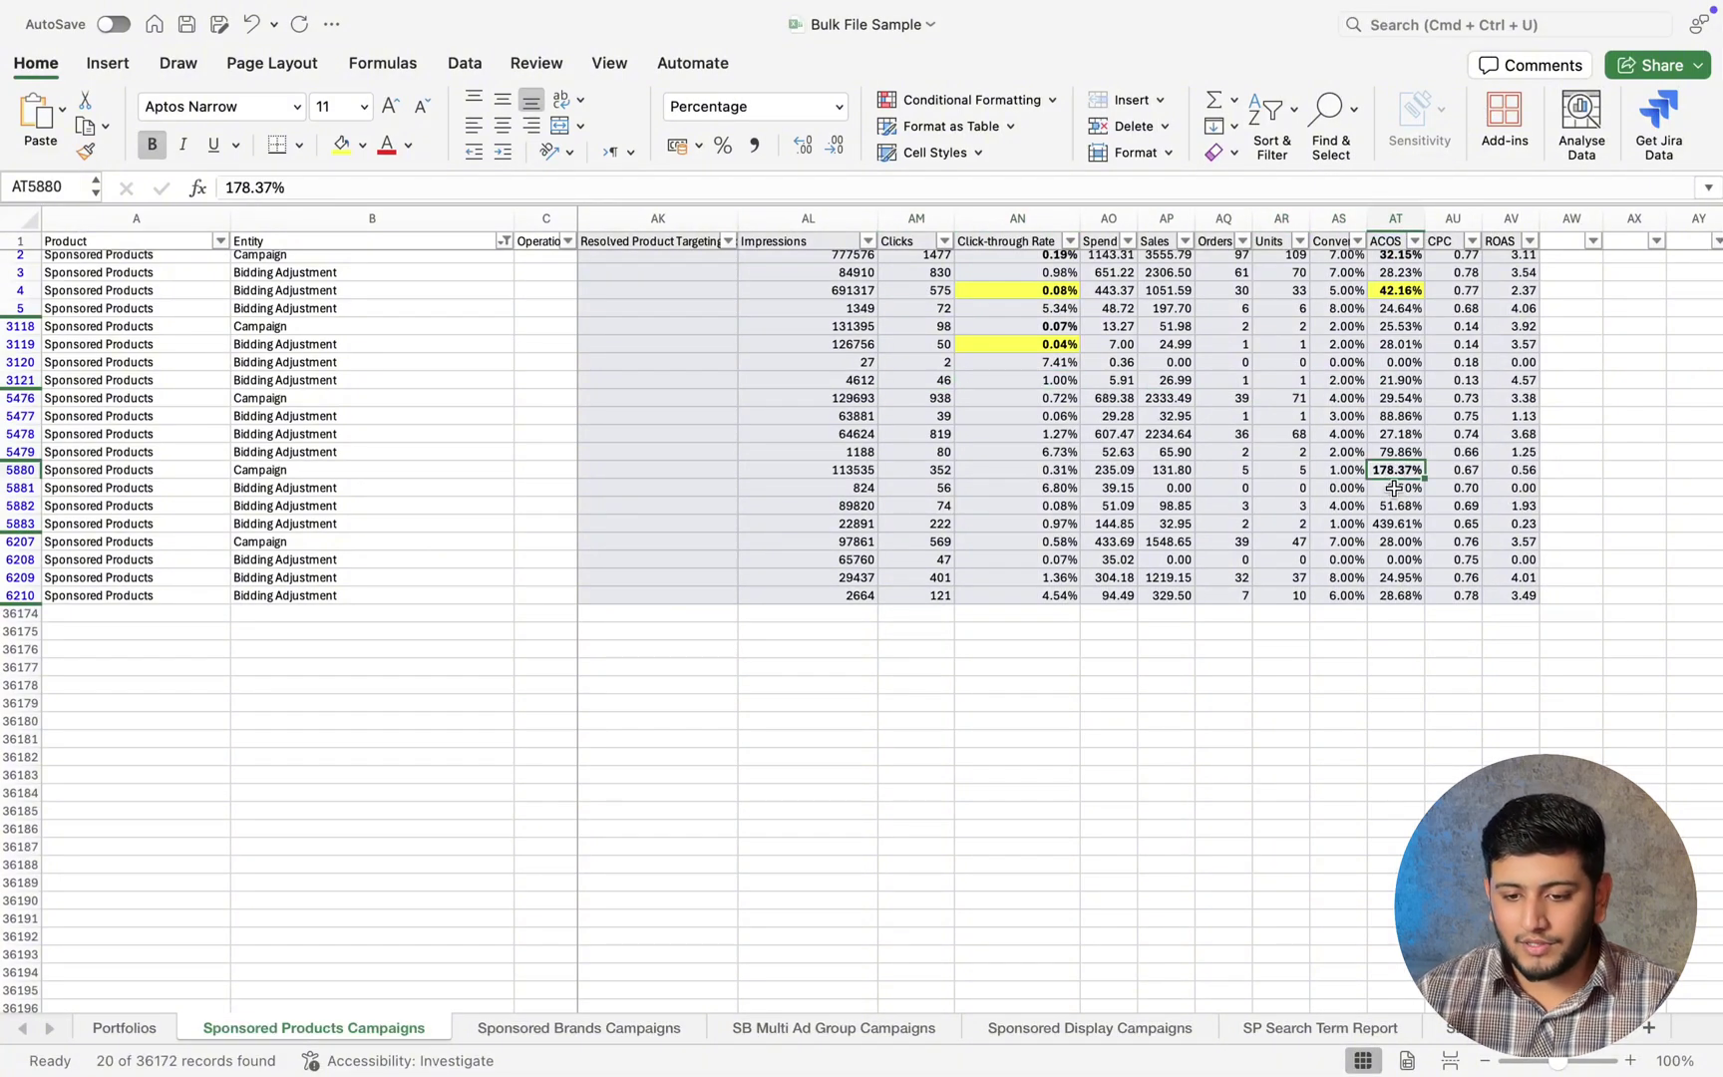
{"action": "key", "text": "Left"}
{"action": "key", "text": "Left"}
{"action": "key", "text": "Left"}
{"action": "key", "text": "Left"}
{"action": "key", "text": "Left"}
{"action": "key", "text": "Left"}
{"action": "key", "text": "Left"}
{"action": "key", "text": "Left"}
{"action": "key", "text": "Left"}
{"action": "key", "text": "Left"}
{"action": "key", "text": "Left"}
{"action": "key", "text": "Left"}
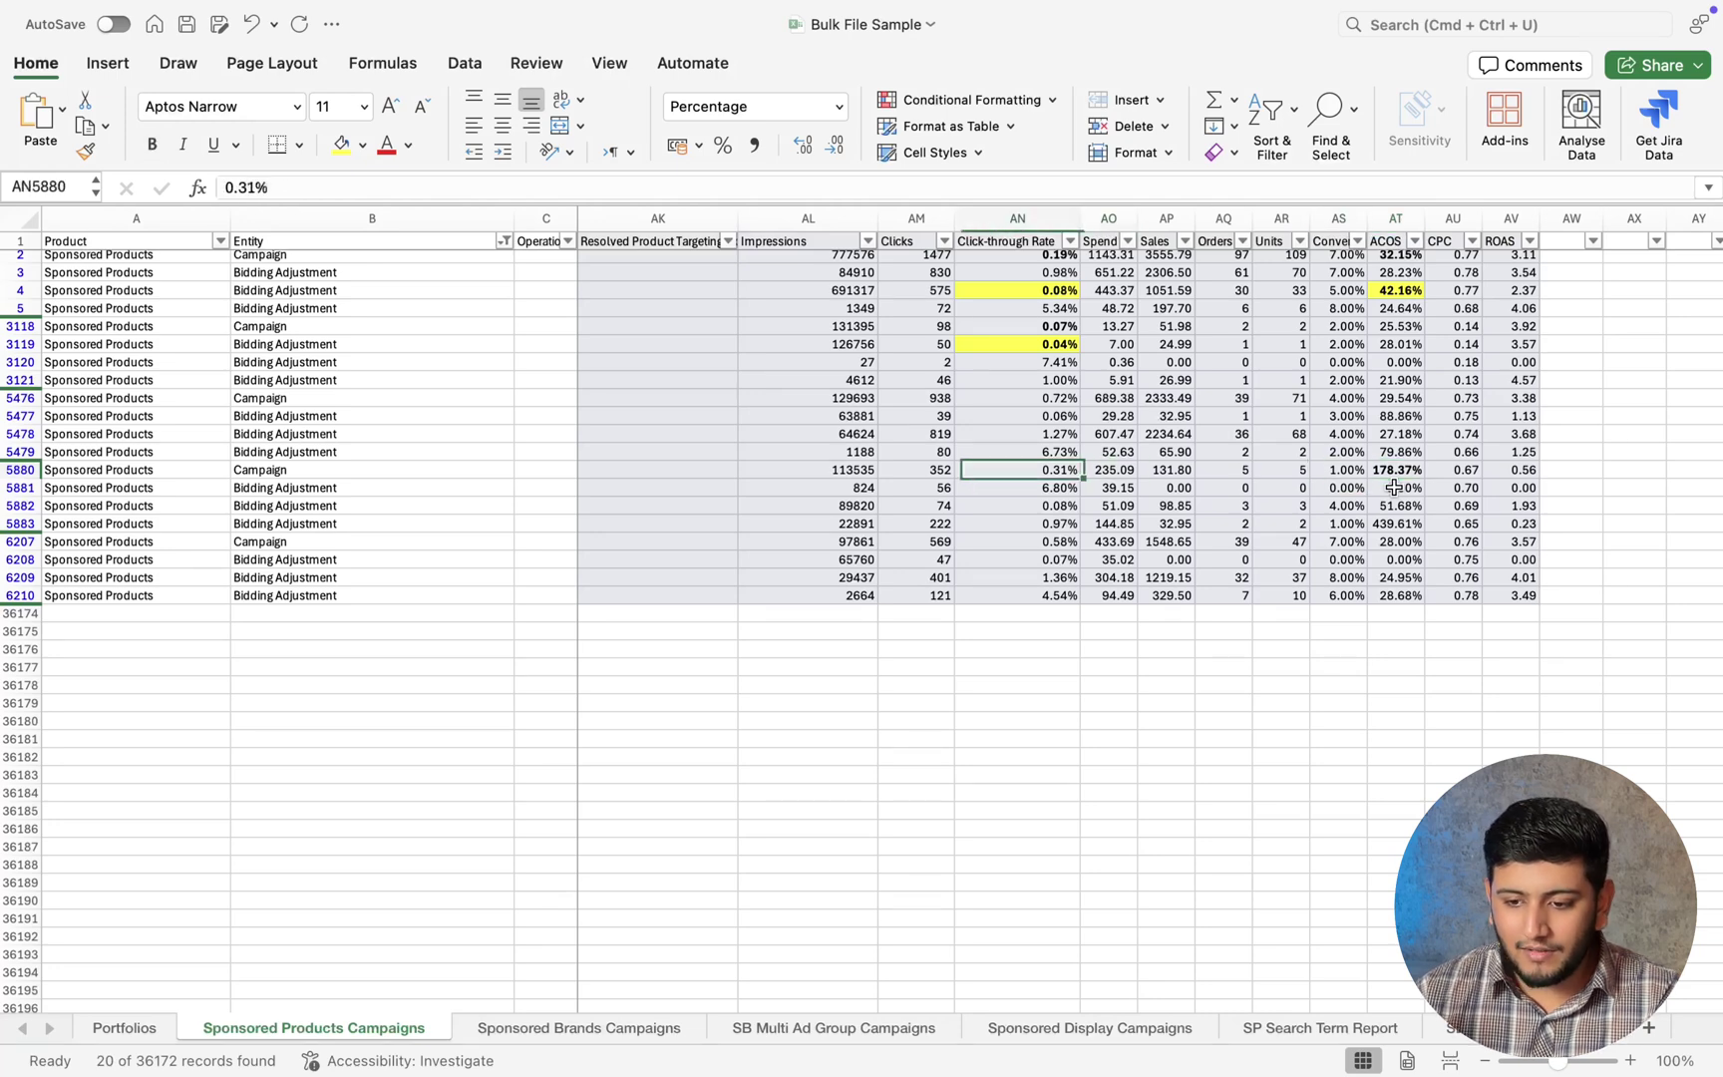
{"action": "key", "text": "Left"}
{"action": "key", "text": "Right"}
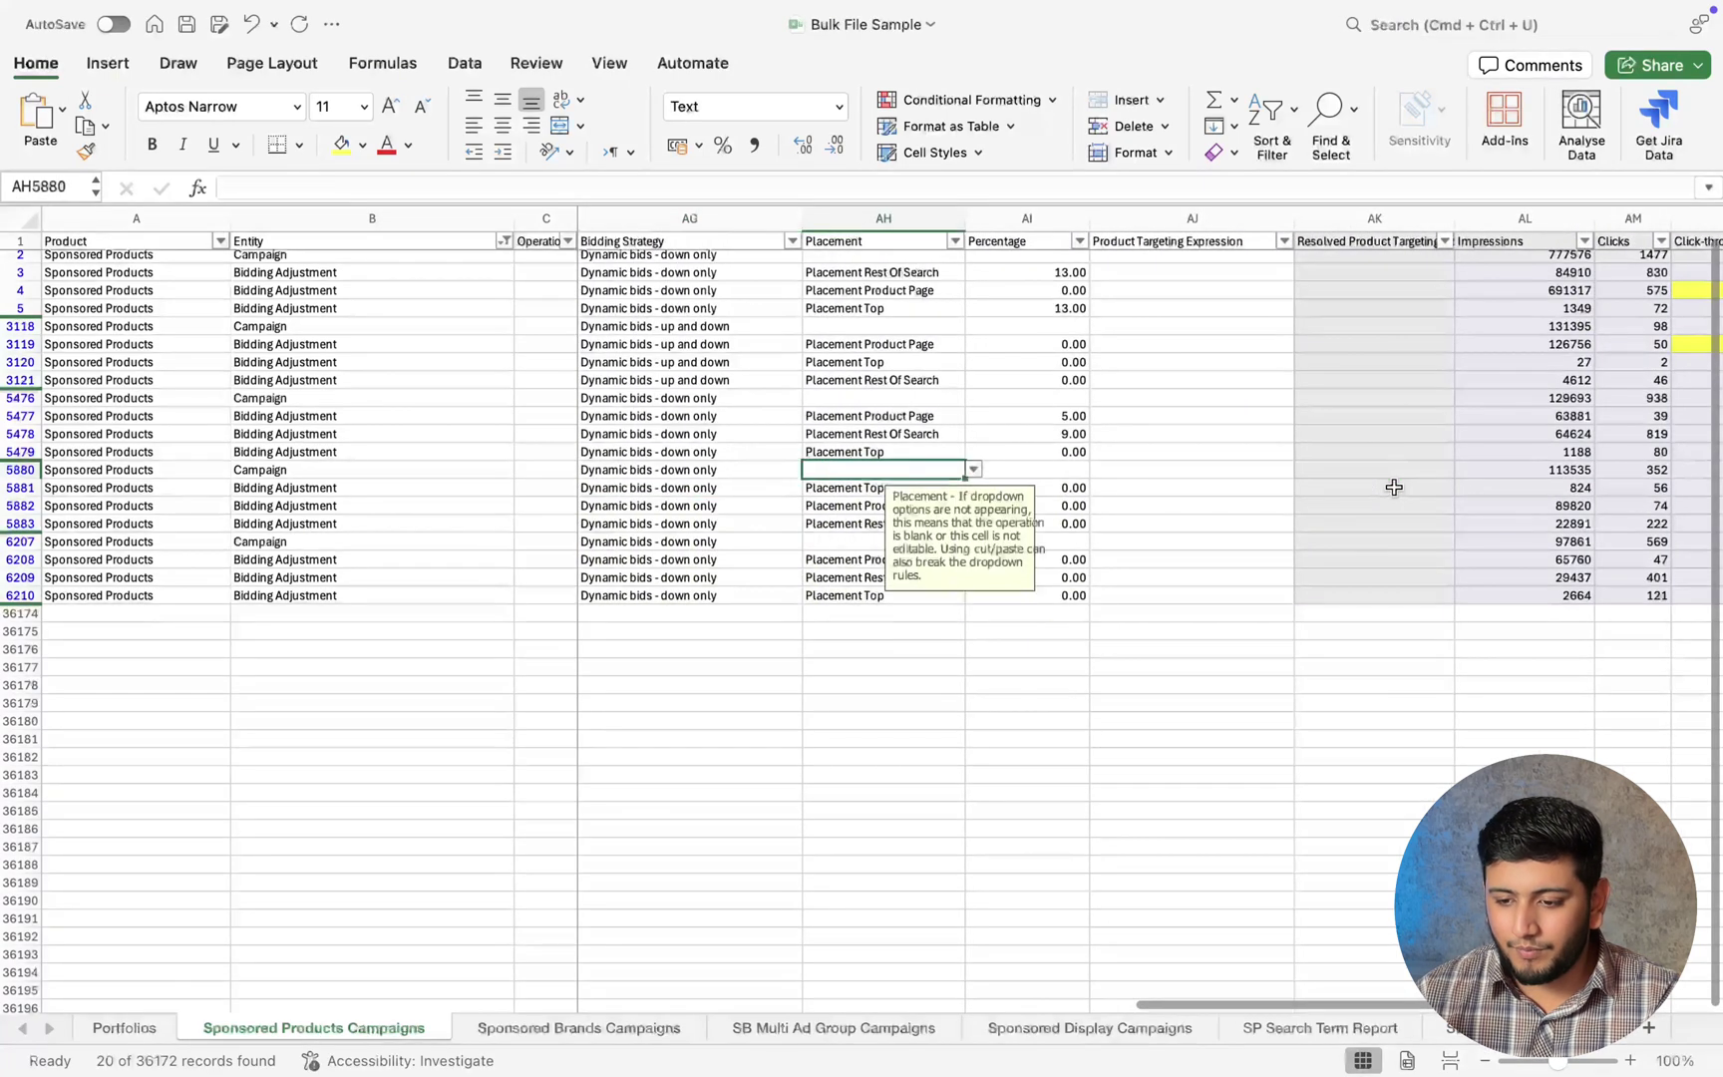
Examine the impressions, clicks, click-through rate and spend of the row 5880 campaign's Placement Product Page row.
{"action": "key", "text": "Down"}
{"action": "key", "text": "Down"}
{"action": "key", "text": "Right"}
{"action": "key", "text": "Right"}
{"action": "key", "text": "Right"}
{"action": "key", "text": "Right"}
{"action": "key", "text": "Right"}
{"action": "key", "text": "Right"}
{"action": "key", "text": "Right"}
{"action": "key", "text": "Right"}
{"action": "key", "text": "Right"}
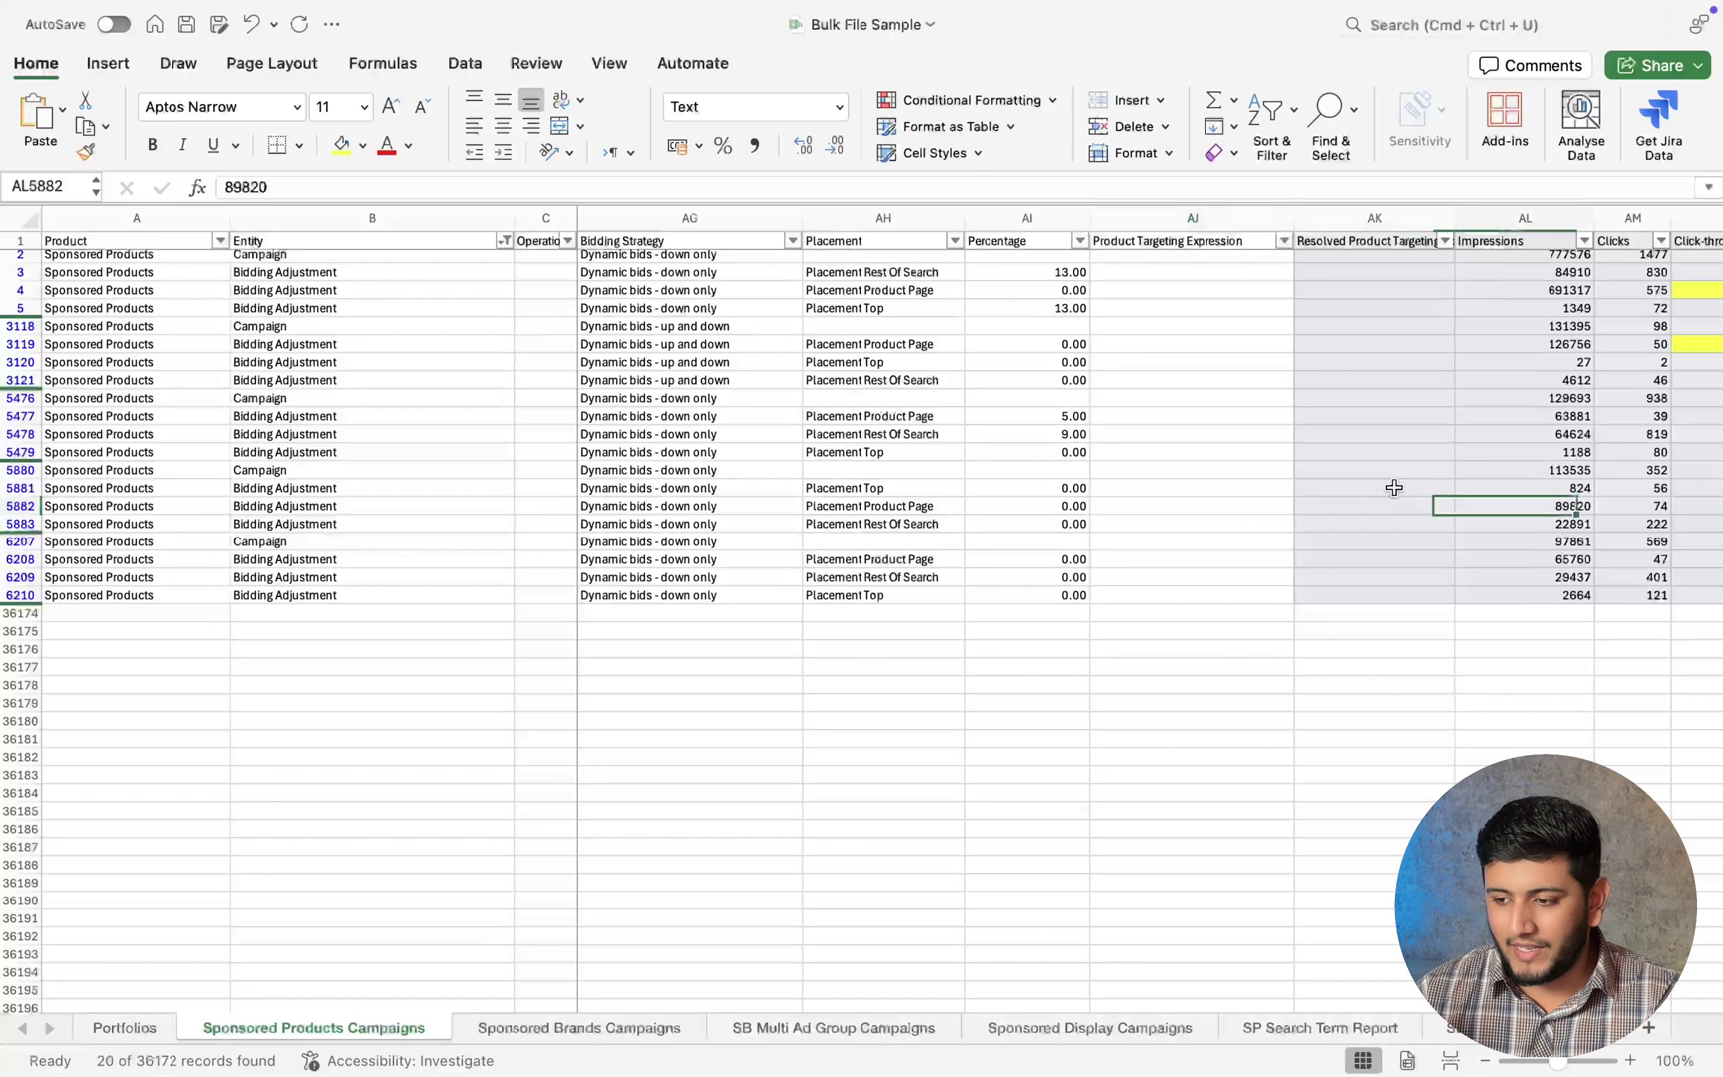
{"action": "key", "text": "Right"}
{"action": "key", "text": "Right"}
{"action": "key", "text": "Right"}
{"action": "key", "text": "Left"}
{"action": "key", "text": "Left"}
{"action": "key", "text": "Left"}
{"action": "key", "text": "Left"}
{"action": "key", "text": "Left"}
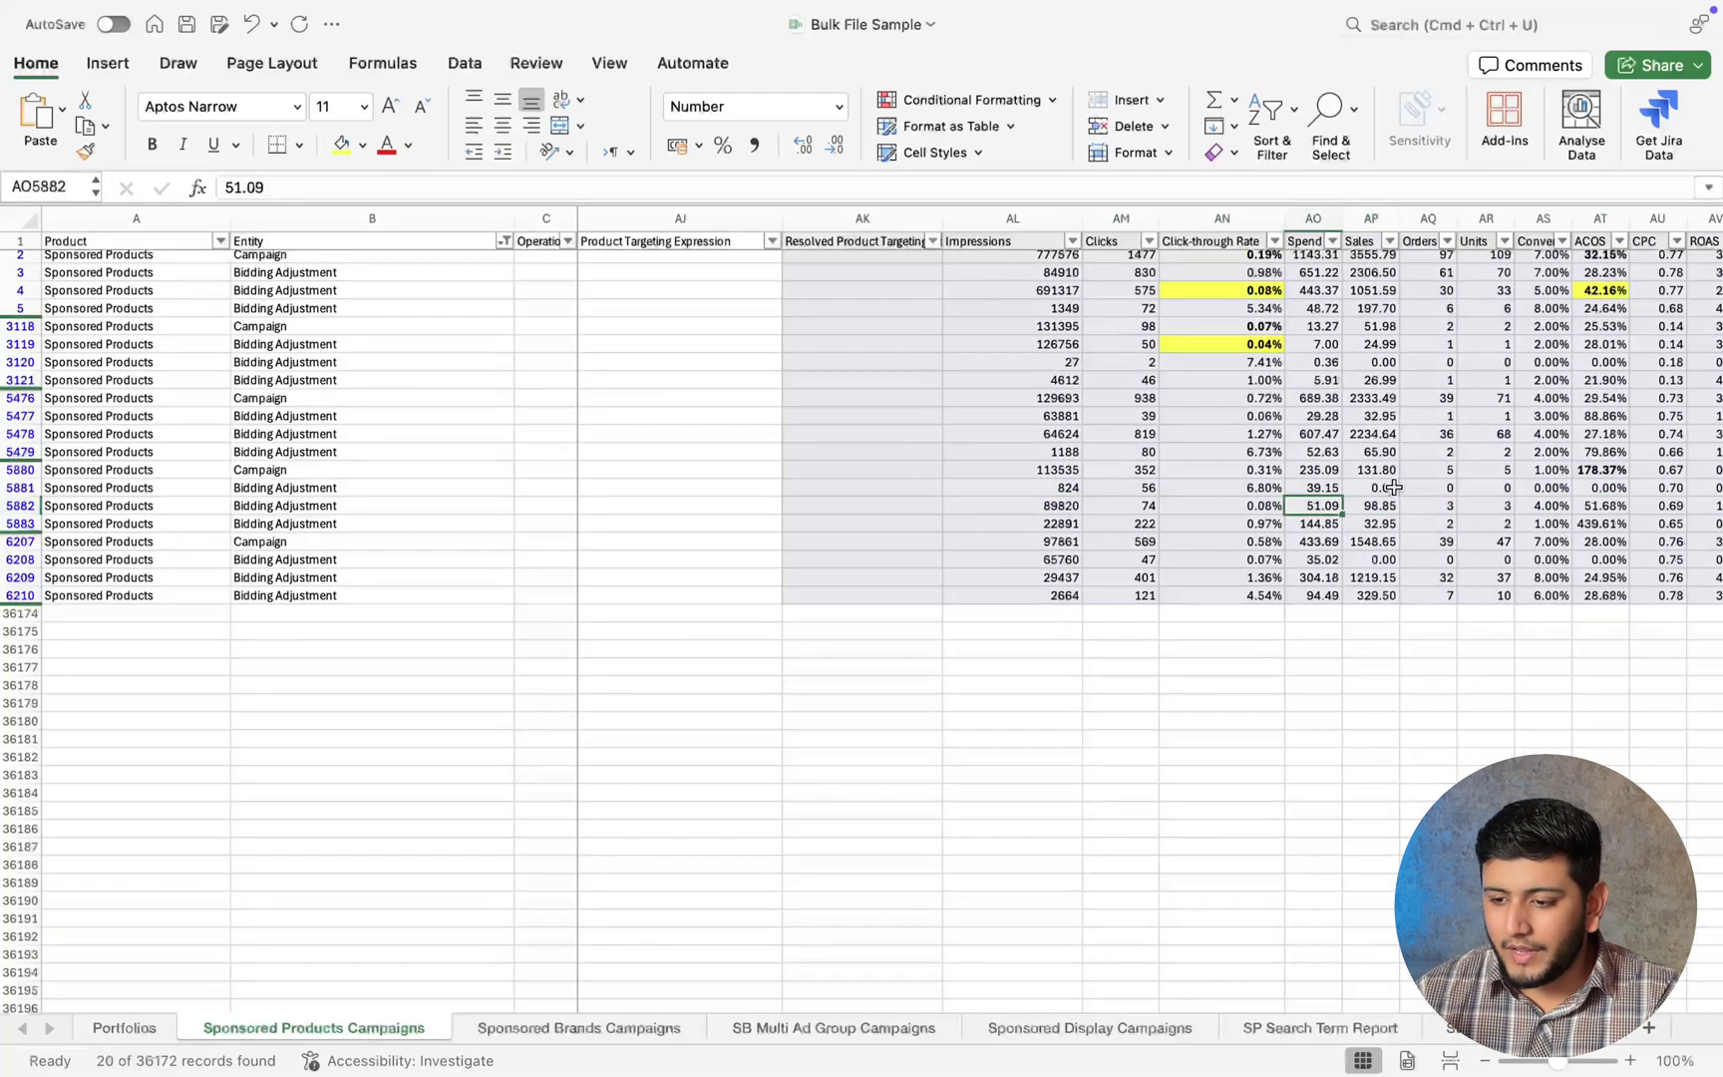
Check the row 5880 campaign's total impressions and return to its Placement column.
{"action": "key", "text": "Left"}
{"action": "key", "text": "Left"}
{"action": "key", "text": "Up"}
{"action": "key", "text": "Up"}
{"action": "key", "text": "Left"}
{"action": "key", "text": "Left"}
{"action": "key", "text": "Left"}
{"action": "key", "text": "Left"}
{"action": "key", "text": "Left"}
{"action": "key", "text": "Left"}
{"action": "key", "text": "Left"}
{"action": "key", "text": "Left"}
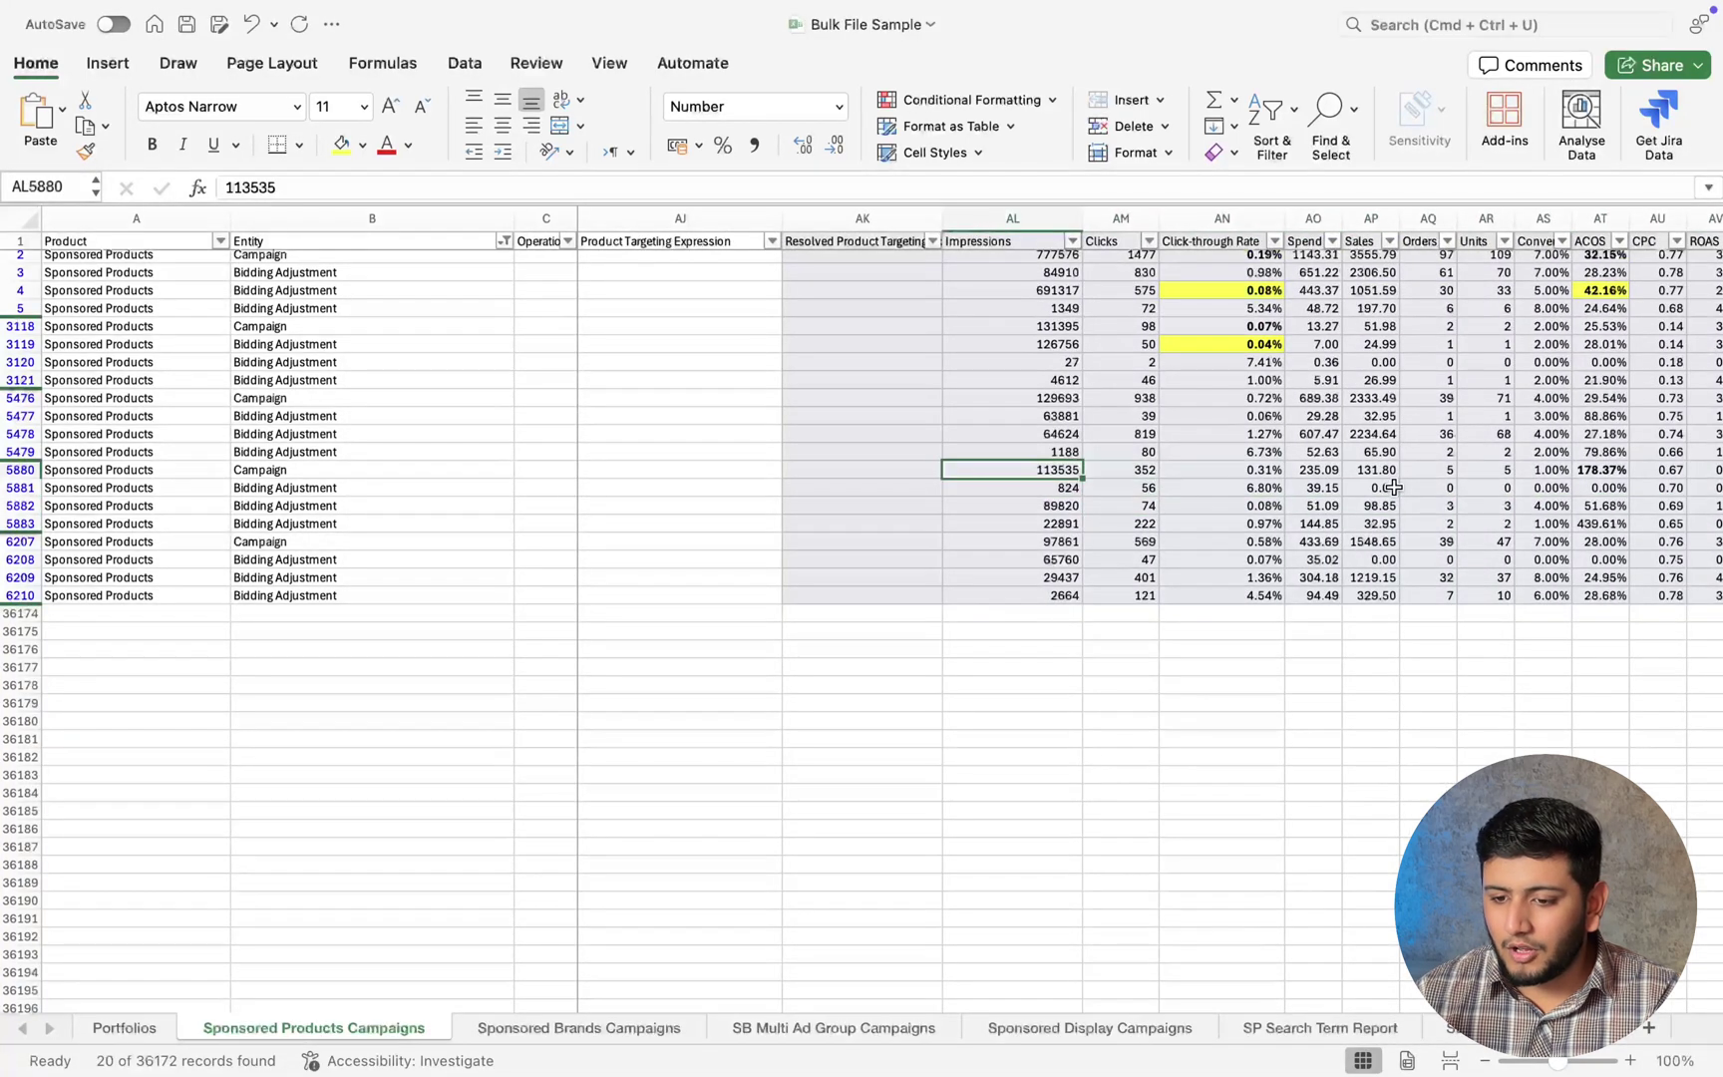
{"action": "key", "text": "Right"}
{"action": "key", "text": "Right"}
{"action": "key", "text": "Right"}
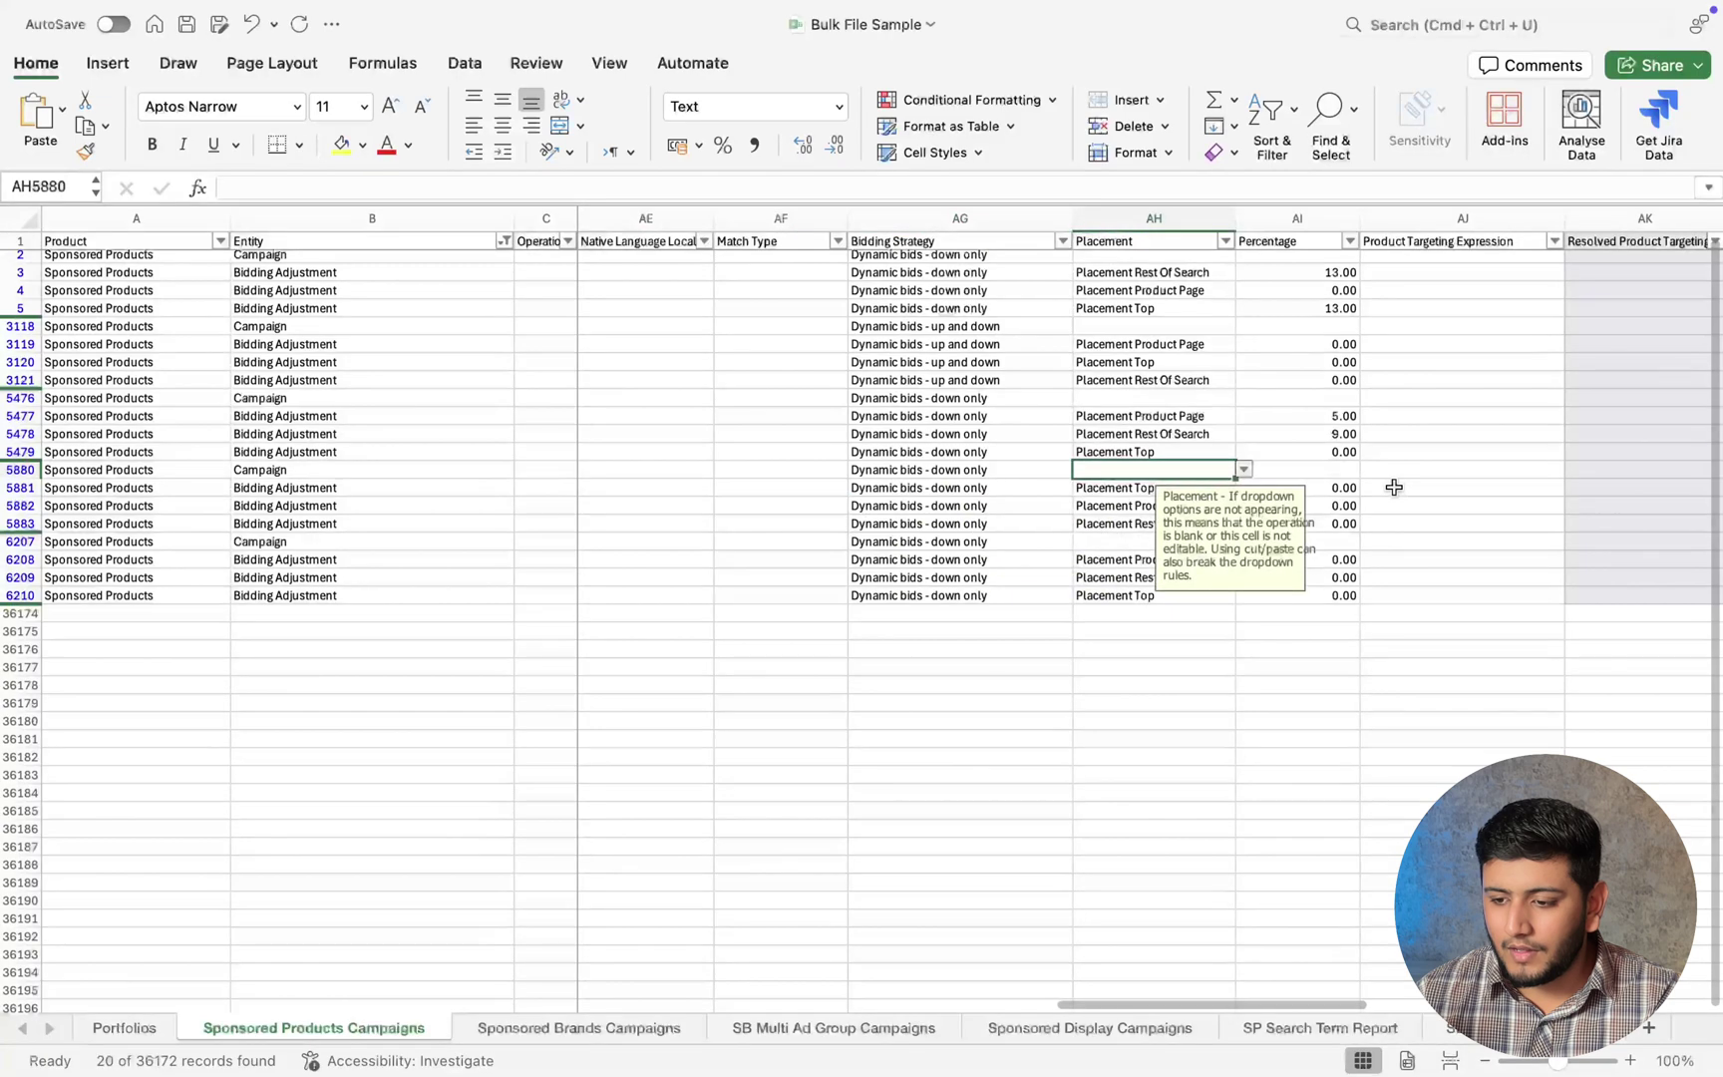
Compare the click-through rates and clicks of the row 5880 campaign's Placement Top and Placement Product Page rows.
{"action": "key", "text": "Down"}
{"action": "key", "text": "Right"}
{"action": "key", "text": "Right"}
{"action": "key", "text": "Right"}
{"action": "key", "text": "Right"}
{"action": "key", "text": "Right"}
{"action": "key", "text": "Right"}
{"action": "key", "text": "Down"}
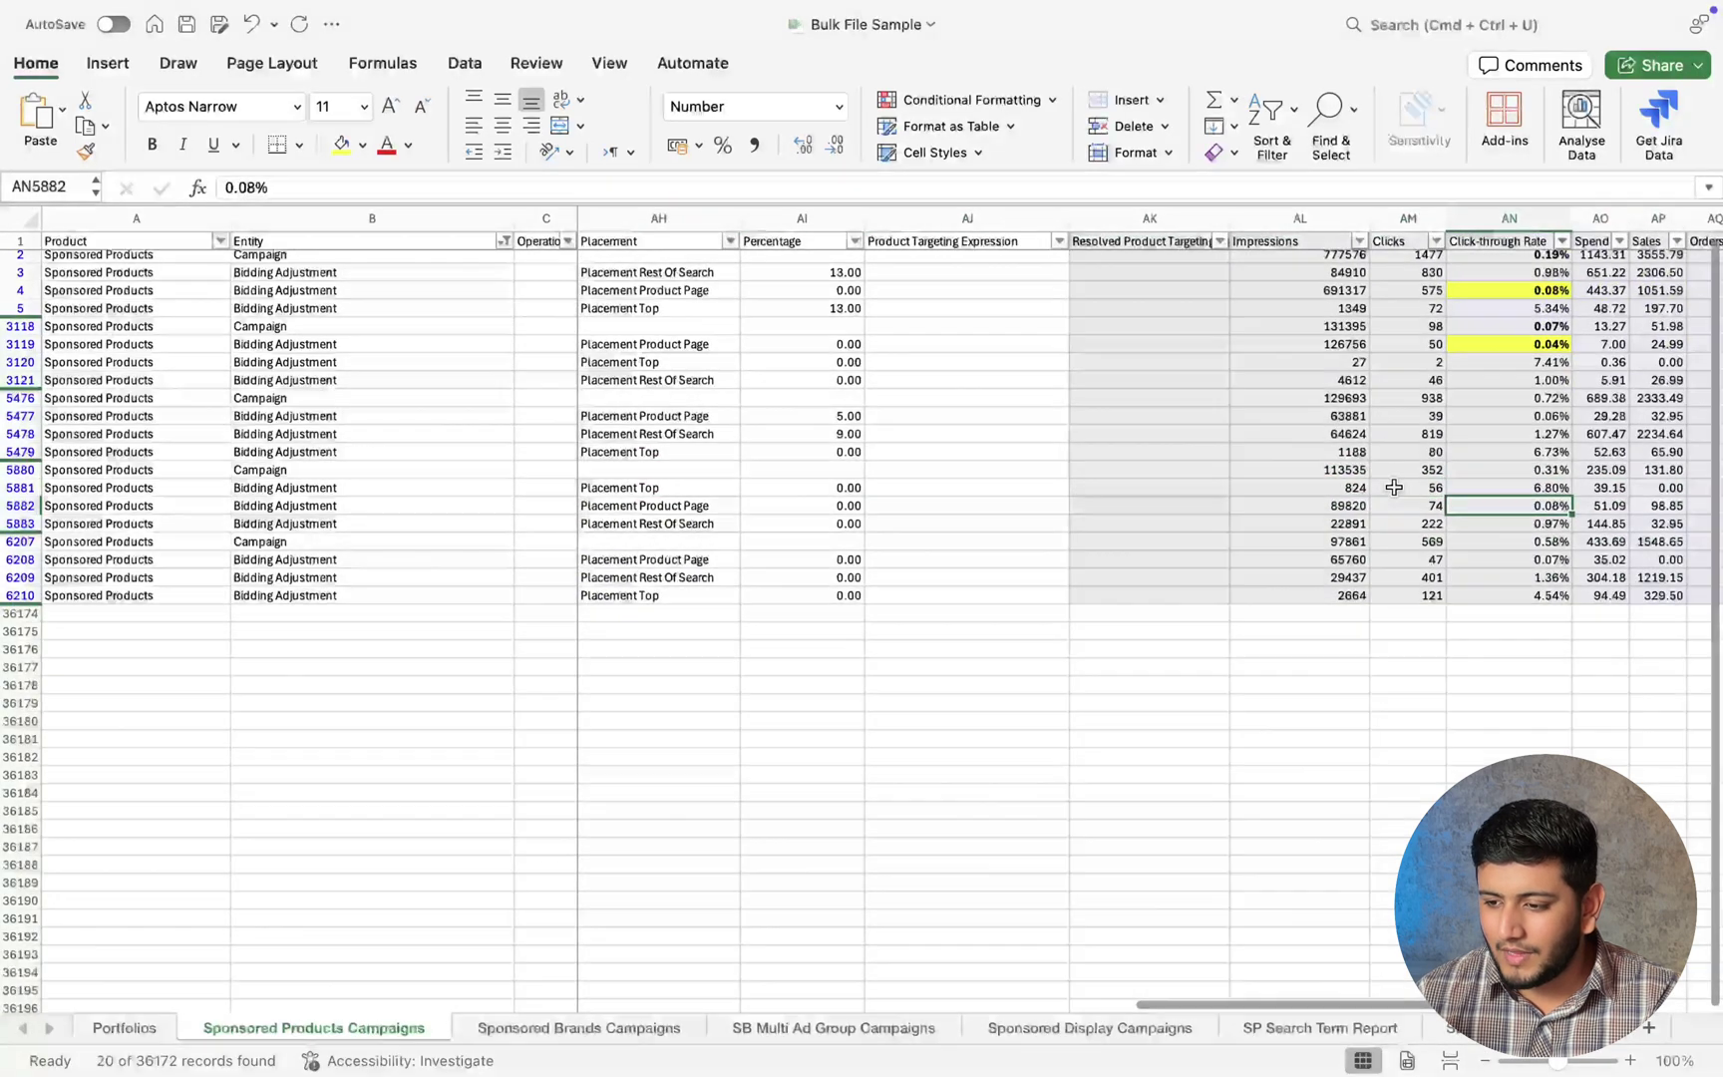
{"action": "key", "text": "Right"}
{"action": "key", "text": "Right"}
{"action": "key", "text": "Right"}
{"action": "key", "text": "Left"}
{"action": "key", "text": "Left"}
{"action": "key", "text": "Left"}
{"action": "key", "text": "Left"}
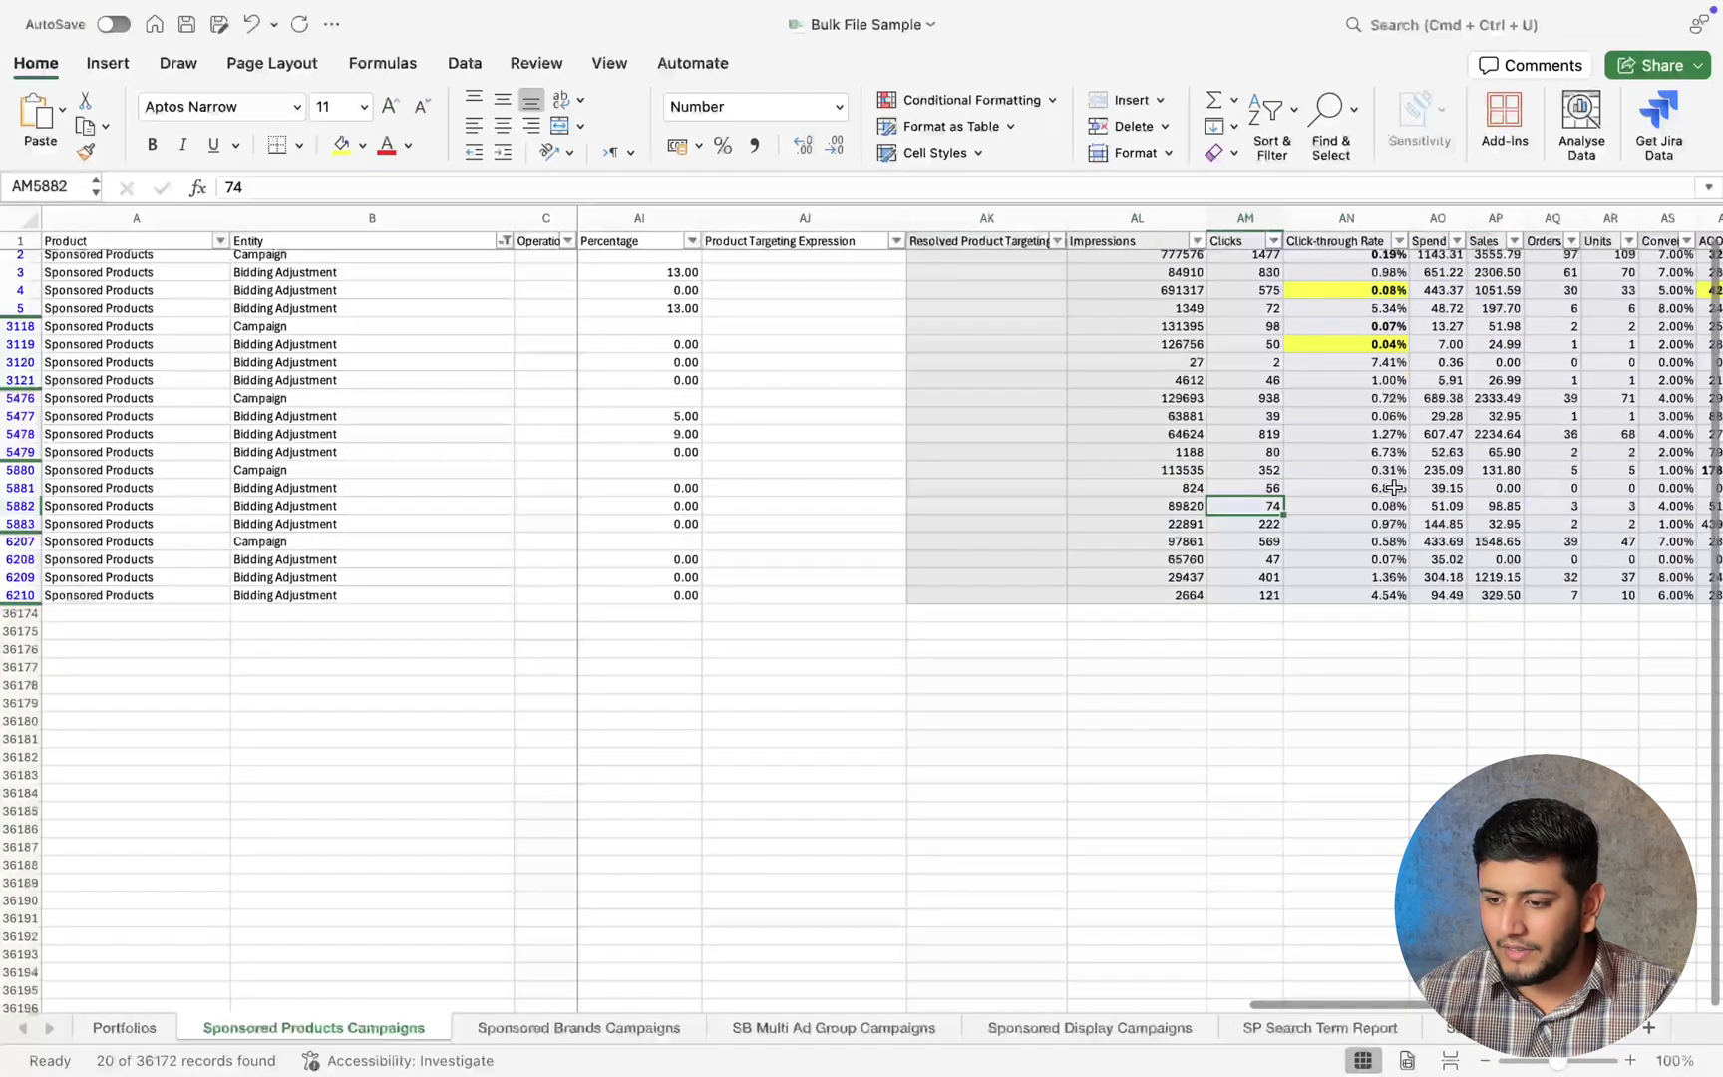
Examine the row 5880 campaign's Placement Rest Of Search row from its bidding strategy and clicks through to its ACOS.
{"action": "key", "text": "Down"}
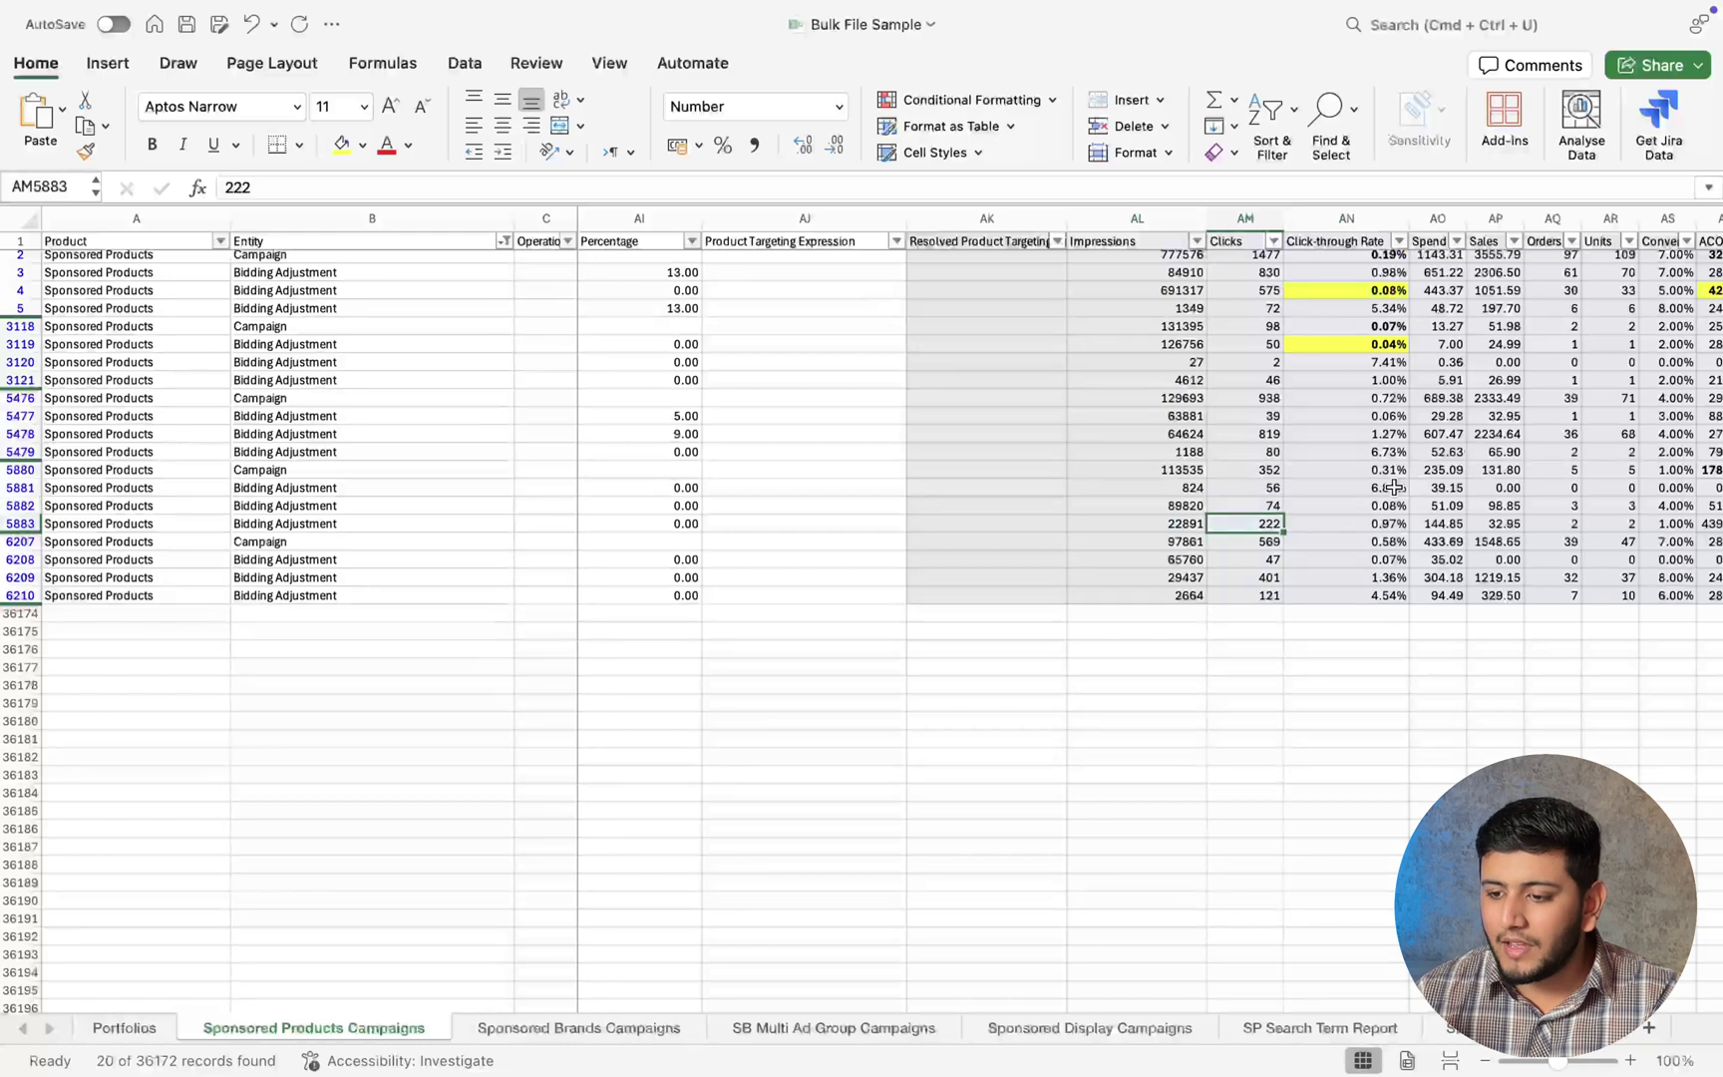
{"action": "key", "text": "Left"}
{"action": "key", "text": "Left"}
{"action": "key", "text": "Left"}
{"action": "key", "text": "Left"}
{"action": "key", "text": "Left"}
{"action": "key", "text": "Left"}
{"action": "key", "text": "Left"}
{"action": "key", "text": "Right"}
{"action": "key", "text": "Right"}
{"action": "key", "text": "Right"}
{"action": "key", "text": "Right"}
{"action": "key", "text": "Right"}
{"action": "key", "text": "Right"}
{"action": "key", "text": "Right"}
{"action": "key", "text": "Right"}
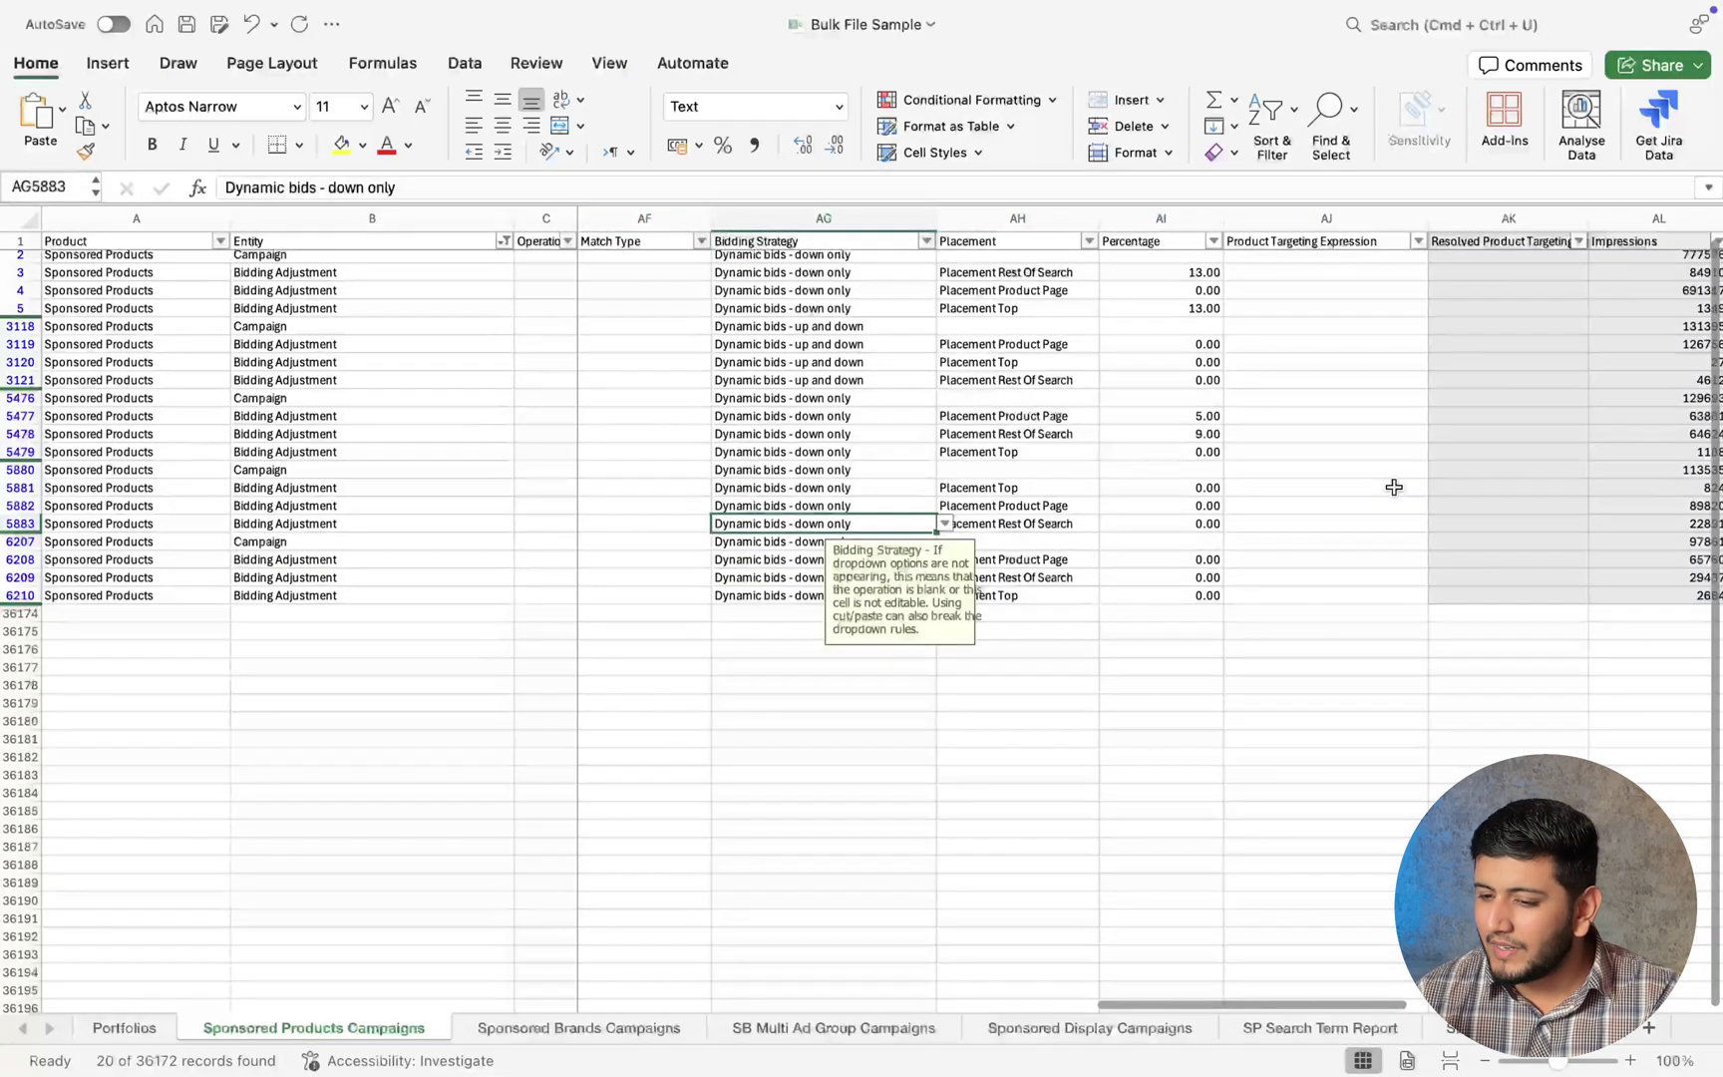
{"action": "key", "text": "Right"}
{"action": "key", "text": "Right"}
{"action": "key", "text": "Right"}
{"action": "key", "text": "Right"}
{"action": "key", "text": "Right"}
{"action": "key", "text": "Right"}
{"action": "key", "text": "Right"}
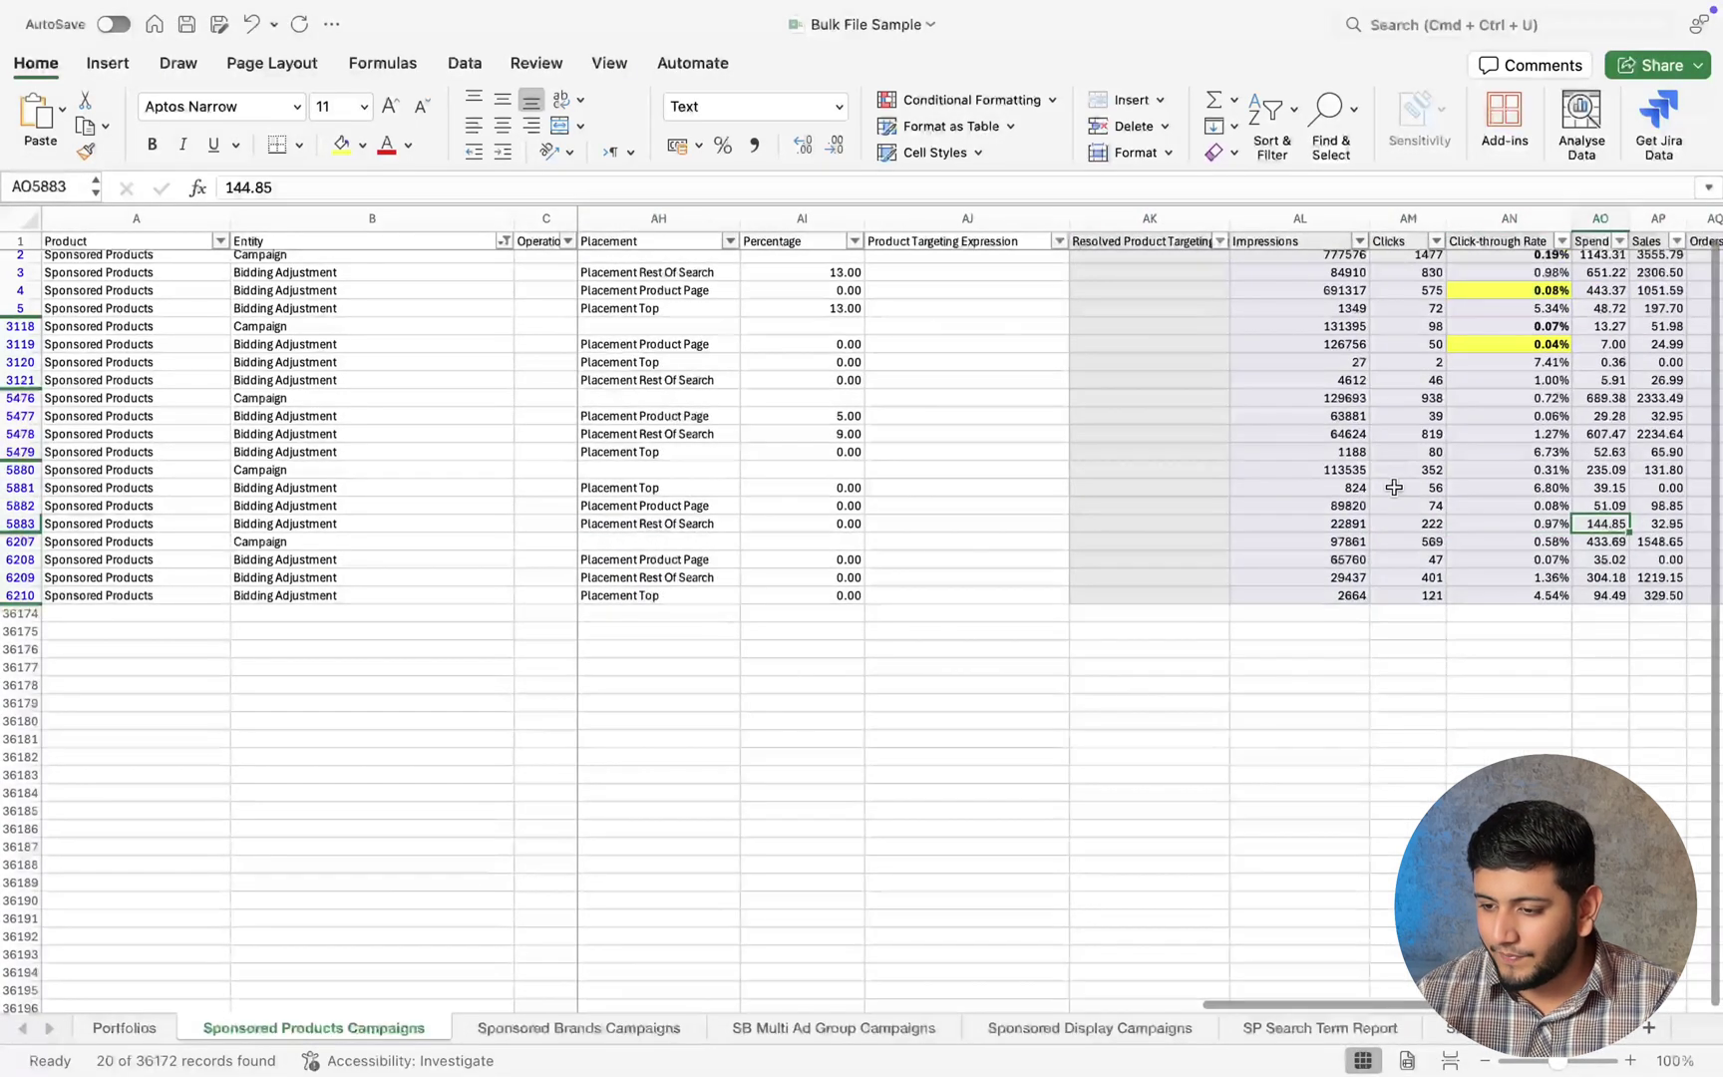
{"action": "key", "text": "Right"}
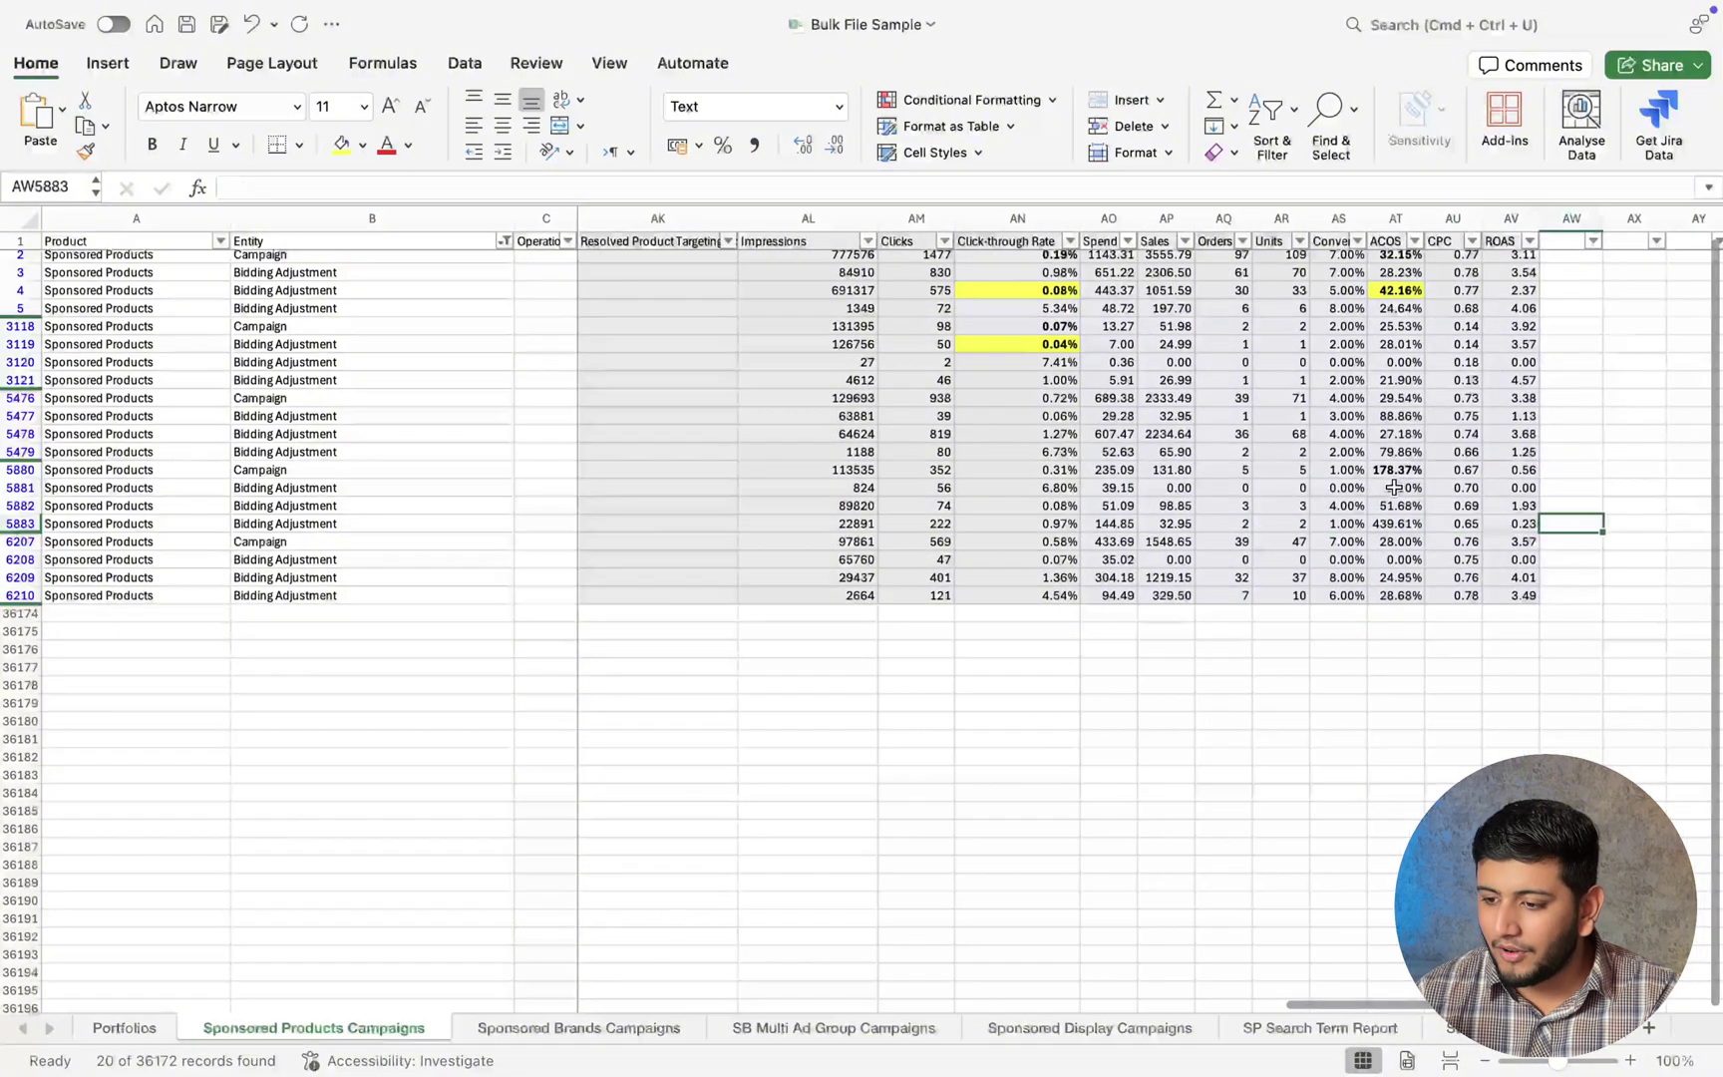
{"action": "key", "text": "Left"}
{"action": "key", "text": "Left"}
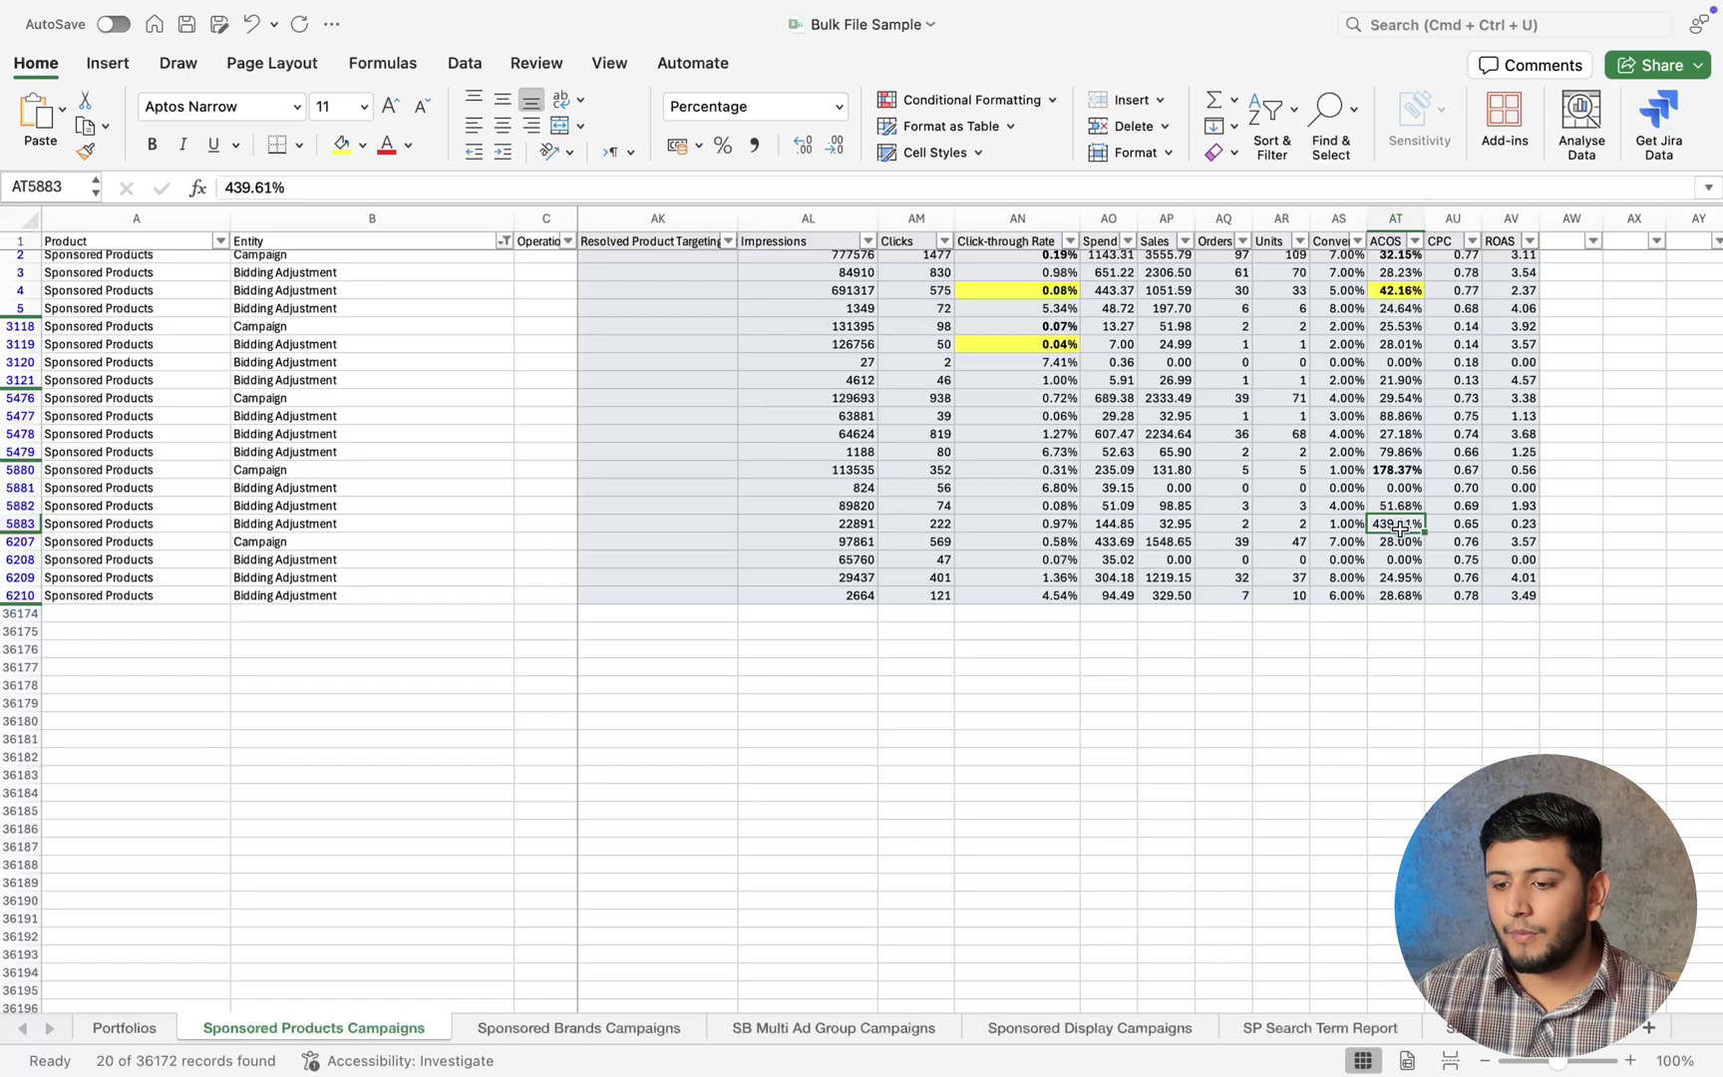
Compare the conversion rate, CPC and ACOS in row 5883 for Placement Rest Of Search.
{"action": "key", "text": "Left"}
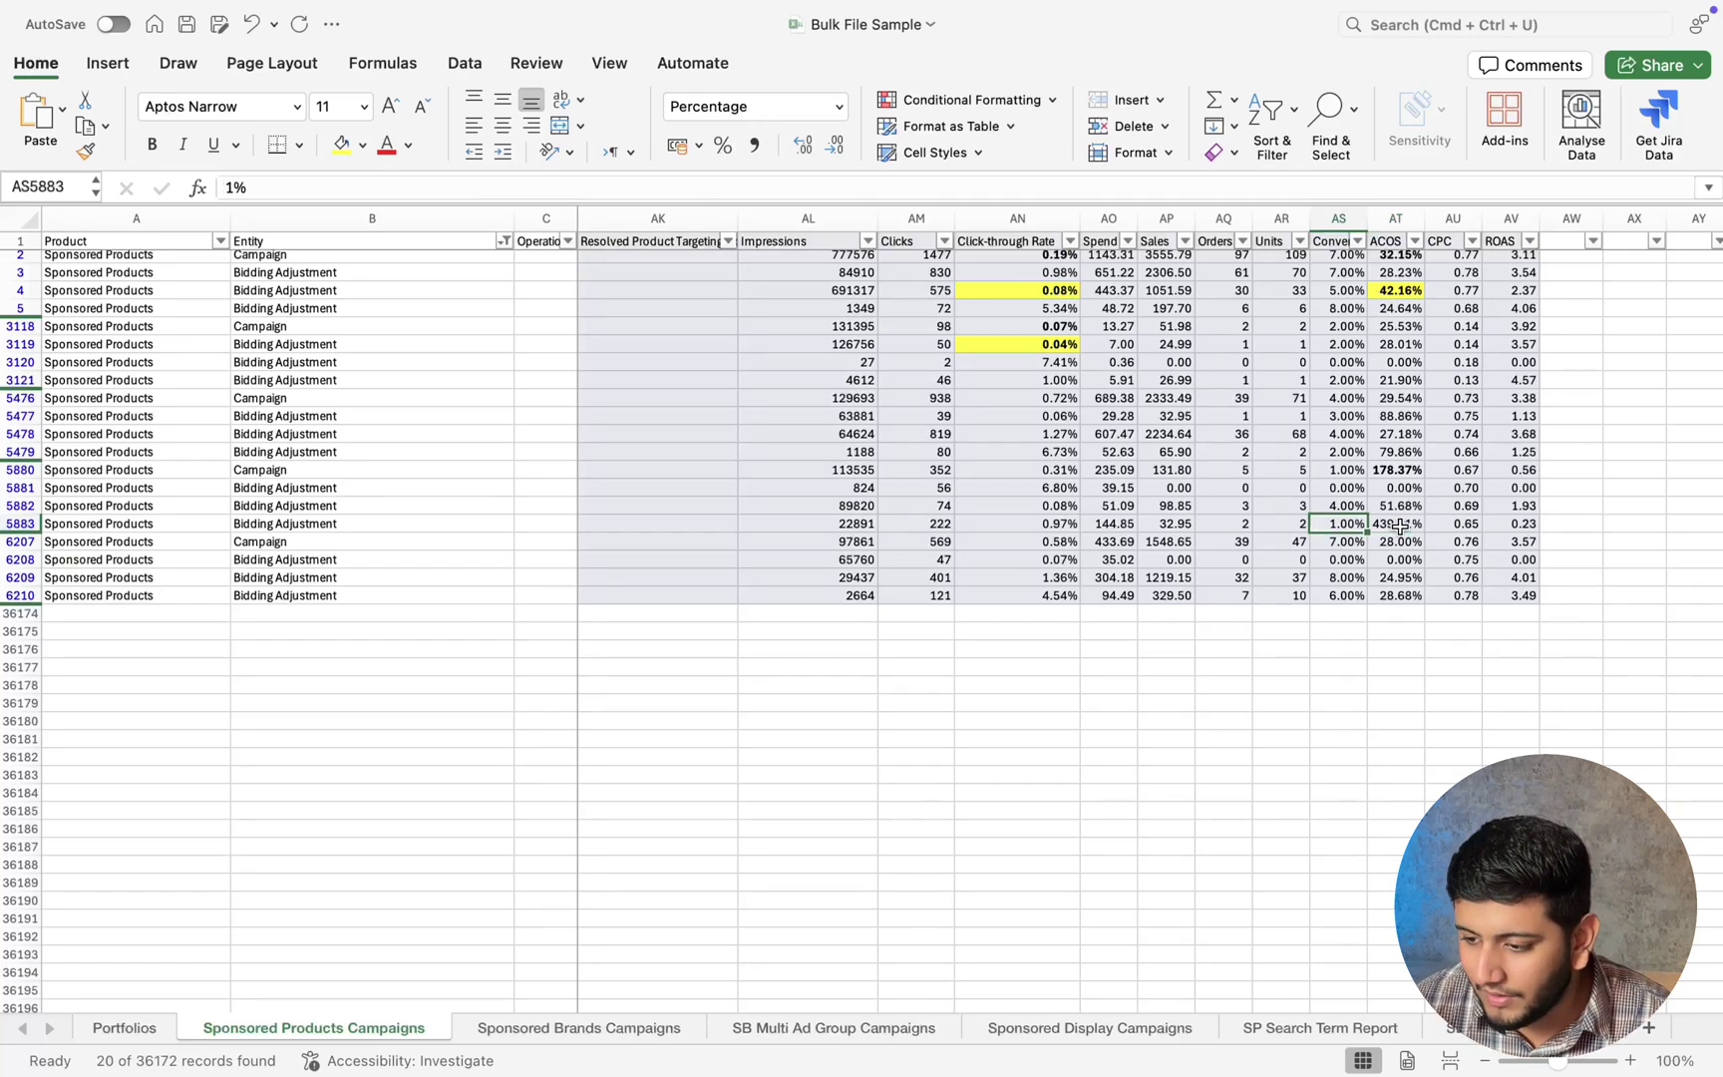
{"action": "key", "text": "Left"}
{"action": "key", "text": "Right"}
{"action": "key", "text": "Right"}
{"action": "key", "text": "Right"}
{"action": "key", "text": "Left"}
{"action": "key", "text": "Left"}
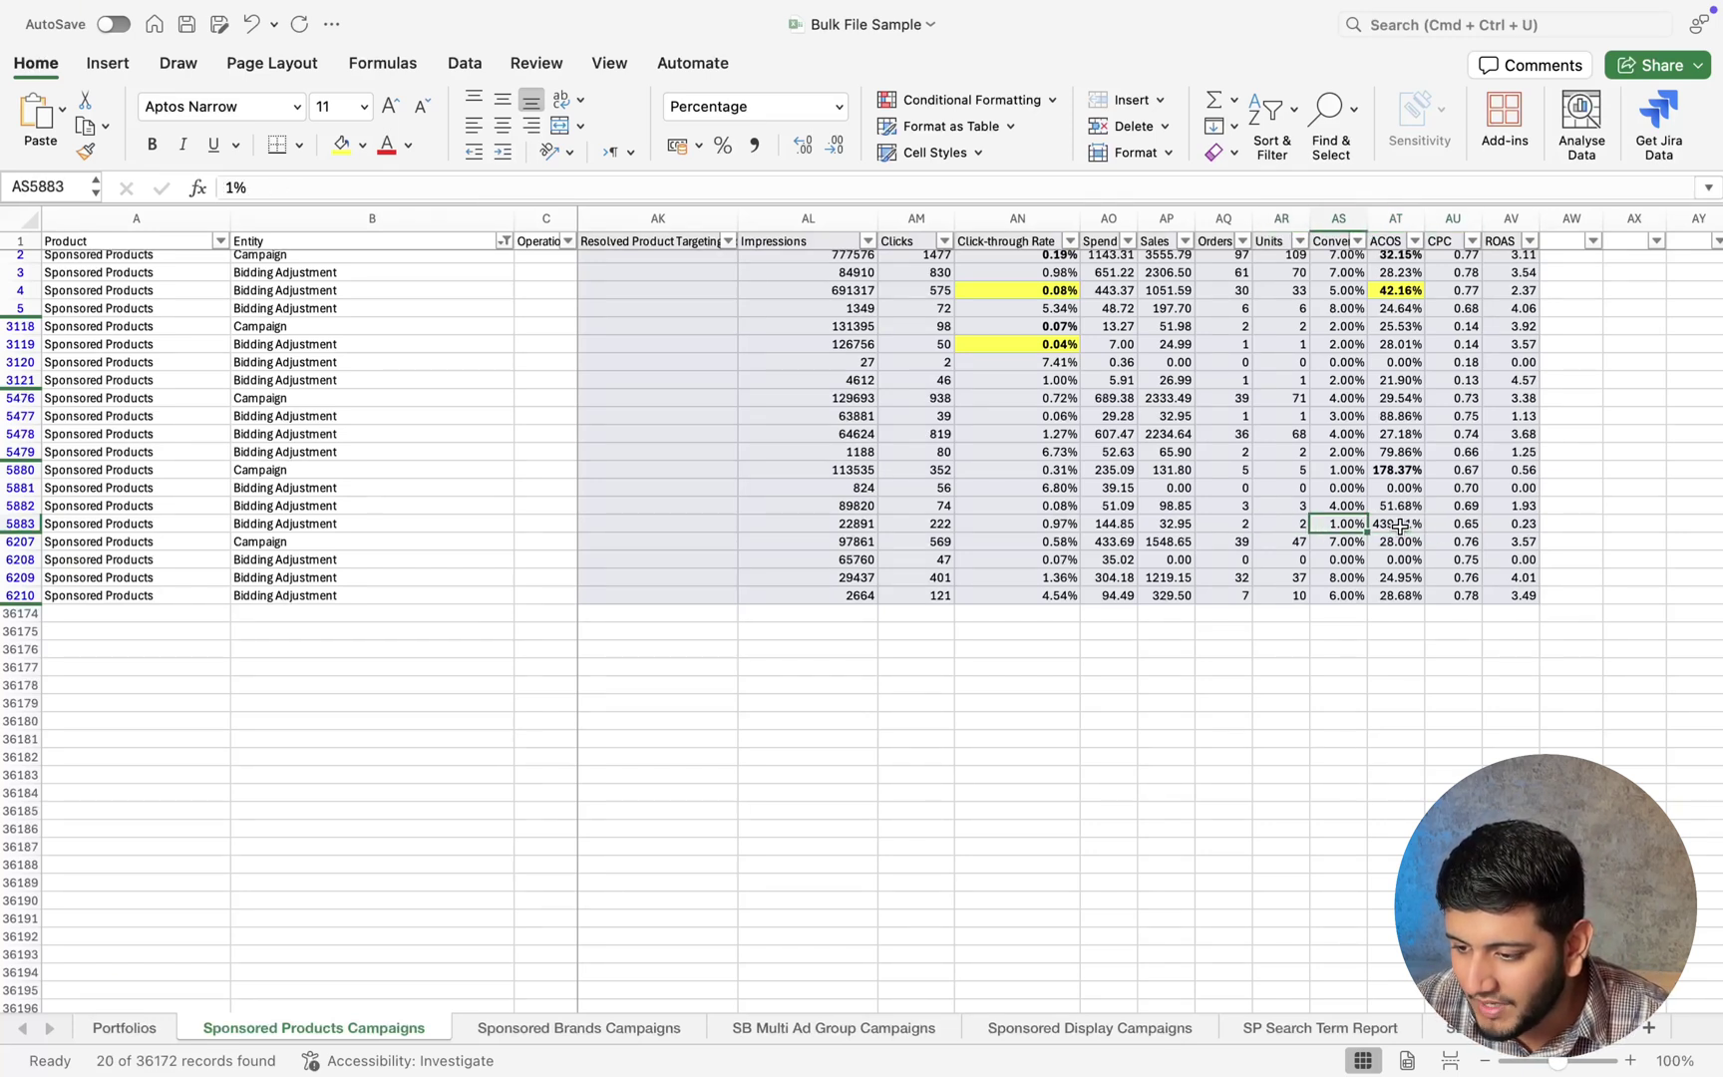
{"action": "key", "text": "Right"}
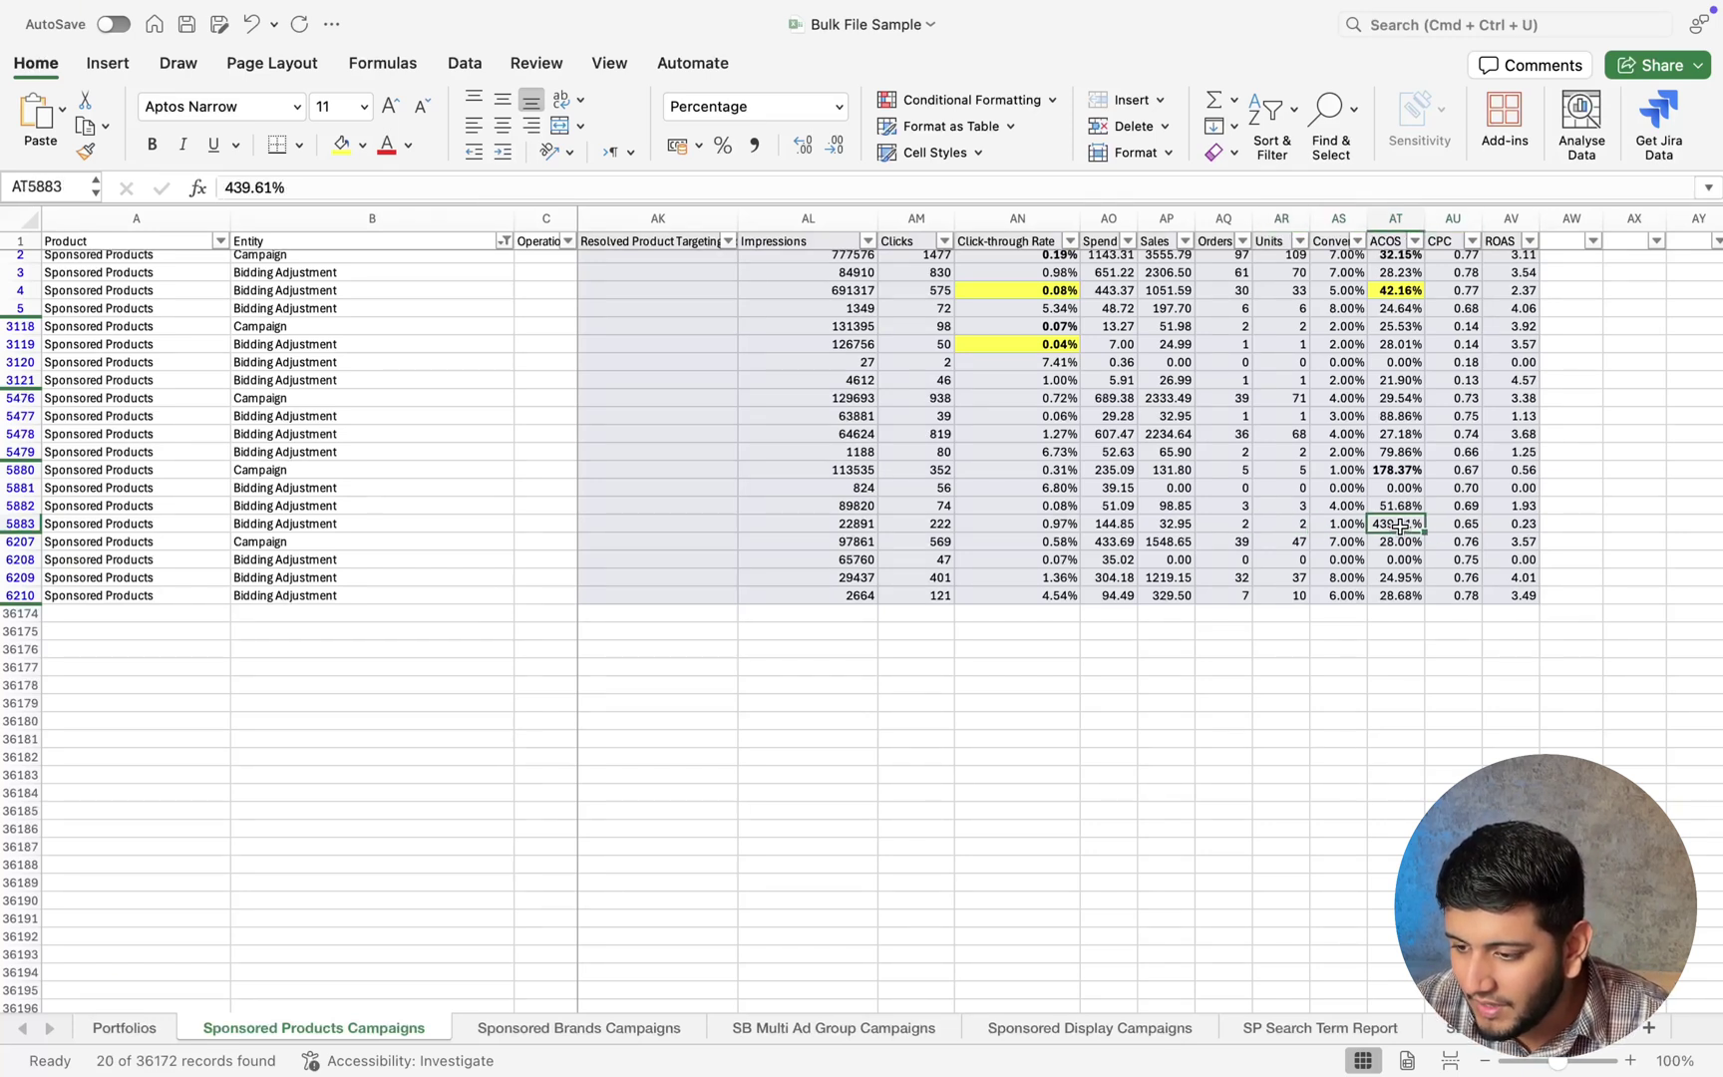
Bold the Clicks values of the row 5880 campaign's three placement rows, 5881 to 5883.
{"action": "left_click", "coordinate": [928, 491]}
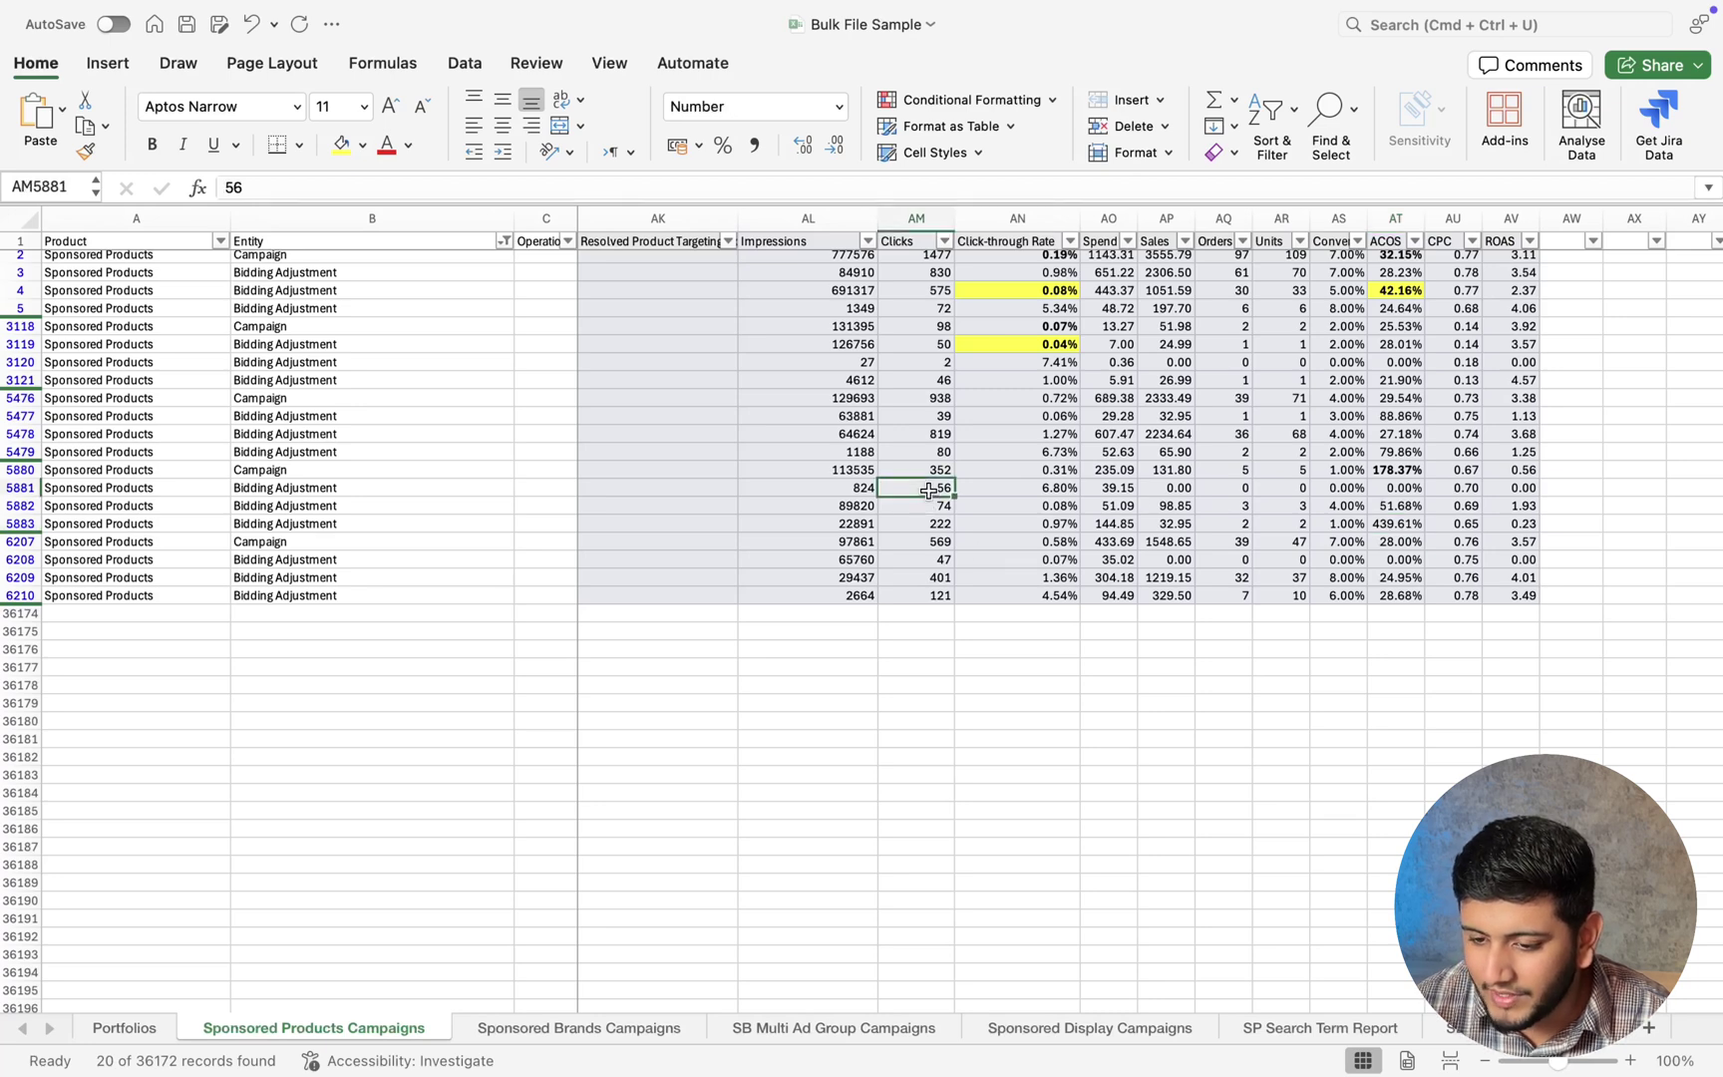
{"action": "scroll", "coordinate": [928, 490], "scroll_direction": "left", "scroll_amount": 5}
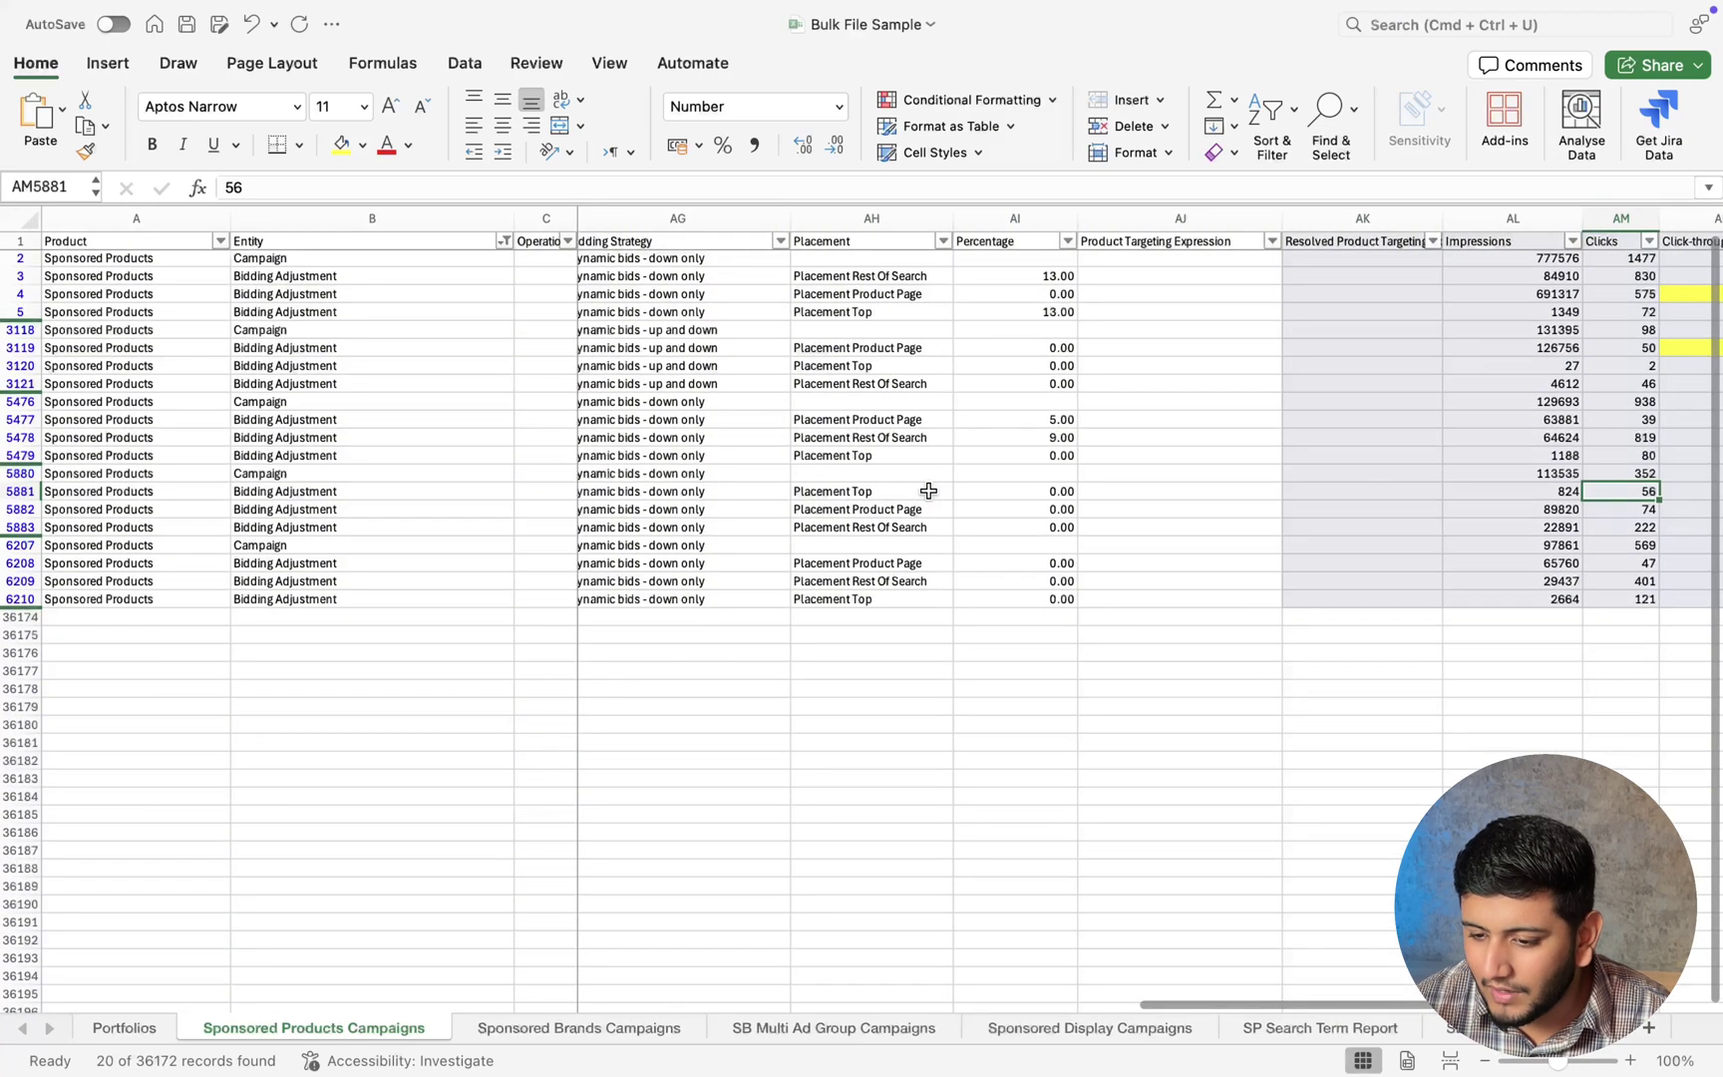
{"action": "left_click", "coordinate": [928, 490]}
{"action": "scroll", "coordinate": [928, 490], "scroll_direction": "right", "scroll_amount": 5}
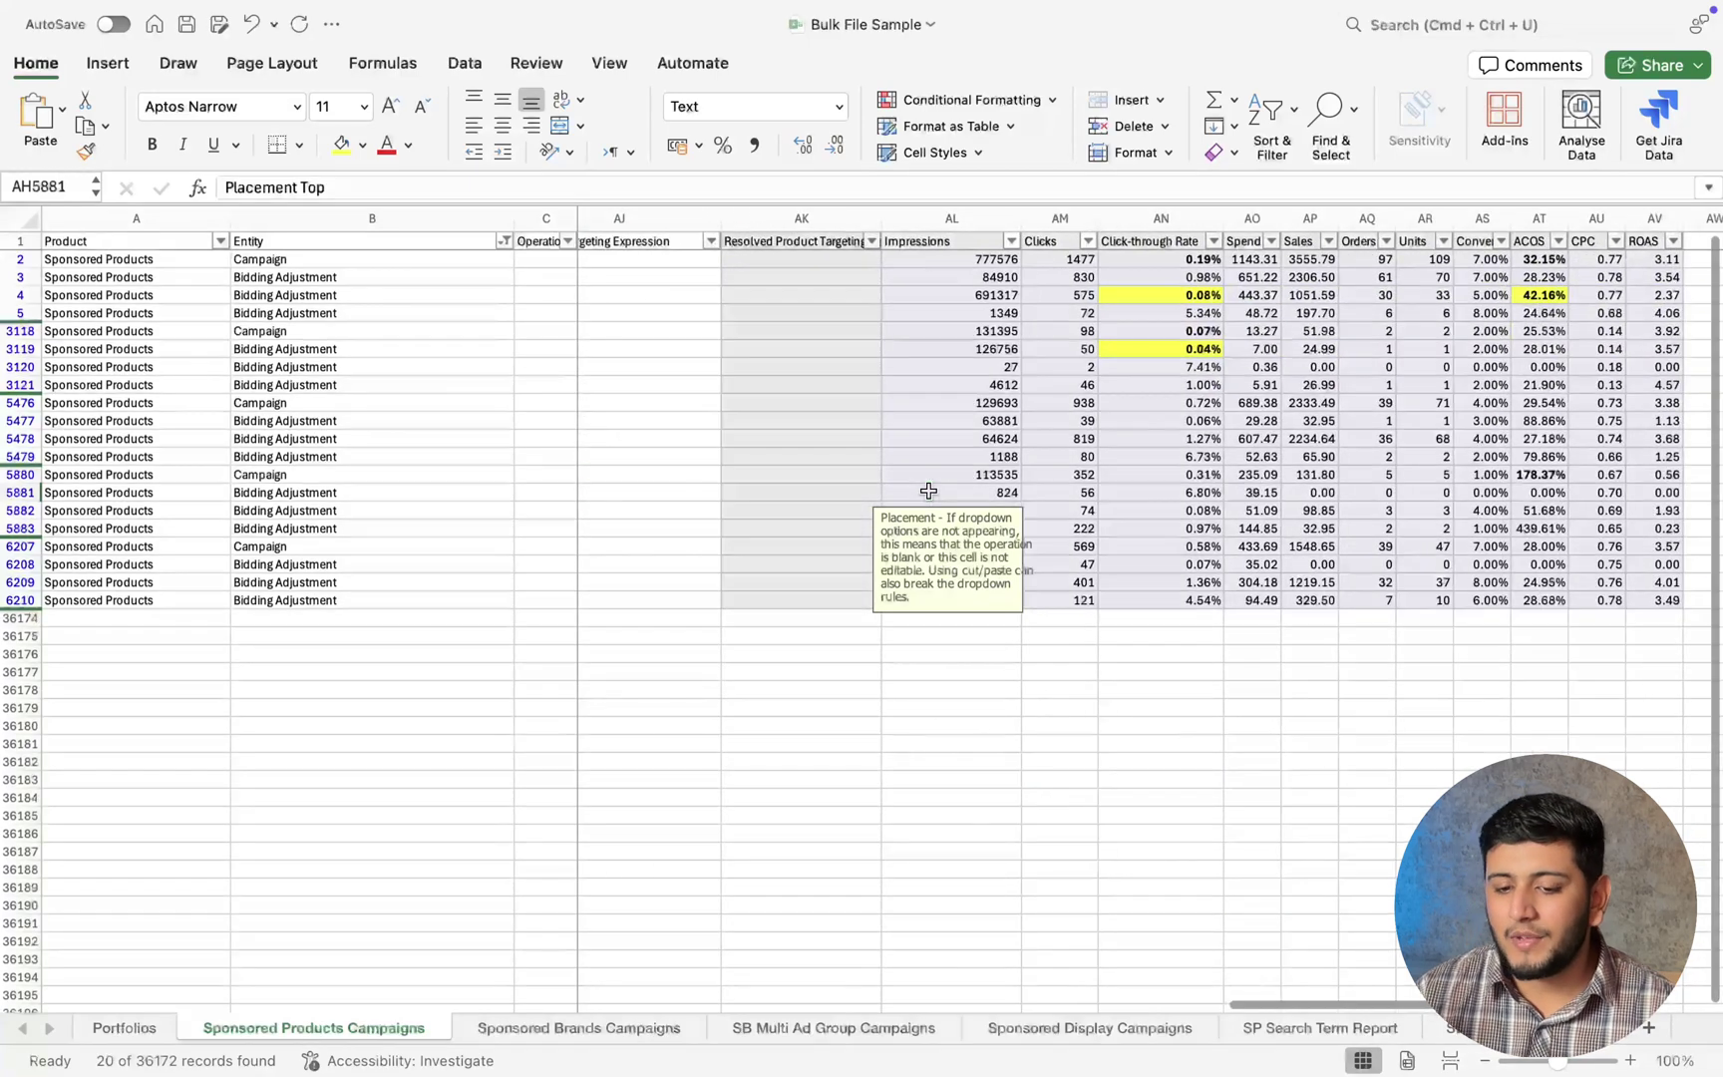
{"action": "left_click", "coordinate": [1057, 509]}
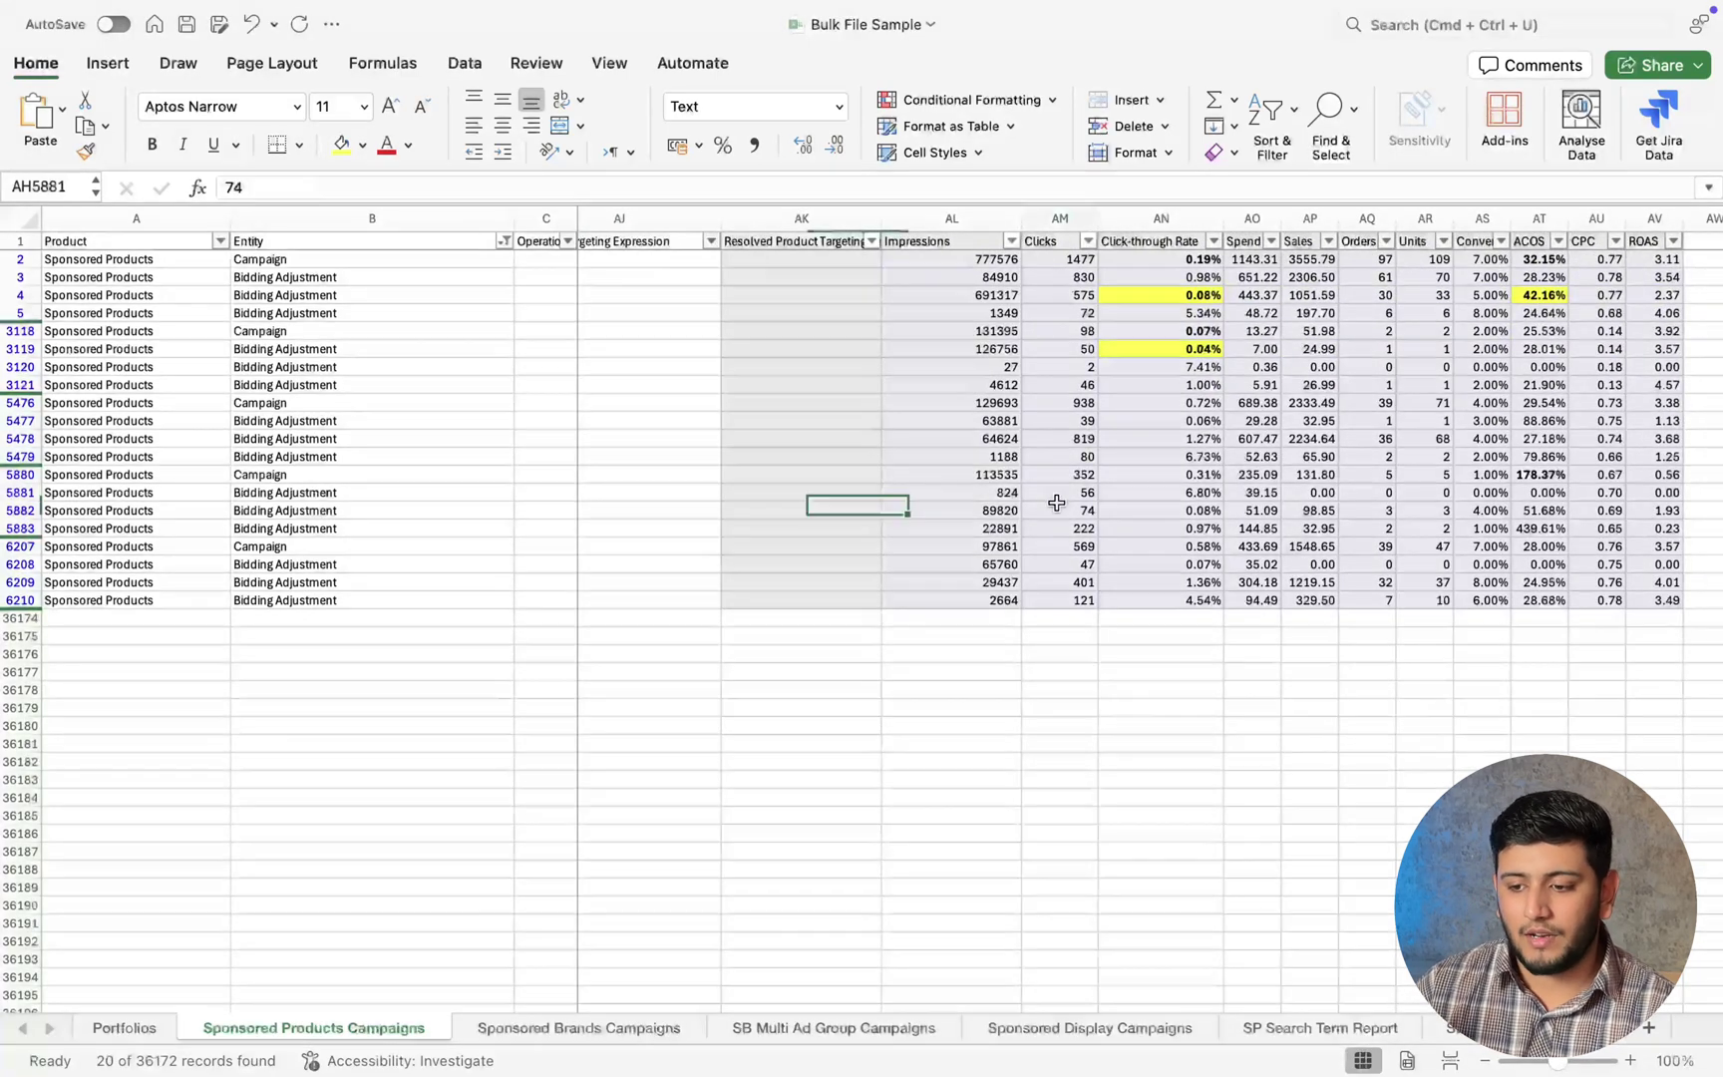
{"action": "left_click", "coordinate": [1076, 491]}
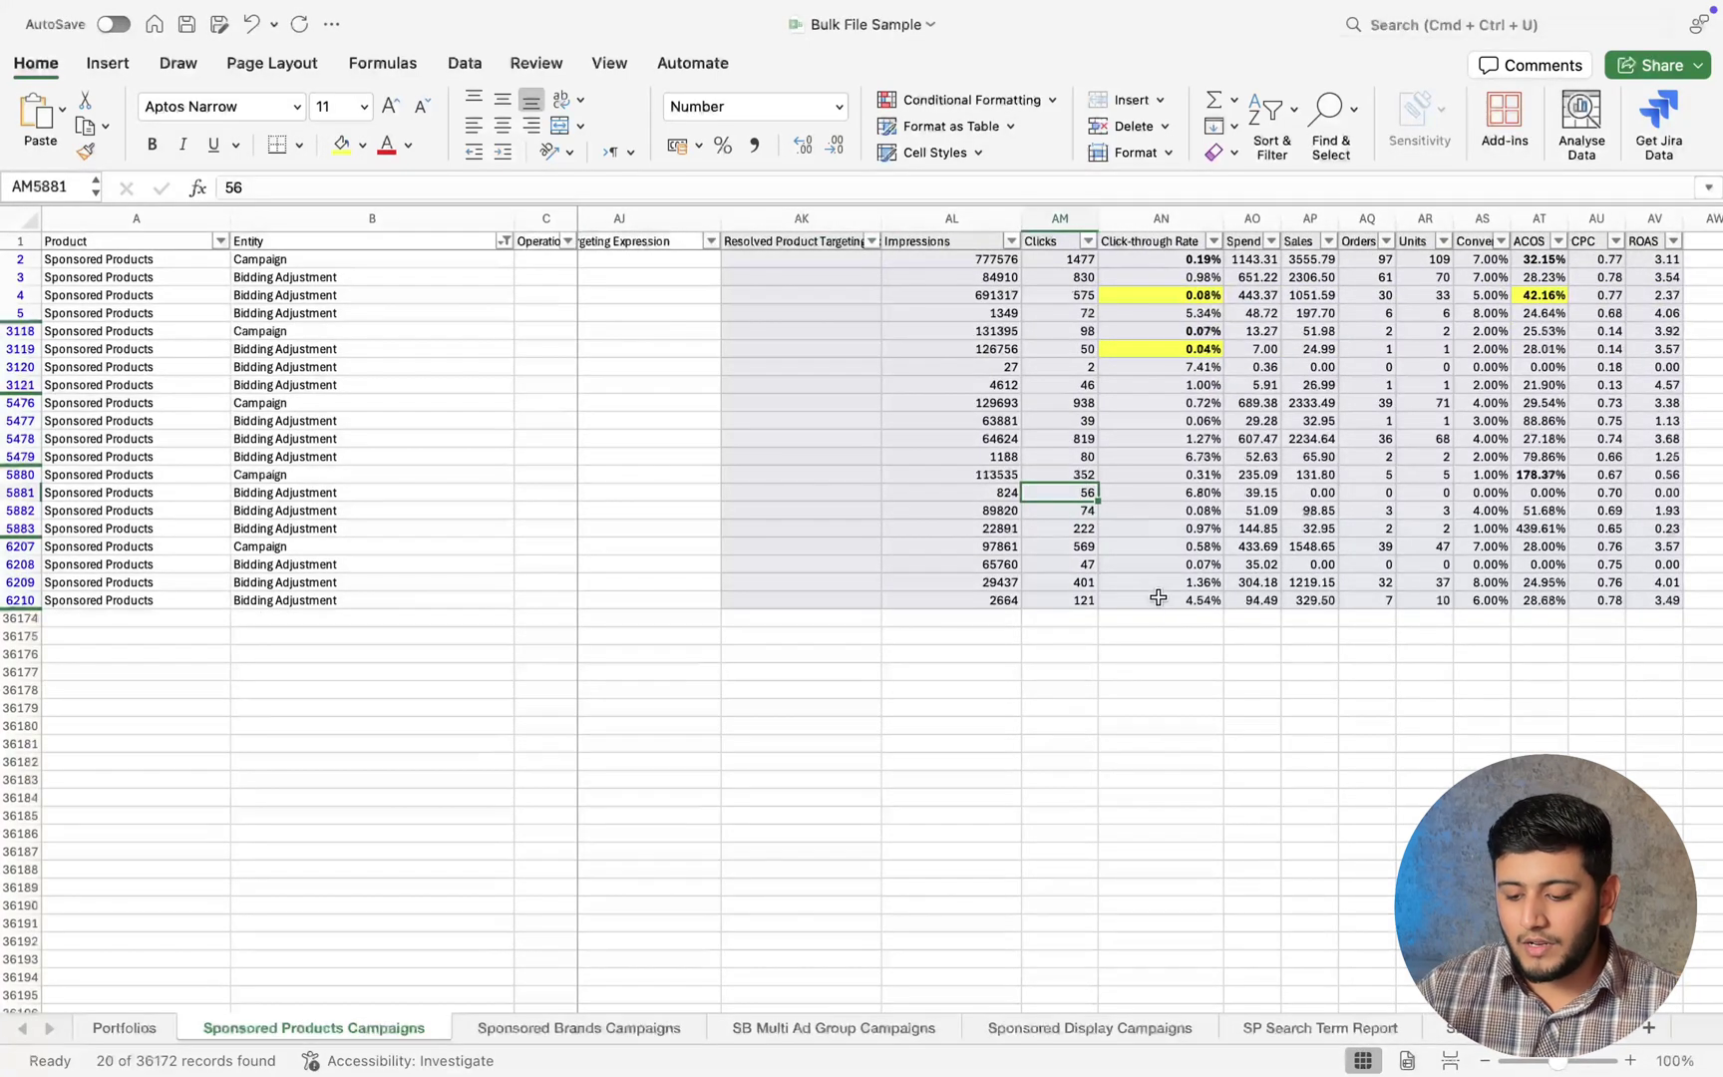
{"action": "key", "text": "super+b"}
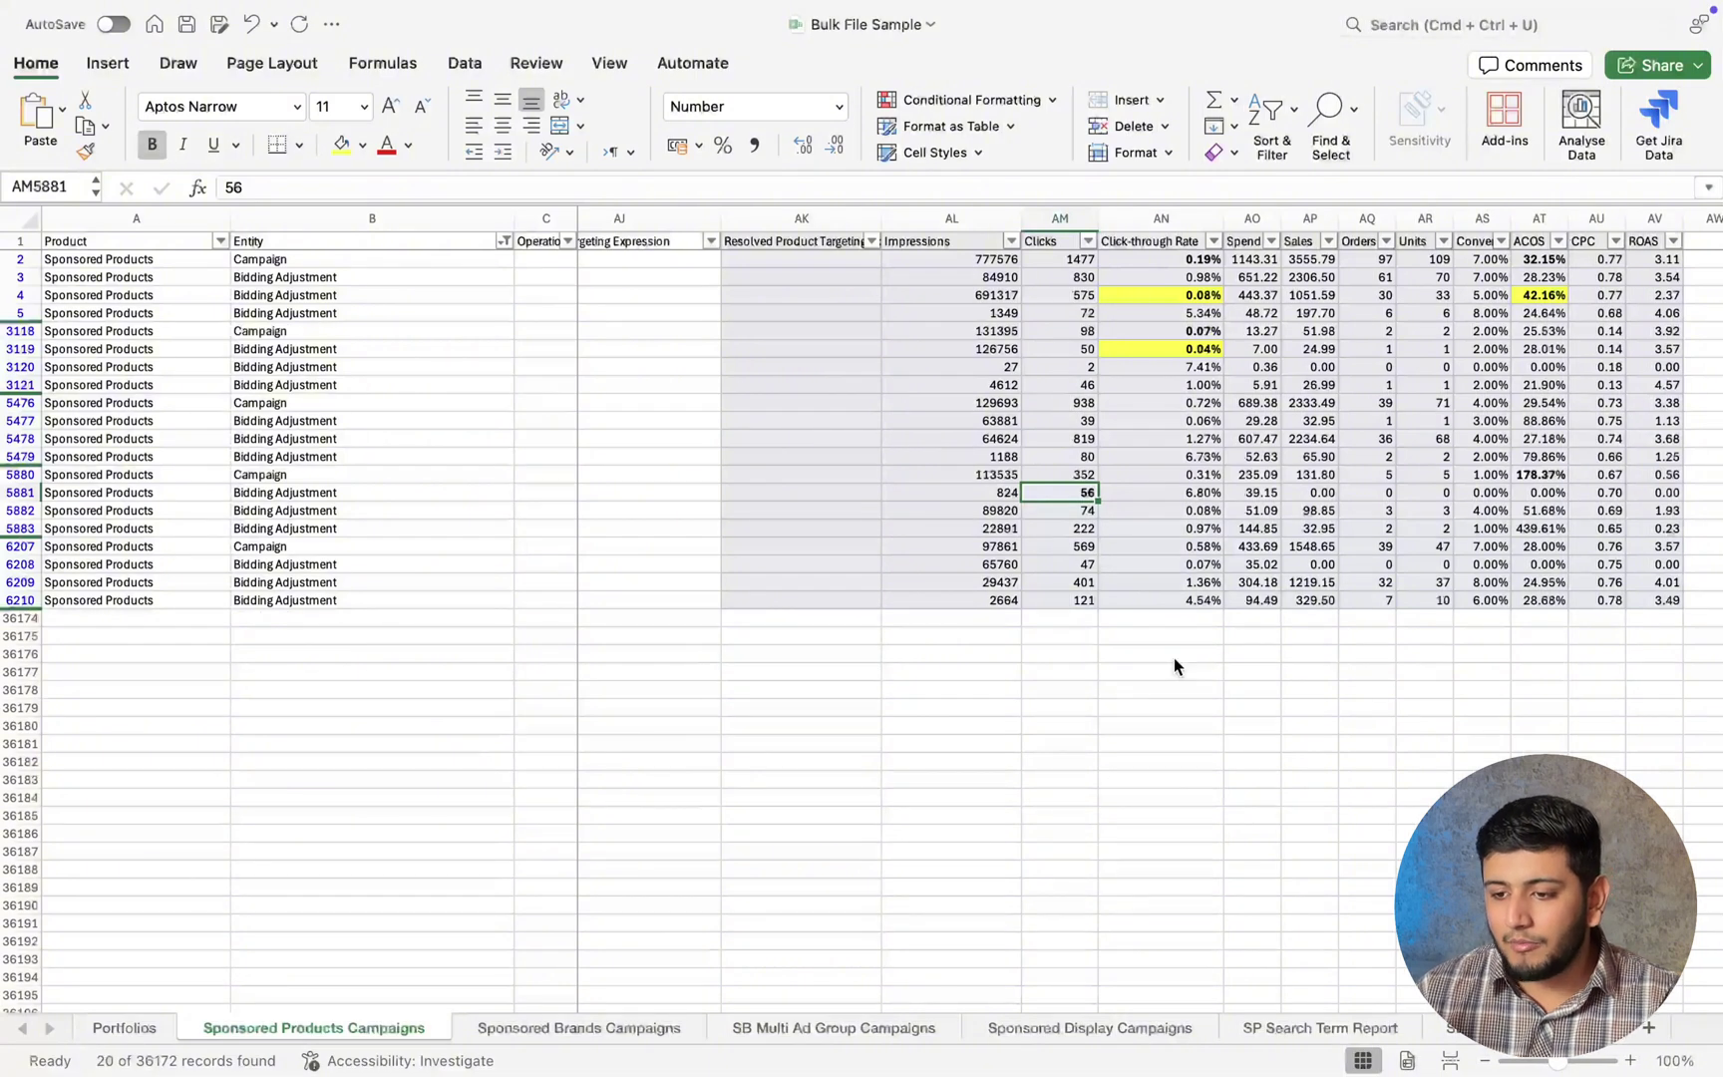
{"action": "key", "text": "Down"}
{"action": "key", "text": "Down"}
{"action": "key", "text": "super+b"}
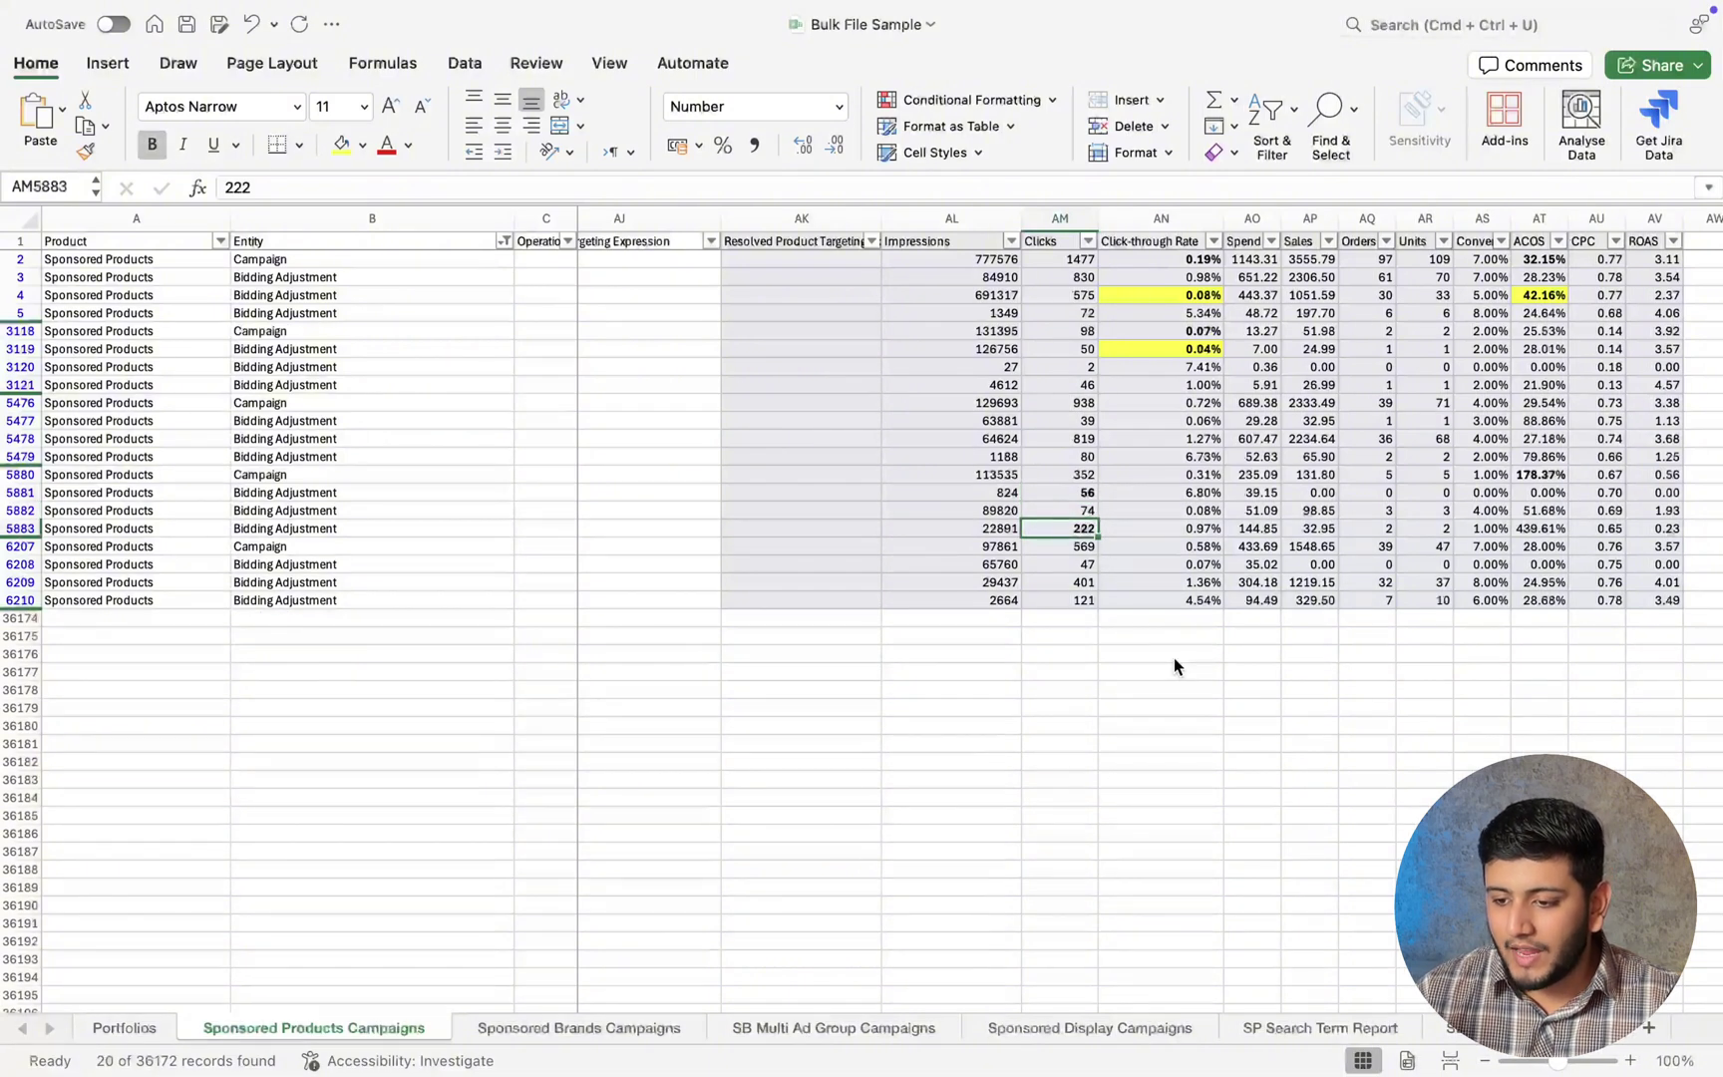
{"action": "key", "text": "Up"}
{"action": "key", "text": "super+b"}
Bold the ACOS values of the same three placement rows, 5881 to 5883, and highlight them yellow.
{"action": "key", "text": "Right"}
{"action": "key", "text": "Right"}
{"action": "key", "text": "Right"}
{"action": "key", "text": "Right"}
{"action": "key", "text": "Right"}
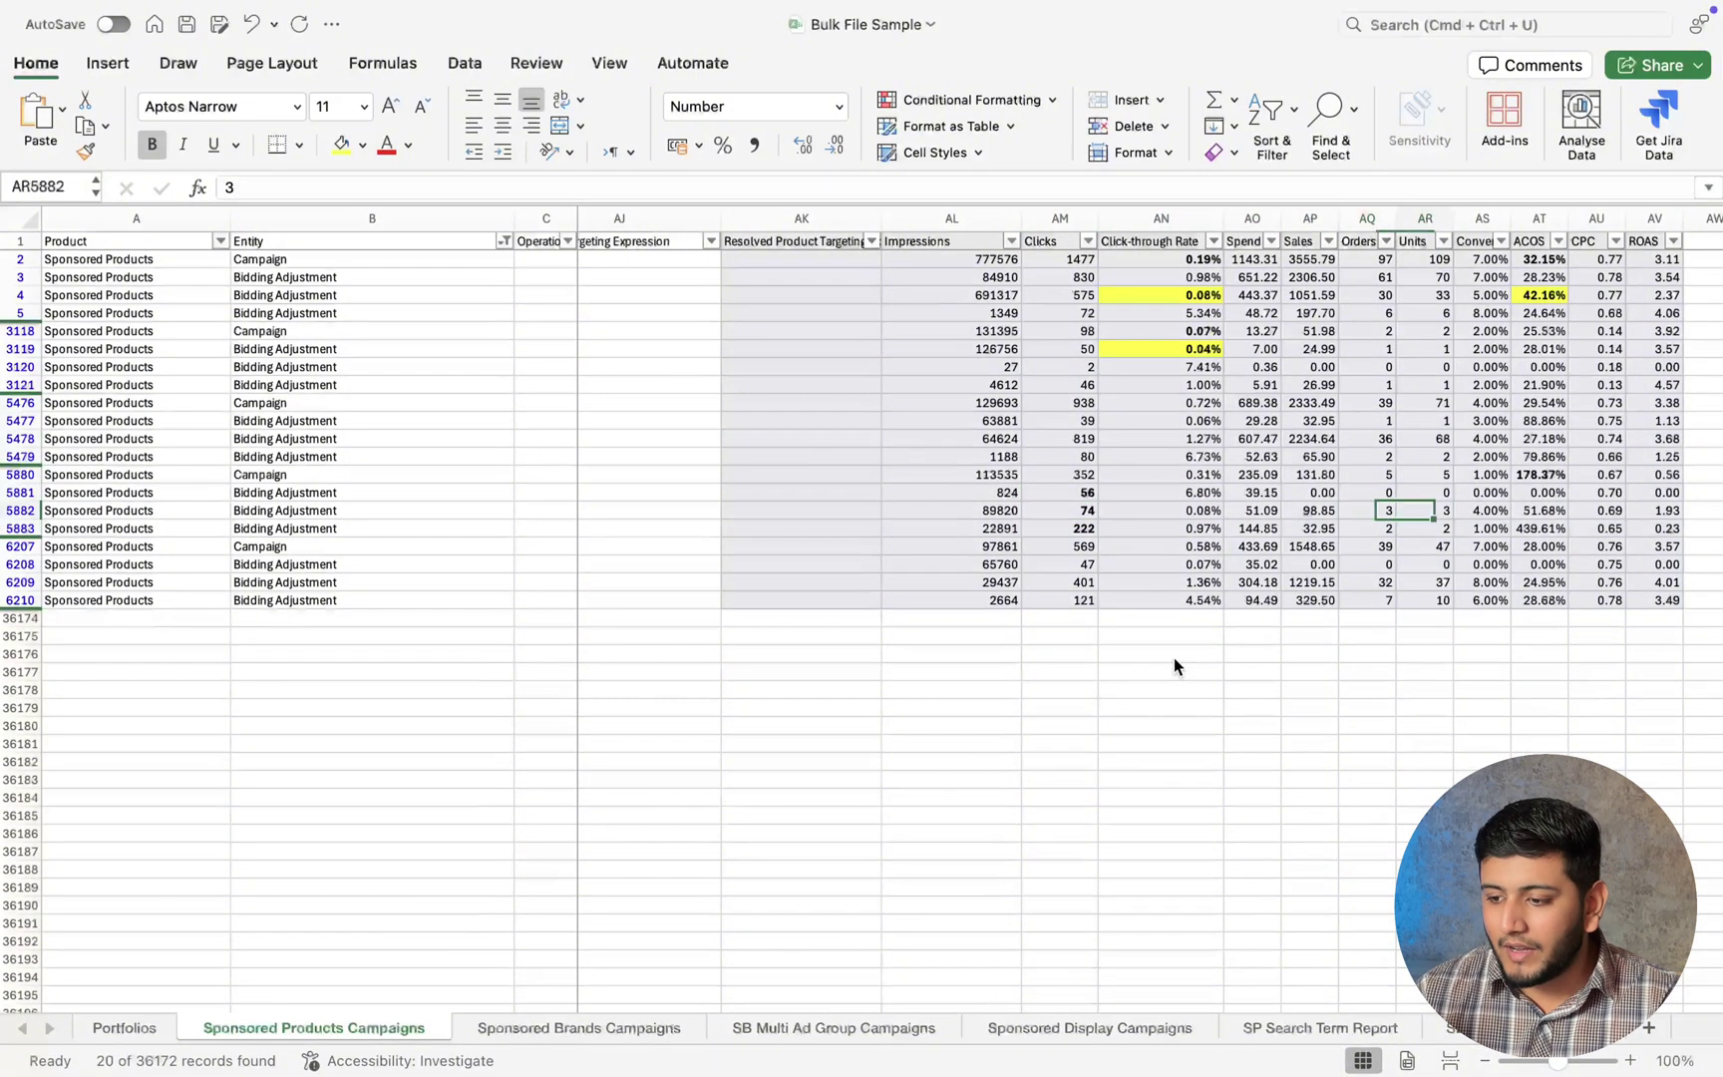
{"action": "key", "text": "Right"}
{"action": "key", "text": "Right"}
{"action": "key", "text": "Up"}
{"action": "key", "text": "super+b"}
{"action": "key", "text": "Down"}
{"action": "key", "text": "super+b"}
{"action": "key", "text": "Down"}
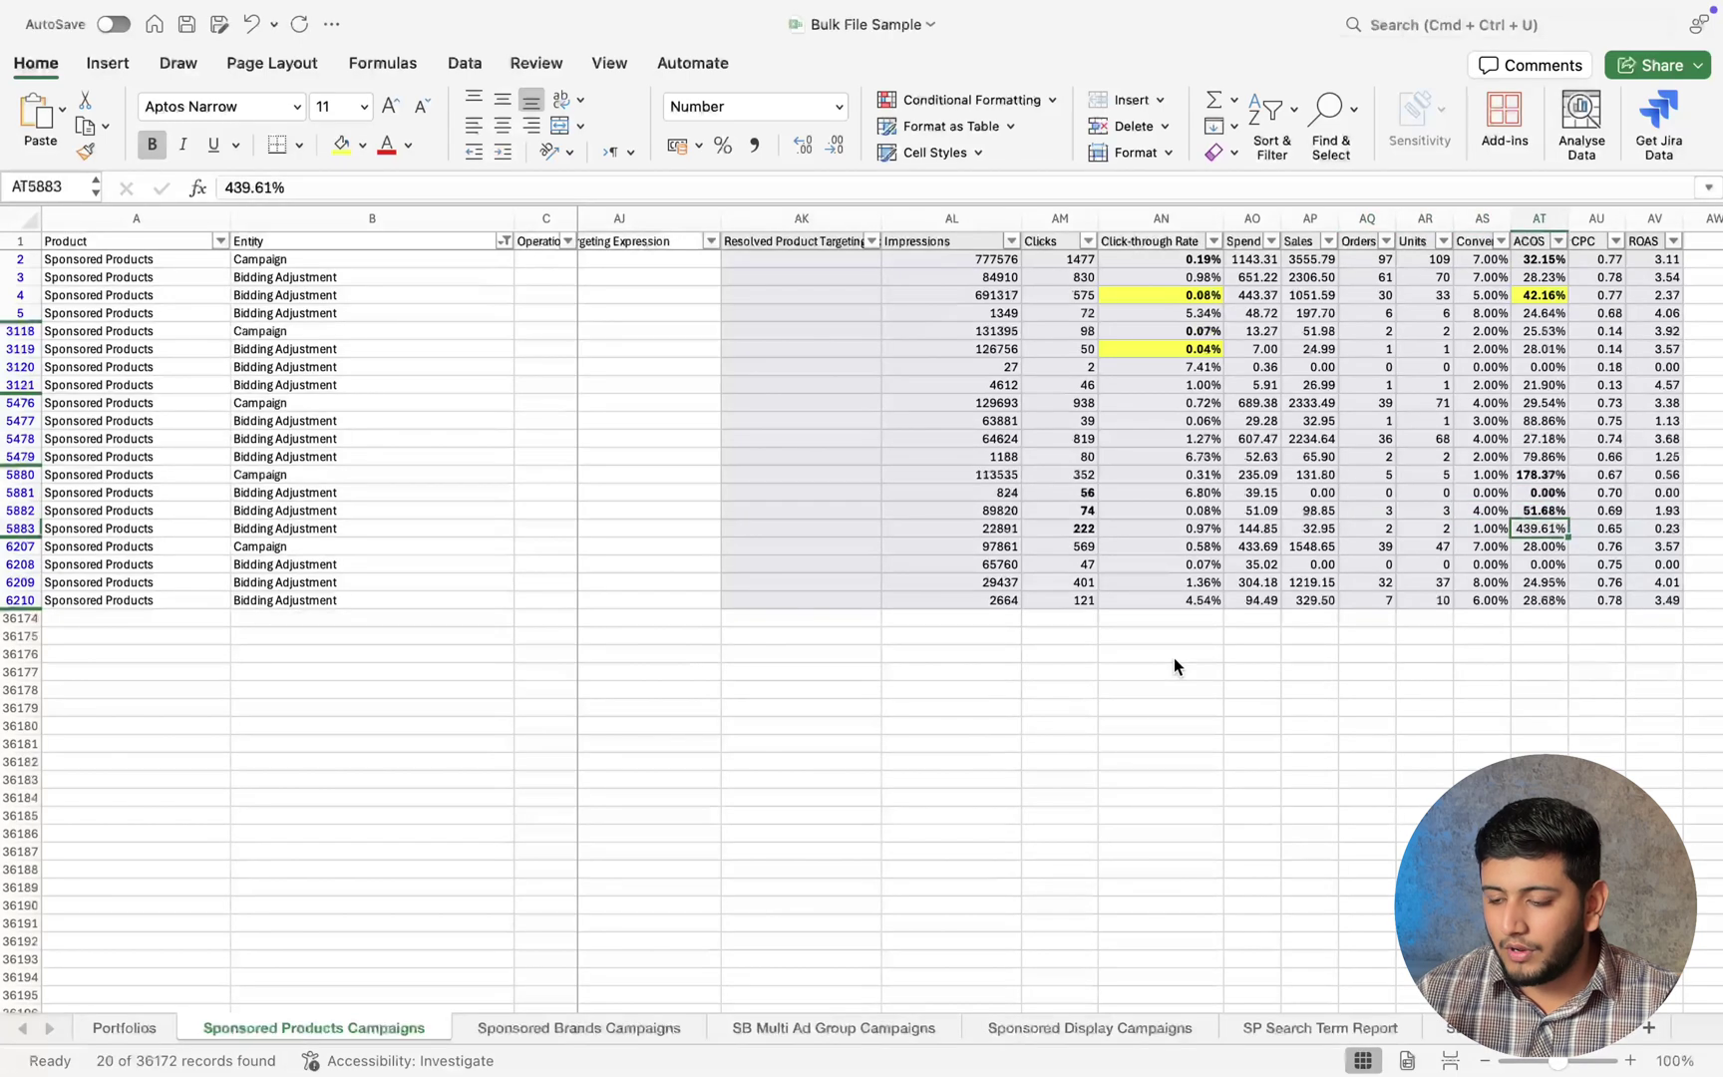
{"action": "key", "text": "shift+Up"}
{"action": "key", "text": "shift+Up"}
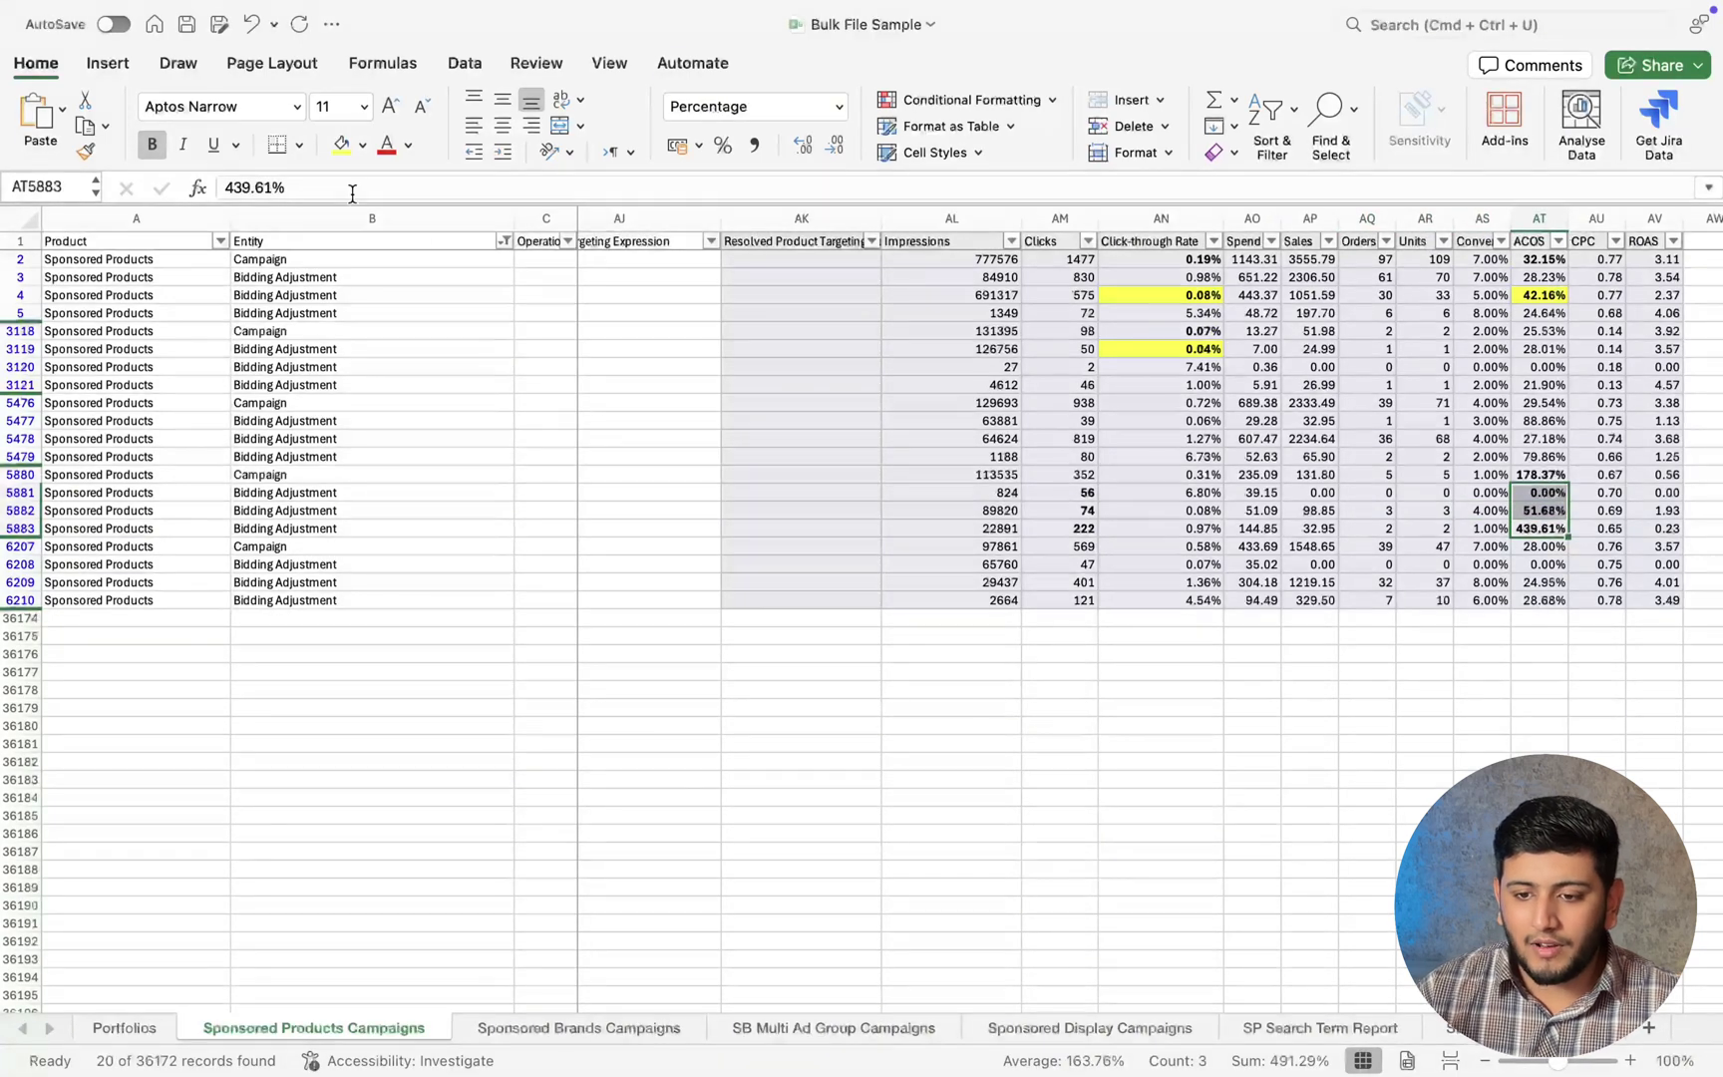
{"action": "left_click", "coordinate": [340, 146]}
{"action": "left_click", "coordinate": [804, 437]}
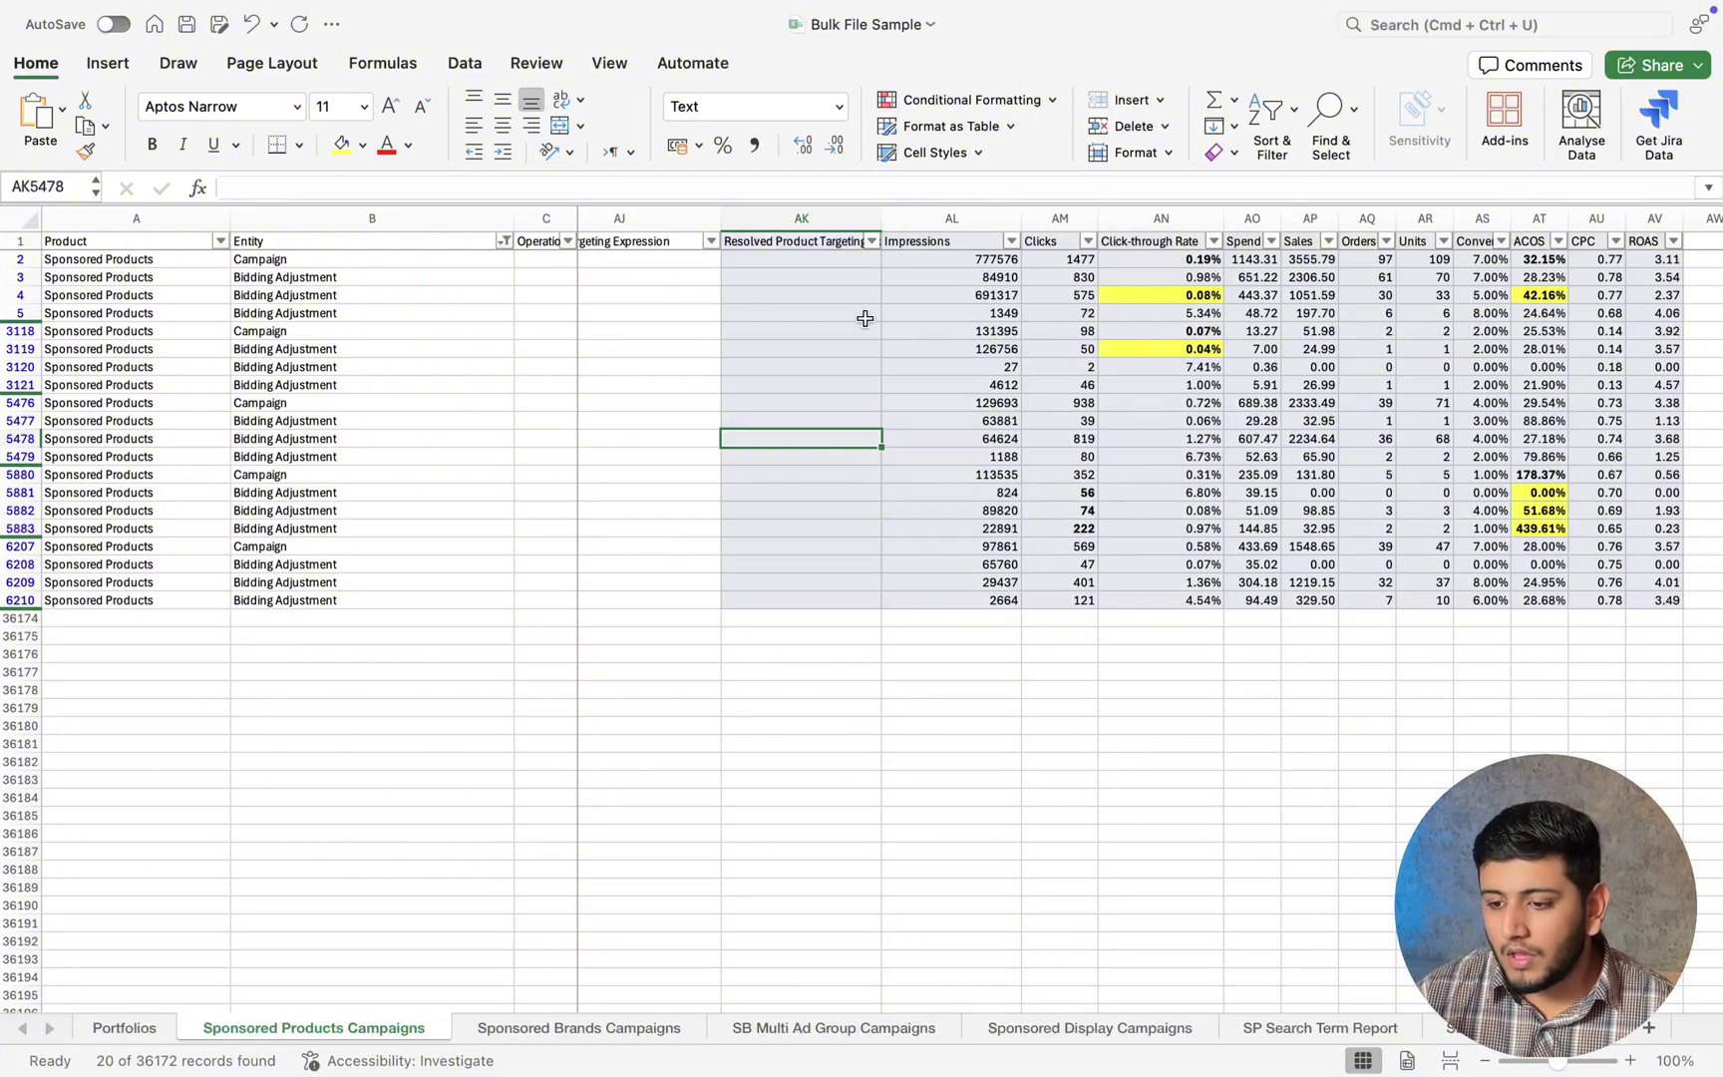
Extend the Entity filter to include Keyword and Product Targeting rows alongside Campaign and Bidding Adjustment.
{"action": "left_click_drag", "start_coordinate": [1153, 262], "coordinate": [1541, 333]}
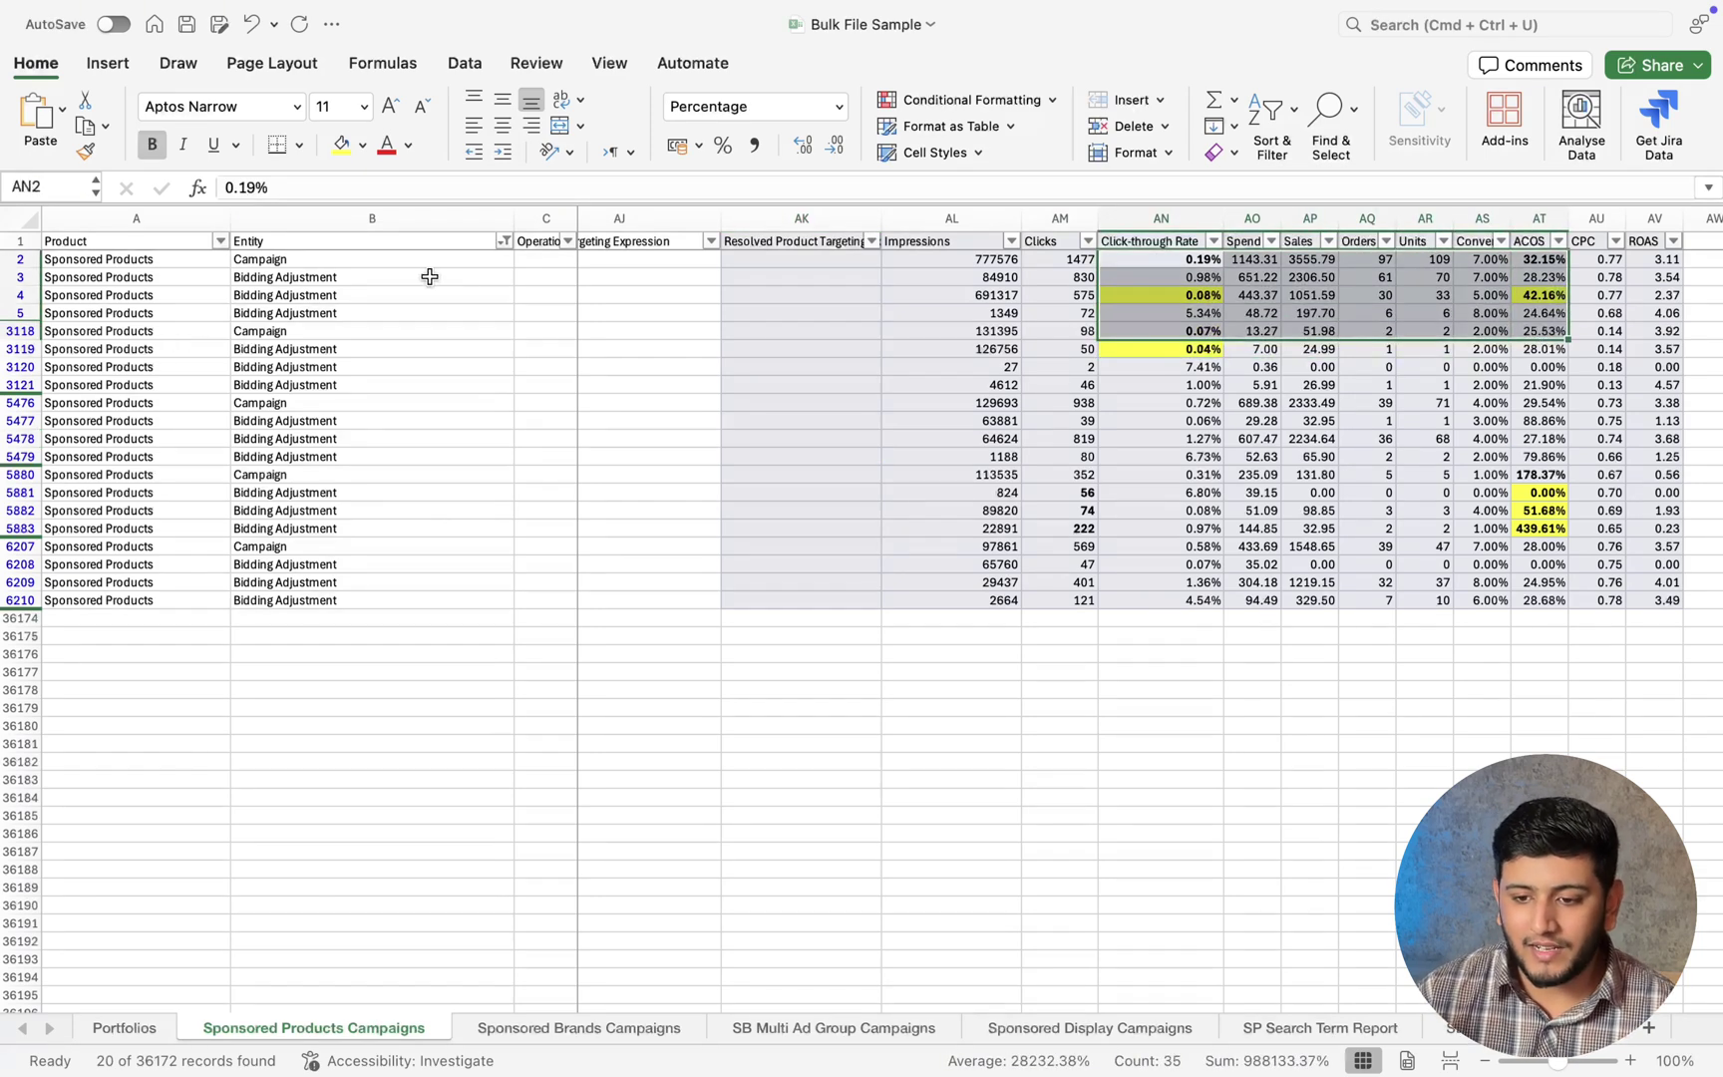
{"action": "left_click", "coordinate": [505, 243]}
{"action": "scroll", "coordinate": [587, 646], "scroll_direction": "down", "scroll_amount": 3}
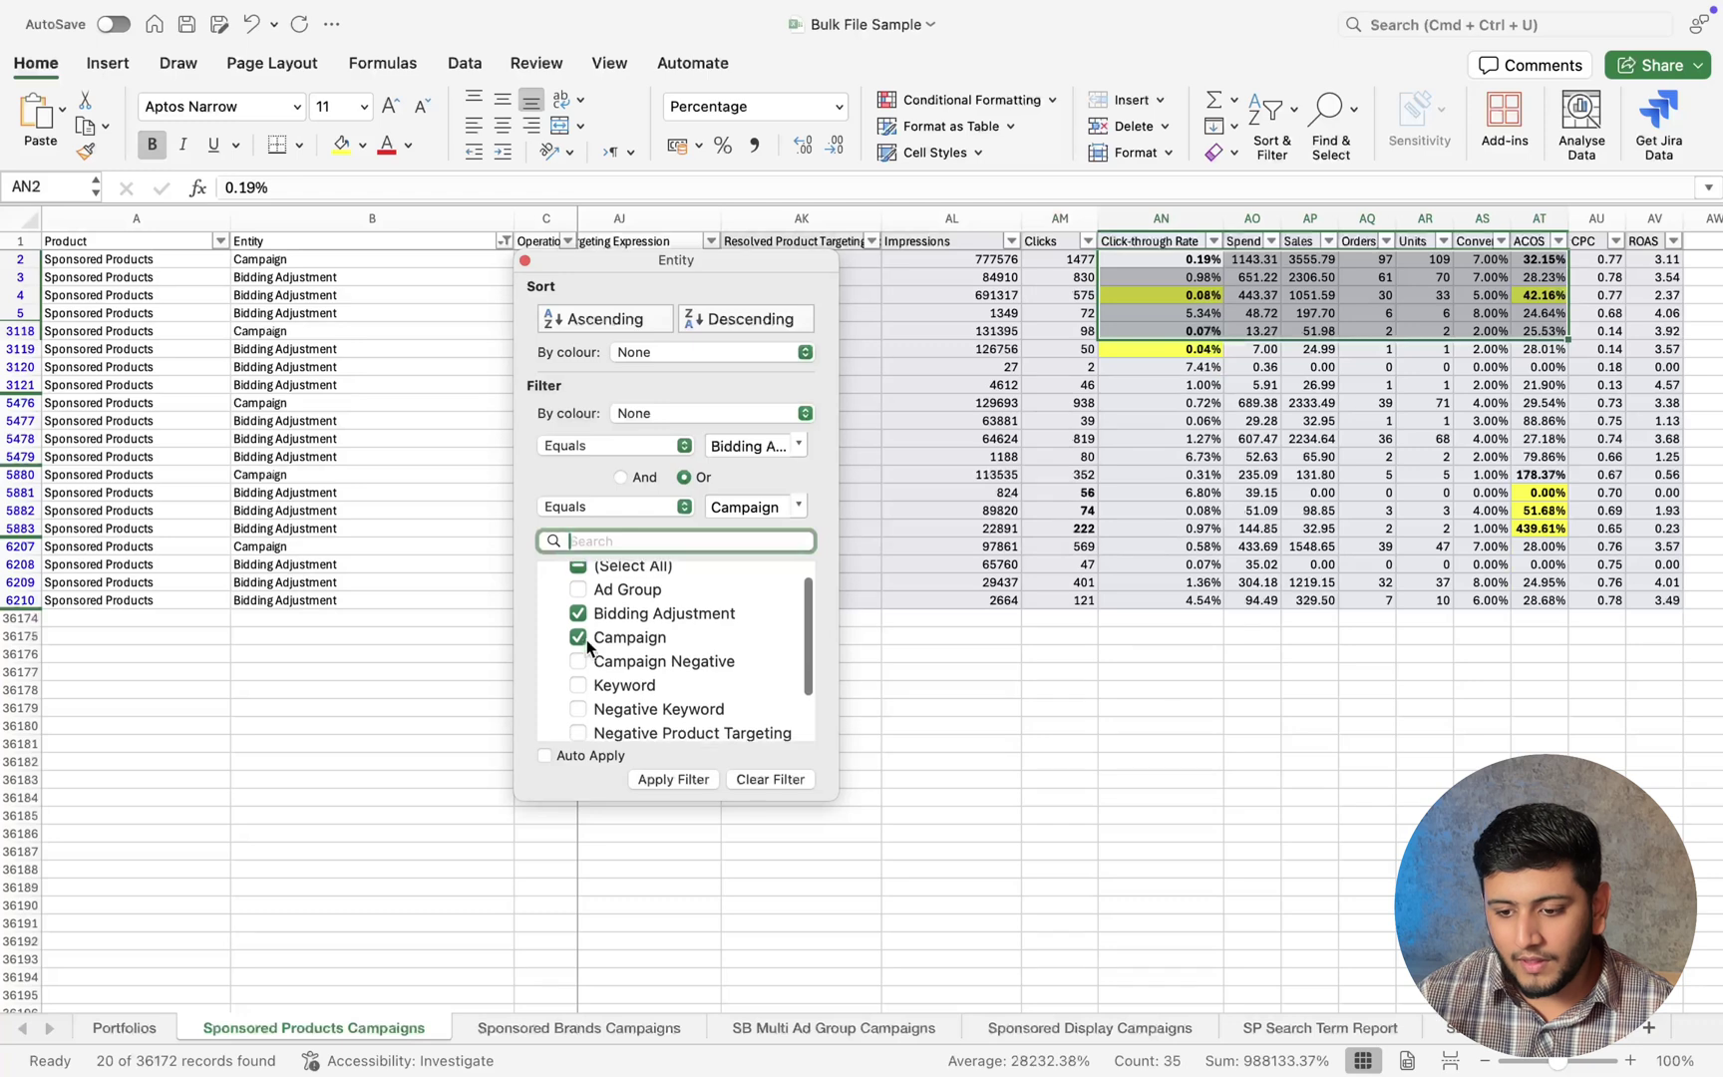
{"action": "left_click", "coordinate": [587, 621]}
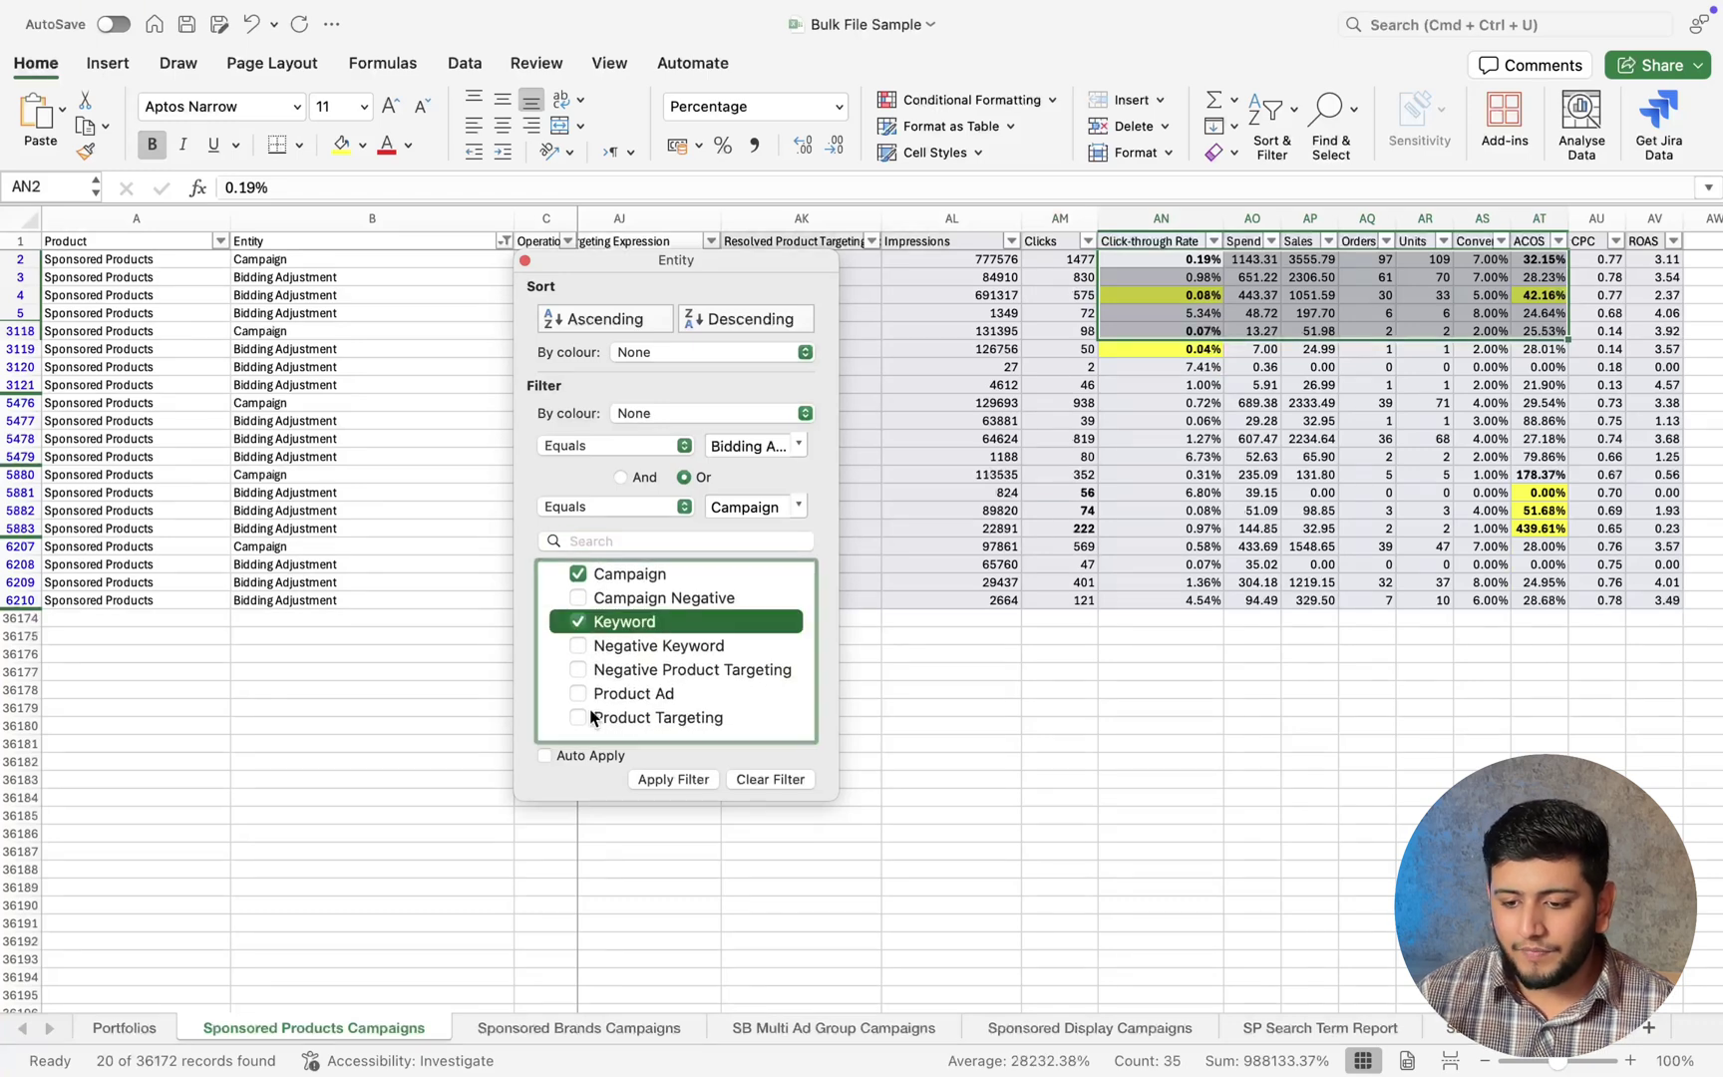
{"action": "left_click", "coordinate": [587, 717]}
{"action": "left_click", "coordinate": [673, 778]}
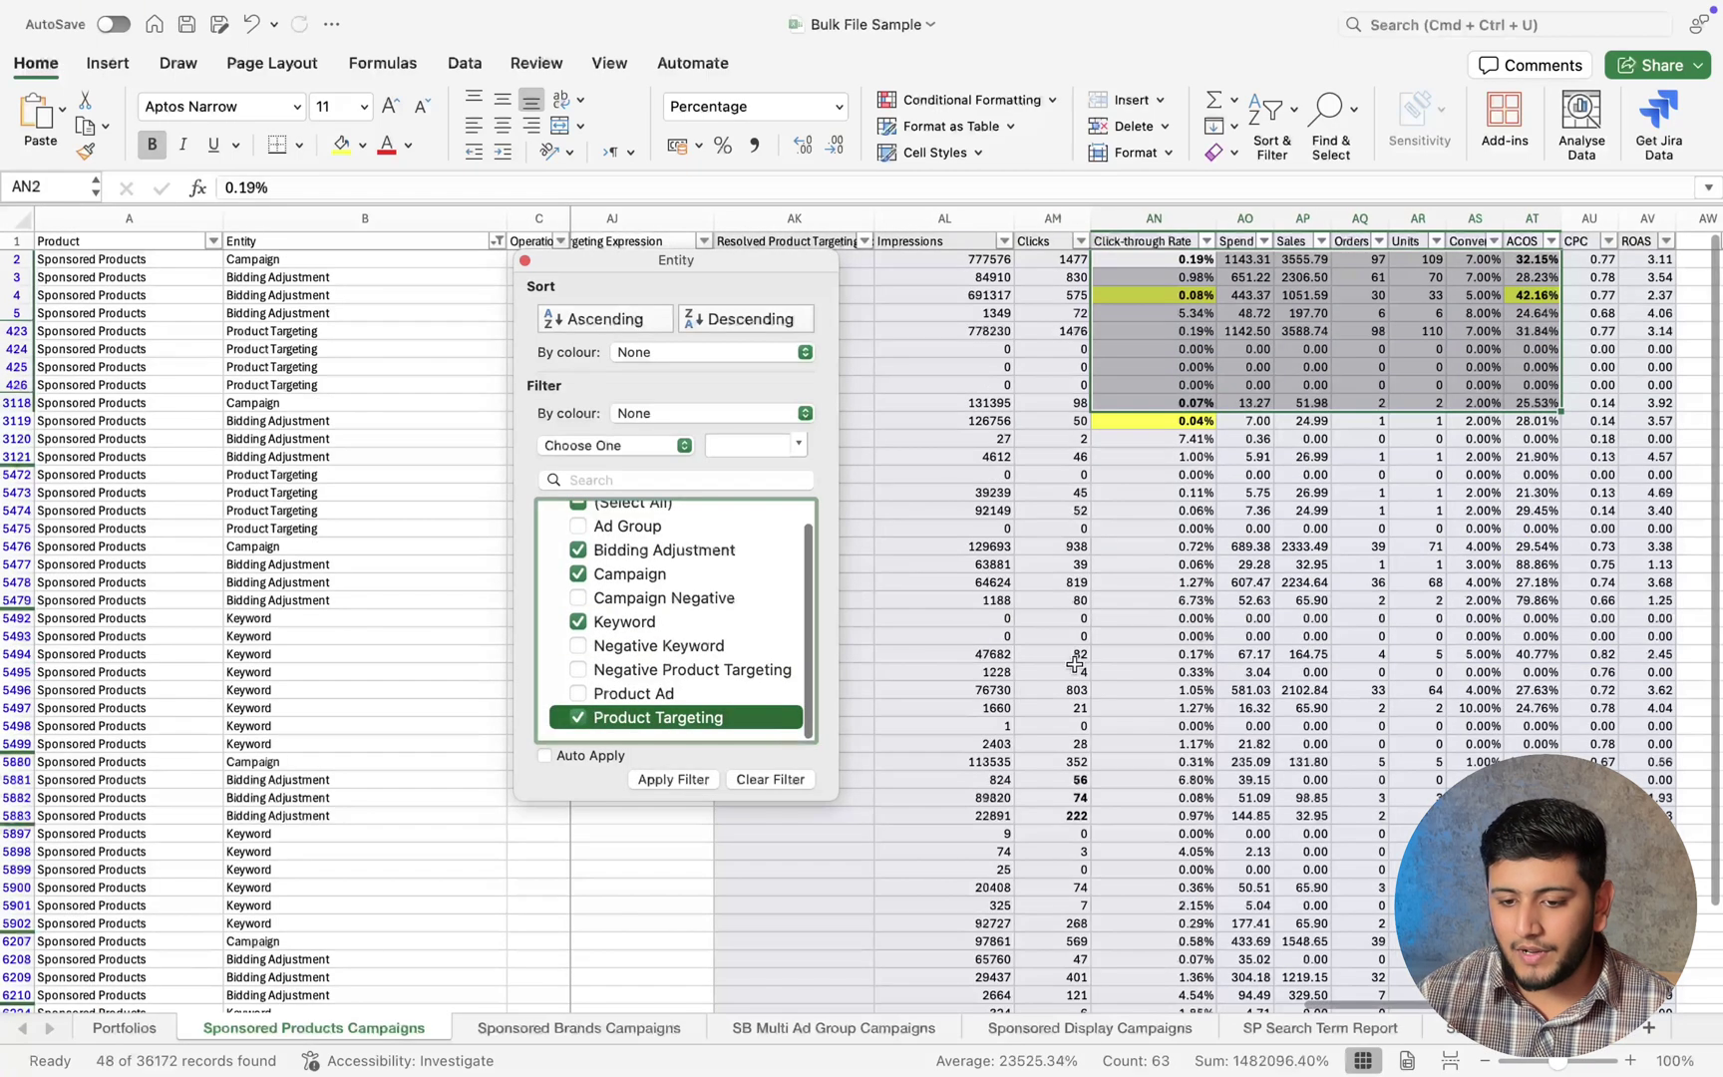
{"action": "left_click", "coordinate": [1273, 681]}
{"action": "scroll", "coordinate": [1273, 681], "scroll_direction": "down", "scroll_amount": 4}
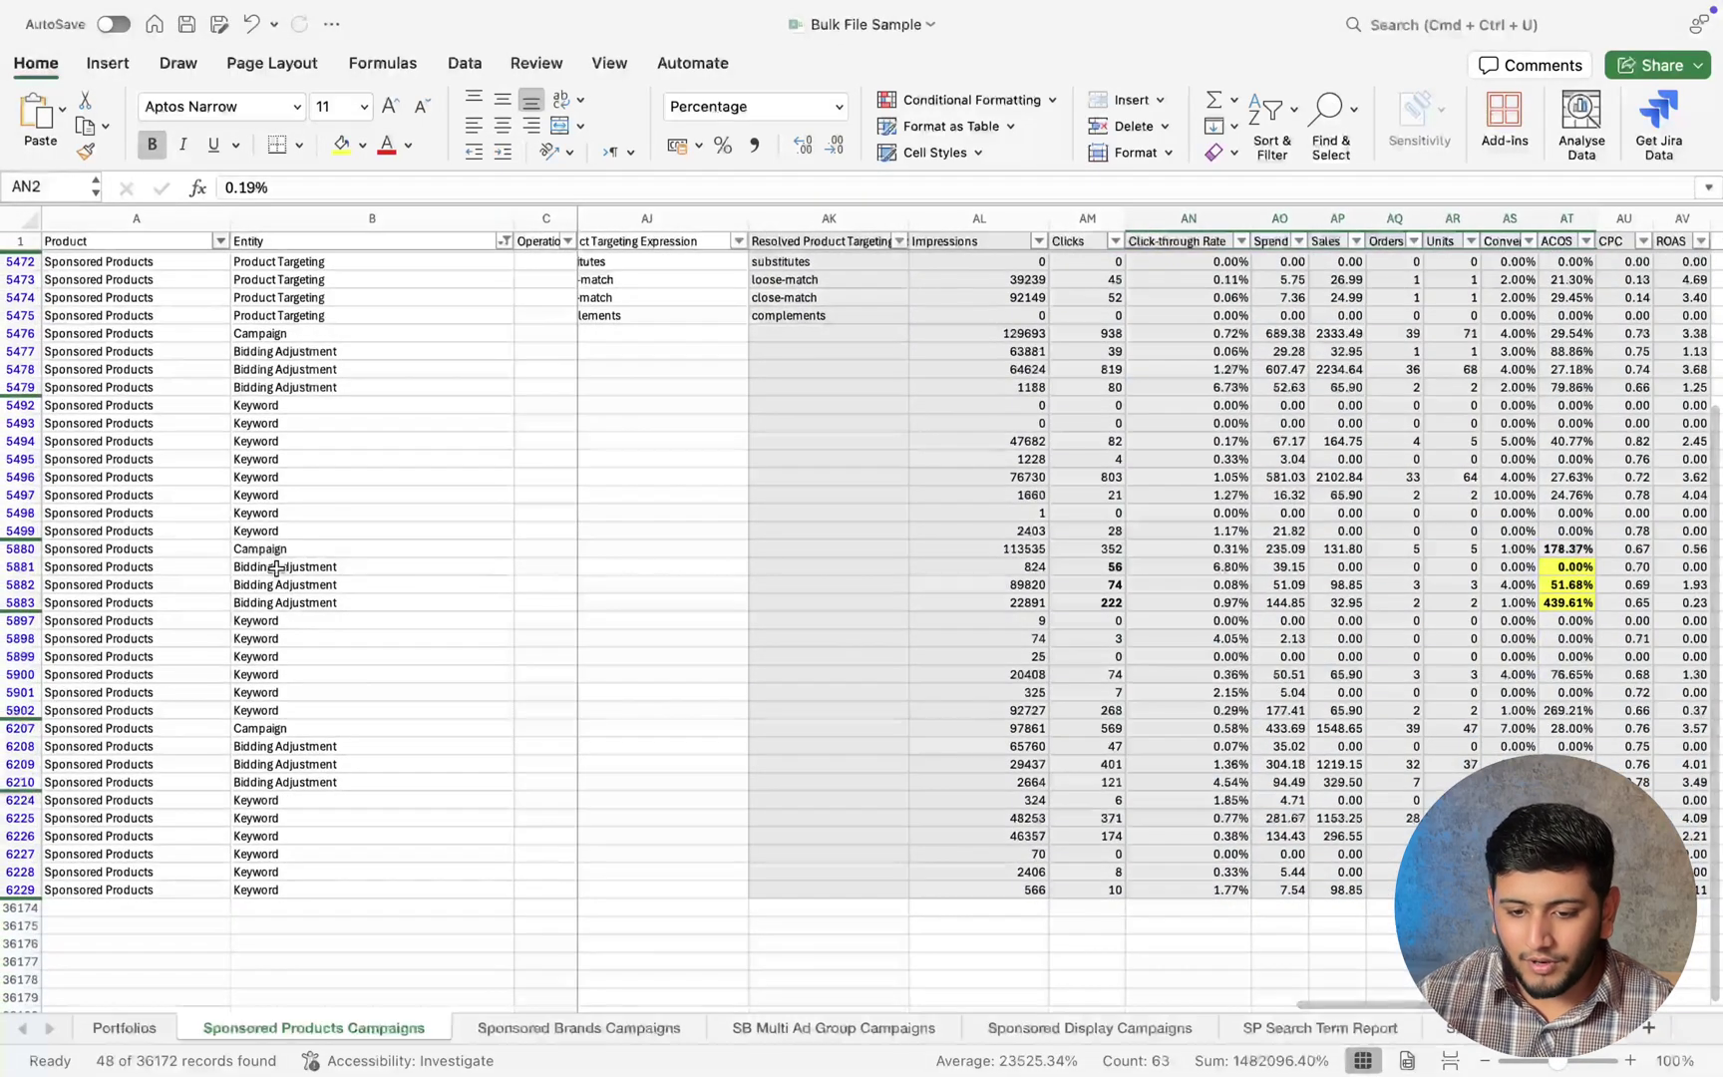
Check the campaign name column to see which placement and keyword rows belong to Campaign Name 12.
{"action": "scroll", "coordinate": [735, 626], "scroll_direction": "left", "scroll_amount": 15}
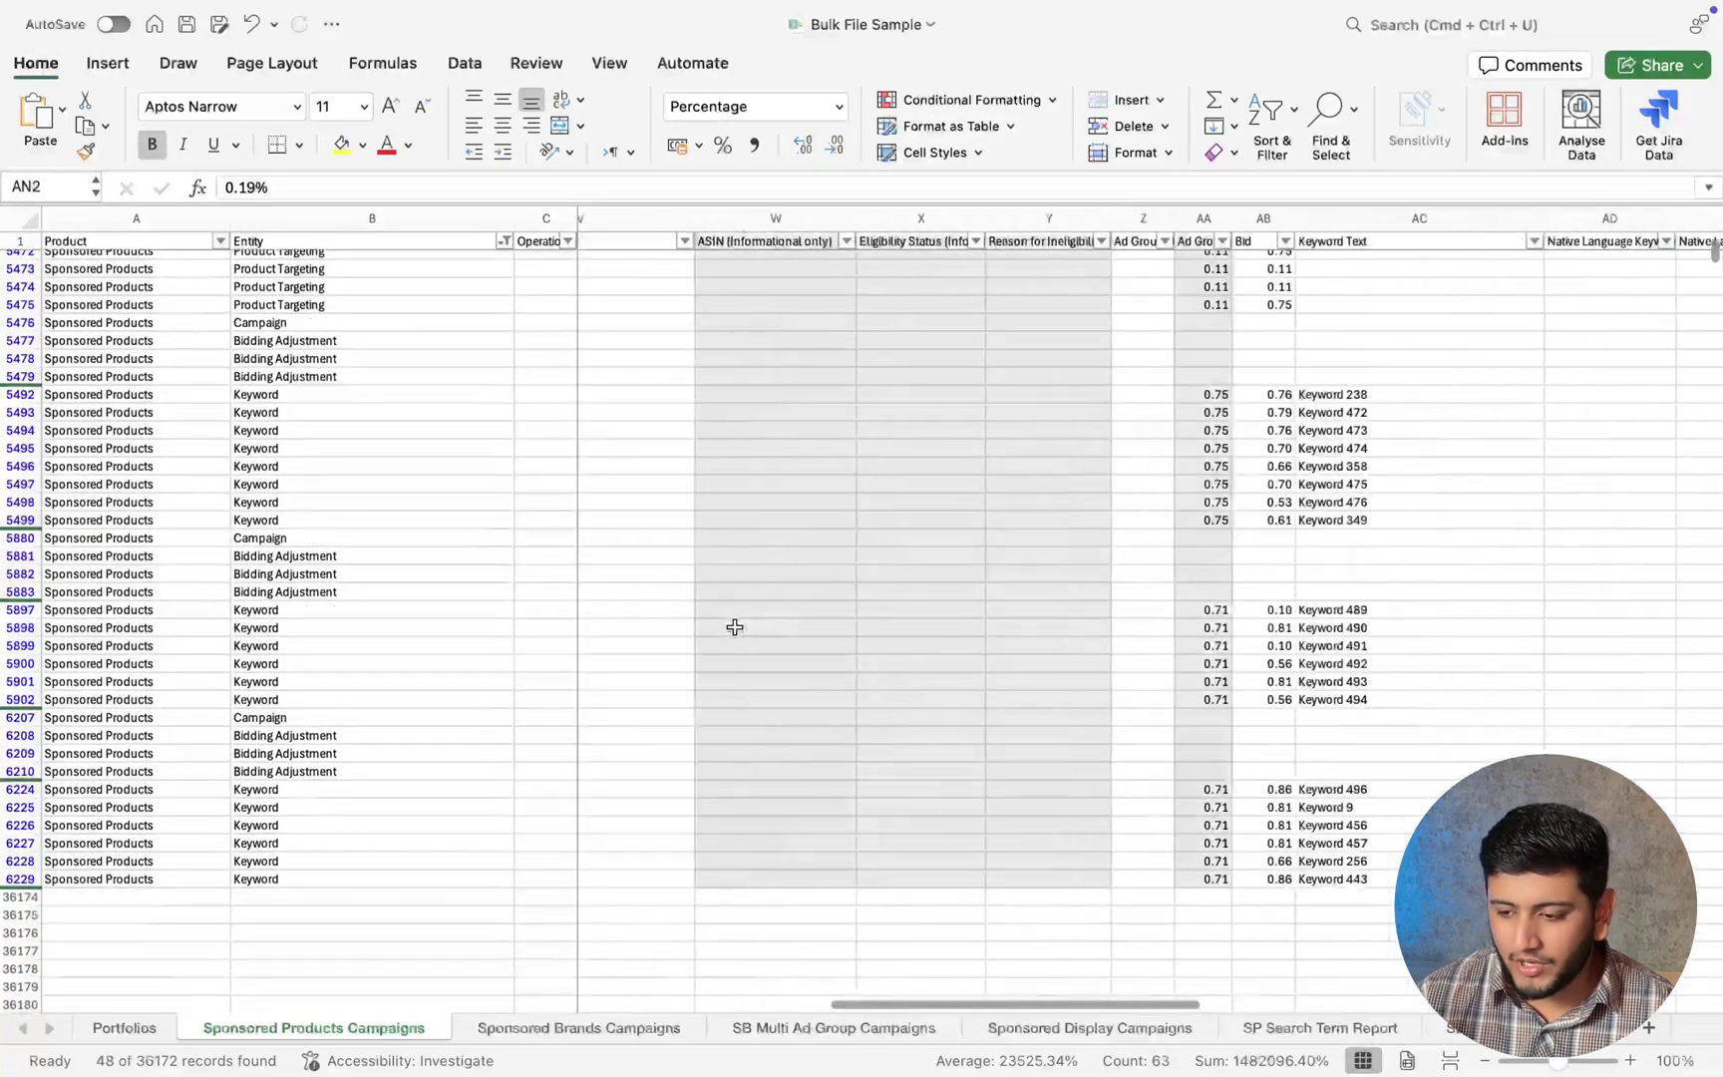
{"action": "scroll", "coordinate": [735, 627], "scroll_direction": "left", "scroll_amount": 4}
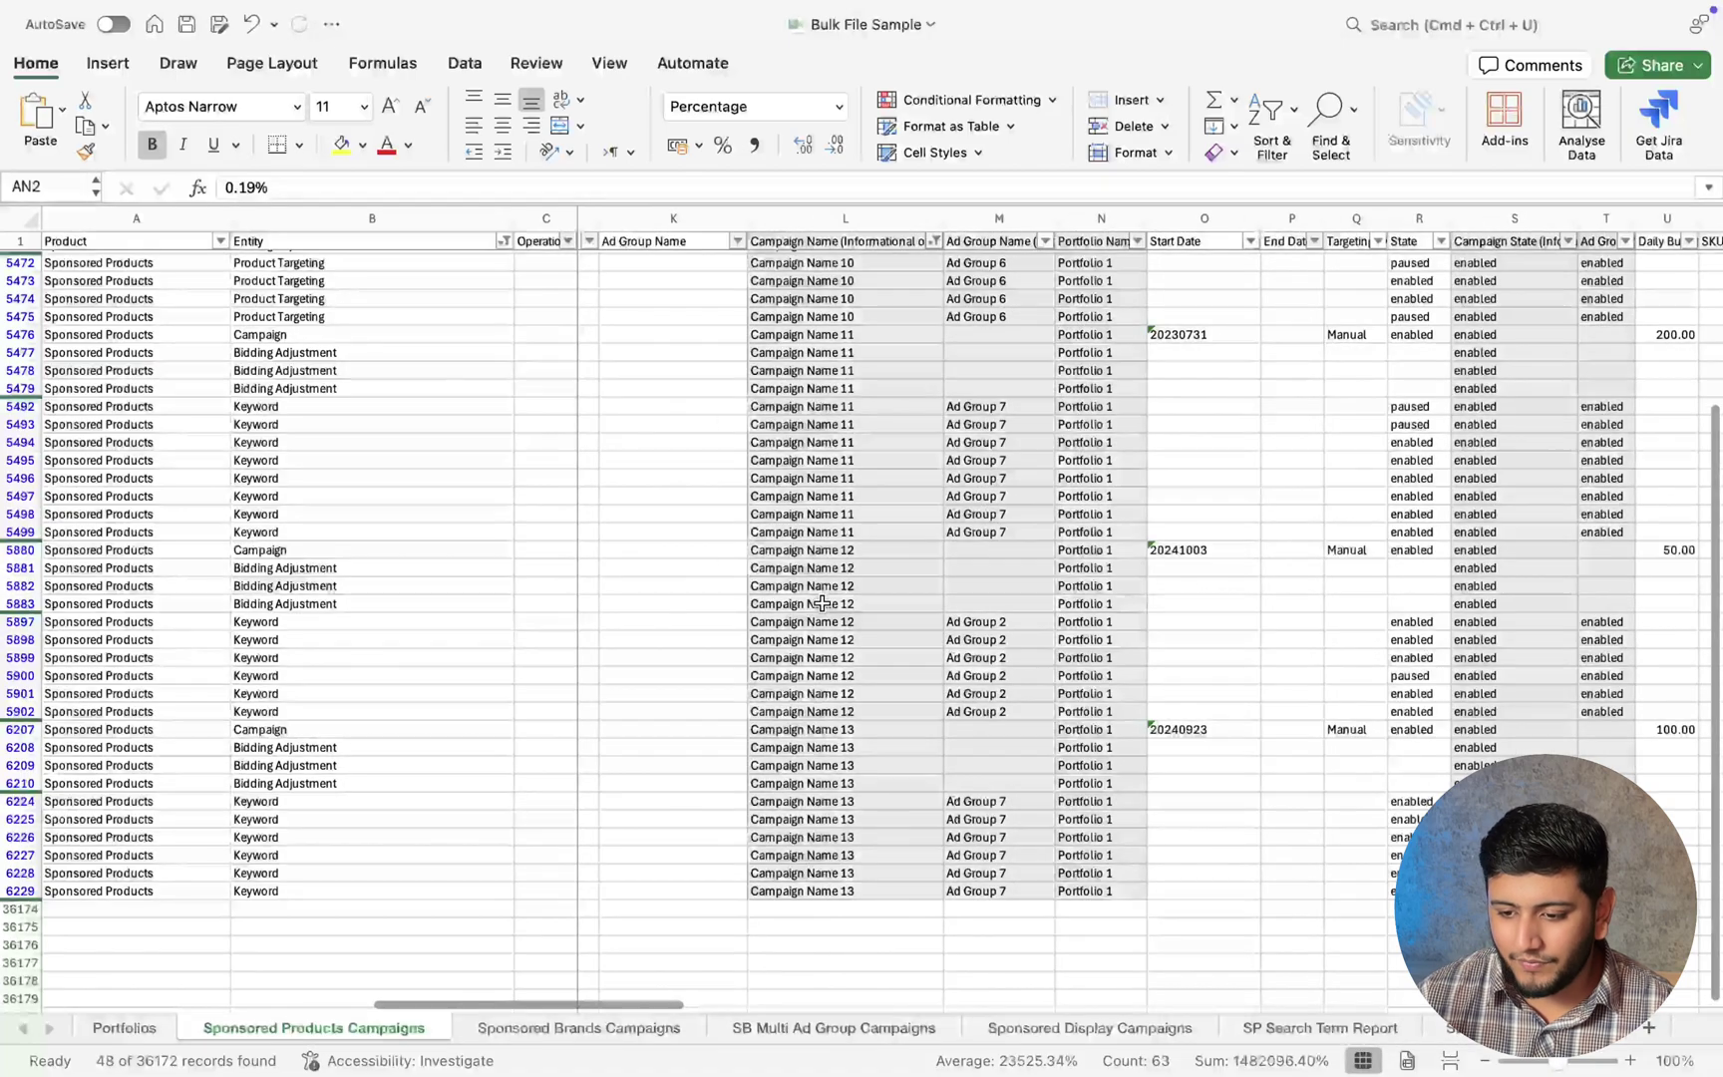
{"action": "left_click_drag", "start_coordinate": [813, 587], "coordinate": [816, 726]}
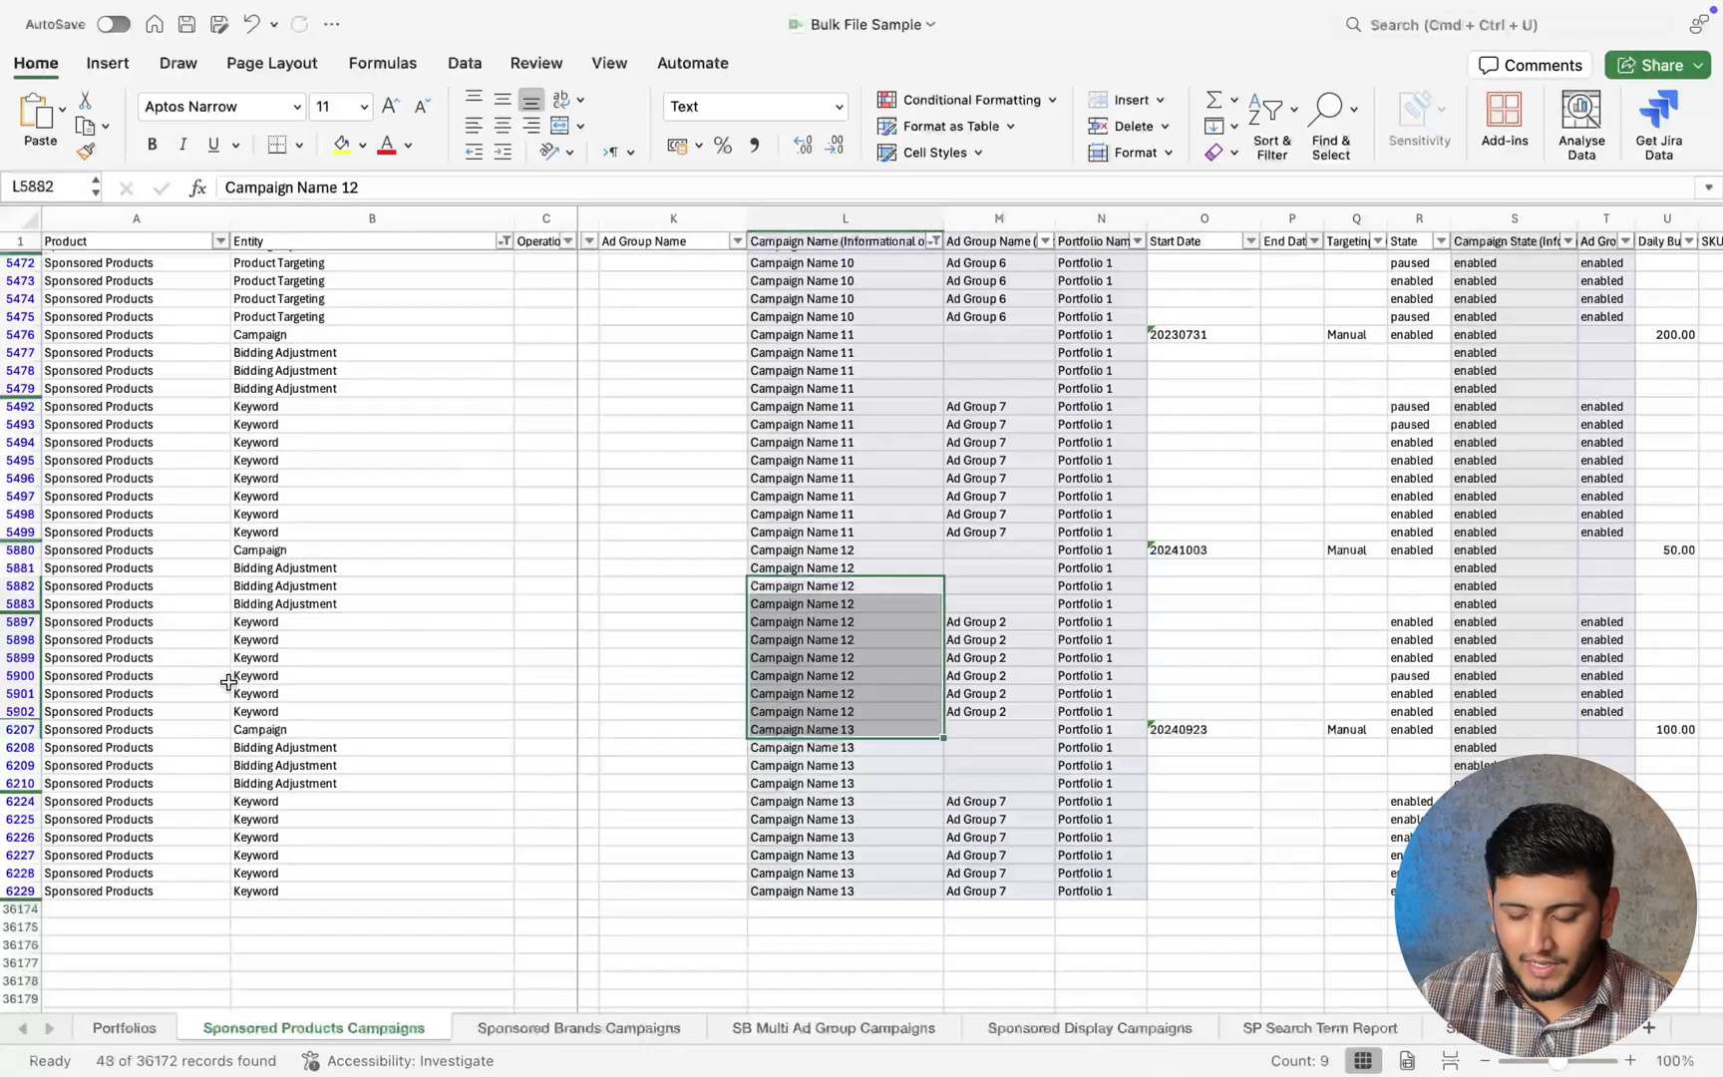
{"action": "scroll", "coordinate": [692, 643], "scroll_direction": "right", "scroll_amount": 12}
{"action": "scroll", "coordinate": [692, 645], "scroll_direction": "right", "scroll_amount": 10}
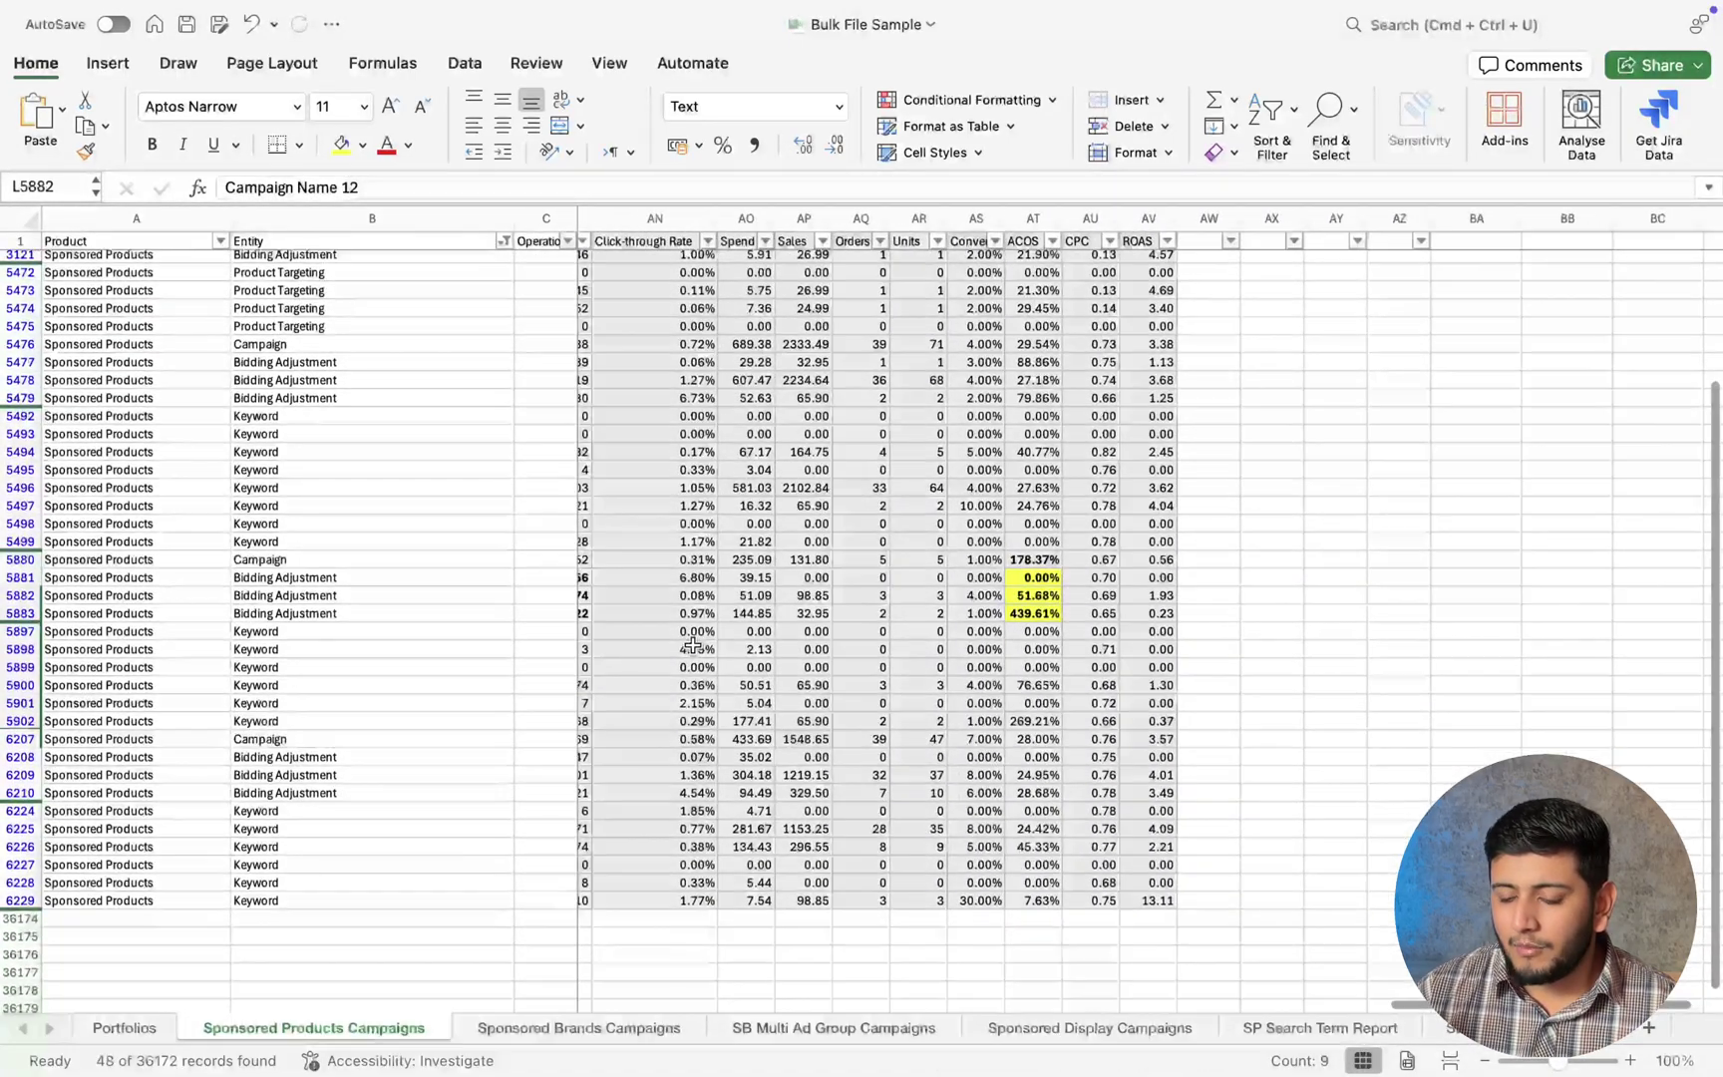
Compare the Clicks and ACOS of Campaign Name 12's keyword rows with its placement rows, examining row 5900 across to CPC.
{"action": "scroll", "coordinate": [692, 645], "scroll_direction": "down", "scroll_amount": 5}
{"action": "scroll", "coordinate": [692, 645], "scroll_direction": "left", "scroll_amount": 1}
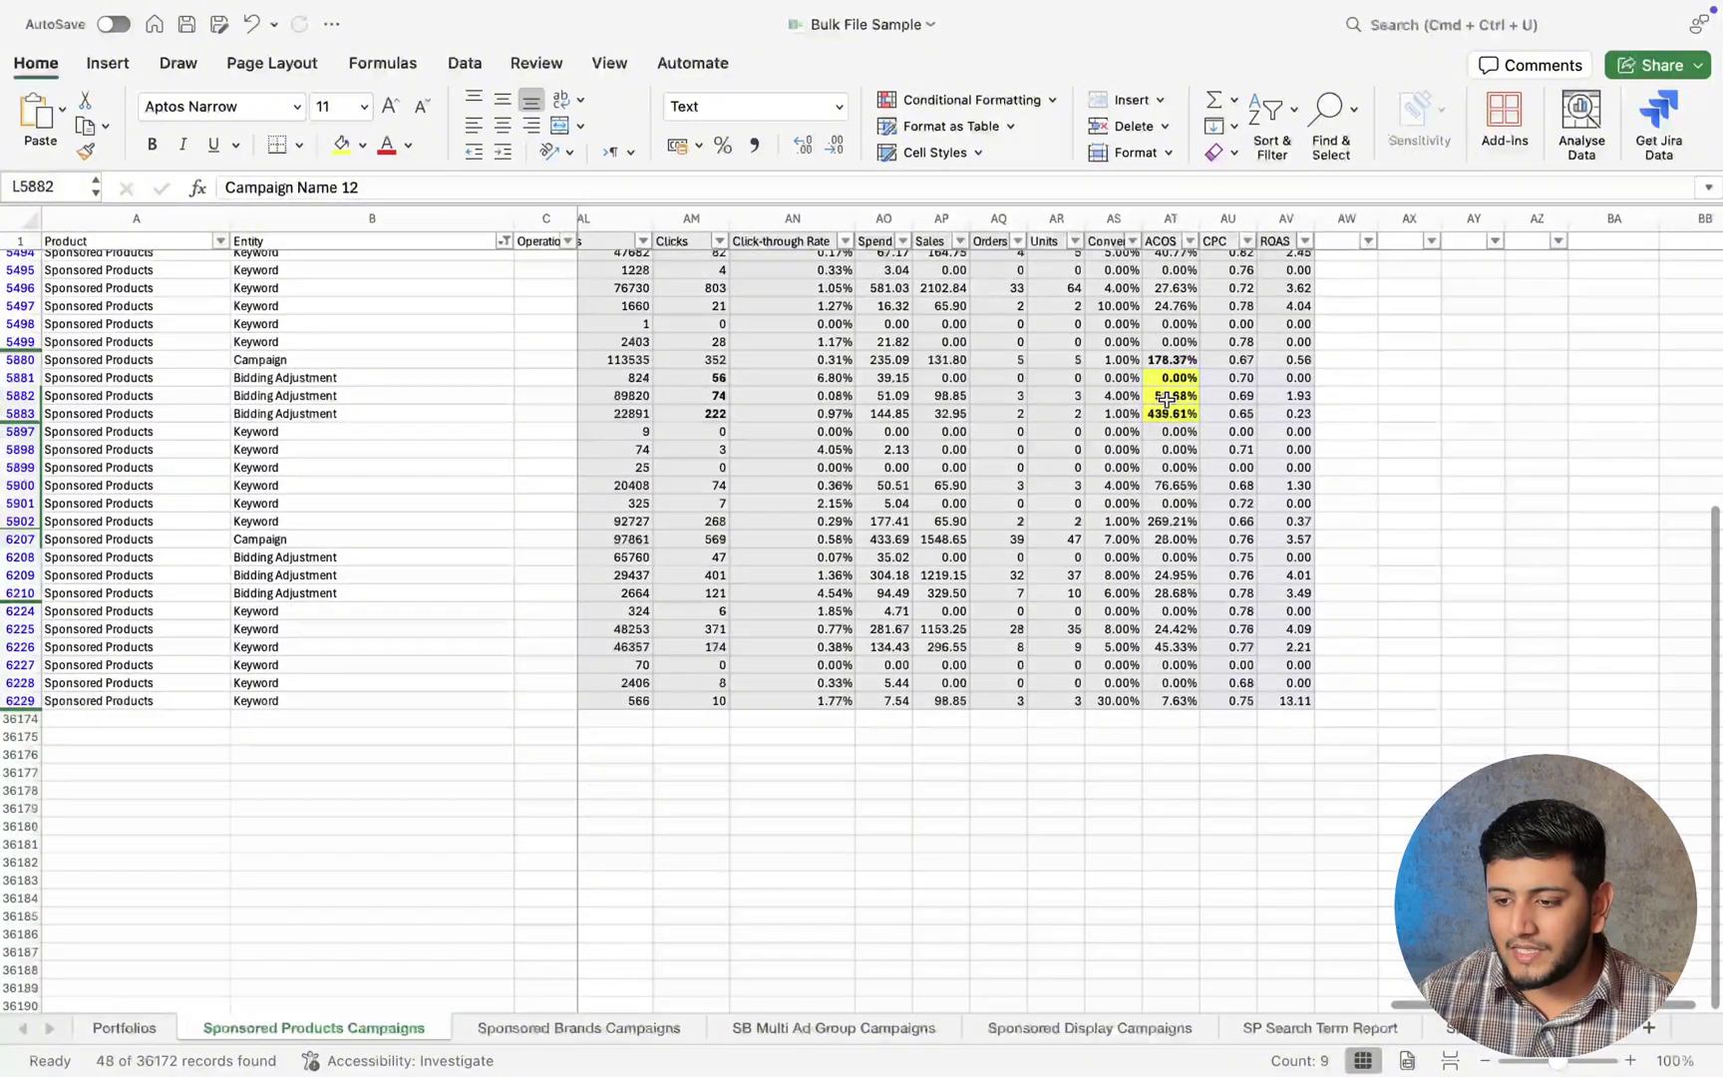
{"action": "left_click_drag", "start_coordinate": [1168, 379], "coordinate": [1168, 413]}
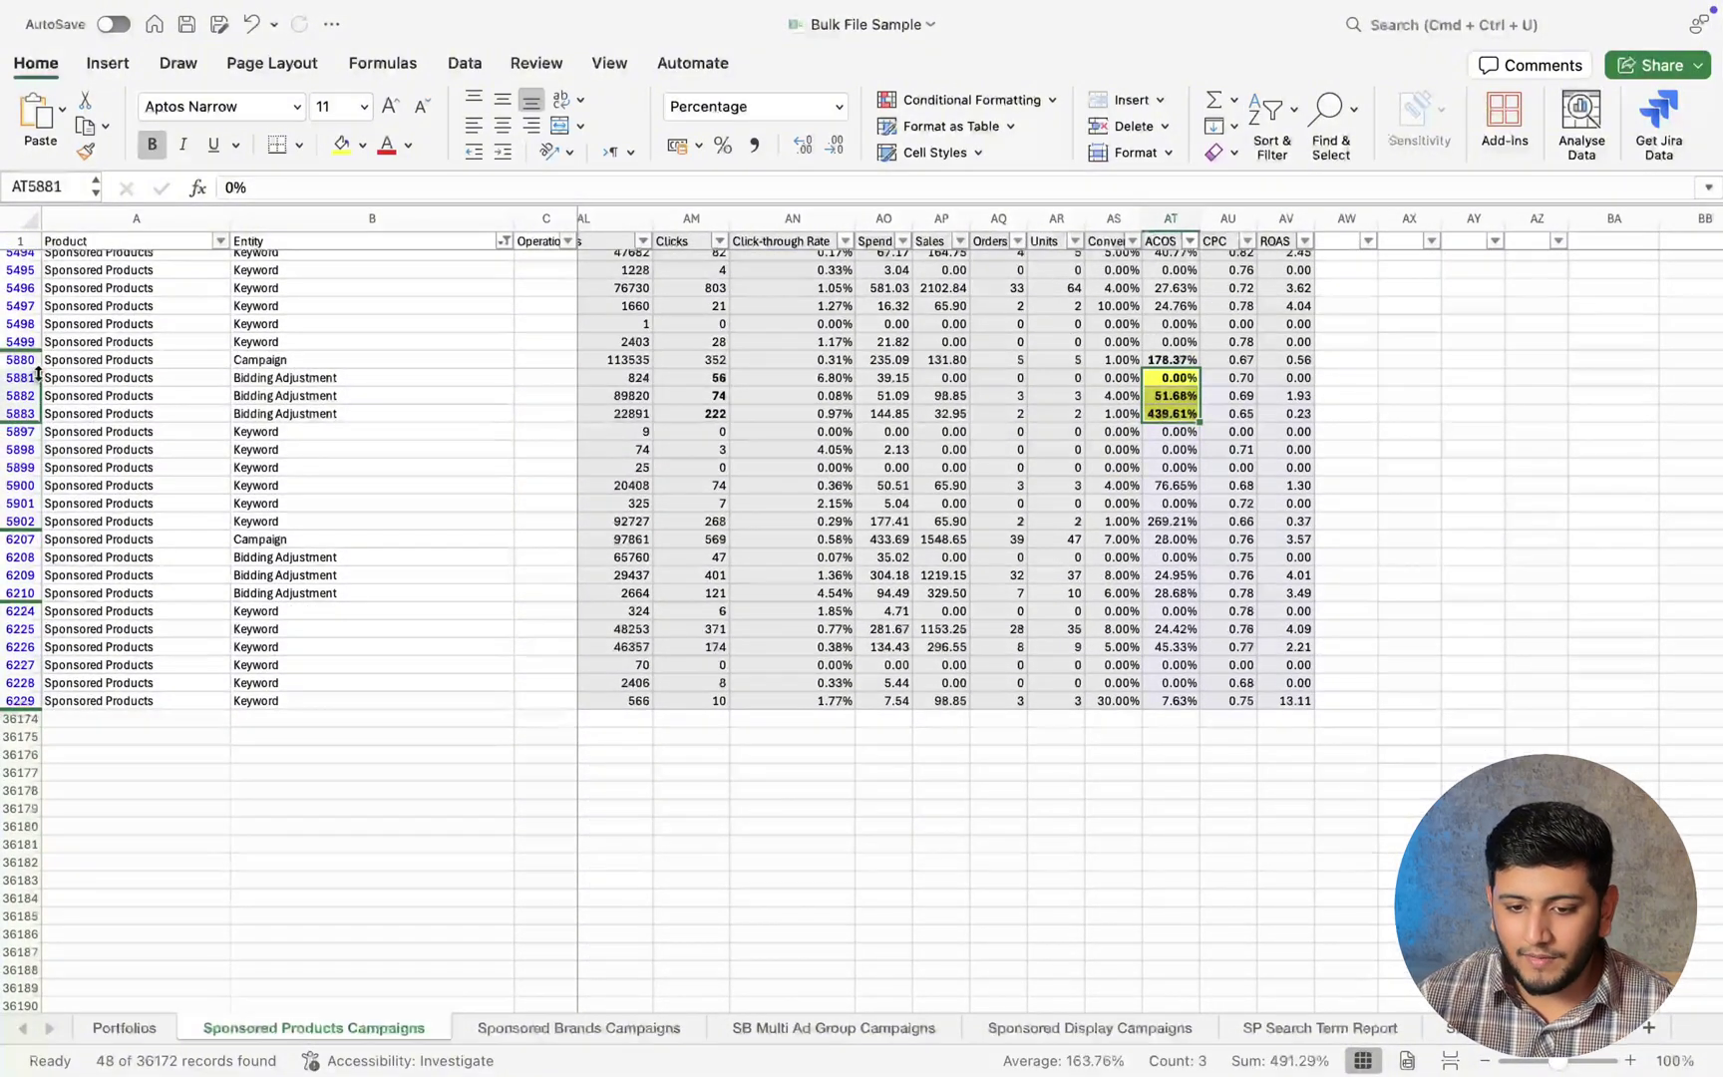
{"action": "left_click_drag", "start_coordinate": [20, 360], "coordinate": [22, 414]}
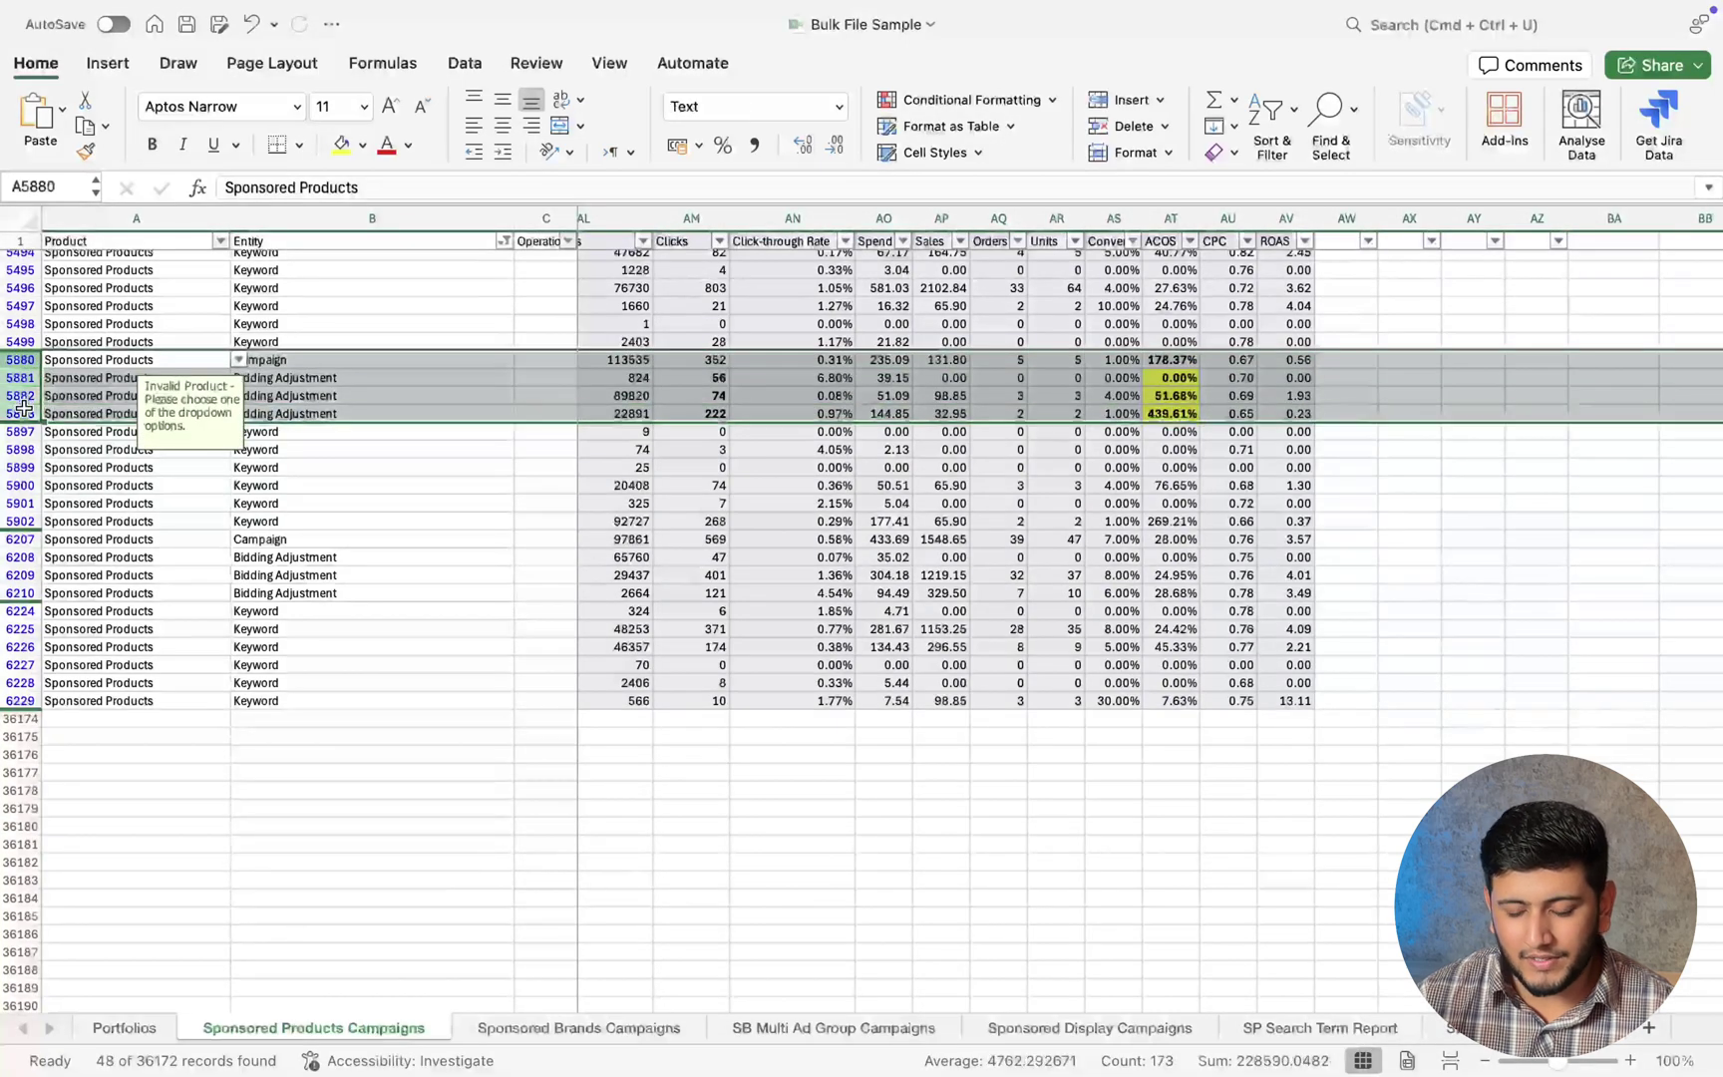
{"action": "left_click", "coordinate": [1159, 436]}
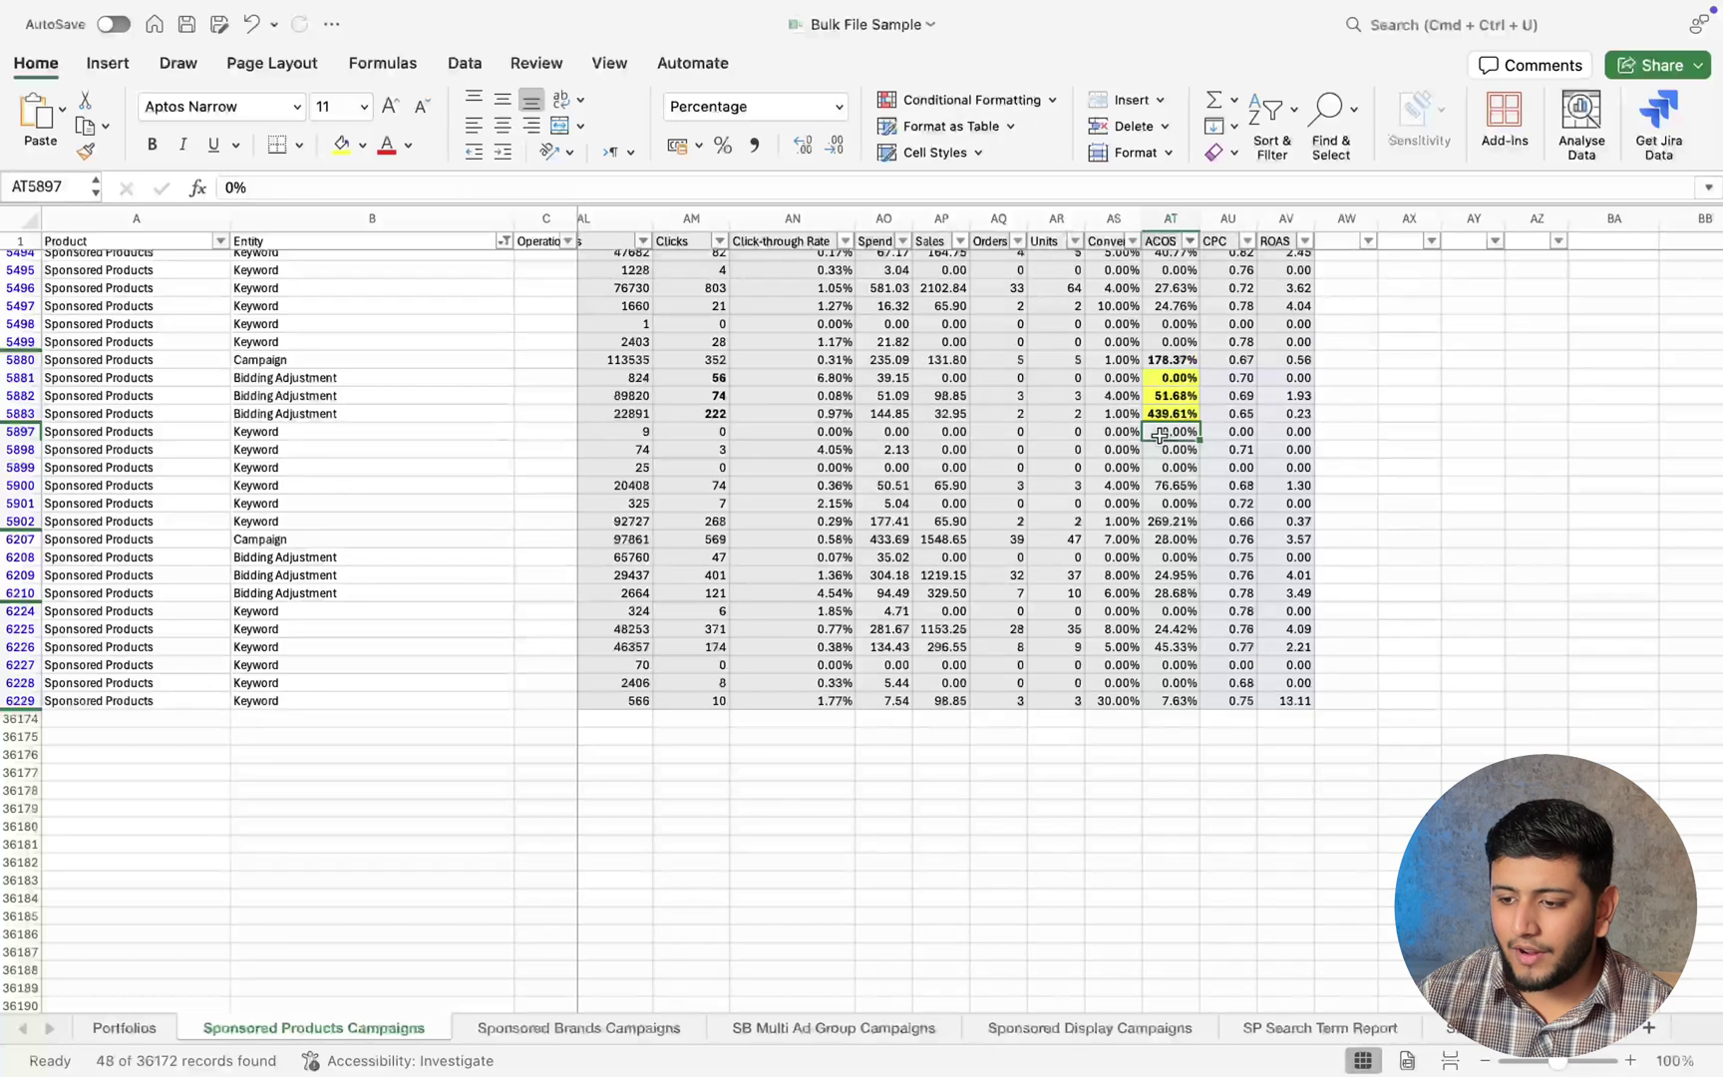
{"action": "left_click_drag", "start_coordinate": [1160, 436], "coordinate": [1160, 494]}
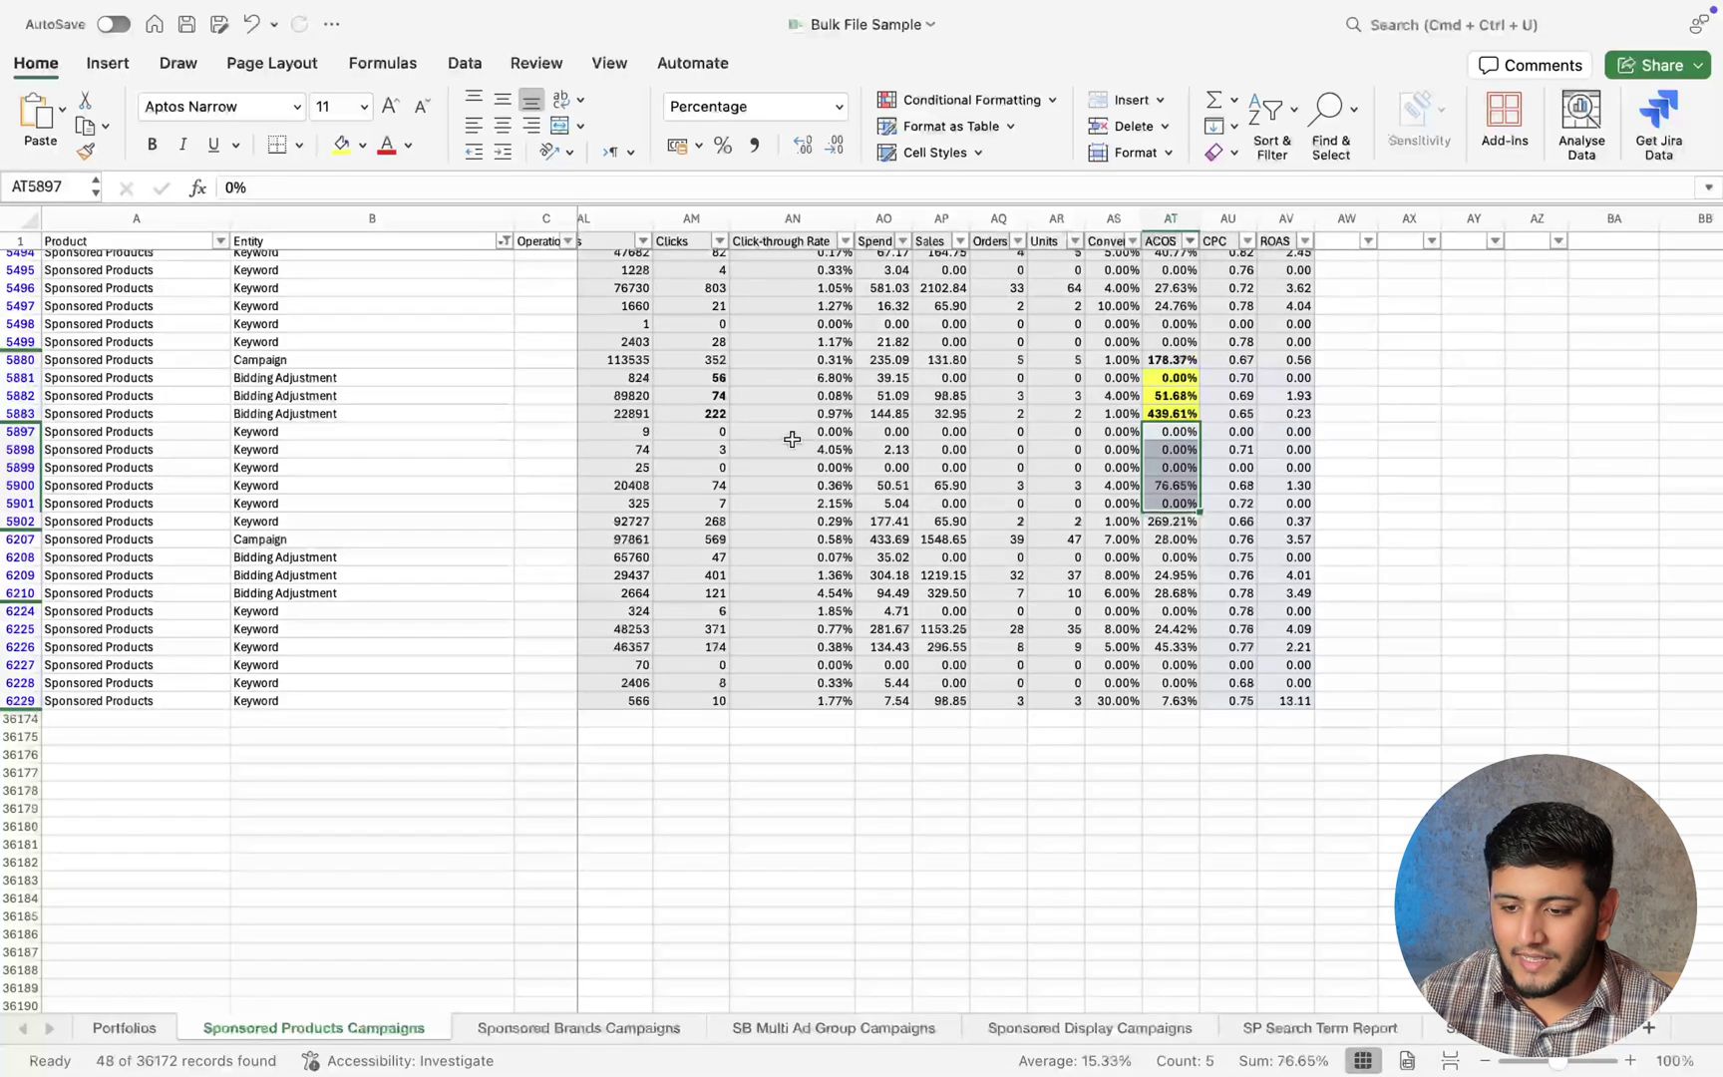
{"action": "left_click_drag", "start_coordinate": [716, 430], "coordinate": [707, 501]}
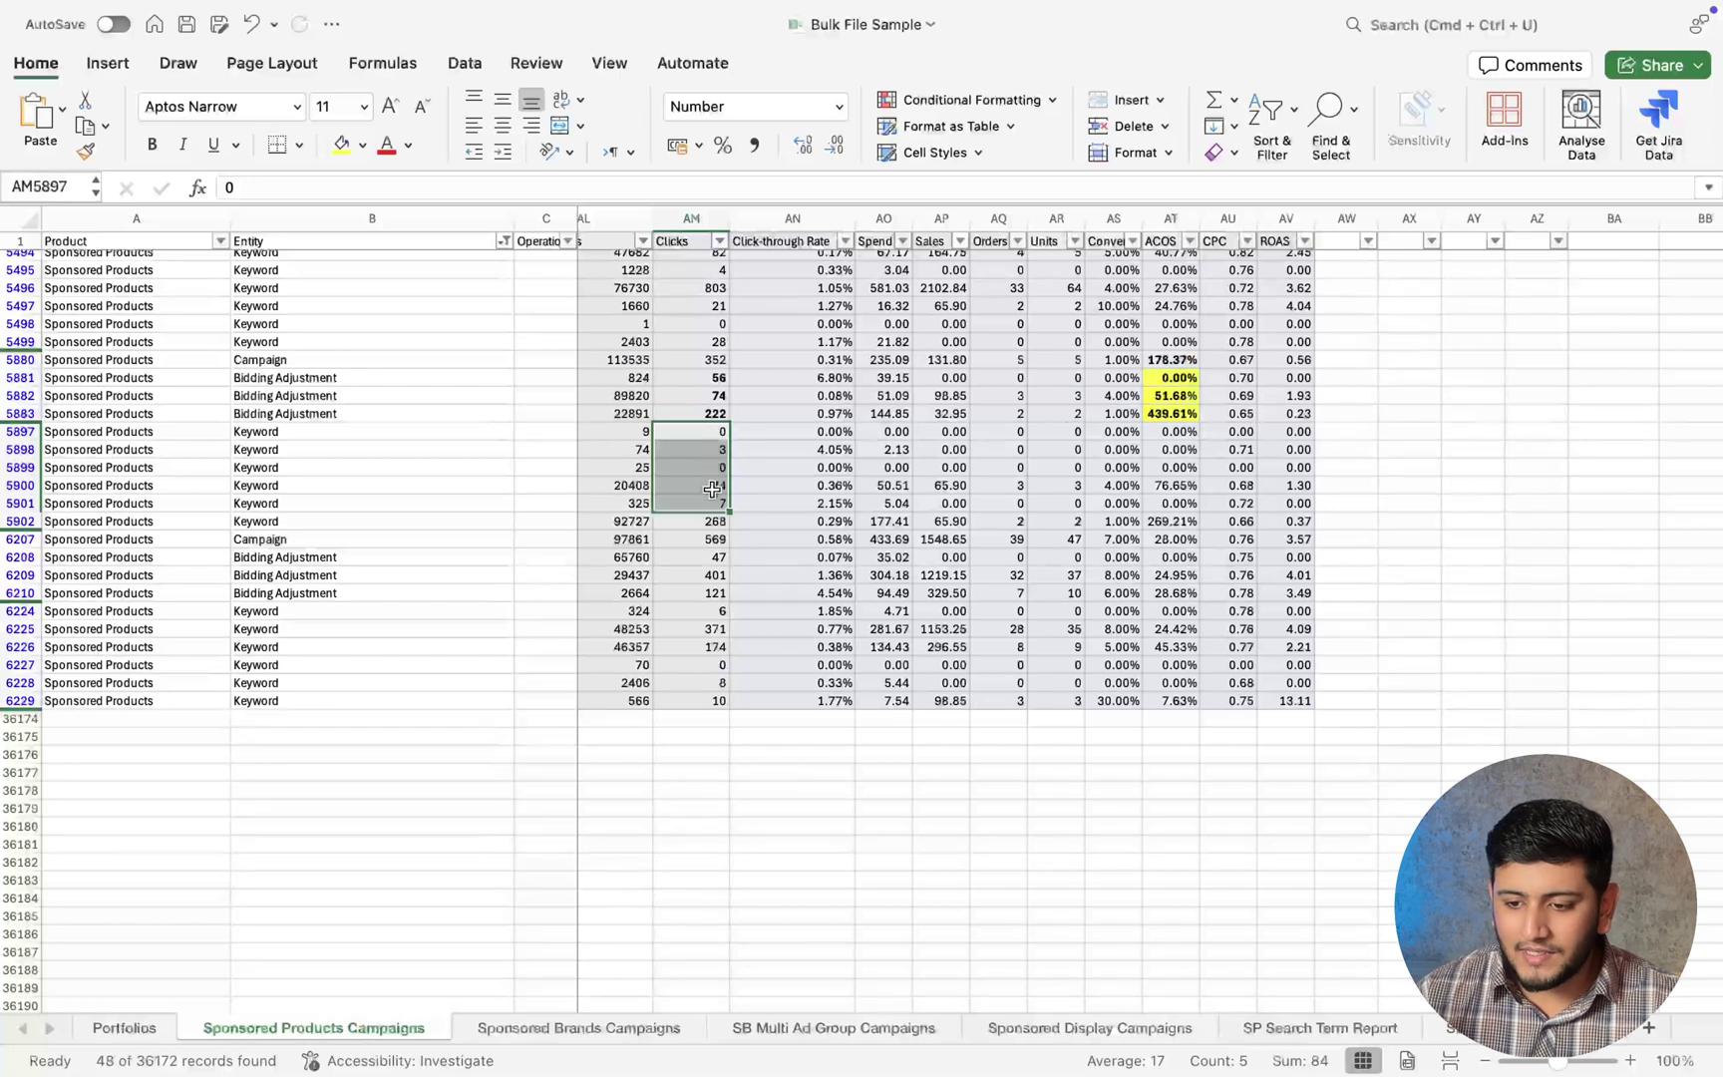
{"action": "left_click_drag", "start_coordinate": [712, 488], "coordinate": [1218, 484]}
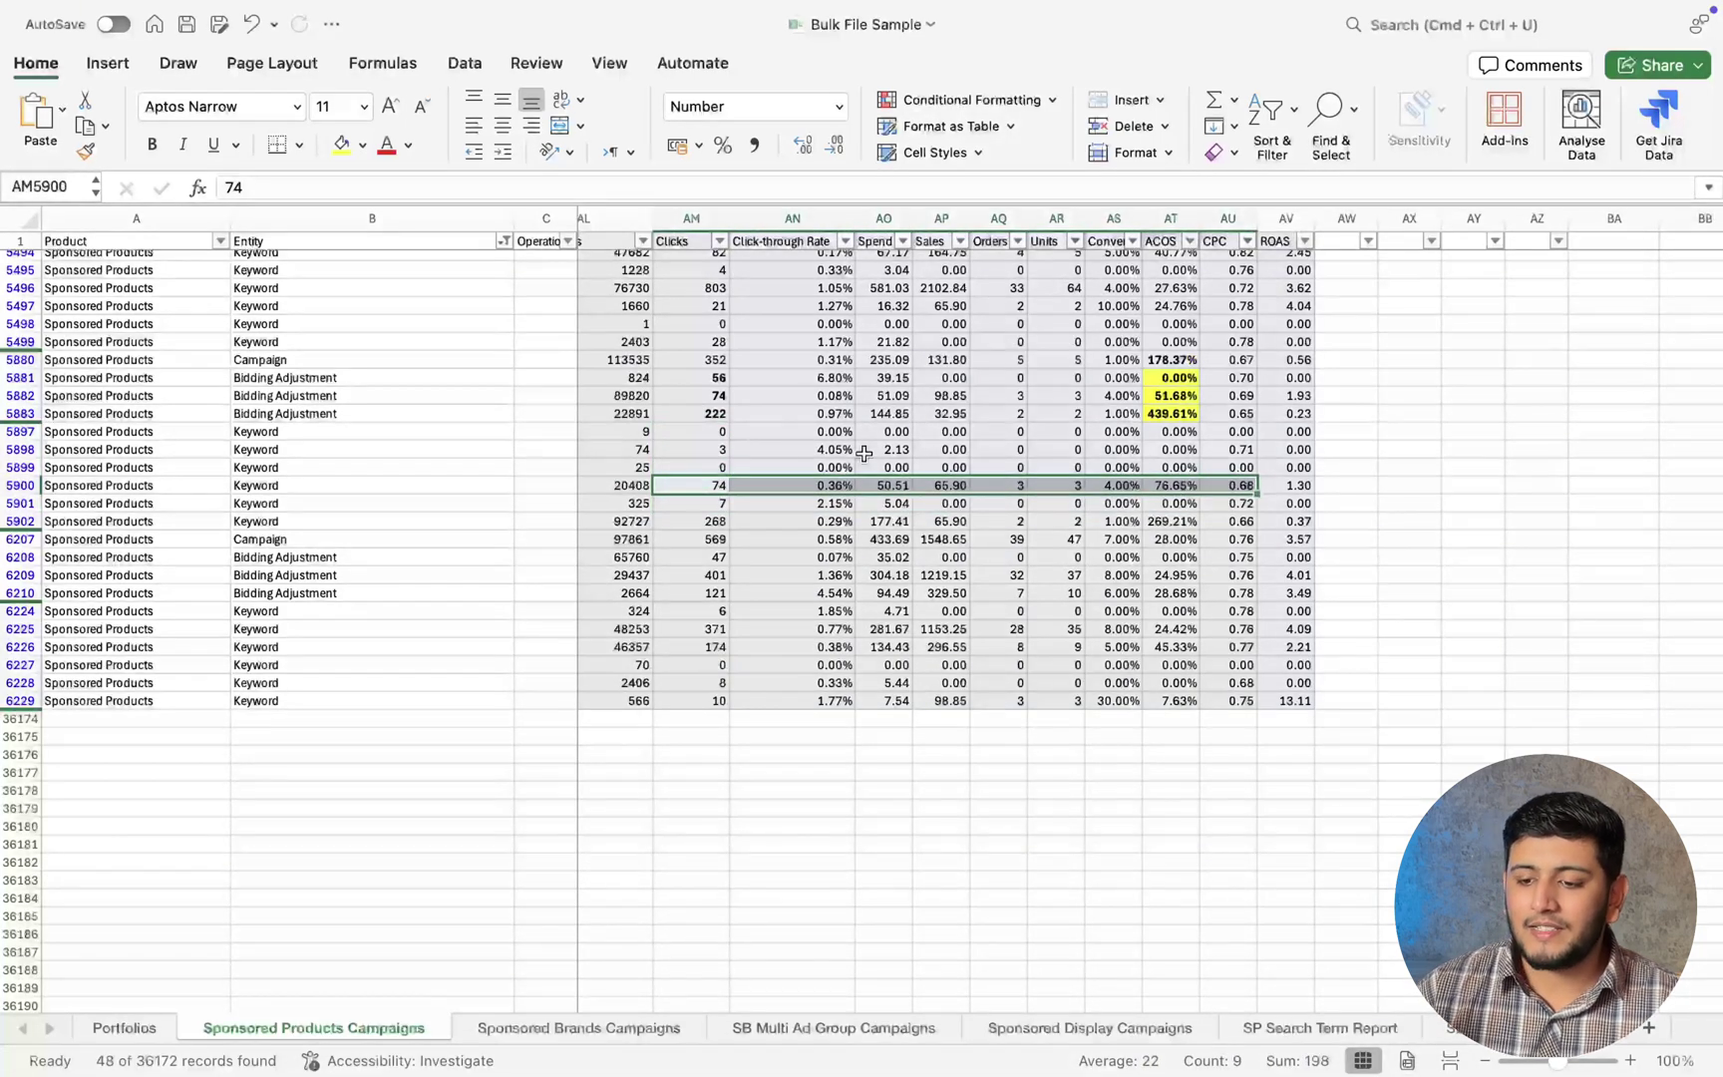
Bold the Clicks values of Campaign Name 12's keyword rows 5900 and 5902.
{"action": "left_click", "coordinate": [714, 485]}
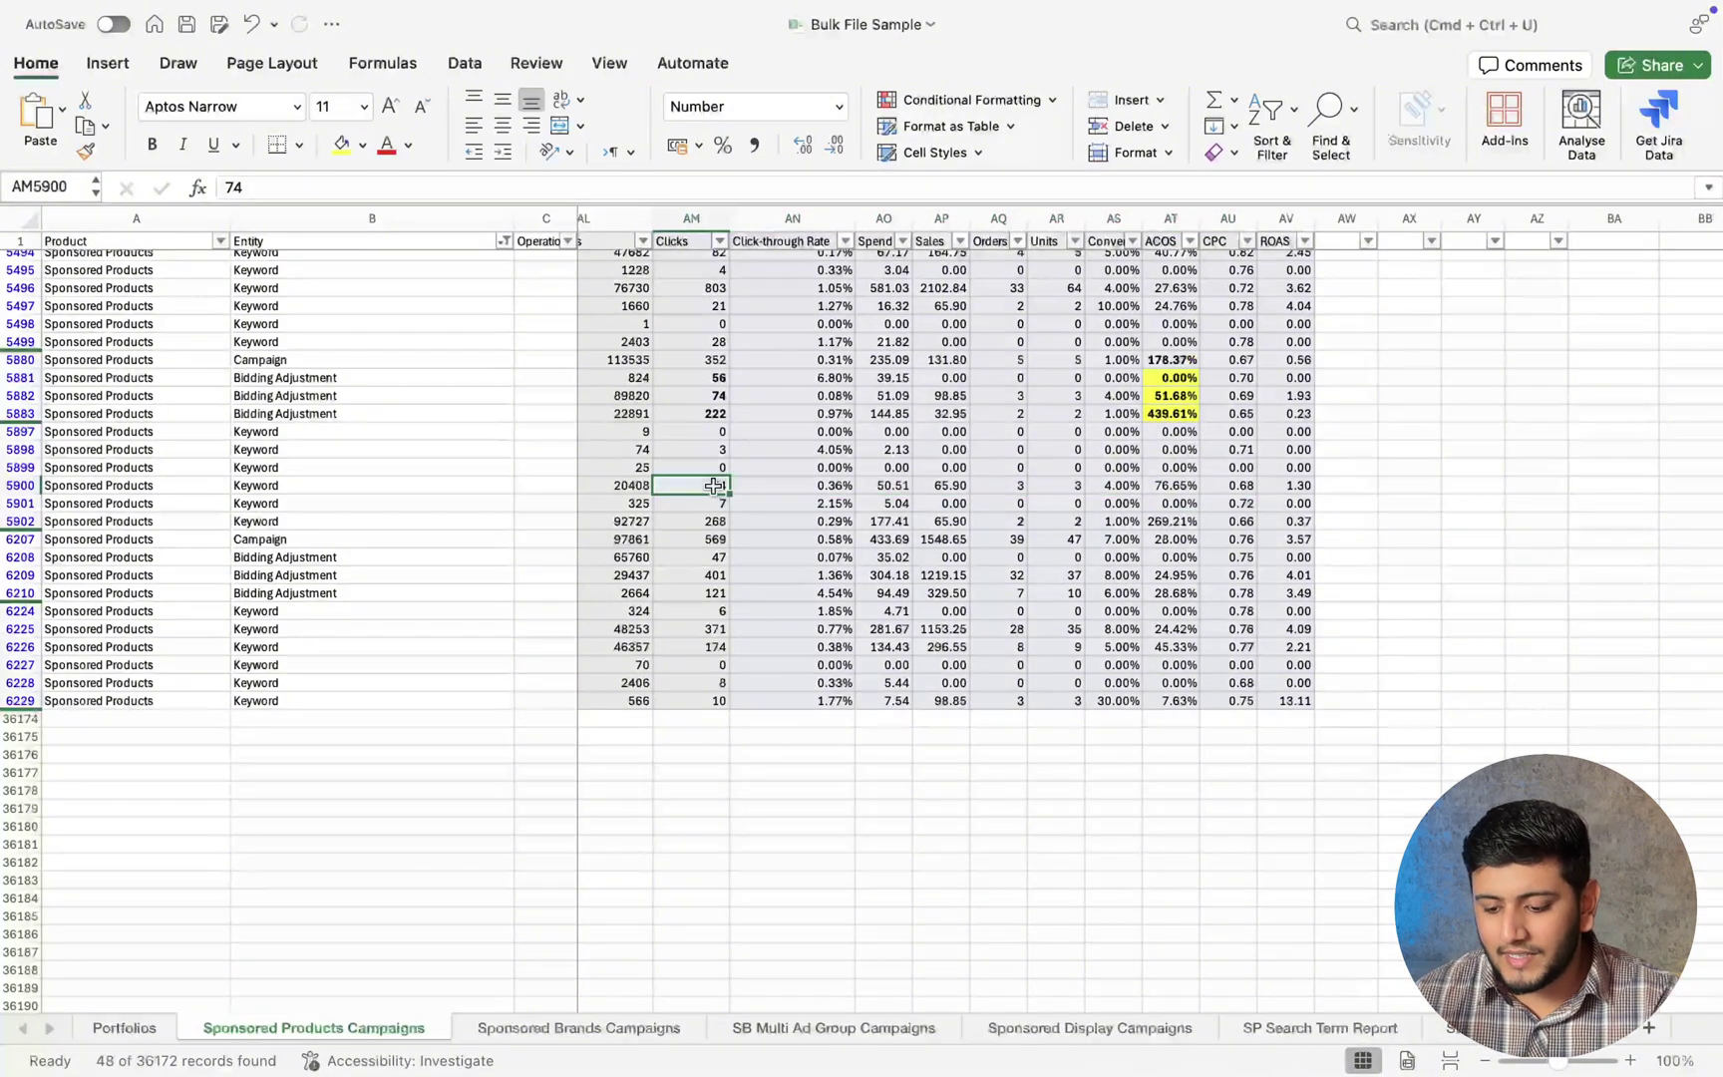
{"action": "key", "text": "super+b"}
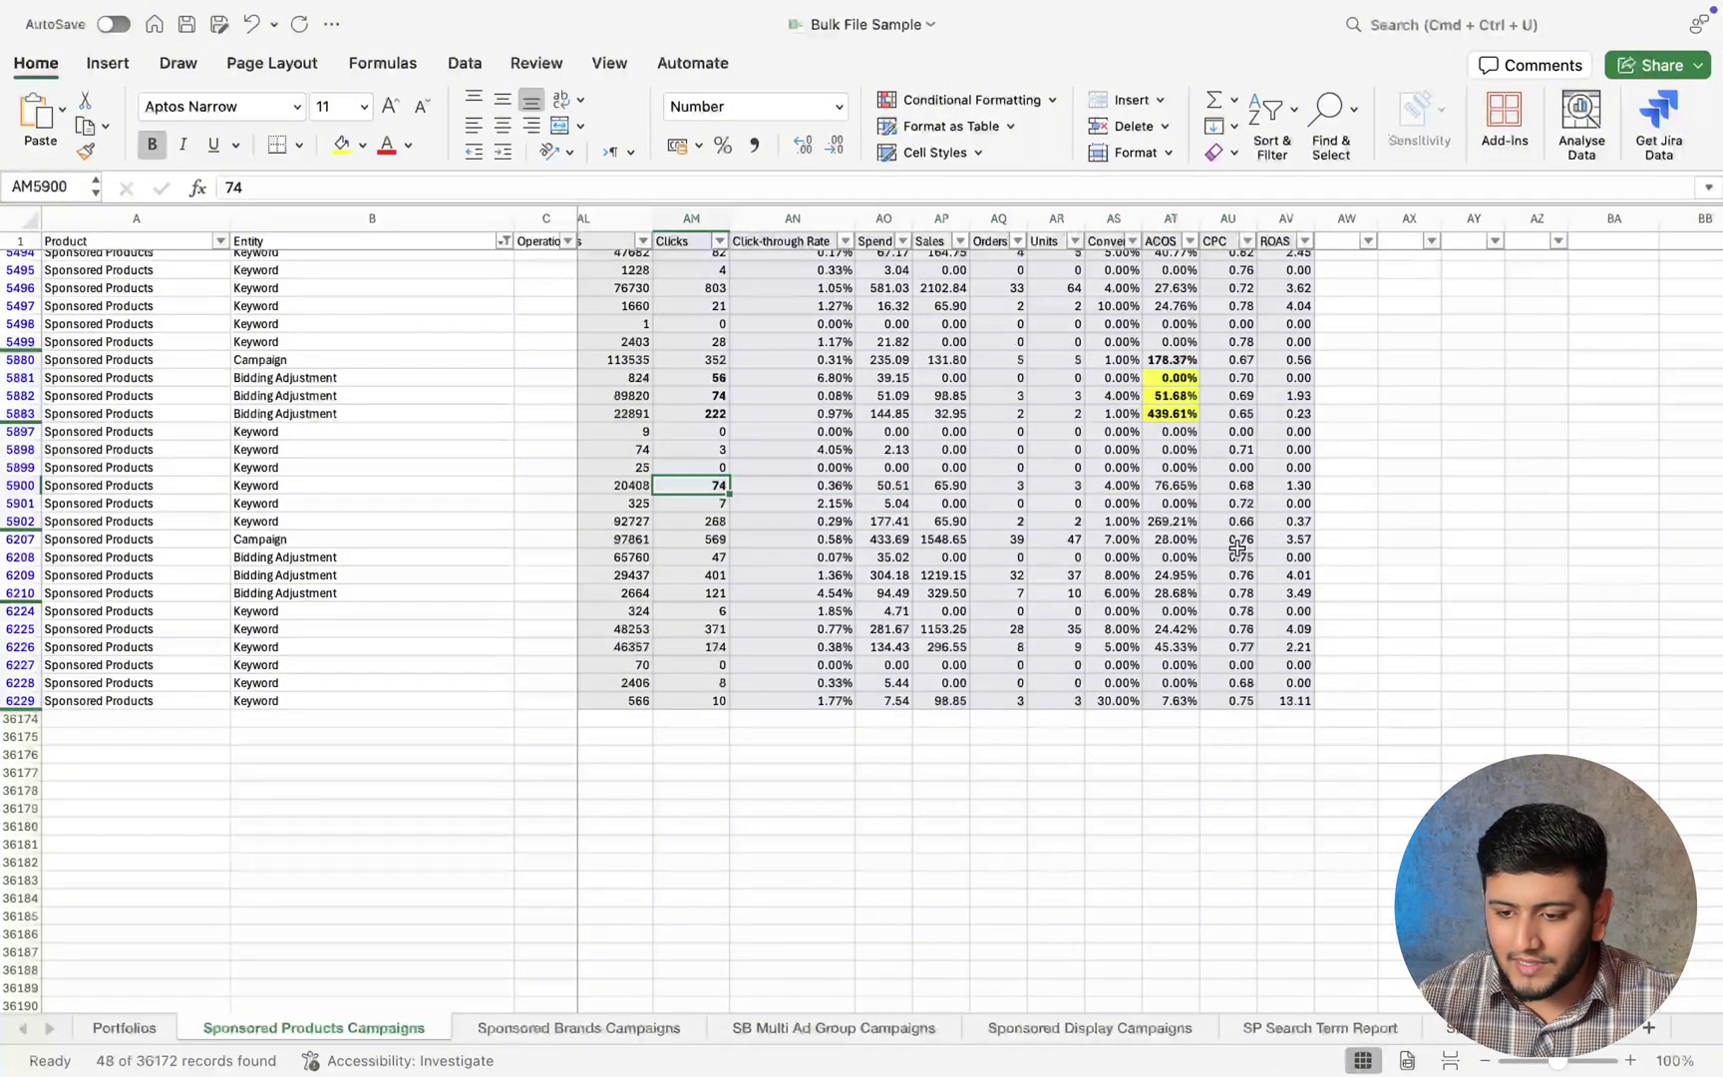
{"action": "key", "text": "Right"}
{"action": "key", "text": "Left"}
{"action": "key", "text": "Down"}
{"action": "key", "text": "Down"}
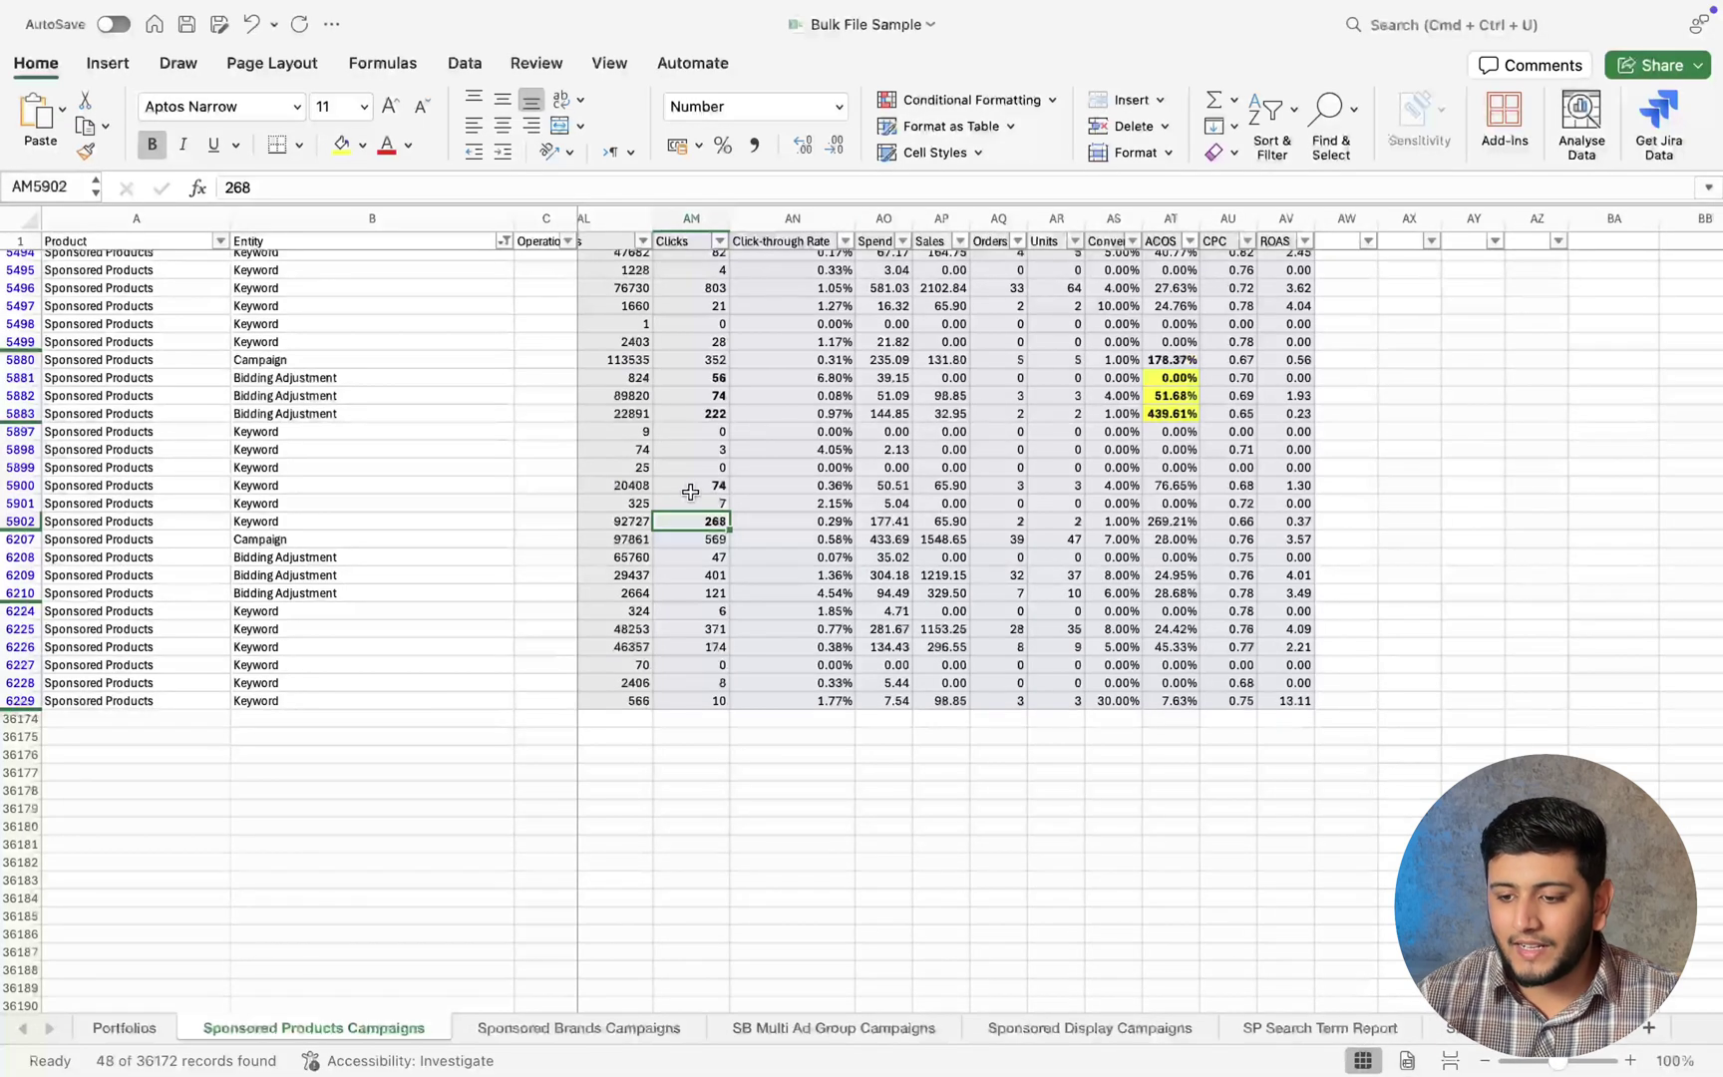
Bold the ACOS values of keyword rows 5900 and 5902.
{"action": "left_click", "coordinate": [876, 485]}
{"action": "key", "text": "Right"}
{"action": "key", "text": "Right"}
{"action": "key", "text": "Right"}
{"action": "key", "text": "Right"}
{"action": "key", "text": "Right"}
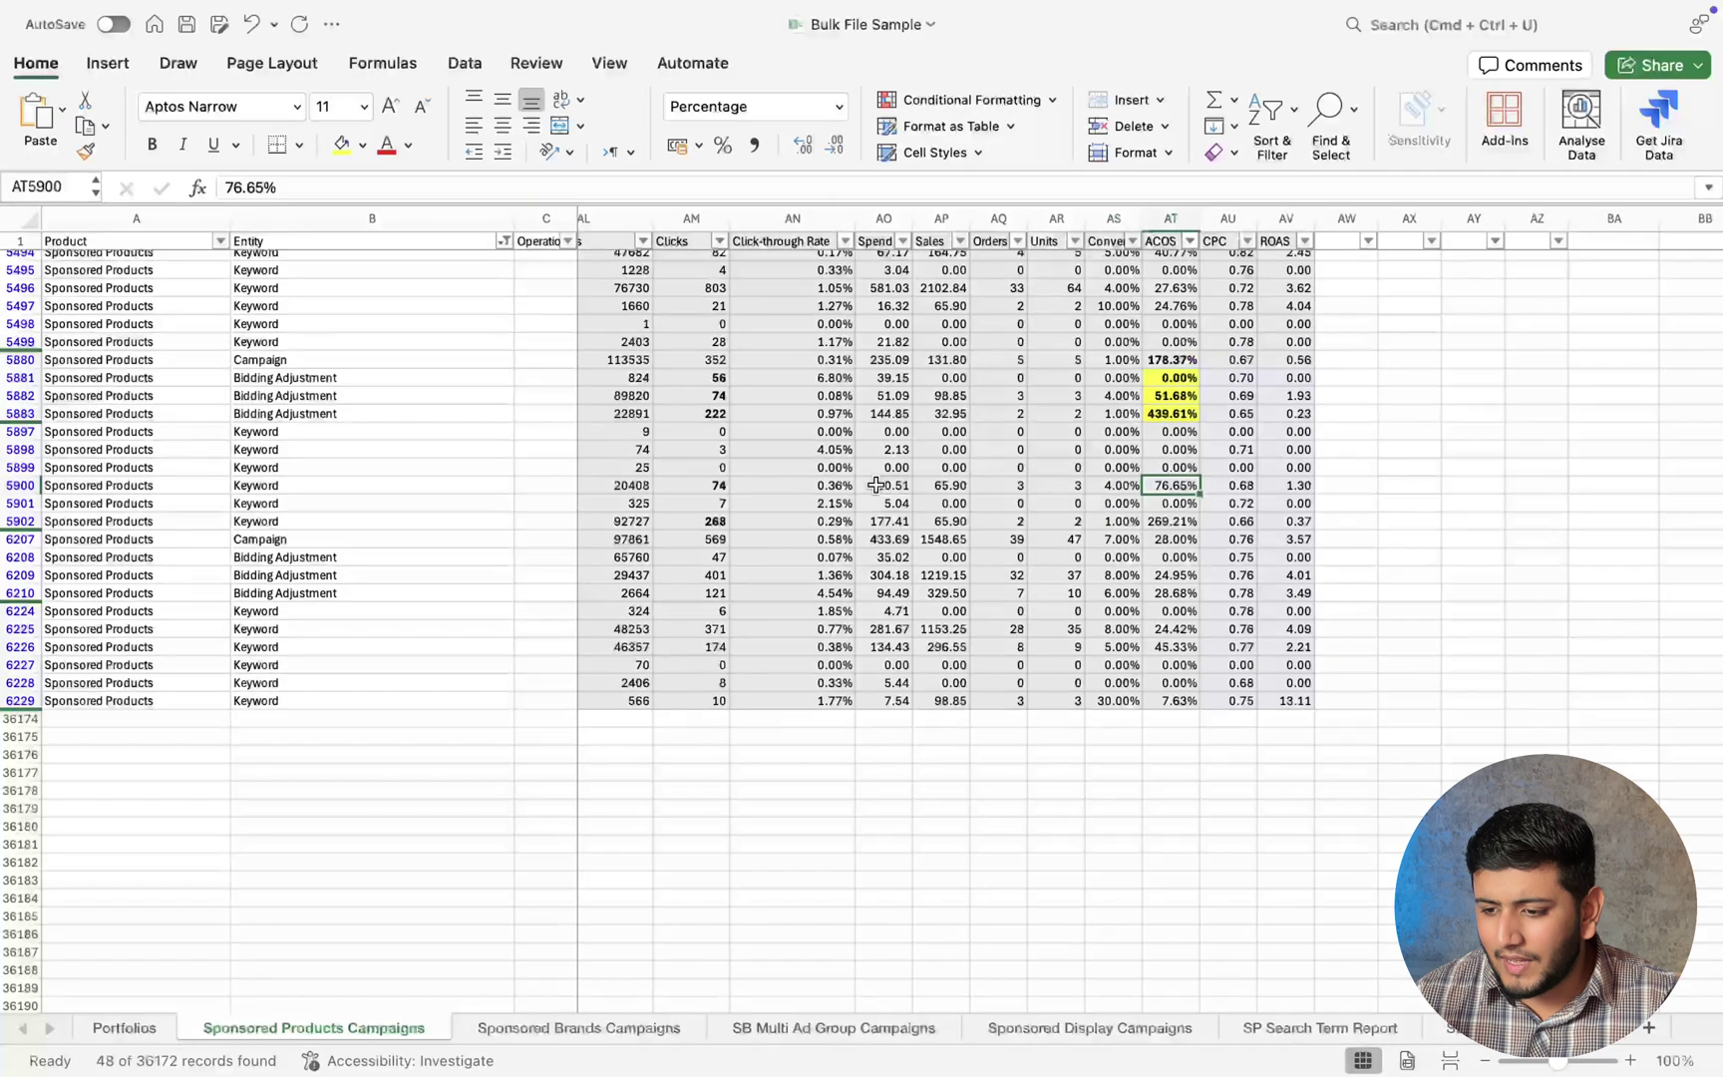
{"action": "key", "text": "super+b"}
{"action": "key", "text": "Down"}
{"action": "key", "text": "Down"}
{"action": "key", "text": "super+b"}
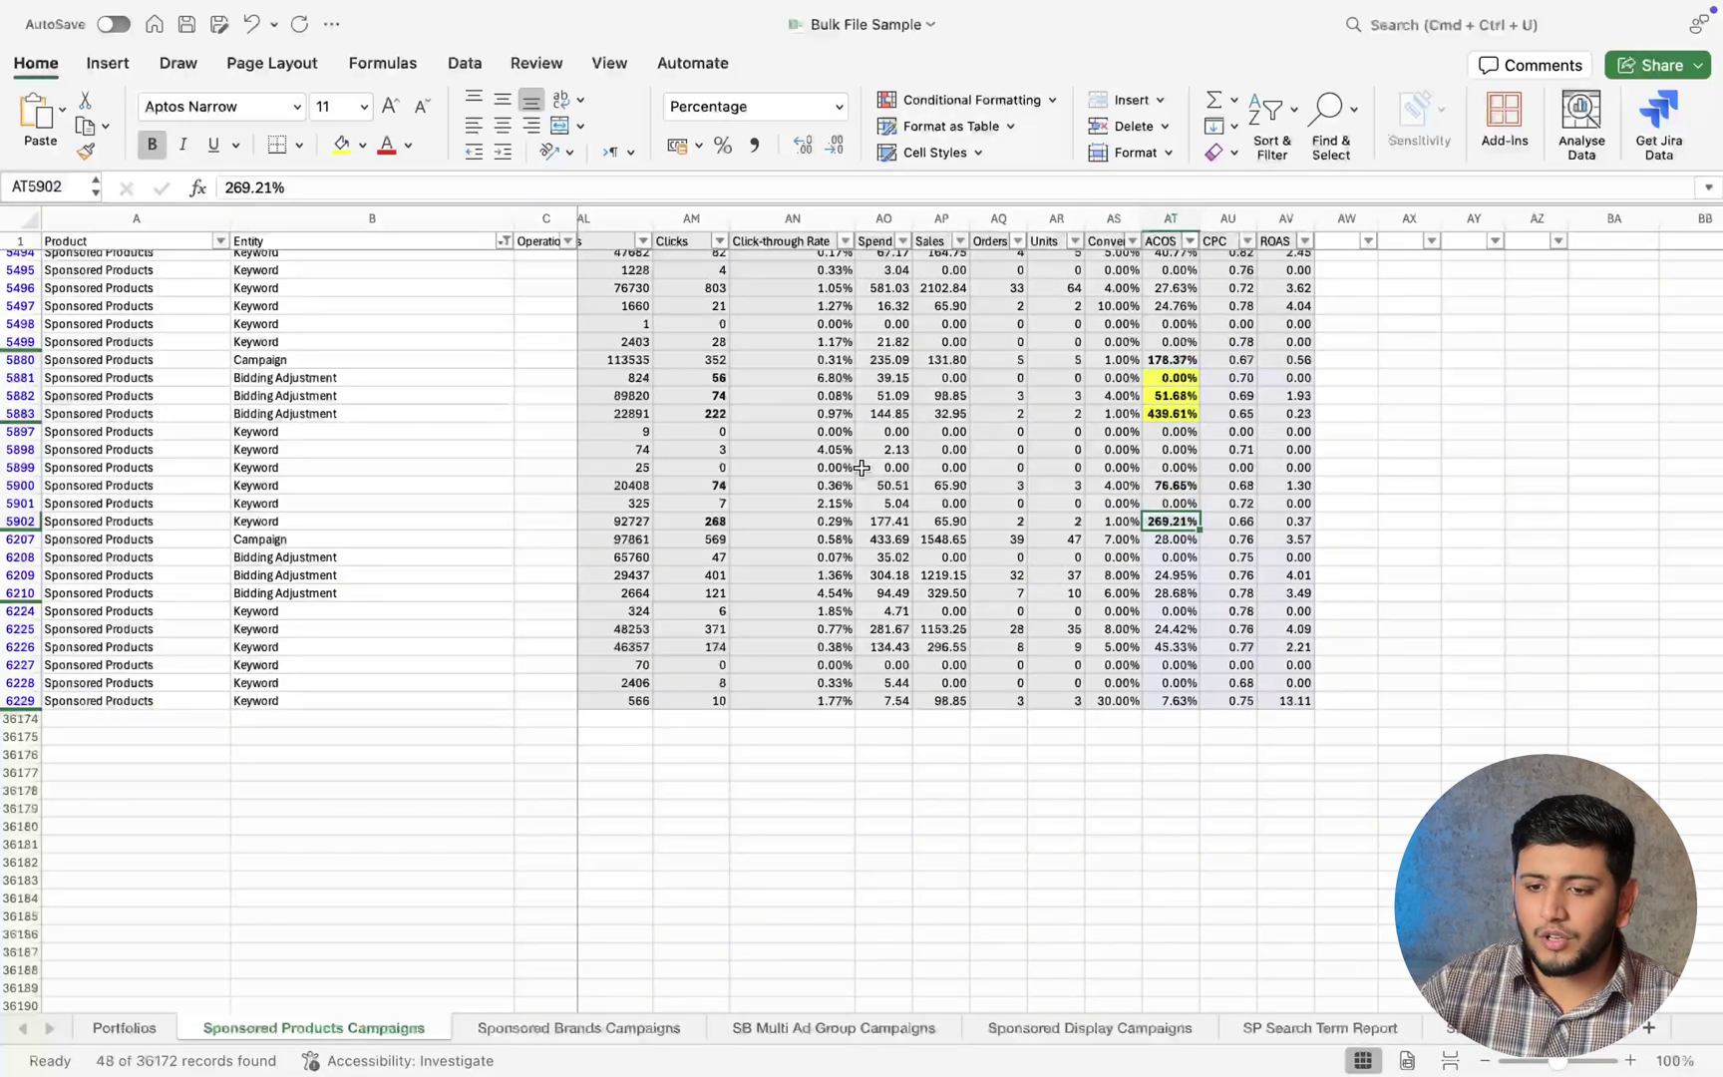
Highlight the ACOS values of keyword rows 5900 and 5902 yellow and set their font colour to red.
{"action": "left_click", "coordinate": [341, 144]}
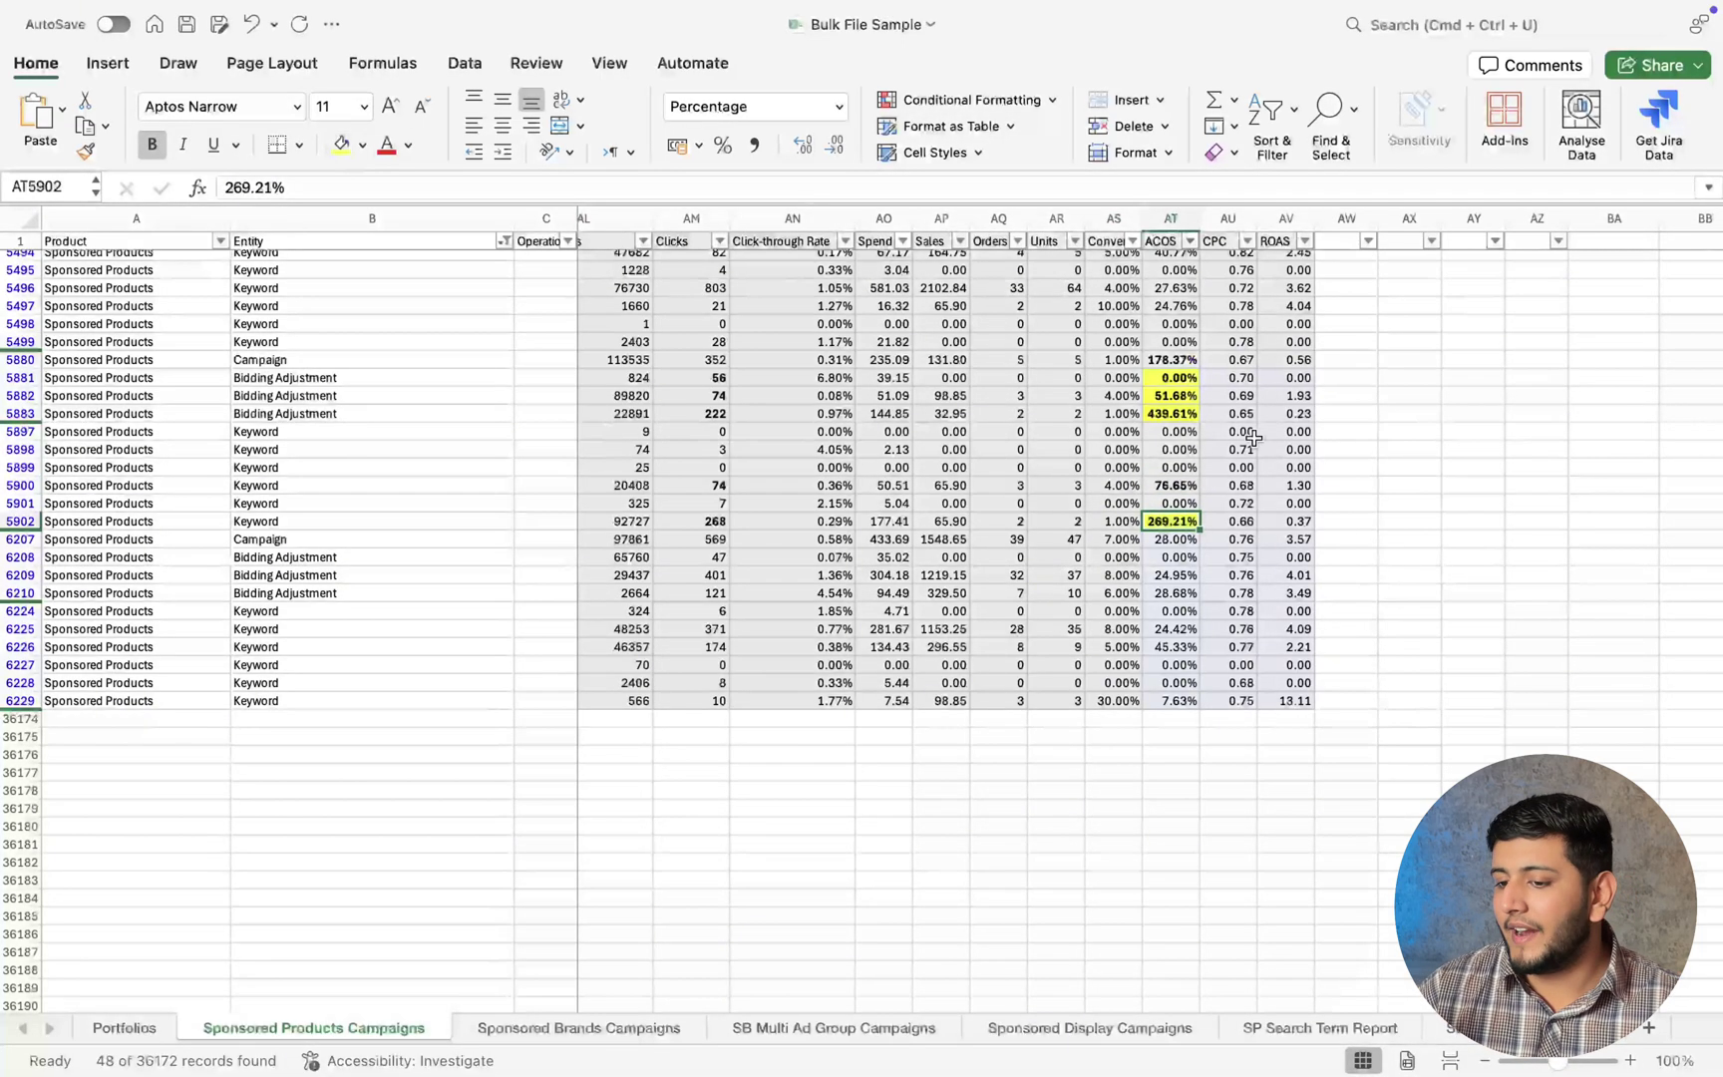
{"action": "left_click", "coordinate": [1166, 486]}
{"action": "left_click", "coordinate": [330, 147]}
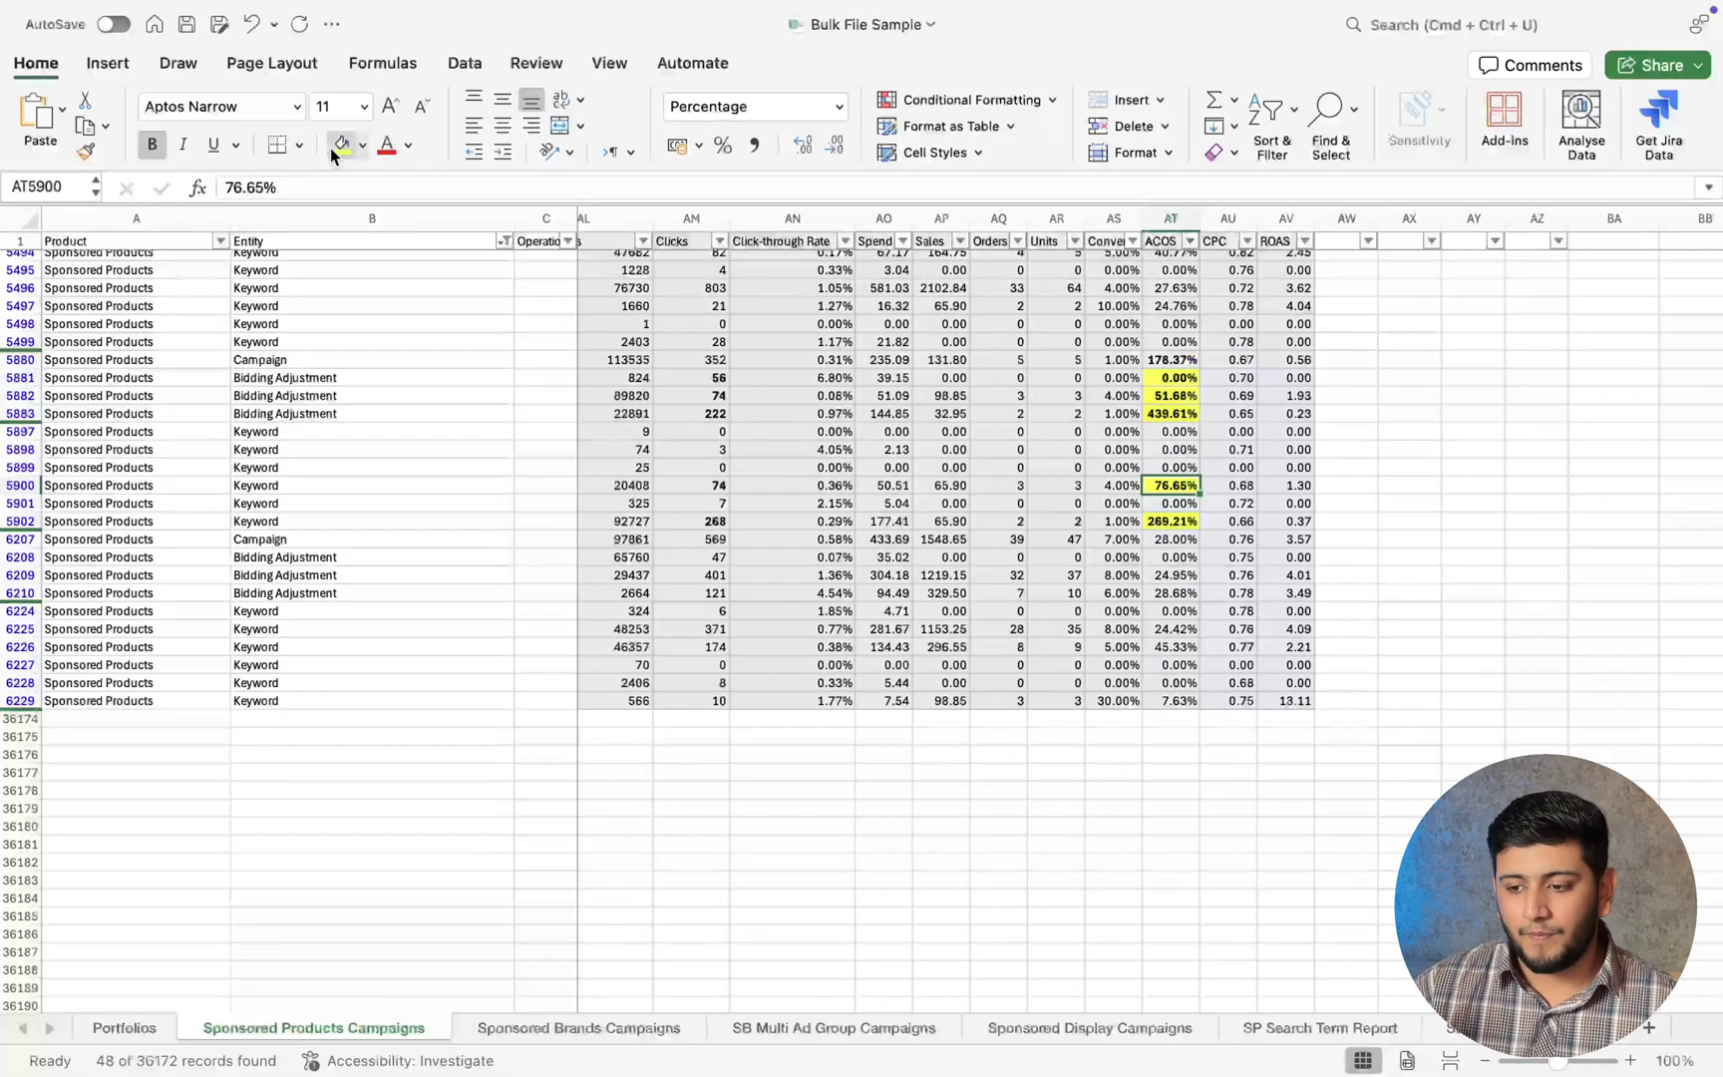
{"action": "left_click", "coordinate": [386, 144]}
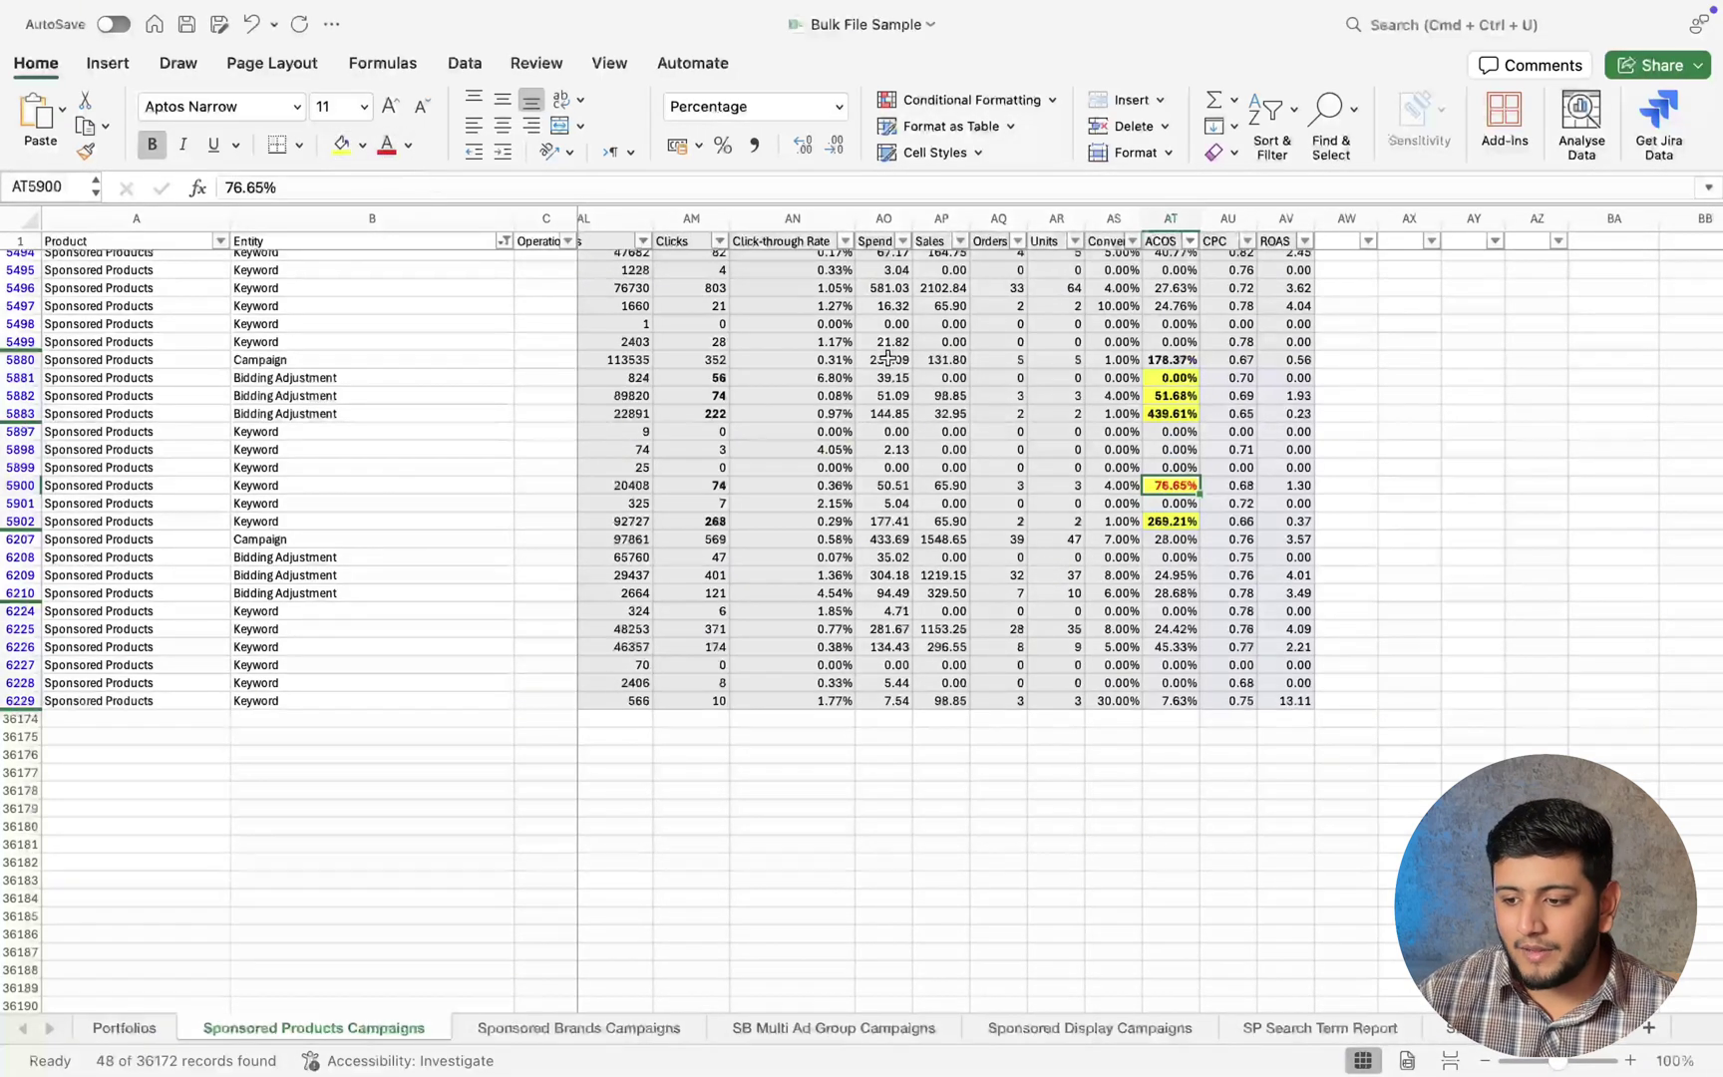
{"action": "key", "text": "Down"}
{"action": "key", "text": "Down"}
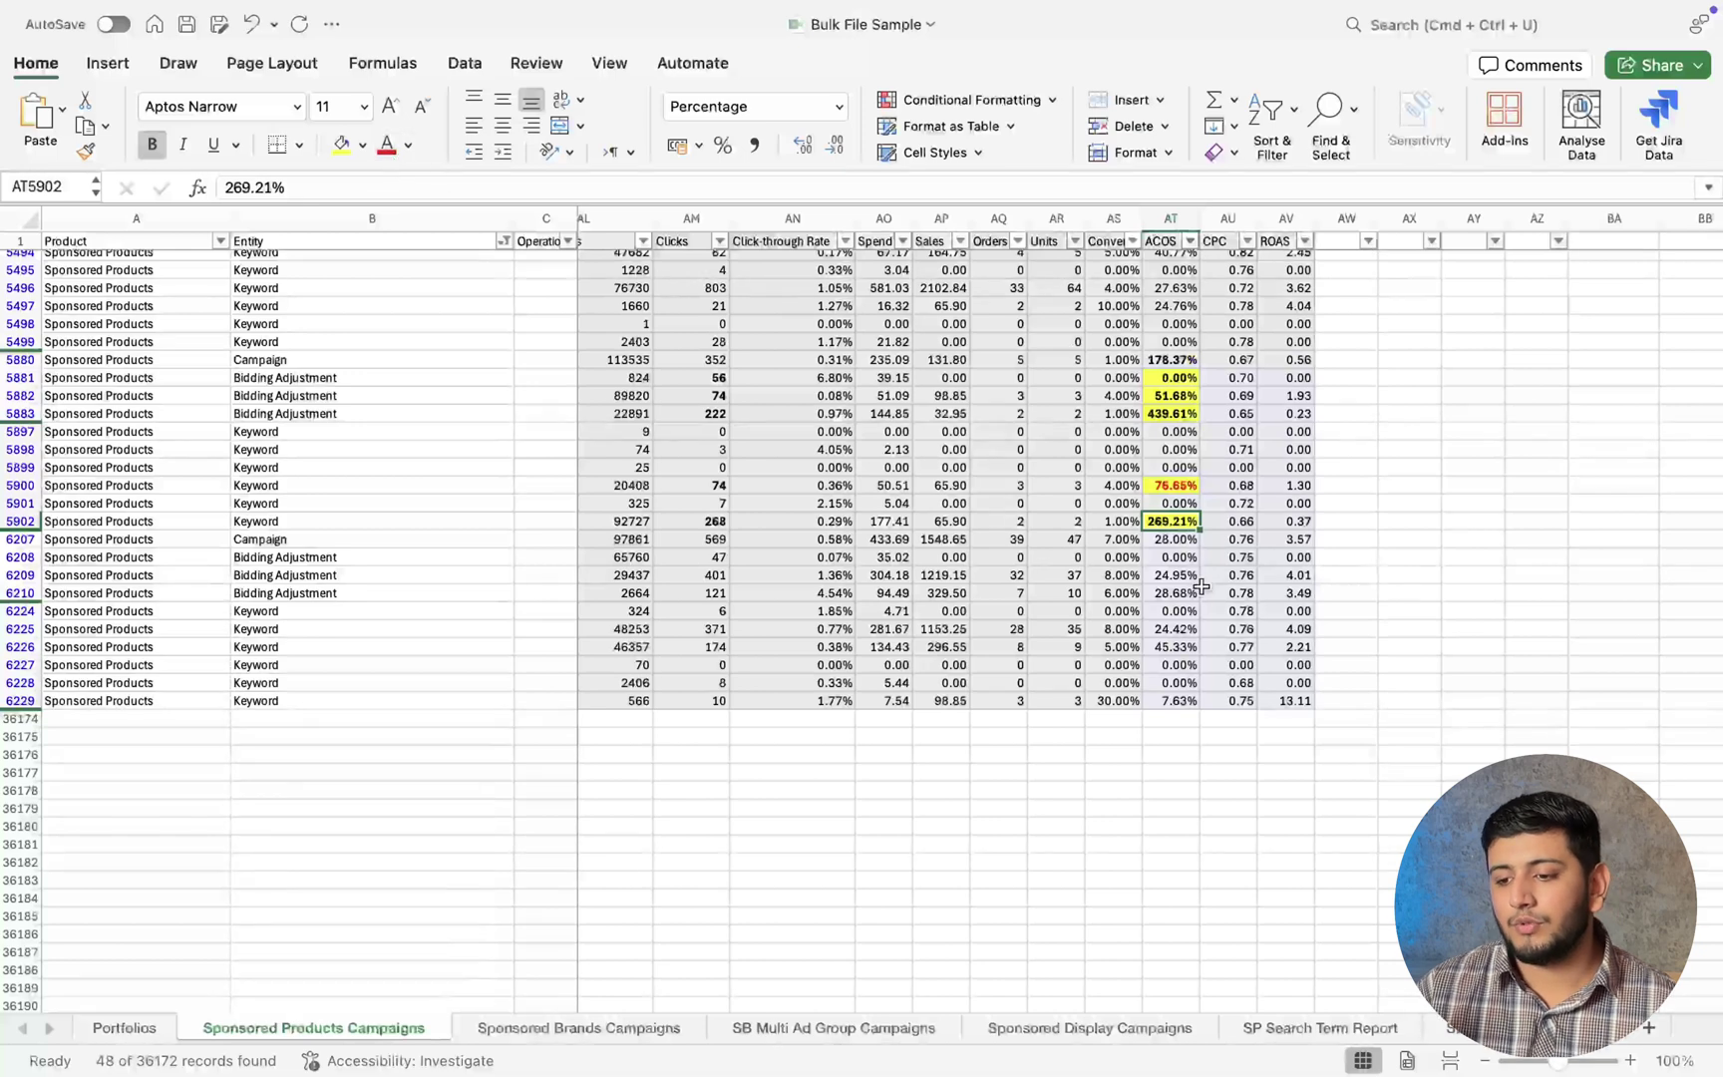
{"action": "left_click", "coordinate": [386, 144]}
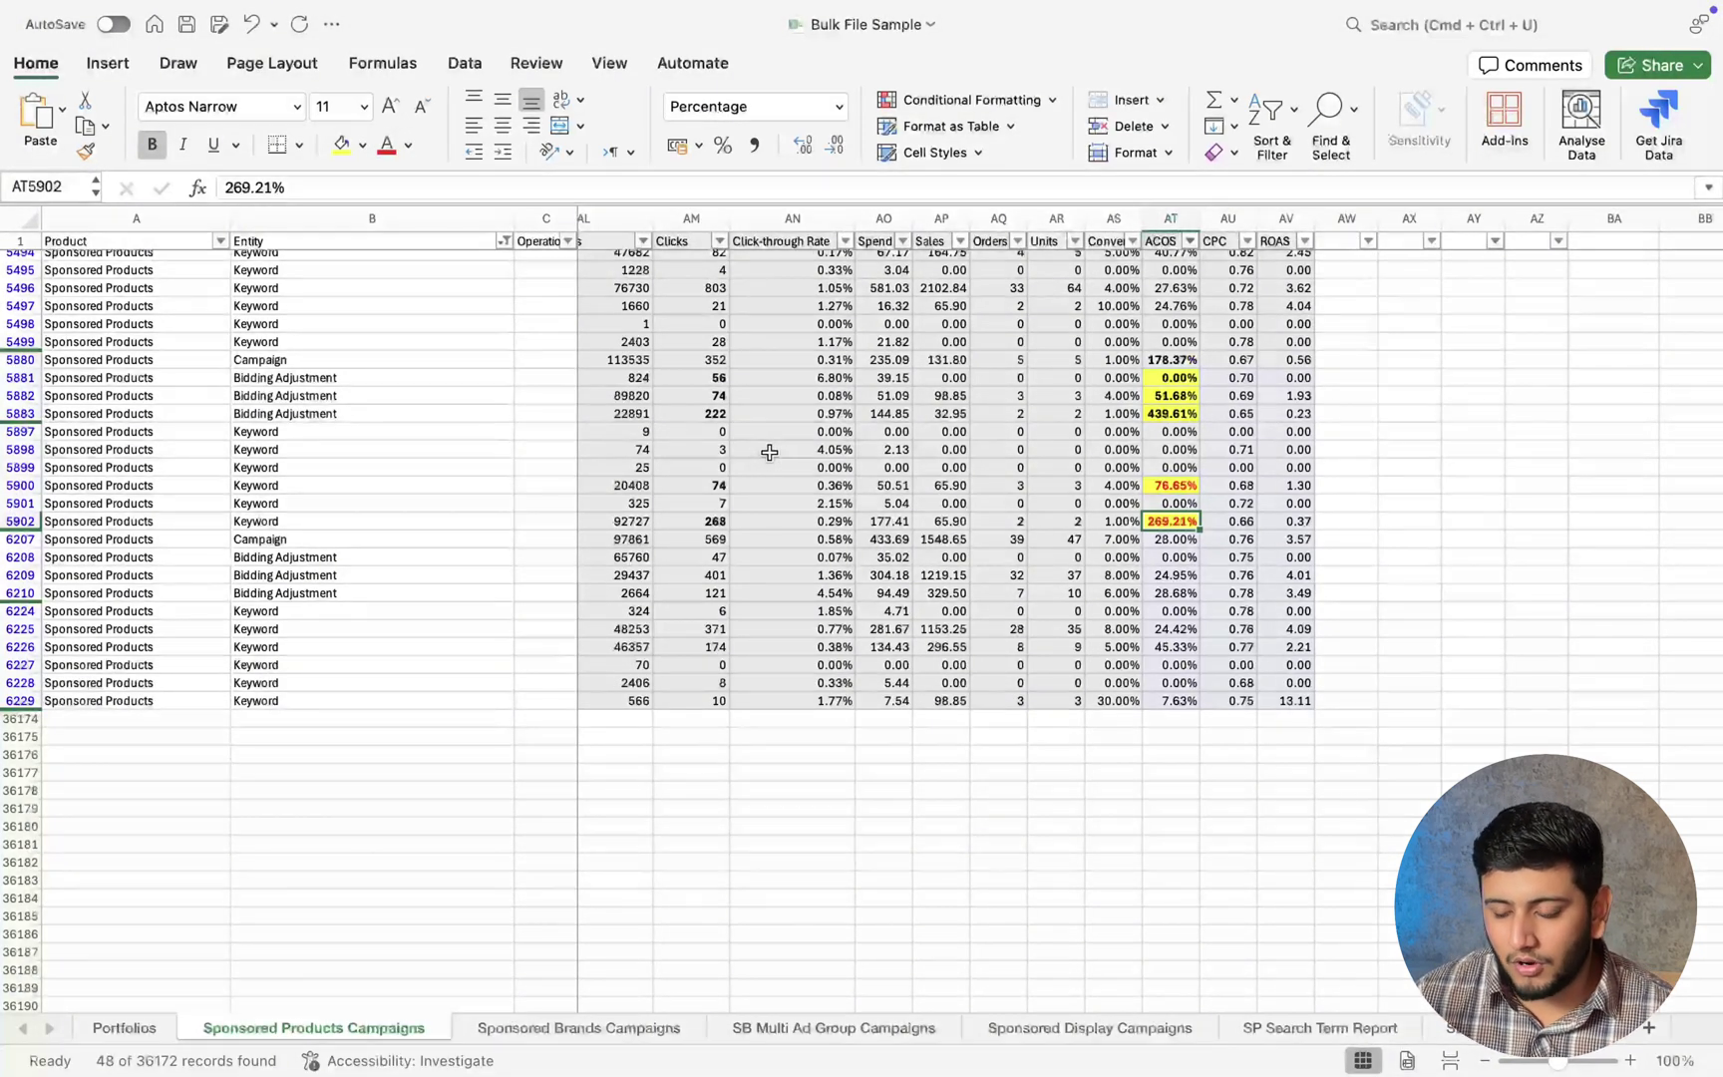
Review the impressions and performance metrics of the product targeting and keyword rows across all the filtered campaigns.
{"action": "scroll", "coordinate": [1121, 524], "scroll_direction": "up", "scroll_amount": 4}
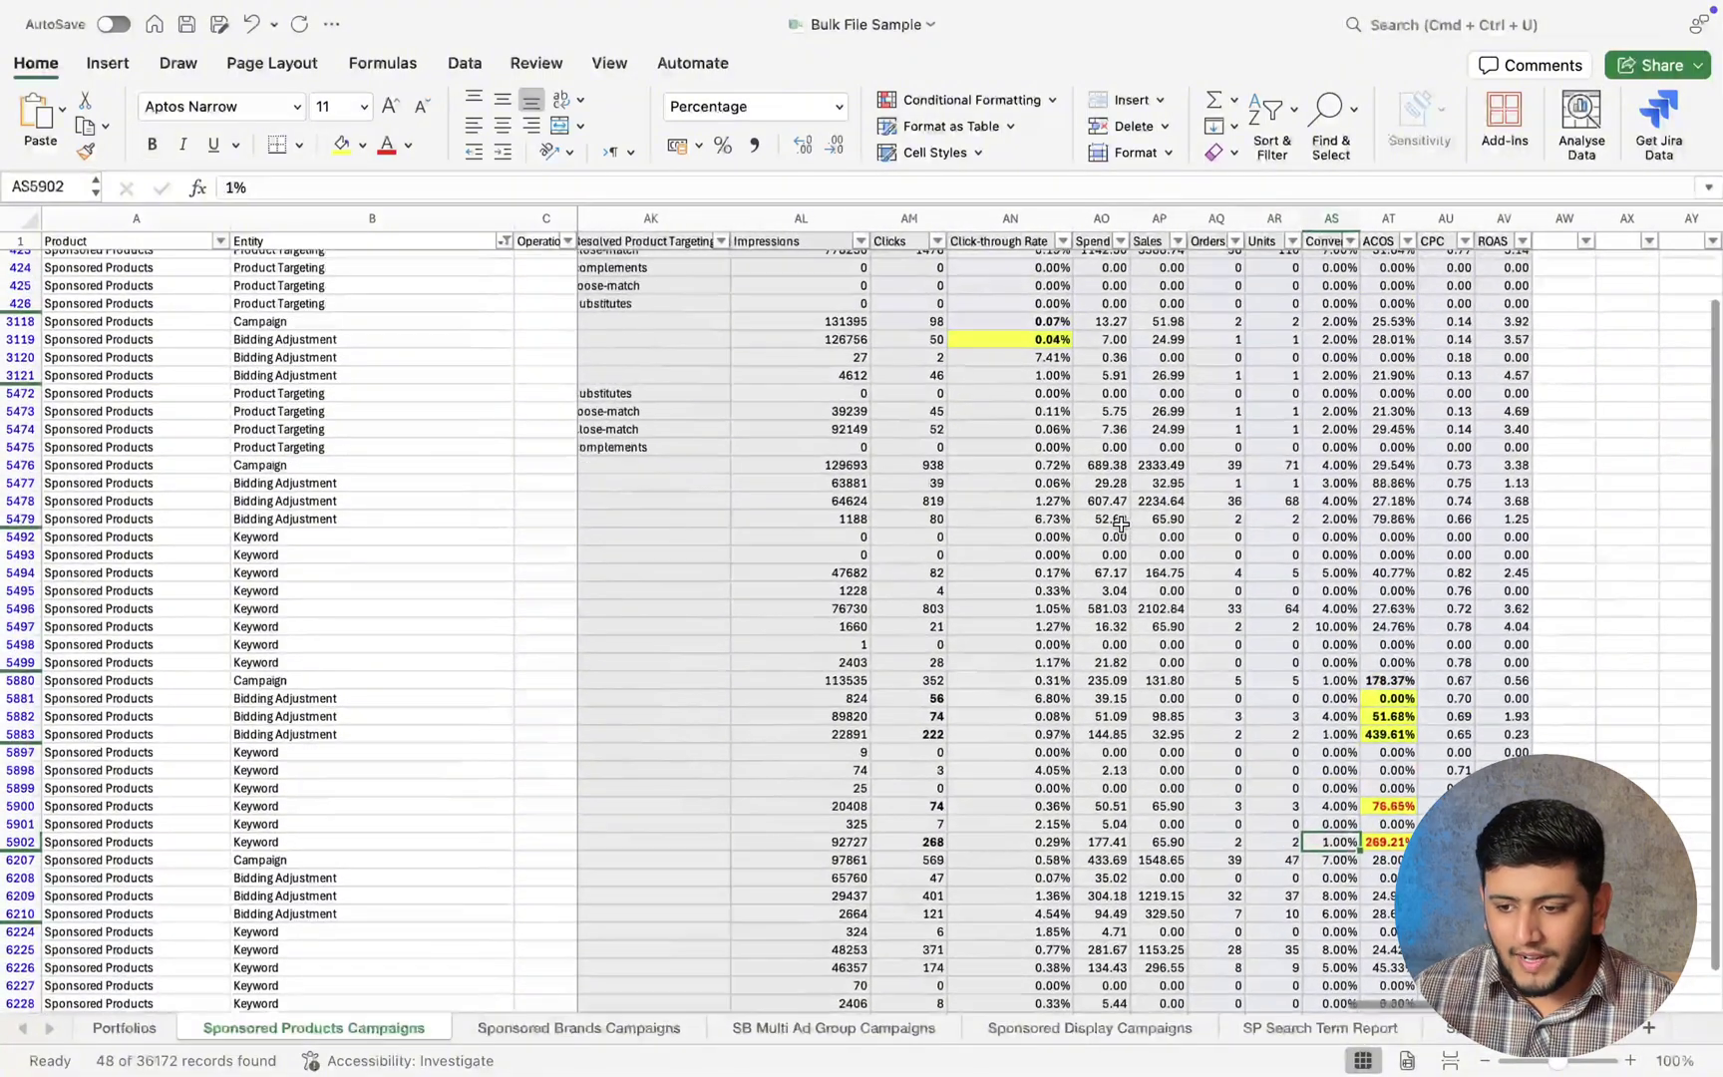
{"action": "scroll", "coordinate": [1120, 523], "scroll_direction": "left", "scroll_amount": 3}
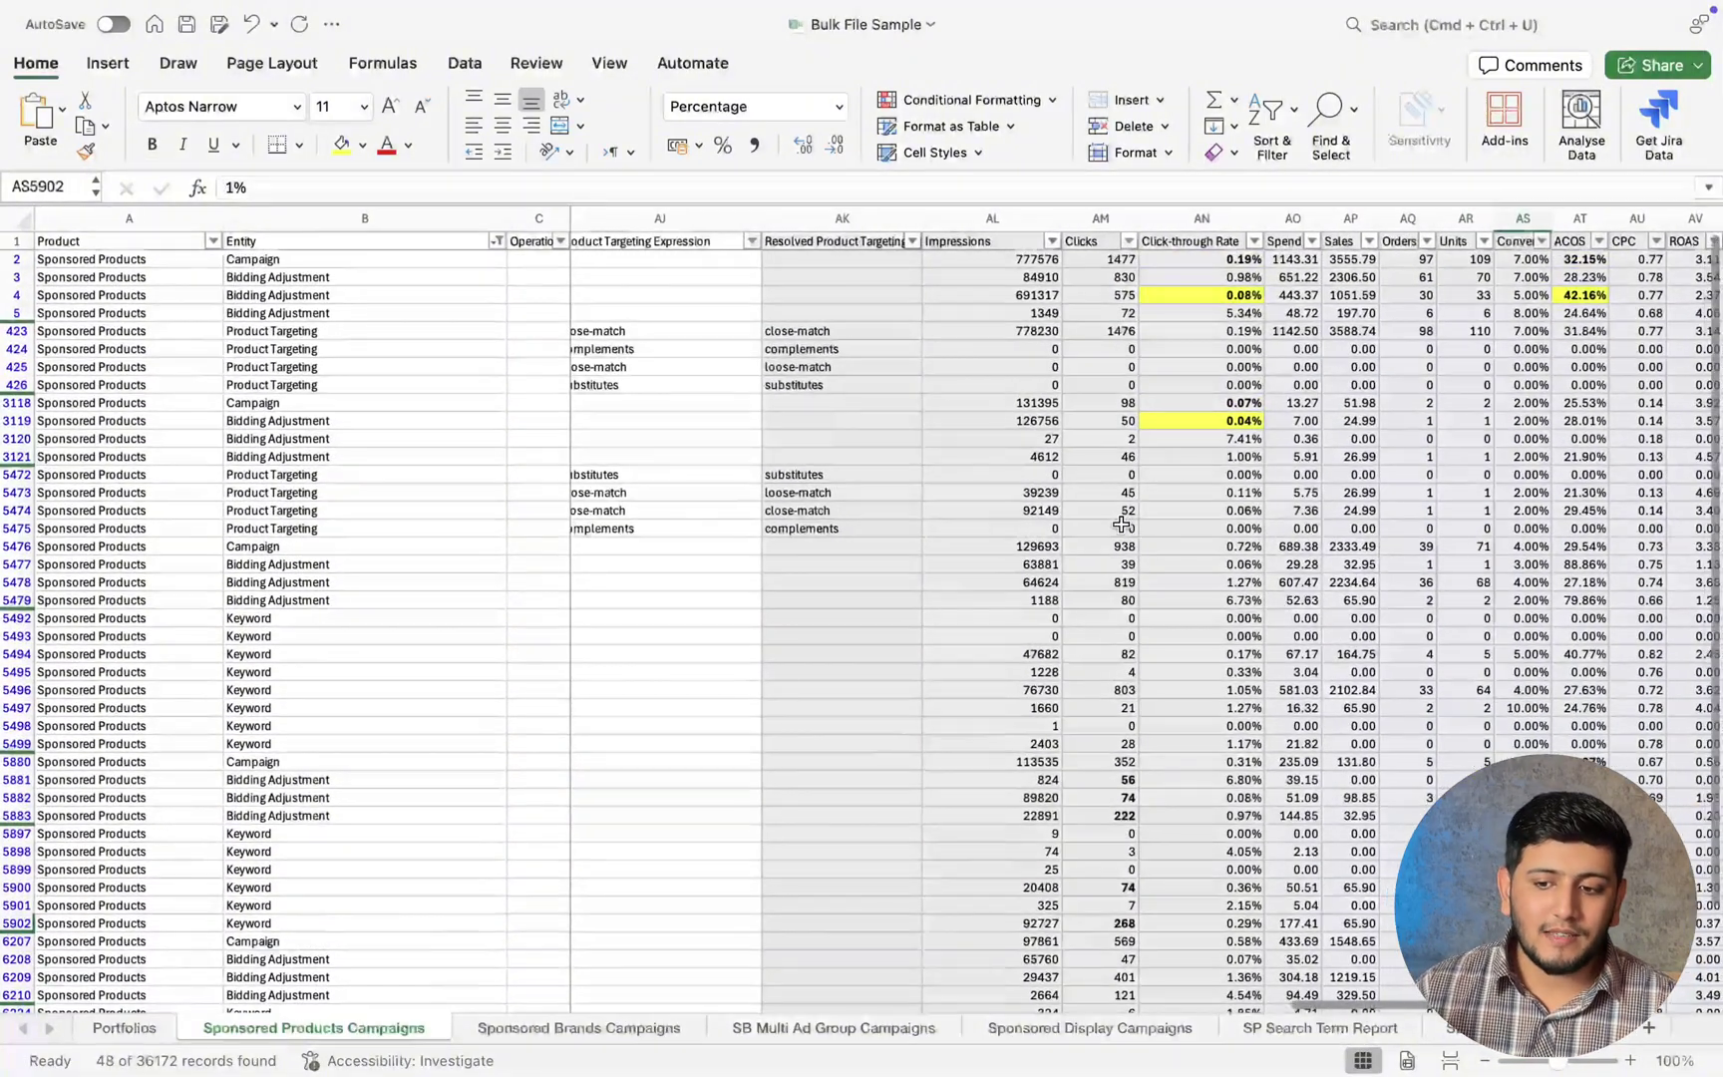
{"action": "scroll", "coordinate": [1011, 508], "scroll_direction": "right", "scroll_amount": 3}
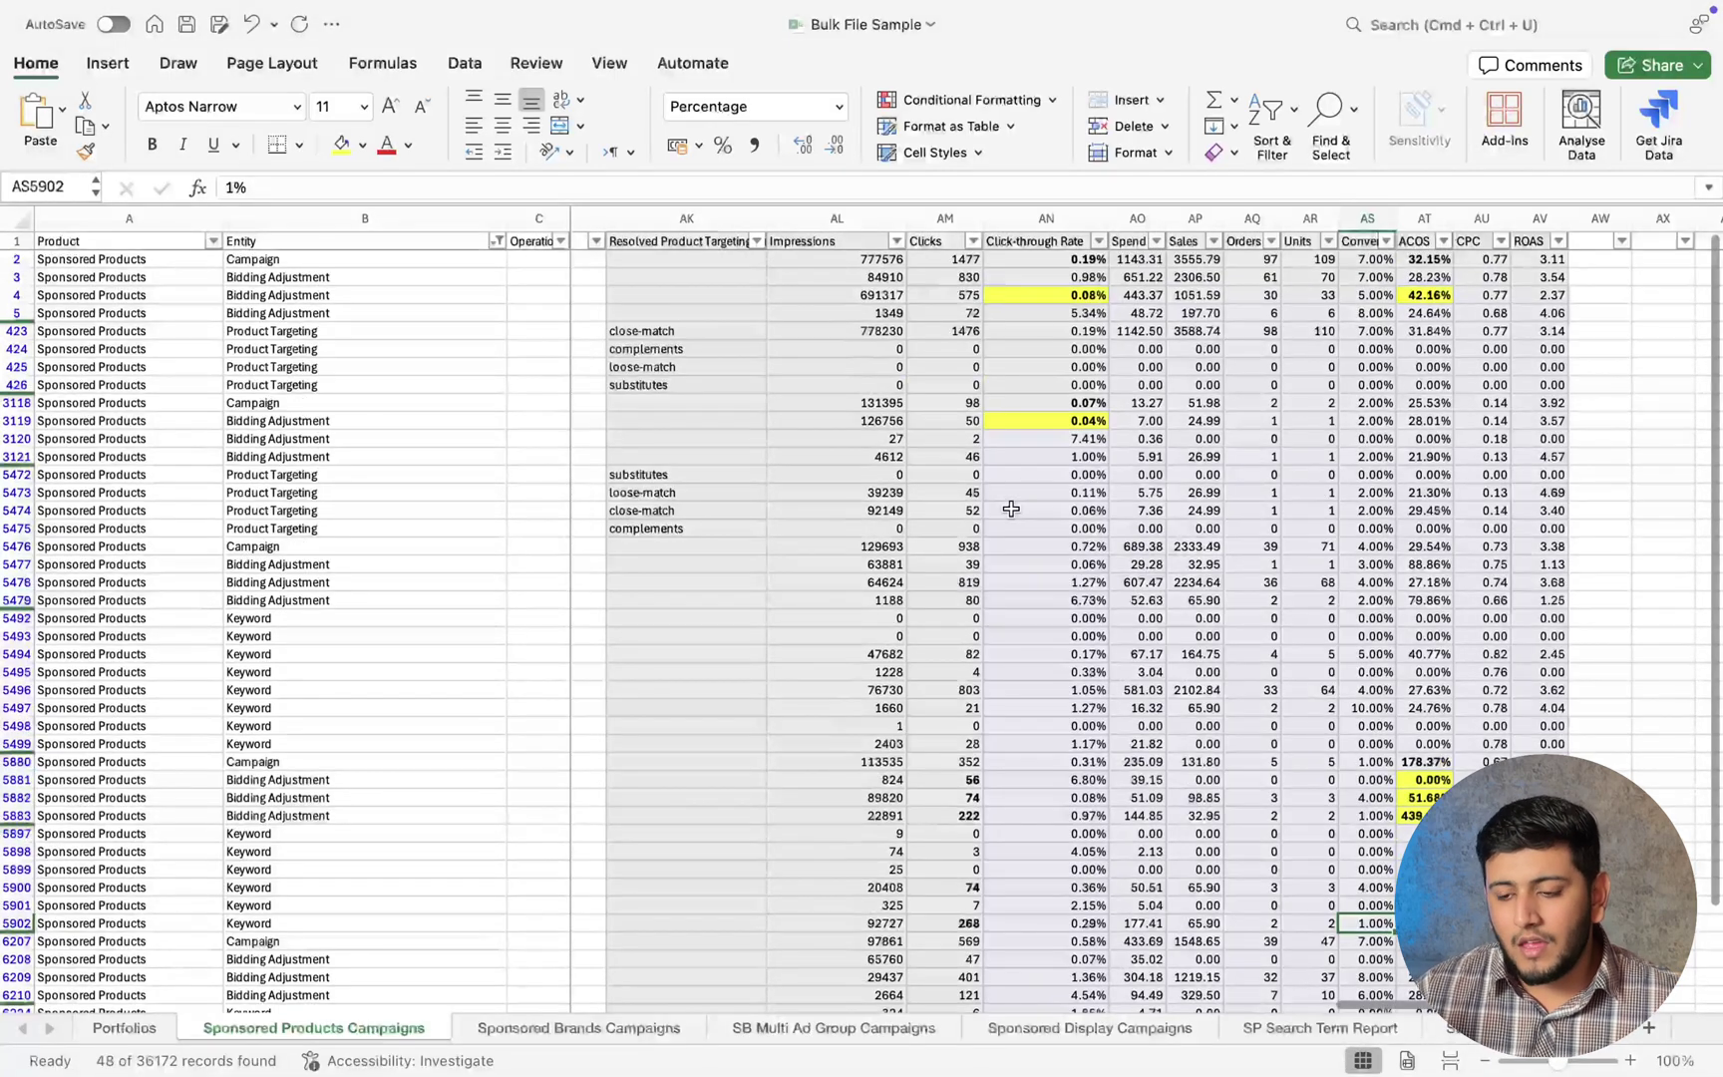
{"action": "scroll", "coordinate": [1011, 508], "scroll_direction": "right", "scroll_amount": 2}
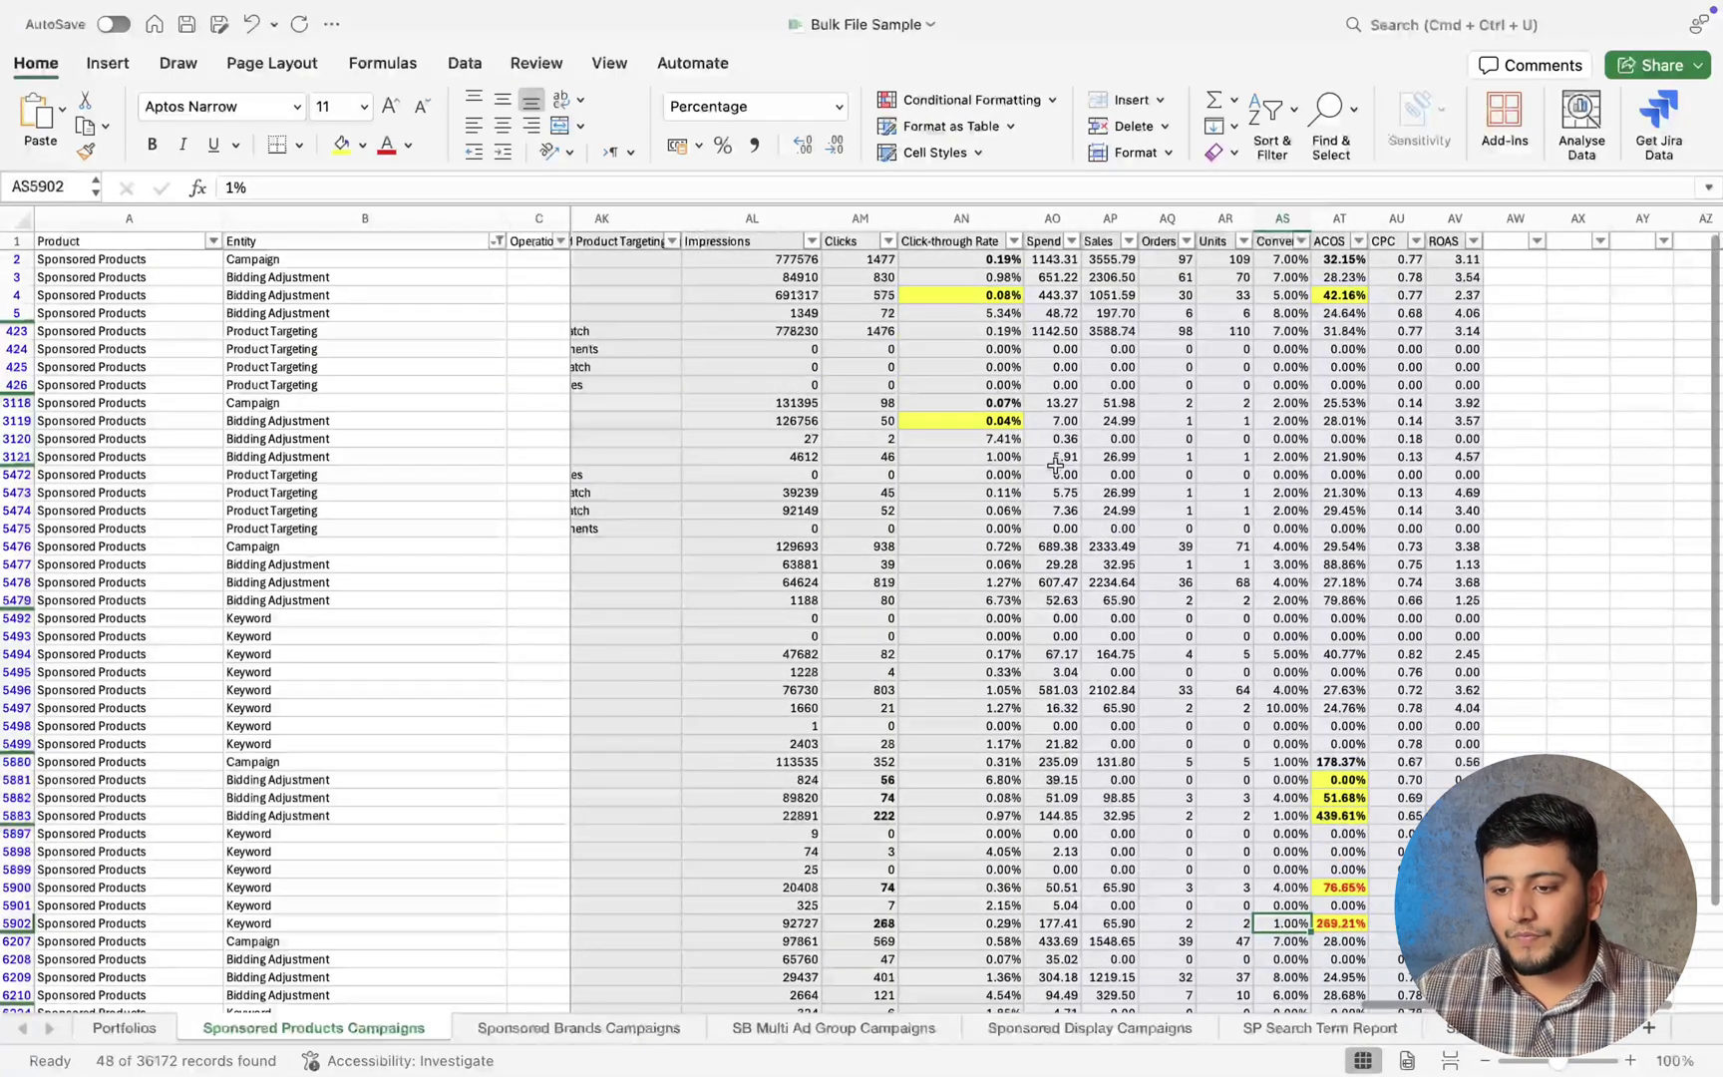
{"action": "left_click", "coordinate": [787, 351]}
{"action": "scroll", "coordinate": [786, 351], "scroll_direction": "down", "scroll_amount": 1}
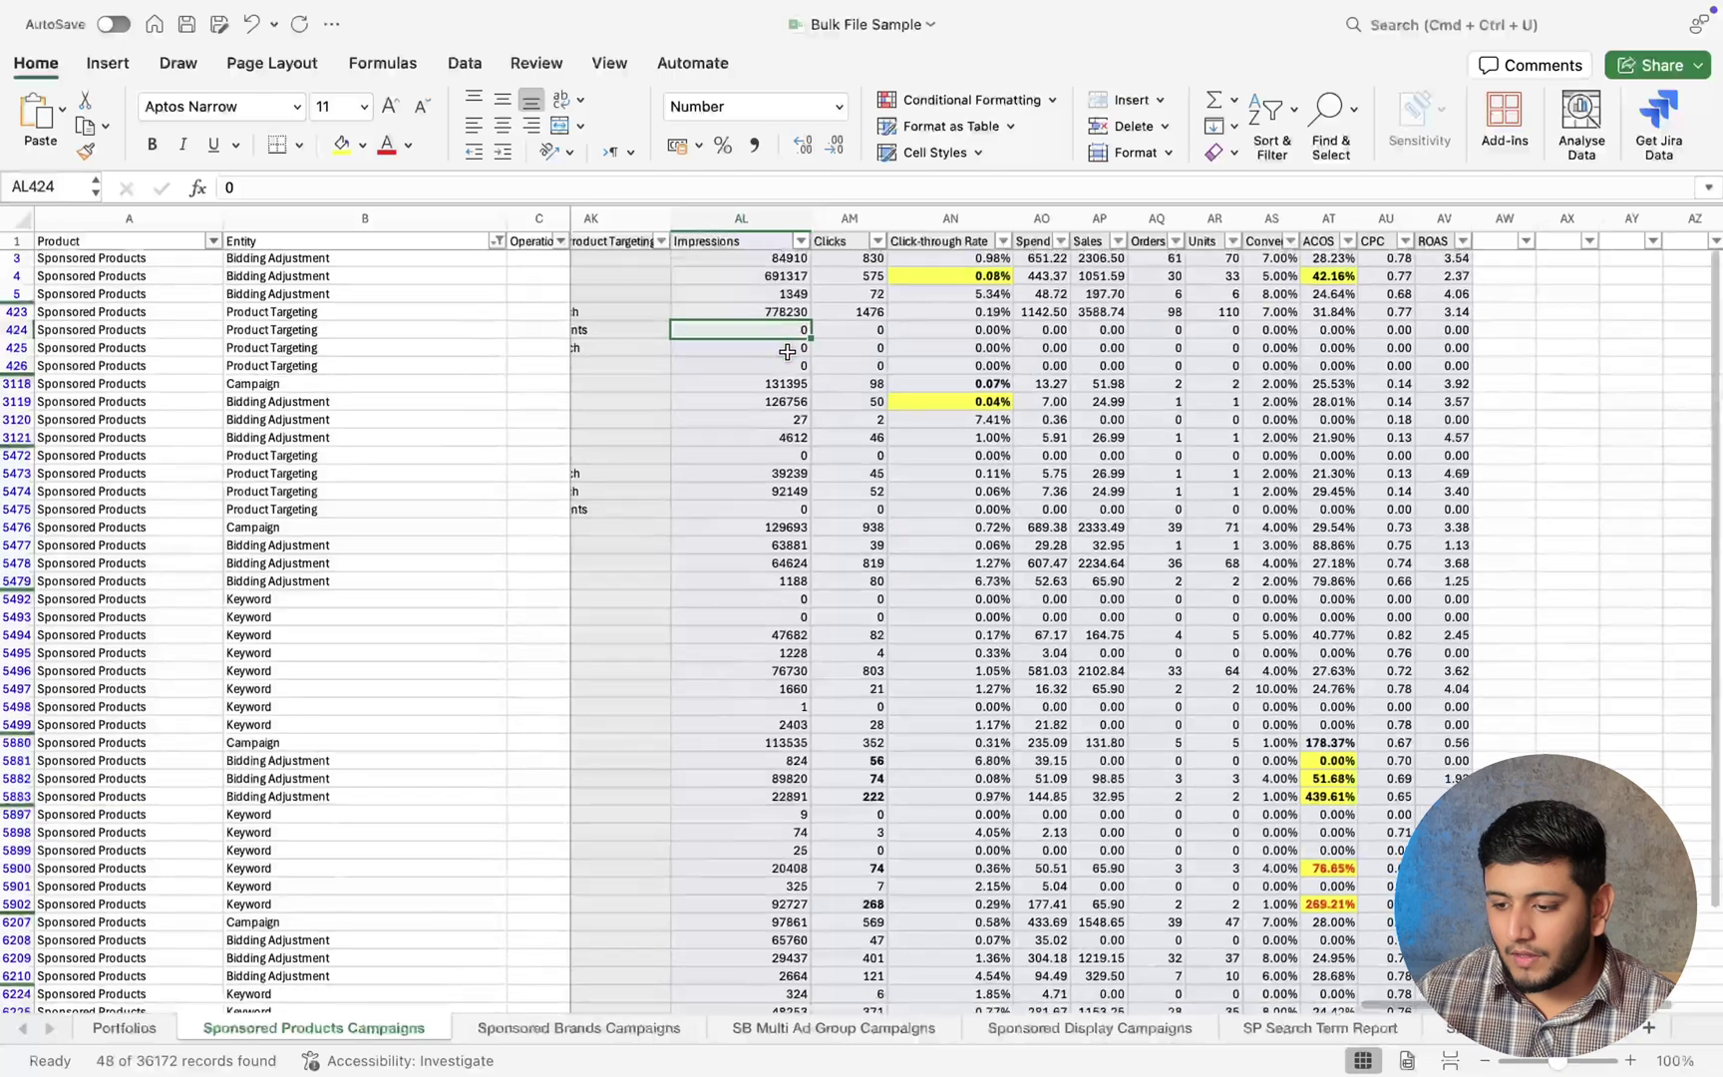
{"action": "scroll", "coordinate": [786, 351], "scroll_direction": "down", "scroll_amount": 5}
{"action": "scroll", "coordinate": [787, 351], "scroll_direction": "up", "scroll_amount": 6}
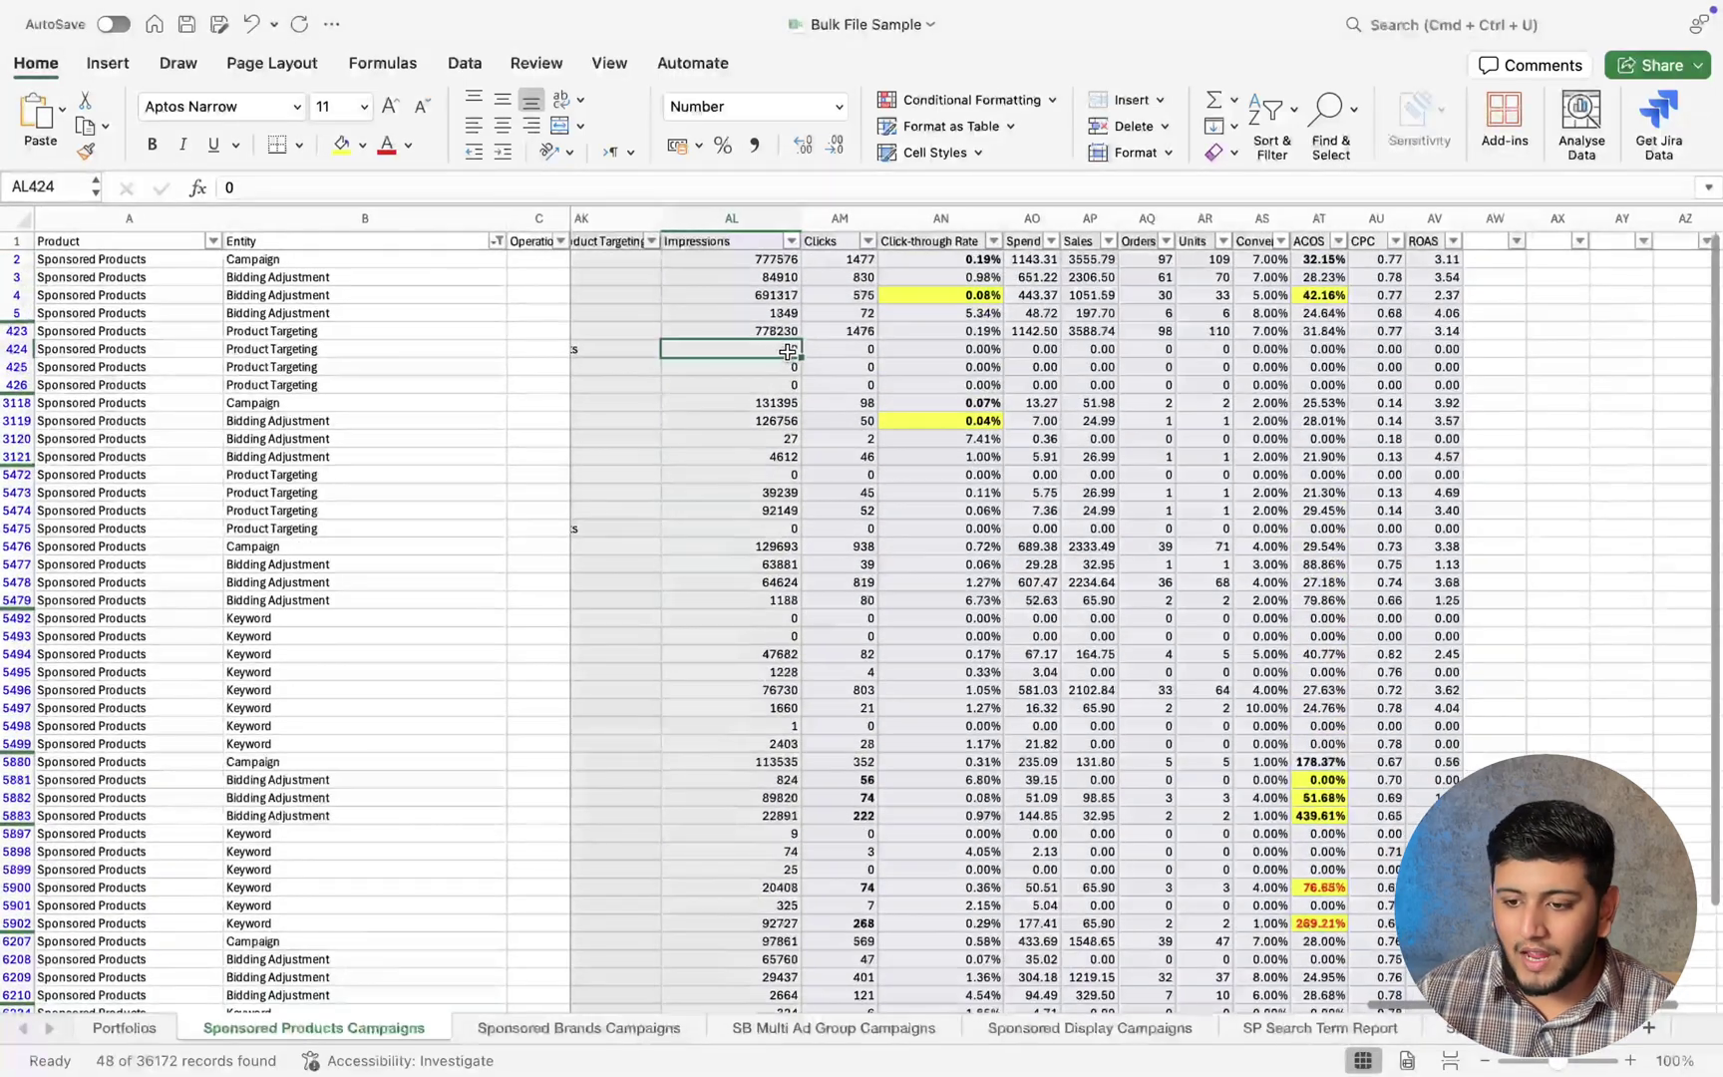
{"action": "scroll", "coordinate": [688, 348], "scroll_direction": "left", "scroll_amount": 3}
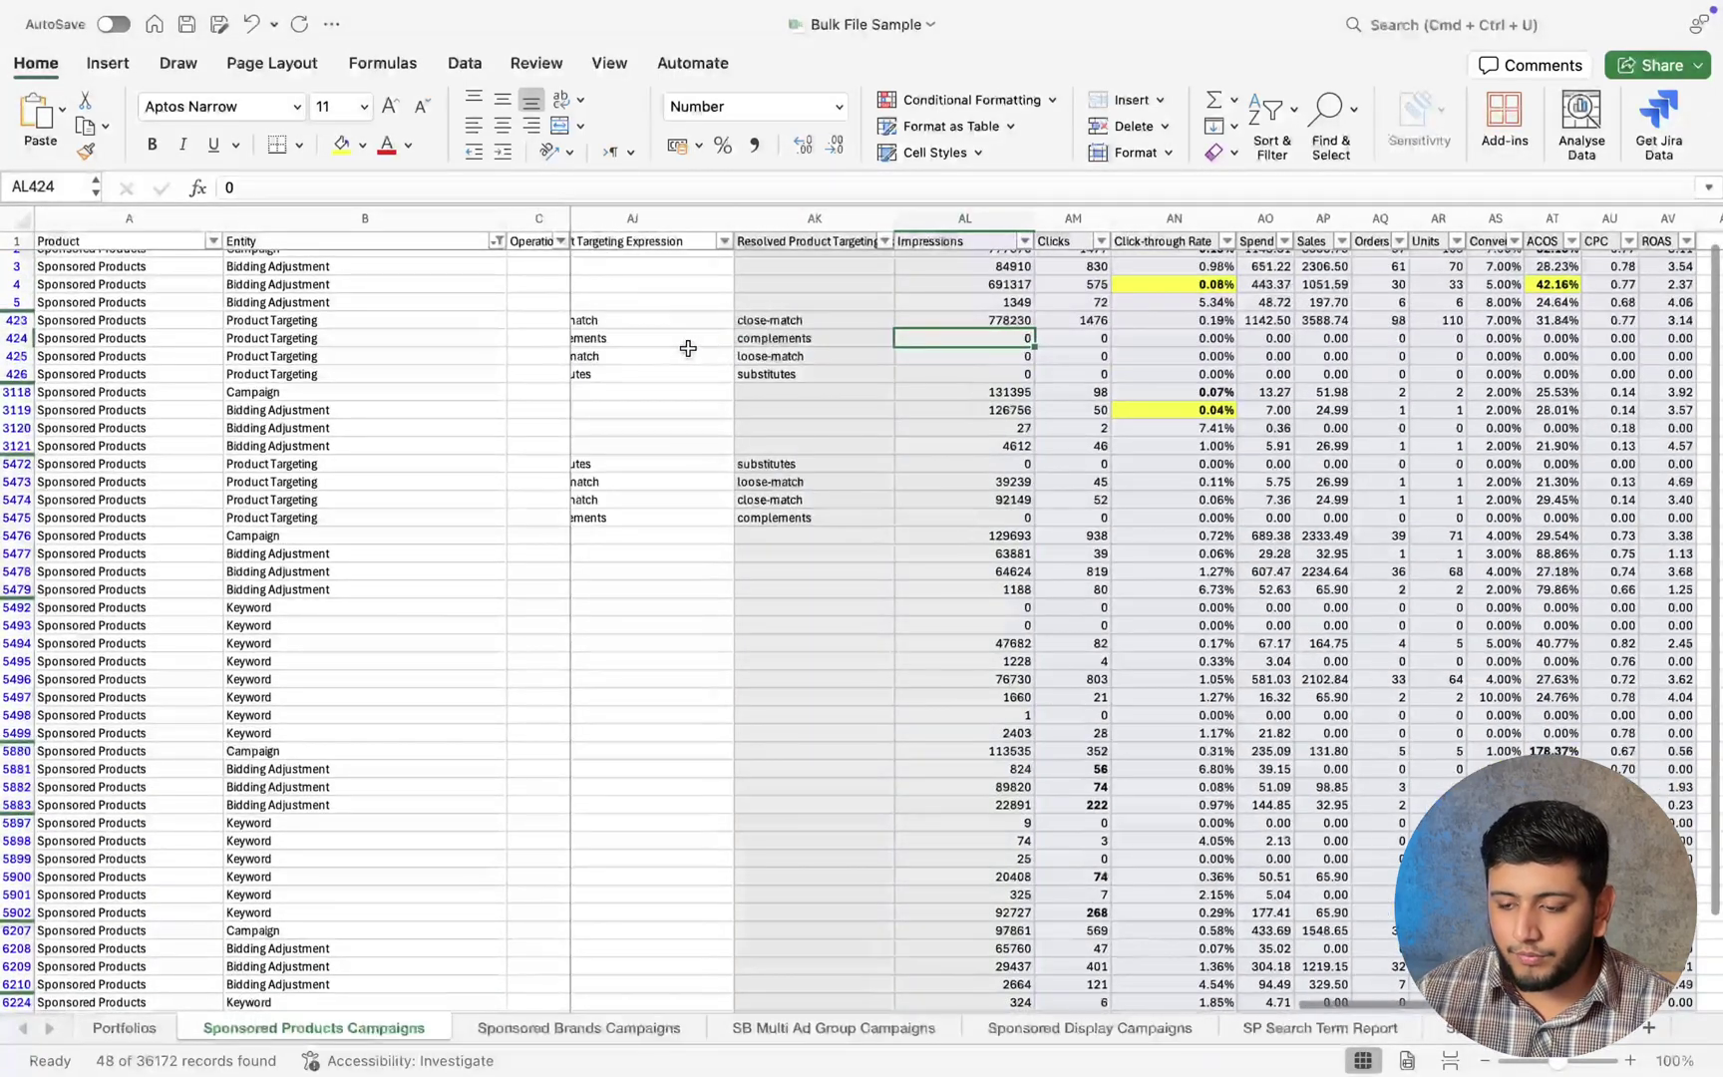
Fill the low Impressions values of keyword rows 5897 to 5899 with light orange.
{"action": "scroll", "coordinate": [688, 348], "scroll_direction": "down", "scroll_amount": 7}
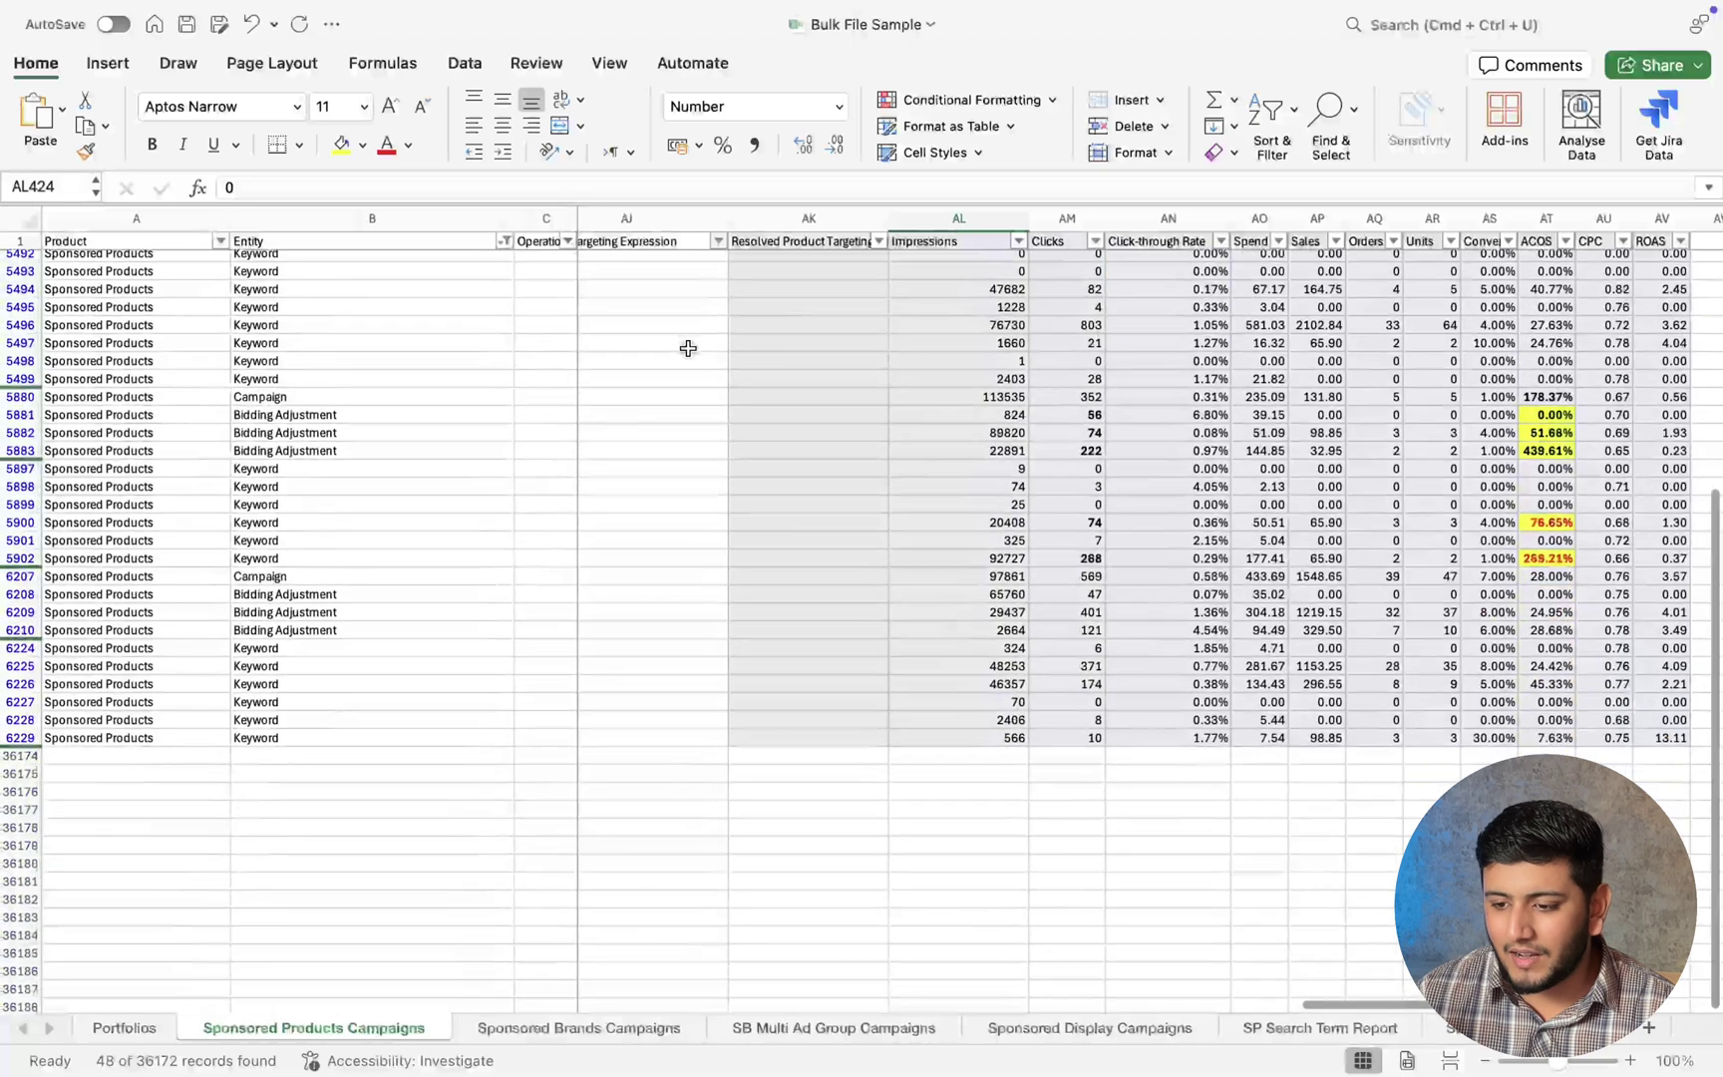
{"action": "left_click_drag", "start_coordinate": [1001, 469], "coordinate": [1005, 504]}
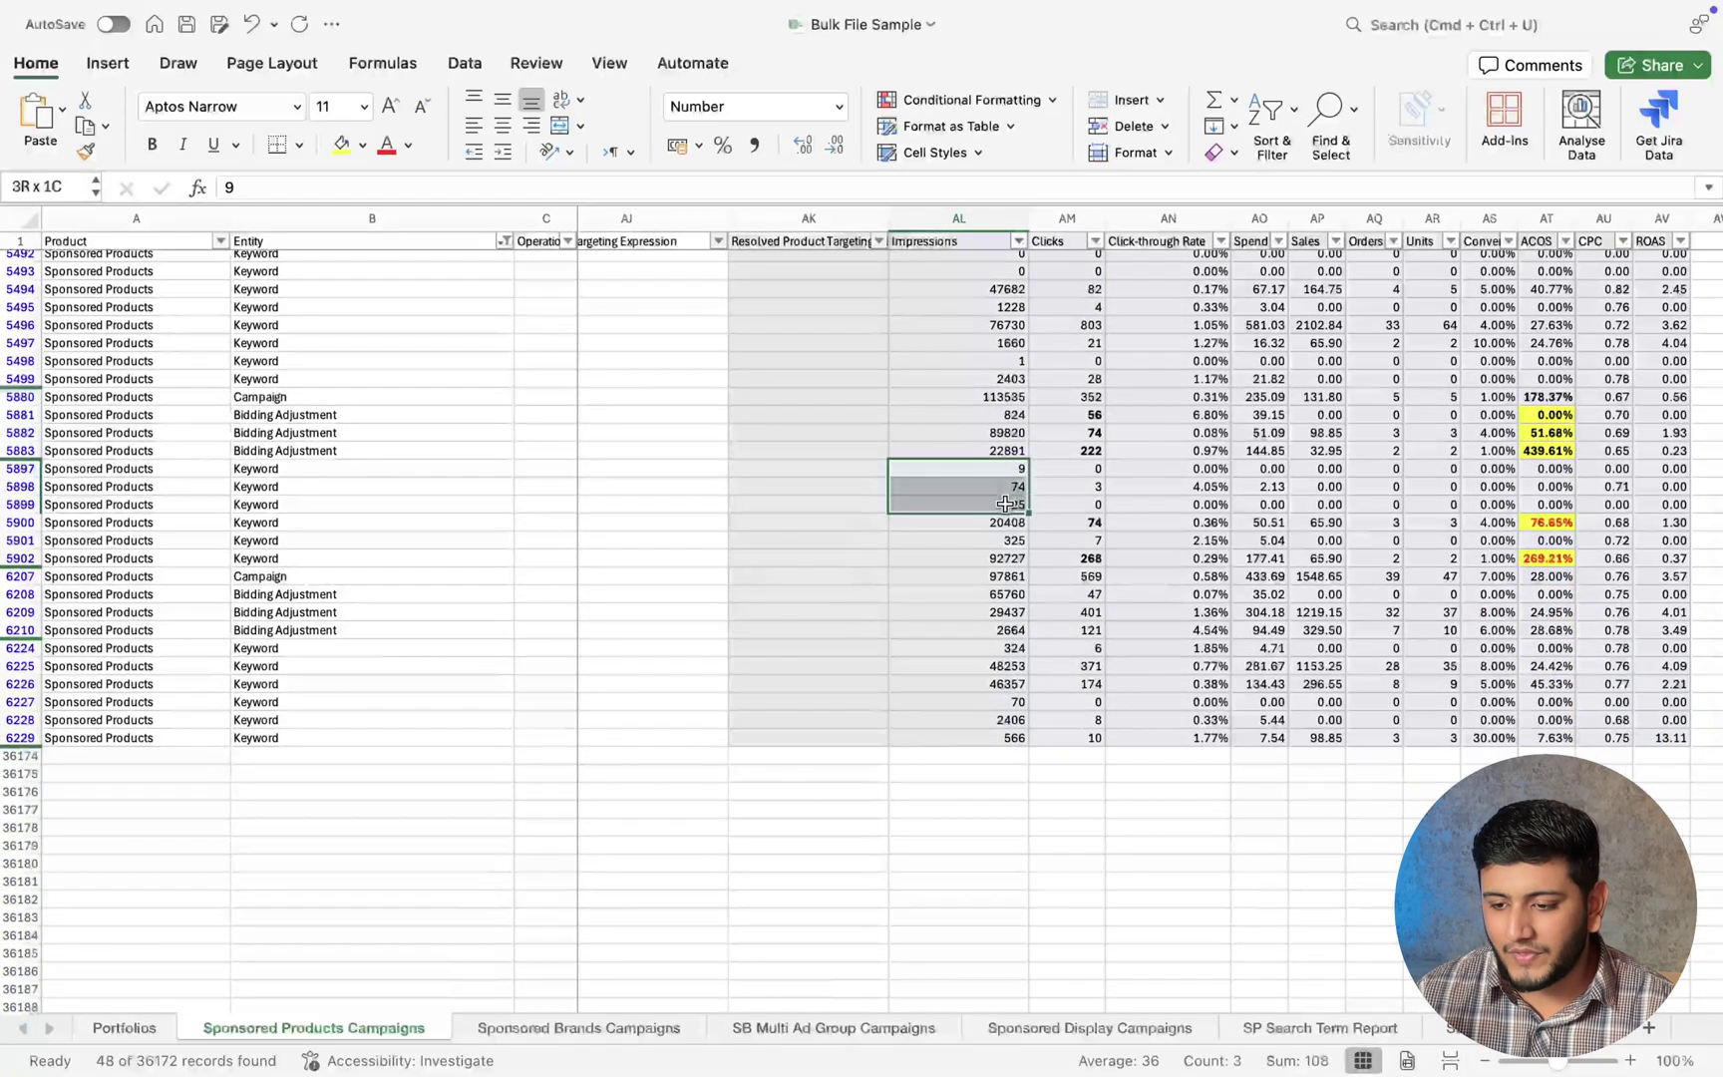
{"action": "left_click", "coordinate": [341, 144]}
{"action": "left_click", "coordinate": [363, 145]}
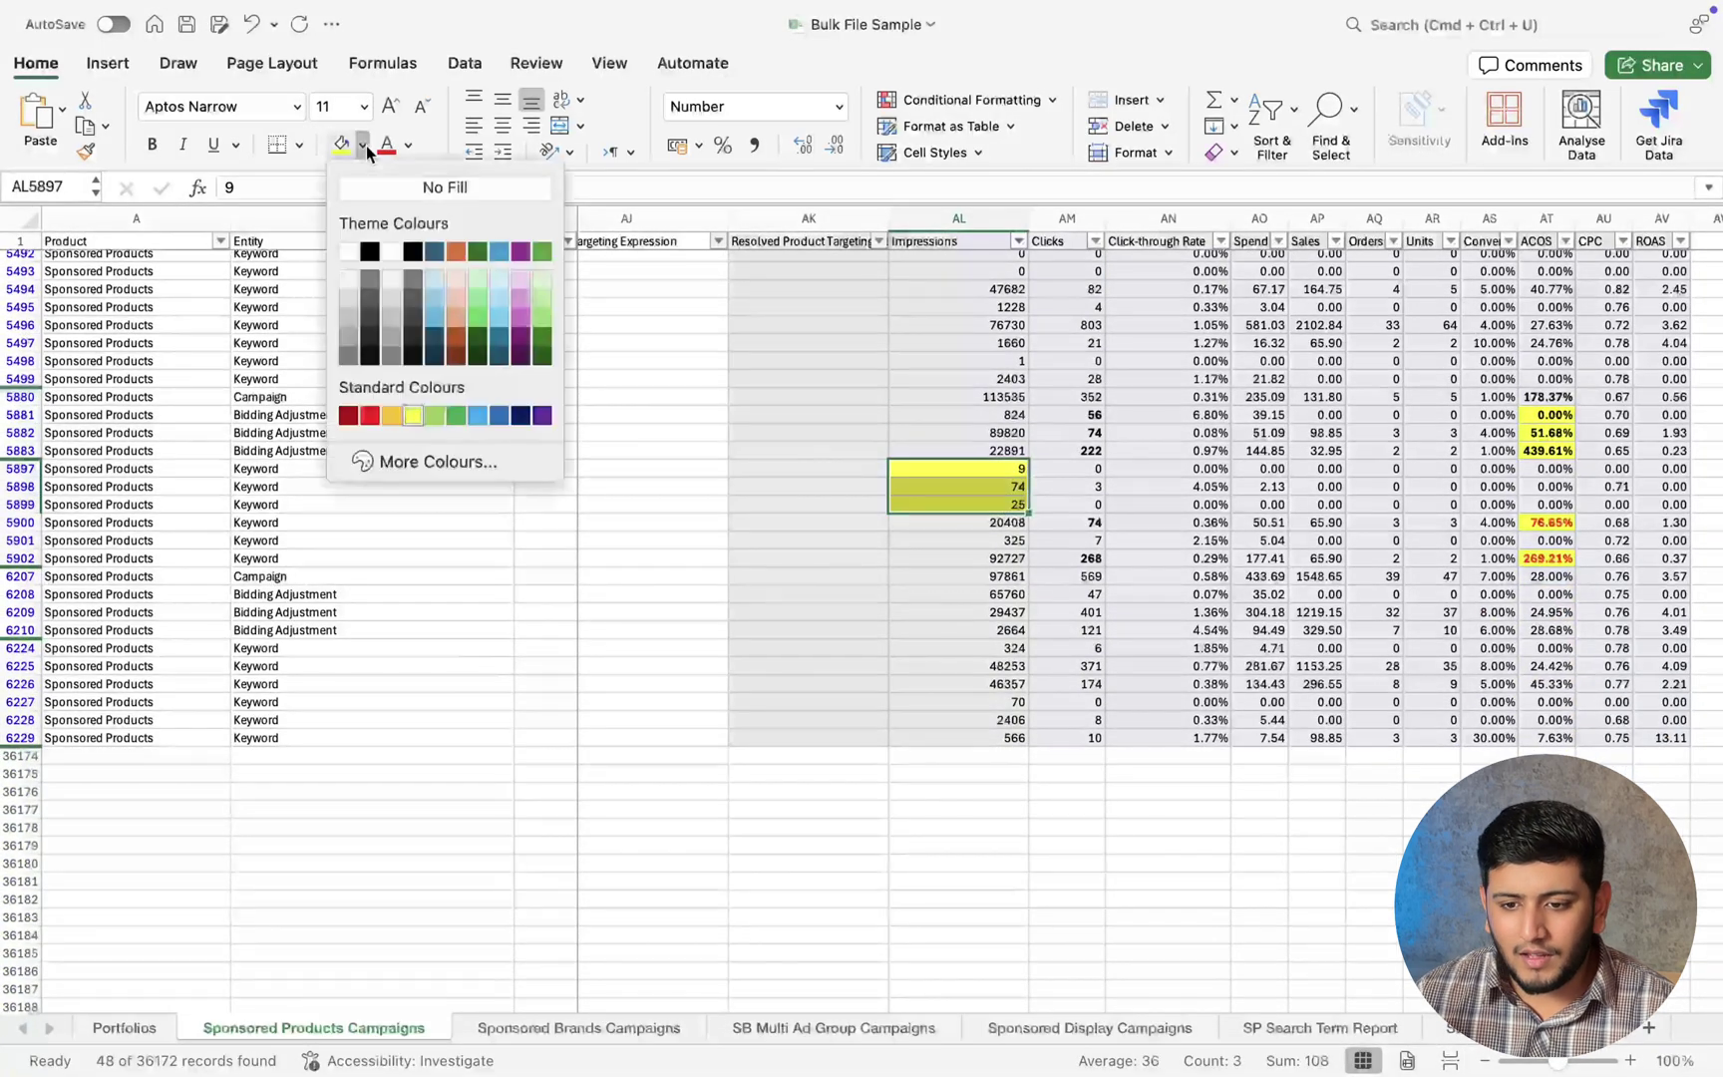
{"action": "left_click", "coordinate": [457, 281]}
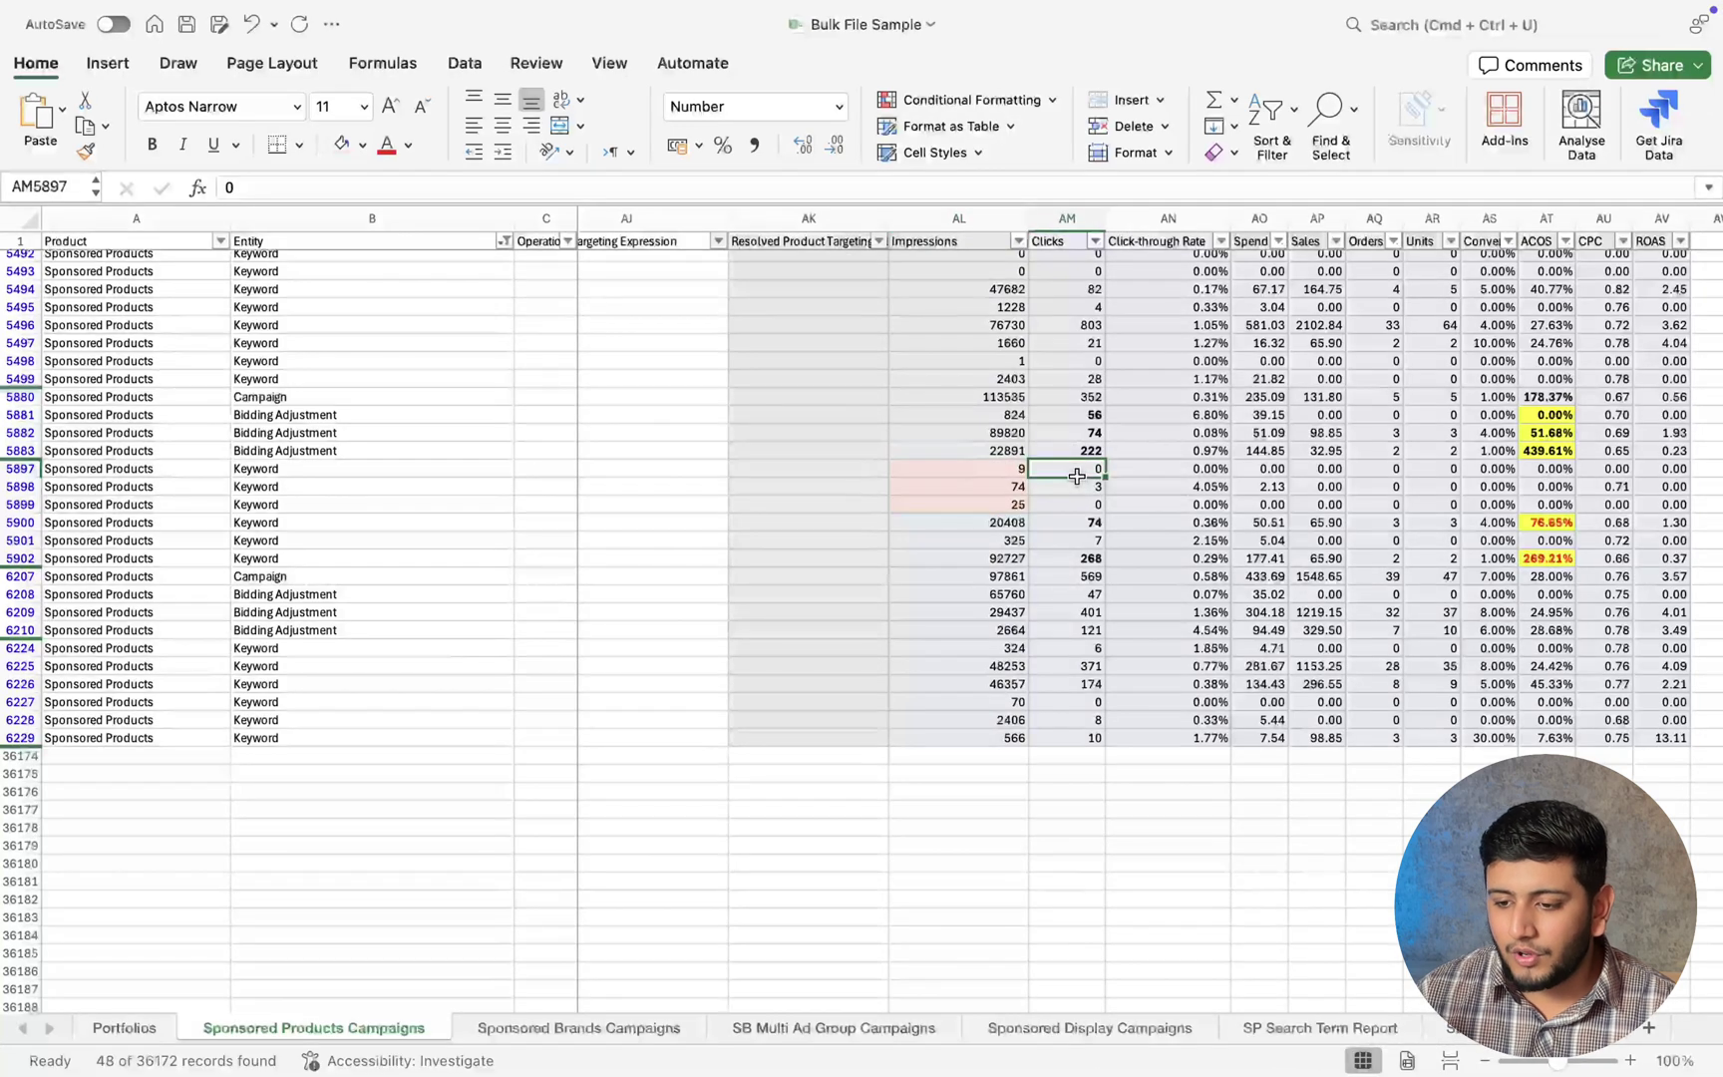
{"action": "left_click", "coordinate": [1016, 468]}
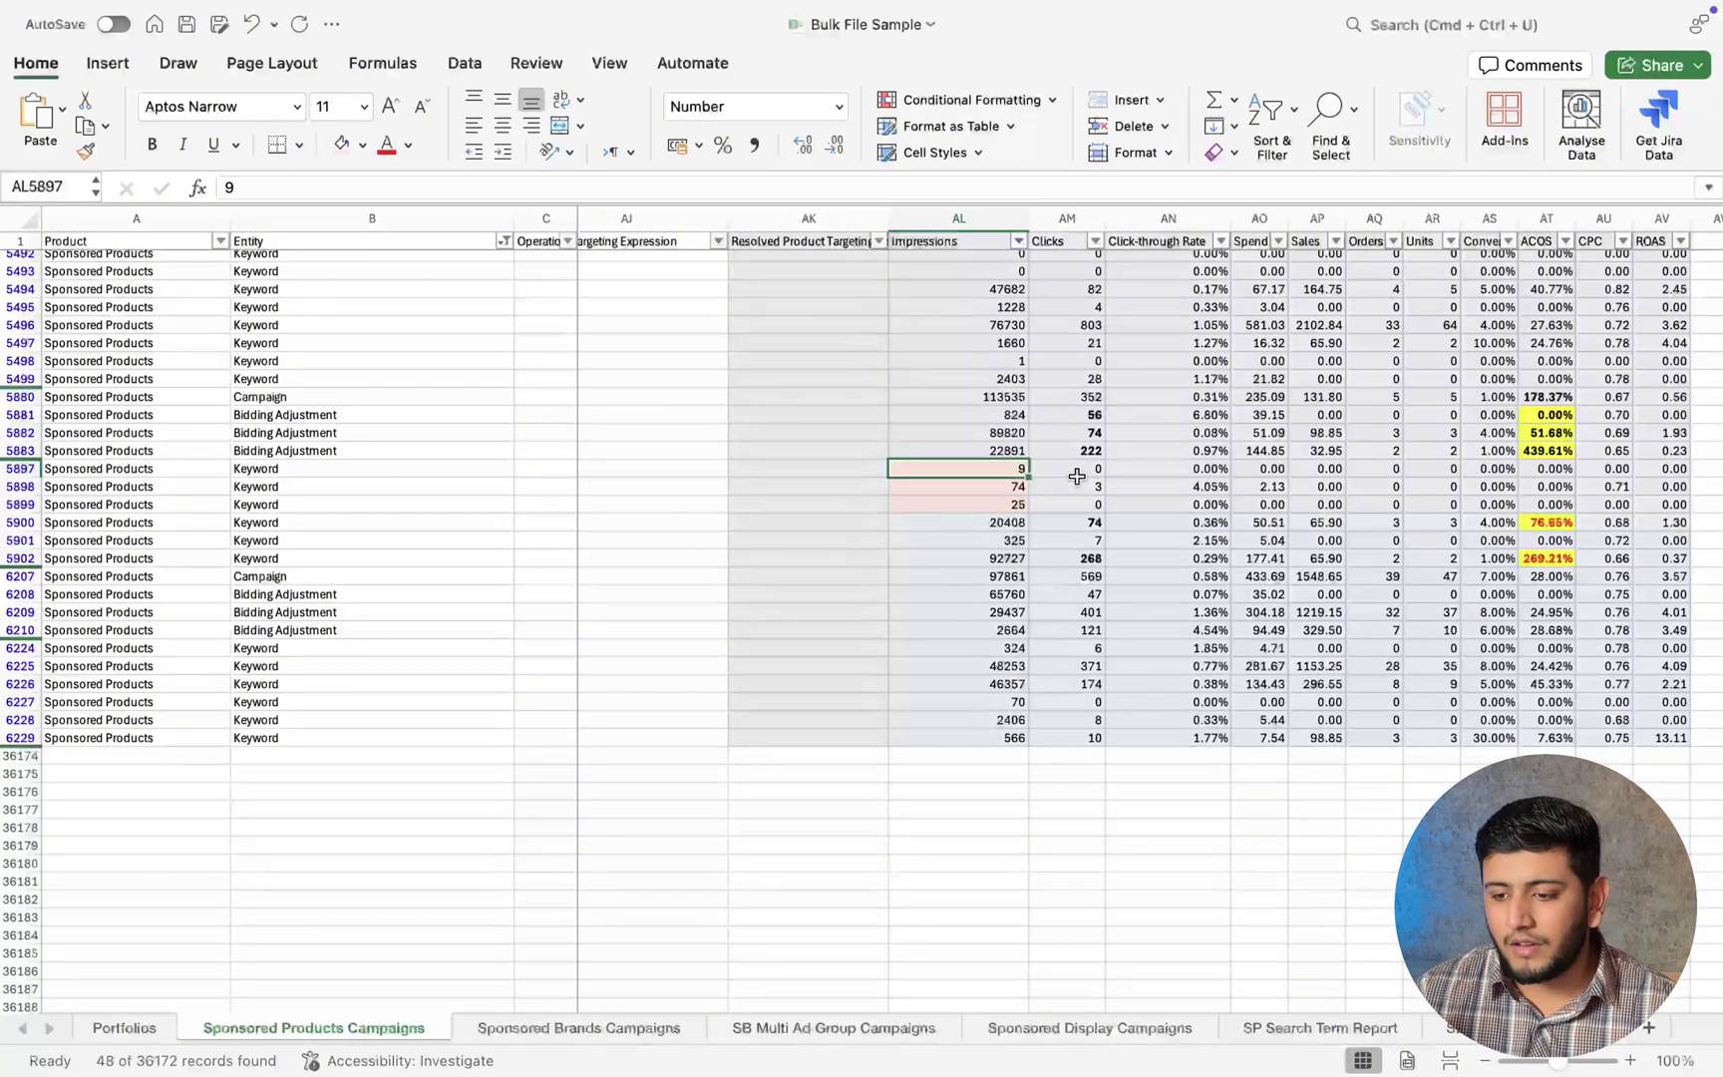
Fill the low Impressions values of keyword rows 5498, 6224, 6227 and 6229 with light orange.
{"action": "left_click", "coordinate": [1006, 361]}
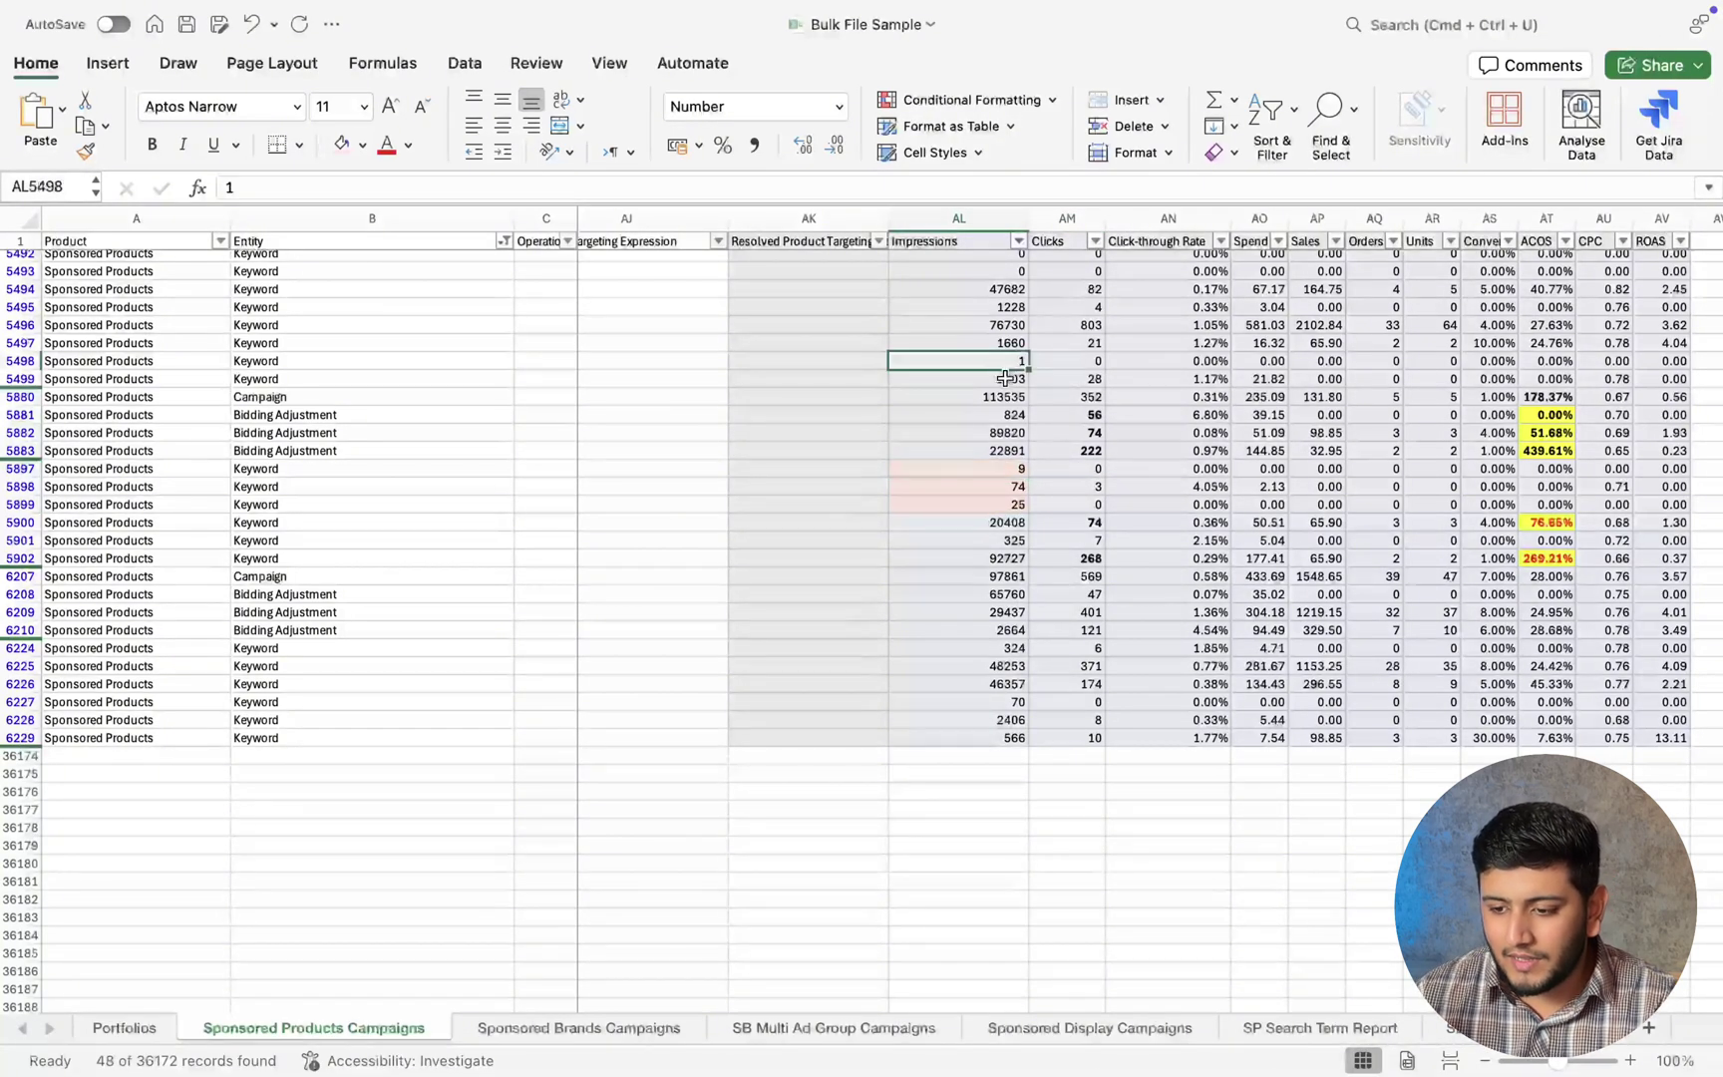
{"action": "left_click", "coordinate": [997, 703], "text": "super"}
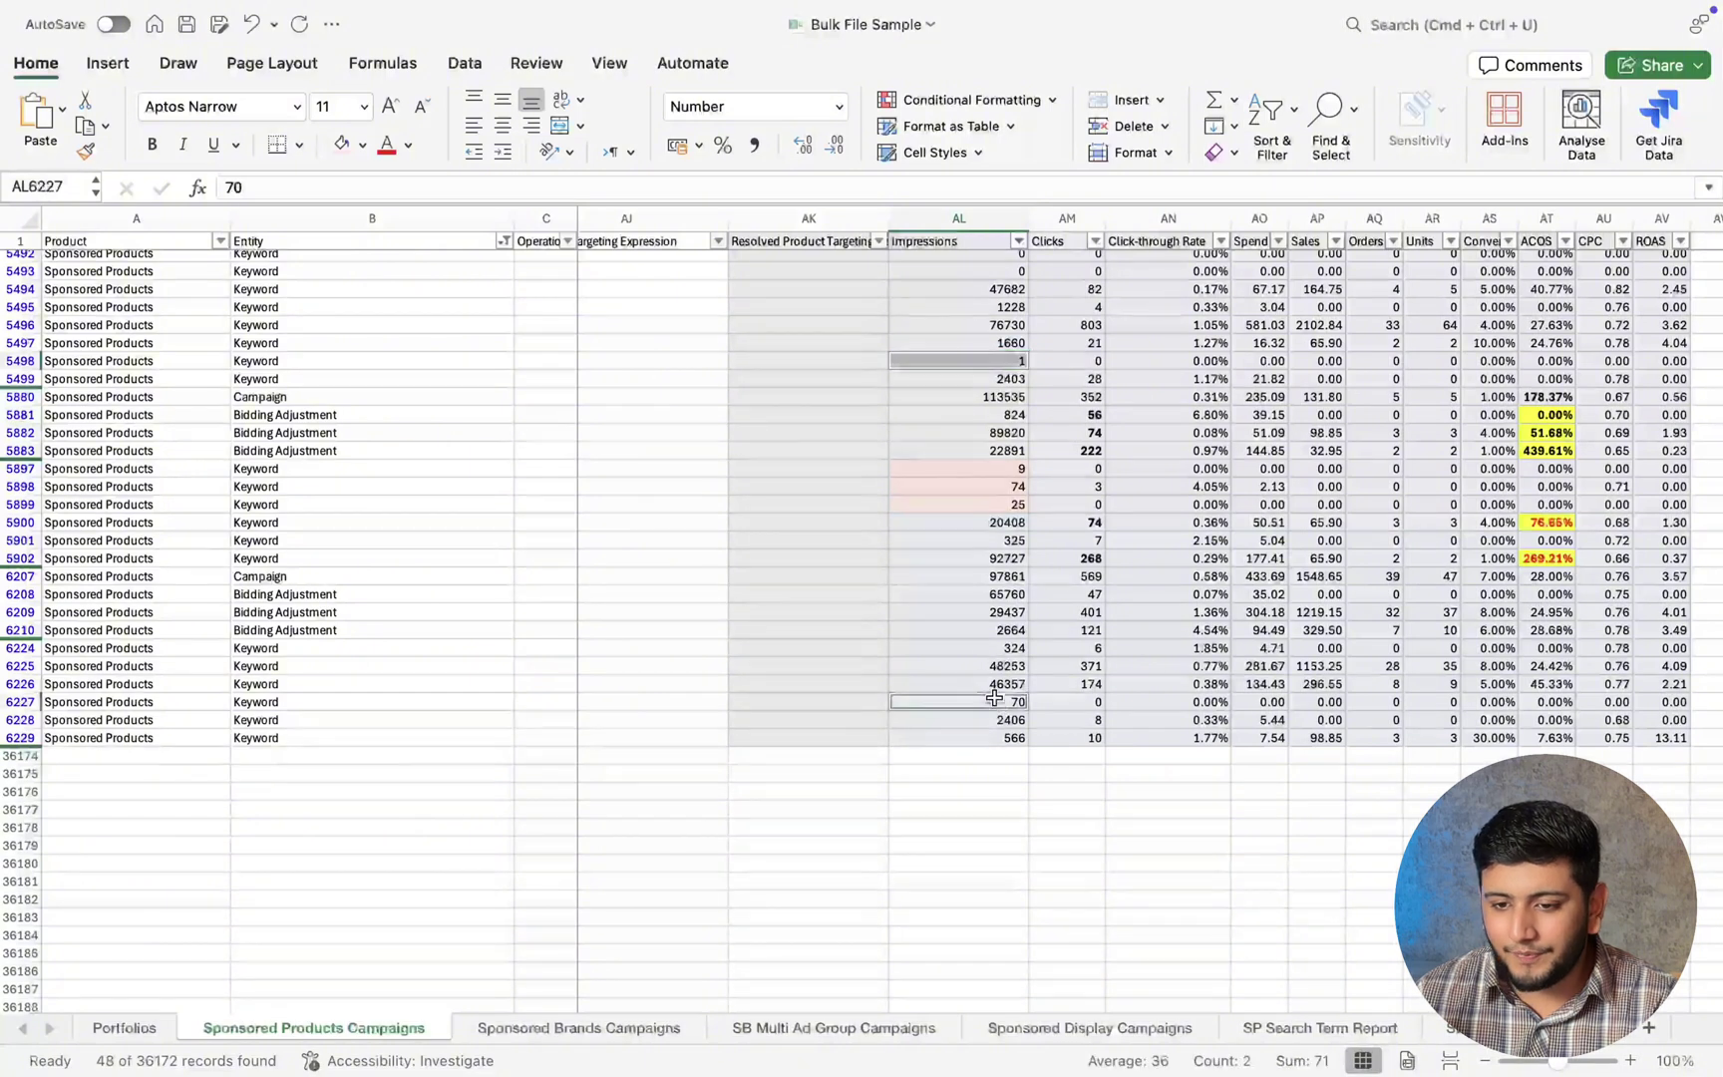
{"action": "left_click", "coordinate": [354, 147]}
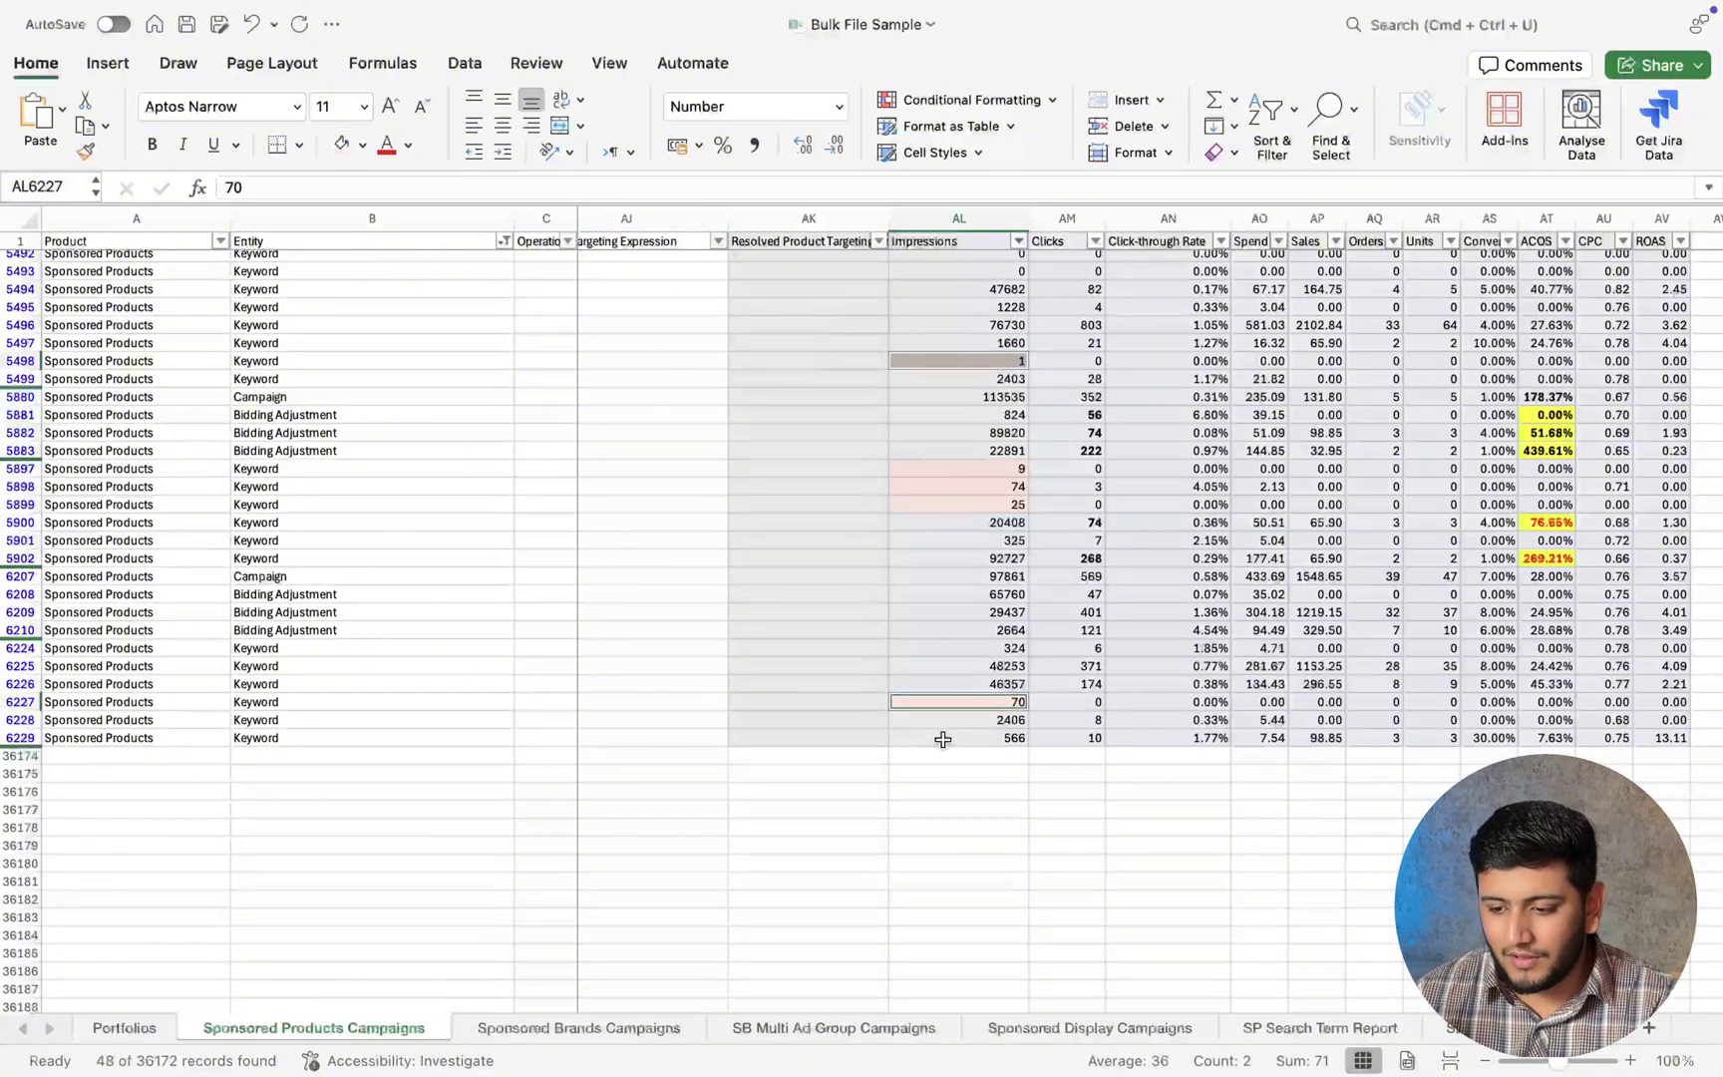
{"action": "left_click", "coordinate": [989, 738]}
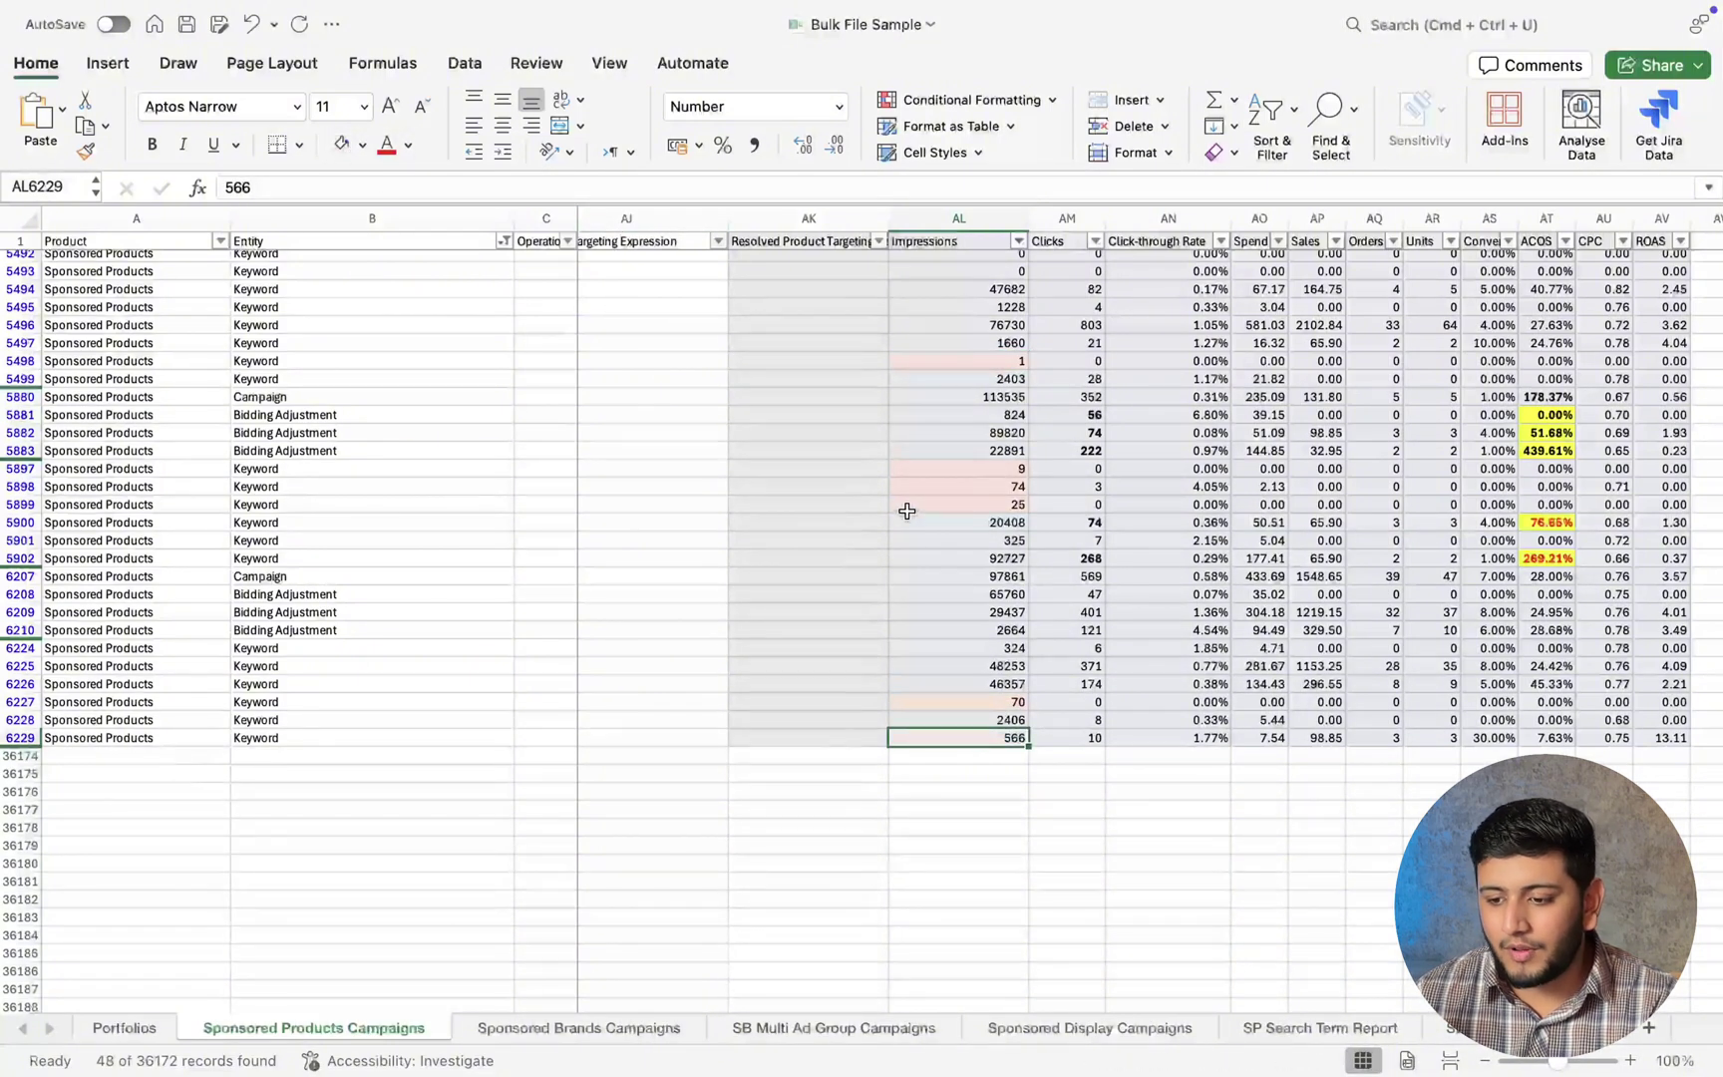
{"action": "left_click", "coordinate": [1003, 648], "text": "super"}
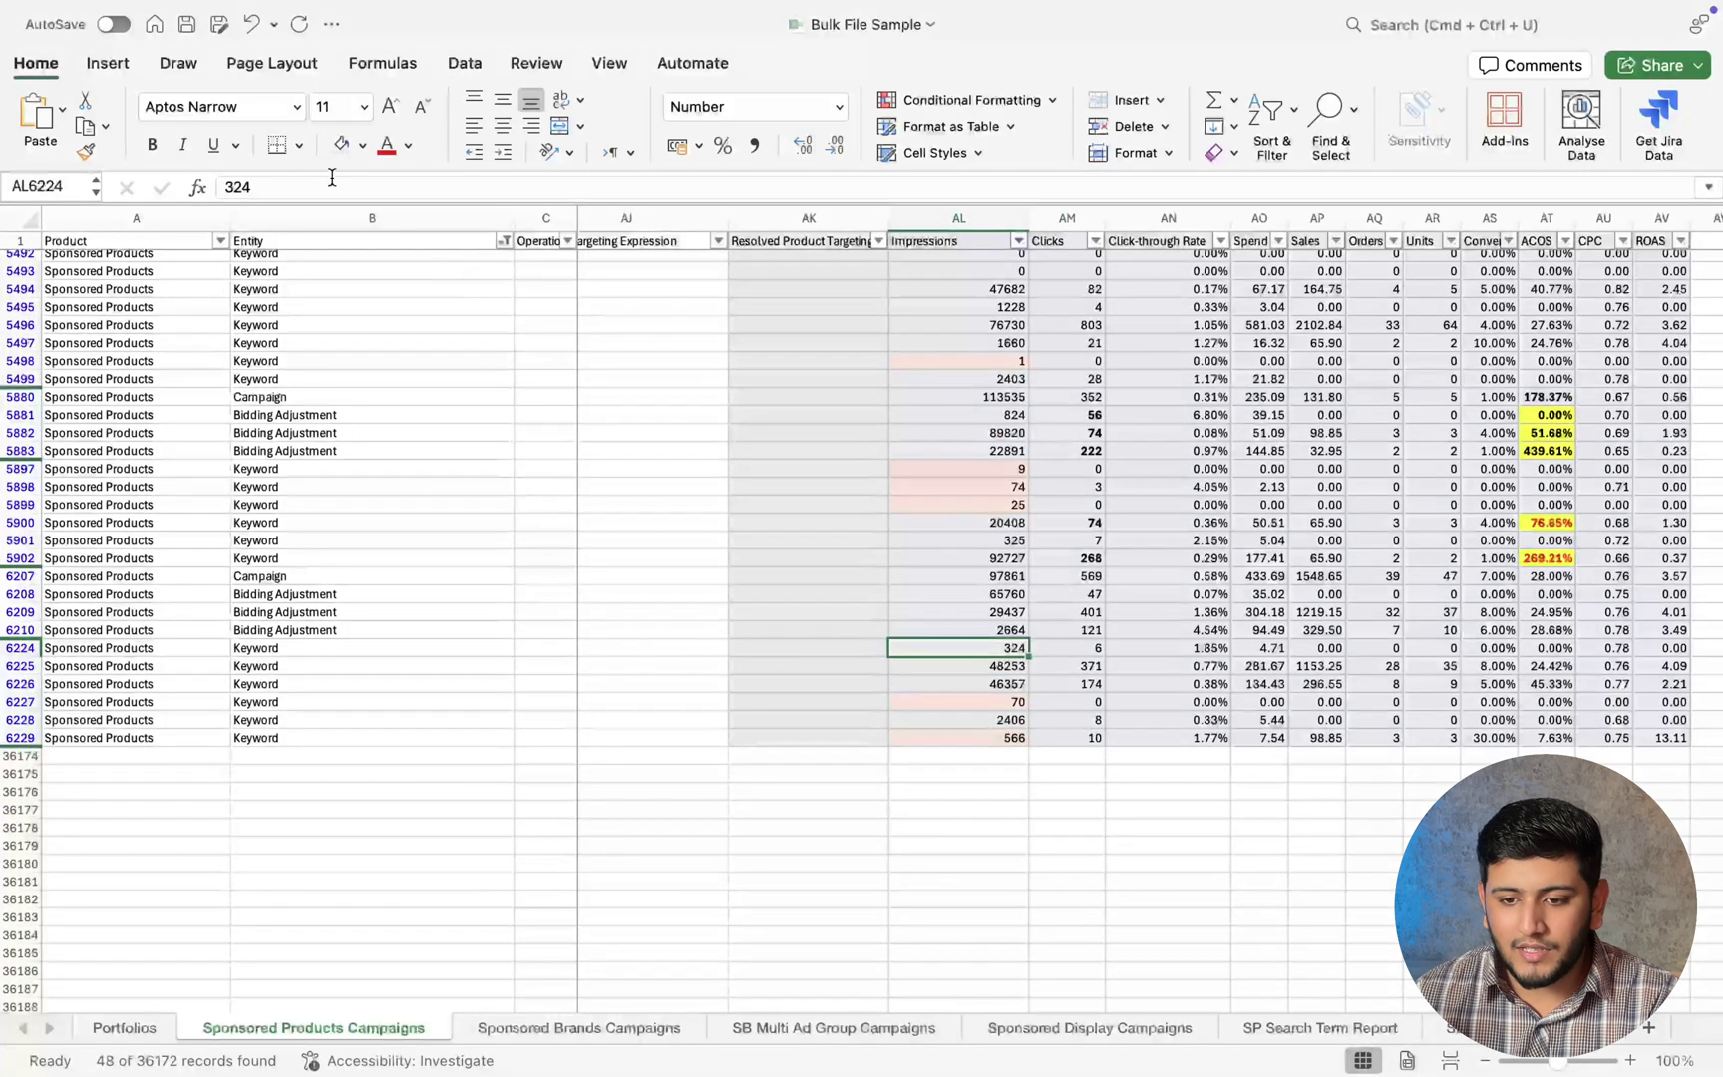
{"action": "left_click", "coordinate": [341, 144]}
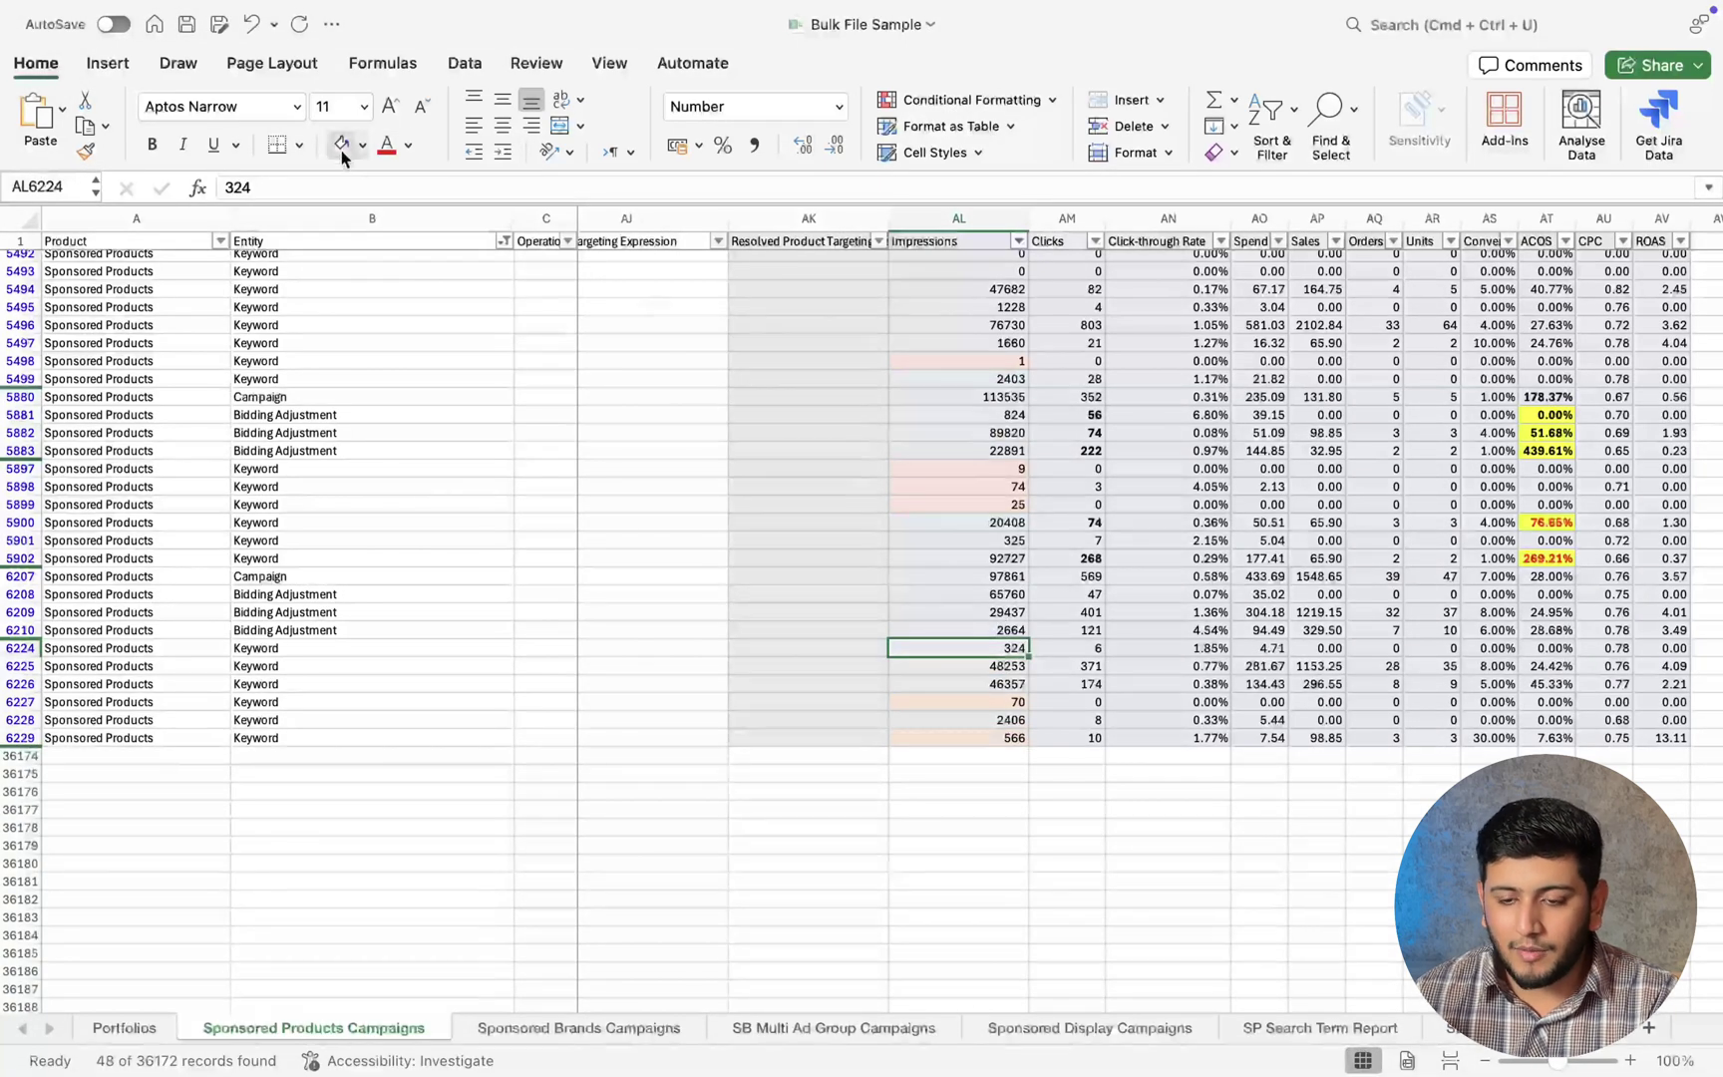
Examine the performance metrics of keyword row 5498 from Impressions across to CPC.
{"action": "scroll", "coordinate": [1286, 551], "scroll_direction": "right", "scroll_amount": 3}
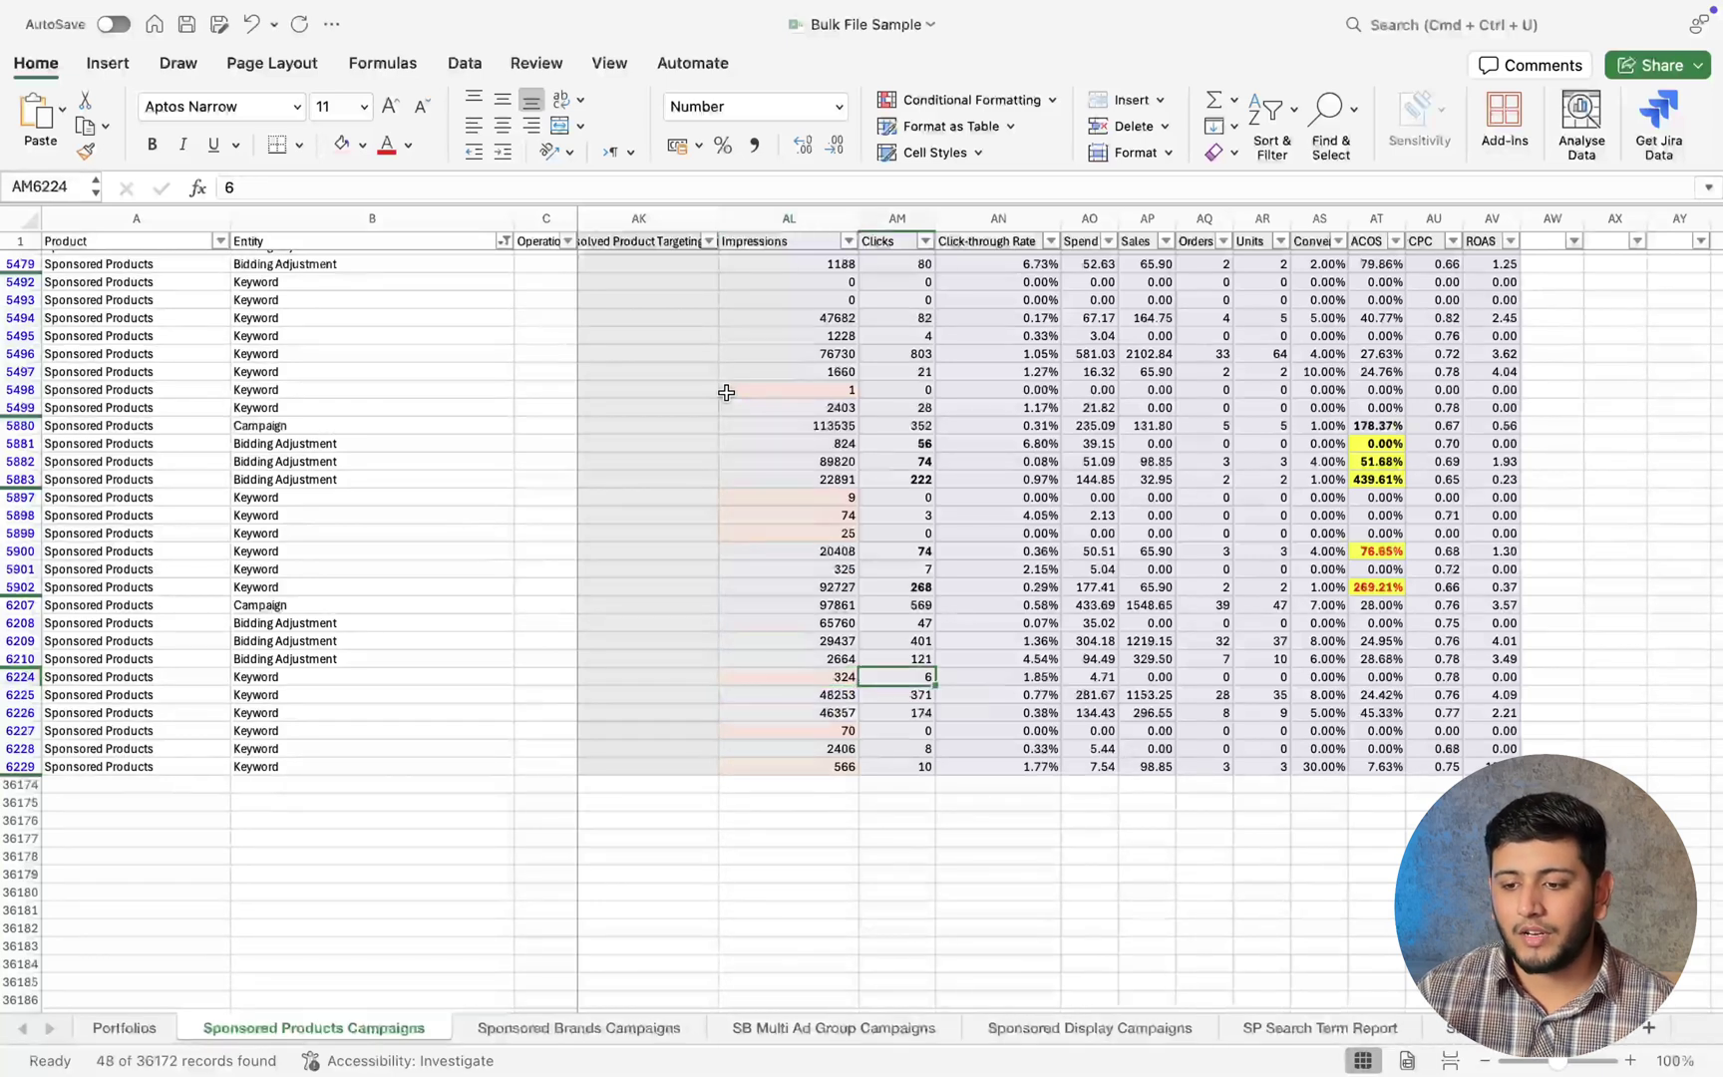
{"action": "left_click", "coordinate": [835, 385]}
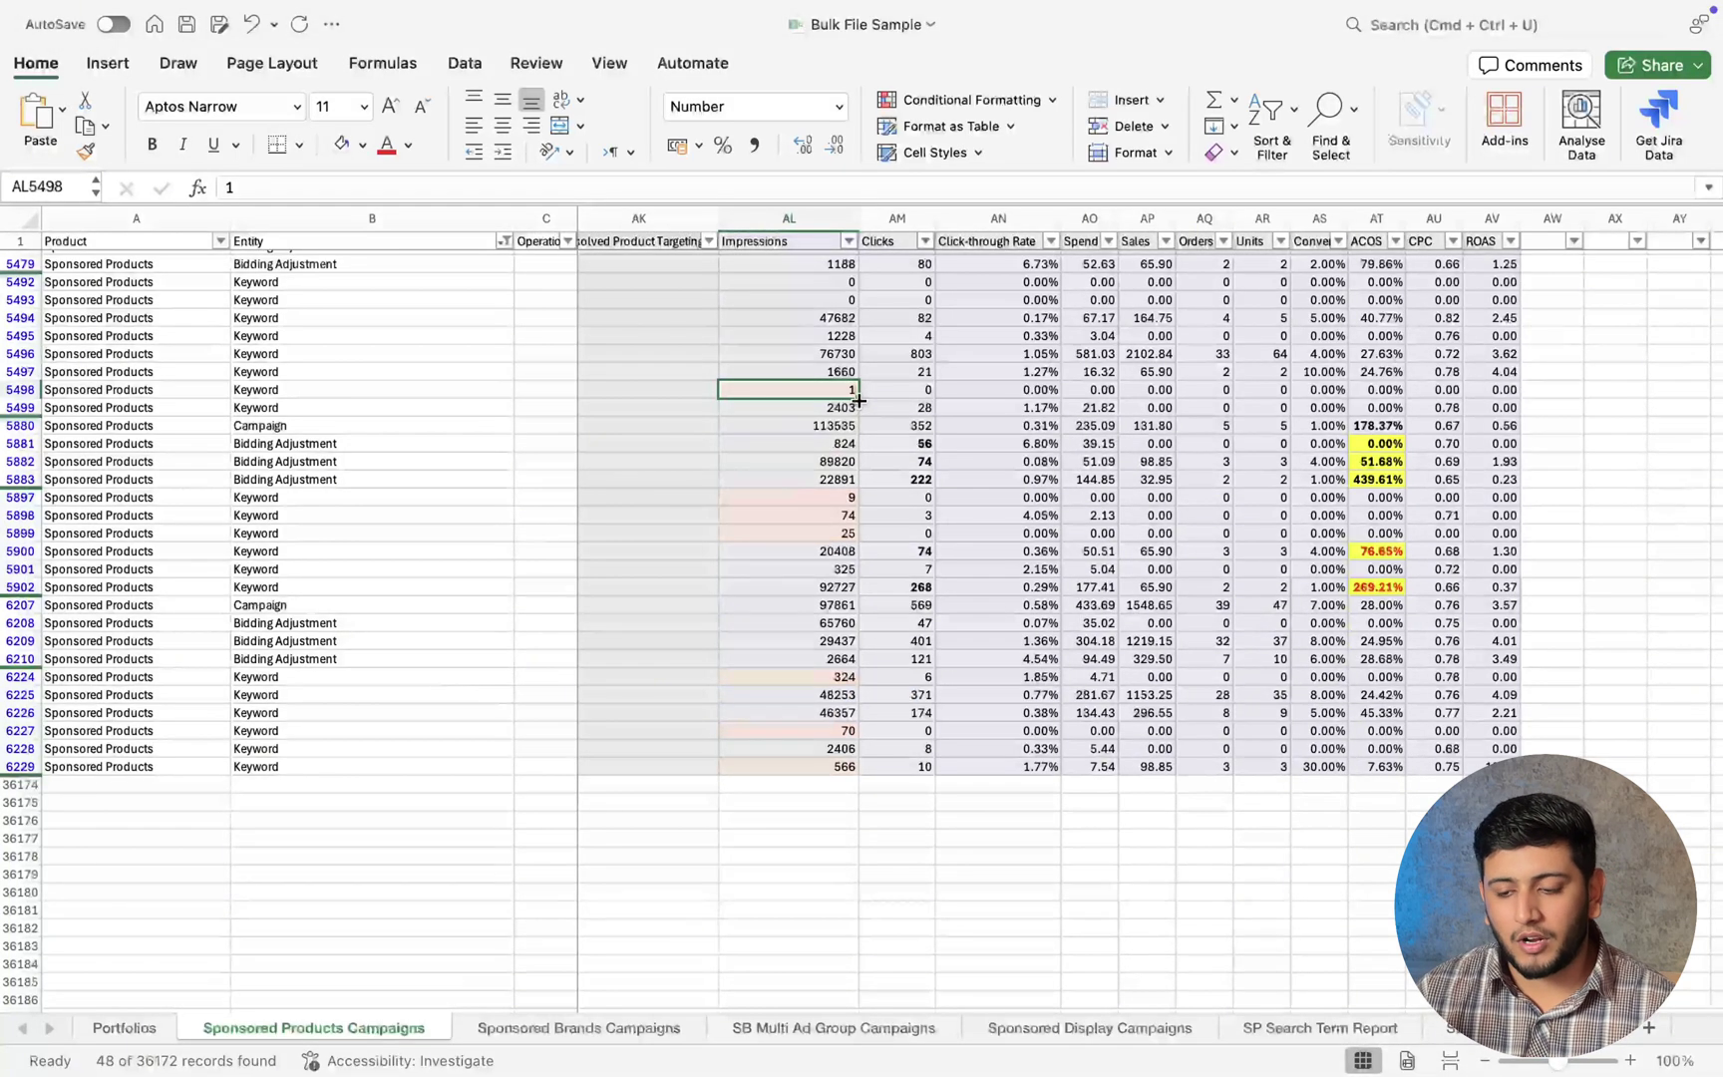
{"action": "key", "text": "Right"}
{"action": "key", "text": "Left"}
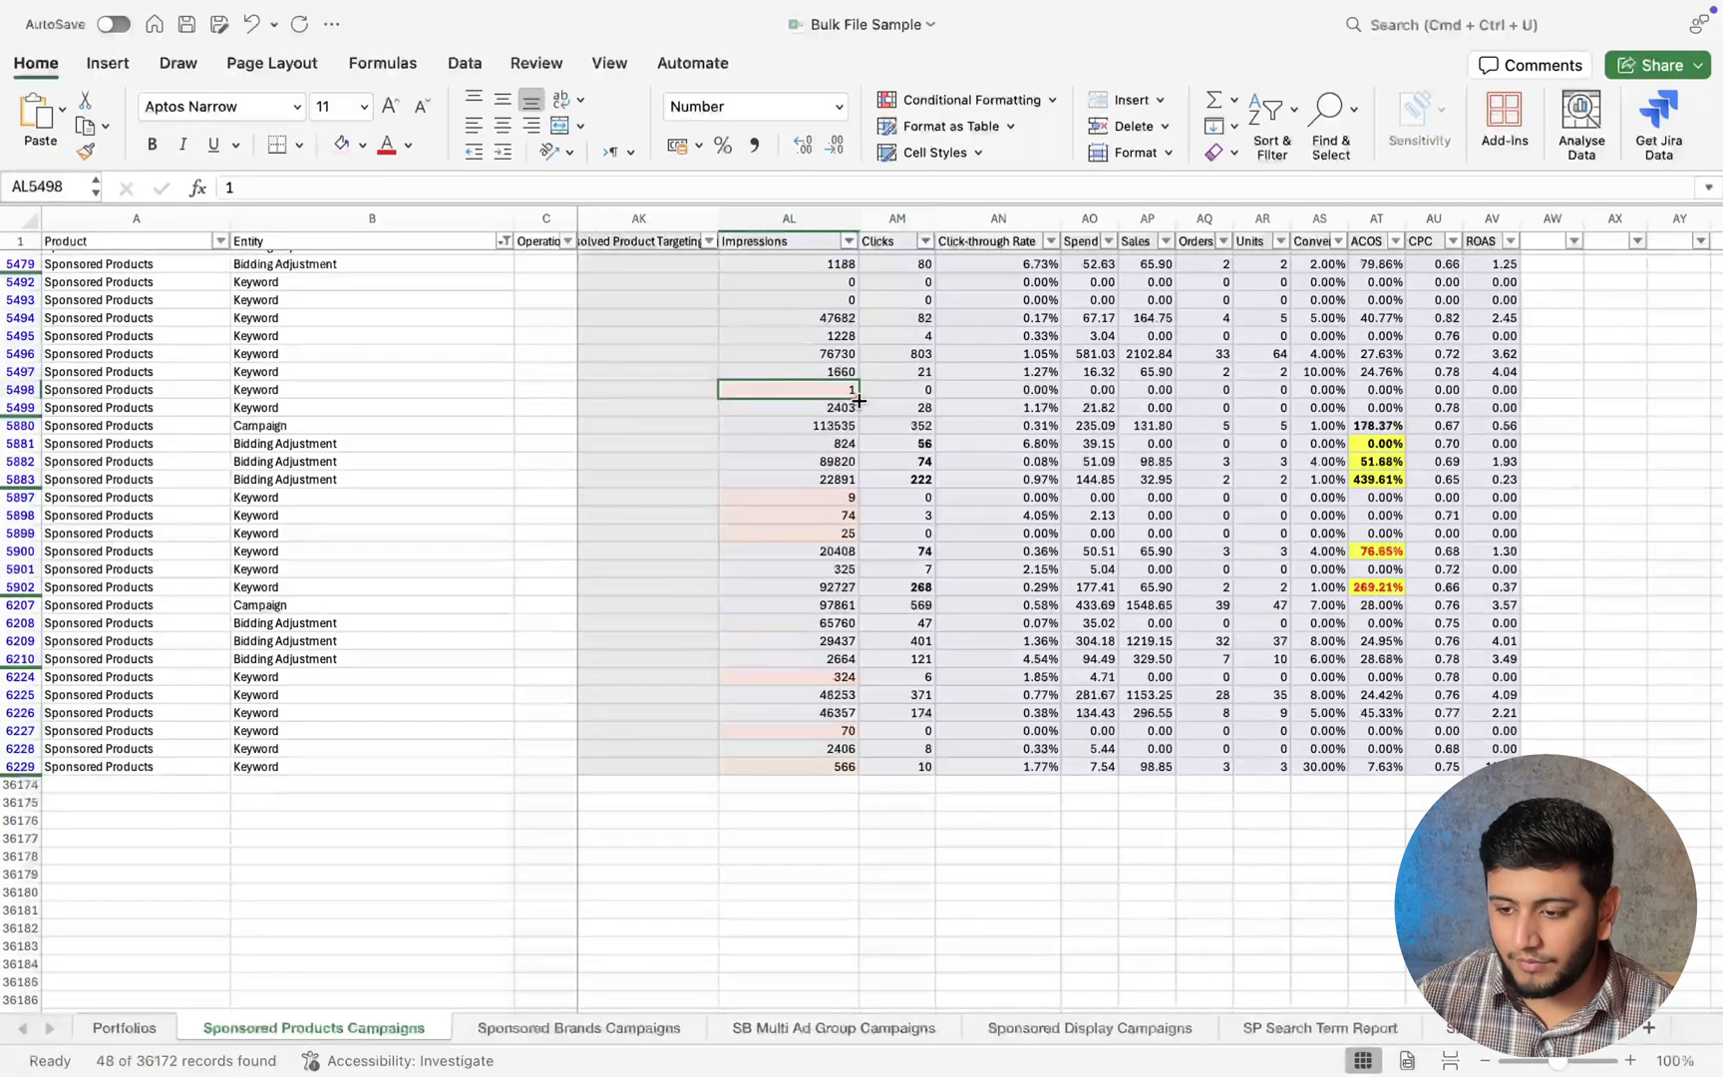
{"action": "key", "text": "Right"}
{"action": "key", "text": "Right"}
{"action": "key", "text": "Right"}
{"action": "key", "text": "Right"}
{"action": "key", "text": "Right"}
{"action": "key", "text": "Right"}
{"action": "key", "text": "Right"}
{"action": "key", "text": "Right"}
{"action": "key", "text": "Right"}
{"action": "key", "text": "Right"}
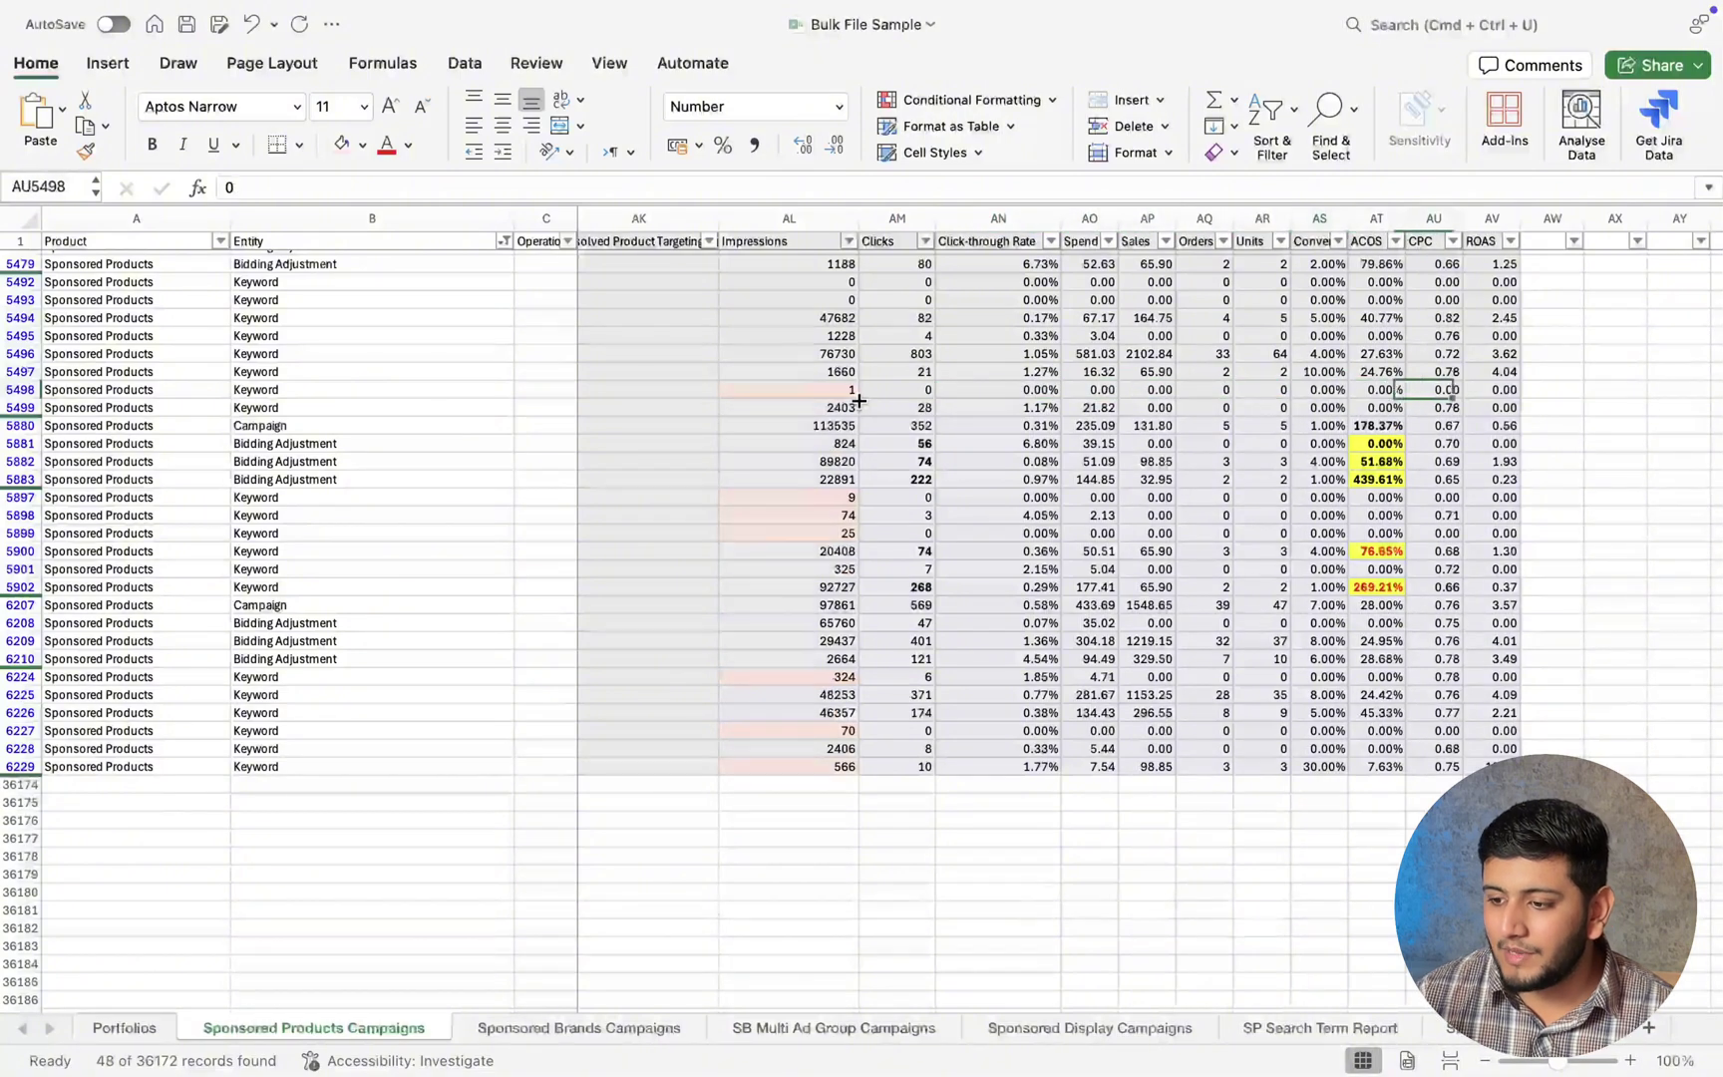
Compare the bid of keyword row 5498 with its ad group default bid and check its keyword text.
{"action": "key", "text": "Left"}
{"action": "key", "text": "Left"}
{"action": "key", "text": "Left"}
{"action": "key", "text": "Left"}
{"action": "key", "text": "Left"}
{"action": "key", "text": "Left"}
{"action": "key", "text": "Left"}
{"action": "key", "text": "Left"}
{"action": "key", "text": "Left"}
{"action": "key", "text": "Left"}
{"action": "key", "text": "Left"}
{"action": "key", "text": "Left"}
{"action": "key", "text": "Left"}
{"action": "key", "text": "Left"}
{"action": "key", "text": "Left"}
{"action": "key", "text": "Left"}
{"action": "key", "text": "Left"}
{"action": "key", "text": "Left"}
{"action": "key", "text": "Left"}
{"action": "key", "text": "Left"}
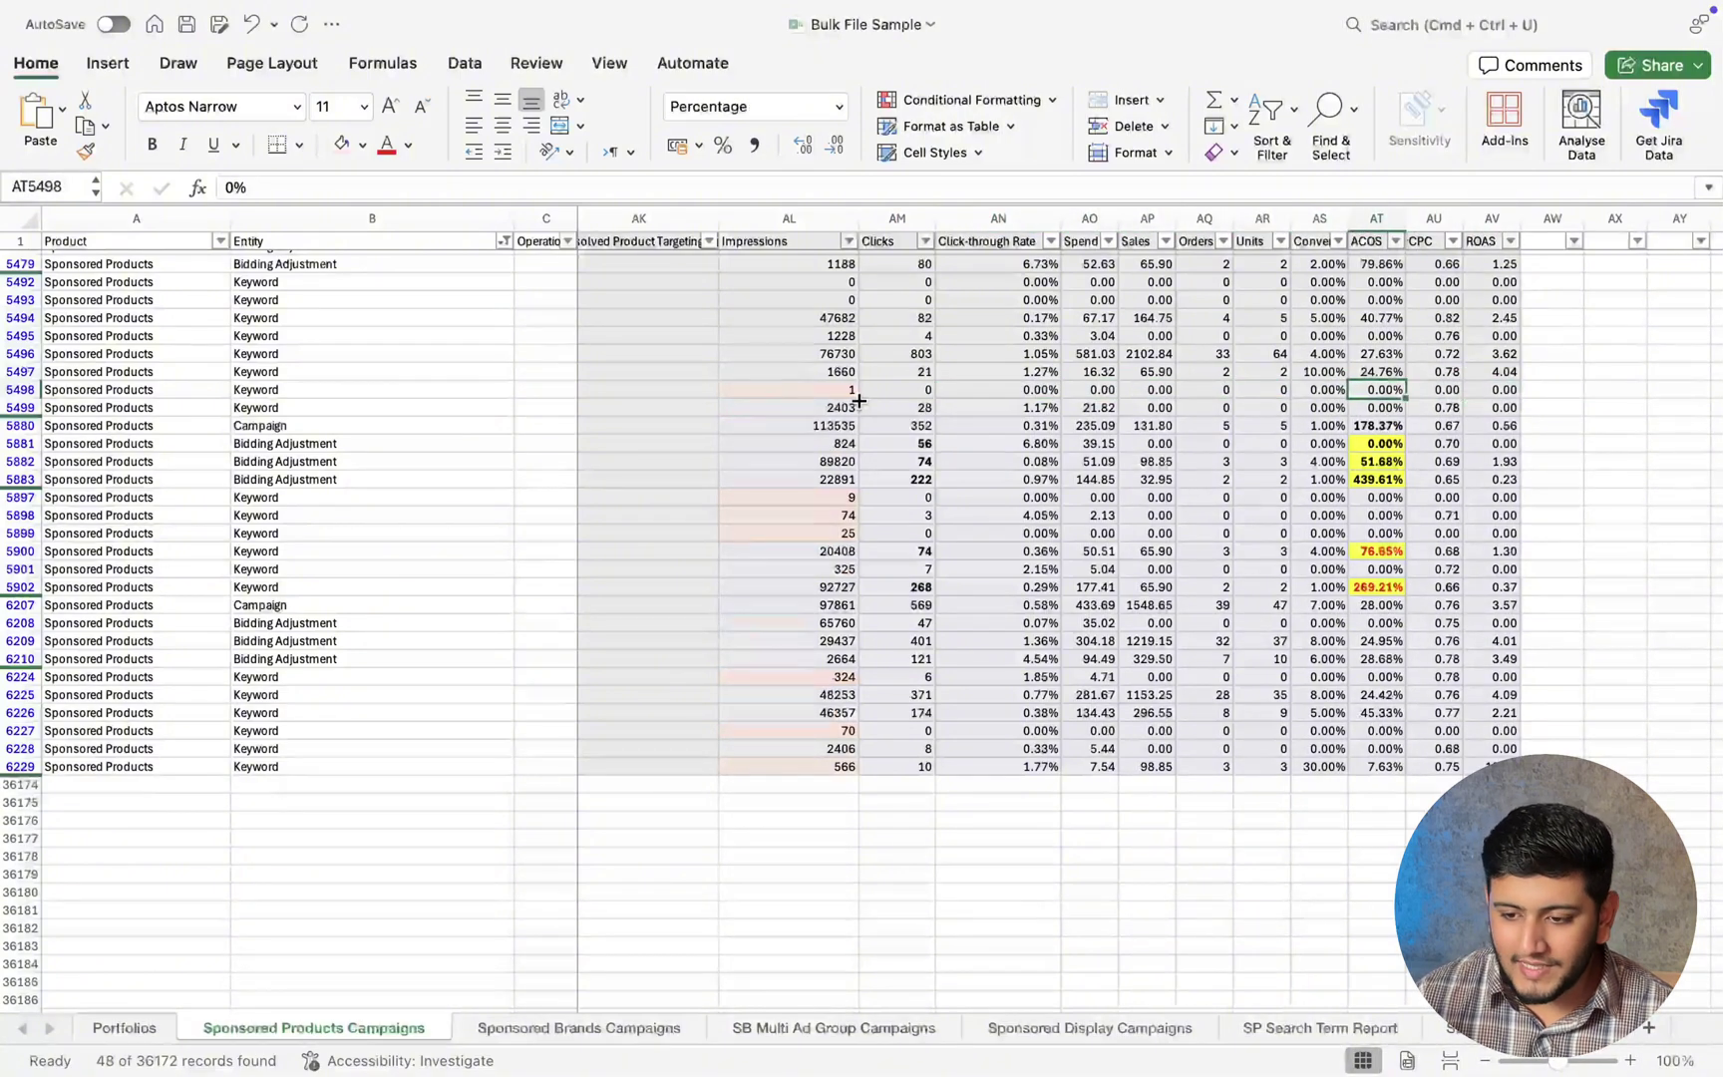
{"action": "key", "text": "Left"}
{"action": "key", "text": "Left"}
{"action": "key", "text": "Left"}
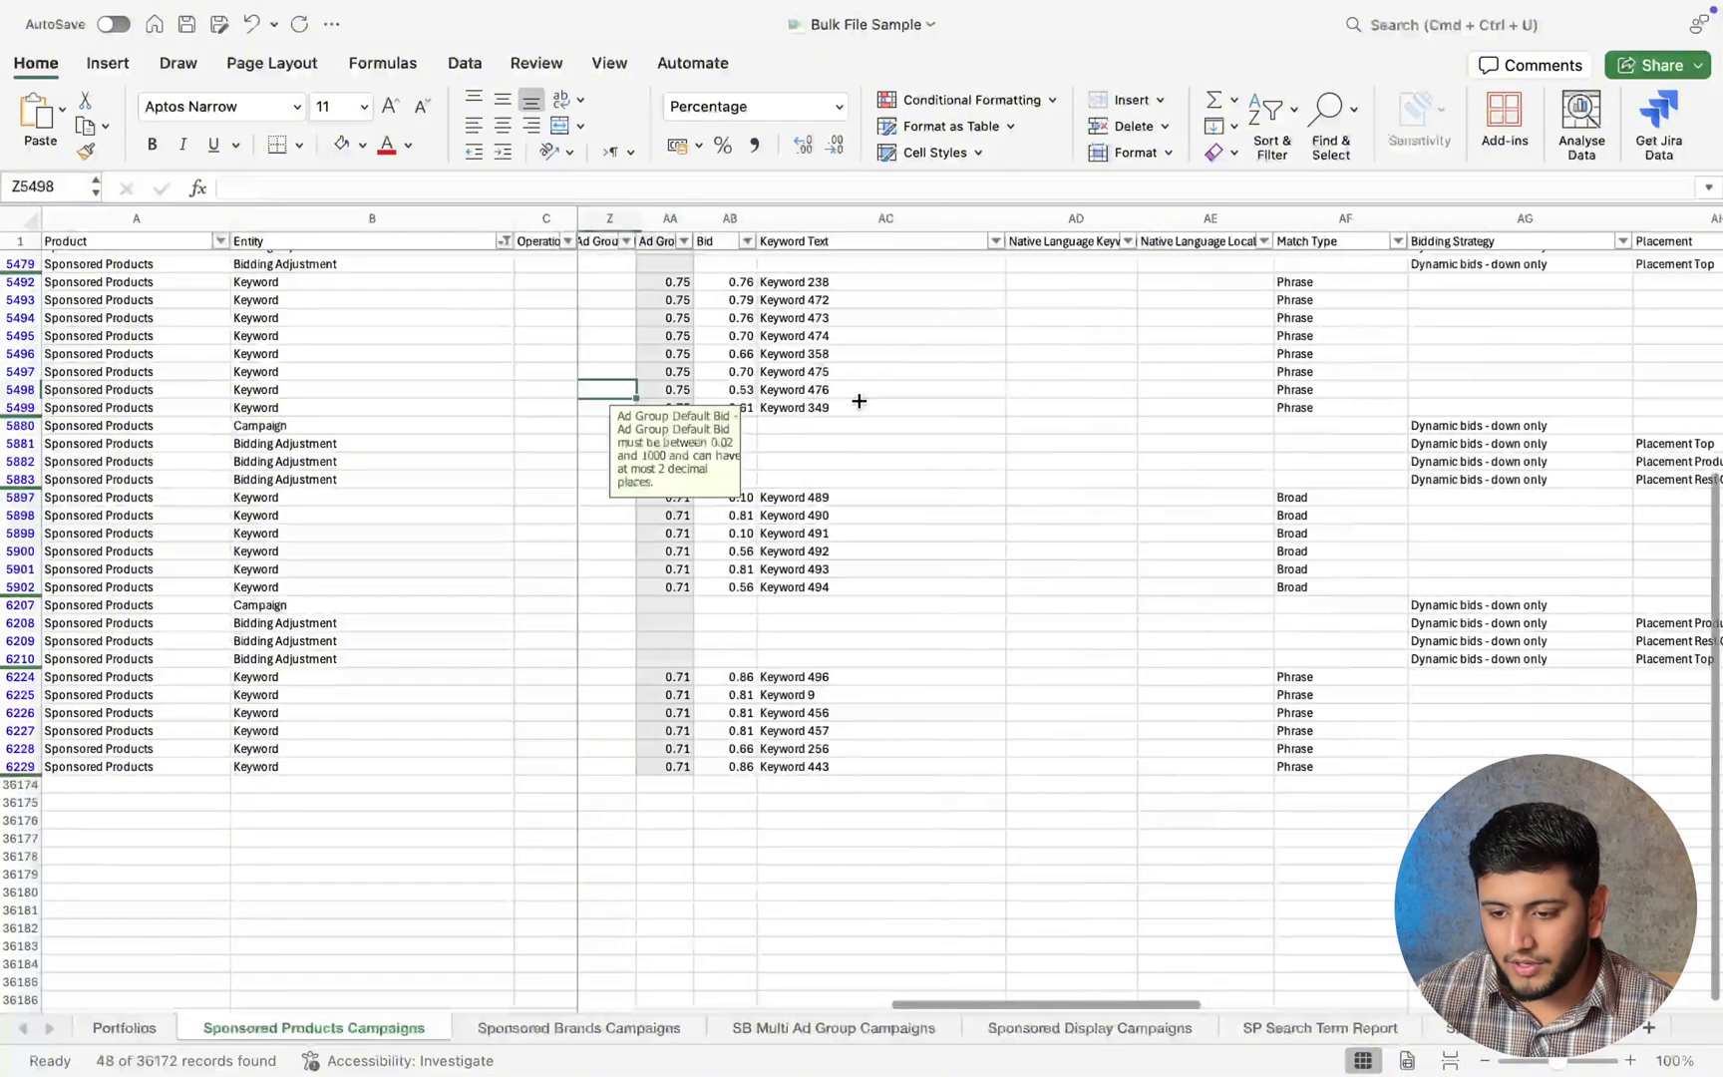
{"action": "key", "text": "Right"}
{"action": "key", "text": "Right"}
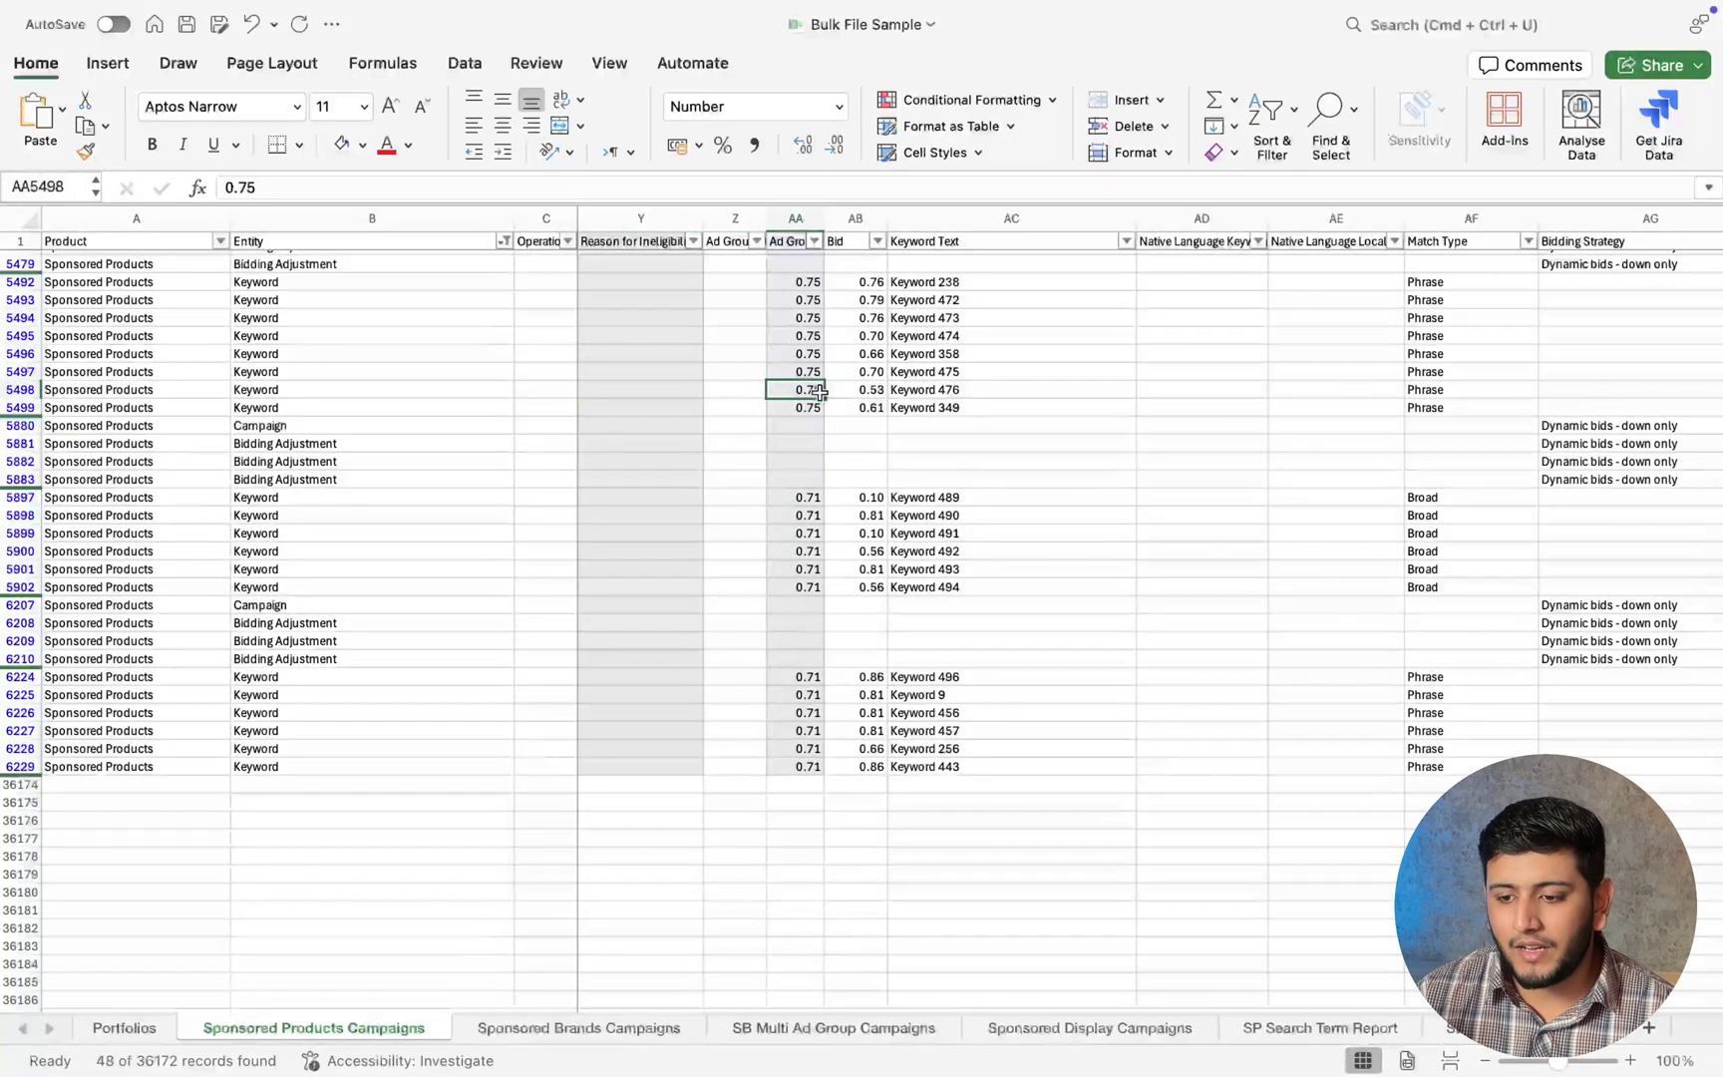
{"action": "key", "text": "Right"}
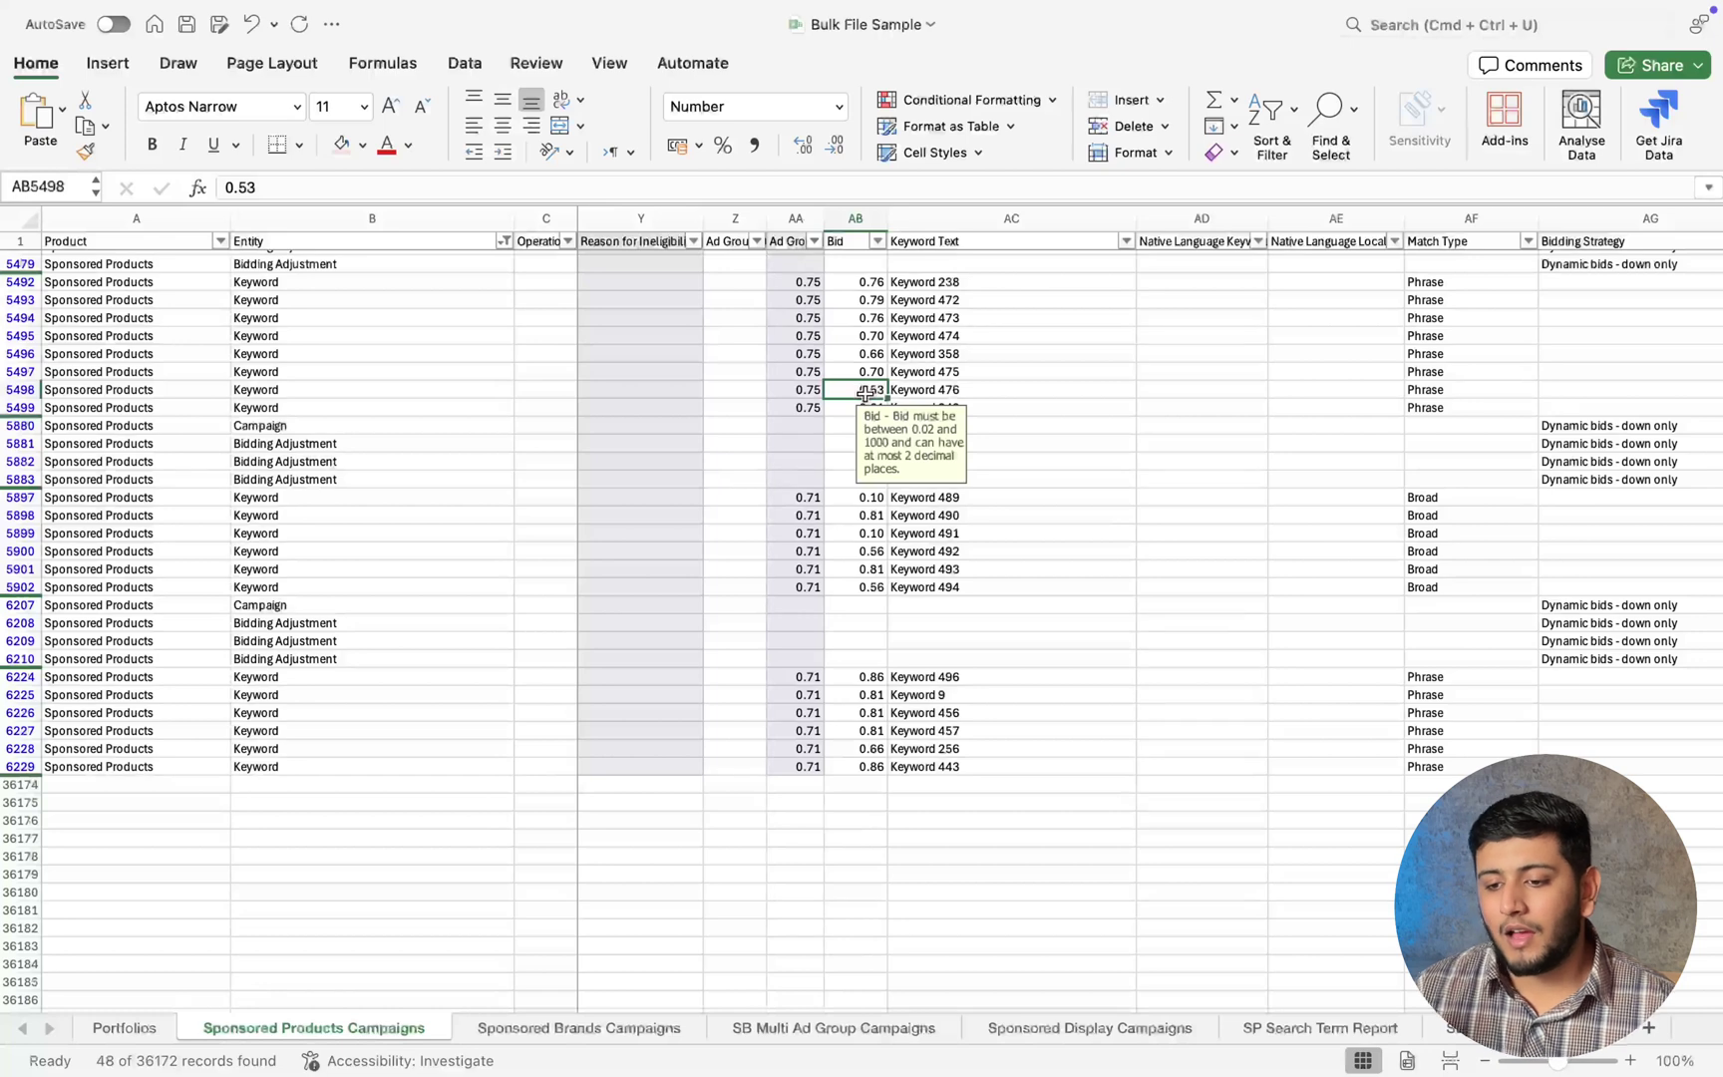
{"action": "left_click", "coordinate": [907, 395]}
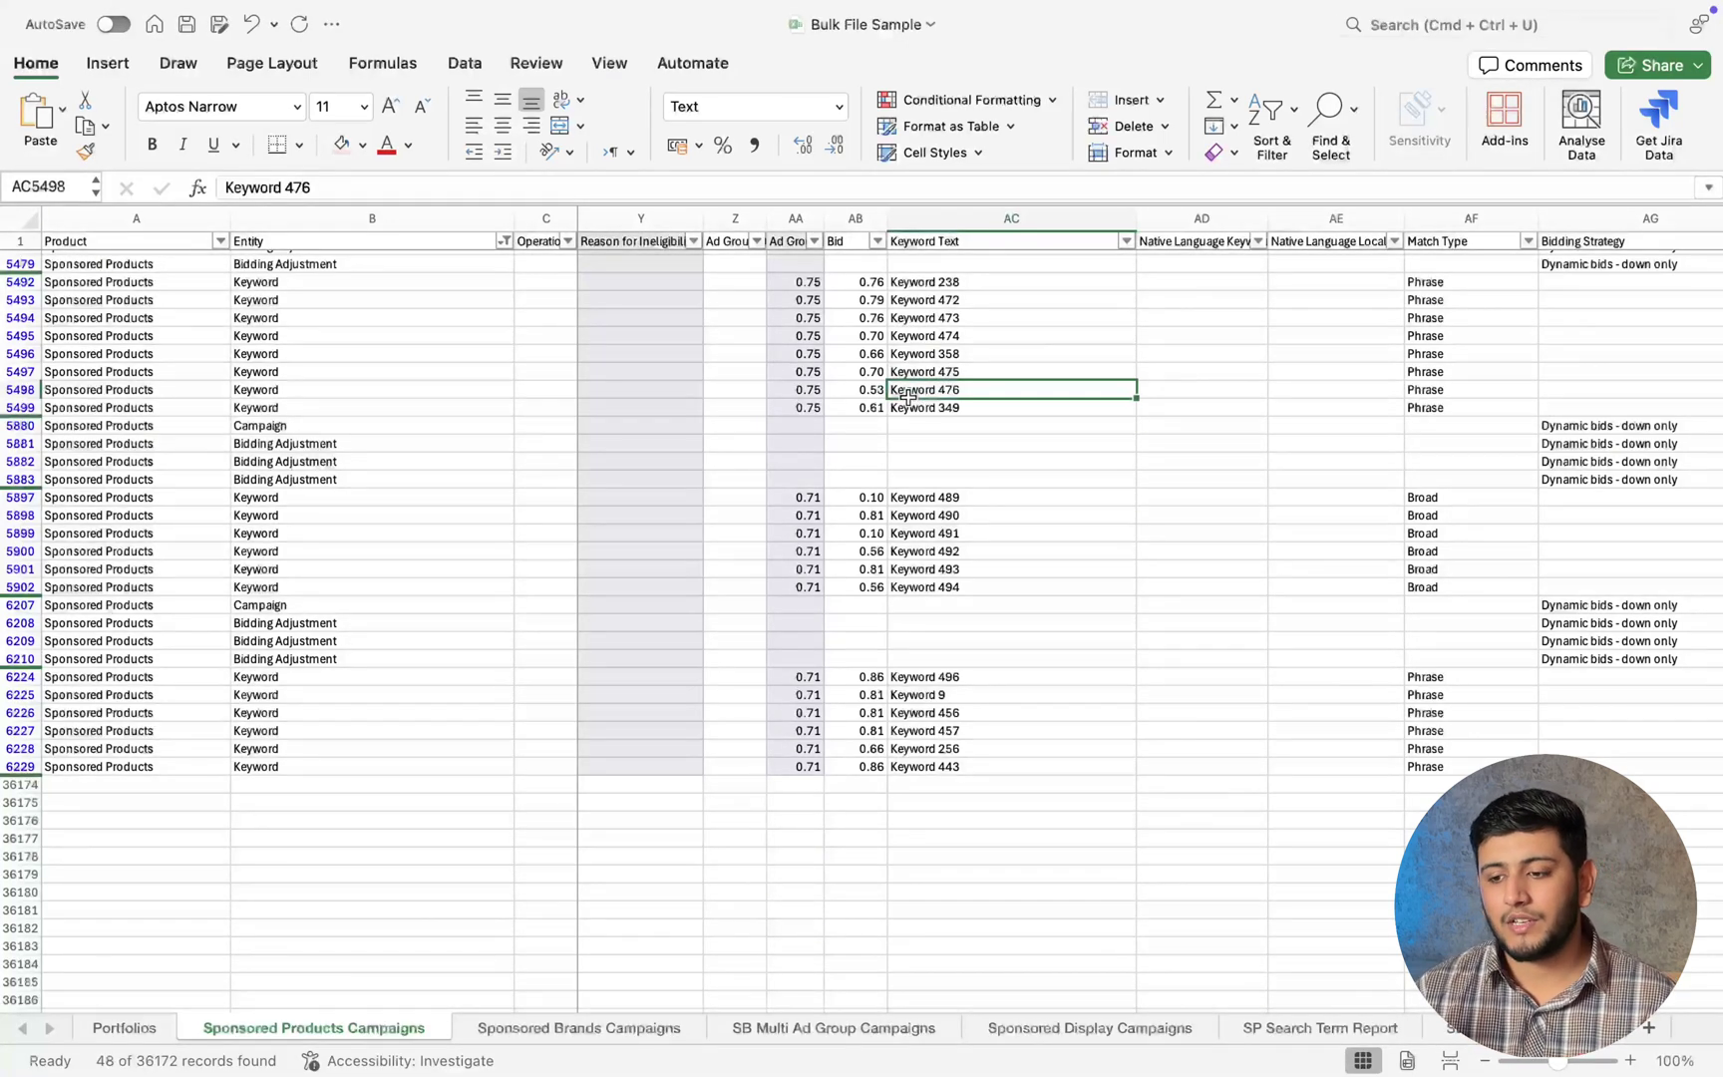
{"action": "key", "text": "Left"}
{"action": "type", "text": "0."}
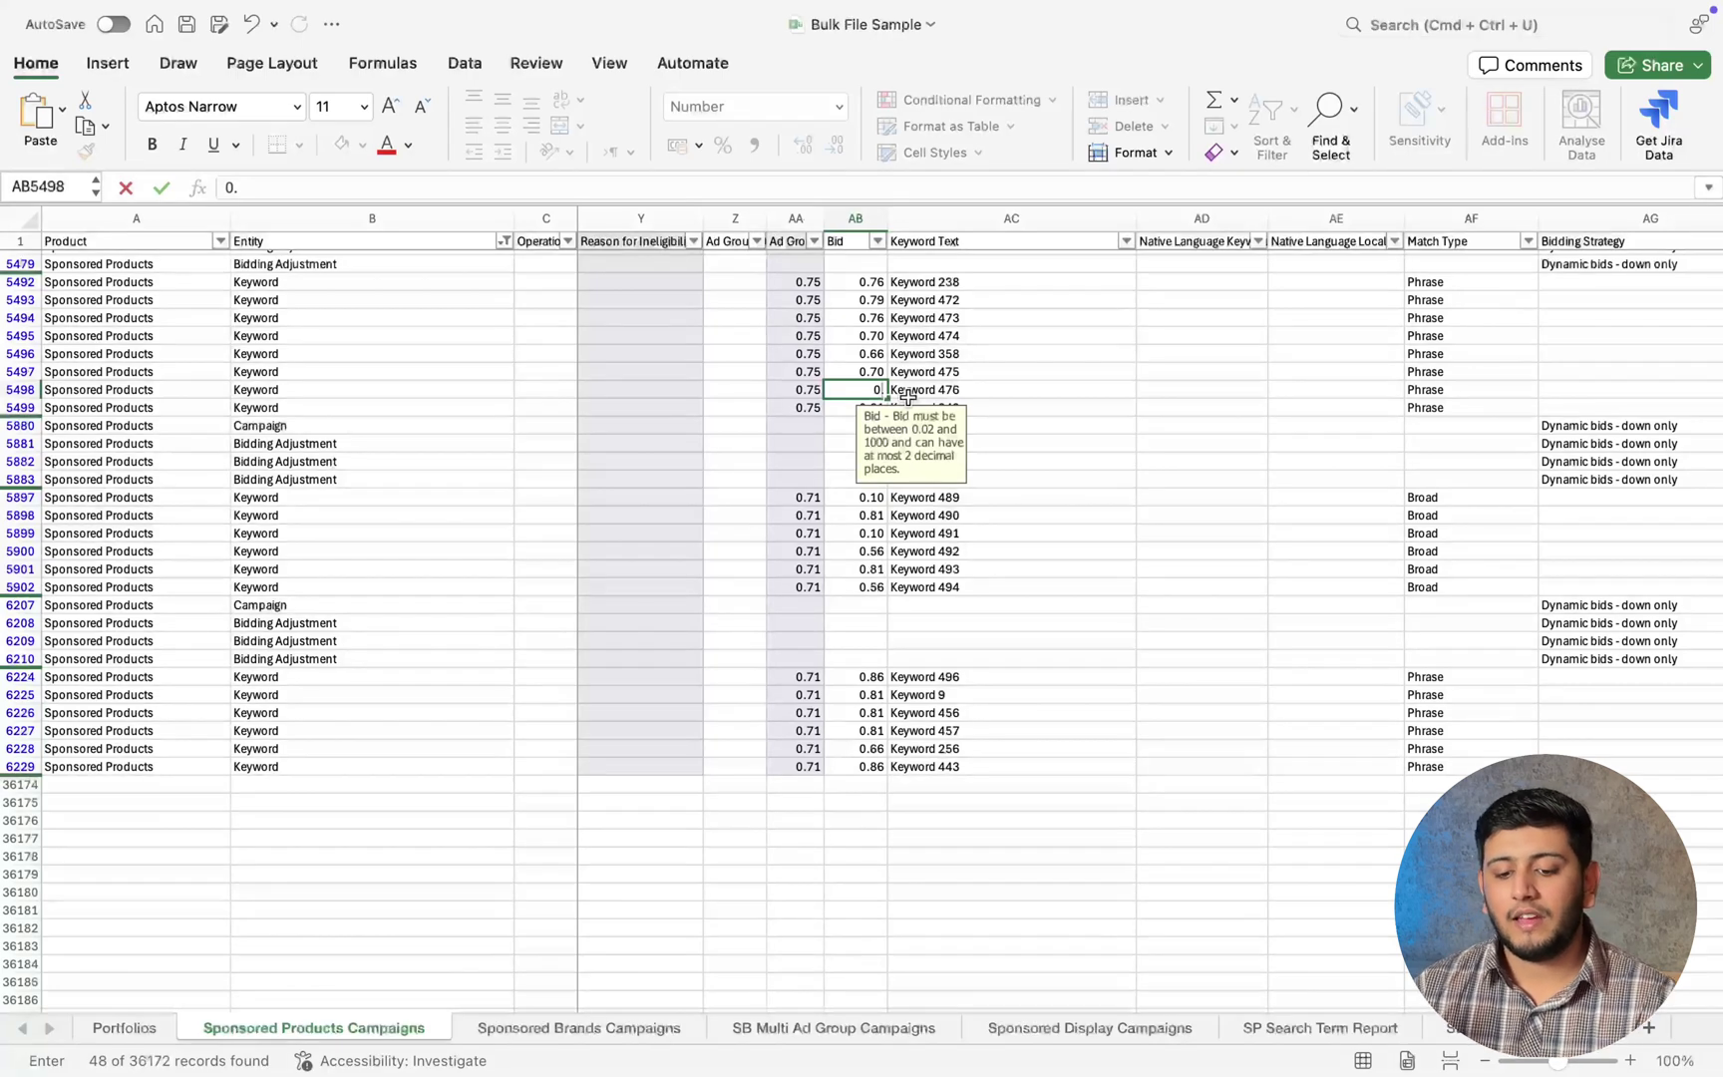
{"action": "key", "text": "Escape"}
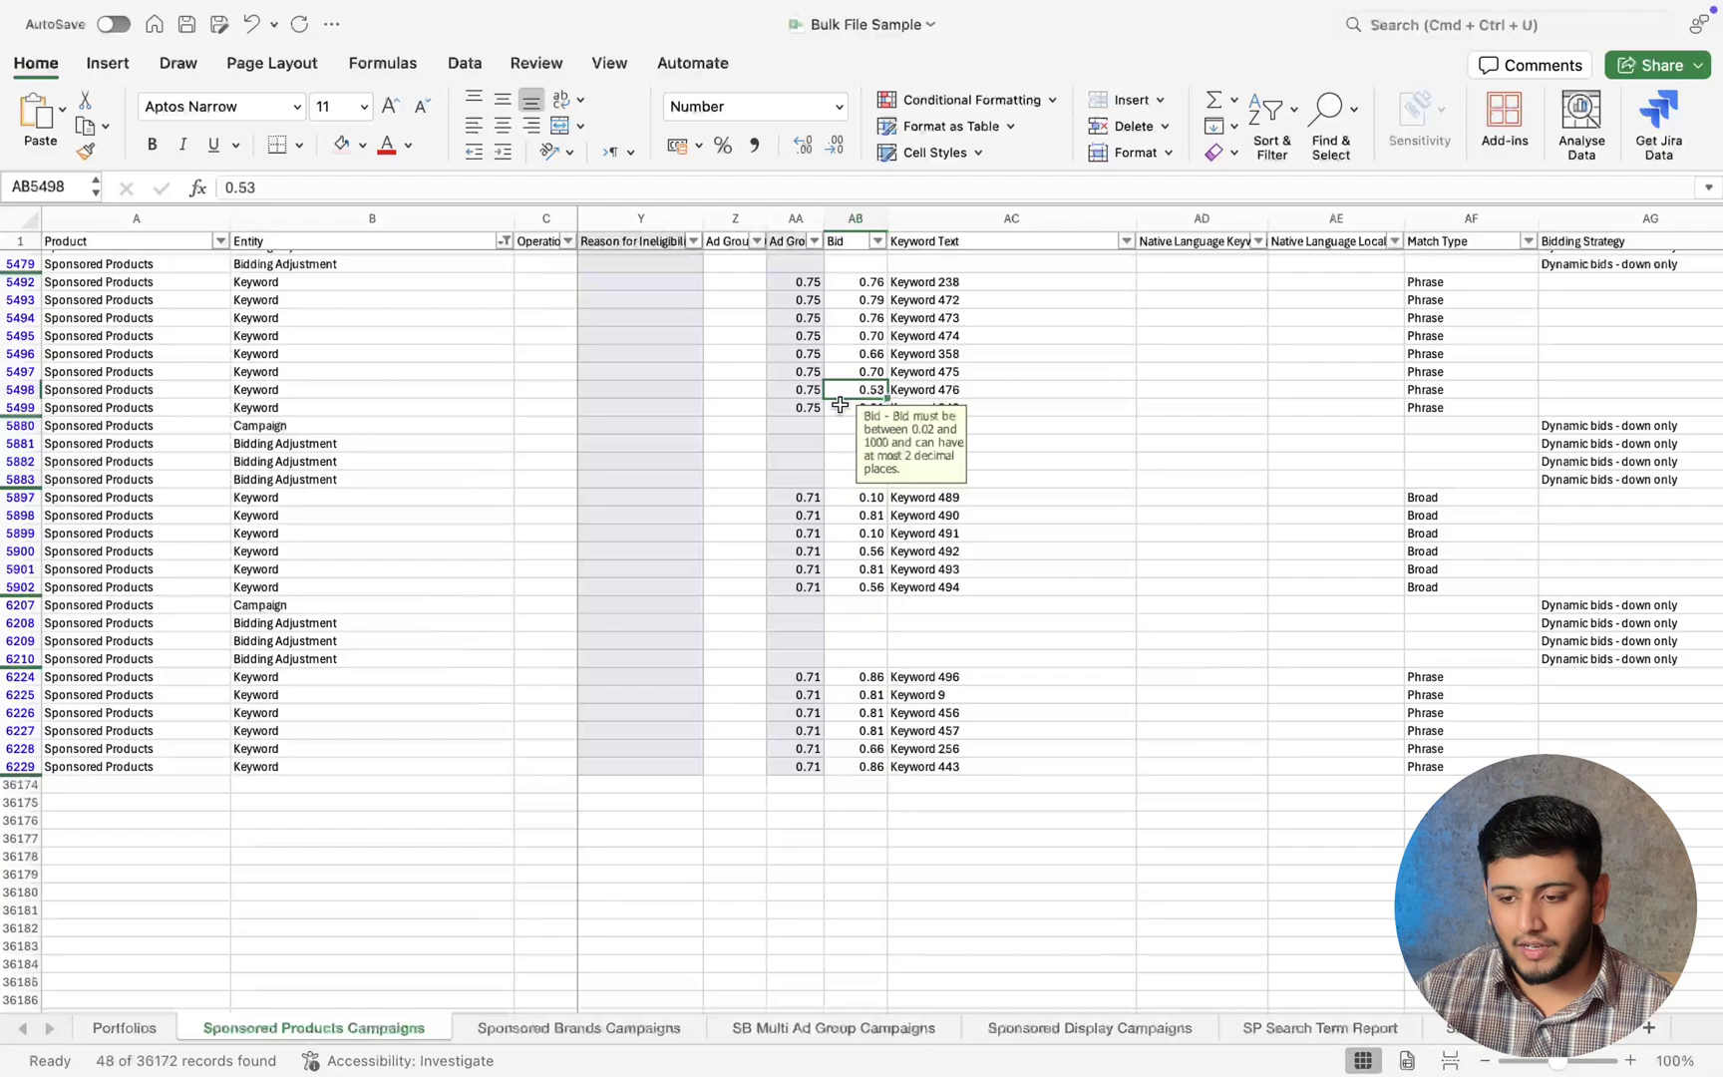
Examine the impressions, state, match type and bids of keyword rows 5897 to 5899 against their ad group default bid.
{"action": "scroll", "coordinate": [840, 405], "scroll_direction": "right", "scroll_amount": 10}
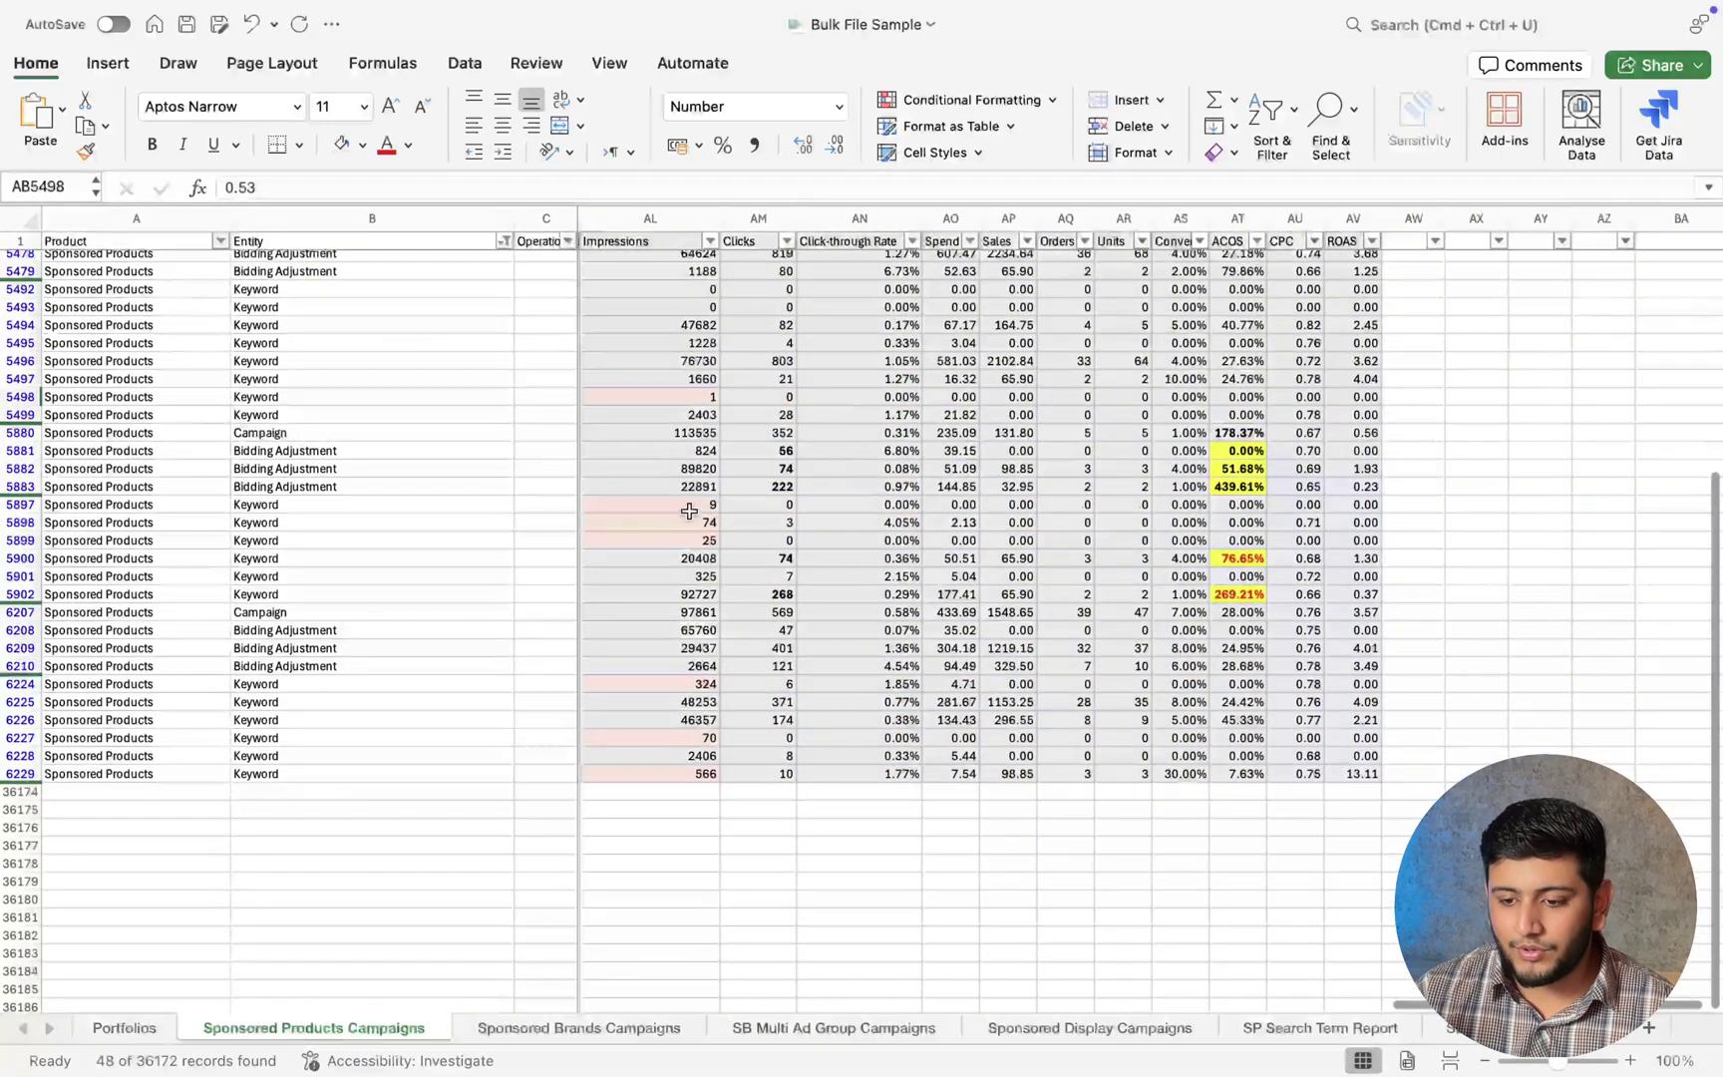
{"action": "left_click_drag", "start_coordinate": [689, 511], "coordinate": [691, 541]}
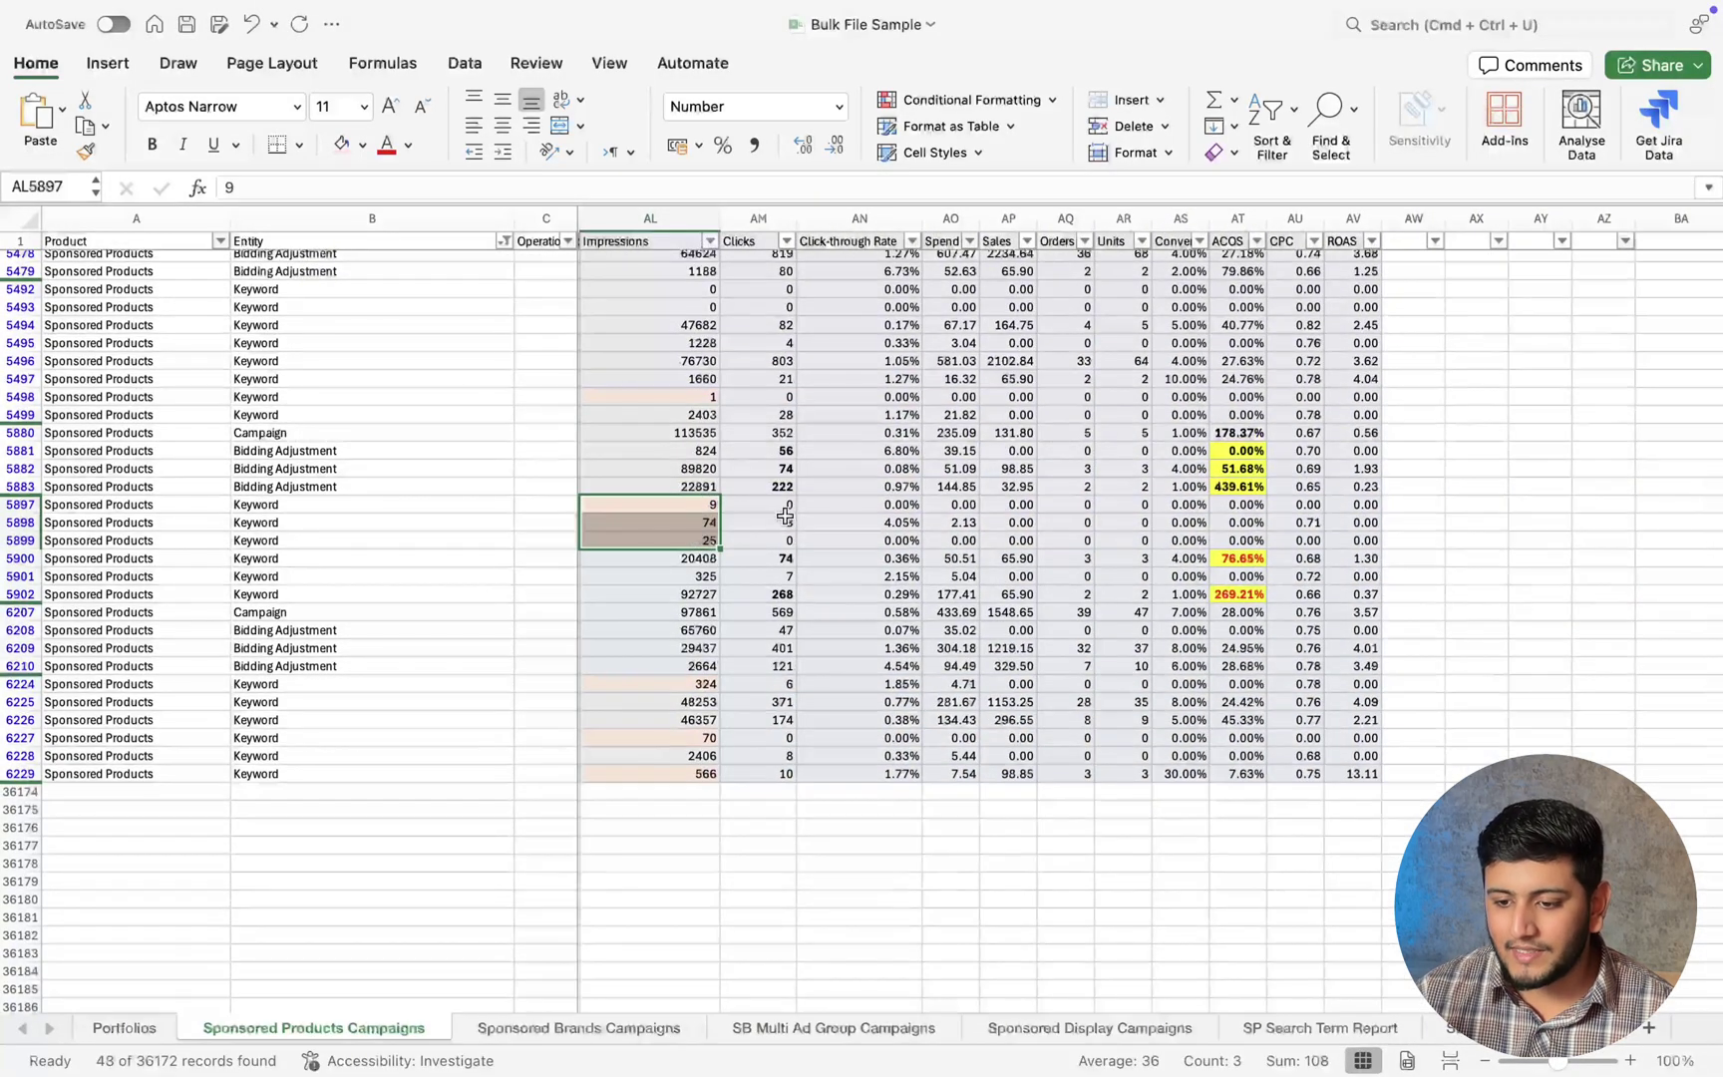
{"action": "scroll", "coordinate": [782, 519], "scroll_direction": "left", "scroll_amount": 10}
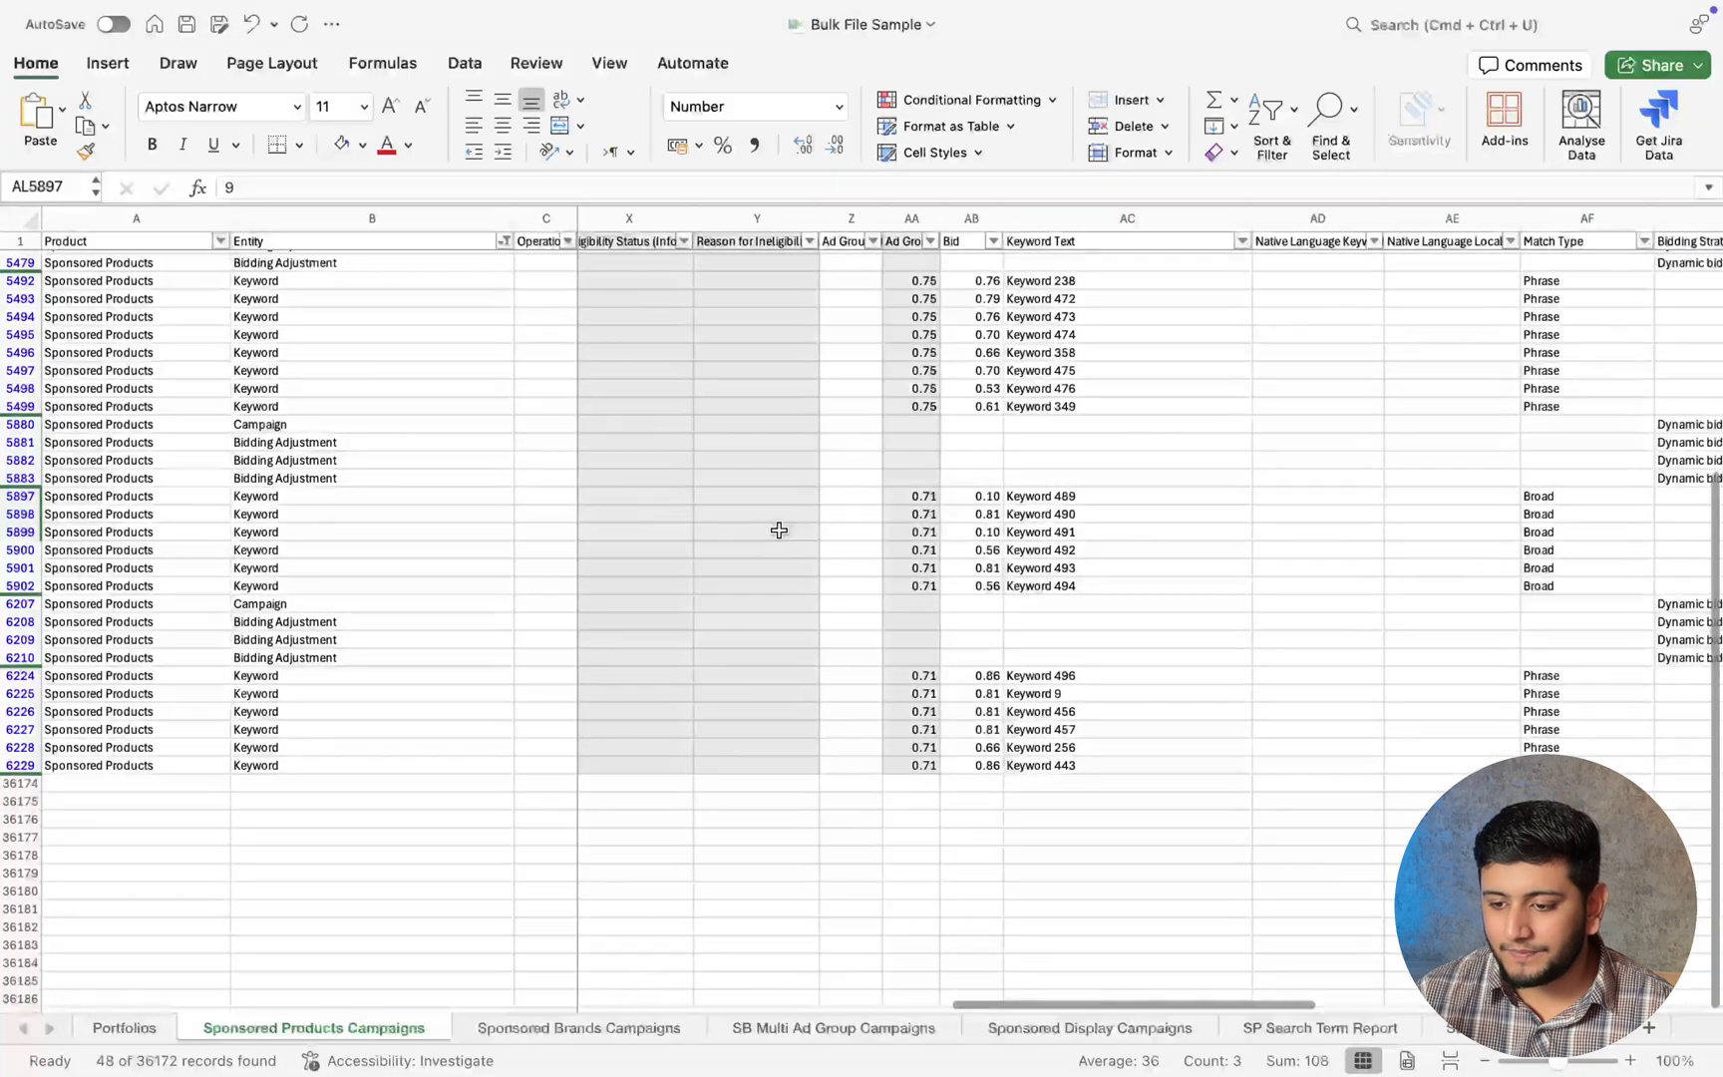
{"action": "scroll", "coordinate": [779, 529], "scroll_direction": "left", "scroll_amount": 10}
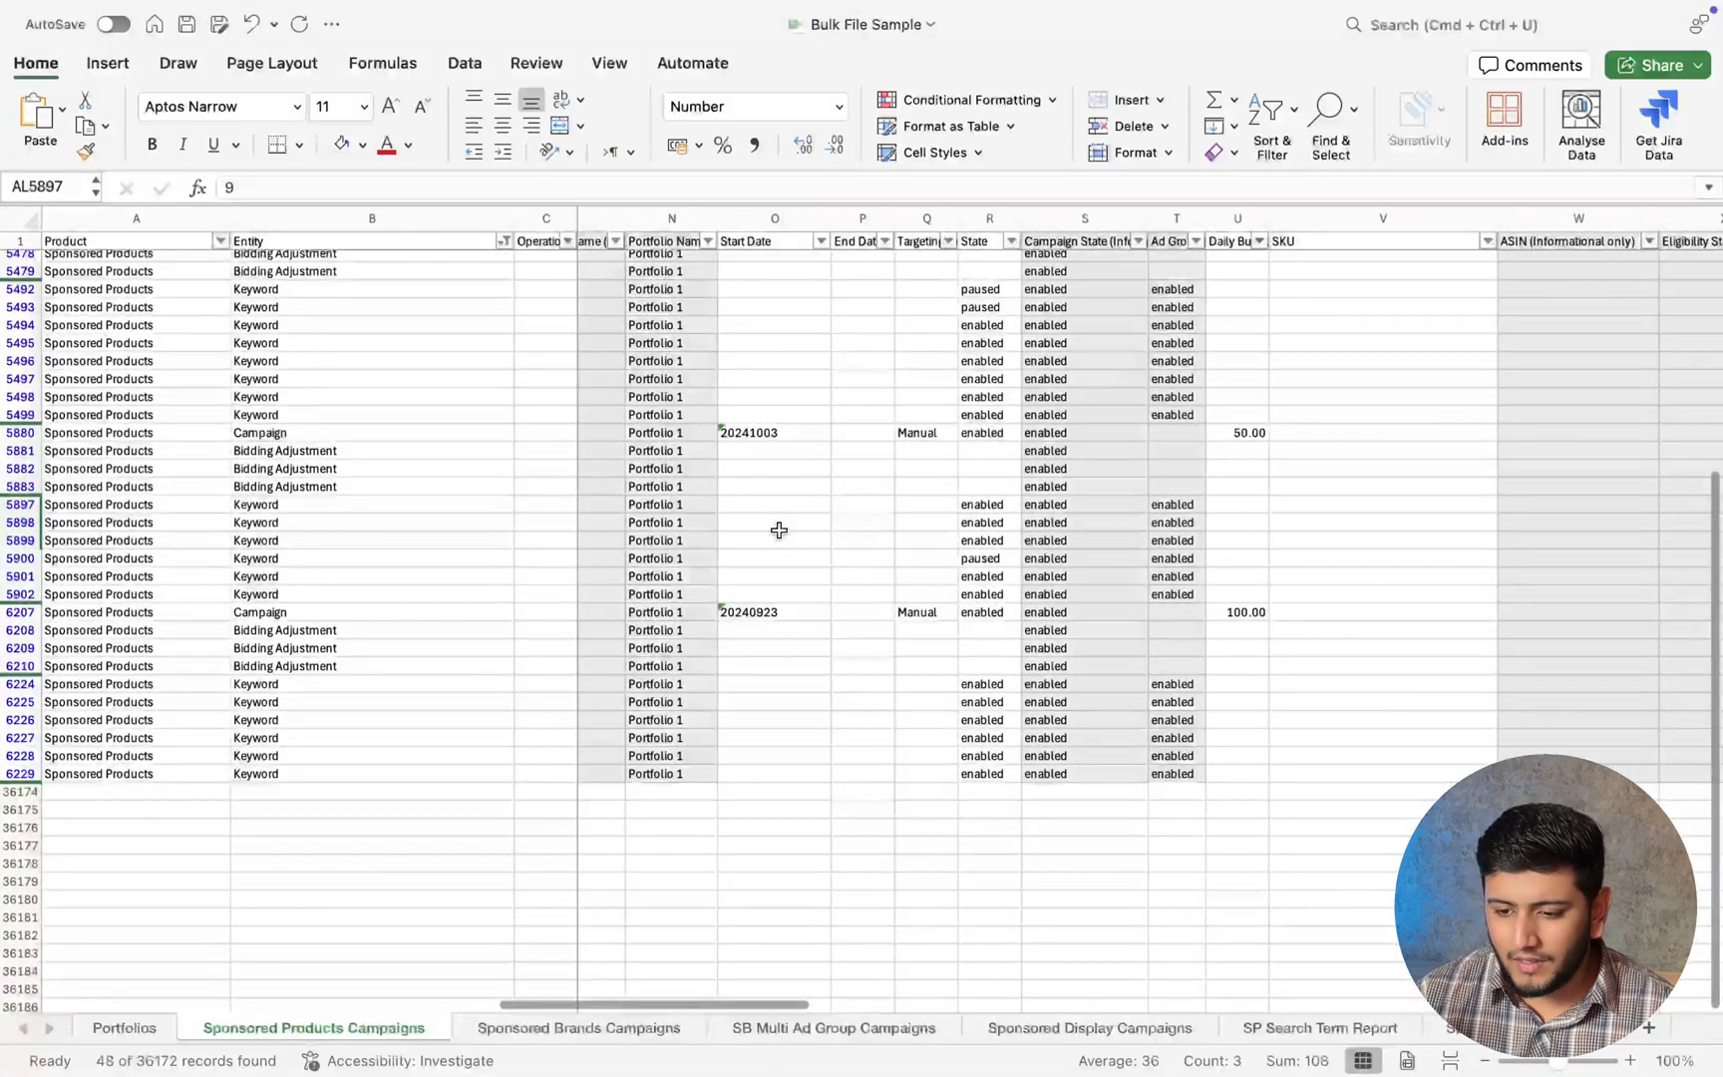
{"action": "scroll", "coordinate": [778, 529], "scroll_direction": "left", "scroll_amount": 4}
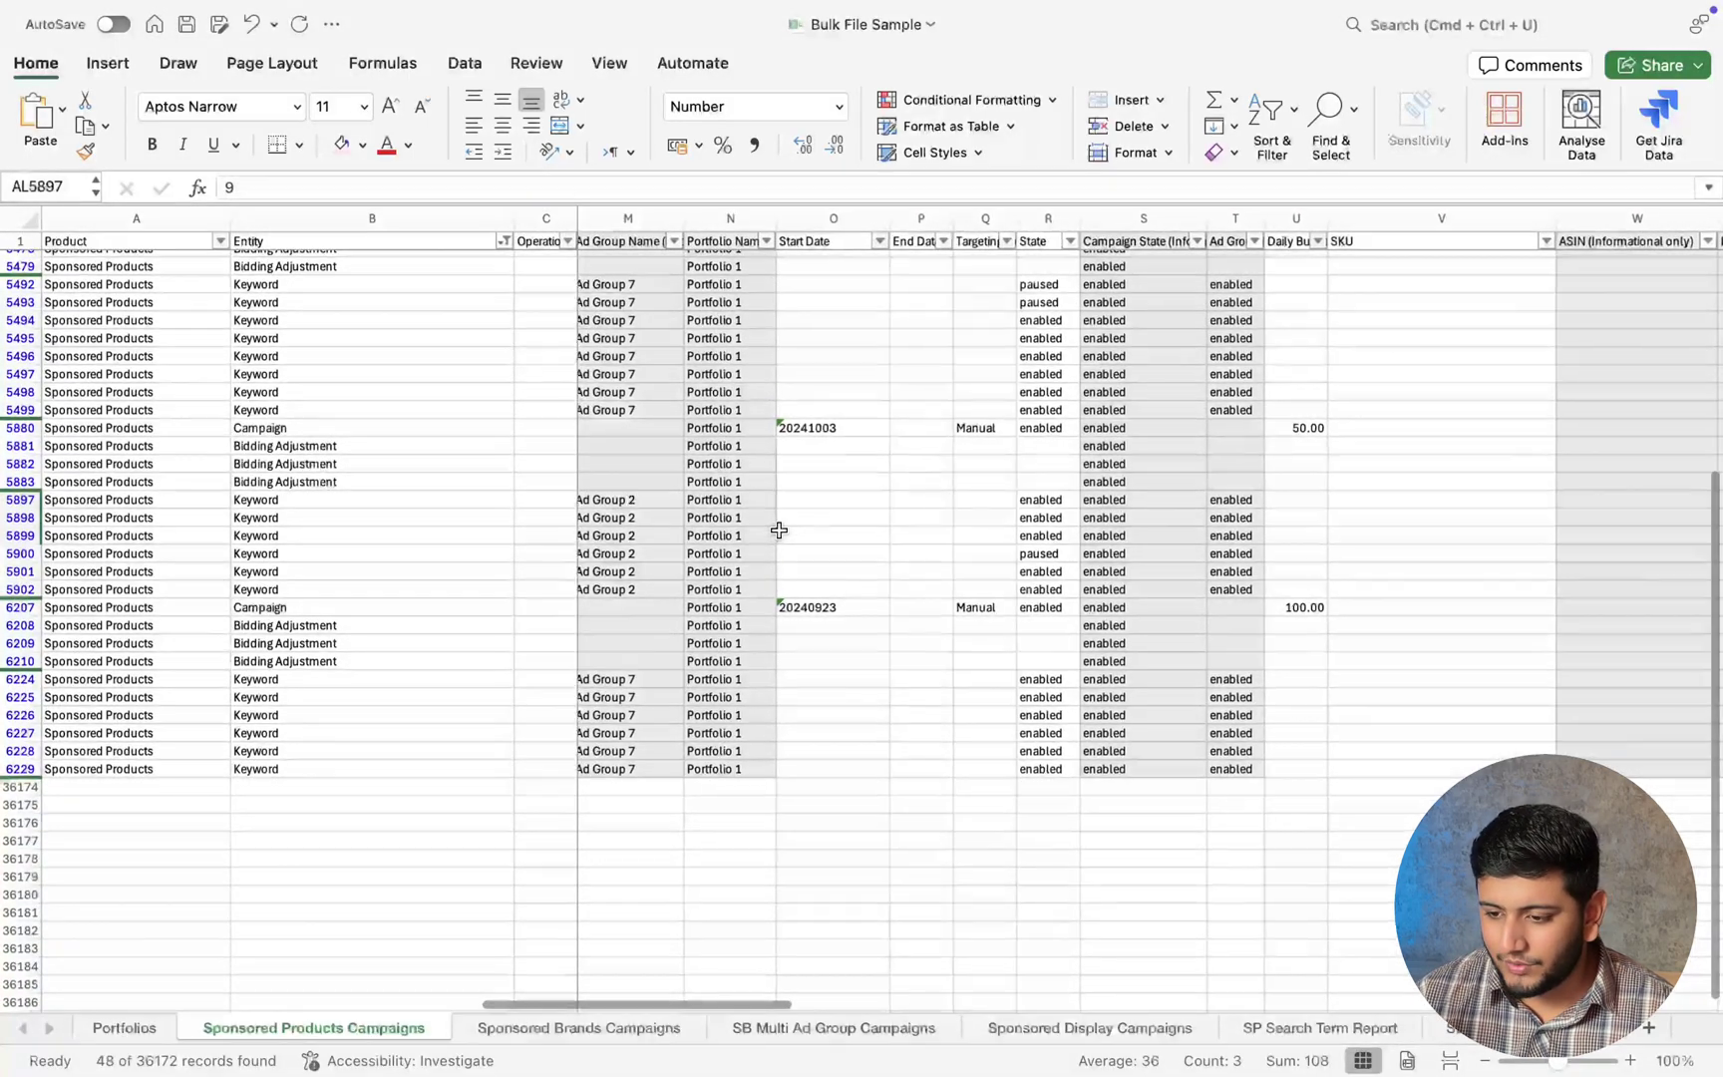
{"action": "scroll", "coordinate": [779, 530], "scroll_direction": "right", "scroll_amount": 15}
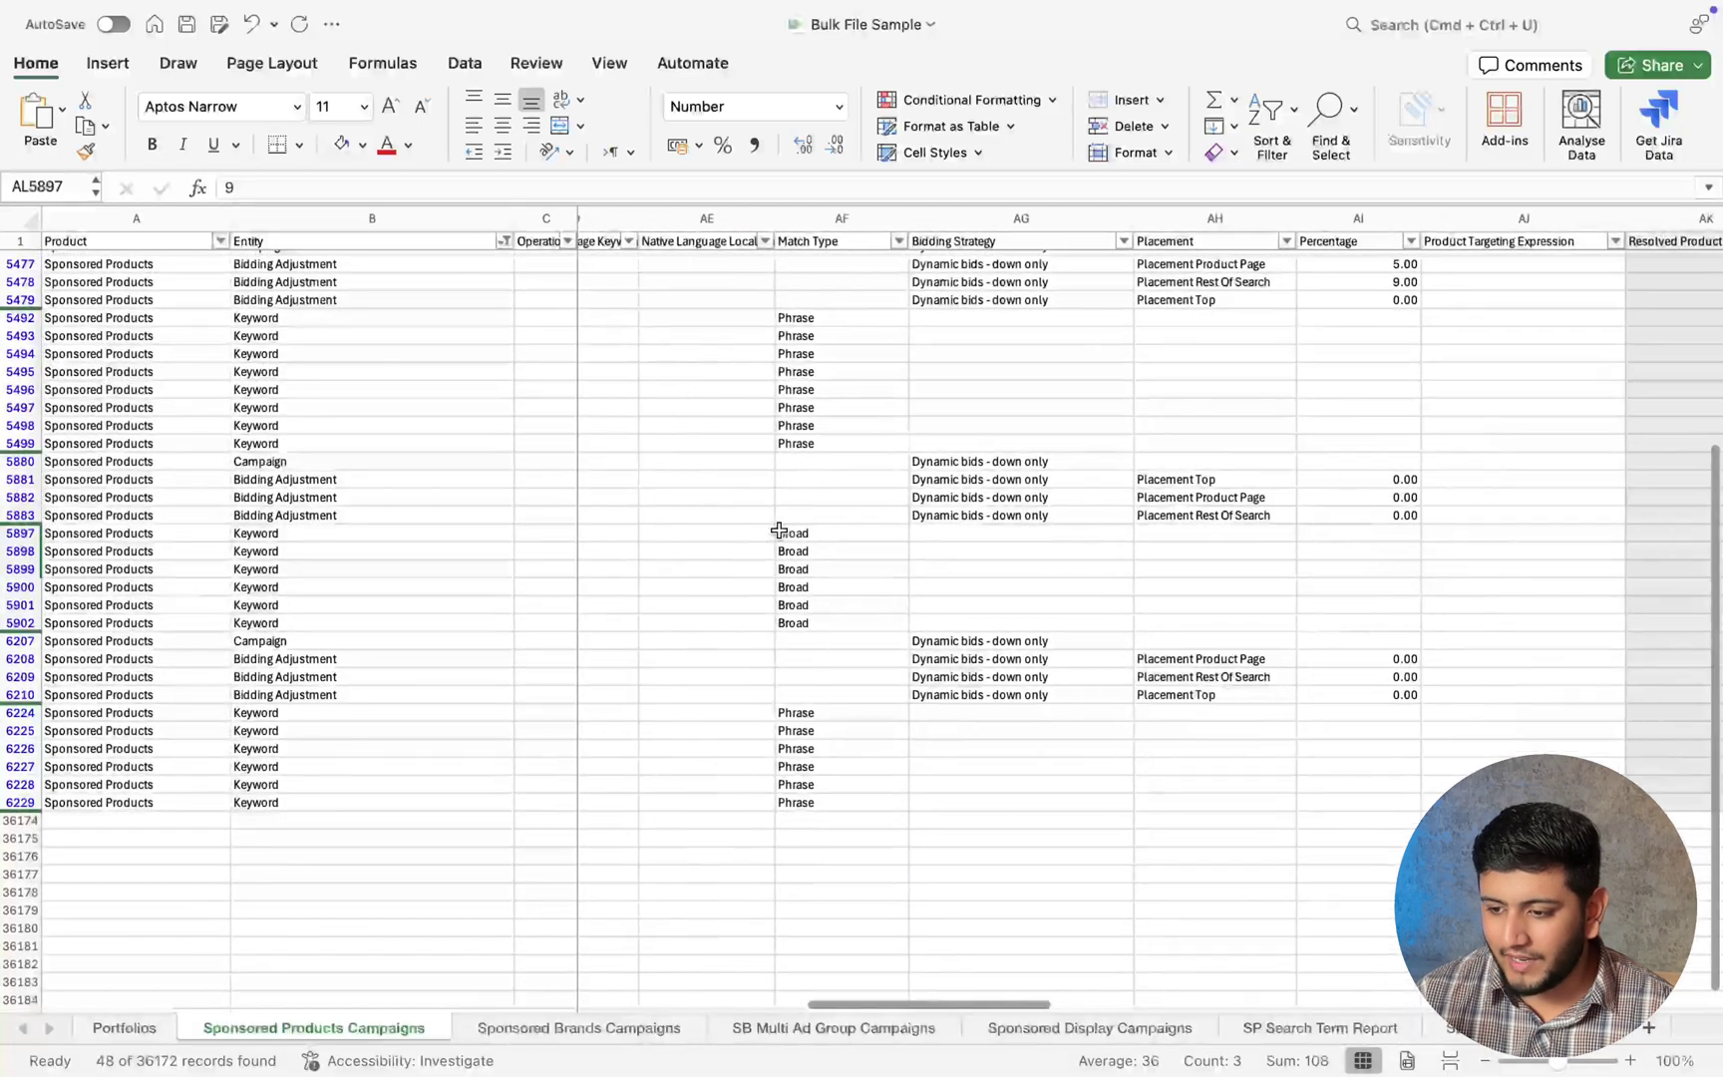
{"action": "scroll", "coordinate": [778, 530], "scroll_direction": "right", "scroll_amount": 3}
{"action": "scroll", "coordinate": [778, 530], "scroll_direction": "left", "scroll_amount": 15}
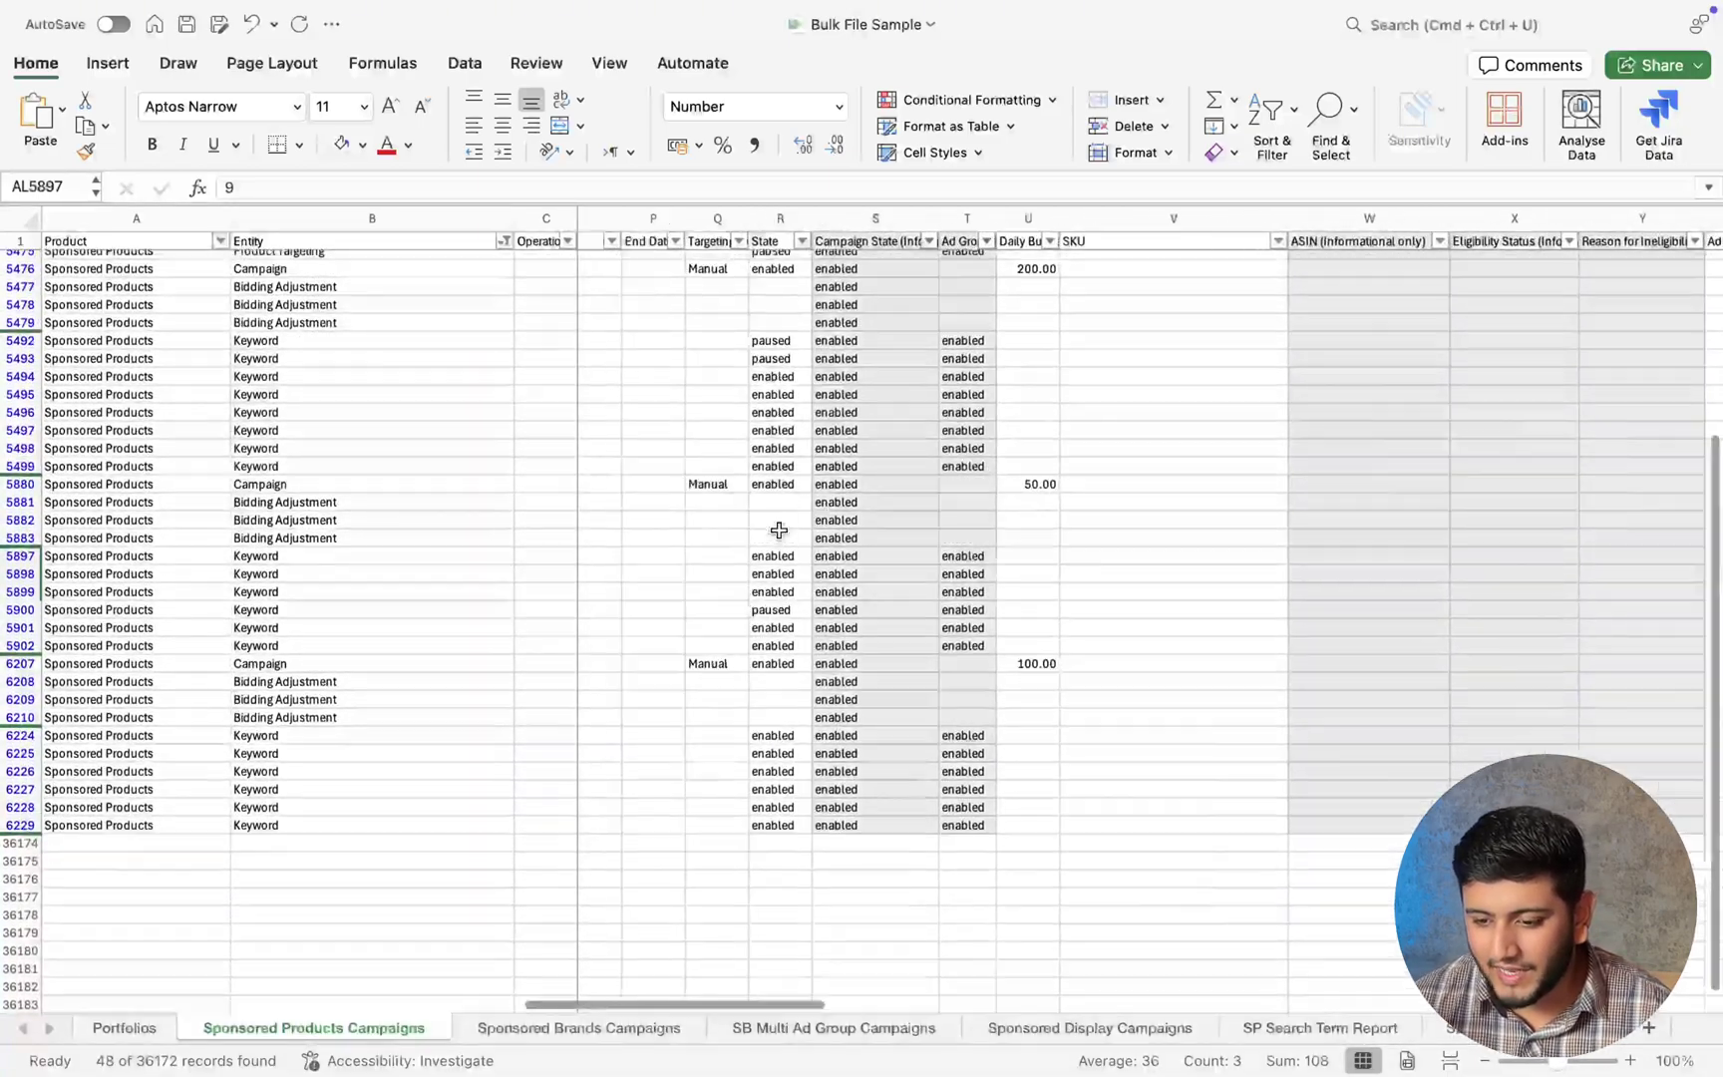
{"action": "scroll", "coordinate": [778, 529], "scroll_direction": "left", "scroll_amount": 10}
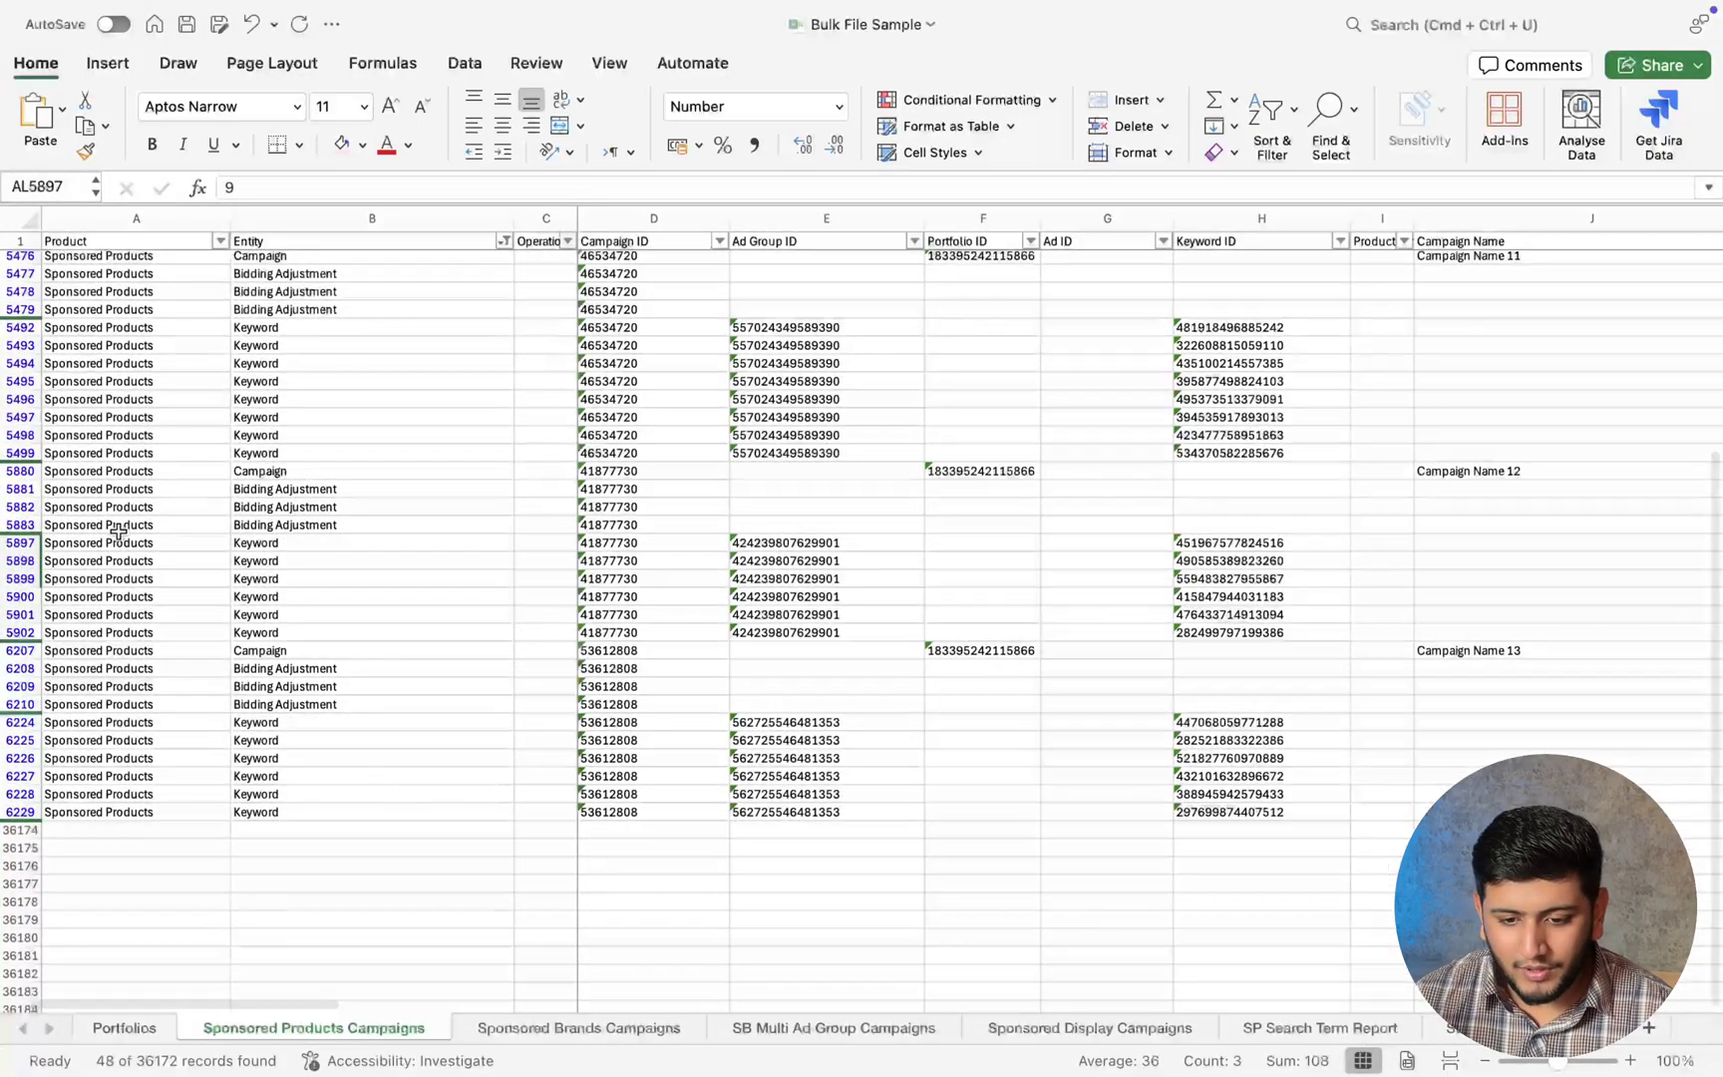
{"action": "left_click_drag", "start_coordinate": [18, 543], "coordinate": [16, 576]}
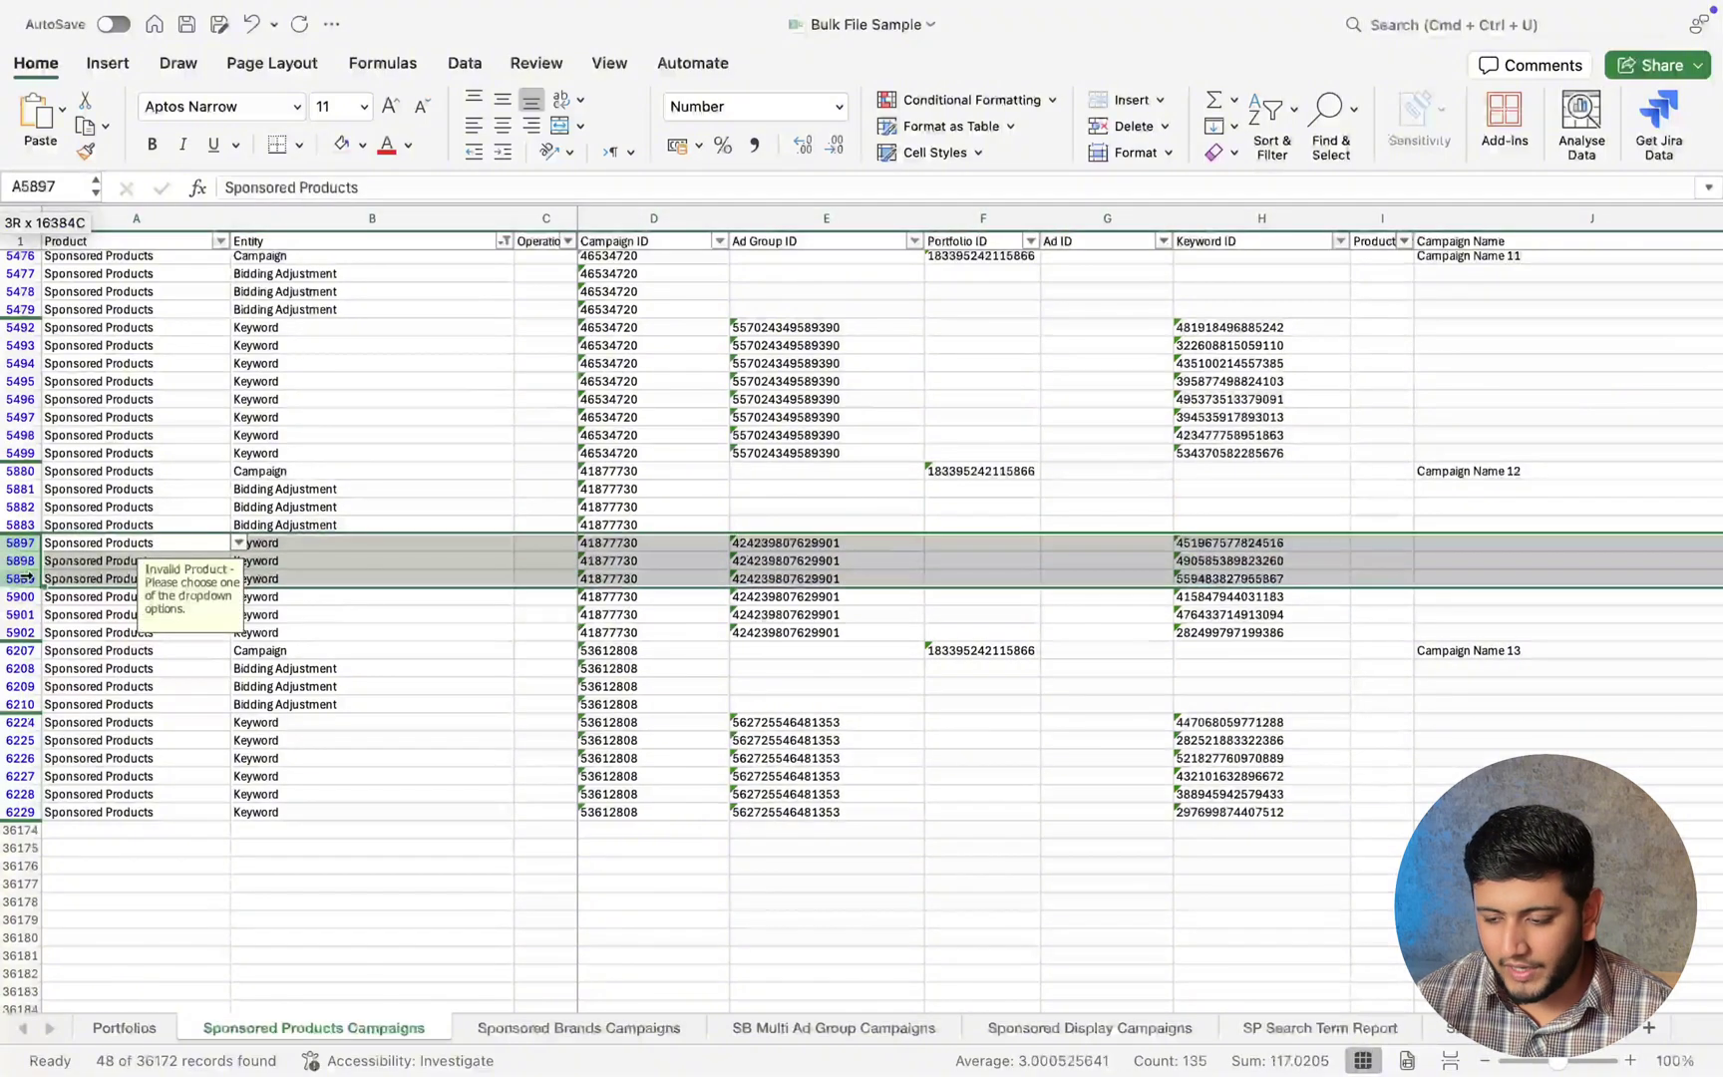
{"action": "scroll", "coordinate": [1093, 594], "scroll_direction": "up", "scroll_amount": 2}
{"action": "scroll", "coordinate": [1093, 594], "scroll_direction": "right", "scroll_amount": 20}
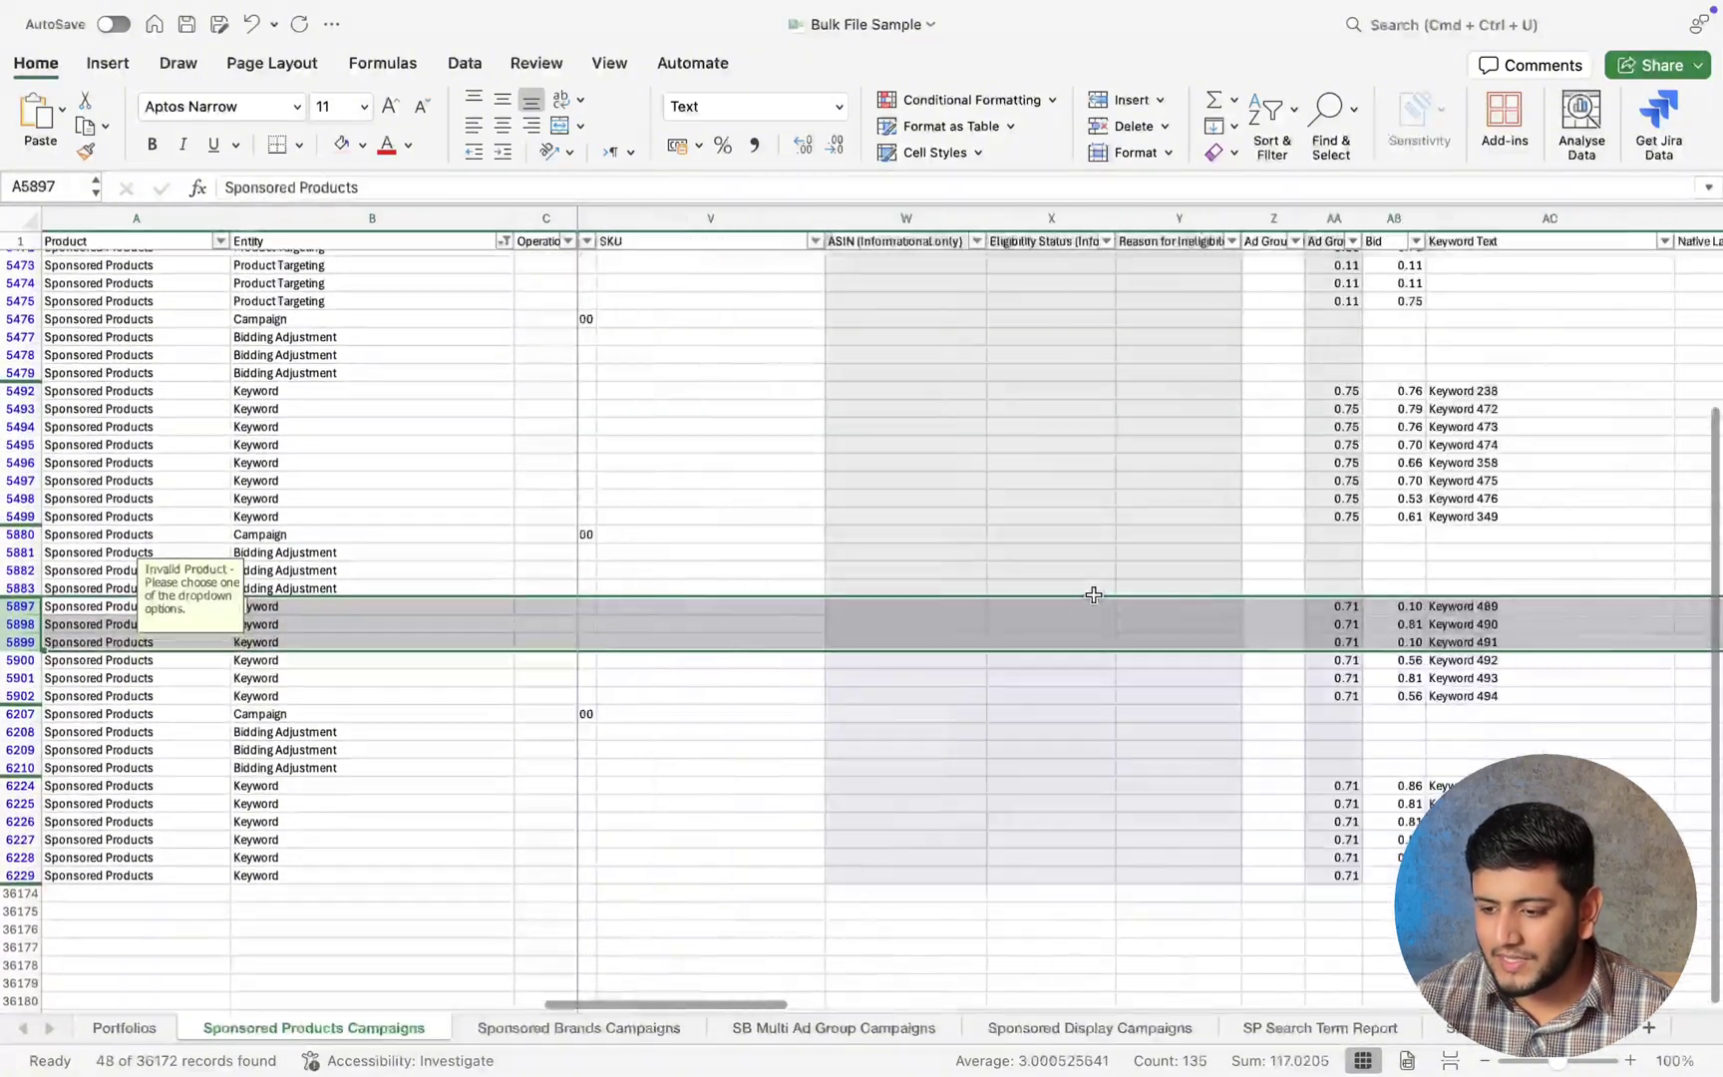
{"action": "scroll", "coordinate": [1094, 594], "scroll_direction": "right", "scroll_amount": 5}
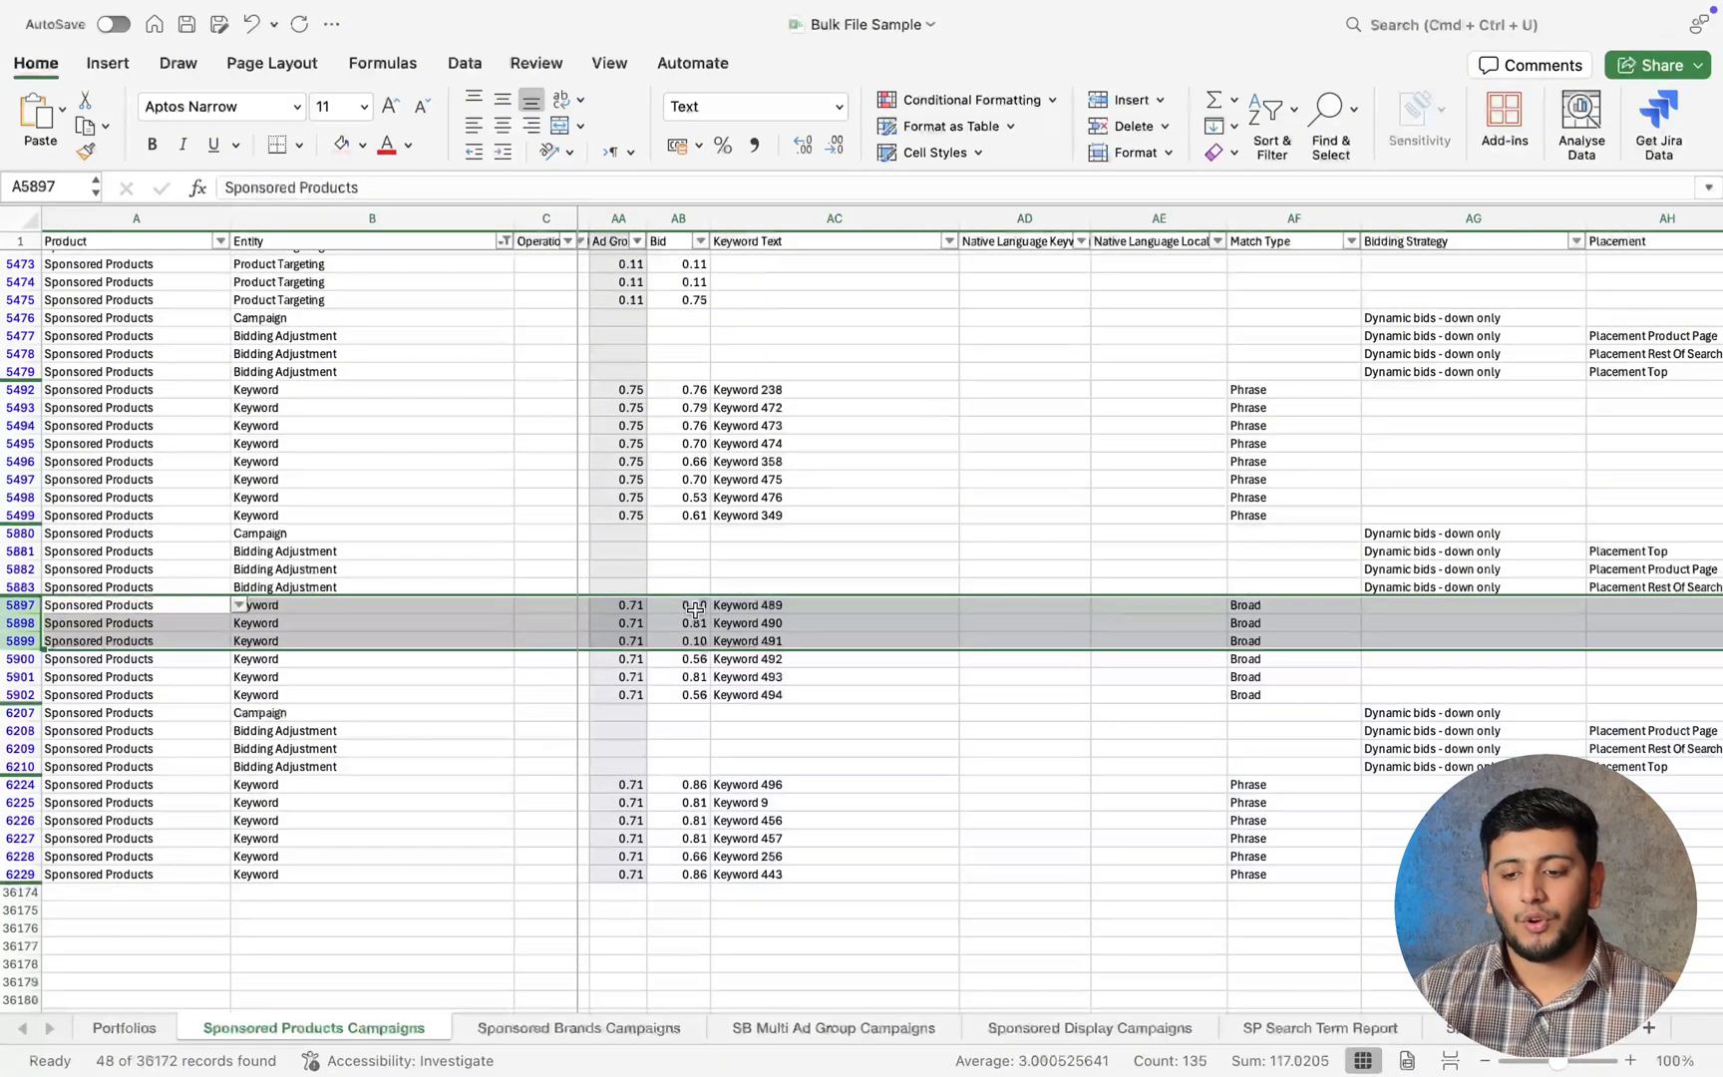
{"action": "left_click", "coordinate": [695, 607]}
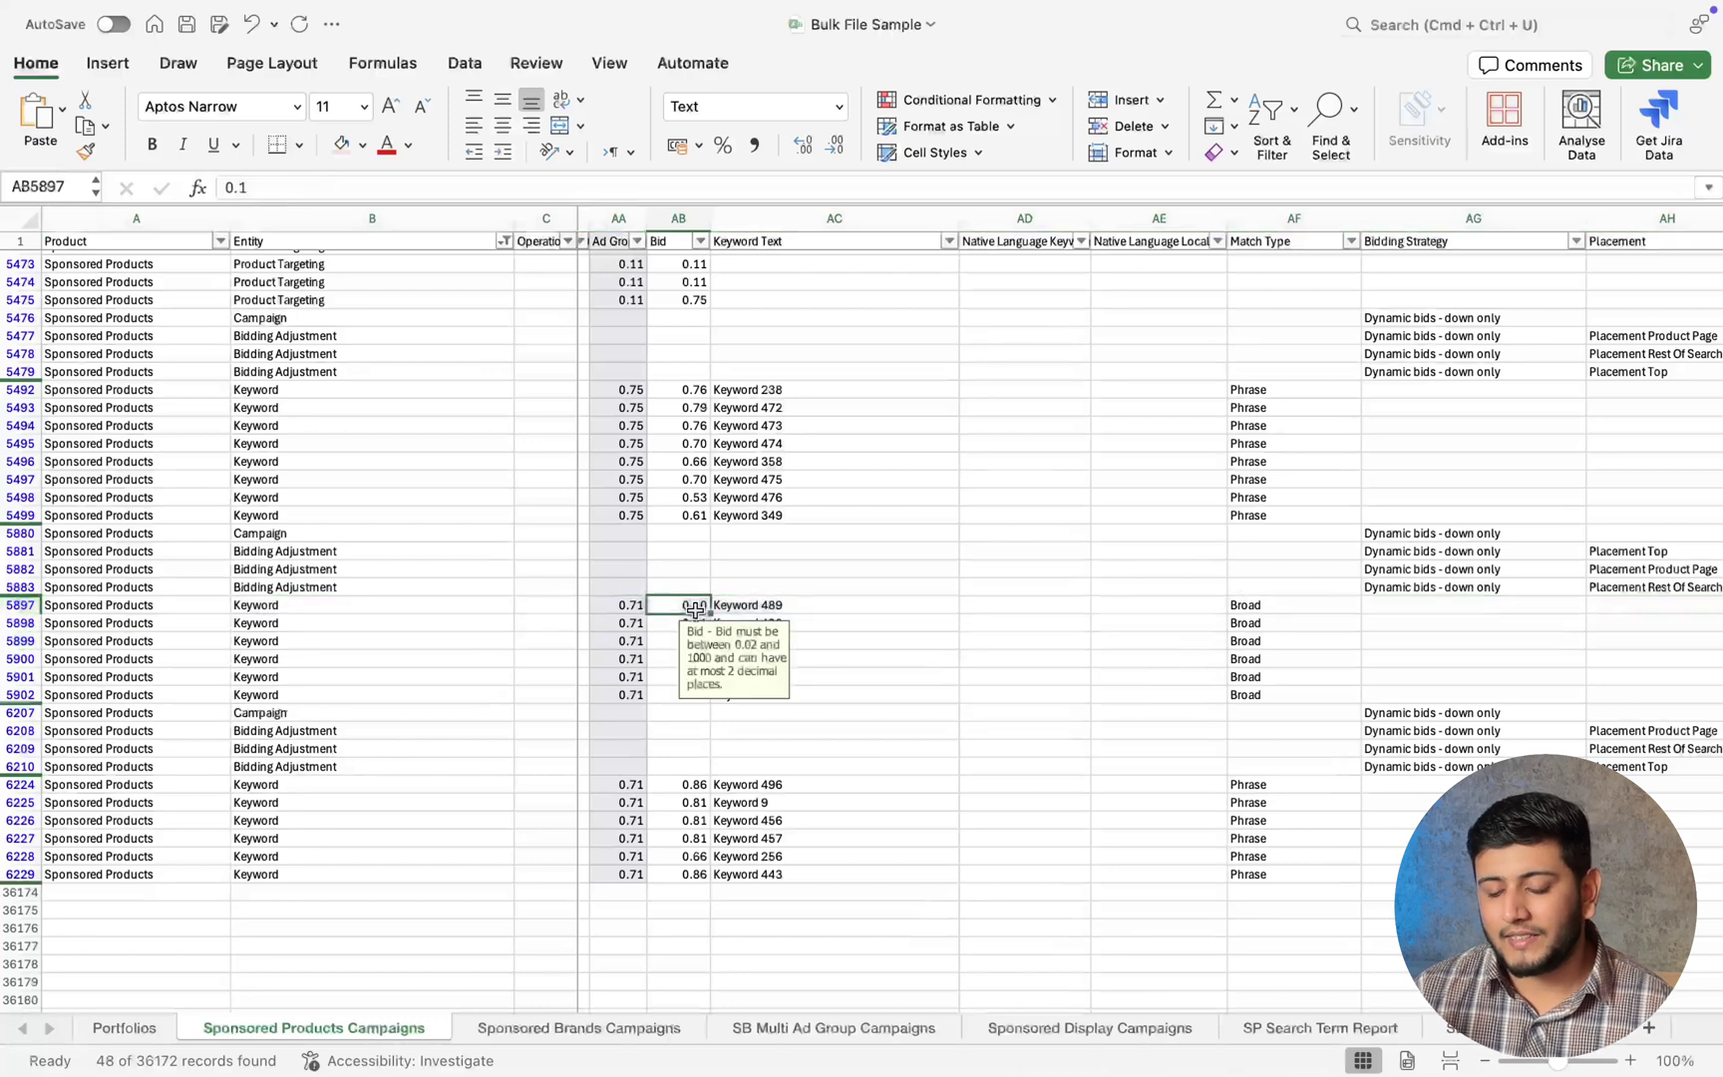
Filter the Entity column to show only Keyword rows.
{"action": "scroll", "coordinate": [834, 770], "scroll_direction": "right", "scroll_amount": 10}
{"action": "scroll", "coordinate": [834, 770], "scroll_direction": "up", "scroll_amount": 1}
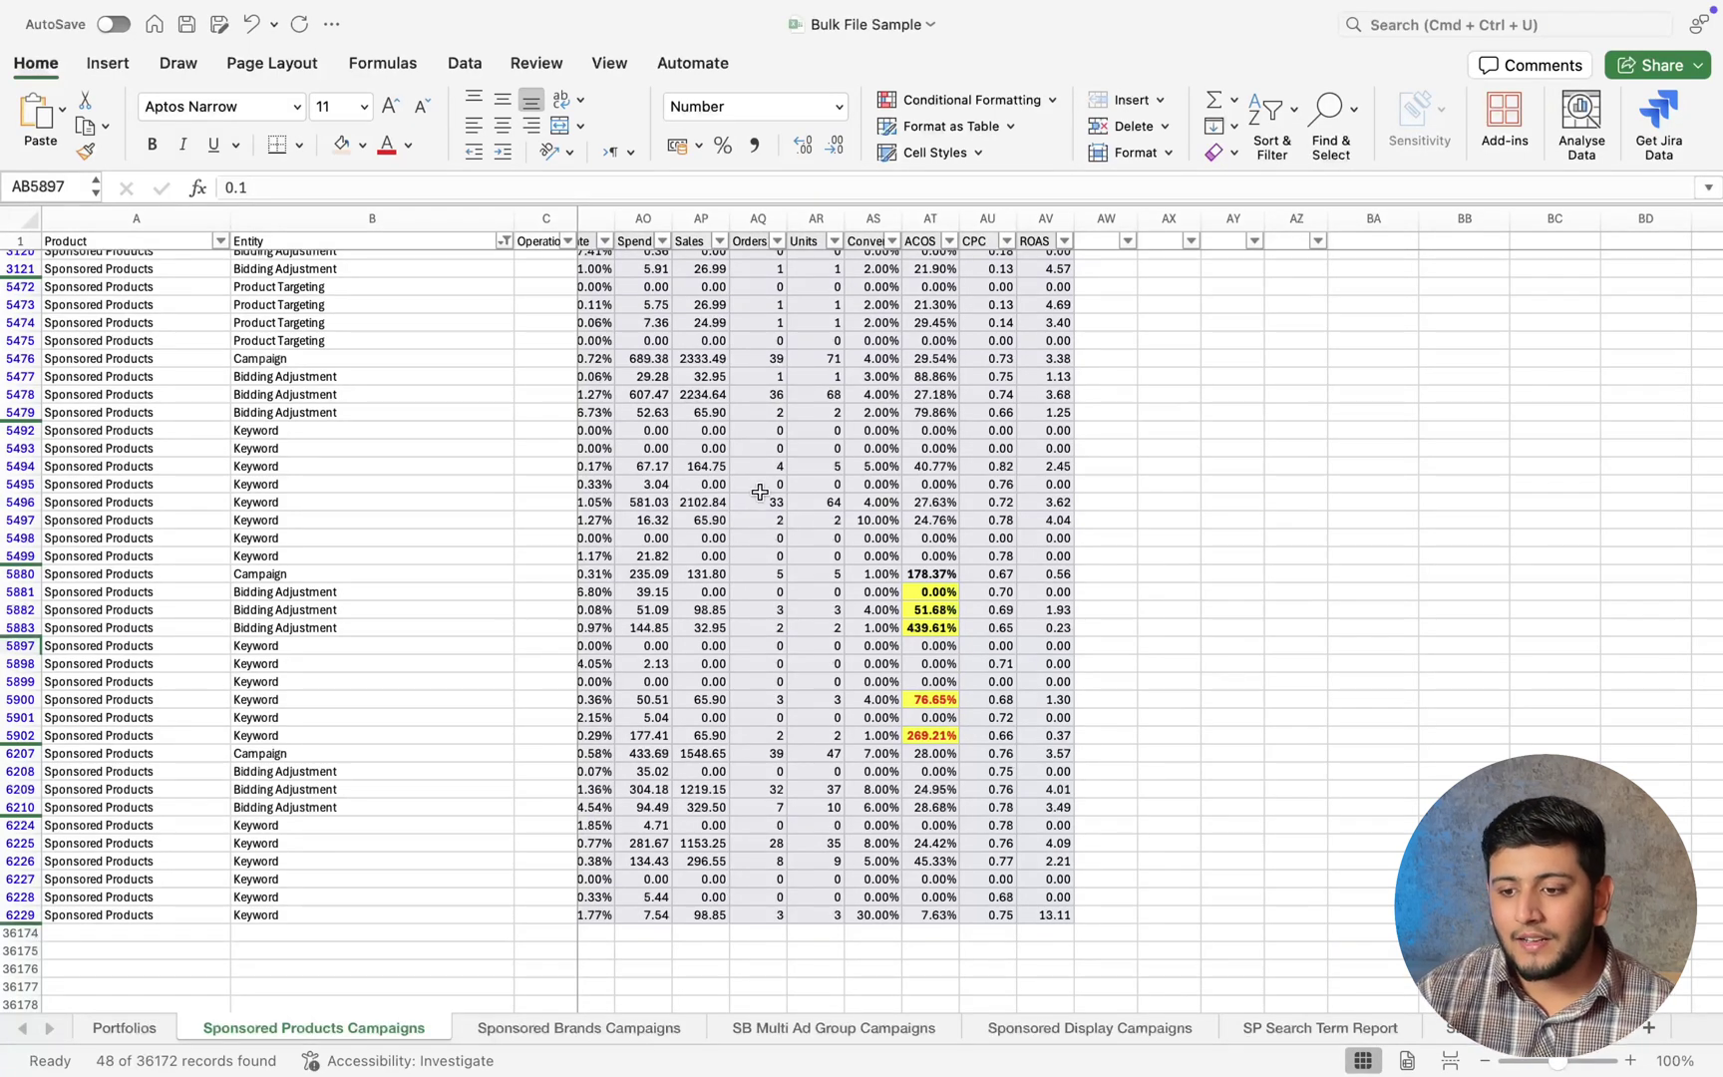
{"action": "scroll", "coordinate": [760, 492], "scroll_direction": "up", "scroll_amount": 5}
{"action": "scroll", "coordinate": [760, 492], "scroll_direction": "left", "scroll_amount": 2}
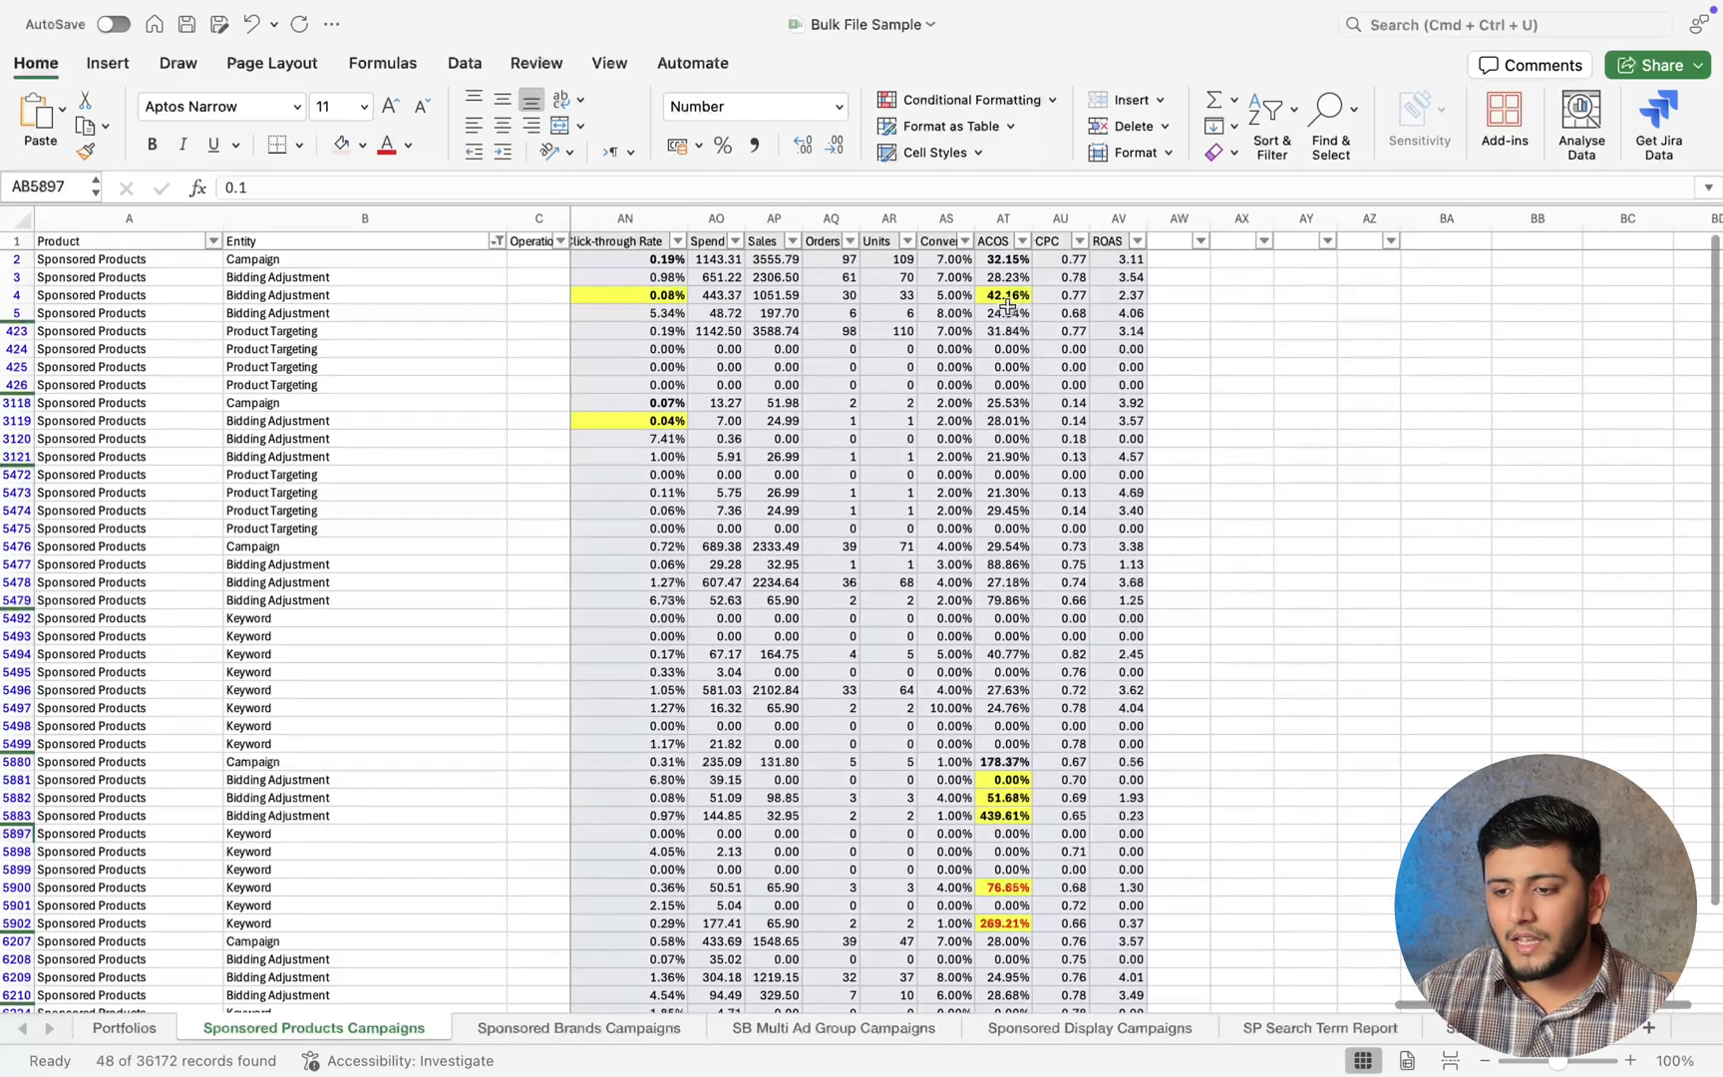
{"action": "left_click", "coordinate": [1007, 311]}
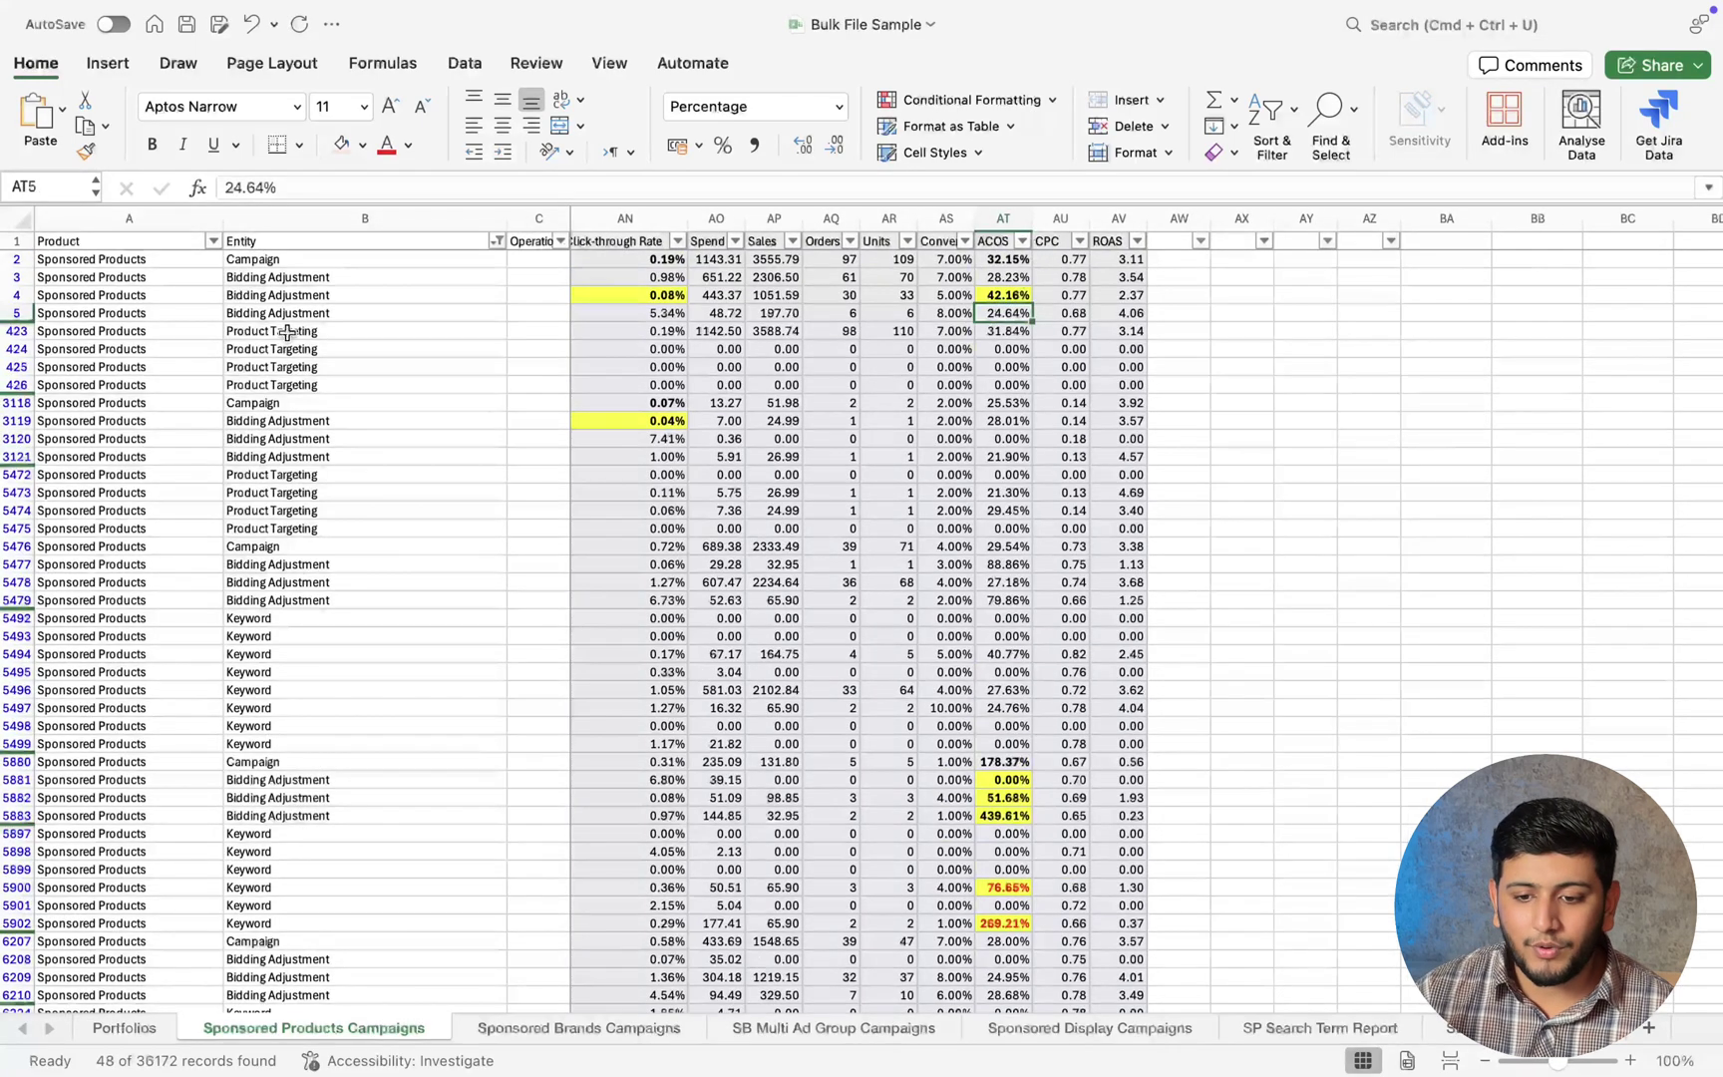
{"action": "left_click", "coordinate": [495, 241]}
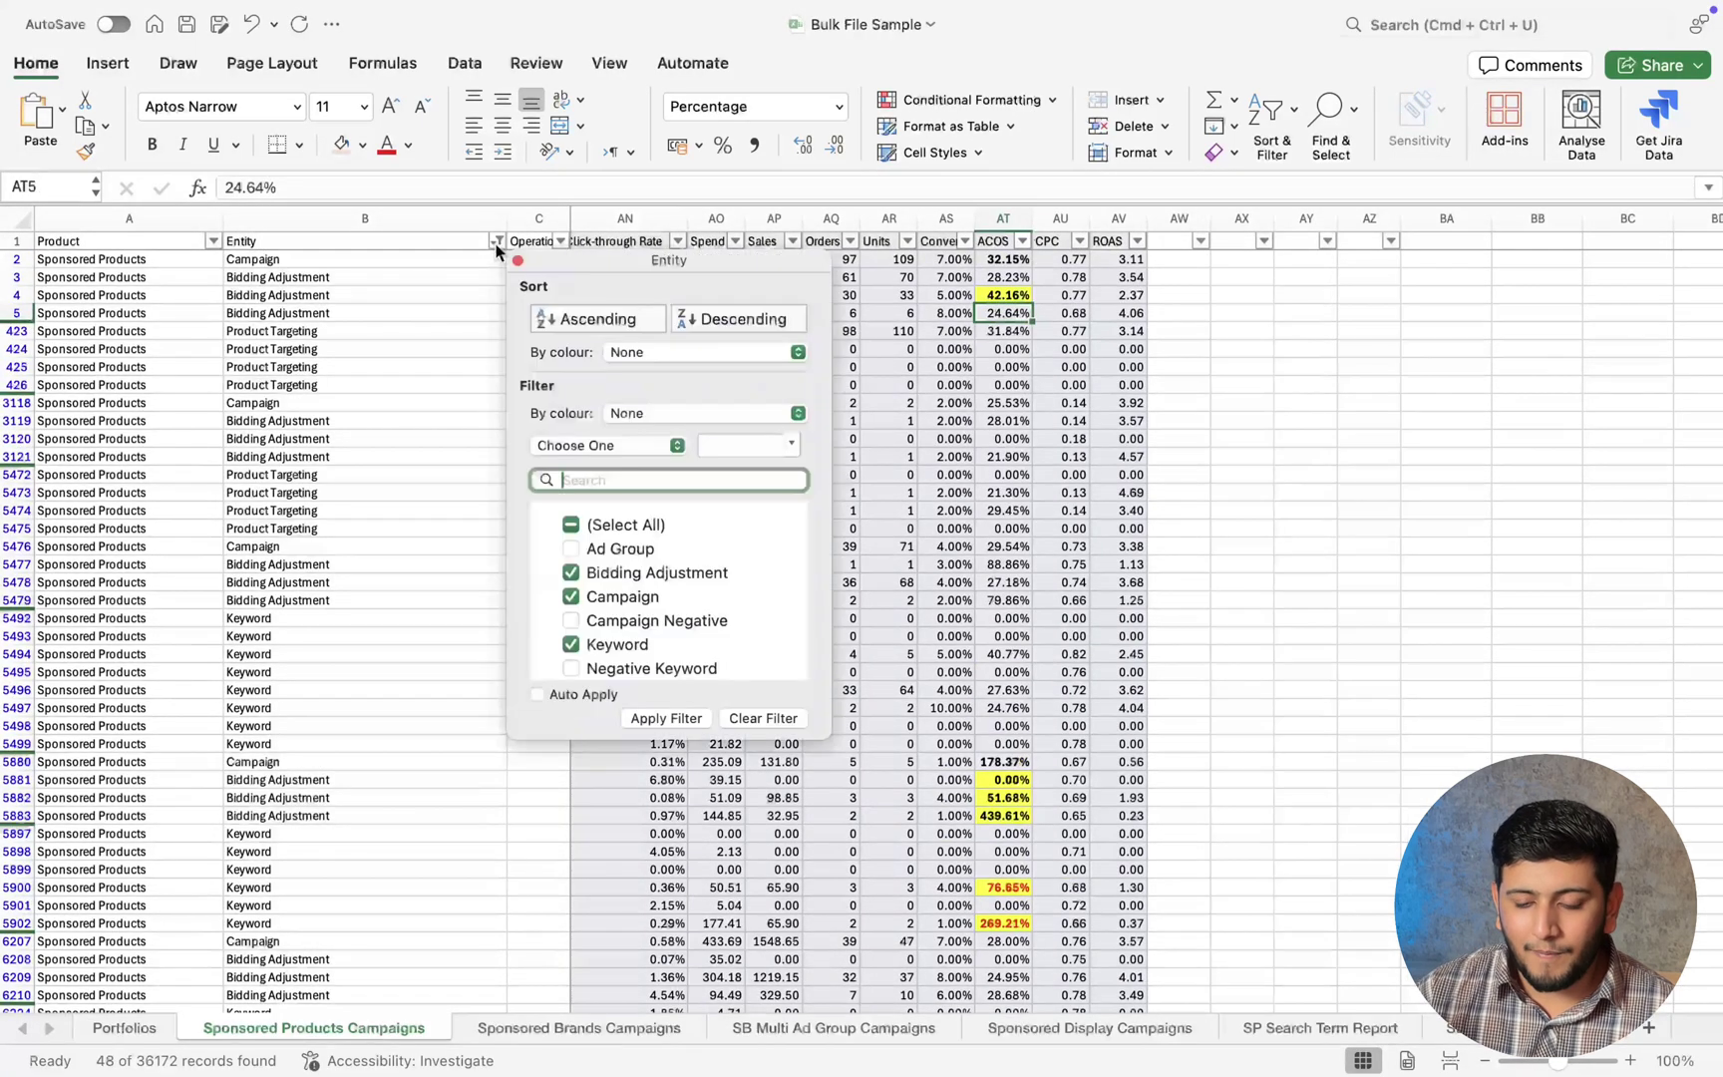
{"action": "left_click", "coordinate": [571, 525]}
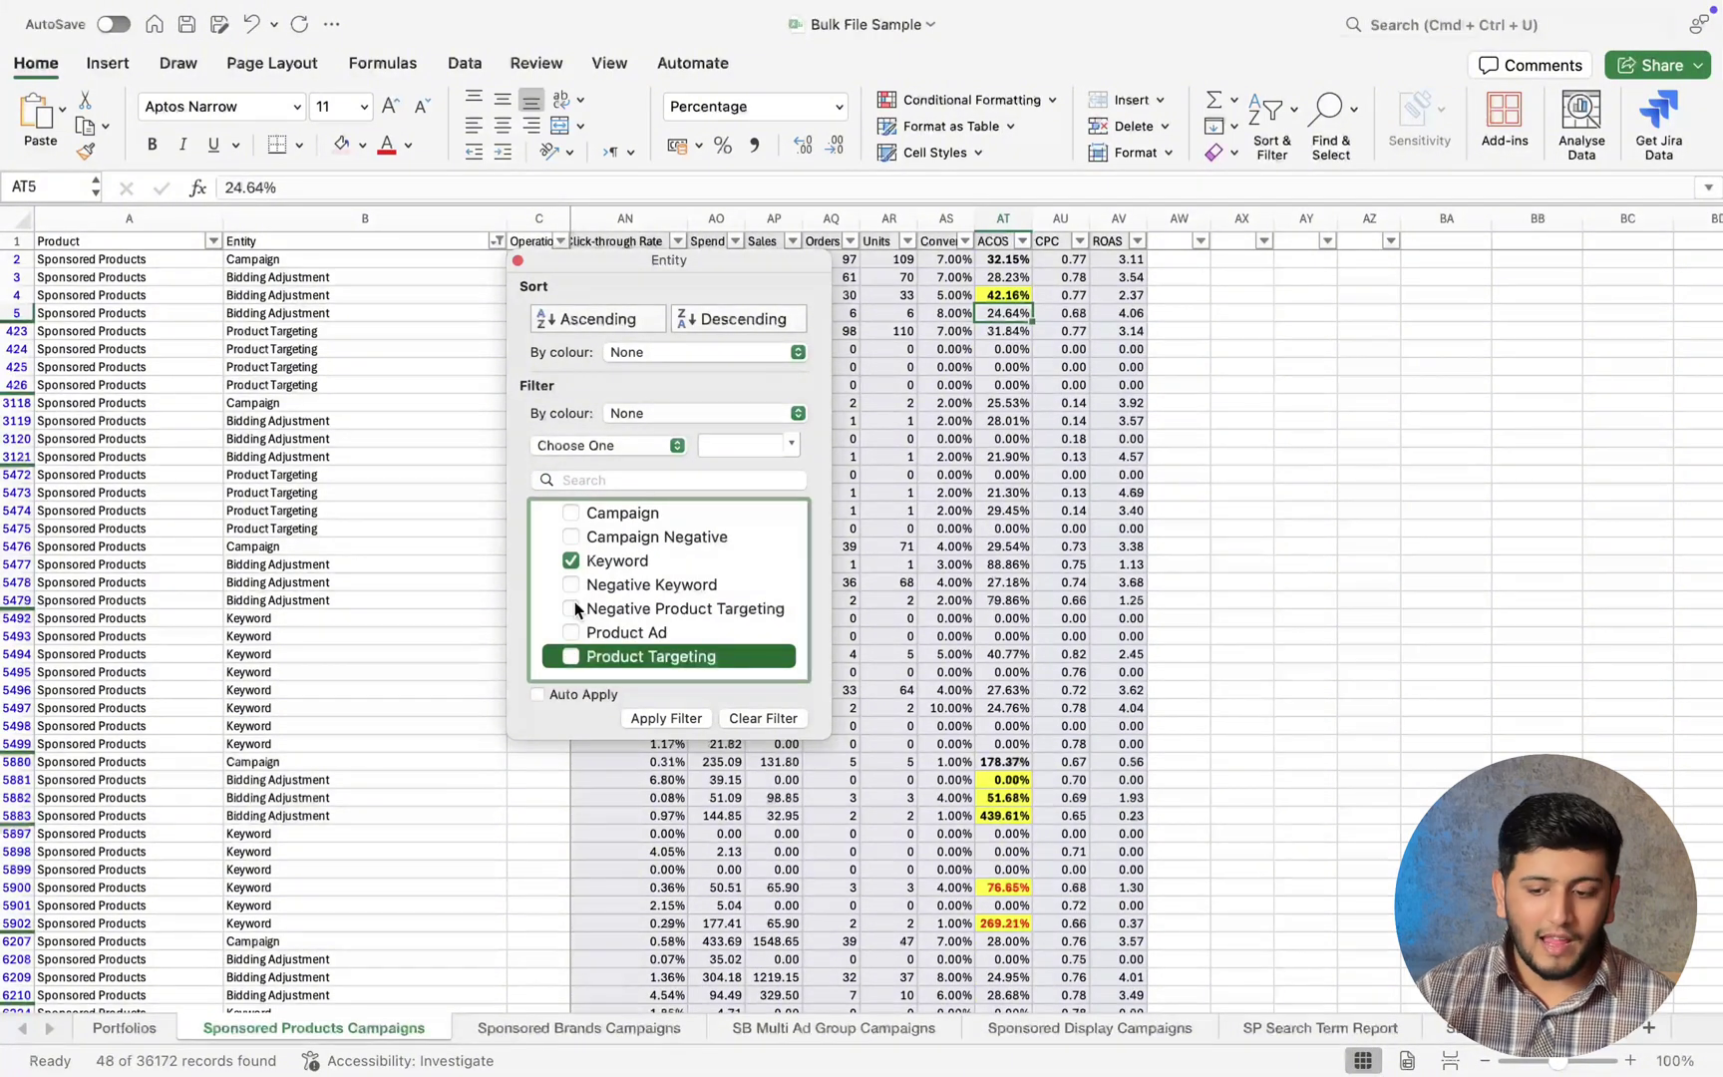
{"action": "left_click", "coordinate": [666, 718]}
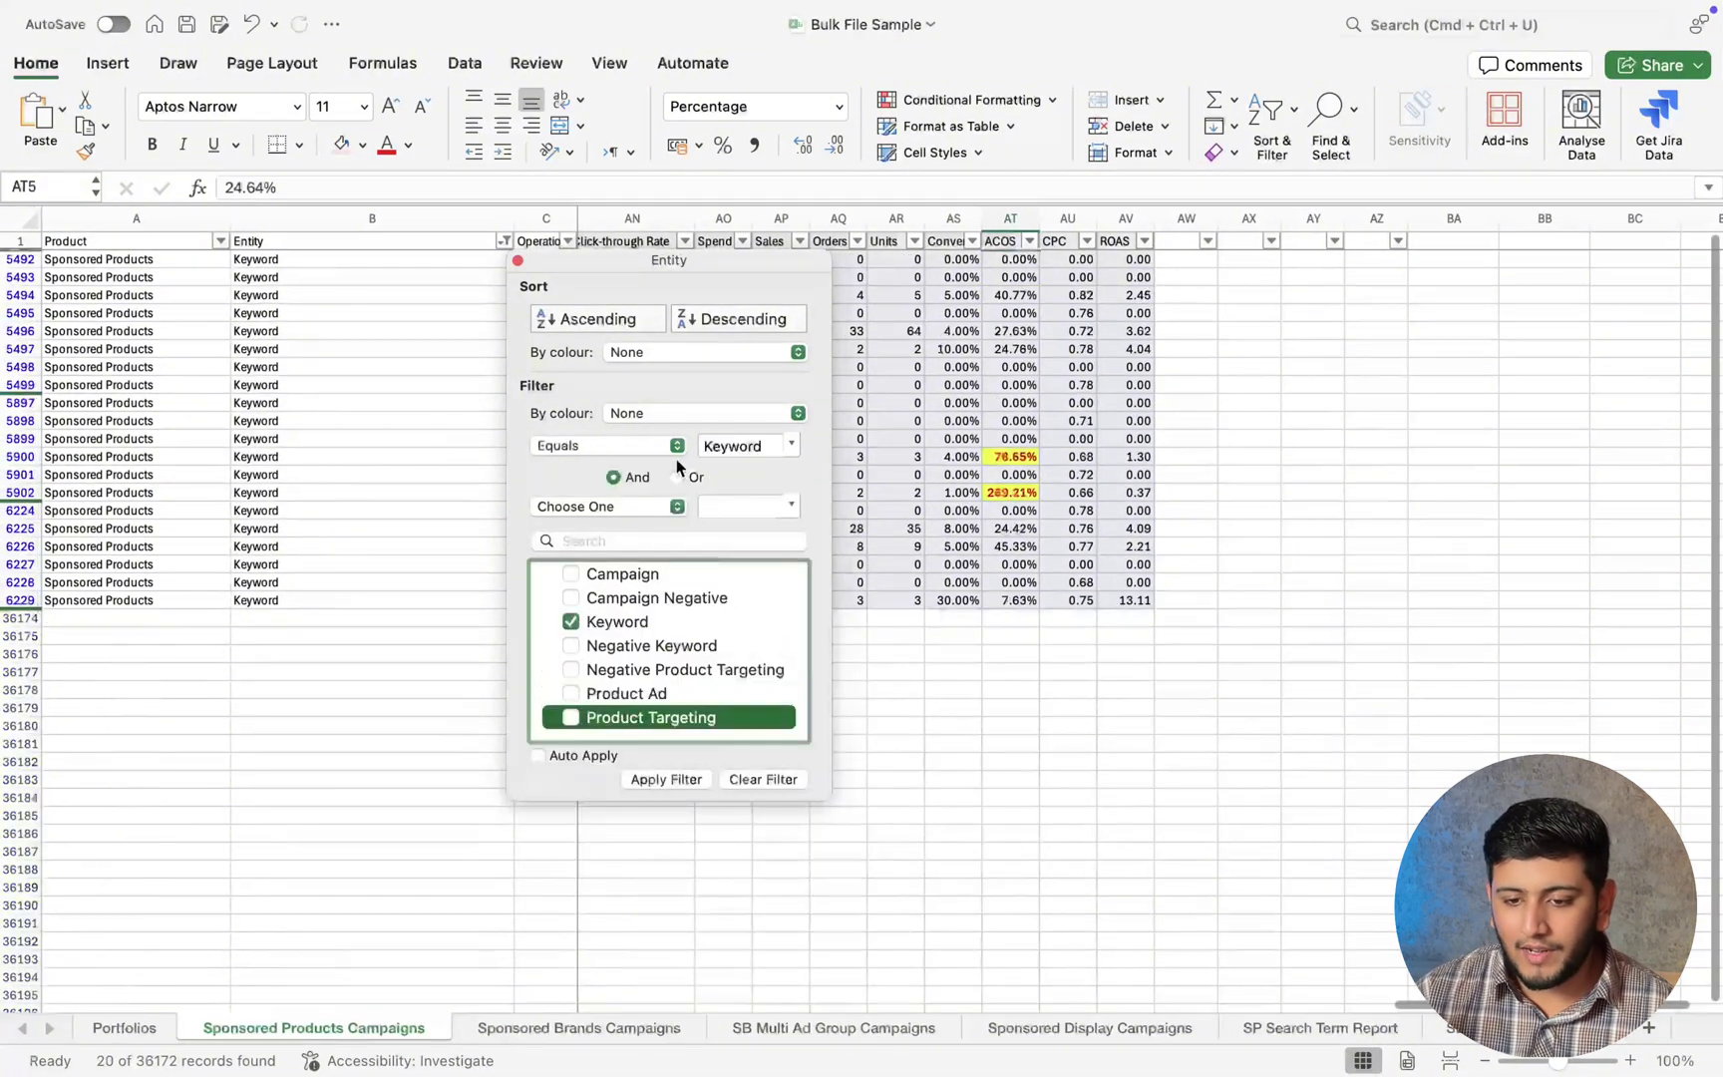
Restore all campaigns in the Campaign Name (Informational only) filter while keeping the Keyword filter in place.
{"action": "left_click", "coordinate": [428, 417]}
{"action": "scroll", "coordinate": [910, 341], "scroll_direction": "left", "scroll_amount": 15}
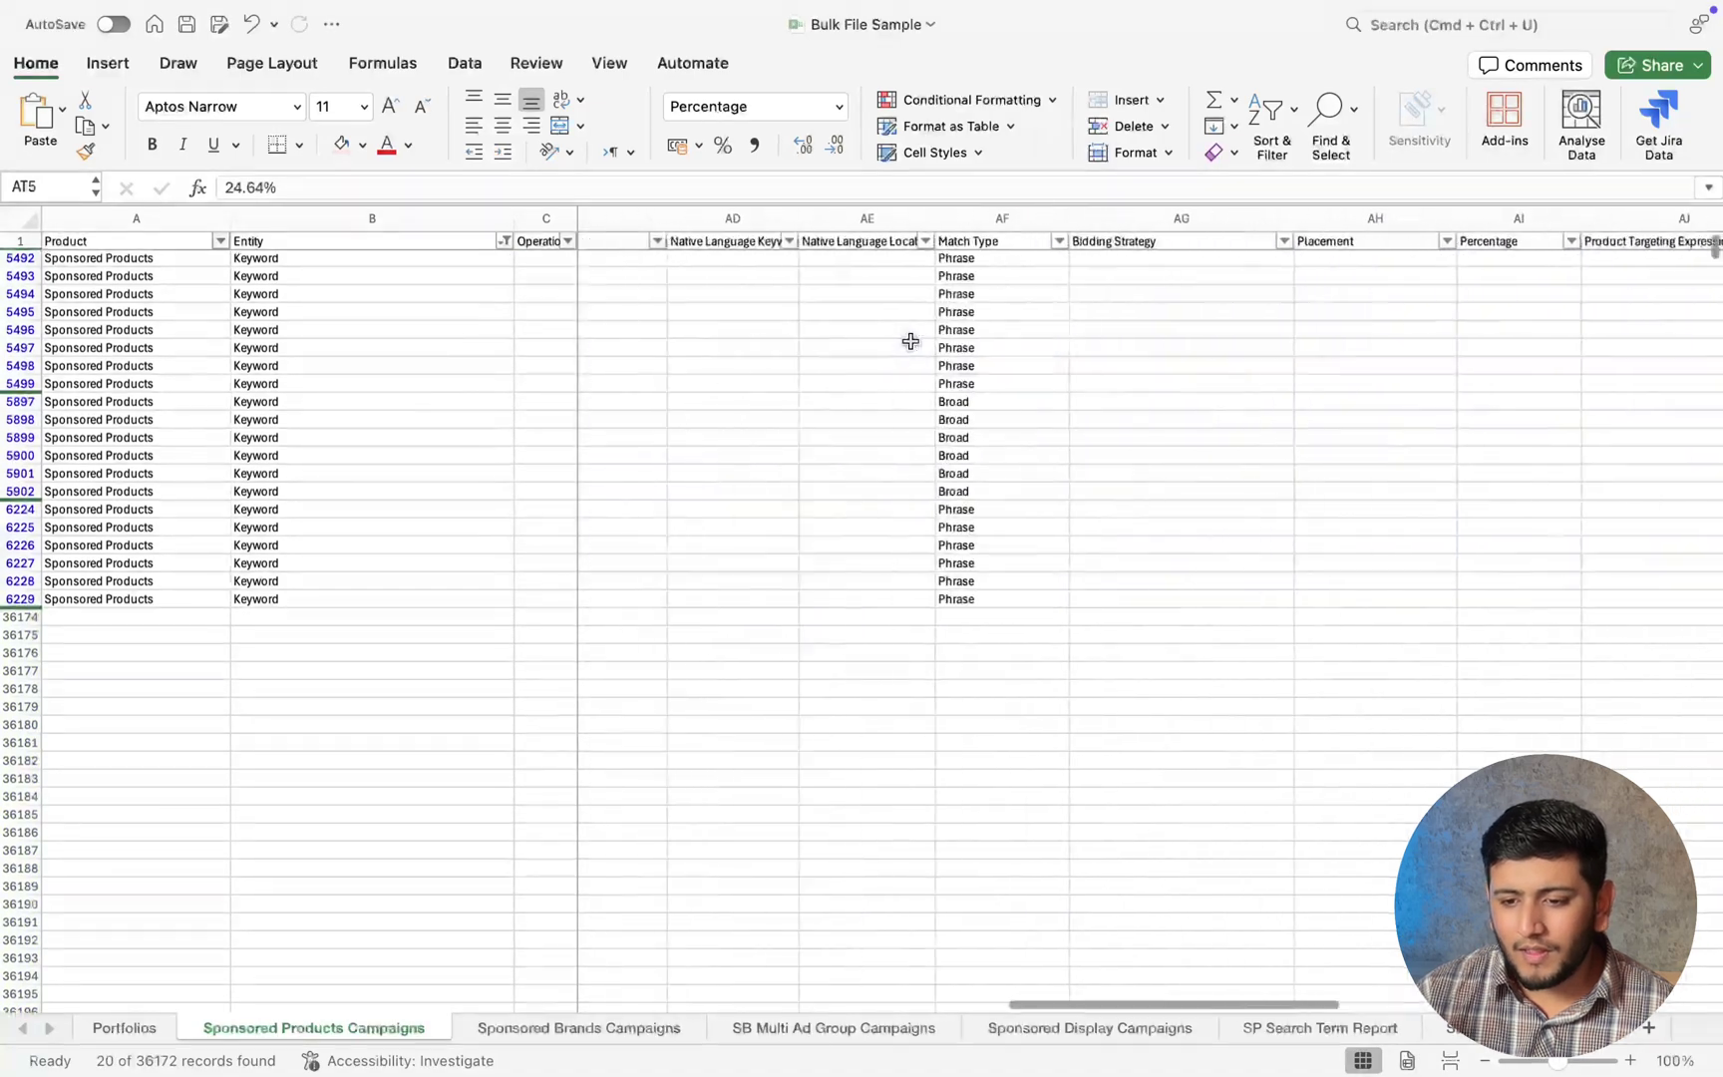
{"action": "scroll", "coordinate": [910, 341], "scroll_direction": "down", "scroll_amount": 5}
{"action": "scroll", "coordinate": [845, 329], "scroll_direction": "up", "scroll_amount": 5}
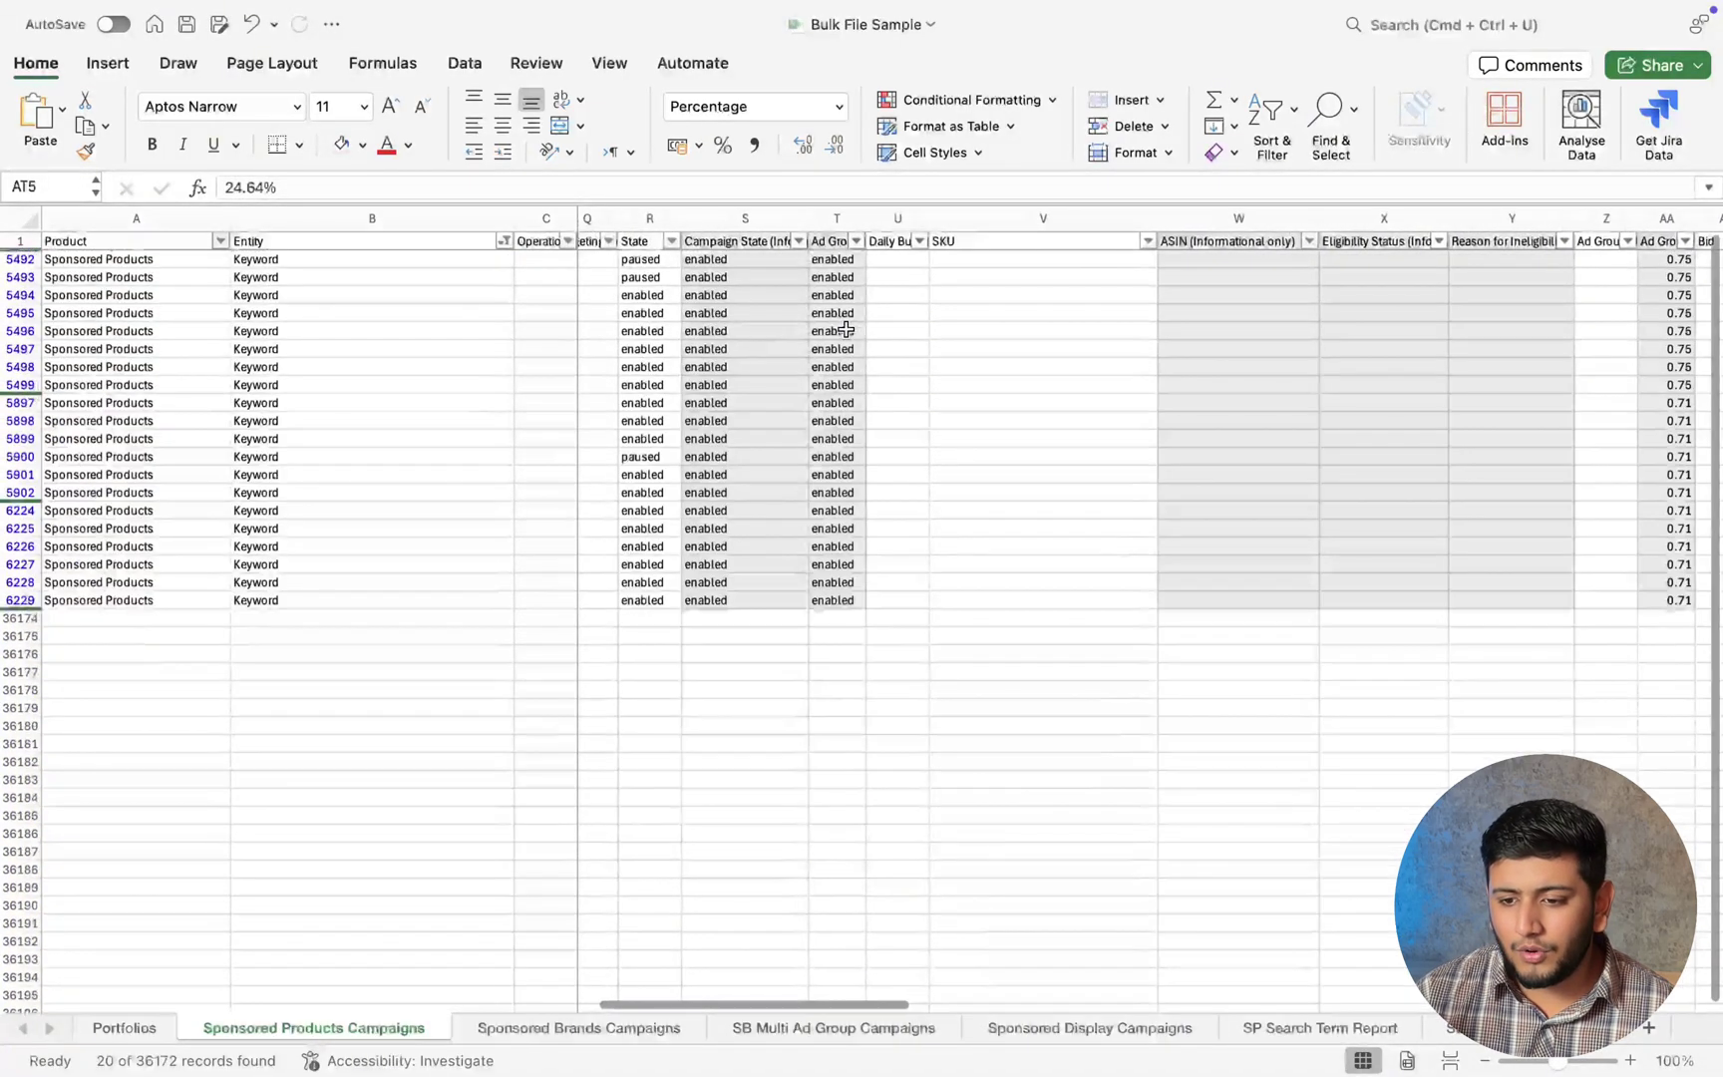
{"action": "scroll", "coordinate": [846, 329], "scroll_direction": "left", "scroll_amount": 8}
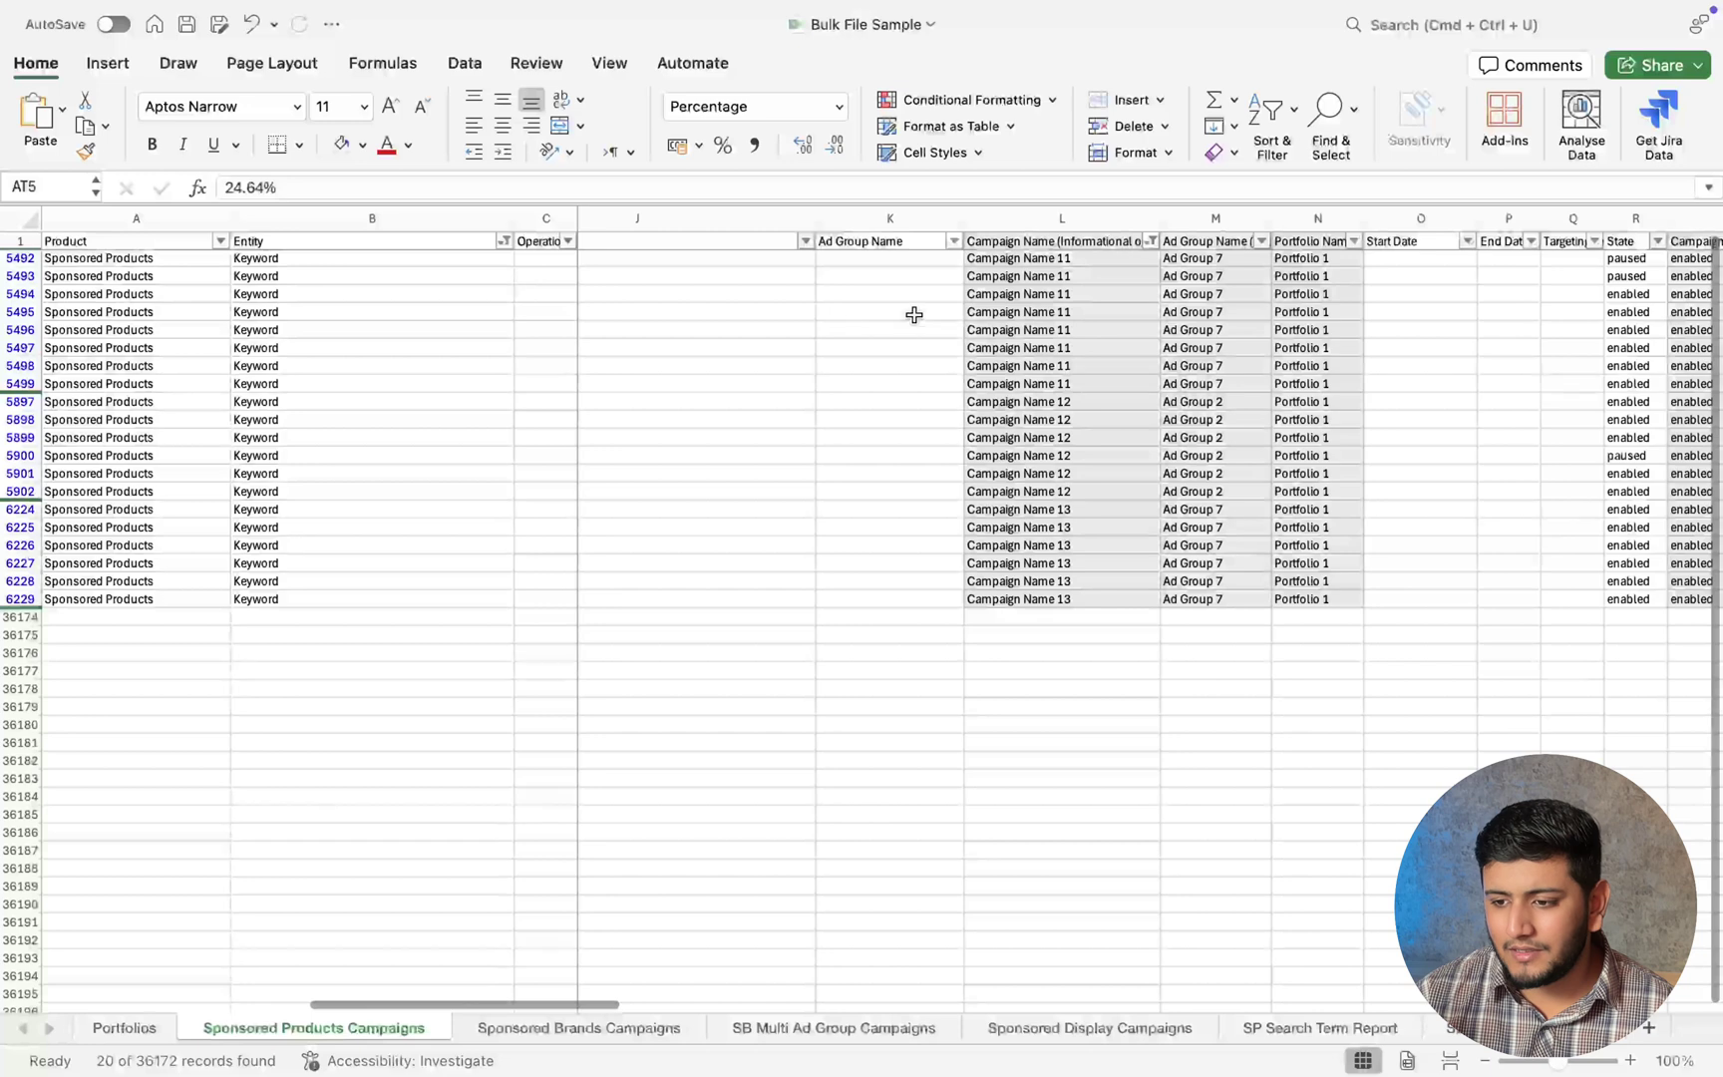
{"action": "left_click", "coordinate": [1151, 242]}
{"action": "left_click", "coordinate": [1234, 526]}
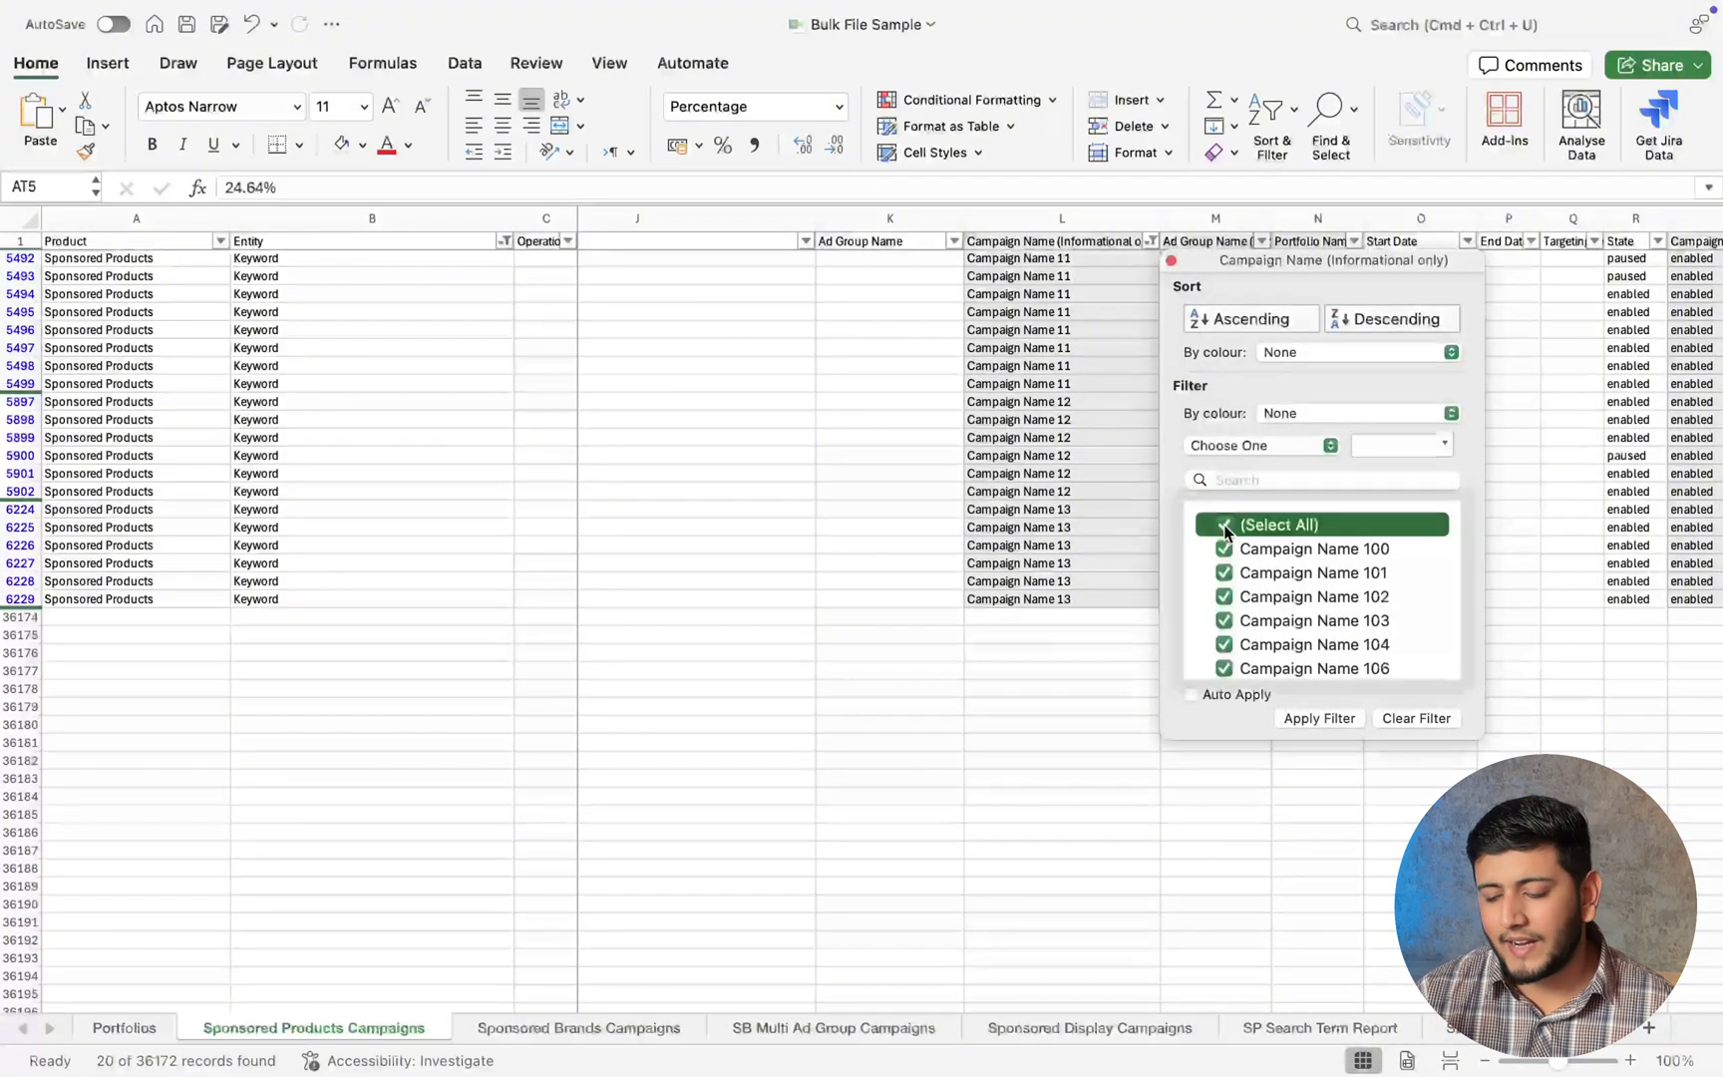
{"action": "left_click", "coordinate": [1304, 718]}
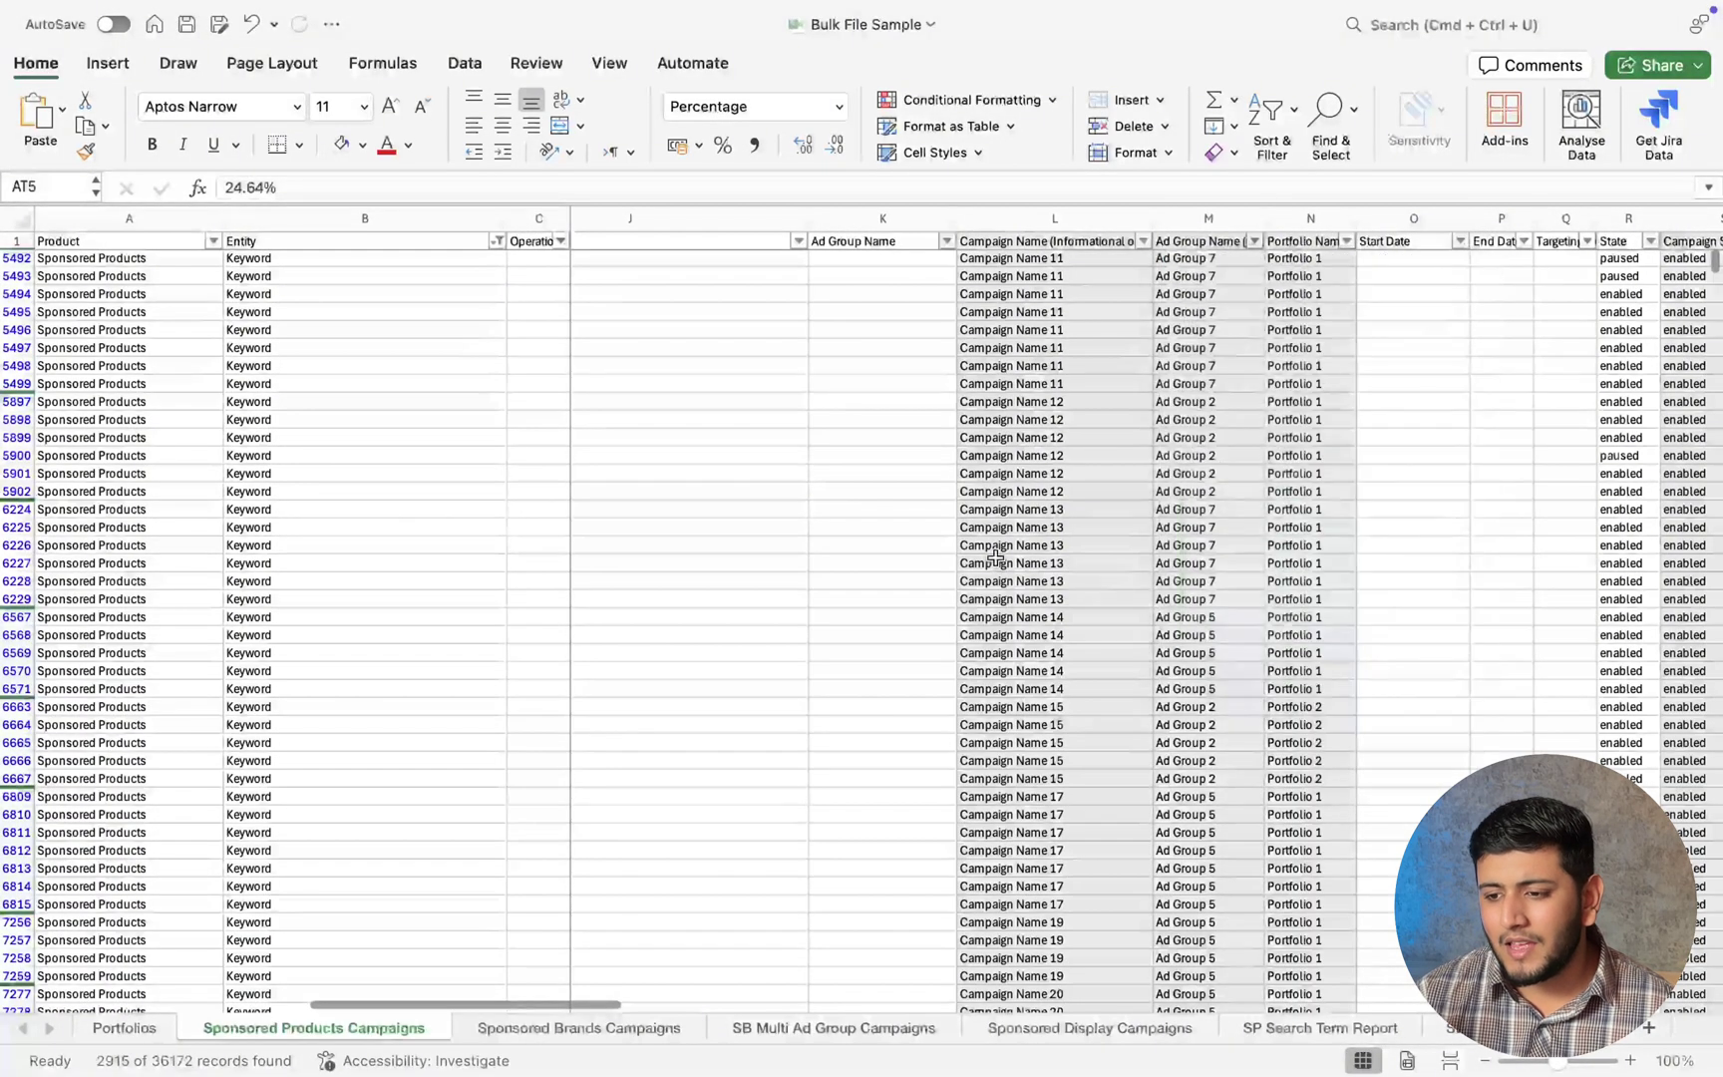
Filter the Portfolio Name (Informational only) column to Portfolio 1 and look through the remaining keyword rows.
{"action": "left_click", "coordinate": [1347, 241]}
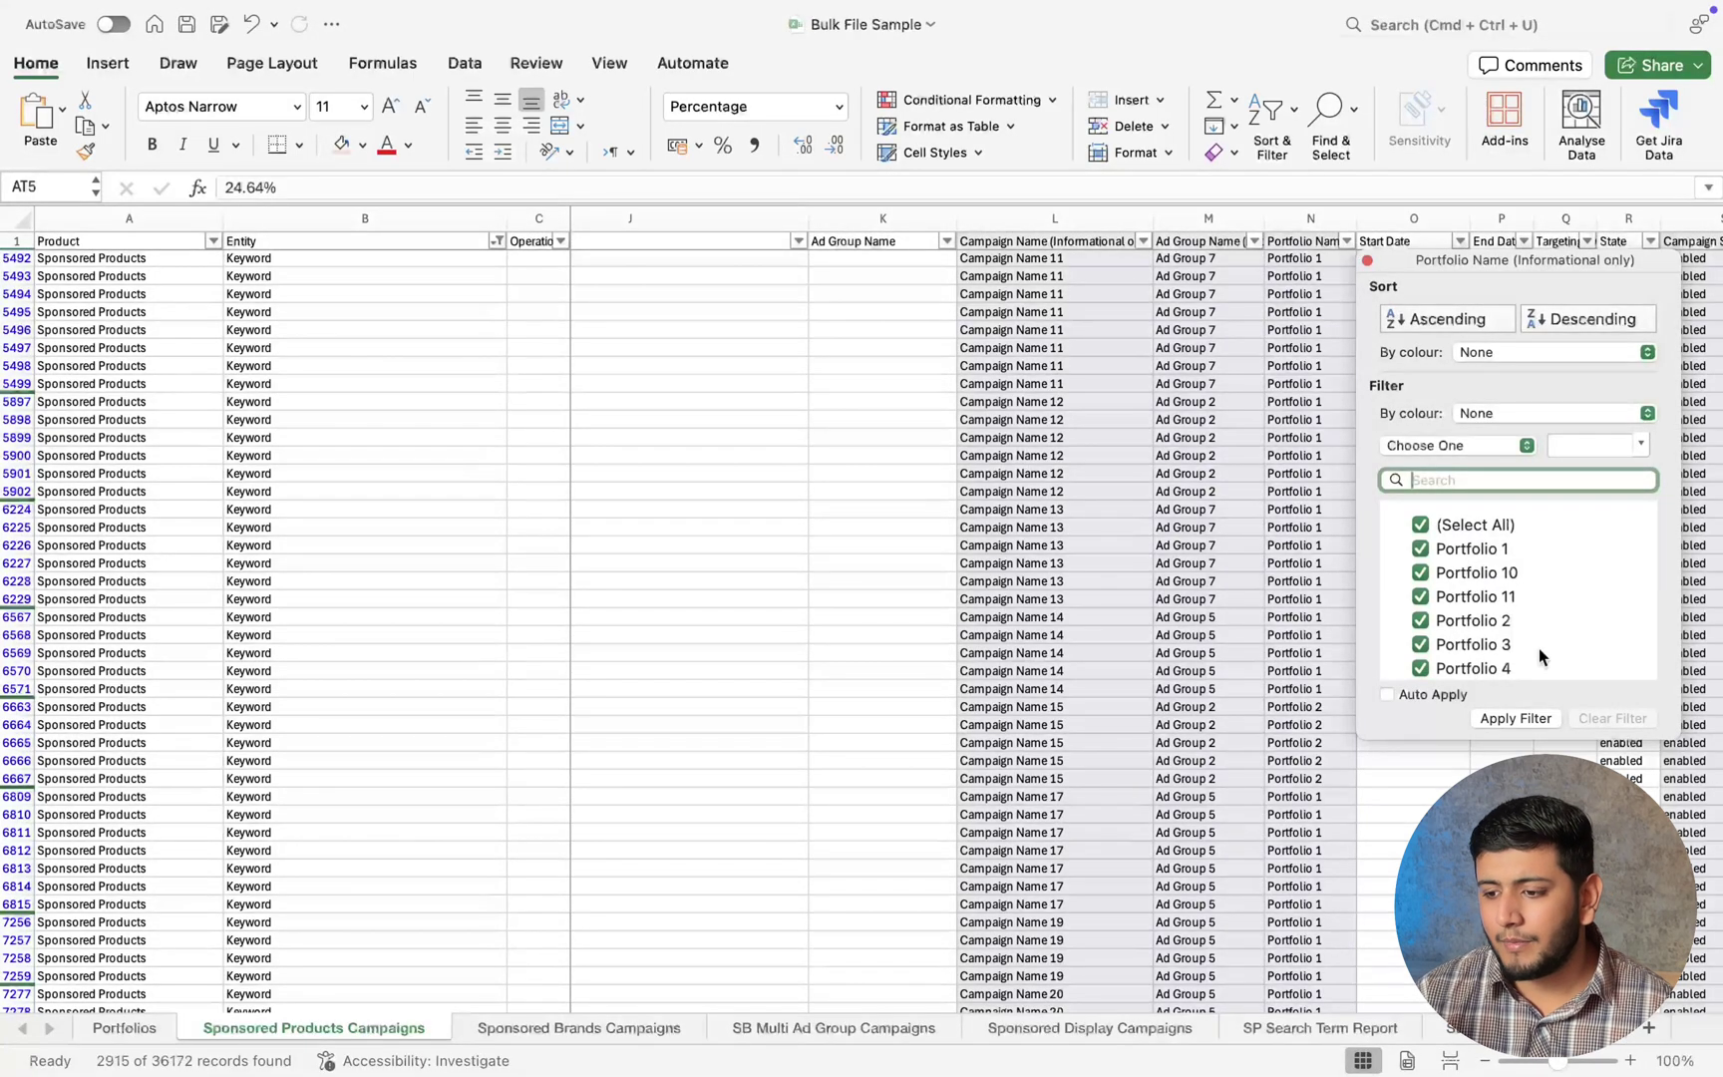
{"action": "left_click", "coordinate": [1420, 525]}
{"action": "left_click", "coordinate": [1419, 548]}
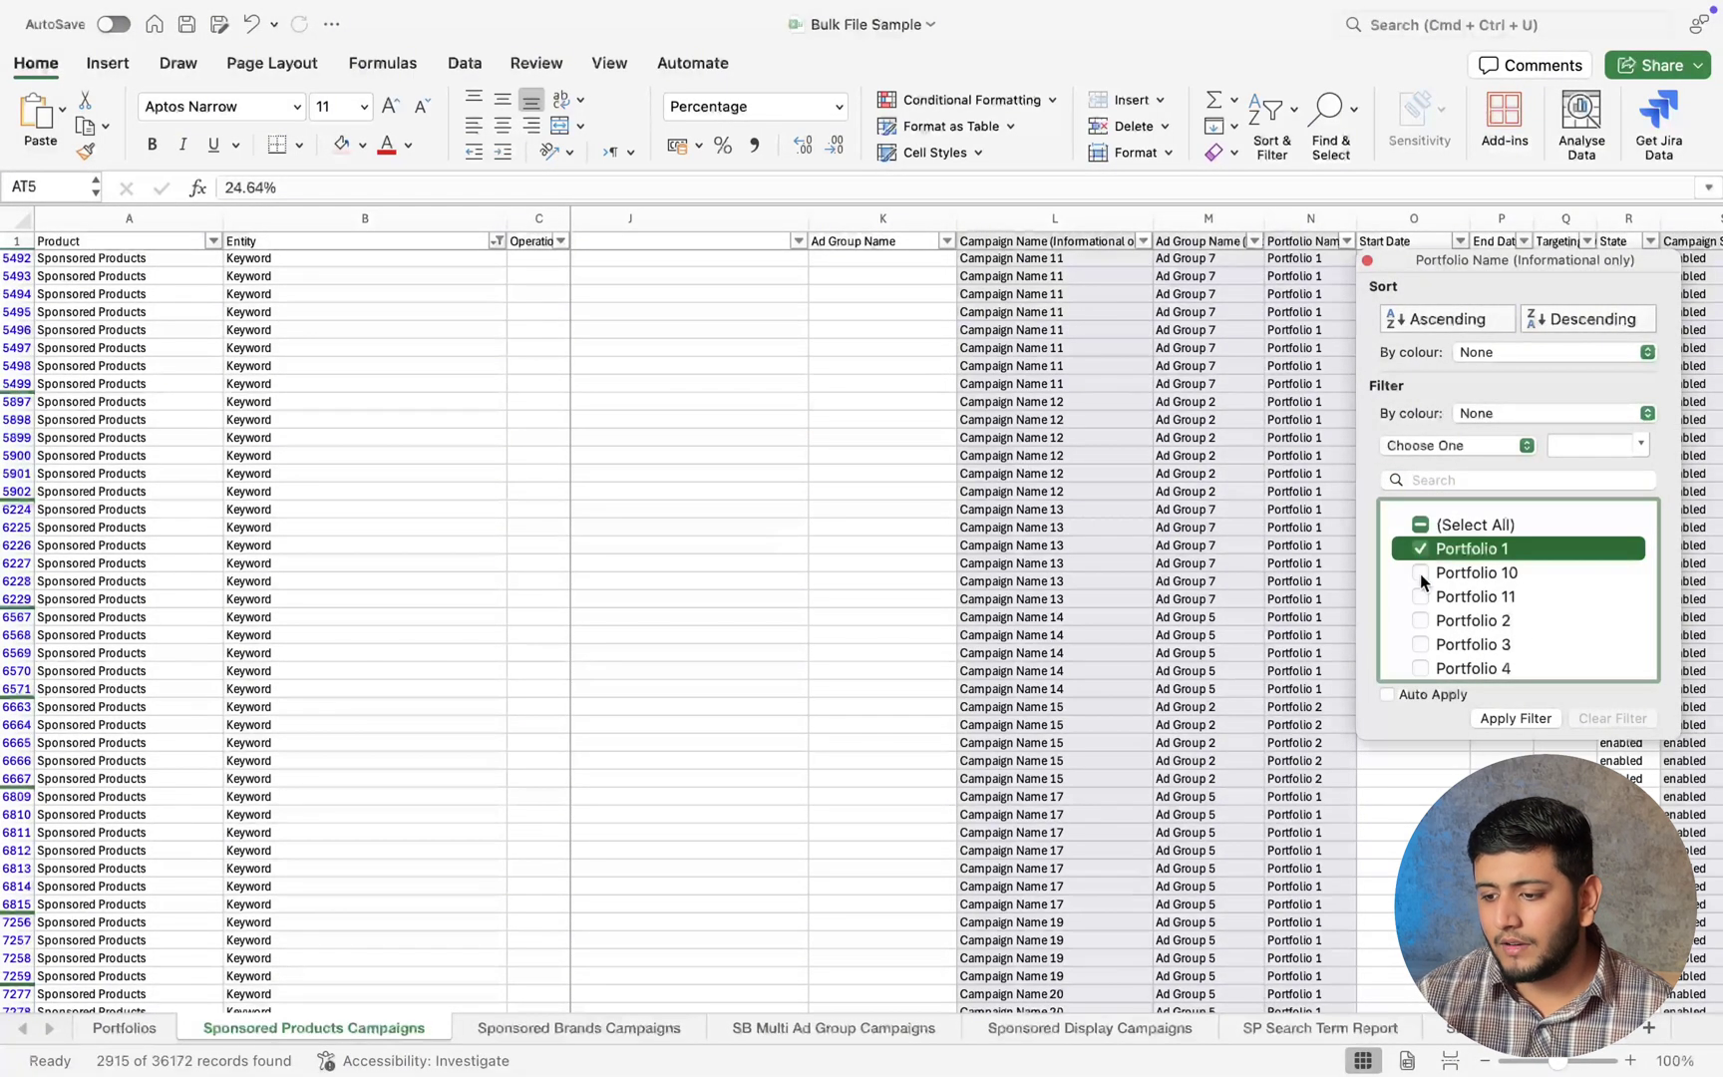
{"action": "left_click", "coordinate": [1515, 718]}
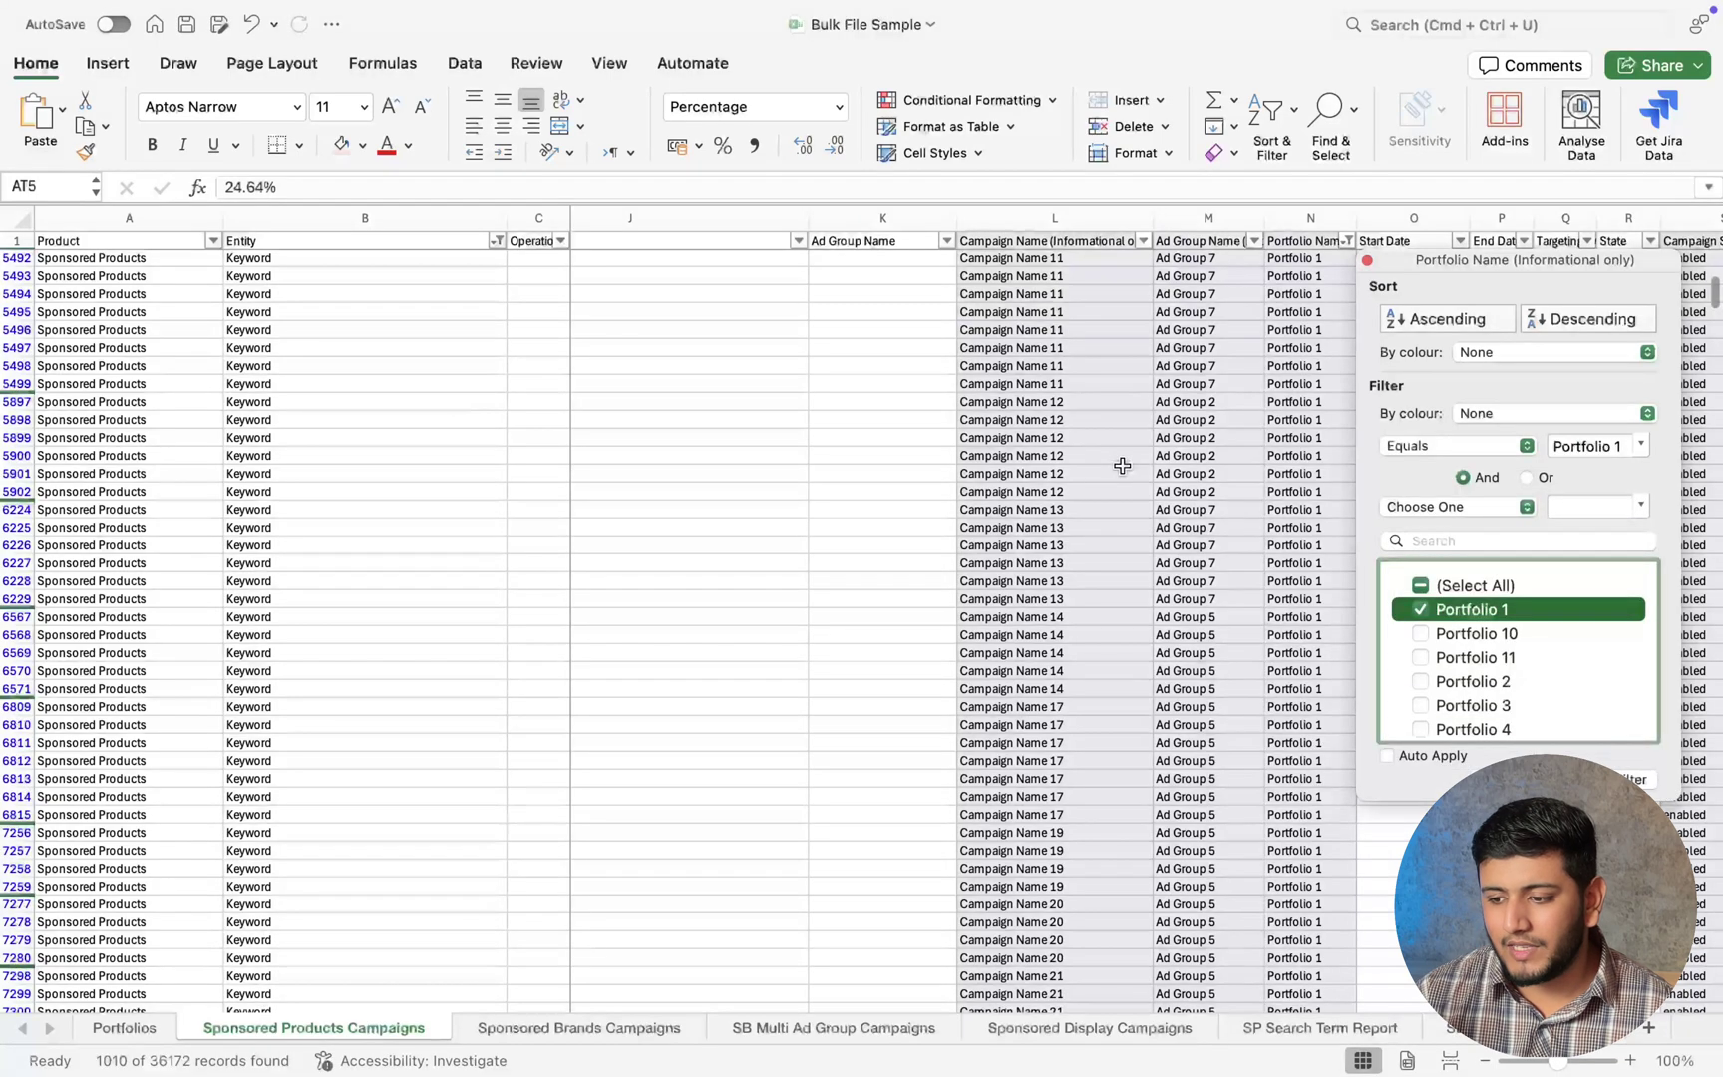
{"action": "left_click", "coordinate": [1015, 503]}
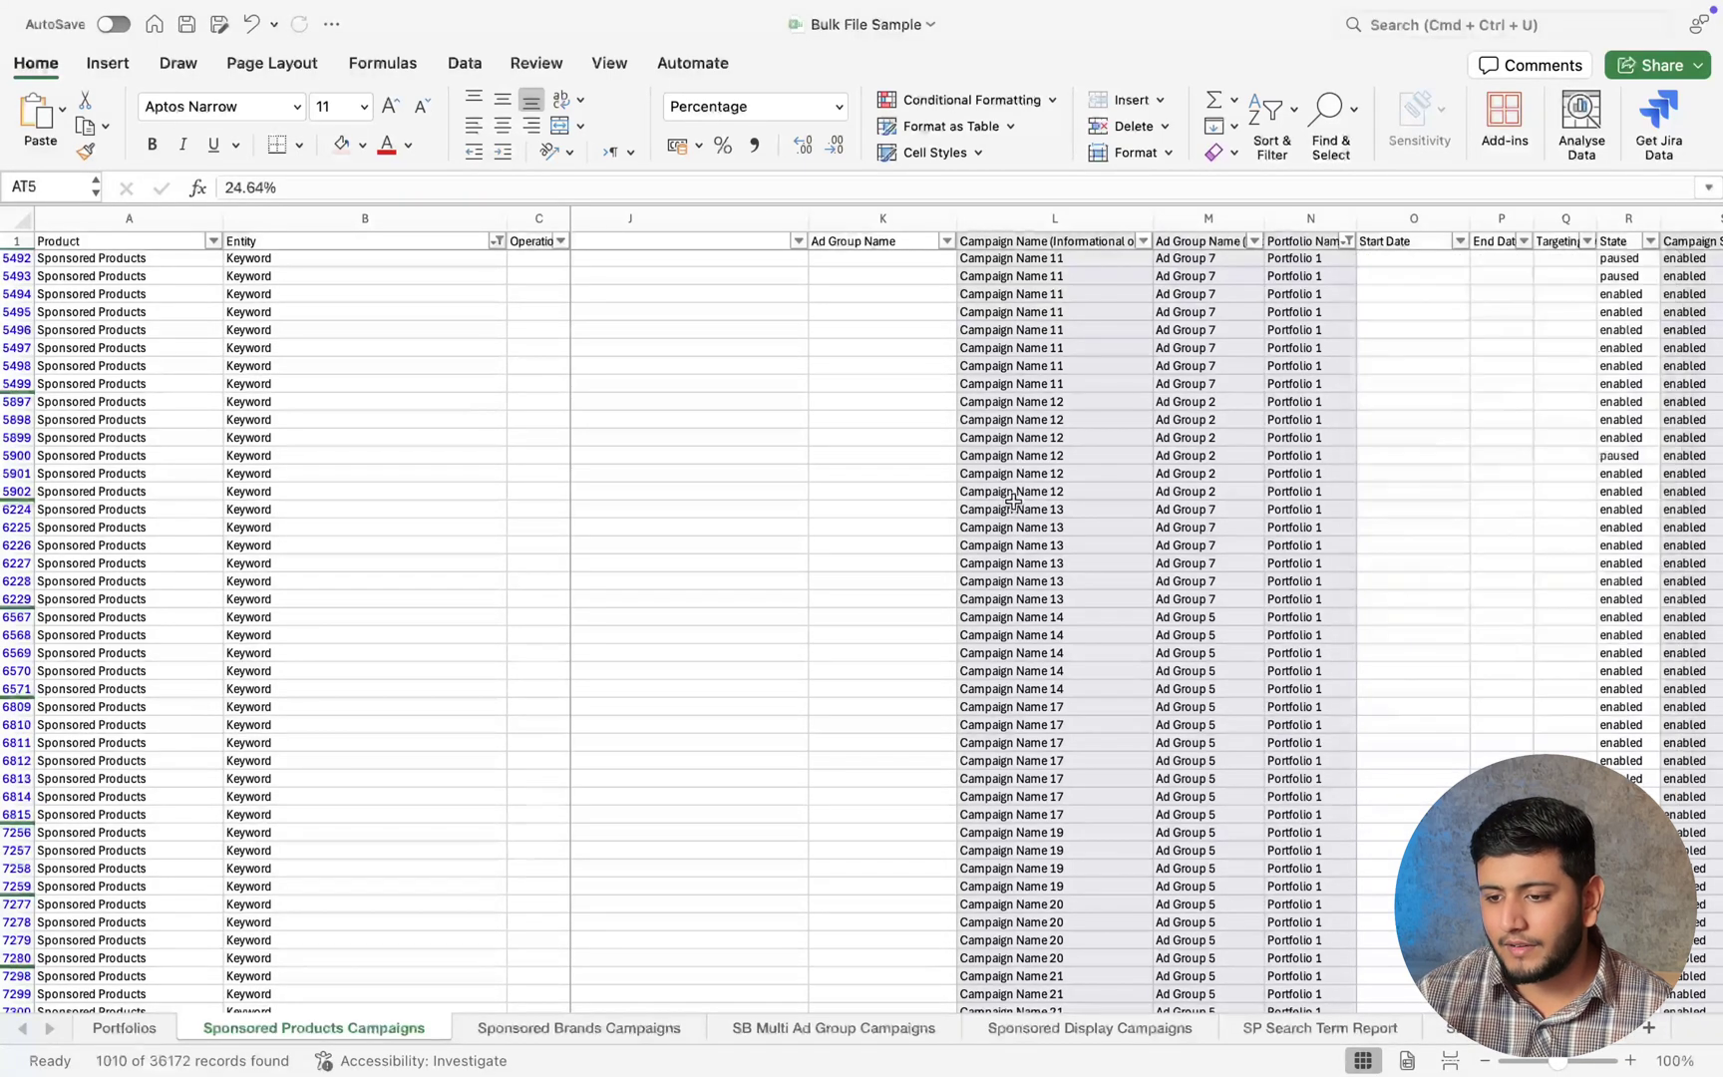
{"action": "scroll", "coordinate": [1119, 406], "scroll_direction": "down", "scroll_amount": 15}
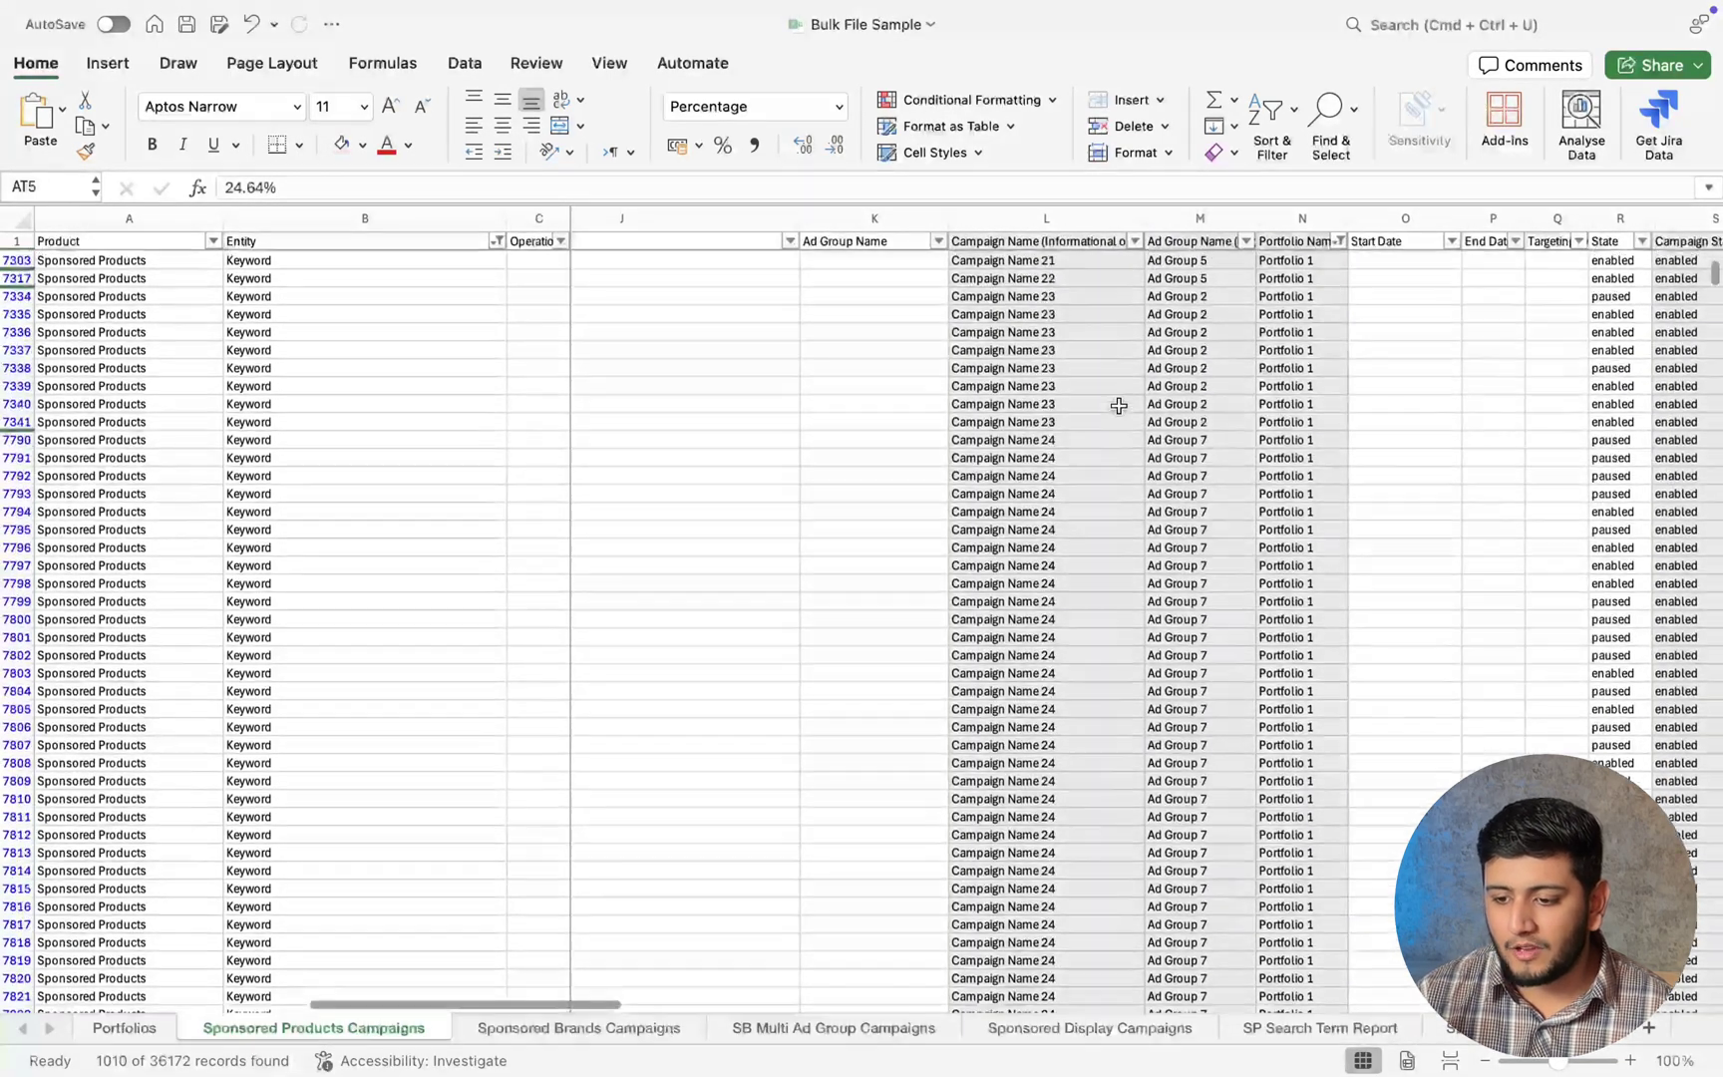
{"action": "scroll", "coordinate": [1119, 406], "scroll_direction": "up", "scroll_amount": 20}
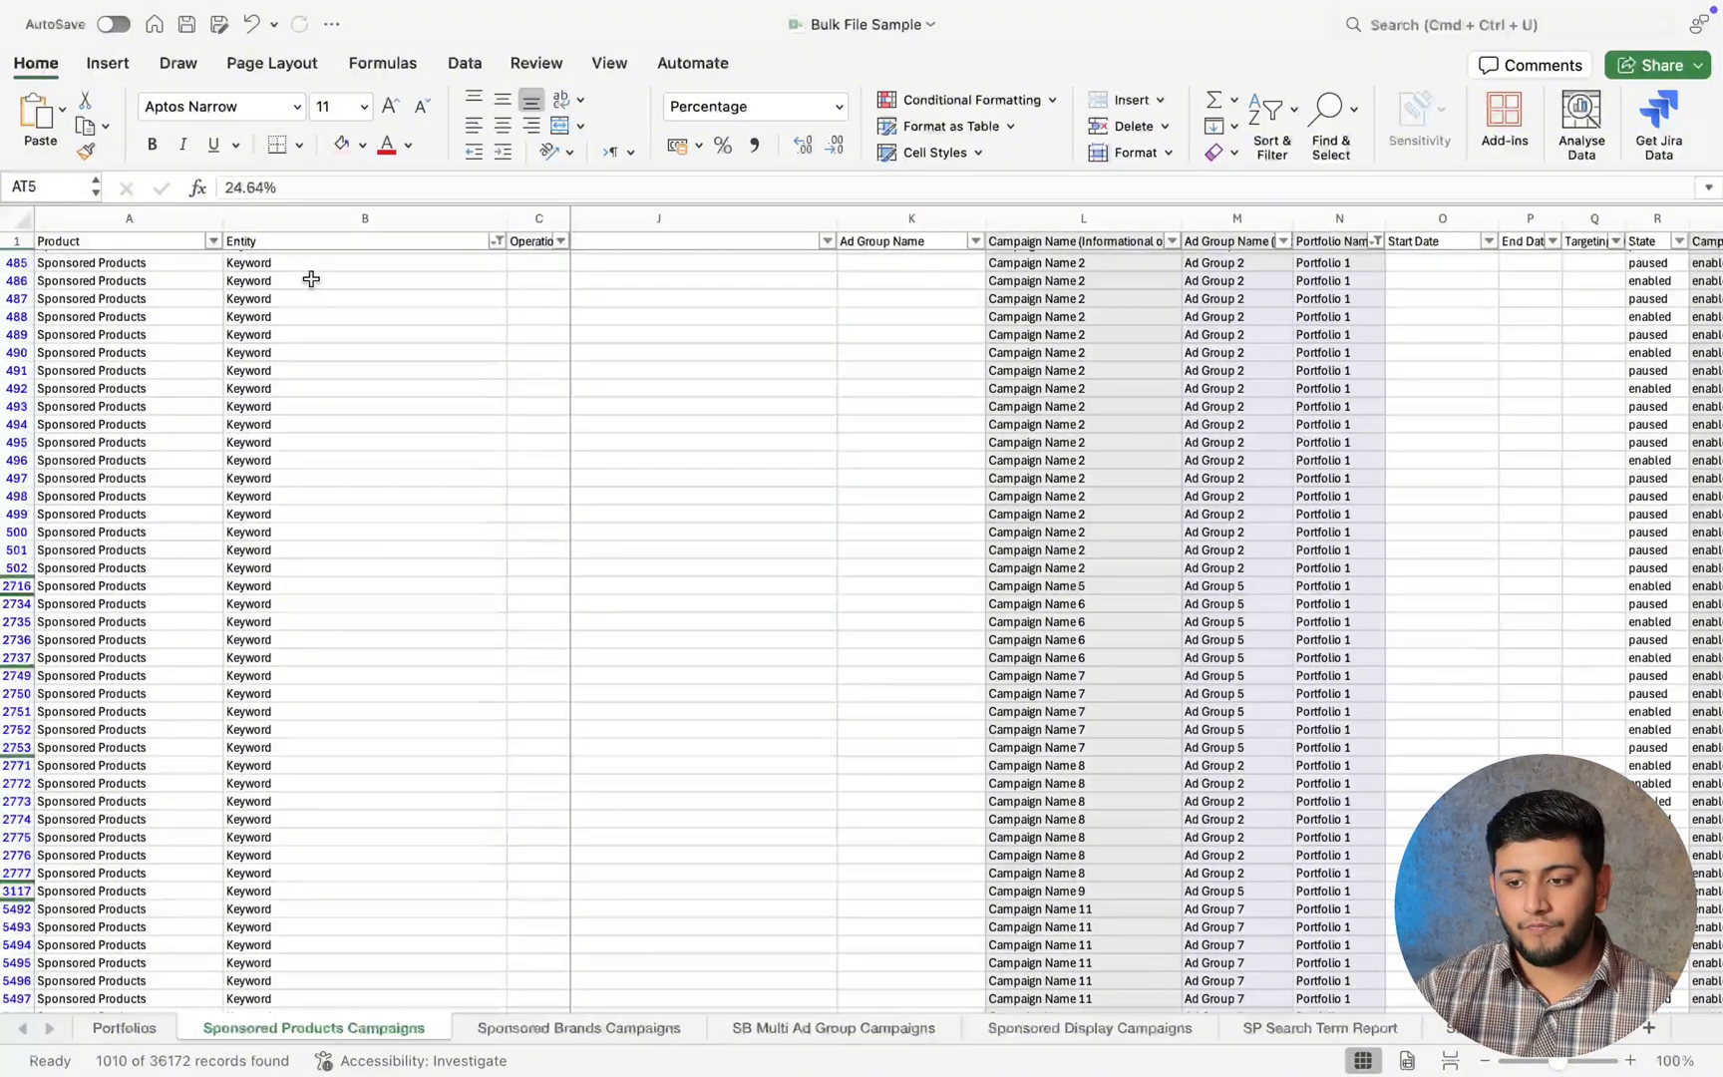
{"action": "left_click", "coordinate": [600, 280]}
{"action": "scroll", "coordinate": [600, 280], "scroll_direction": "up", "scroll_amount": 2}
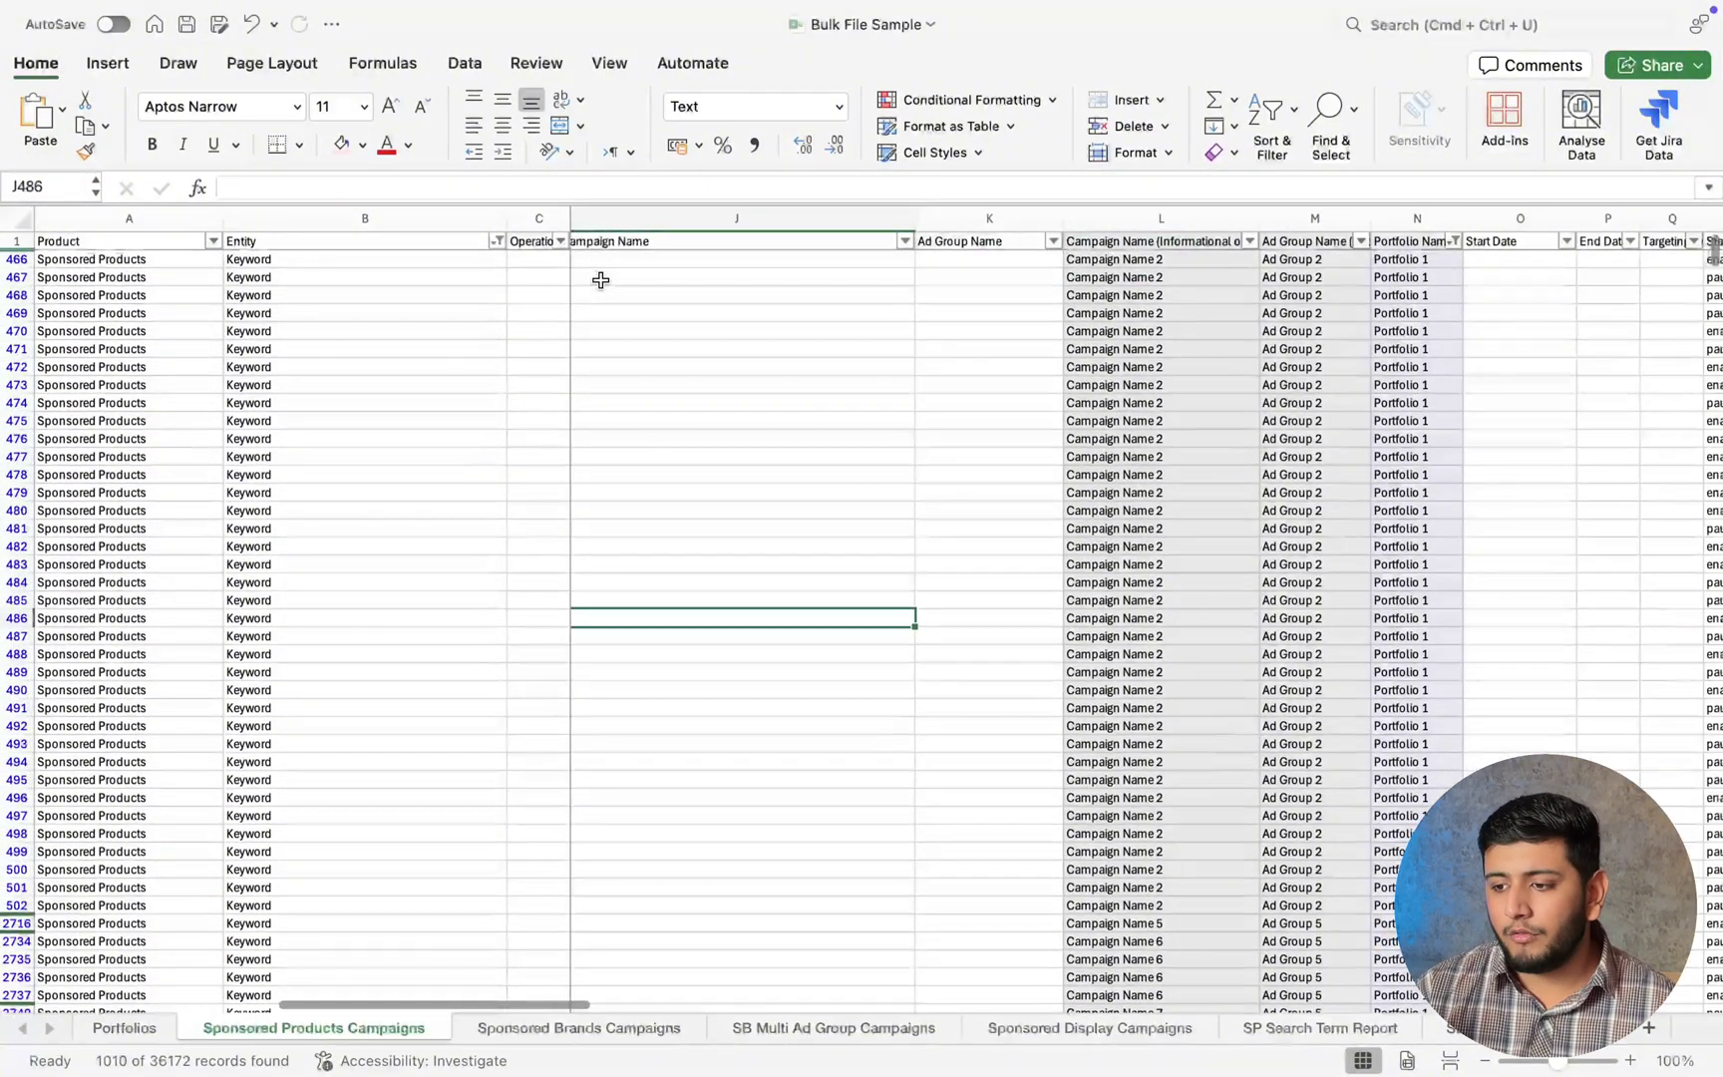
Widen the State, Campaign State and Ad Group State columns.
{"action": "scroll", "coordinate": [600, 280], "scroll_direction": "right", "scroll_amount": 6}
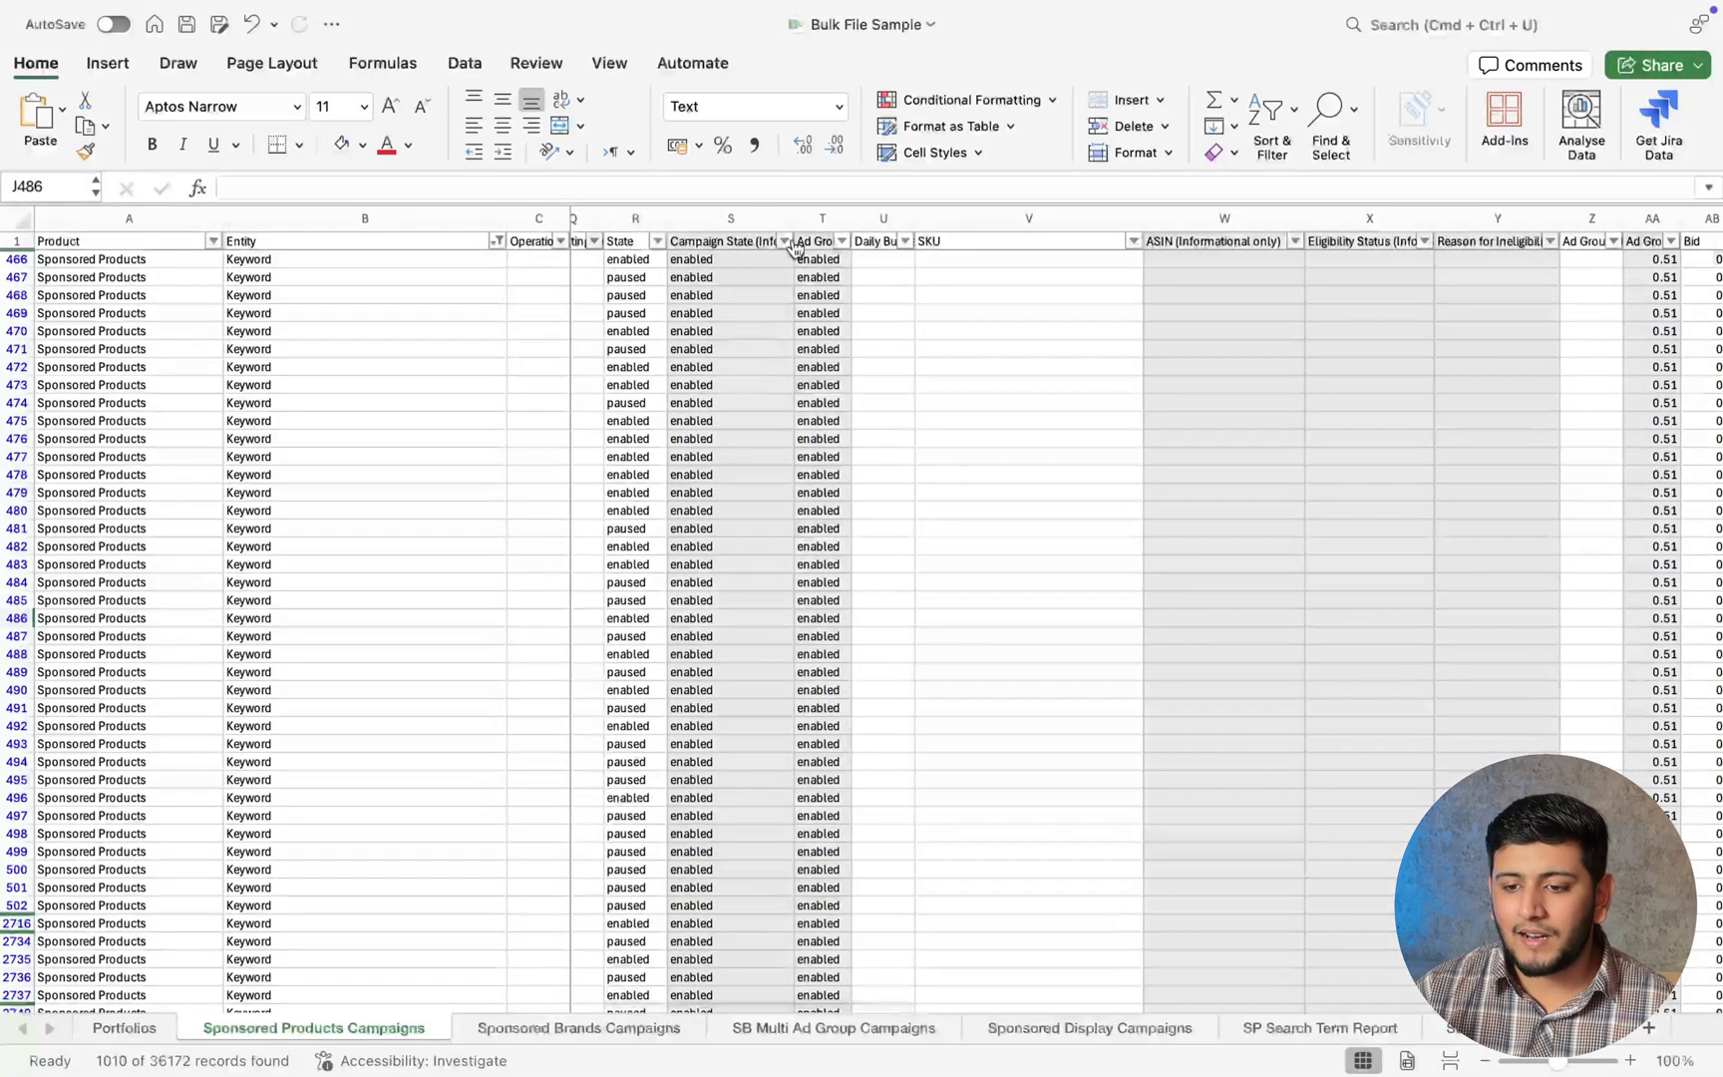
{"action": "left_click_drag", "start_coordinate": [668, 217], "coordinate": [692, 217]}
{"action": "left_click", "coordinate": [758, 218]}
{"action": "left_click_drag", "start_coordinate": [818, 218], "coordinate": [920, 215]}
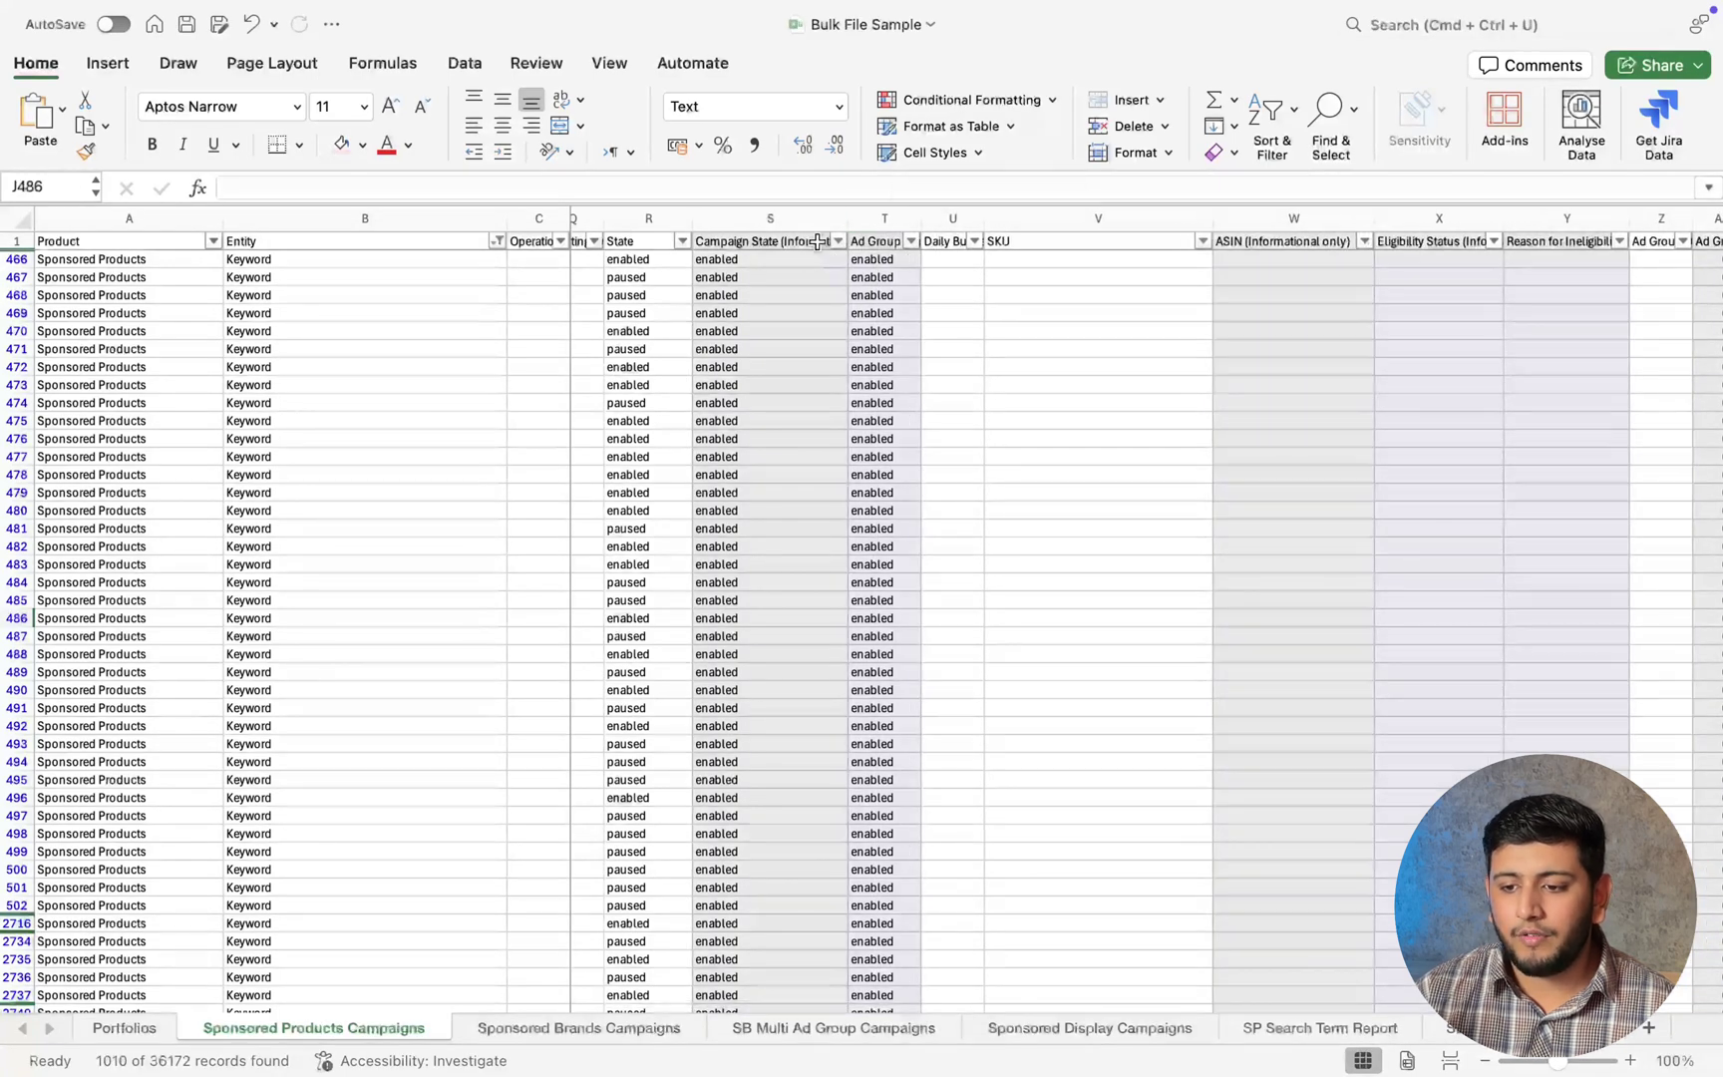
Filter the Campaign State (Informational only) column to show only enabled campaigns.
{"action": "left_click", "coordinate": [838, 243]}
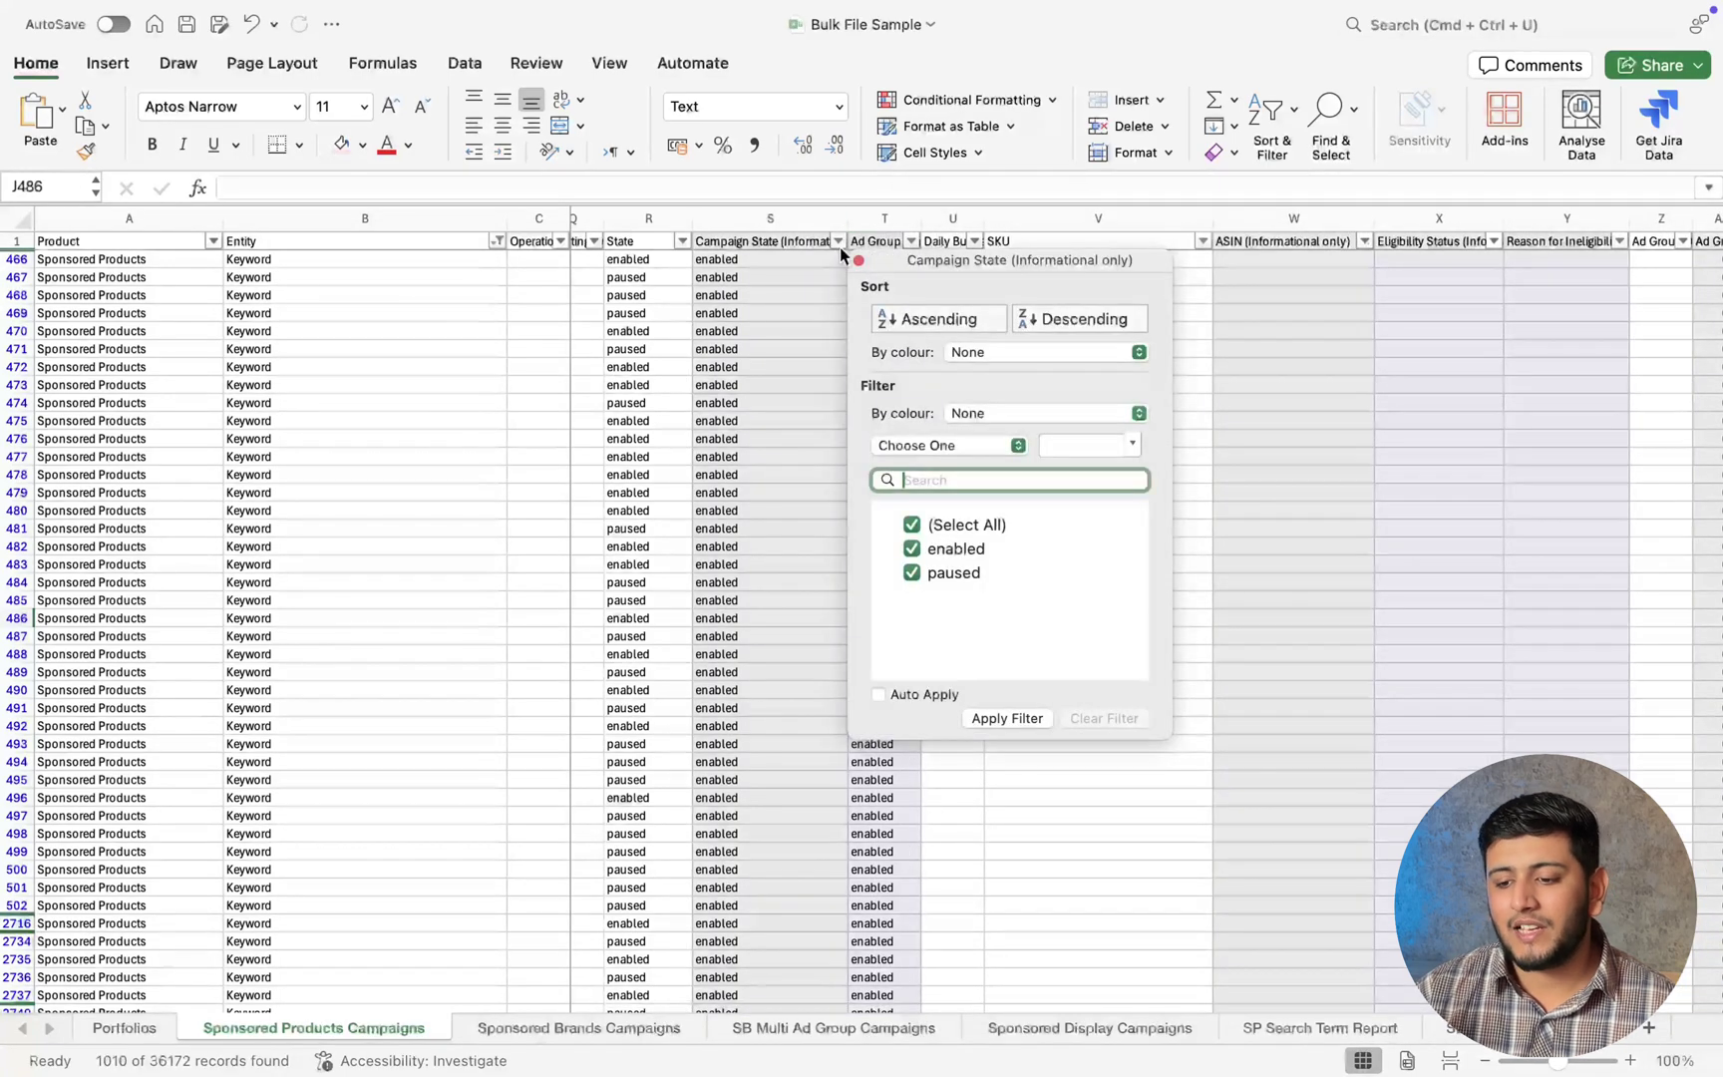
{"action": "left_click", "coordinate": [911, 524]}
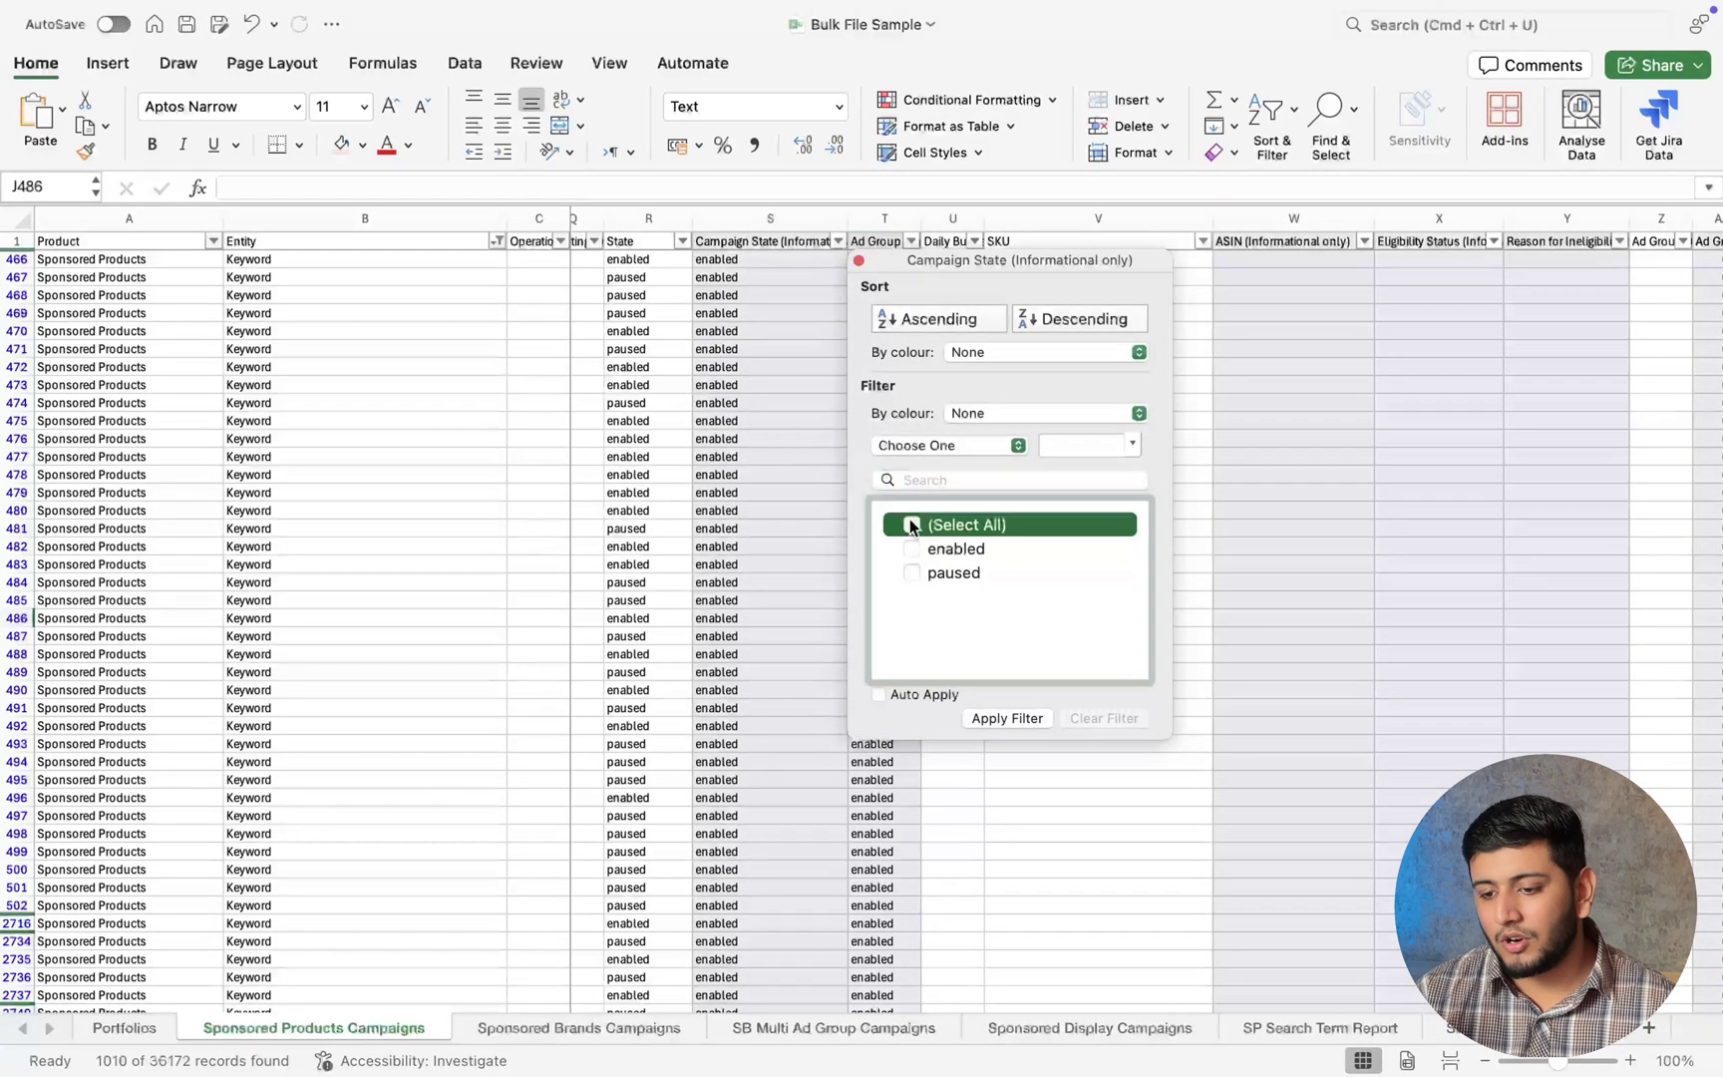
{"action": "left_click", "coordinate": [1002, 719]}
{"action": "left_click", "coordinate": [759, 553]}
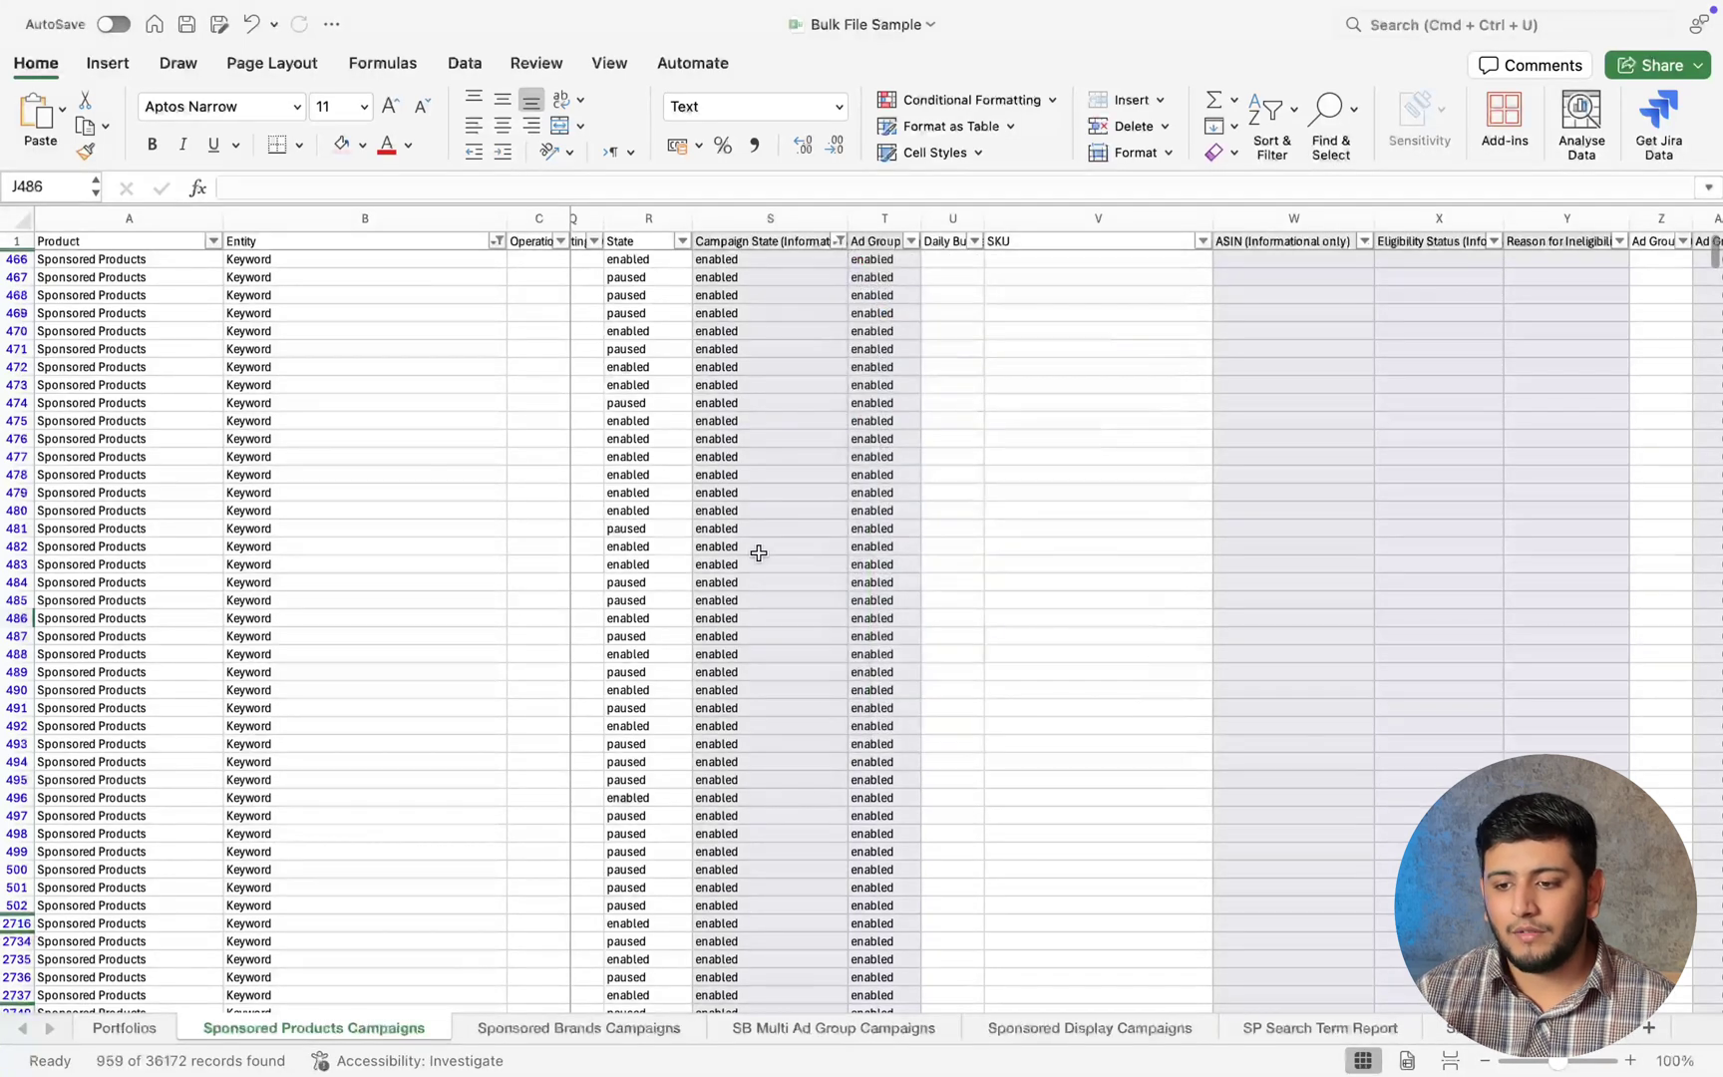
Check the Ad Group State filter options and filter the State column to enabled keywords only.
{"action": "left_click", "coordinate": [910, 240]}
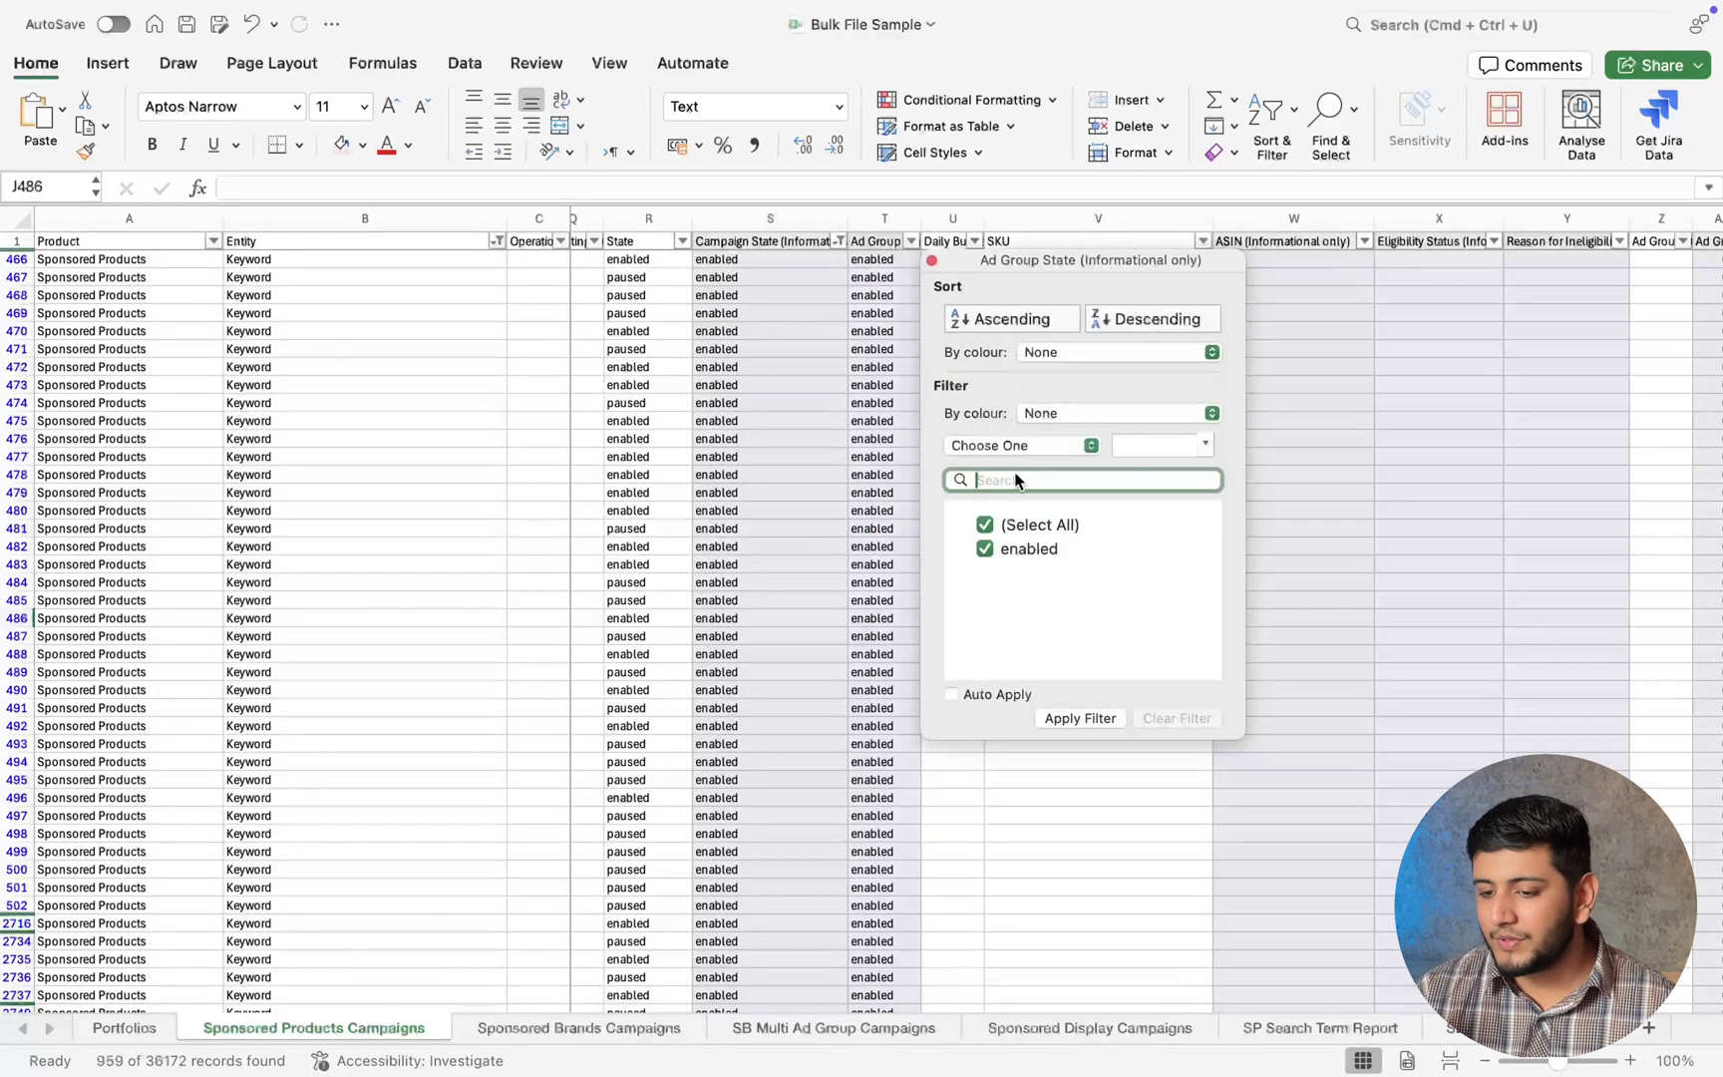
{"action": "left_click", "coordinate": [682, 241]}
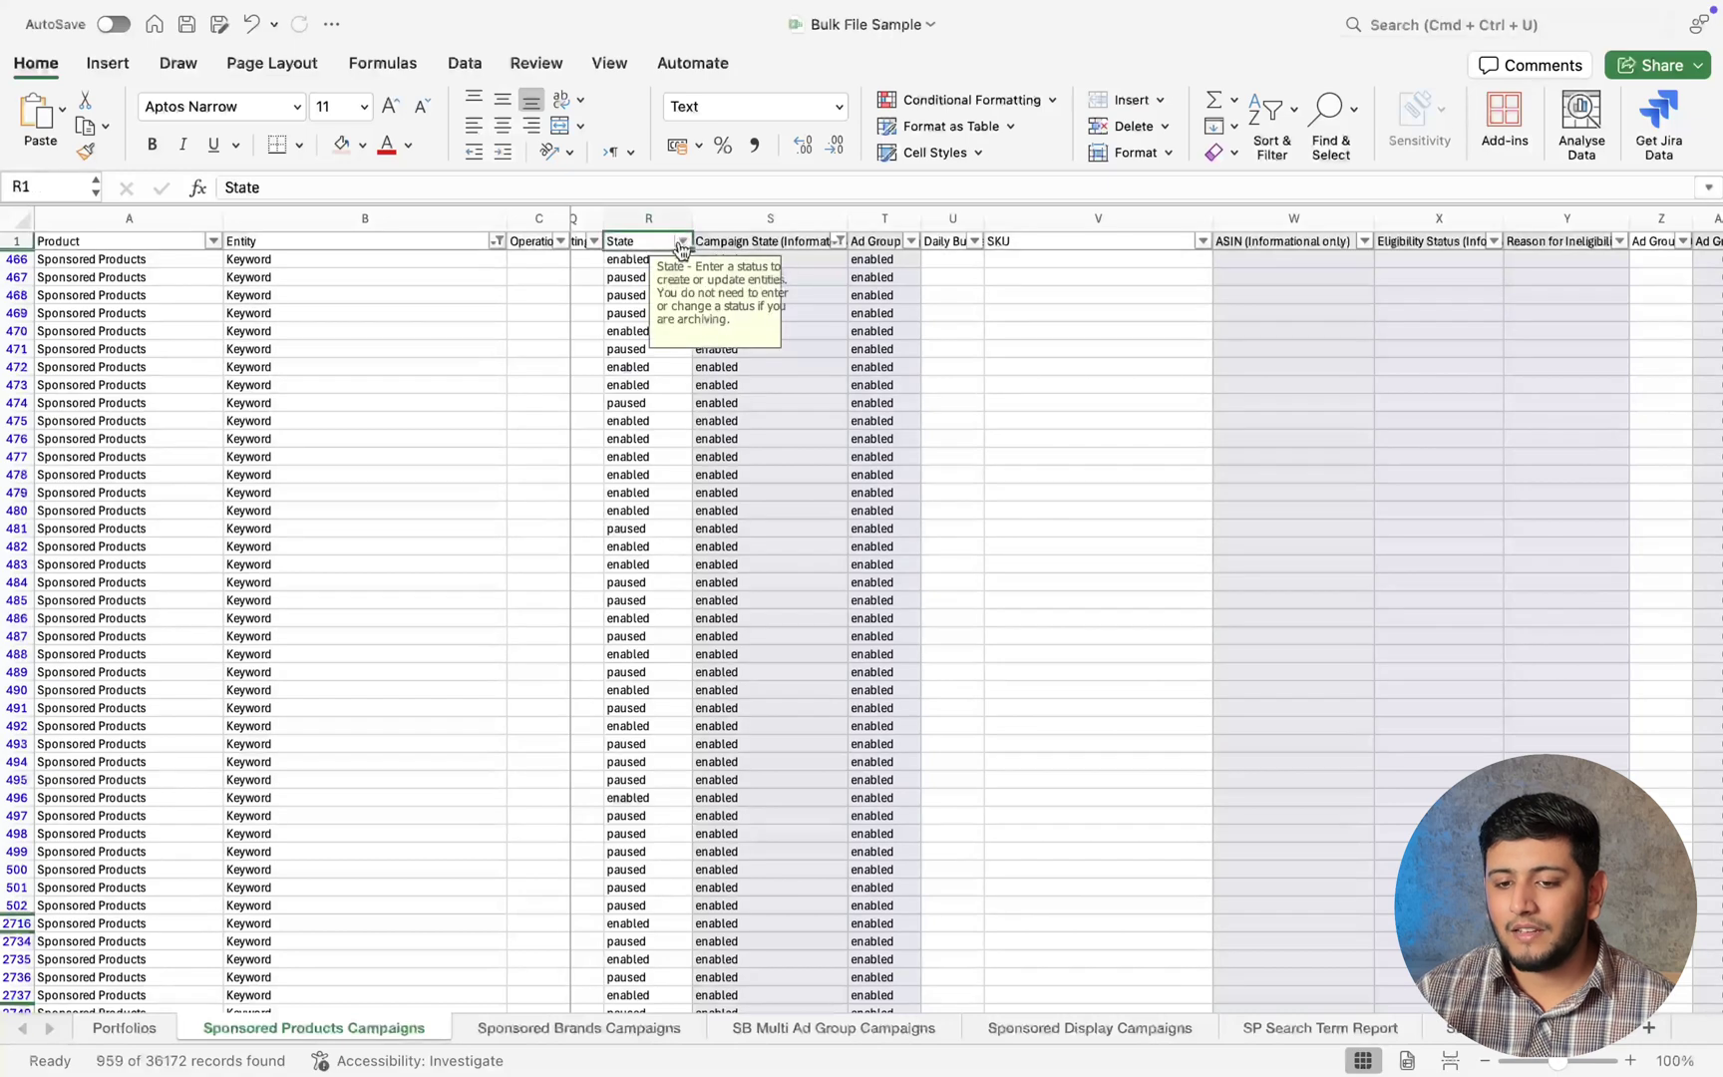
{"action": "left_click", "coordinate": [757, 525]}
{"action": "left_click", "coordinate": [757, 548]}
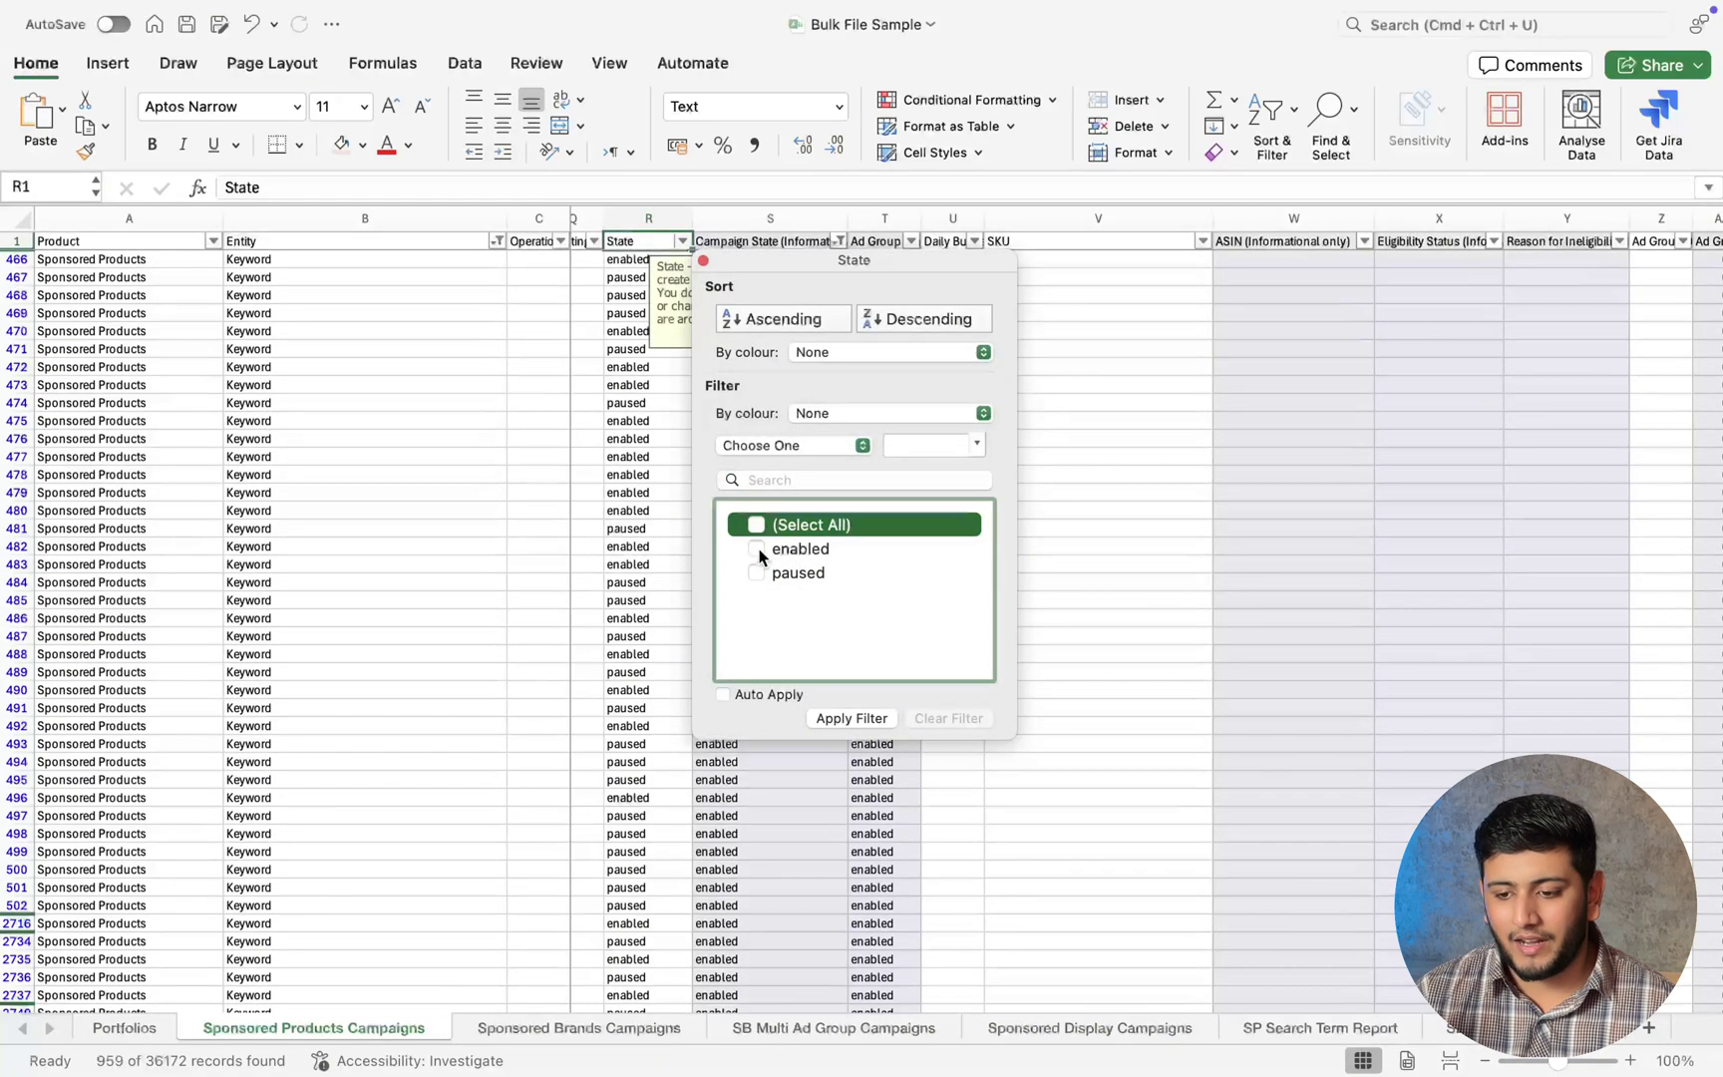
{"action": "left_click", "coordinate": [530, 369]}
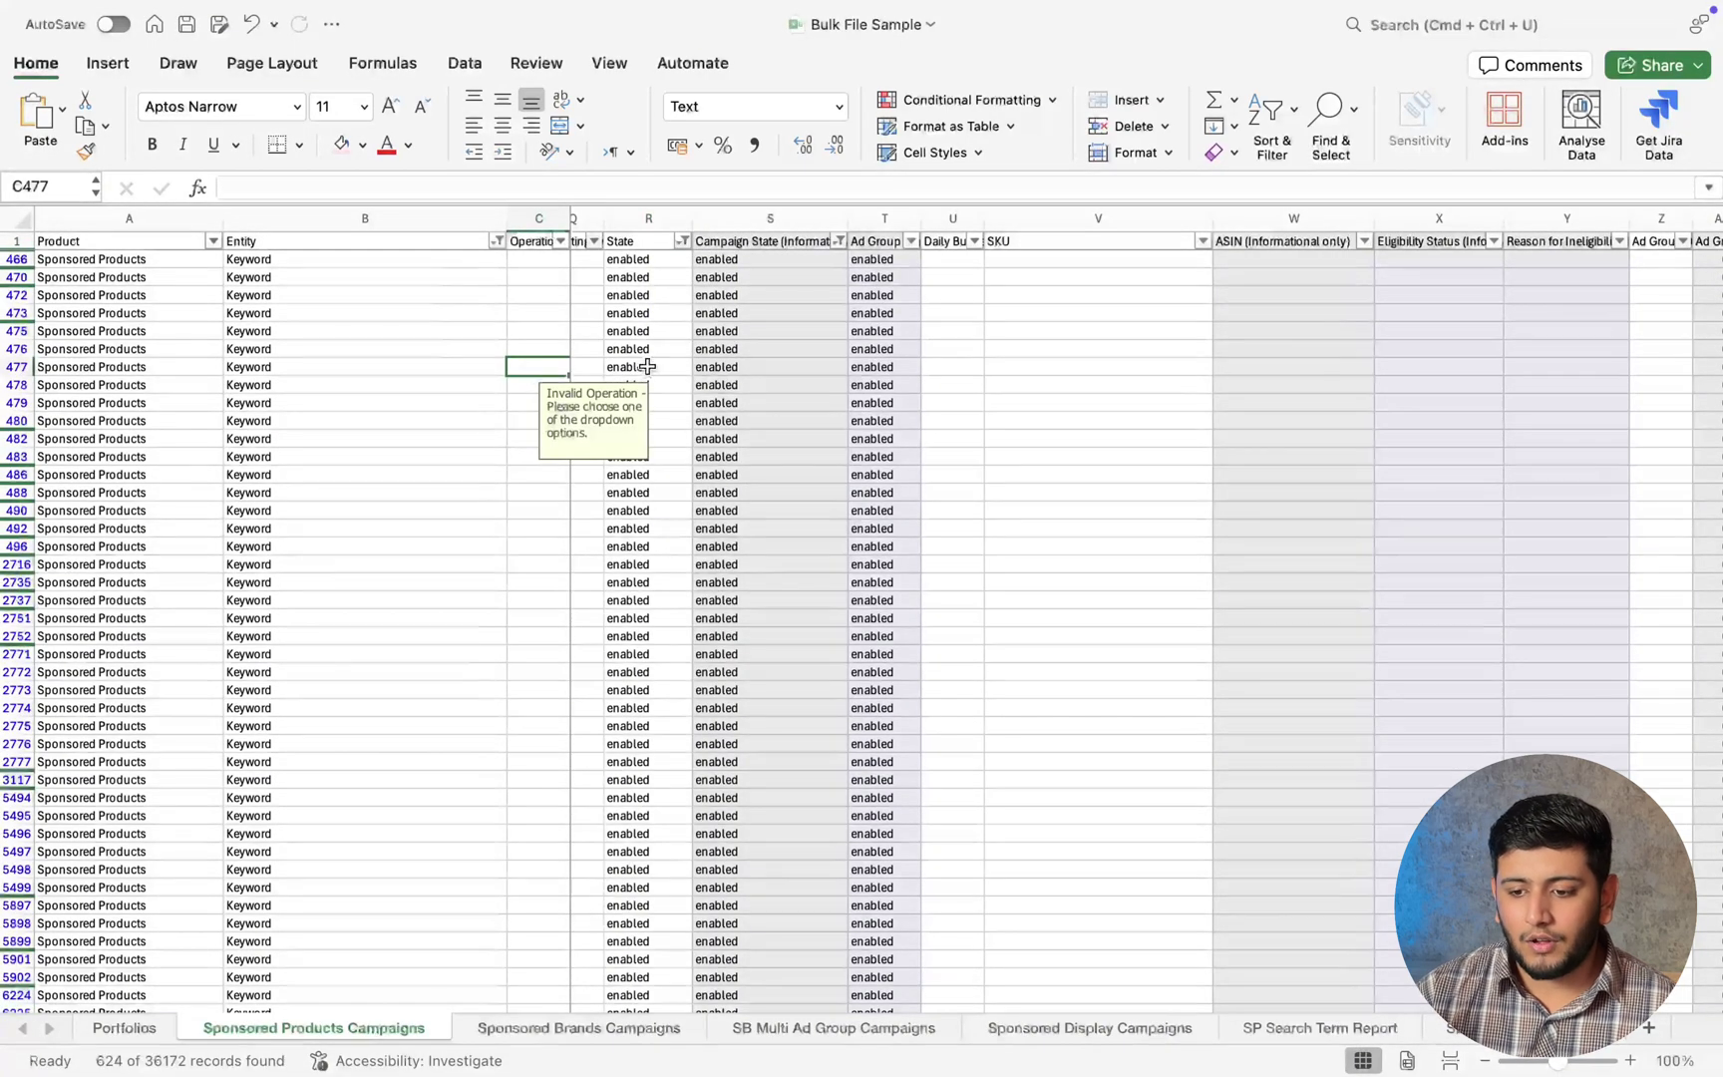
Examine the enabled keywords' metrics from Impressions to ROAS, including the Click-through Rate filter values and the ACOS column.
{"action": "scroll", "coordinate": [647, 367], "scroll_direction": "down", "scroll_amount": 20}
{"action": "scroll", "coordinate": [647, 367], "scroll_direction": "up", "scroll_amount": 20}
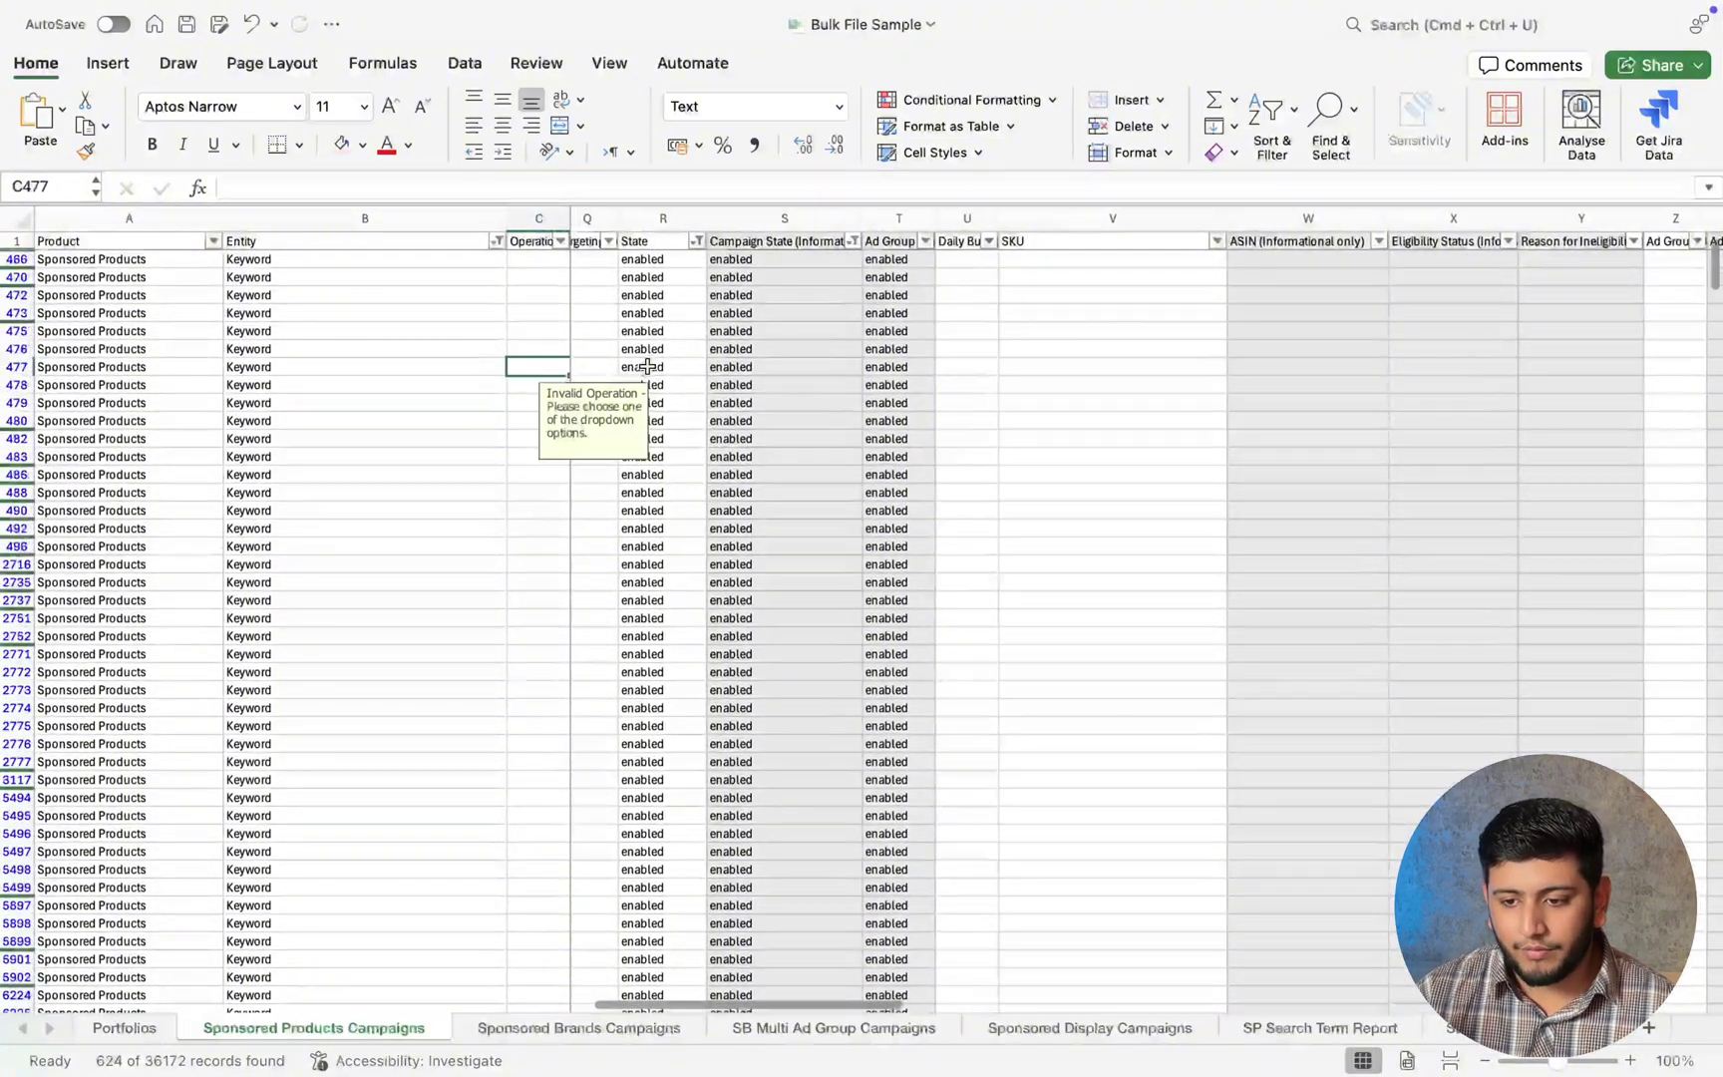
{"action": "scroll", "coordinate": [647, 367], "scroll_direction": "right", "scroll_amount": 15}
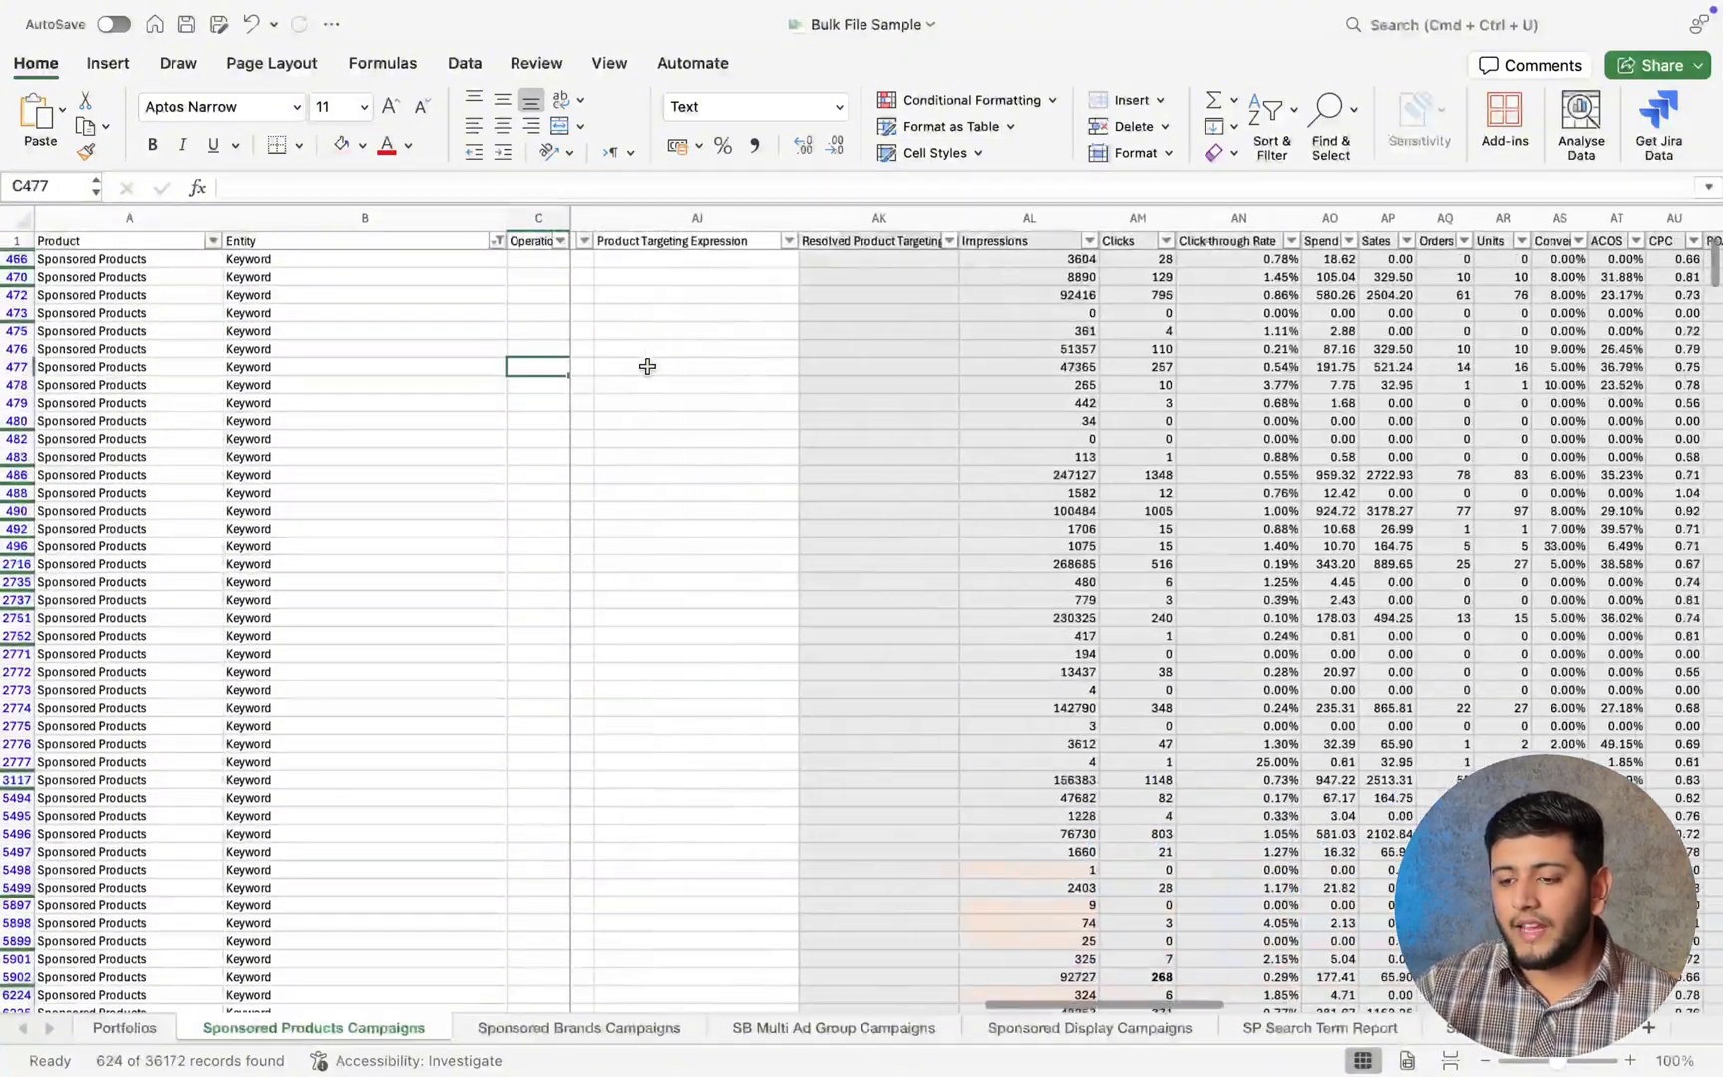
{"action": "scroll", "coordinate": [647, 367], "scroll_direction": "right", "scroll_amount": 6}
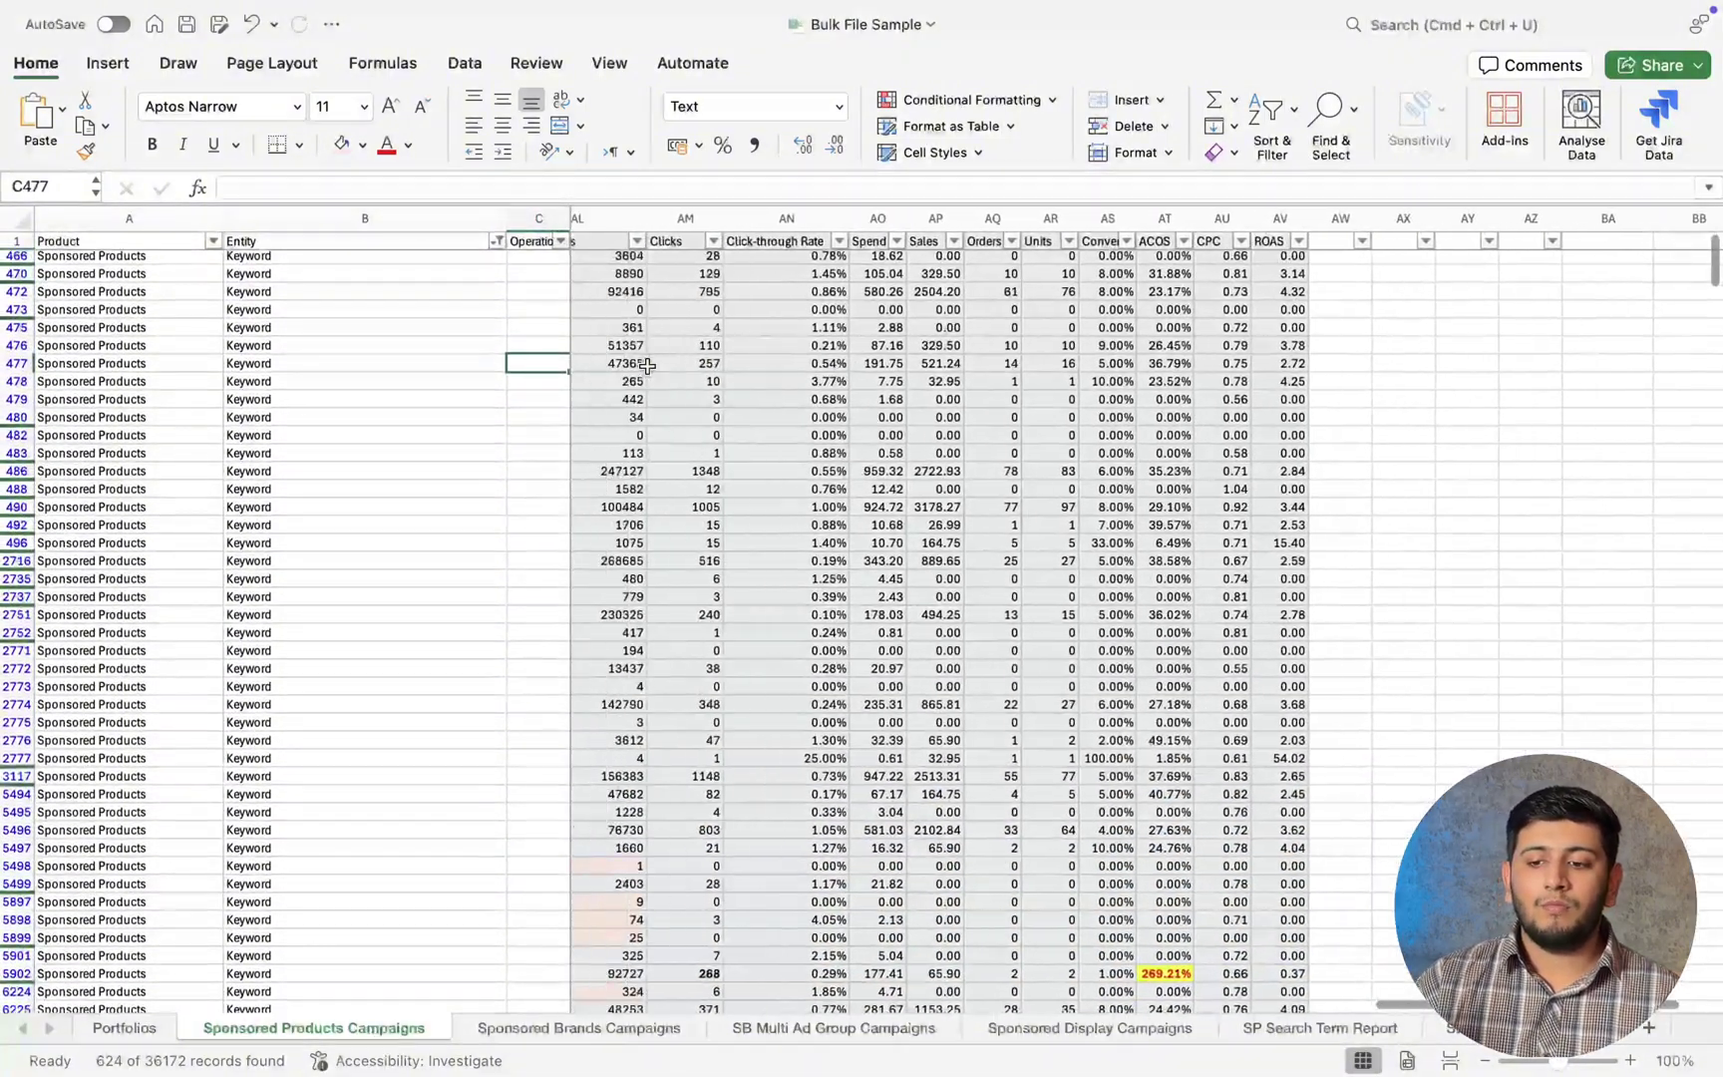
{"action": "scroll", "coordinate": [647, 367], "scroll_direction": "left", "scroll_amount": 1}
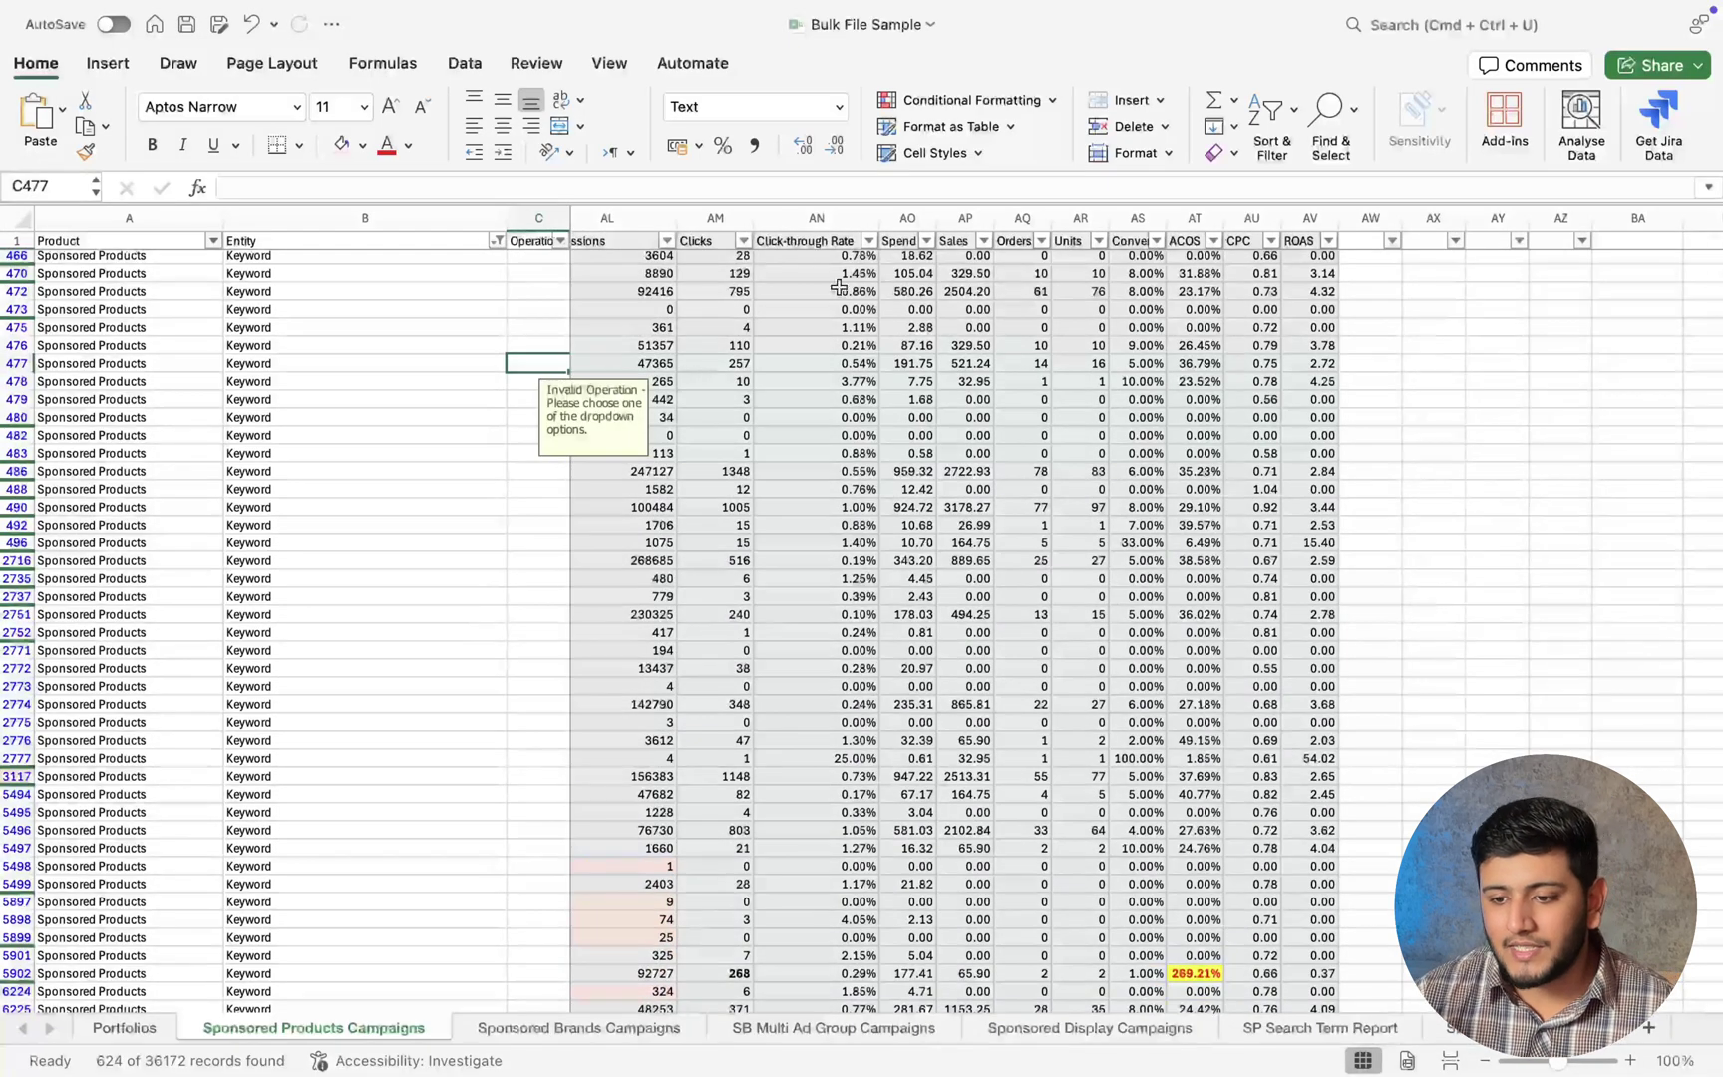
{"action": "left_click", "coordinate": [869, 242]}
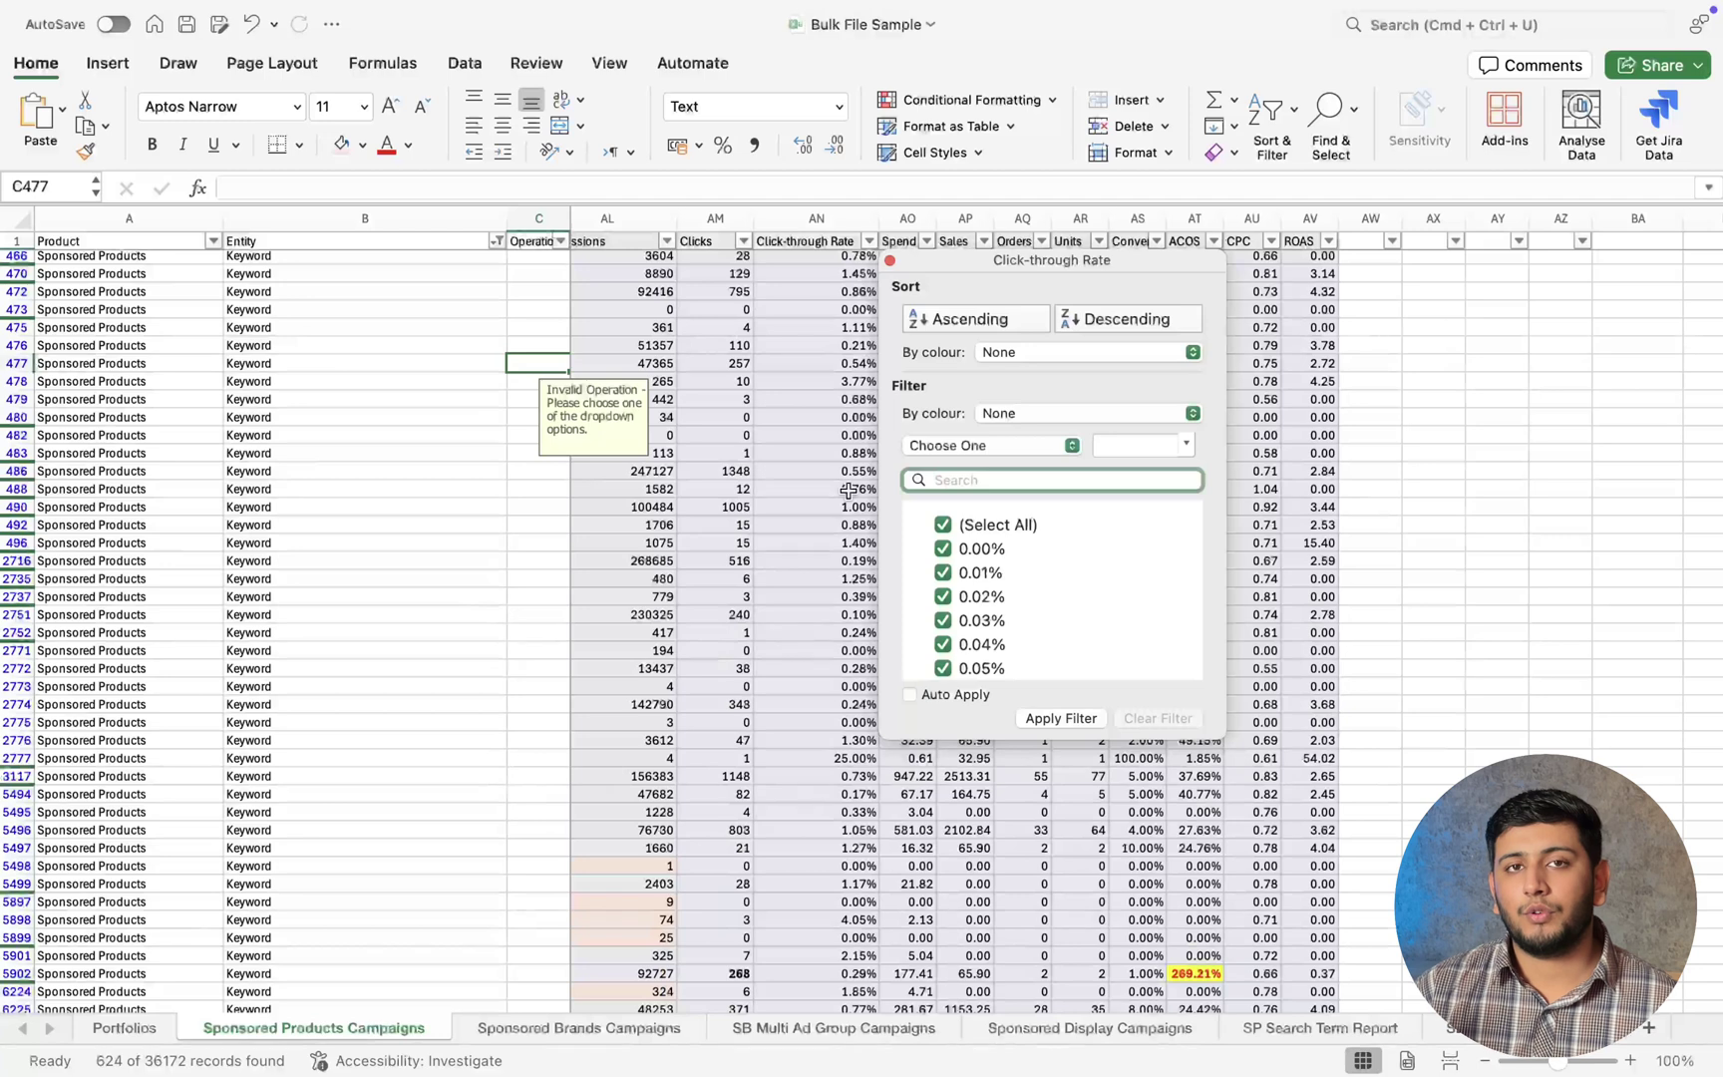
{"action": "key", "text": "Escape"}
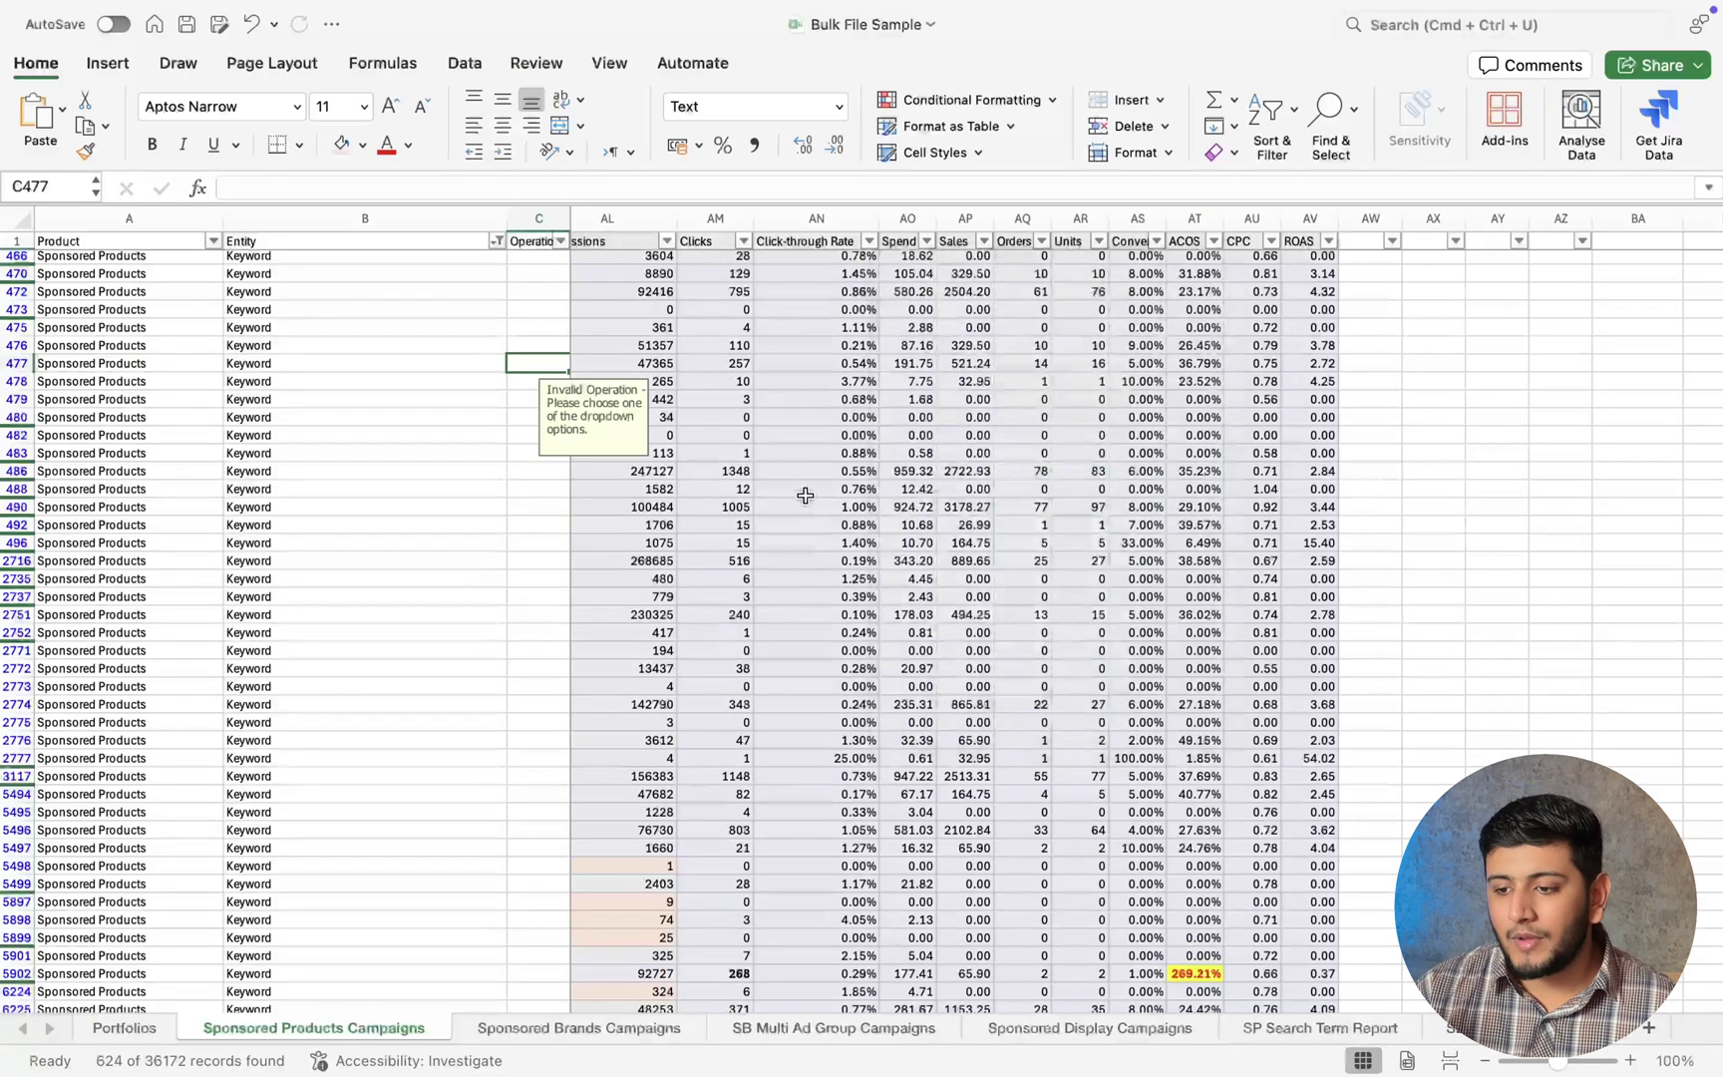
{"action": "left_click", "coordinate": [1220, 292]}
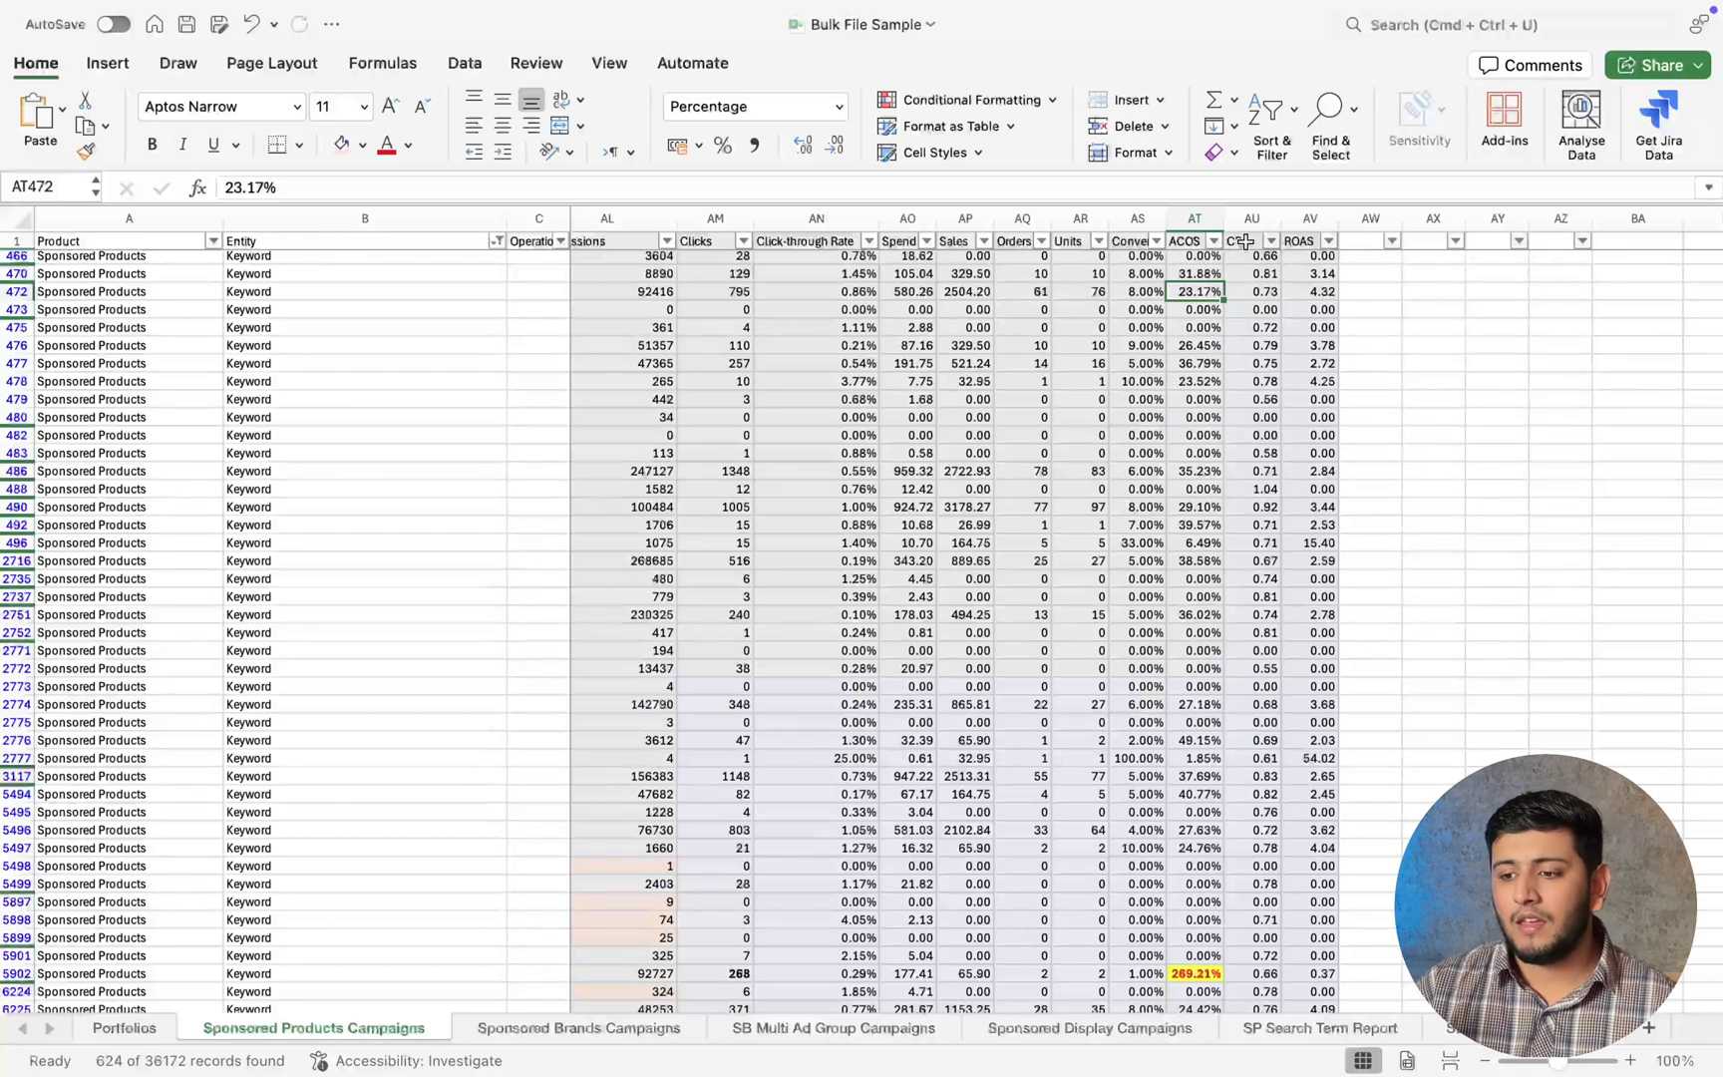
Filter the ACOS column to show only keywords with 0.00%.
{"action": "left_click", "coordinate": [1213, 241]}
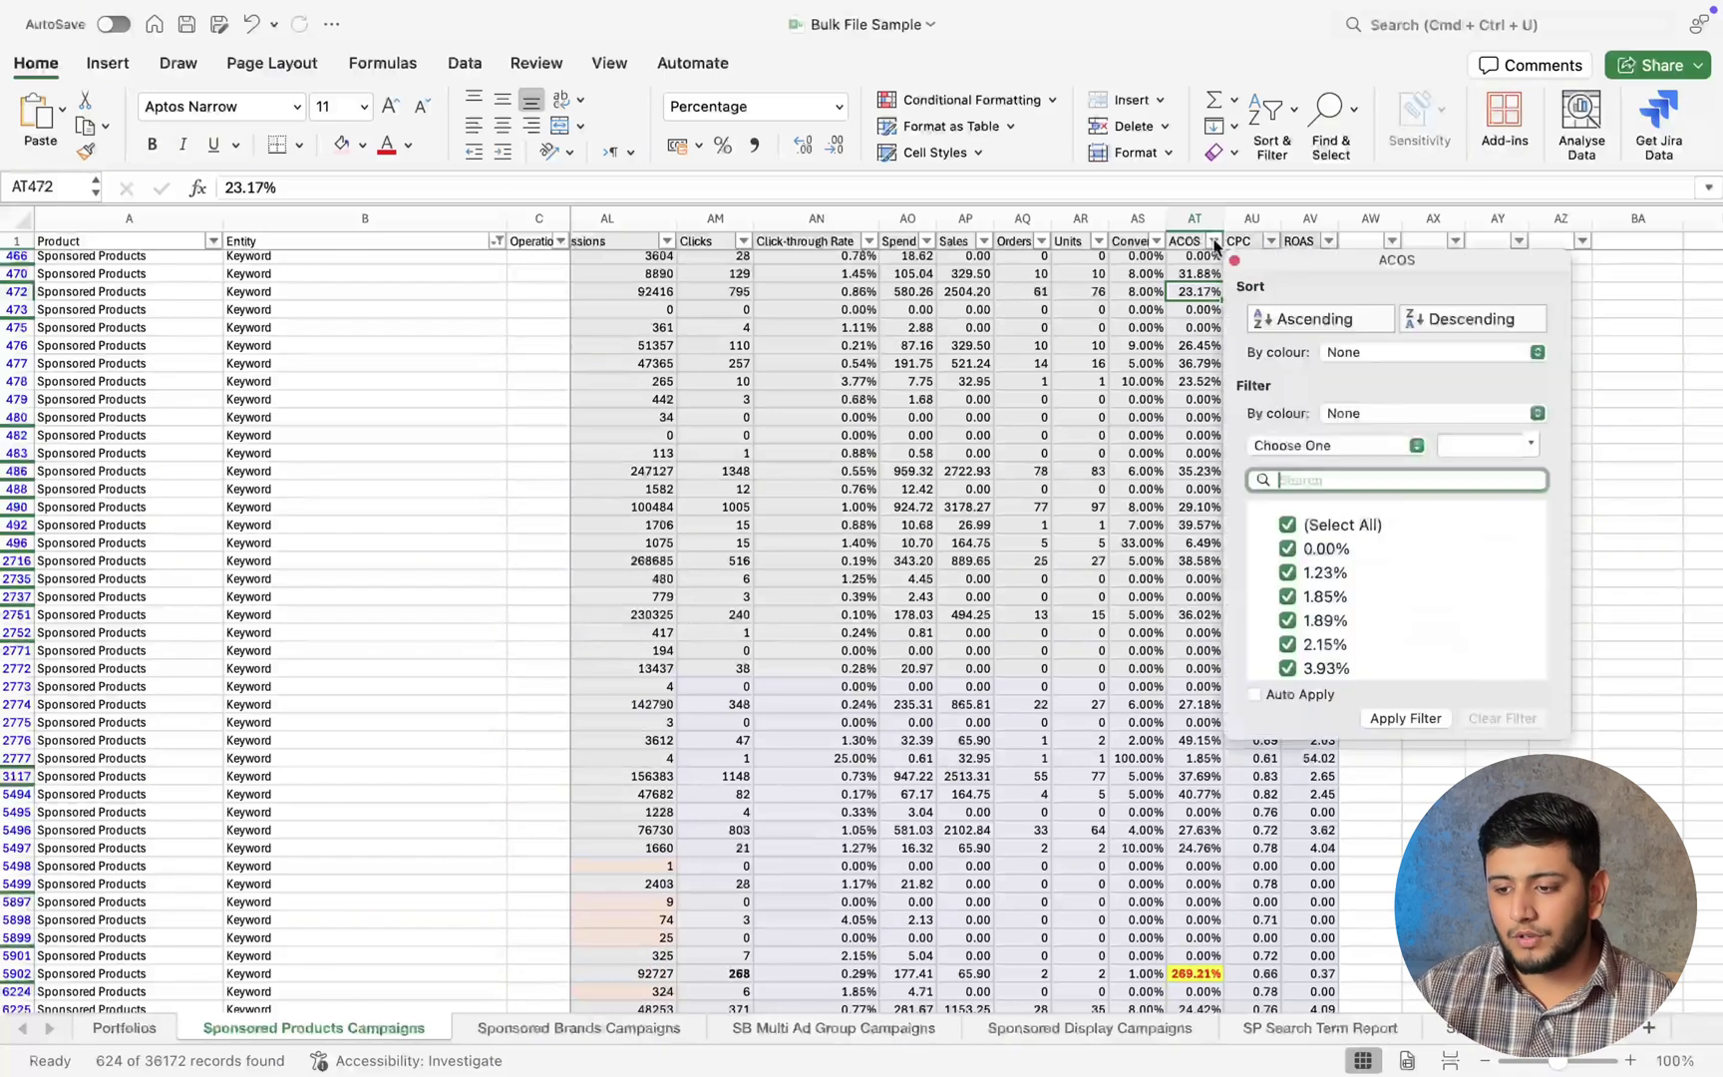
{"action": "left_click", "coordinate": [1283, 525]}
{"action": "left_click", "coordinate": [1287, 524]}
{"action": "left_click", "coordinate": [1288, 548]}
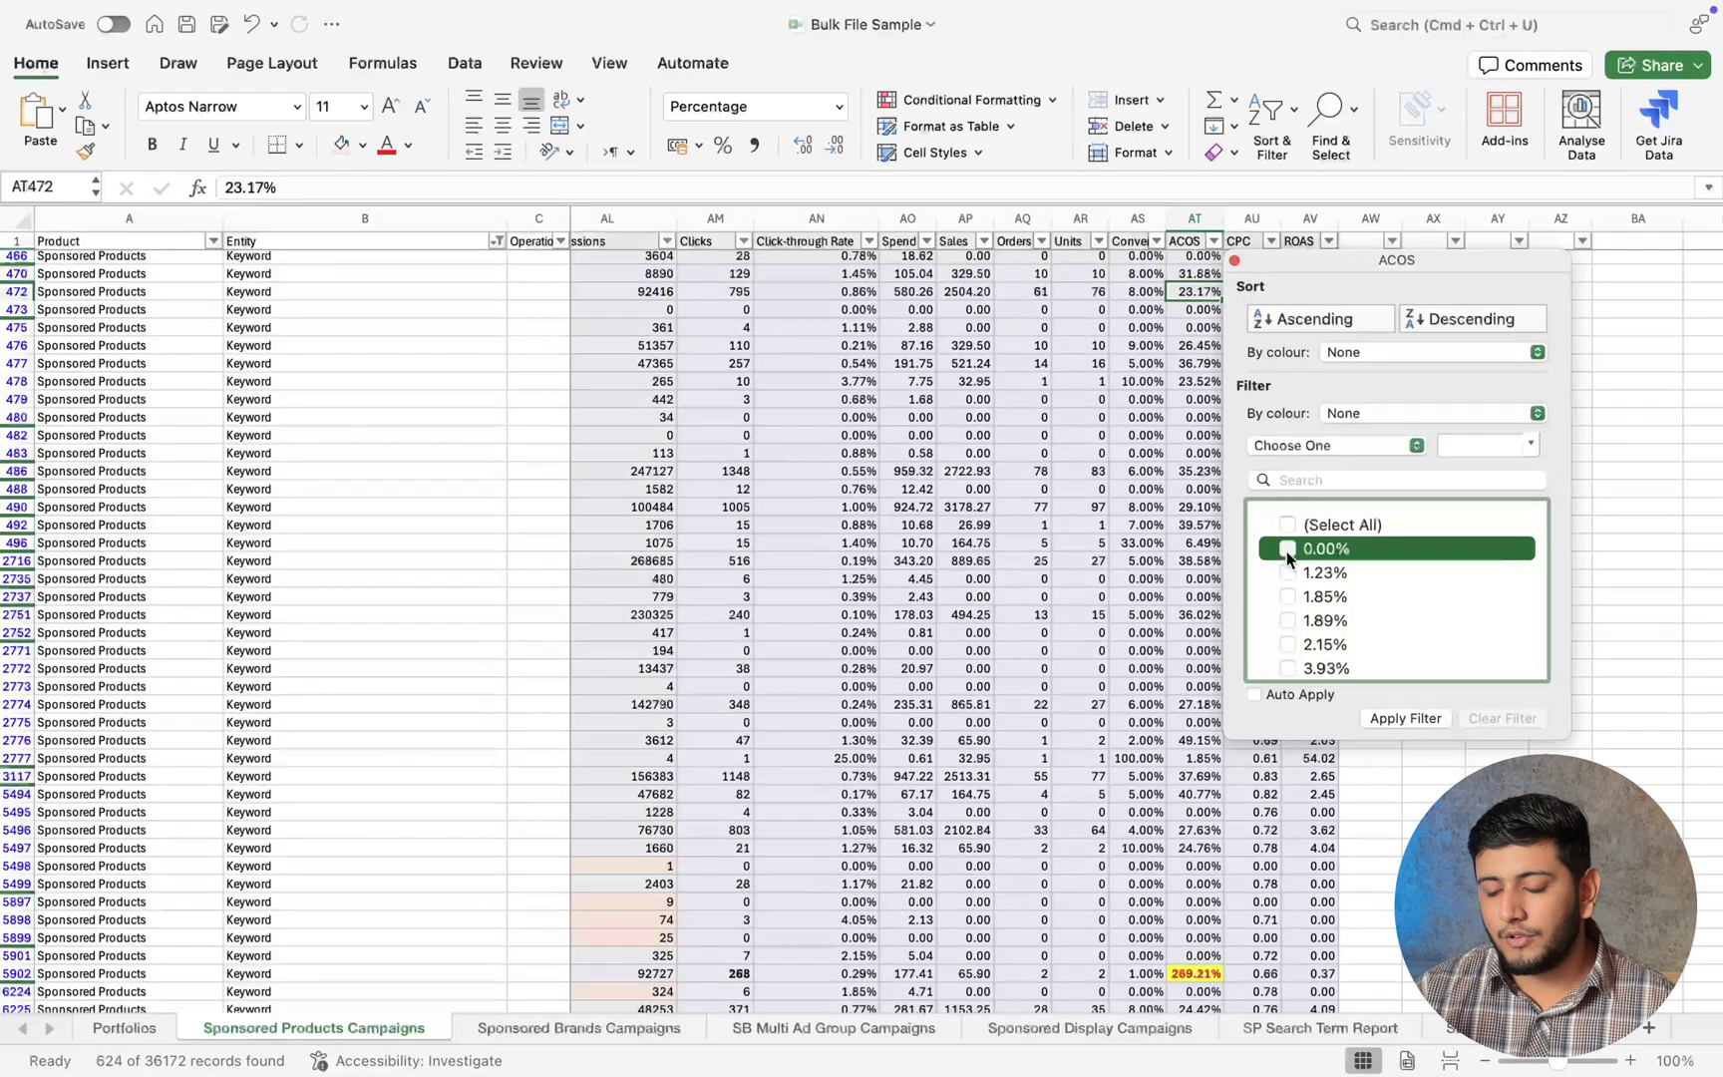
{"action": "left_click", "coordinate": [1383, 716]}
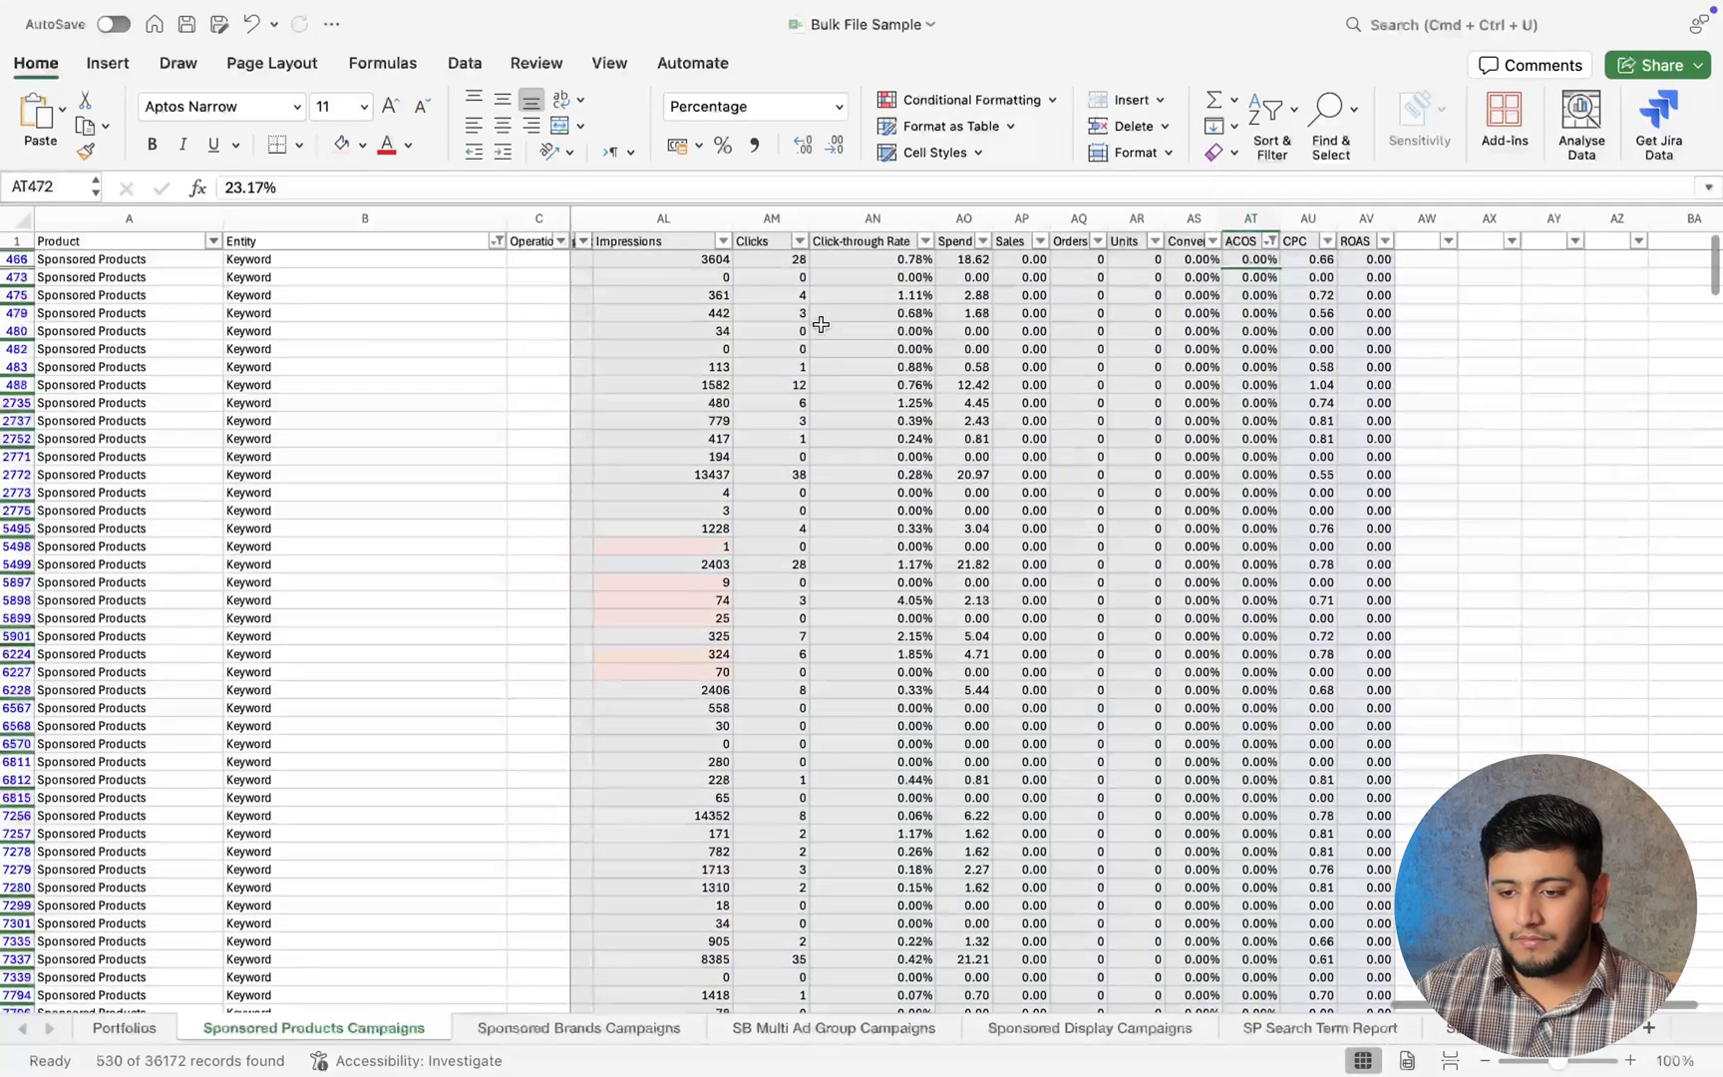
Compare the Clicks values of the zero-ACOS keywords with their Orders and ACOS.
{"action": "left_click_drag", "start_coordinate": [792, 260], "coordinate": [793, 654]}
{"action": "left_click", "coordinate": [1082, 295]}
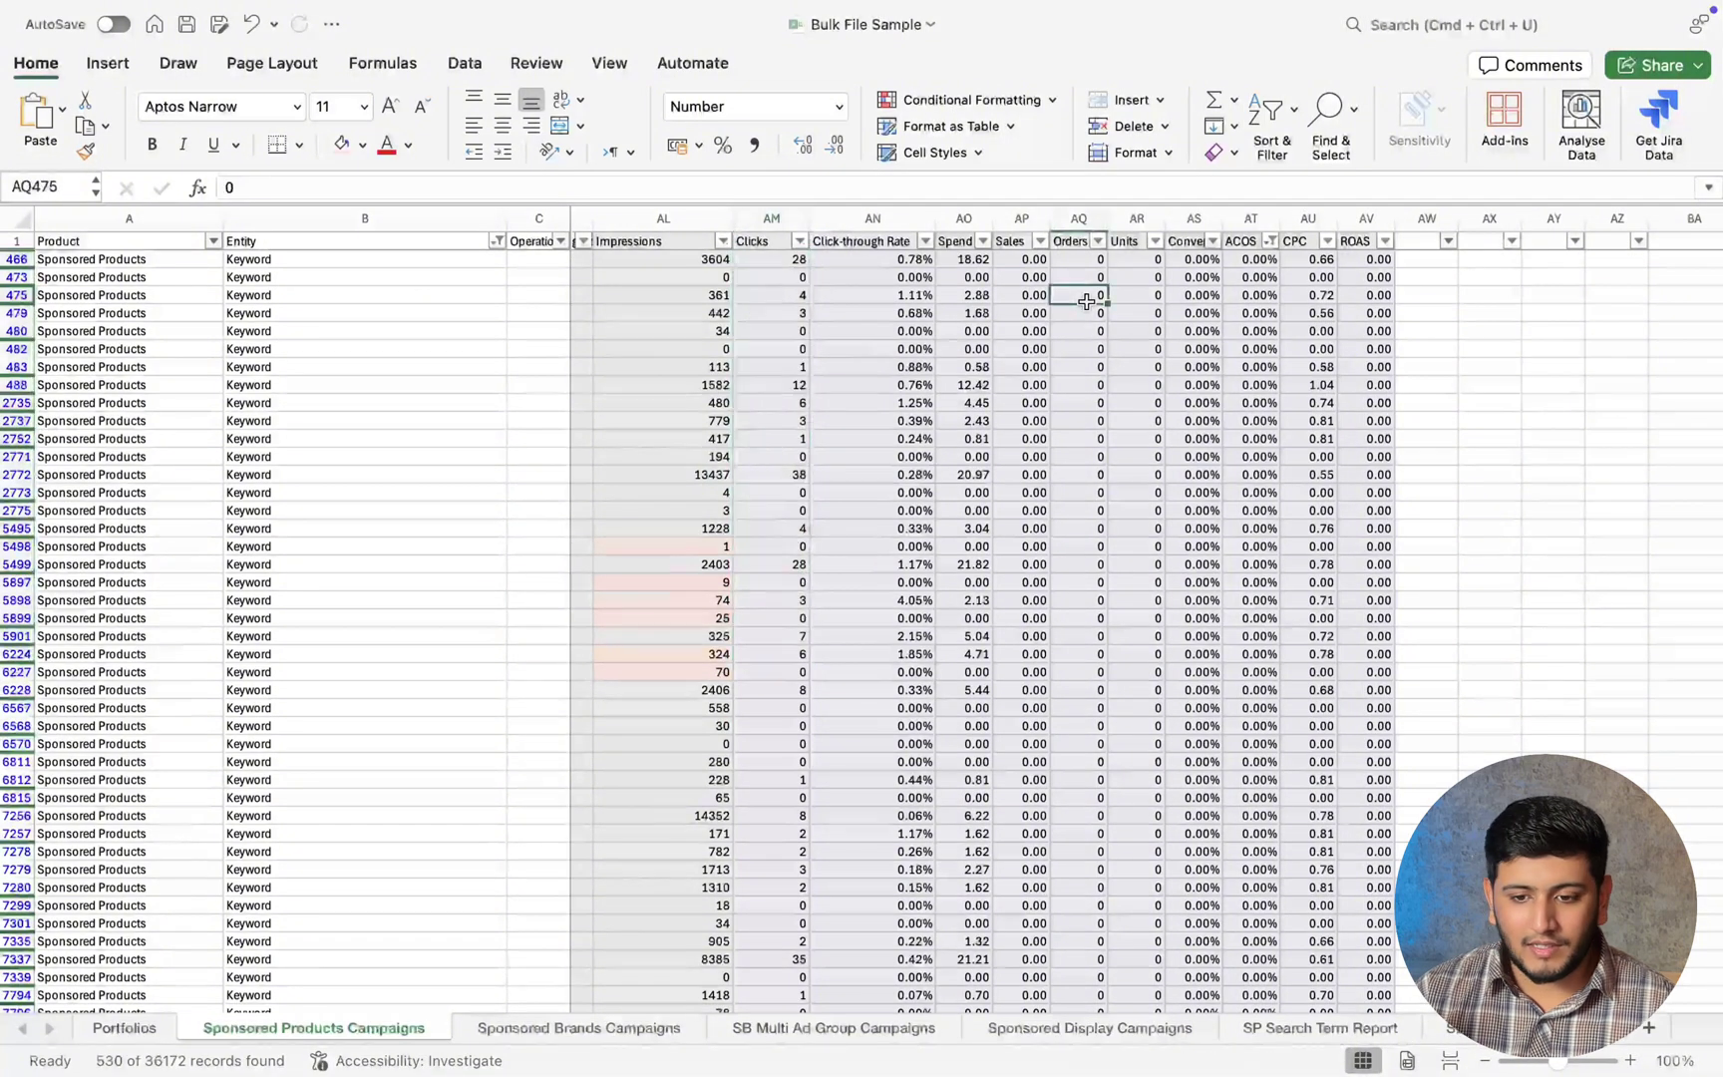
{"action": "left_click_drag", "start_coordinate": [805, 257], "coordinate": [794, 802]}
{"action": "left_click", "coordinate": [1251, 385]}
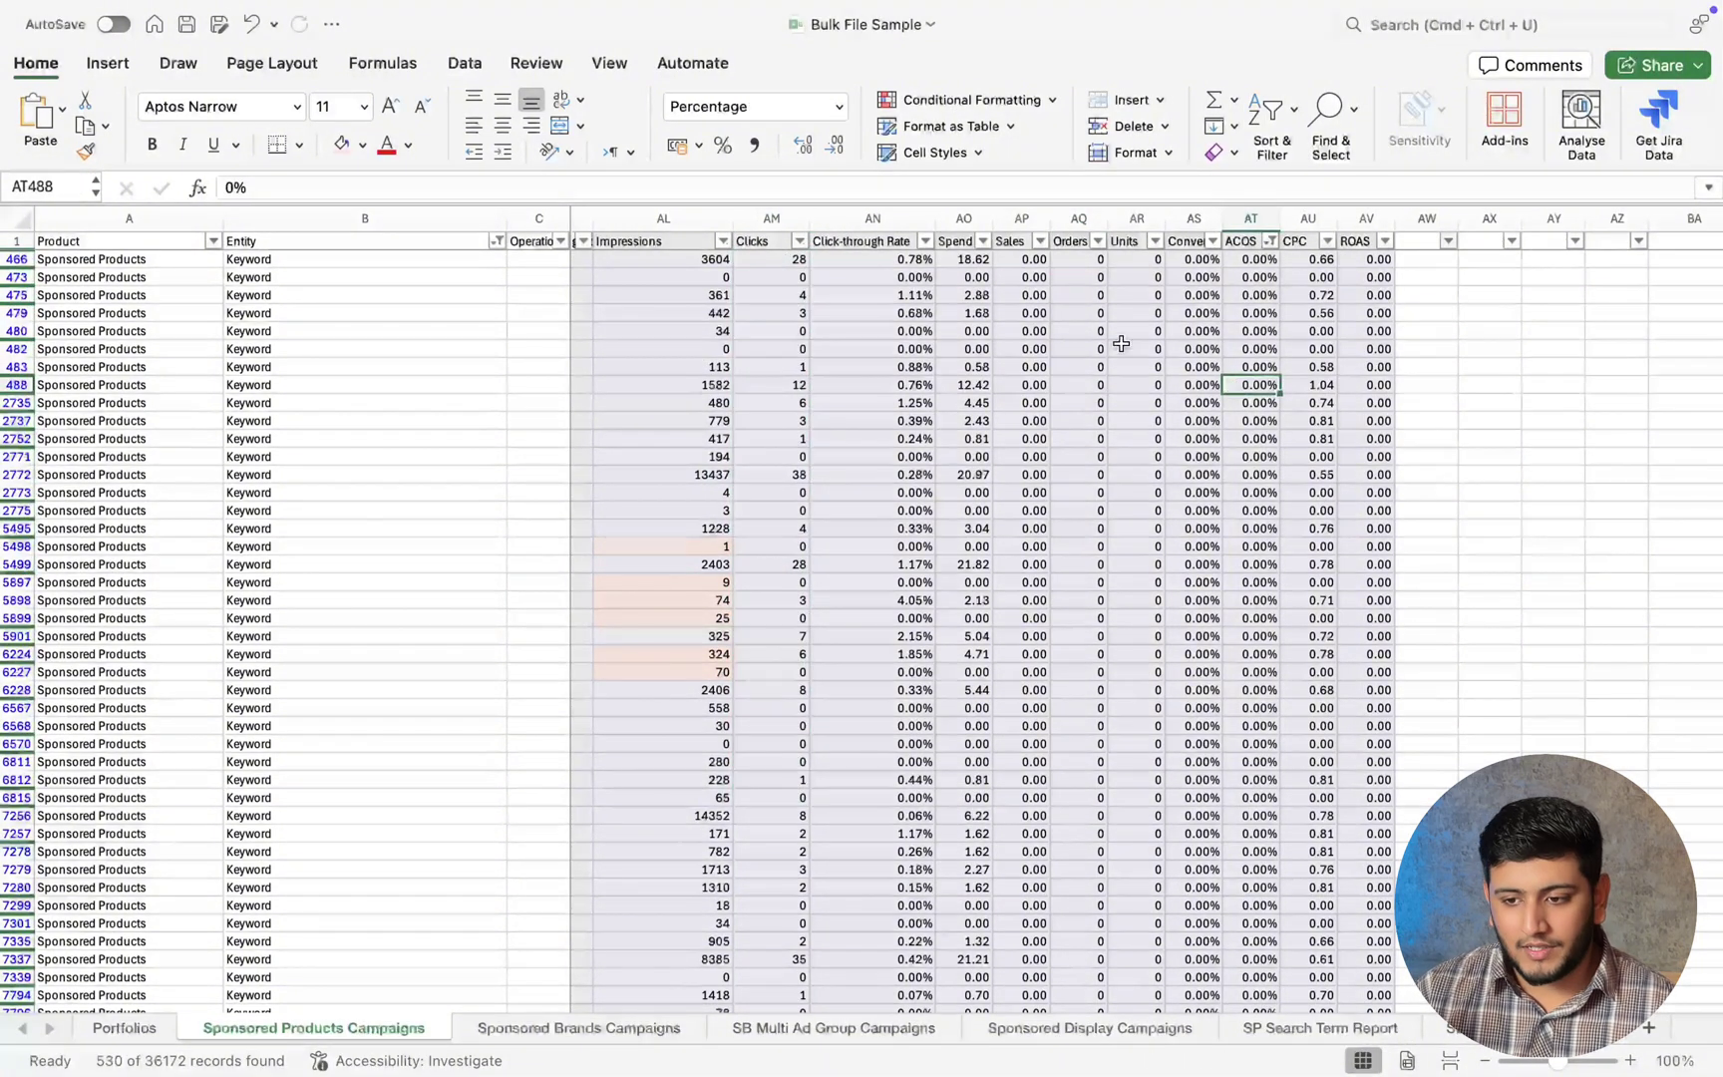
Filter the Clicks column to show only keywords with values greater than 15.
{"action": "left_click", "coordinate": [799, 242]}
{"action": "left_click", "coordinate": [912, 446]}
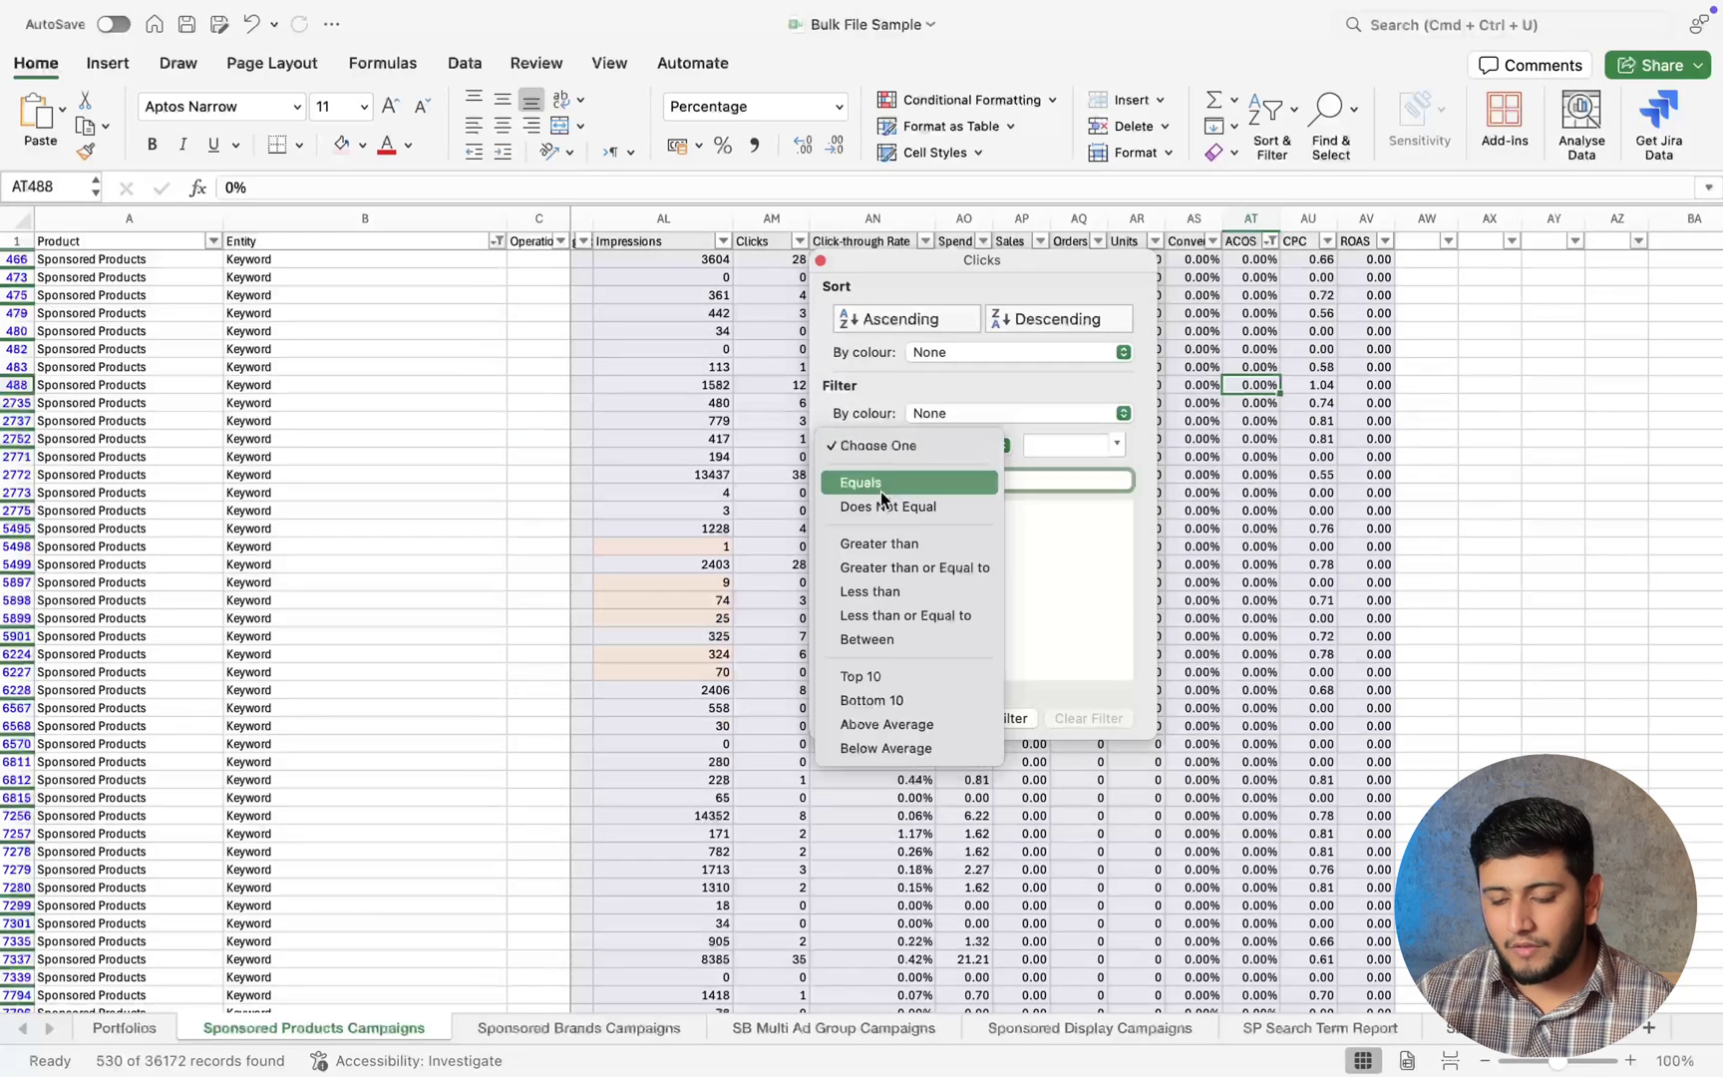
{"action": "left_click", "coordinate": [880, 547]}
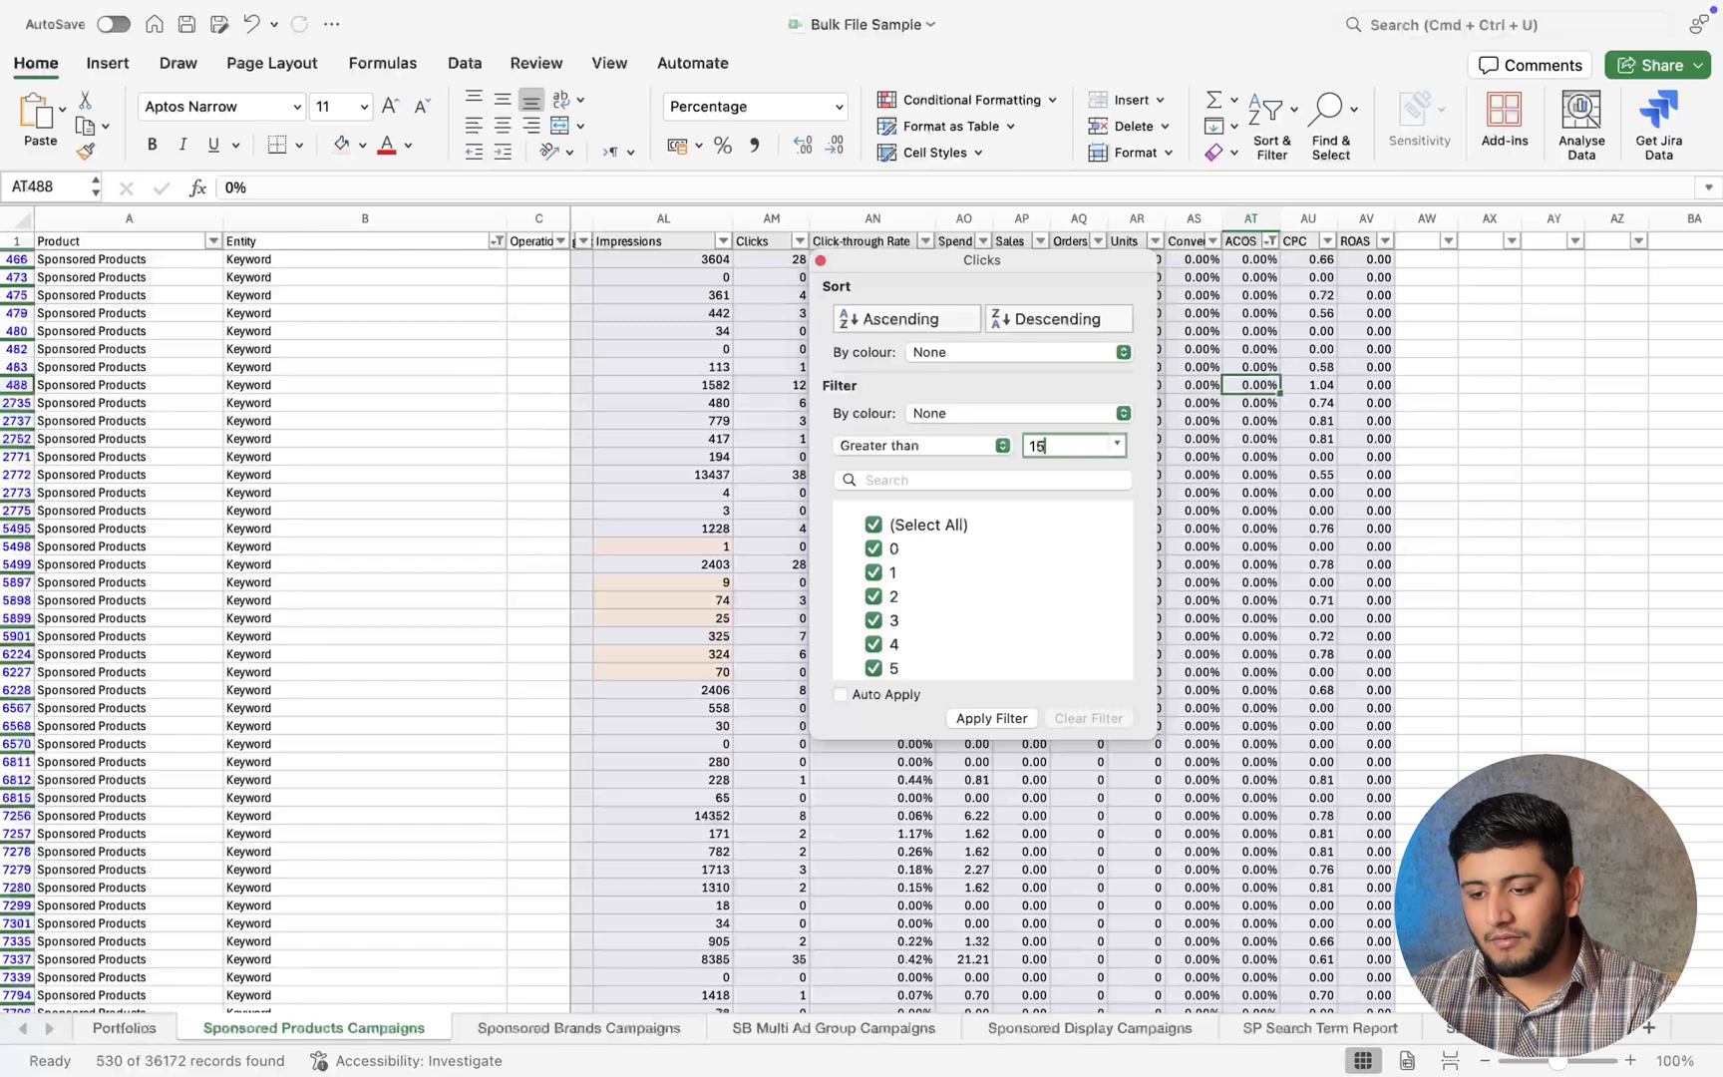
{"action": "key", "text": "Return"}
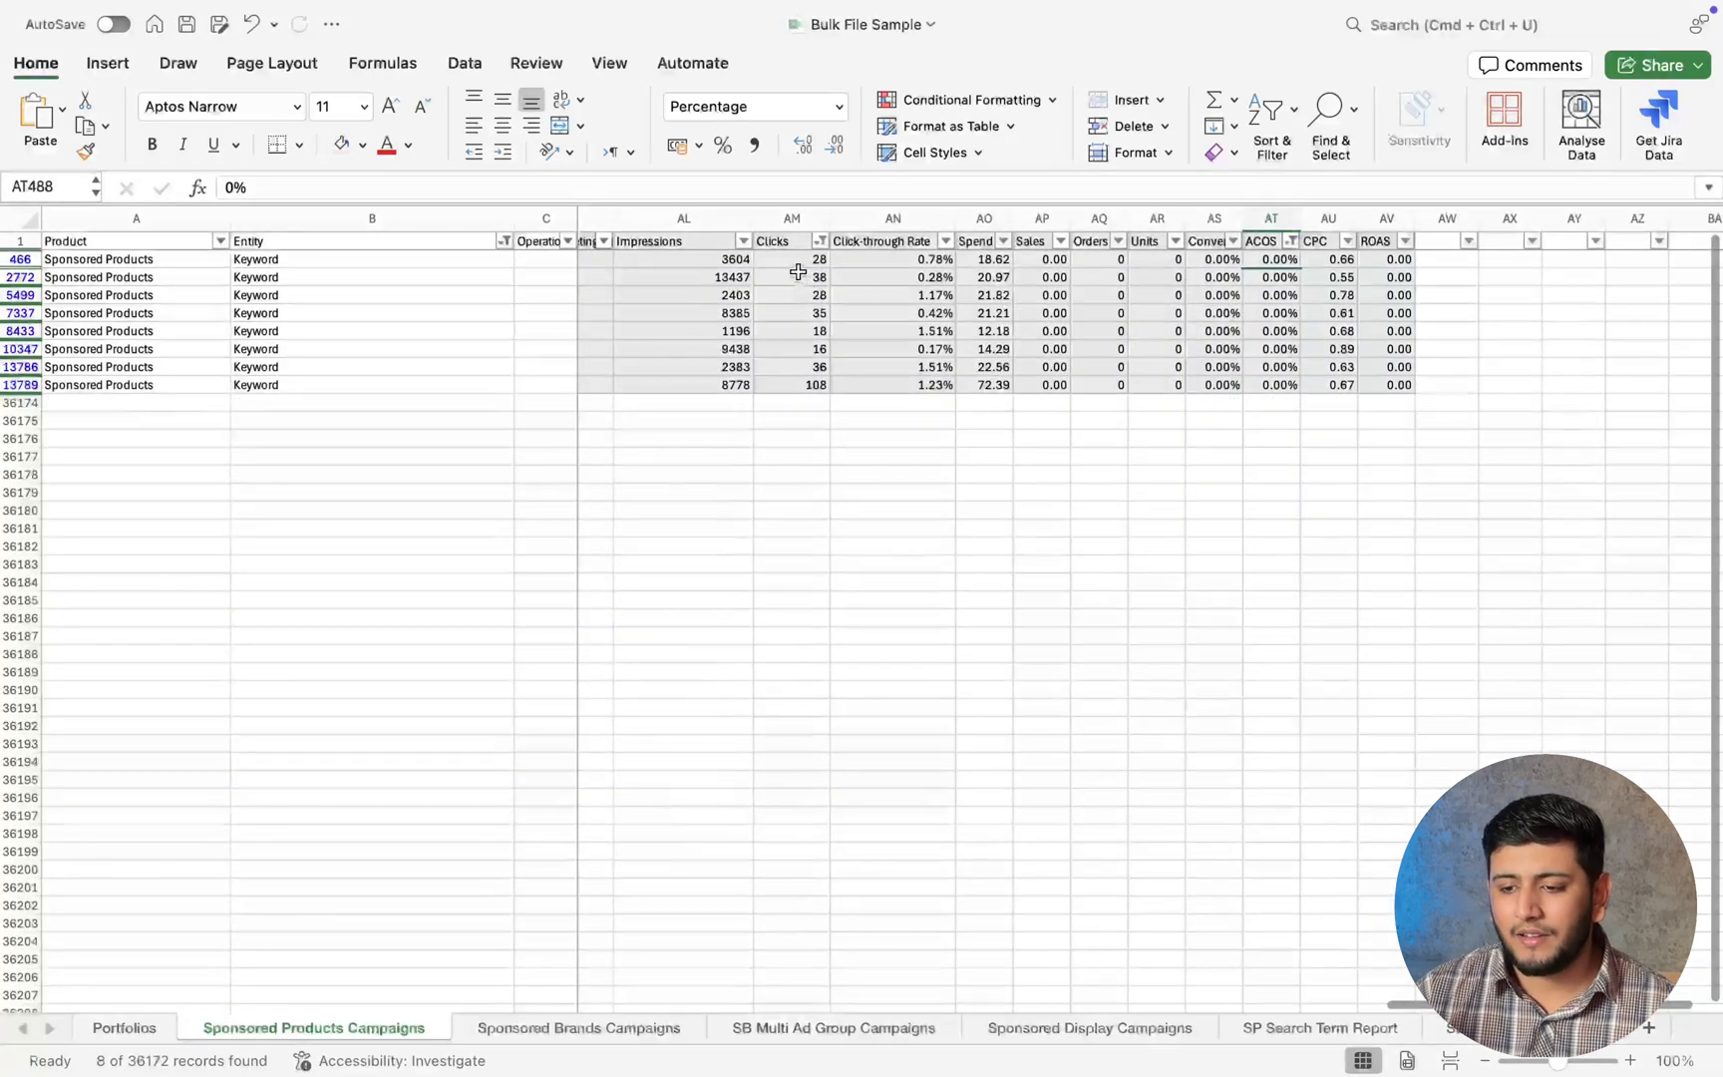
Examine the Clicks and Spend values of the zero-ACOS keywords with more than 15 clicks.
{"action": "left_click_drag", "start_coordinate": [797, 271], "coordinate": [806, 387]}
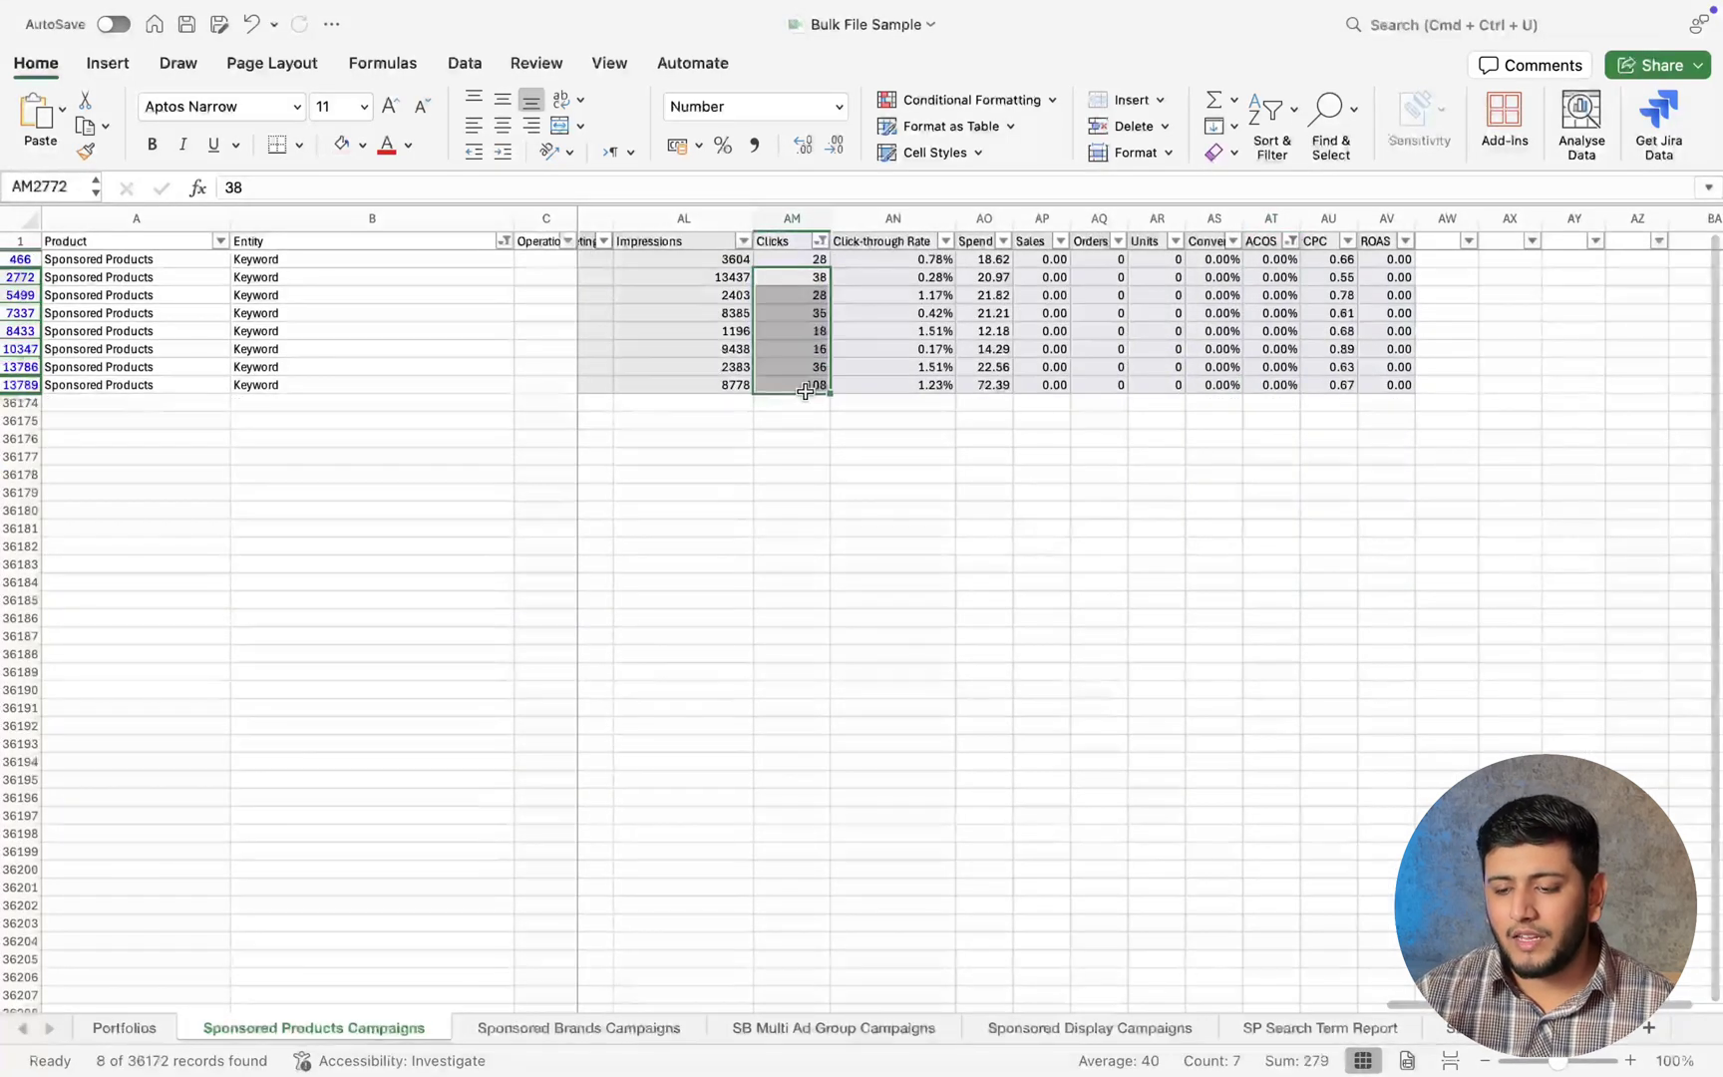
{"action": "left_click", "coordinate": [784, 260]}
{"action": "left_click_drag", "start_coordinate": [977, 267], "coordinate": [977, 394]}
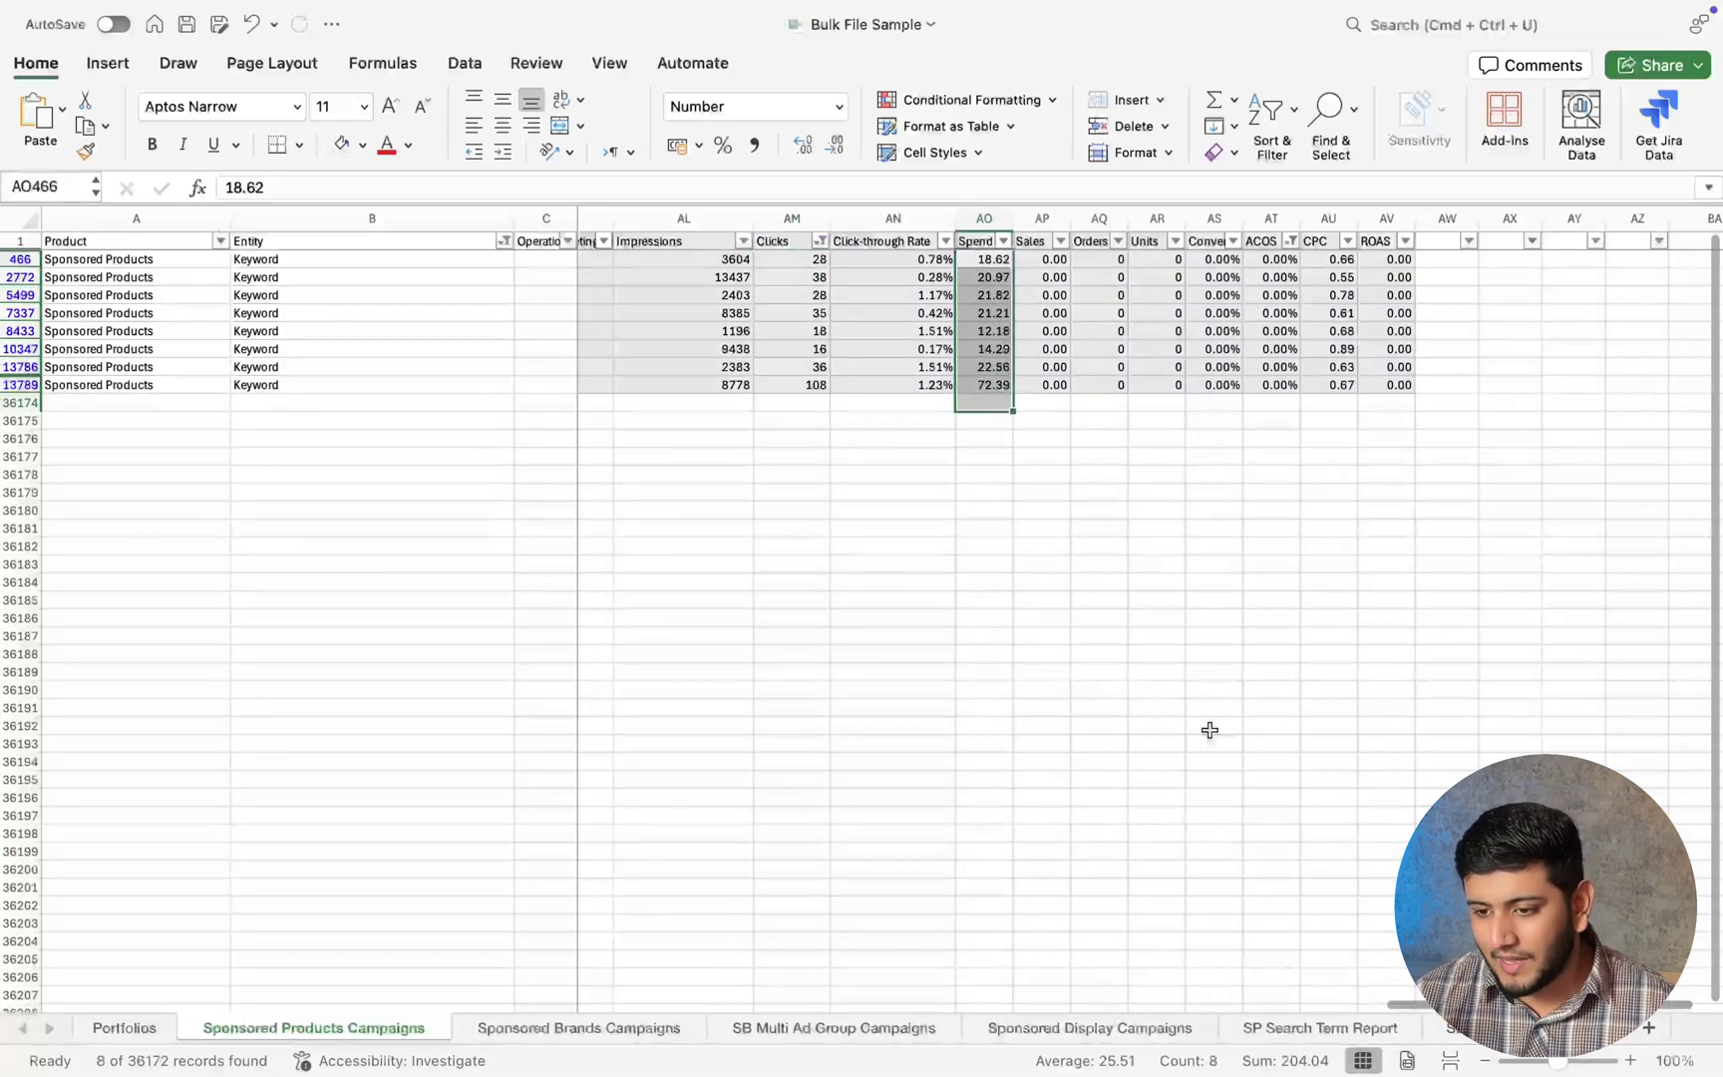
{"action": "left_click_drag", "start_coordinate": [983, 261], "coordinate": [981, 382]}
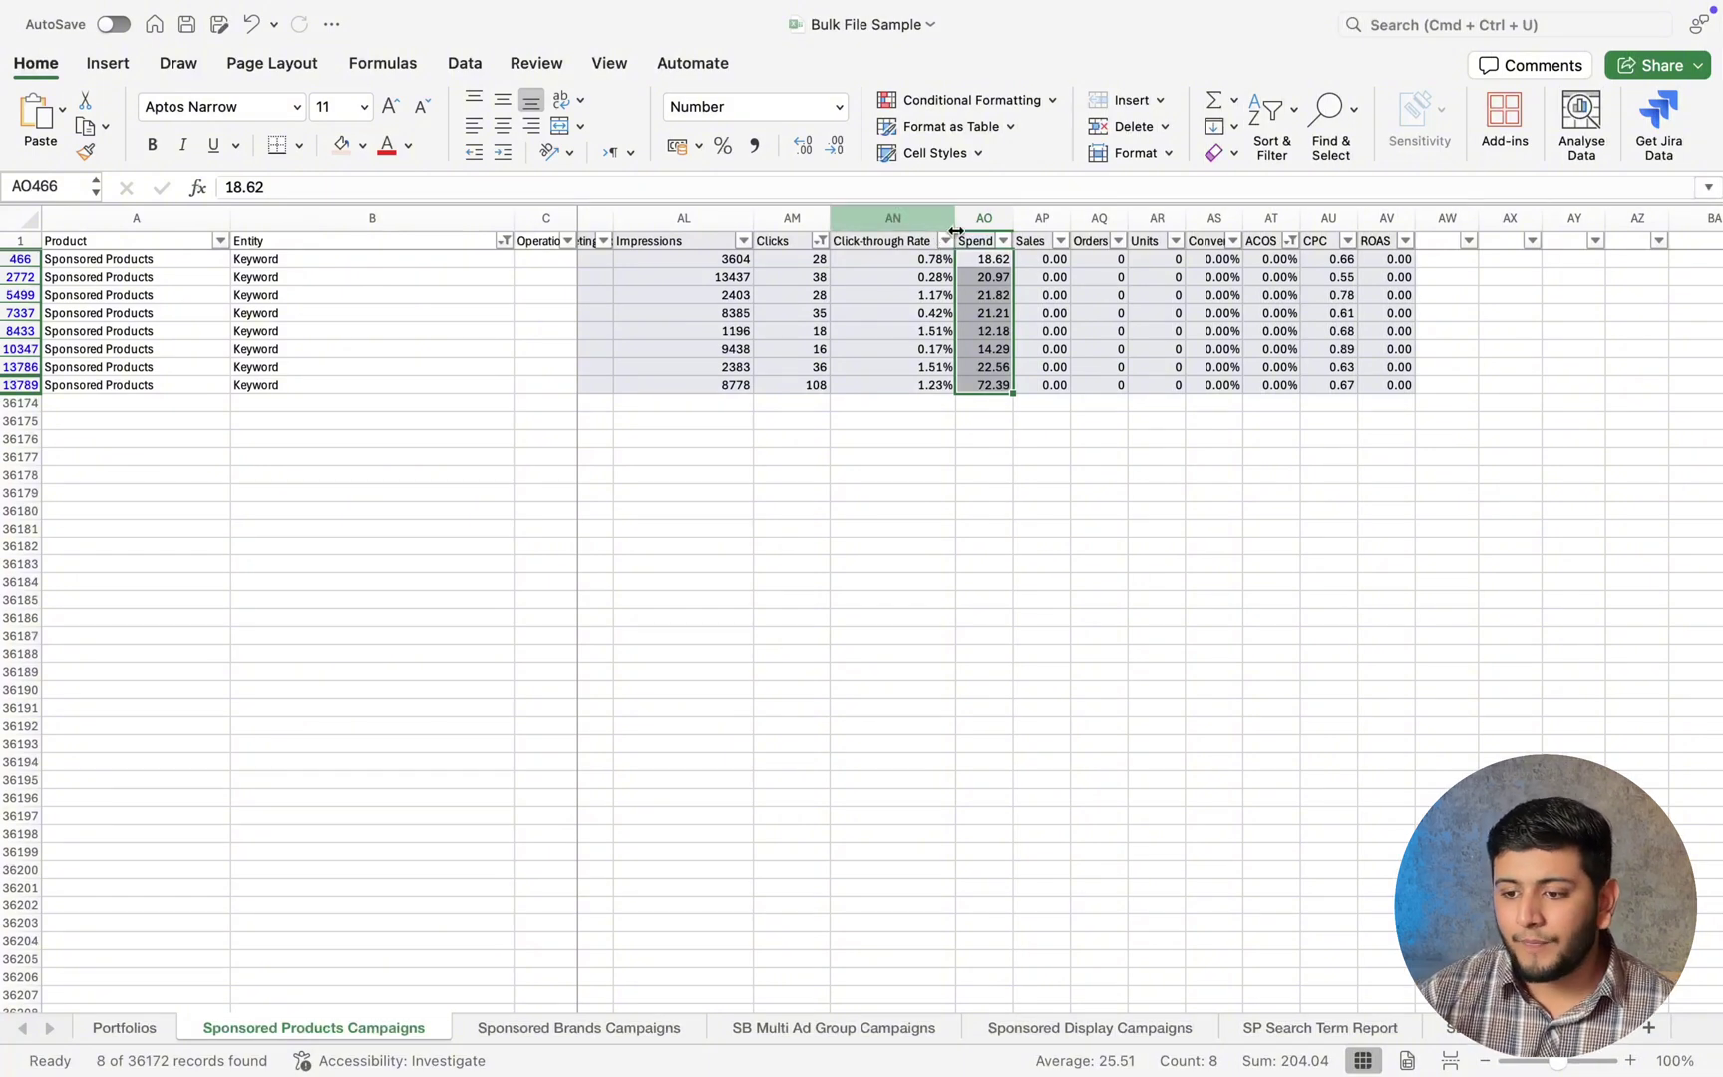
Highlight the Spend cells of all the filtered zero-ACOS keywords with a light orange fill.
{"action": "left_click", "coordinate": [1057, 279]}
{"action": "left_click_drag", "start_coordinate": [987, 261], "coordinate": [974, 387]}
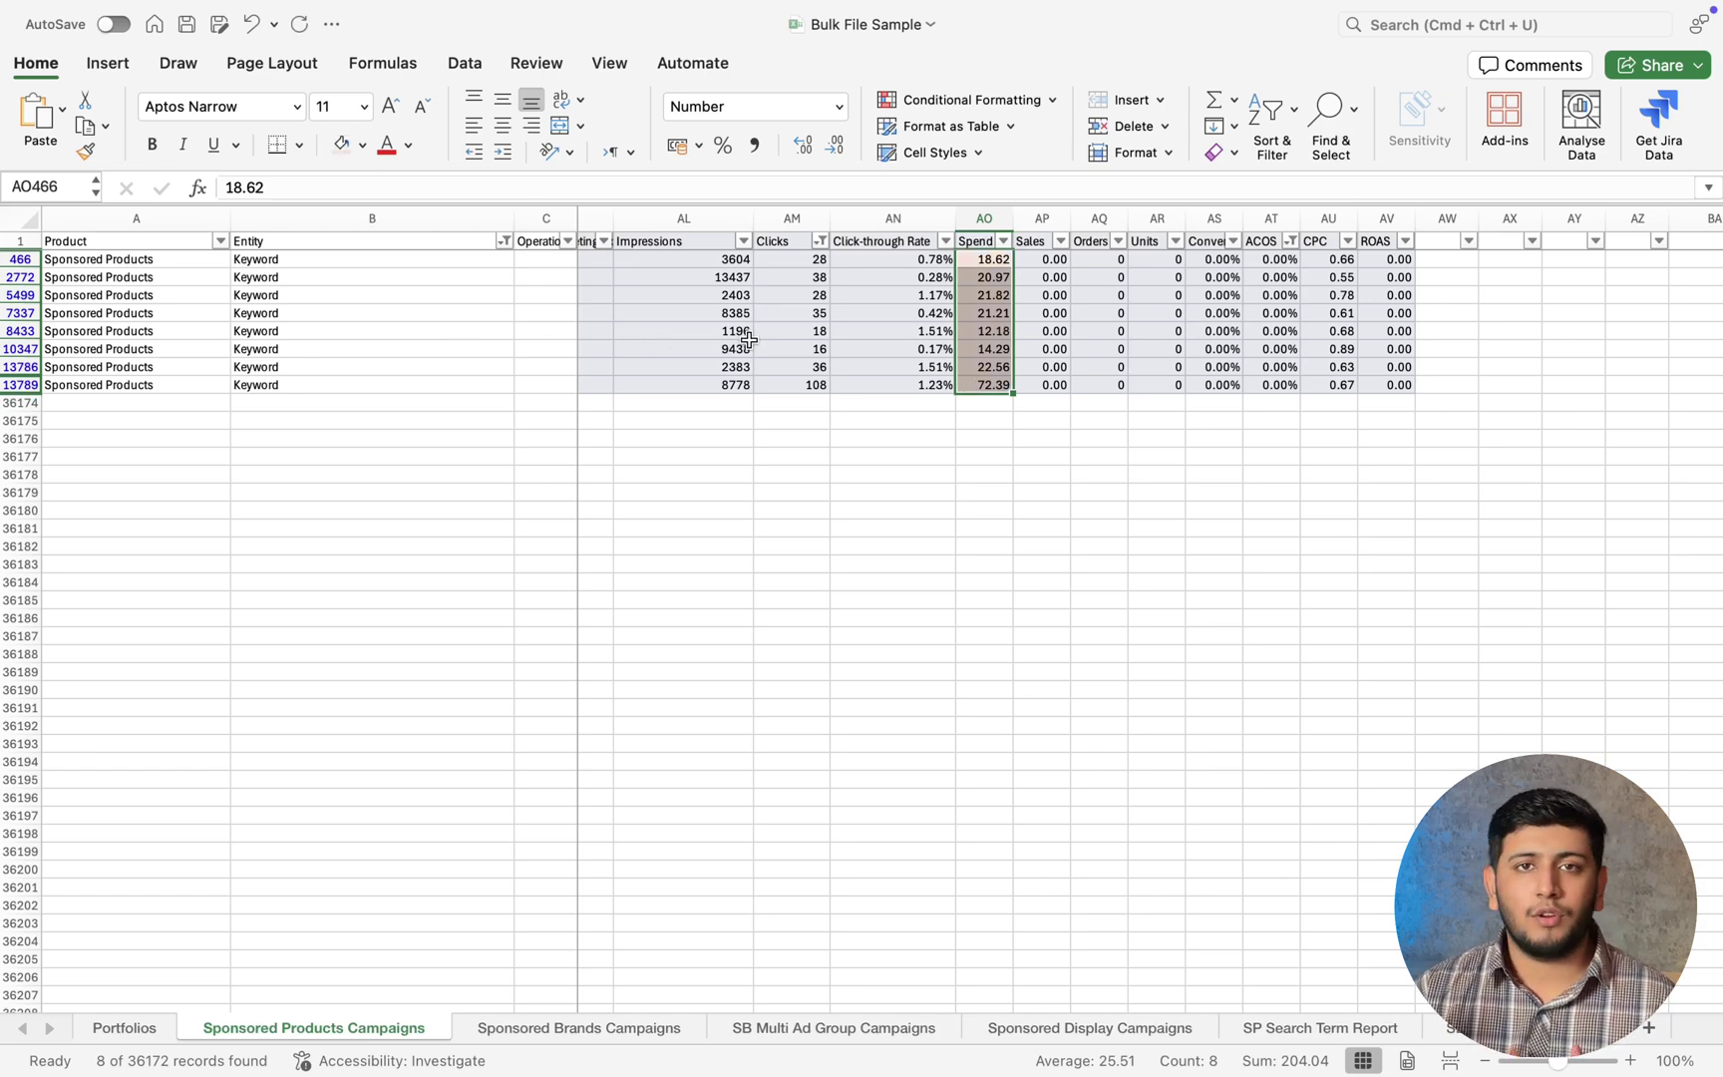
{"action": "scroll", "coordinate": [983, 308], "scroll_direction": "left", "scroll_amount": 6}
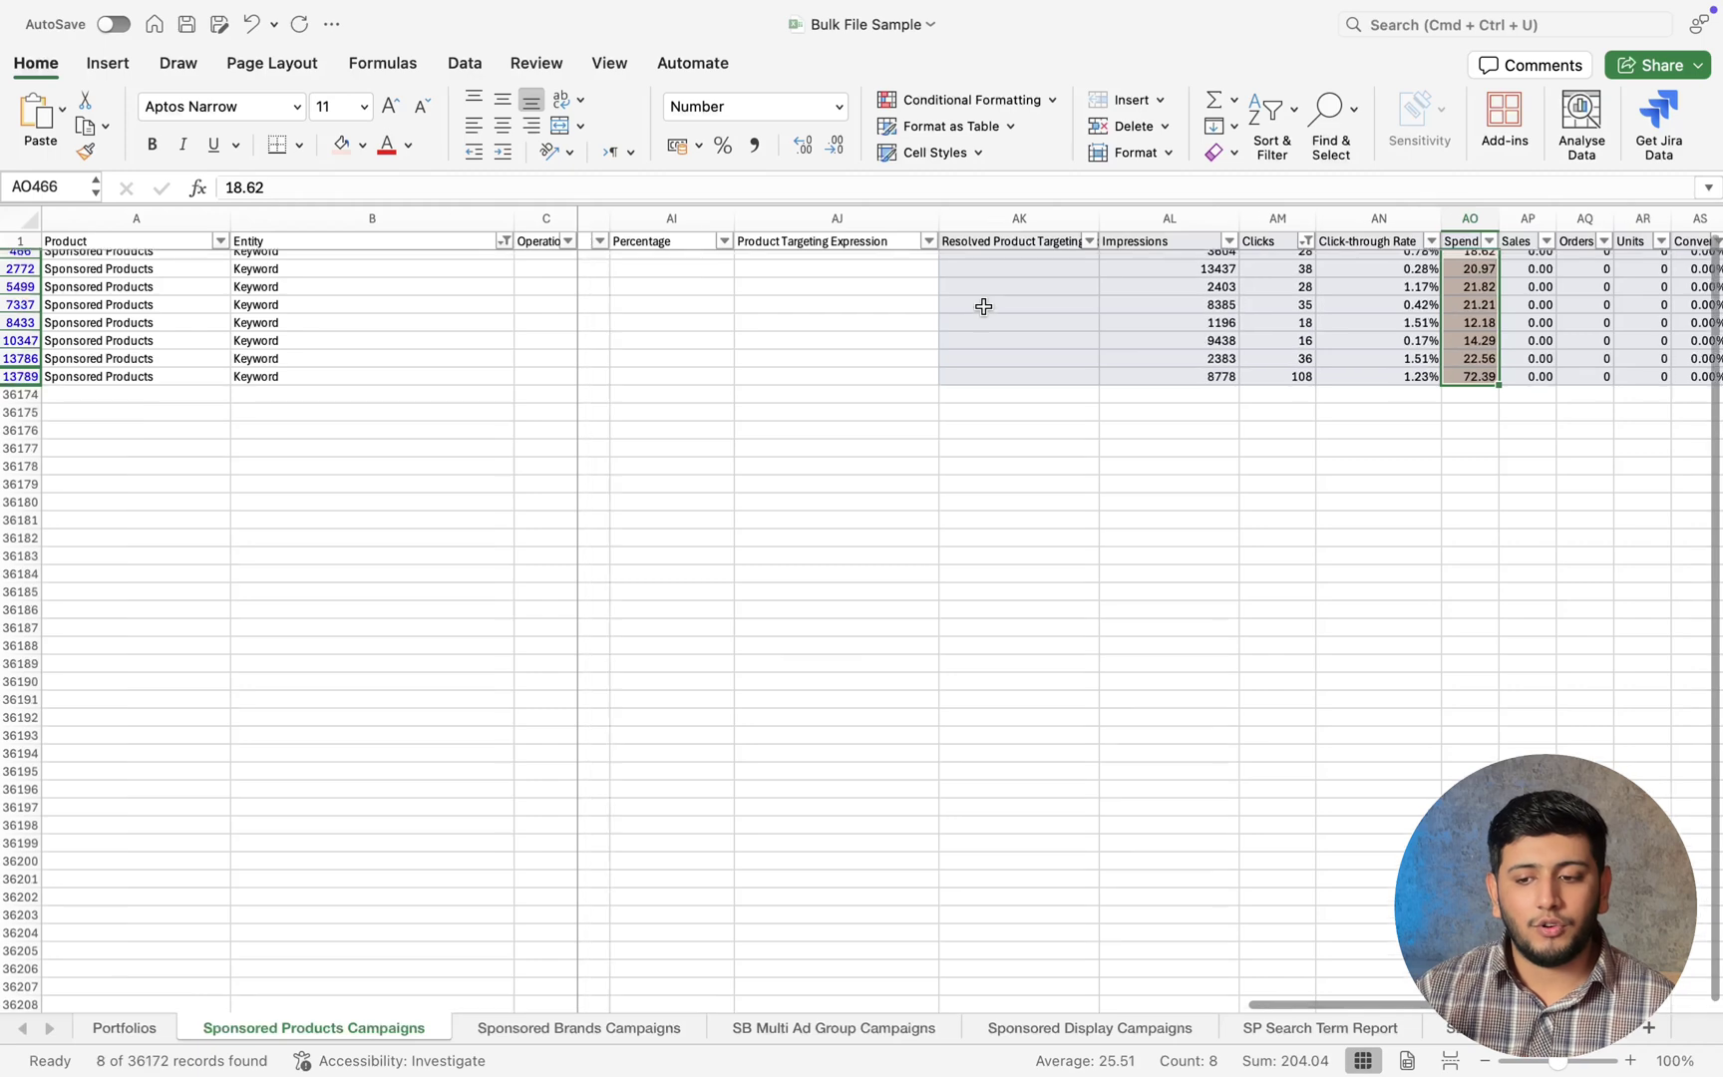
{"action": "scroll", "coordinate": [983, 308], "scroll_direction": "right", "scroll_amount": 4}
{"action": "scroll", "coordinate": [983, 307], "scroll_direction": "right", "scroll_amount": 1}
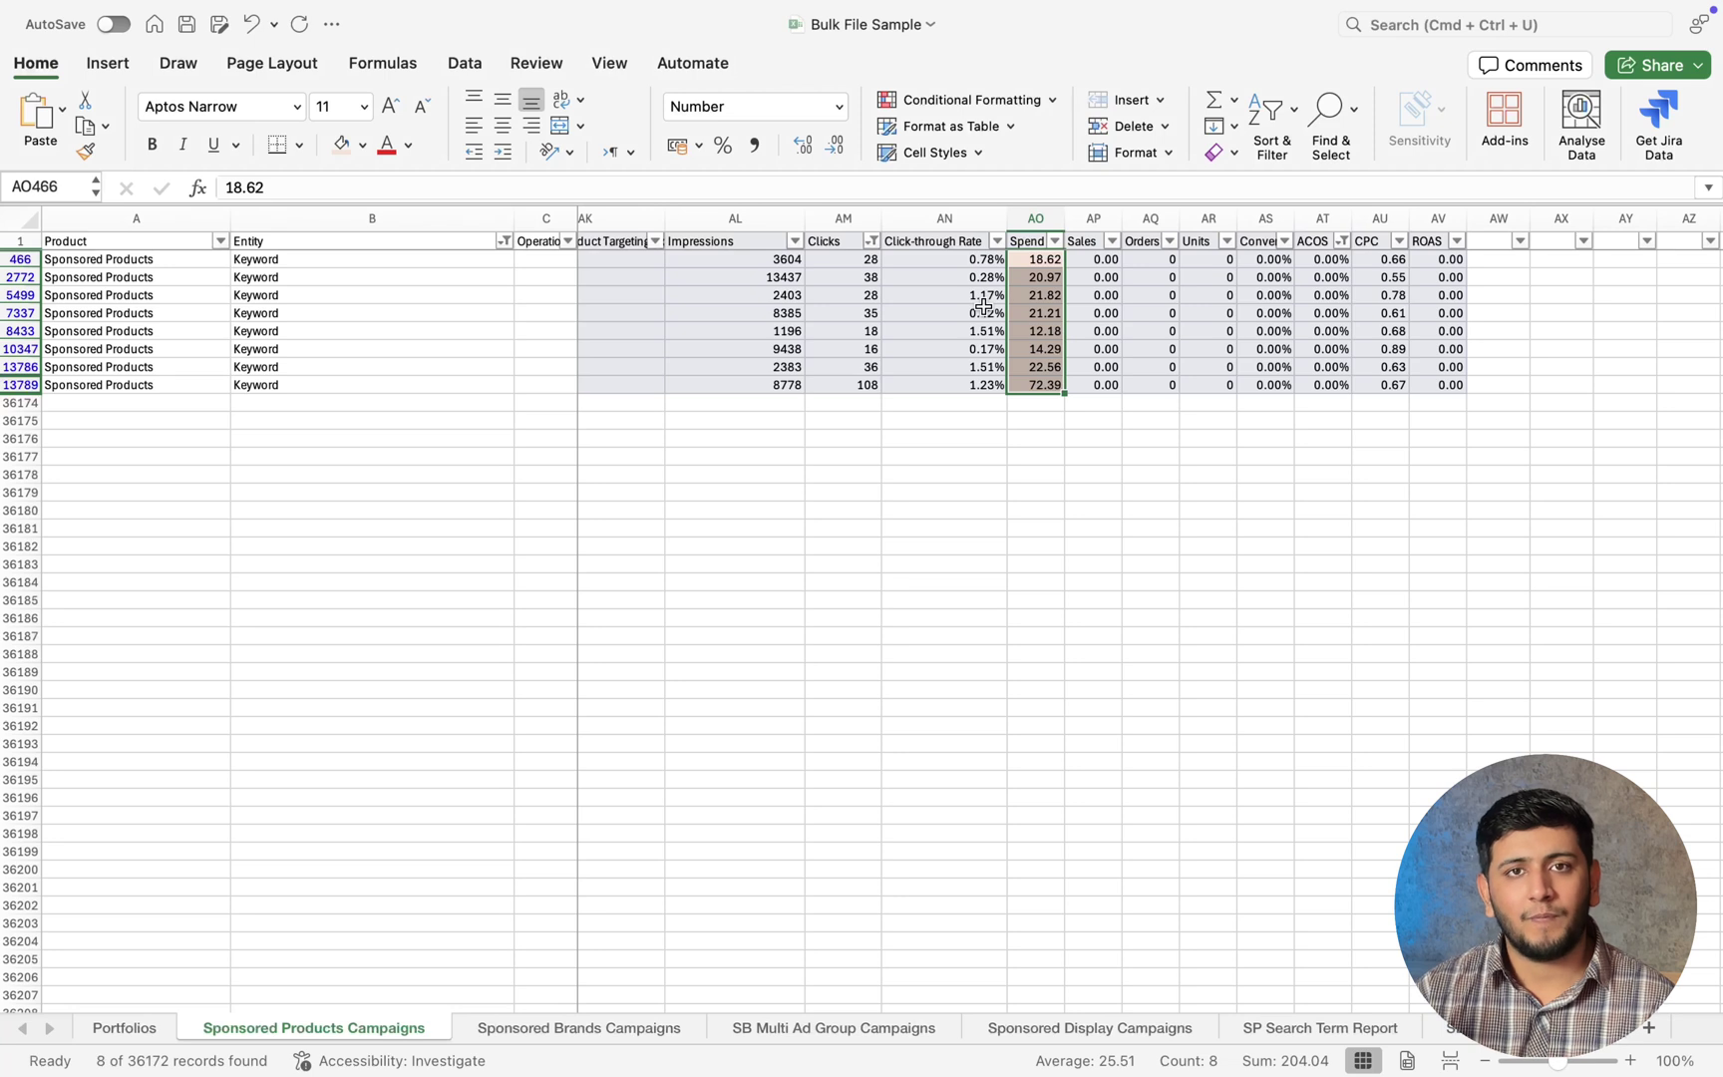
{"action": "left_click", "coordinate": [1077, 294]}
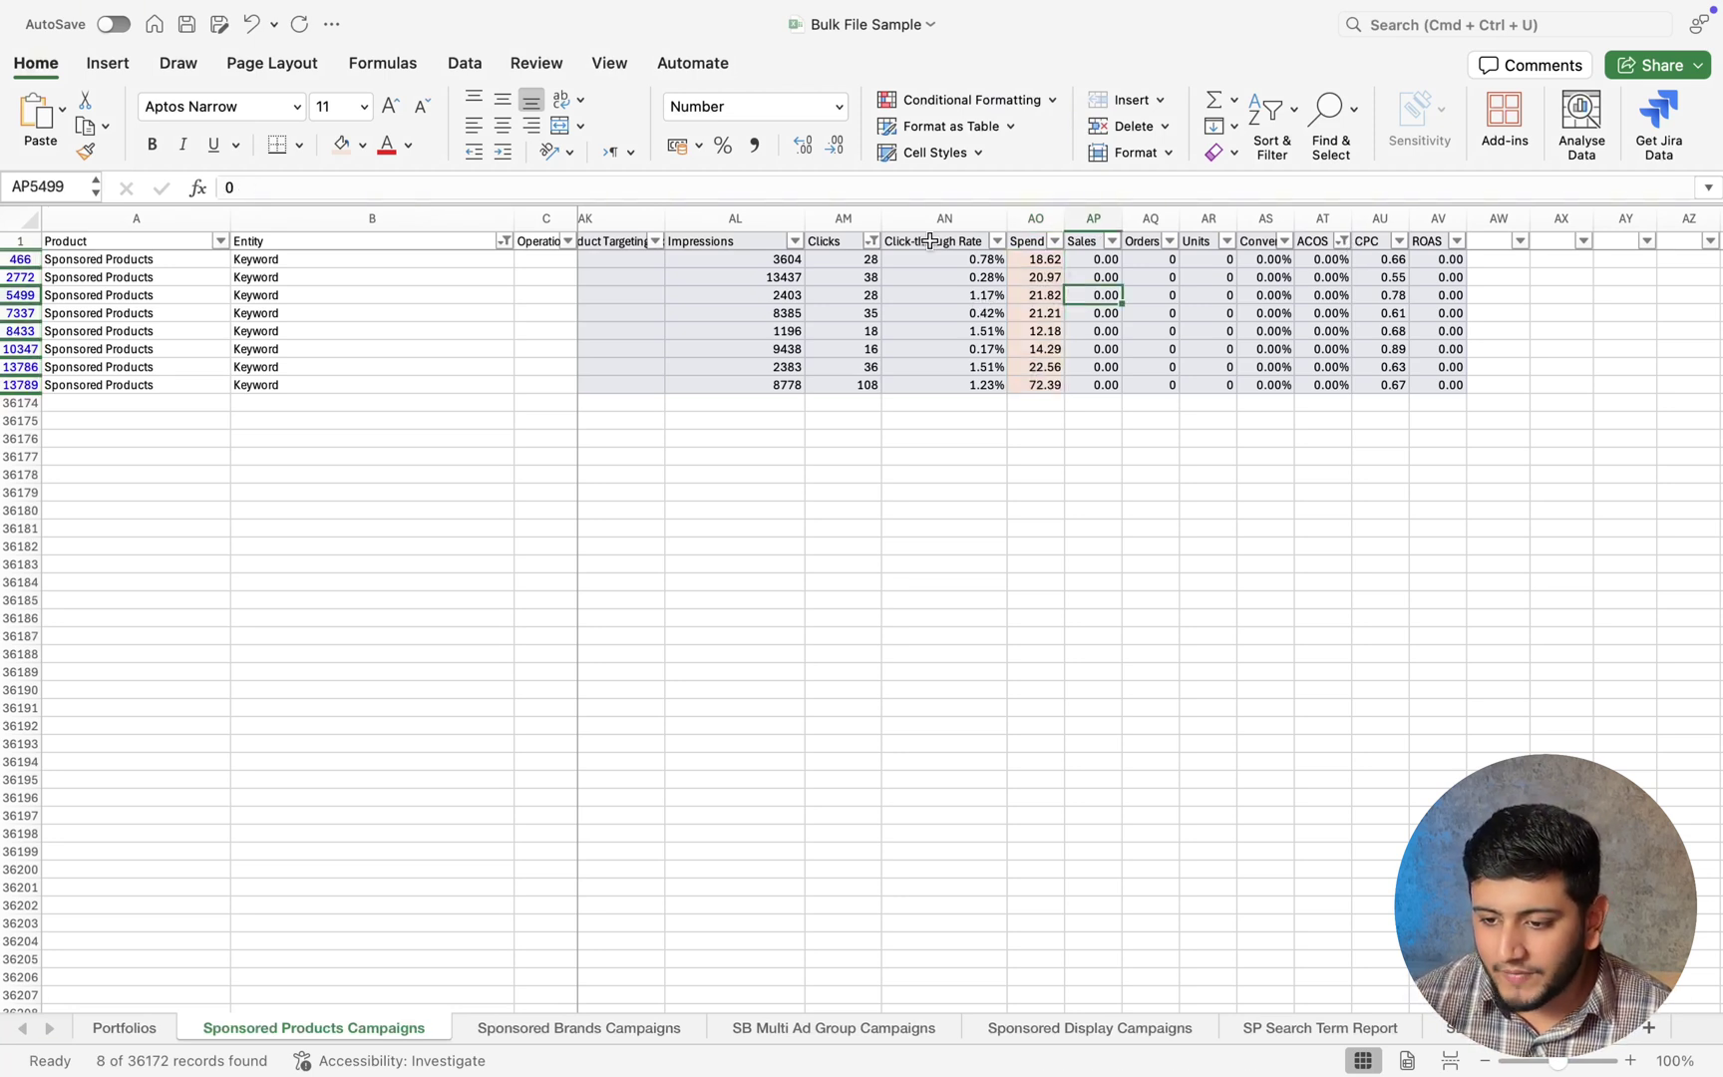
Change the ACOS filter to show only keywords with ACOS greater than 50%.
{"action": "left_click", "coordinate": [871, 240]}
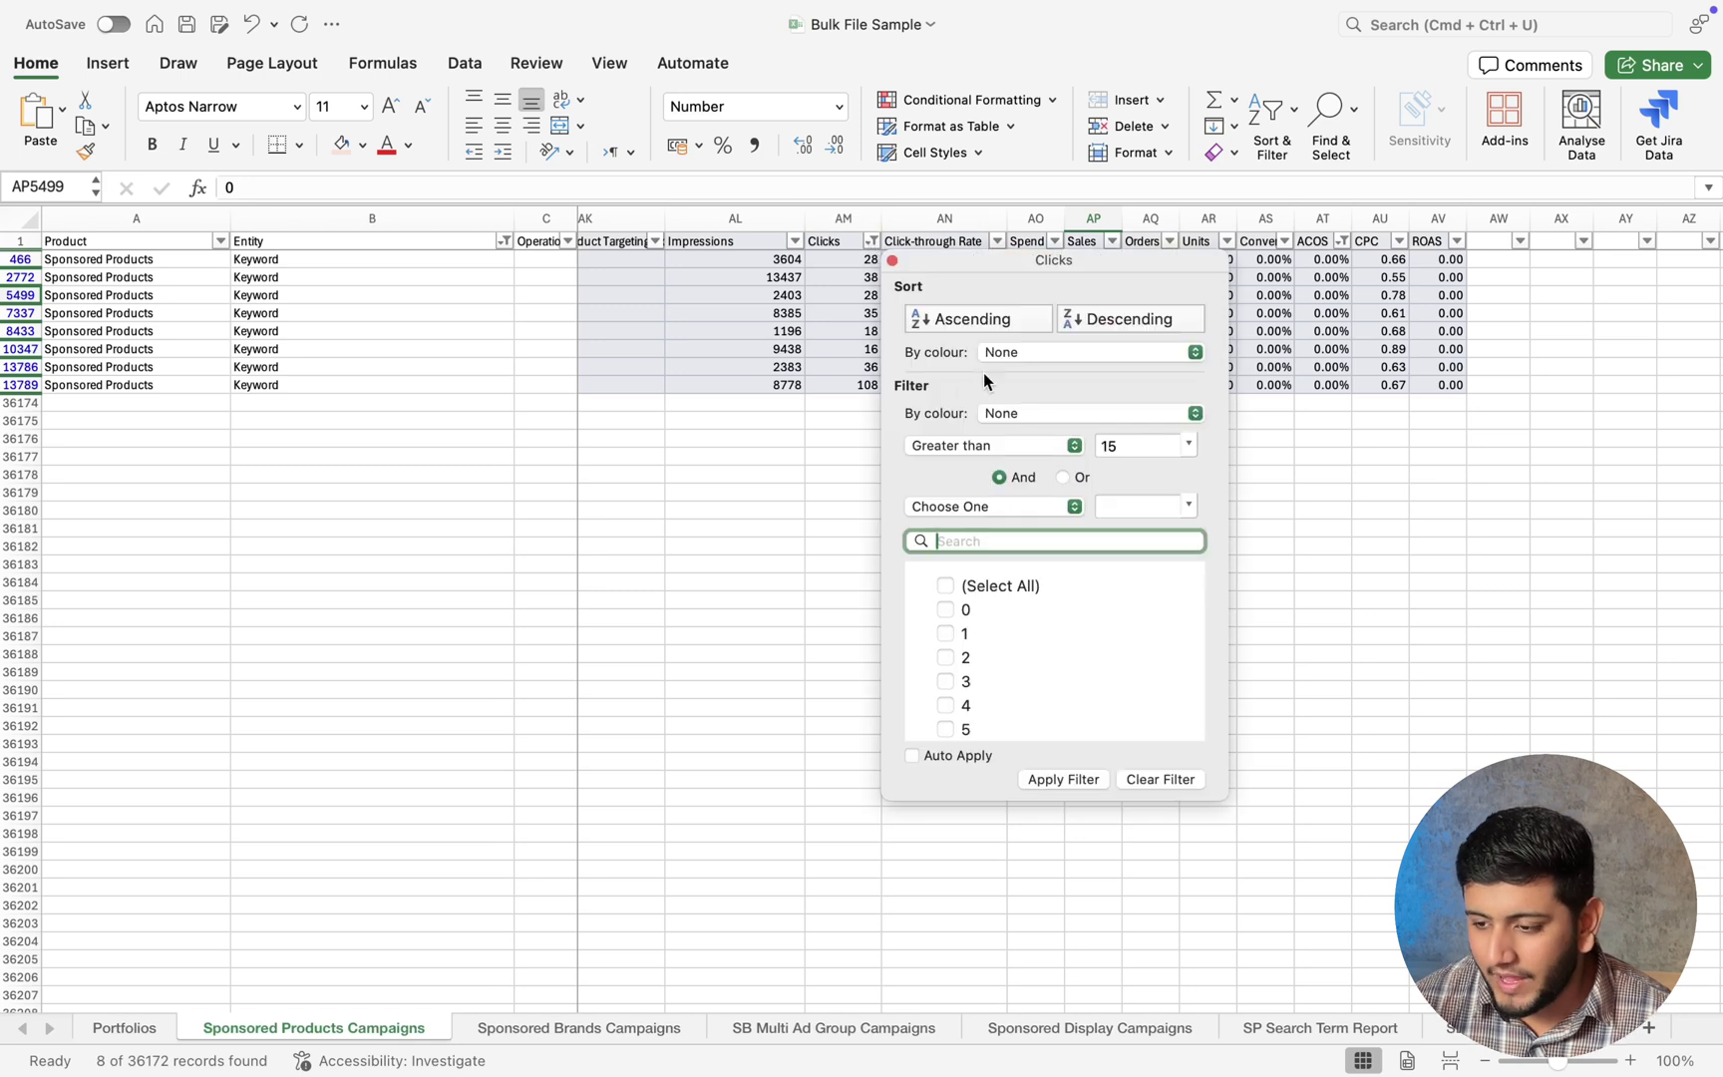
{"action": "left_click", "coordinate": [1342, 240]}
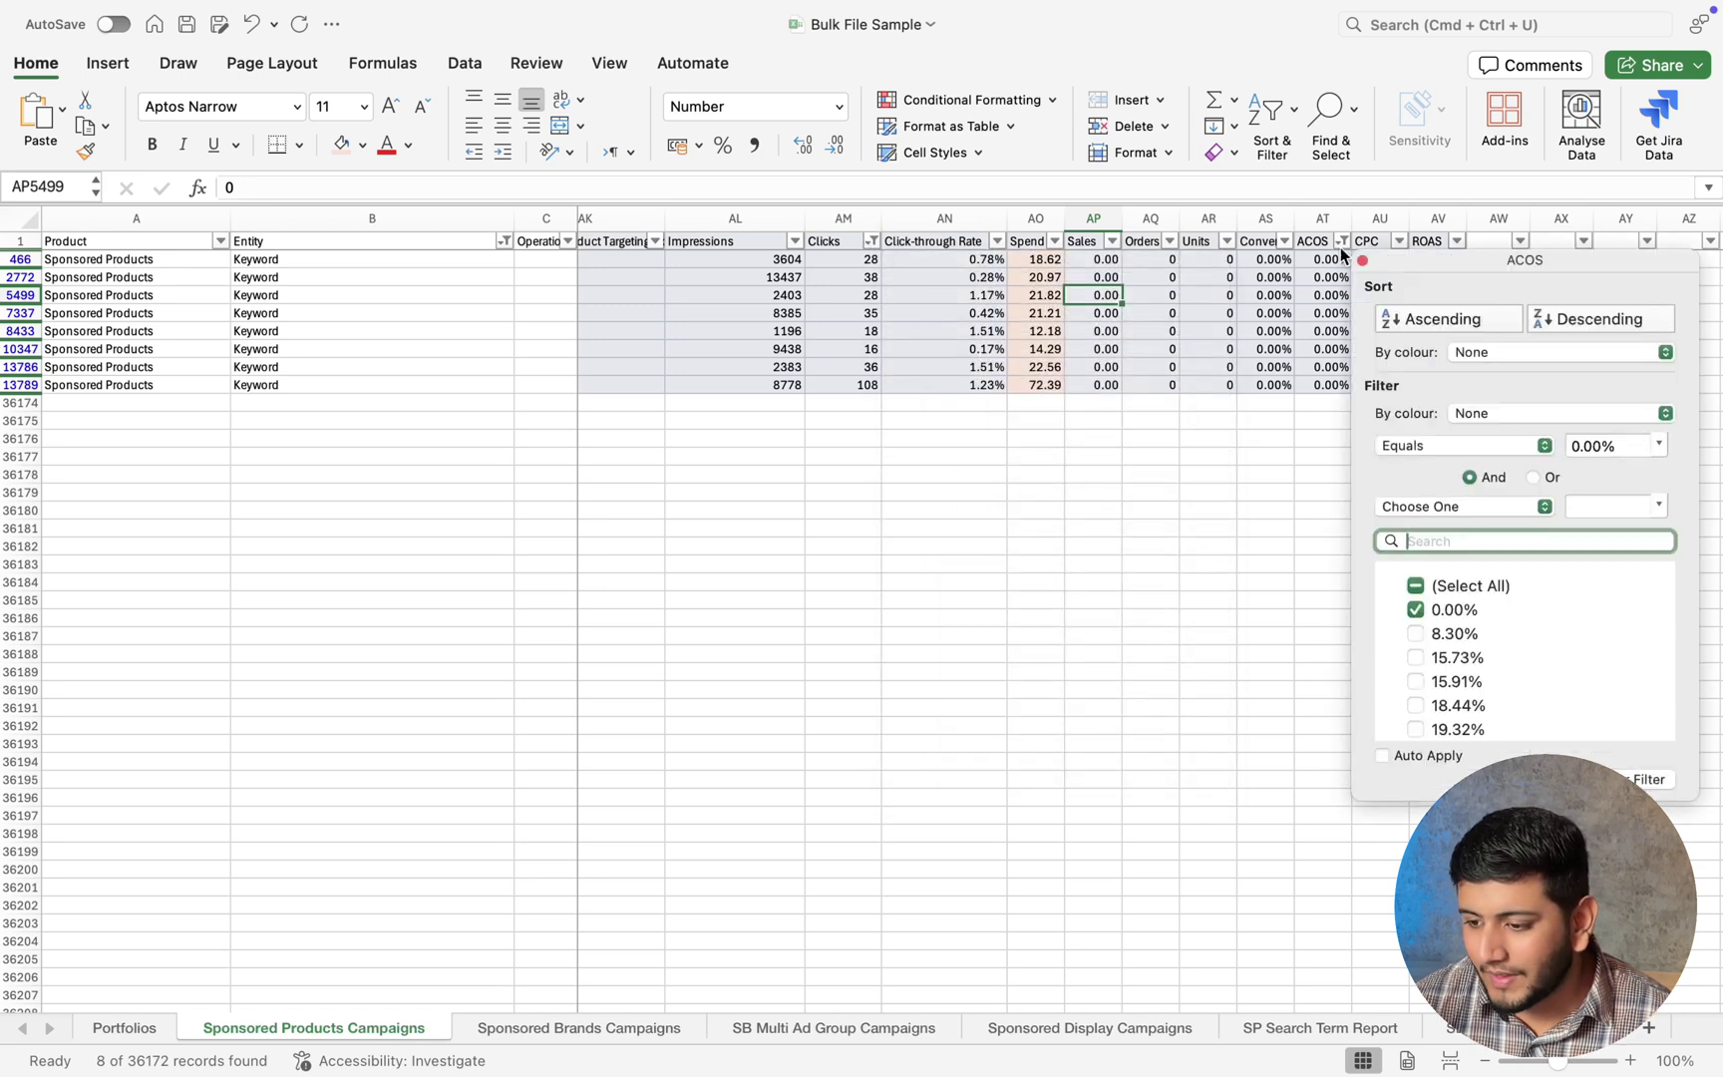
{"action": "left_click", "coordinate": [1416, 587]}
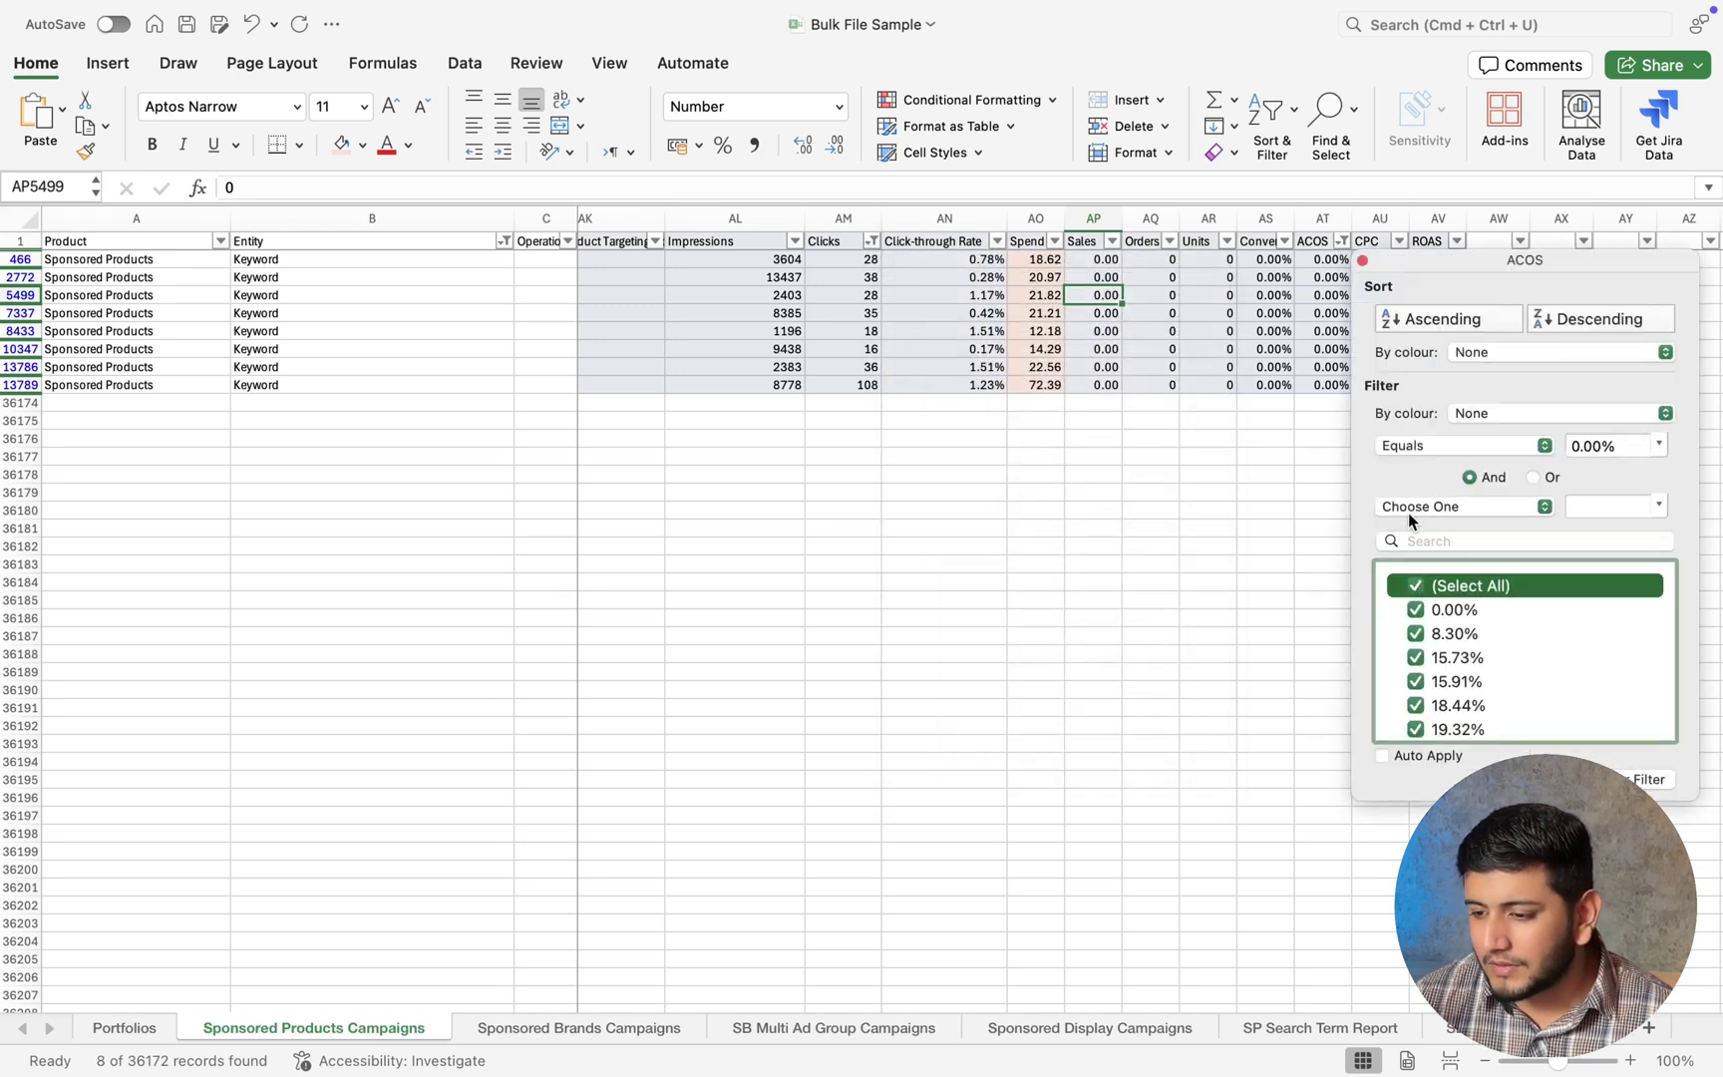
{"action": "left_click", "coordinate": [1408, 446]}
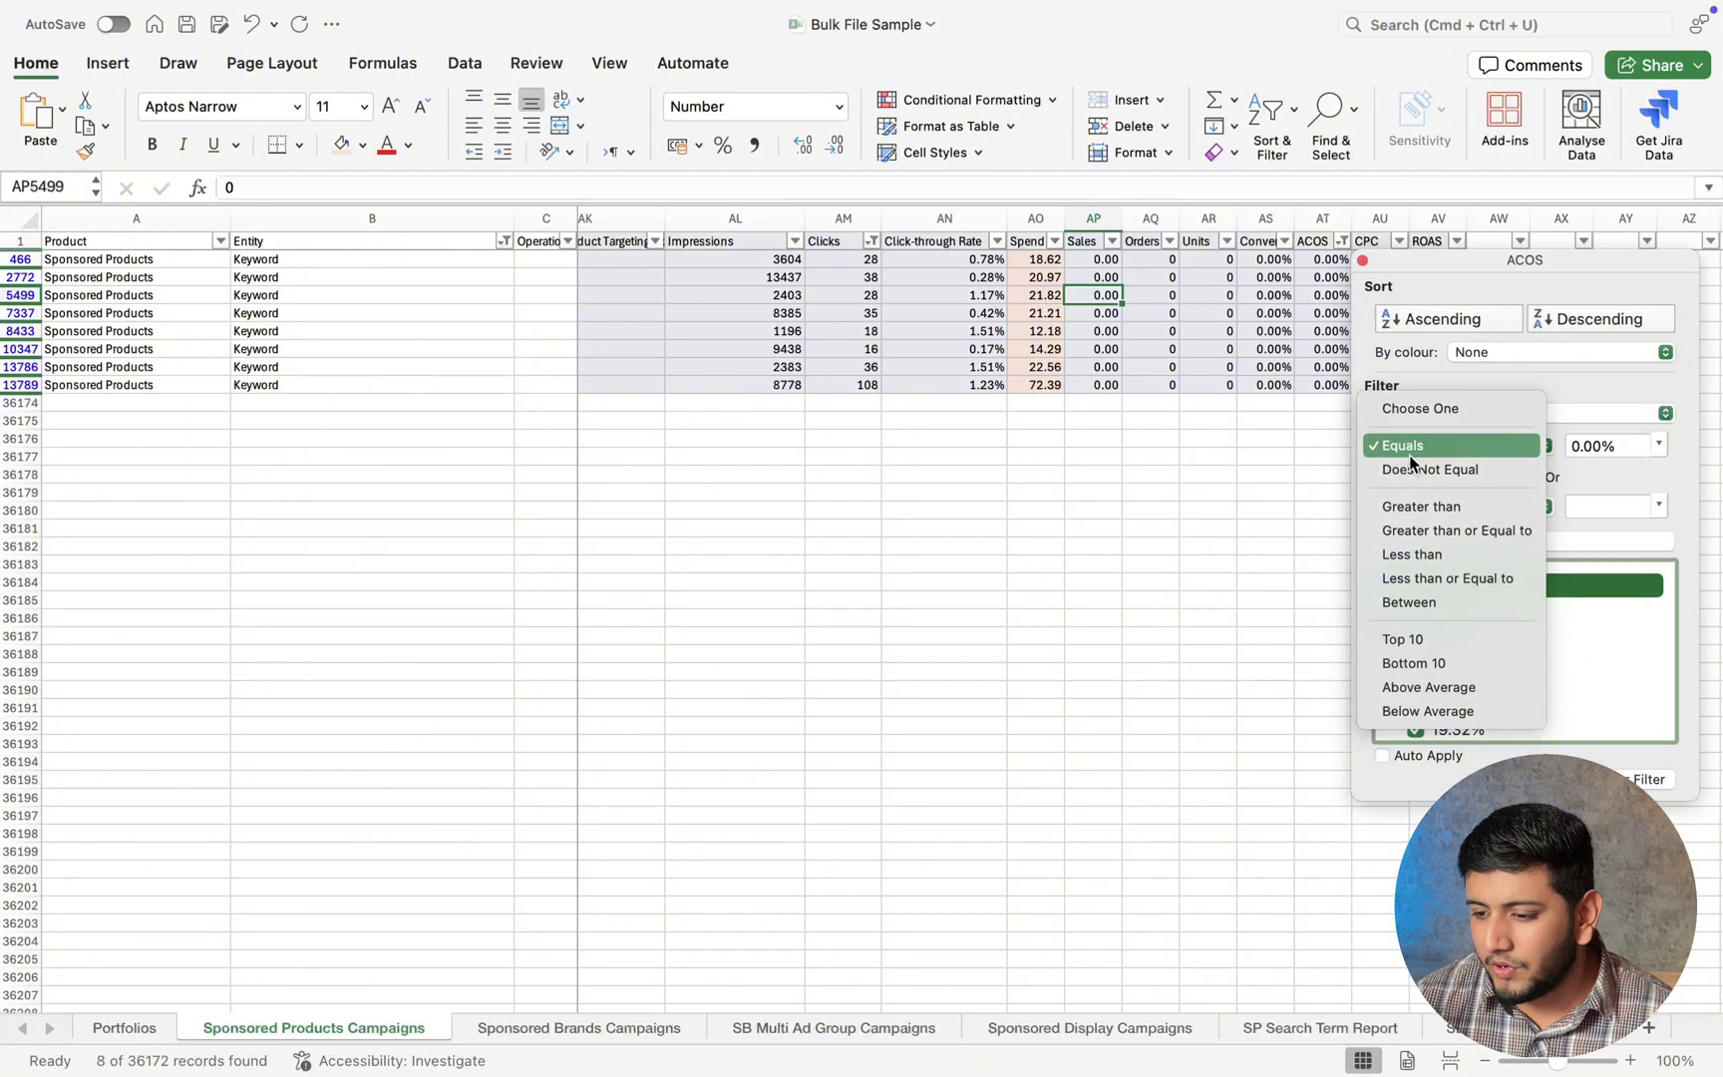
{"action": "left_click", "coordinate": [1415, 512]}
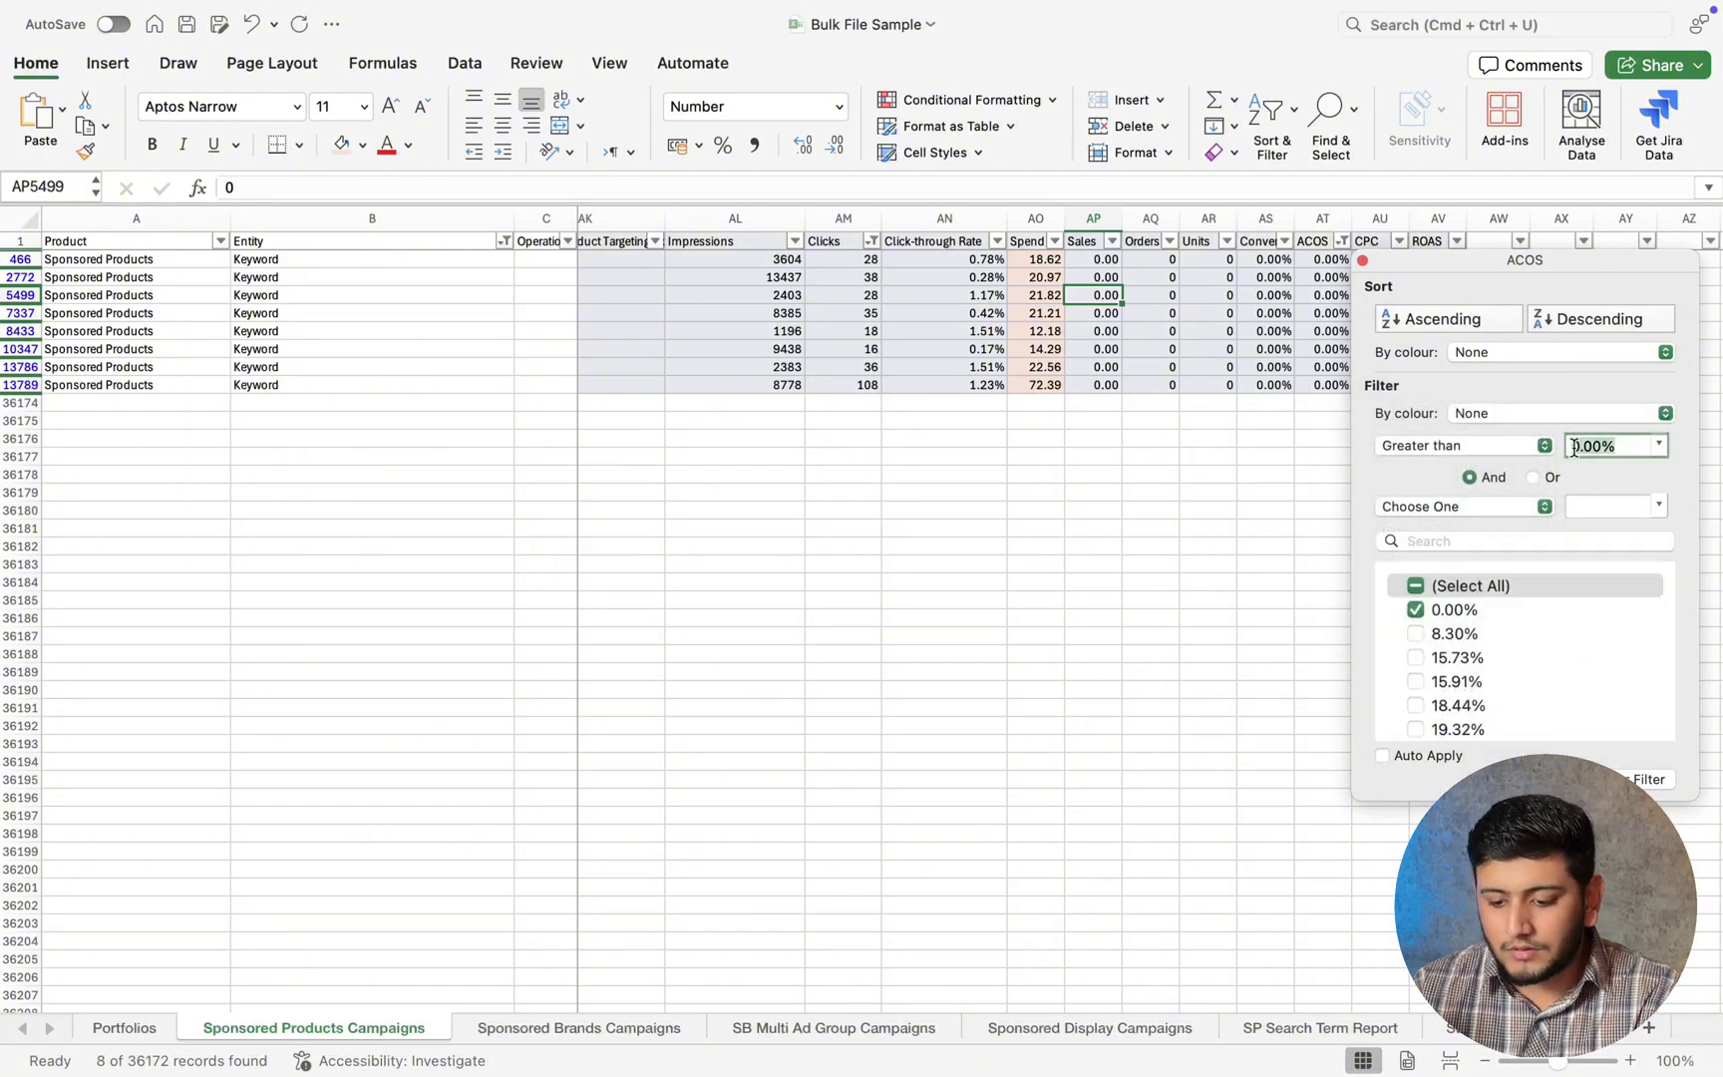
{"action": "type", "text": "35"}
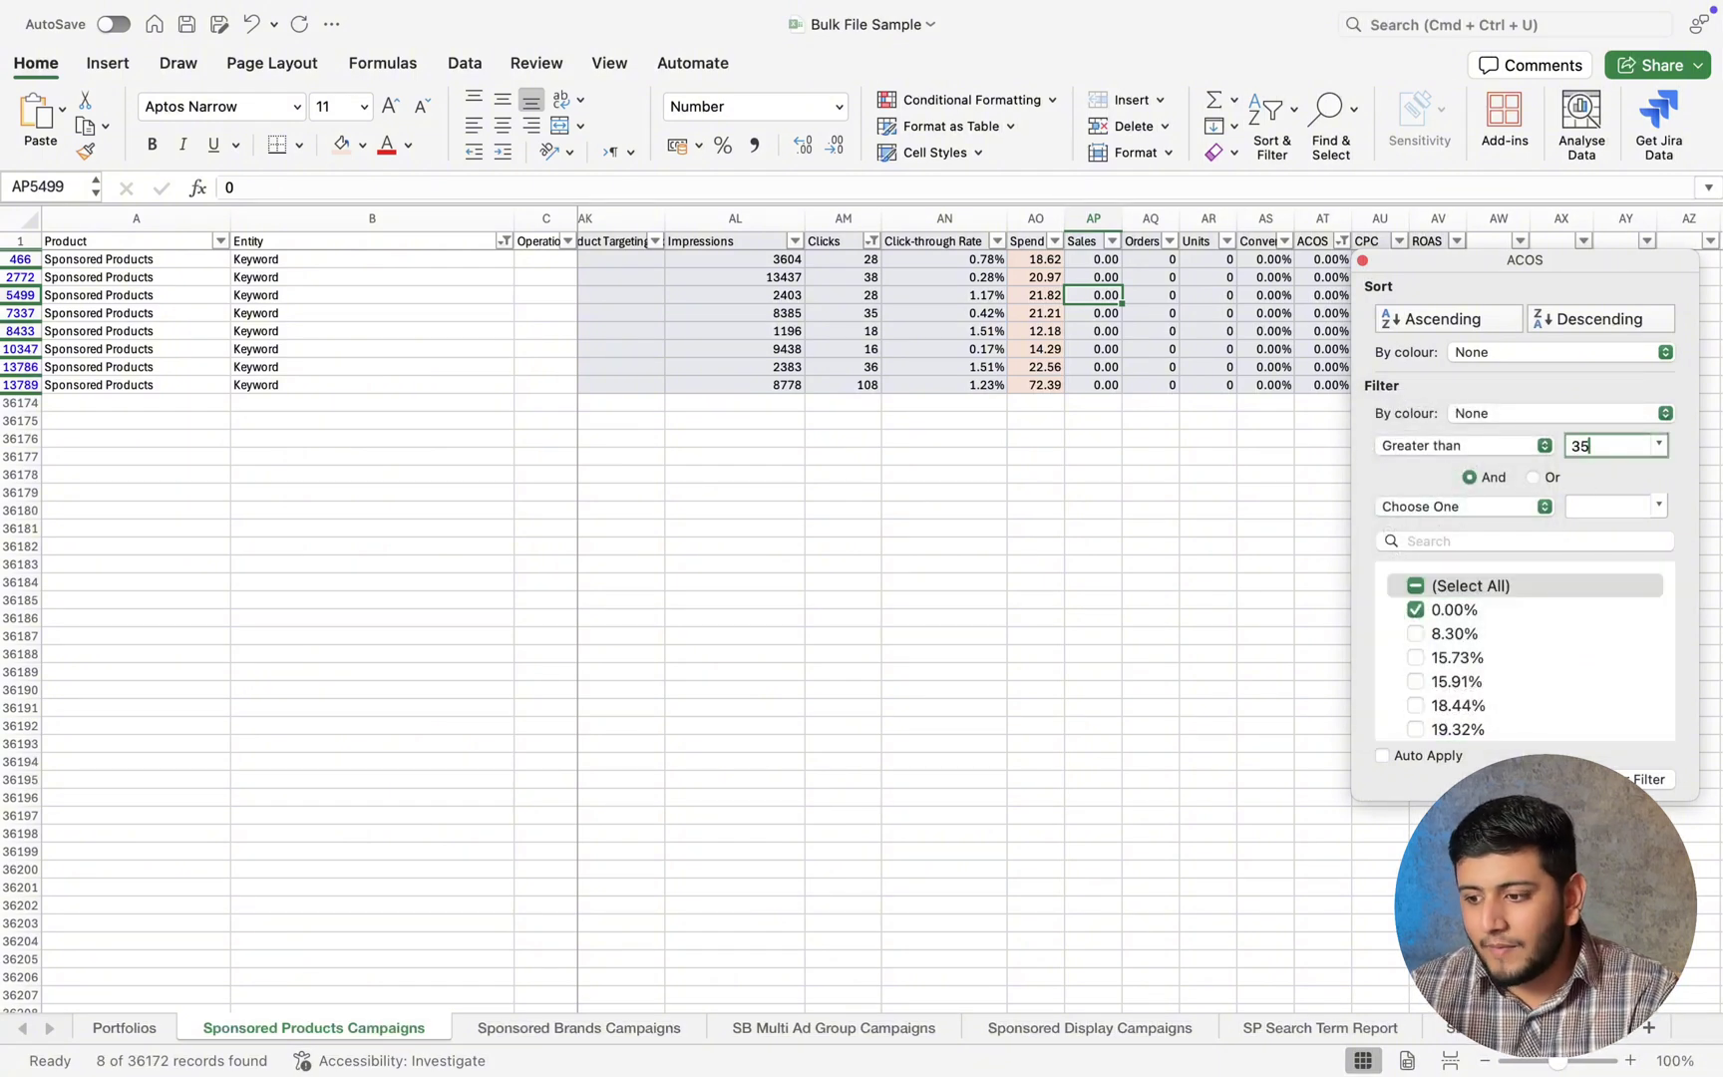
{"action": "key", "text": "BackSpace"}
{"action": "key", "text": "BackSpace"}
{"action": "type", "text": "50%"}
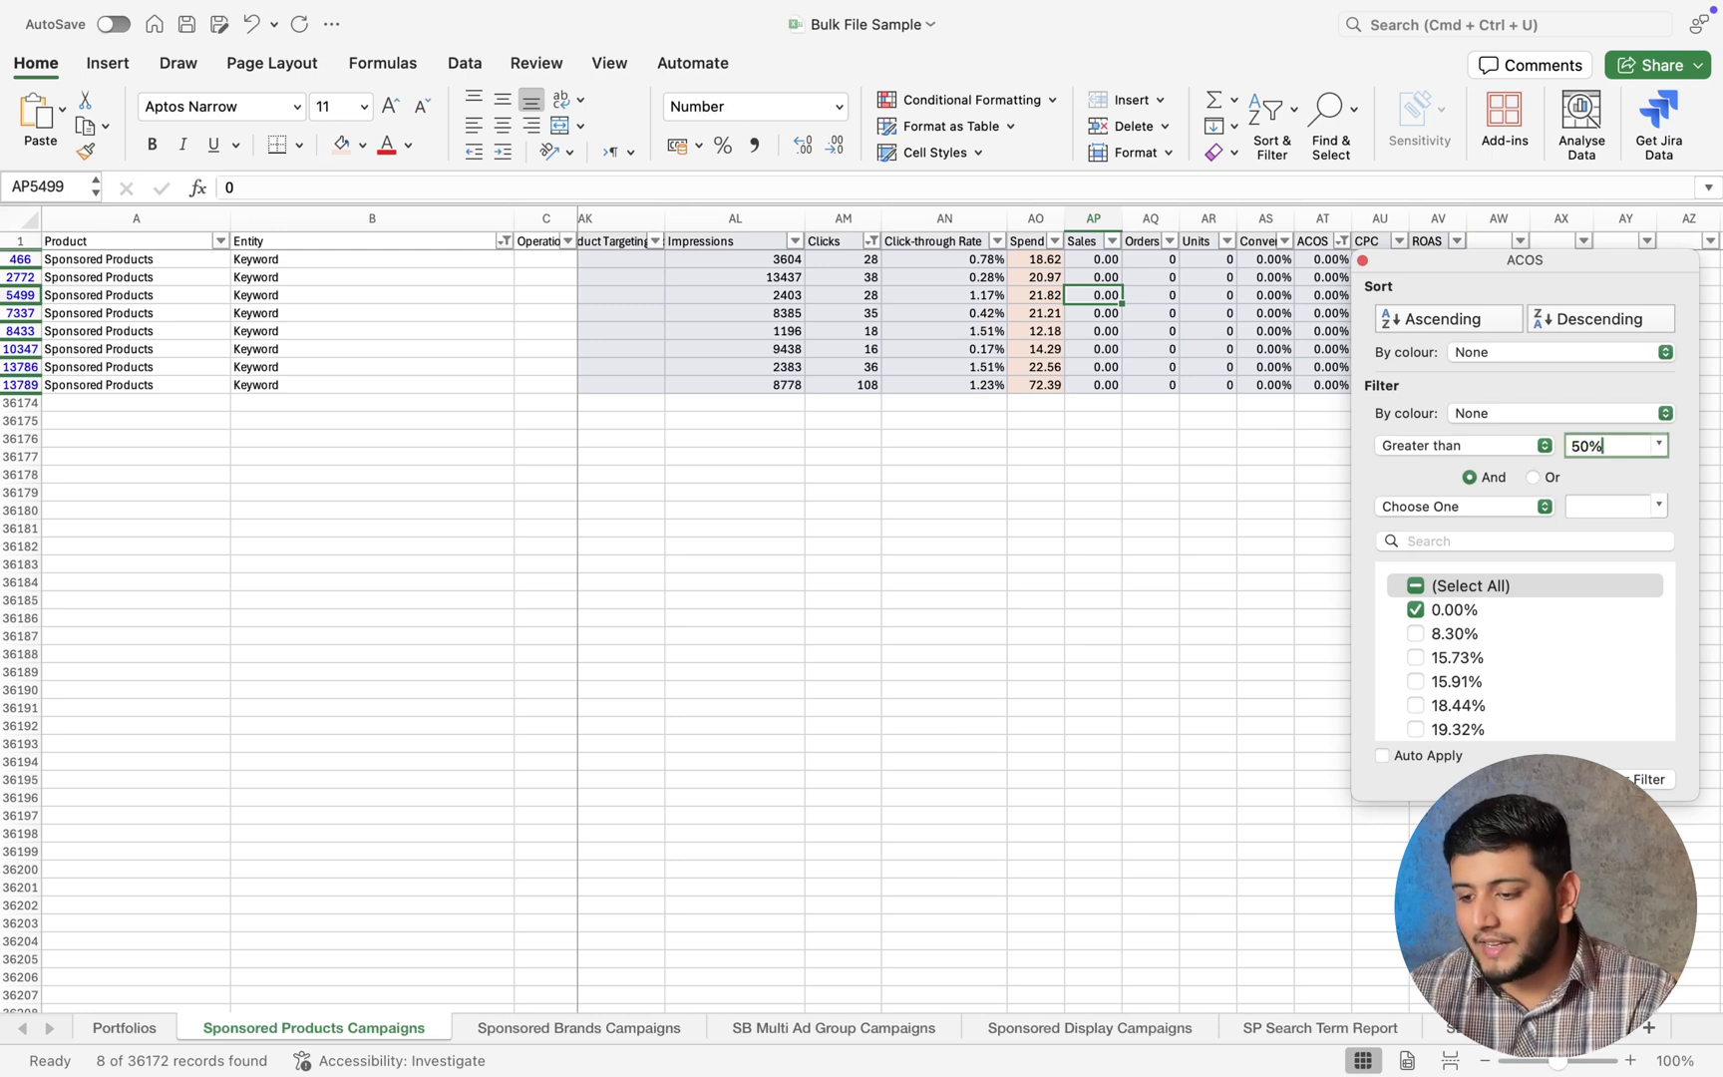
{"action": "key", "text": "Return"}
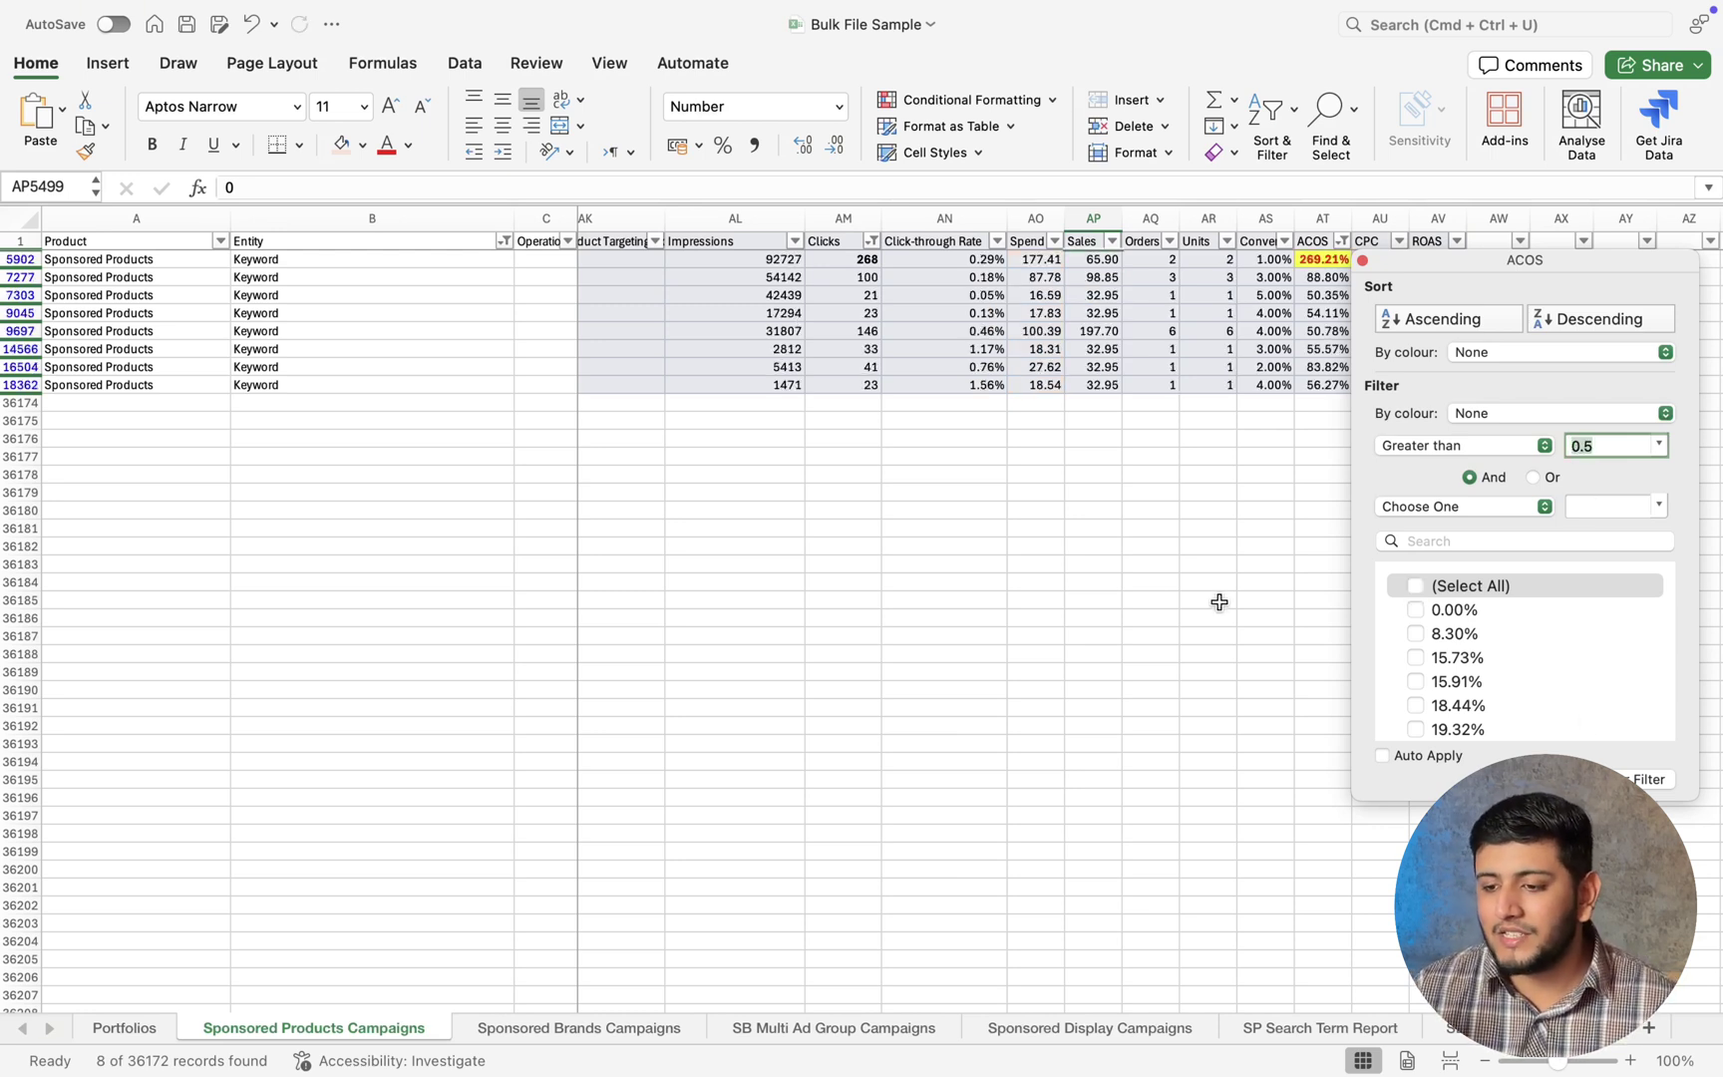
{"action": "left_click", "coordinate": [1093, 530]}
Examine the ACOS values of the filtered keywords and compare their total Spend with their total Sales.
{"action": "scroll", "coordinate": [1311, 265], "scroll_direction": "down", "scroll_amount": 3}
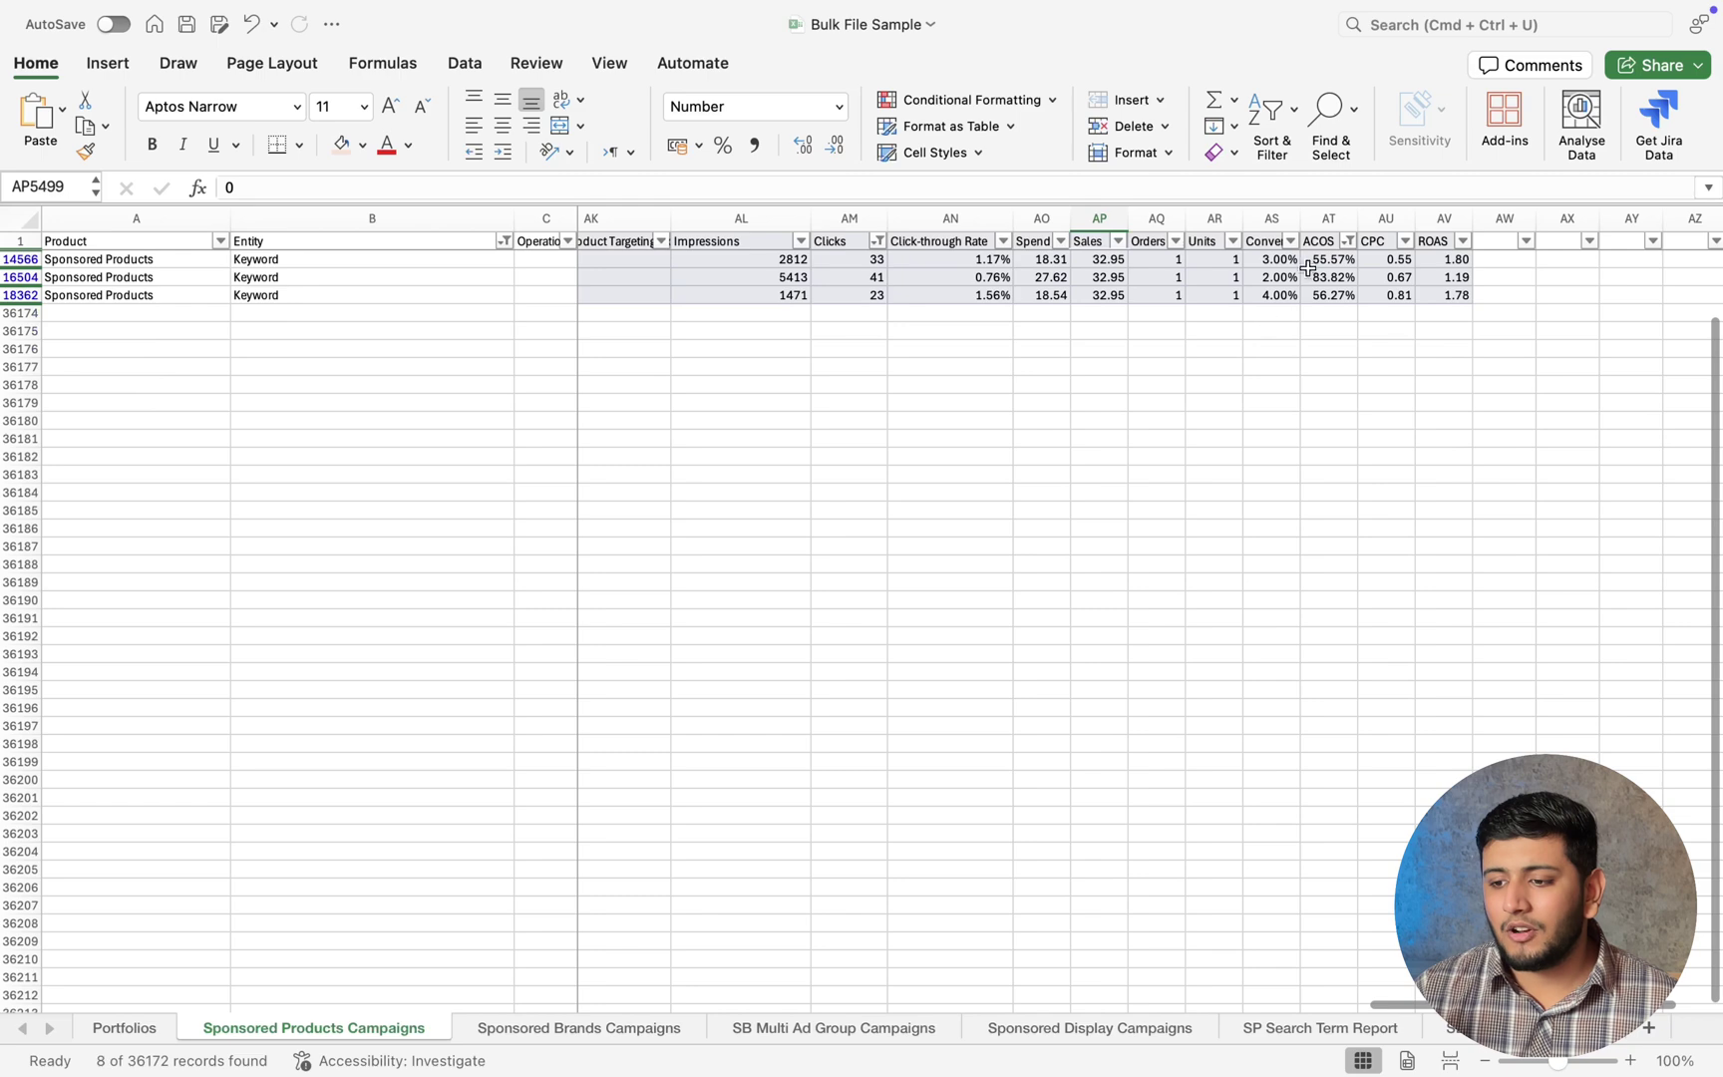
{"action": "scroll", "coordinate": [1325, 261], "scroll_direction": "up", "scroll_amount": 3}
{"action": "left_click_drag", "start_coordinate": [1326, 259], "coordinate": [1325, 376]}
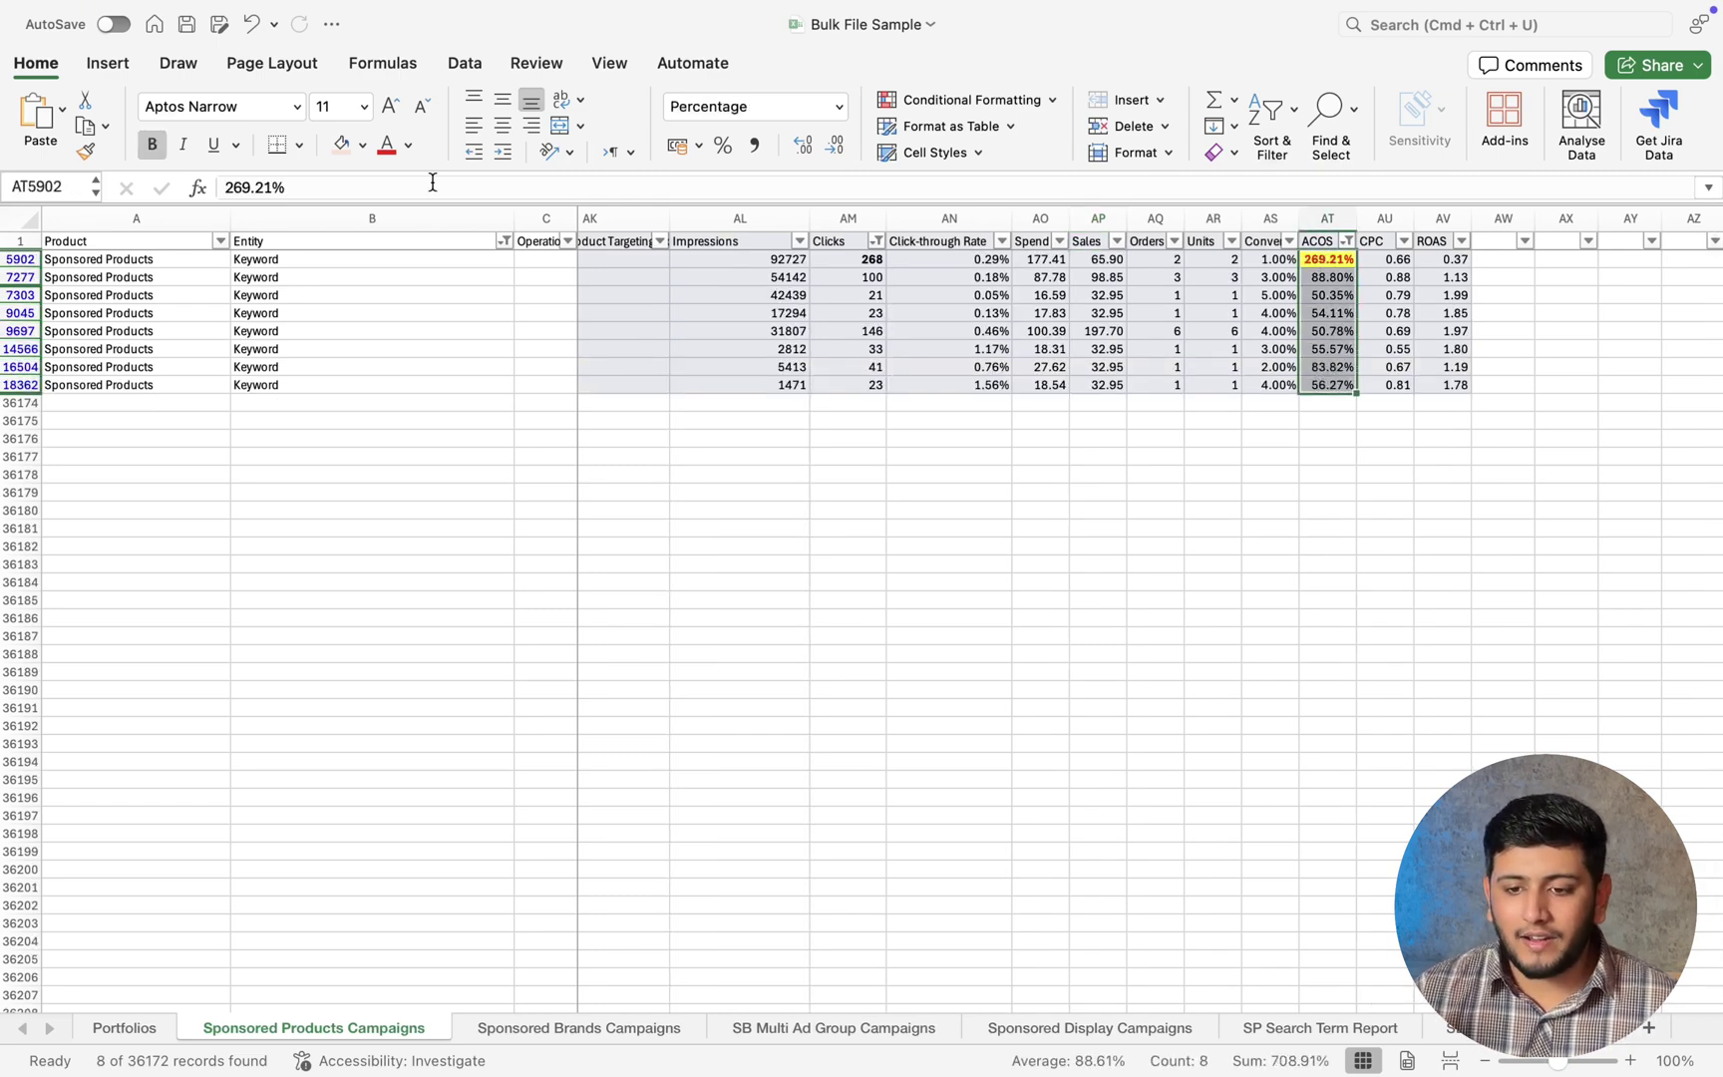
{"action": "left_click", "coordinate": [1004, 437]}
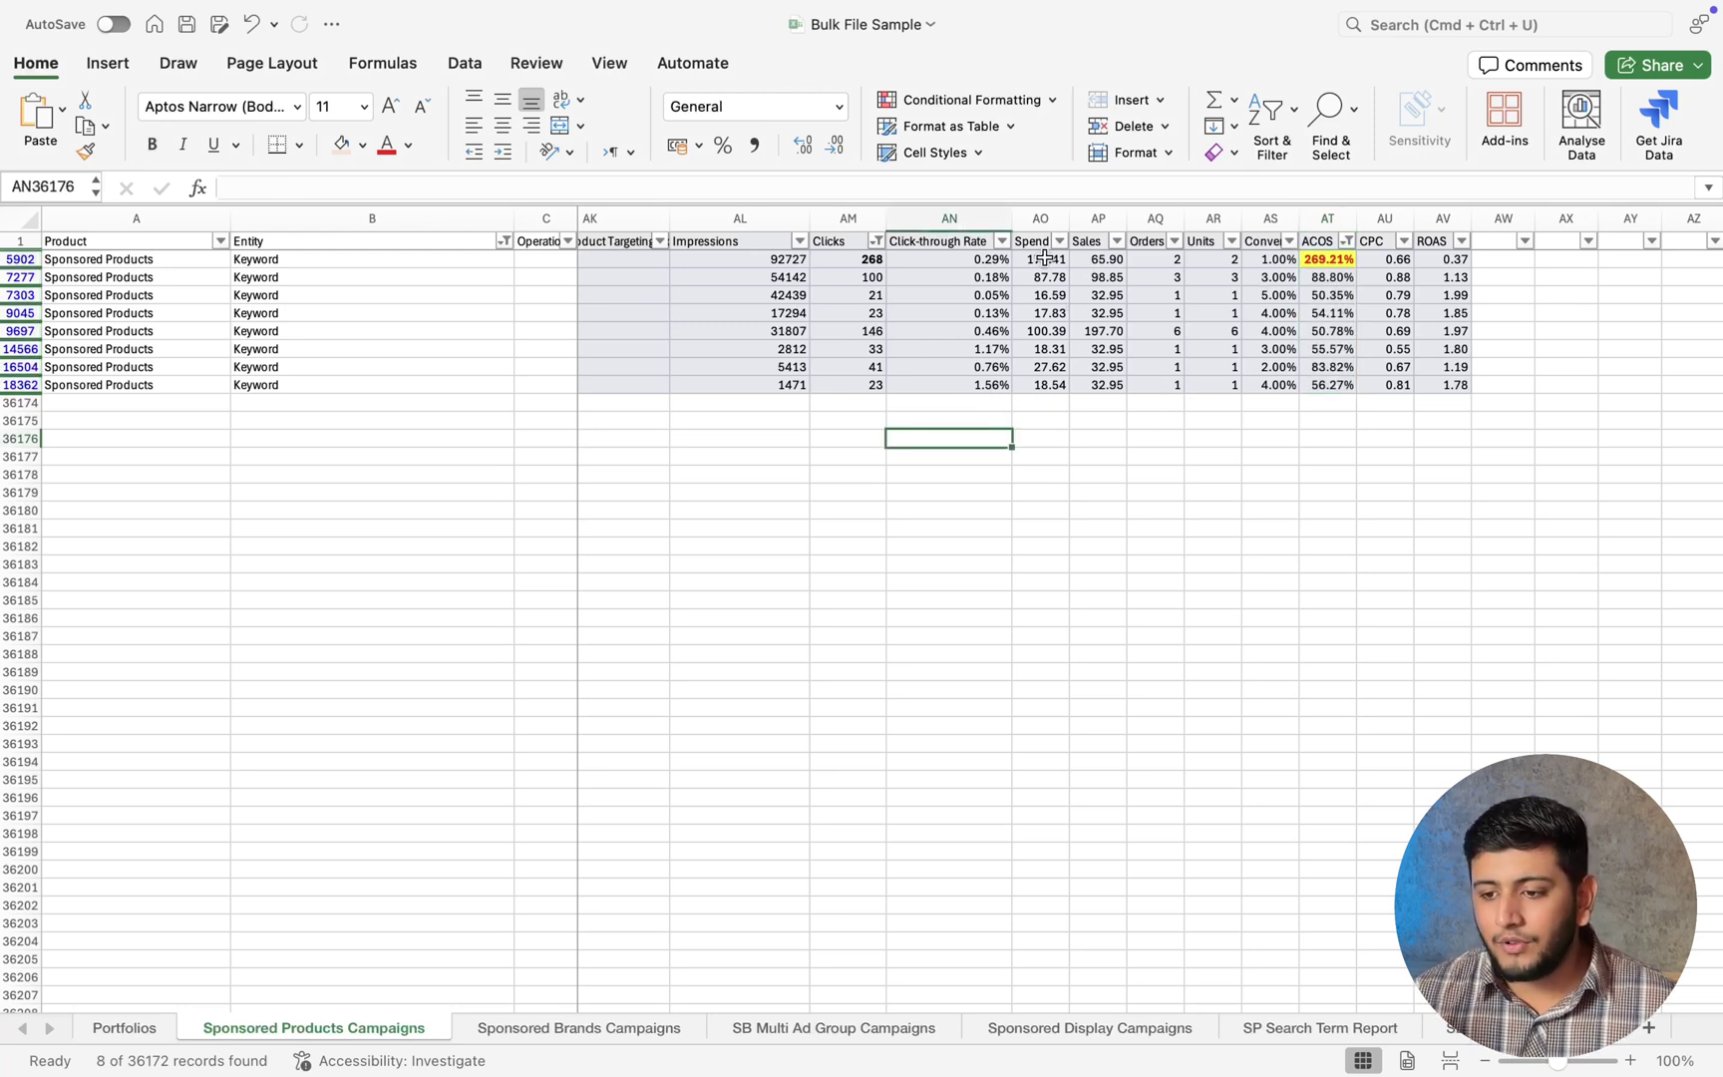
{"action": "left_click_drag", "start_coordinate": [1044, 259], "coordinate": [1055, 379]}
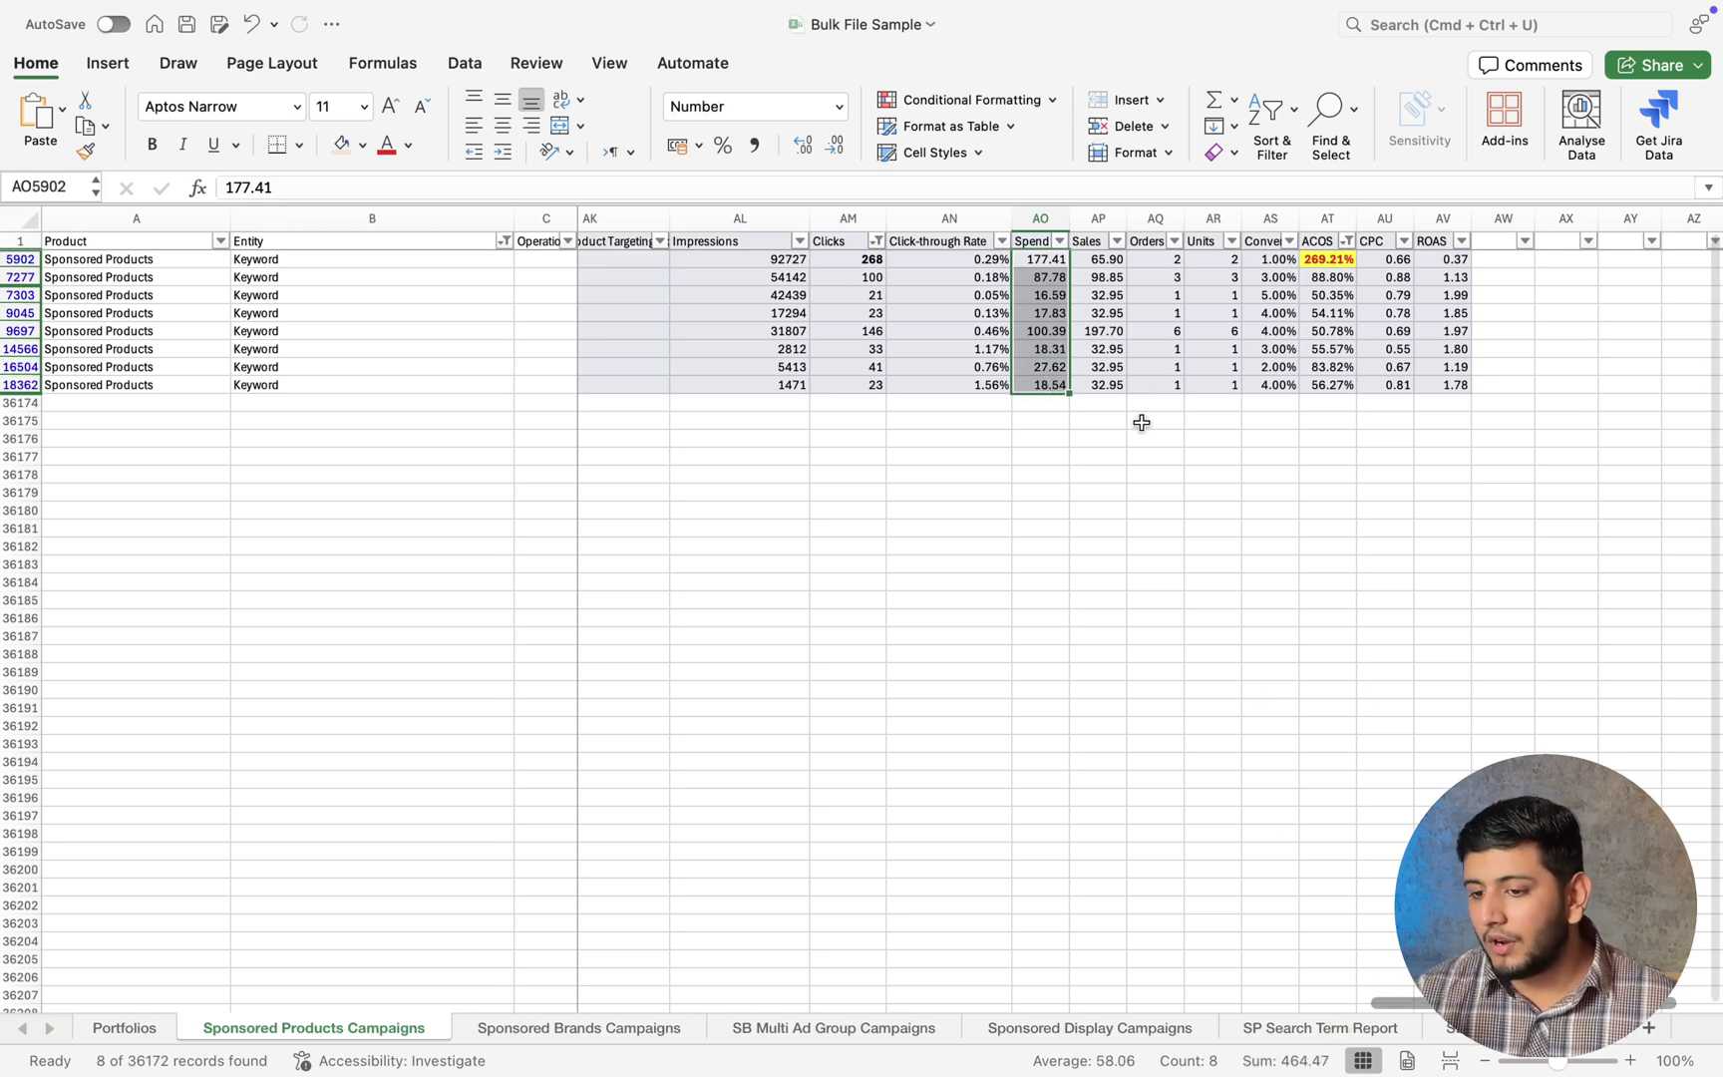
{"action": "left_click_drag", "start_coordinate": [1099, 261], "coordinate": [1096, 391]}
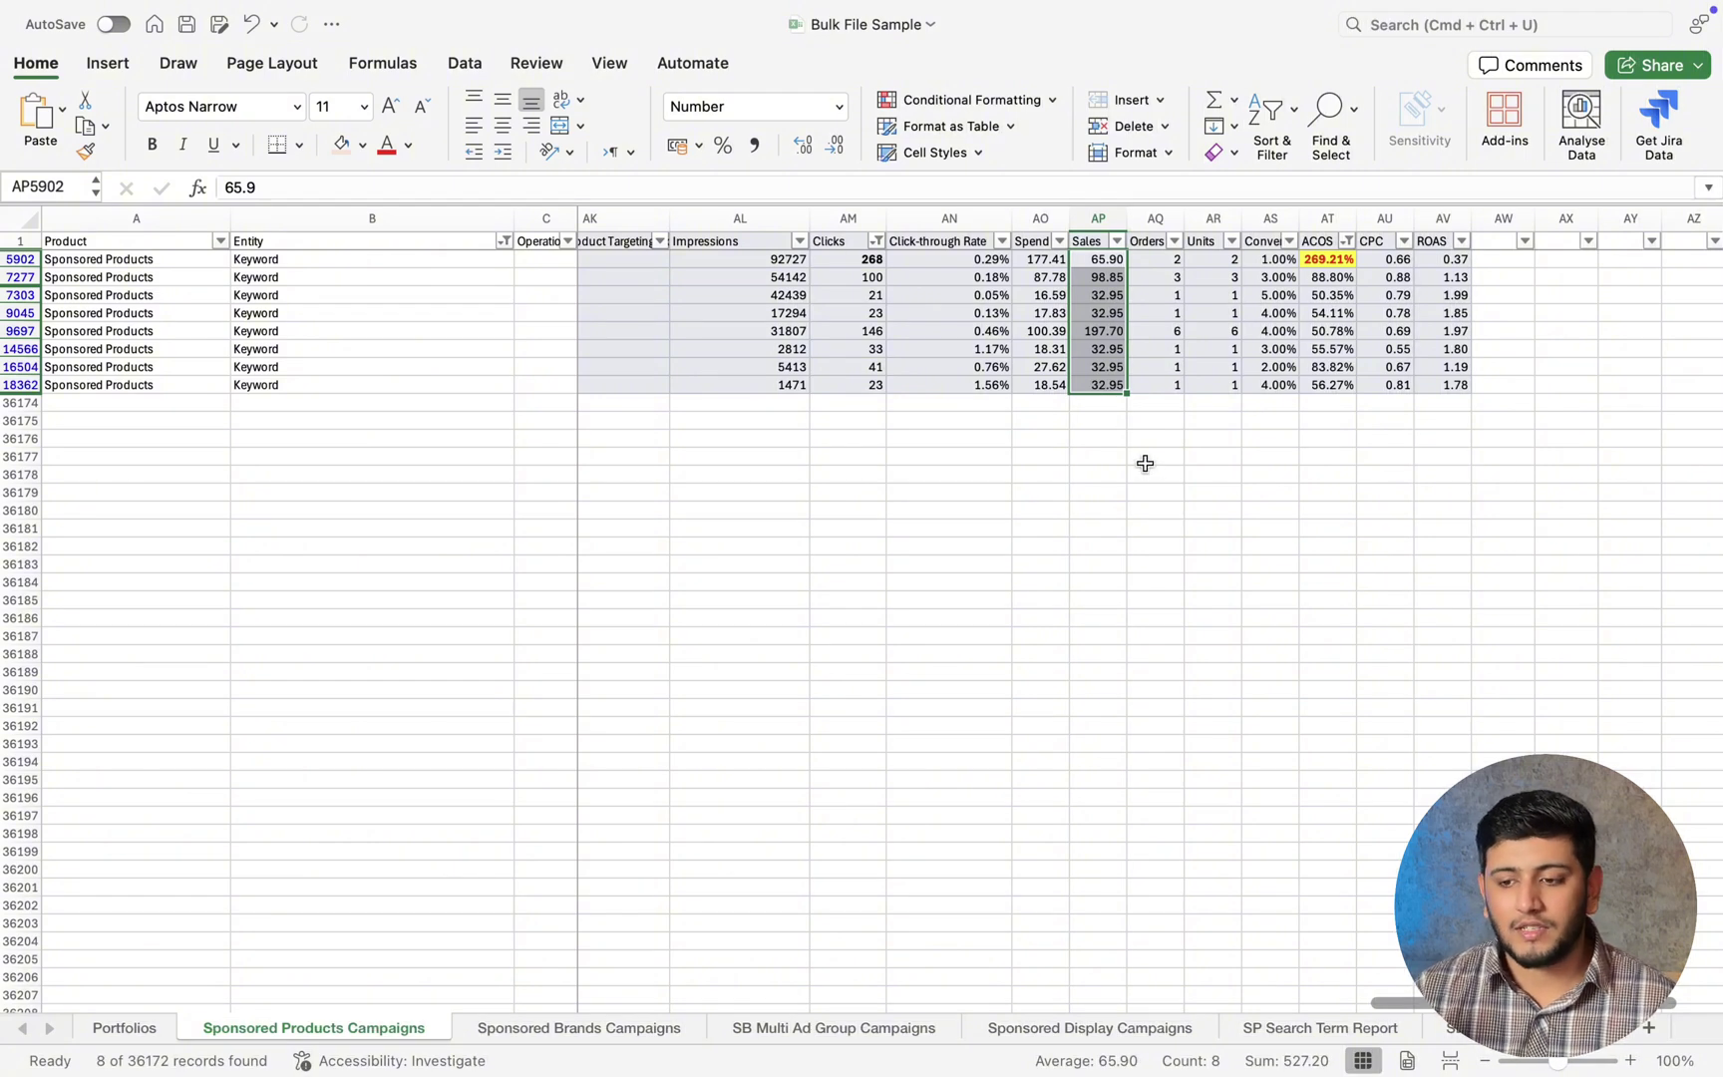
{"action": "left_click", "coordinate": [1008, 263]}
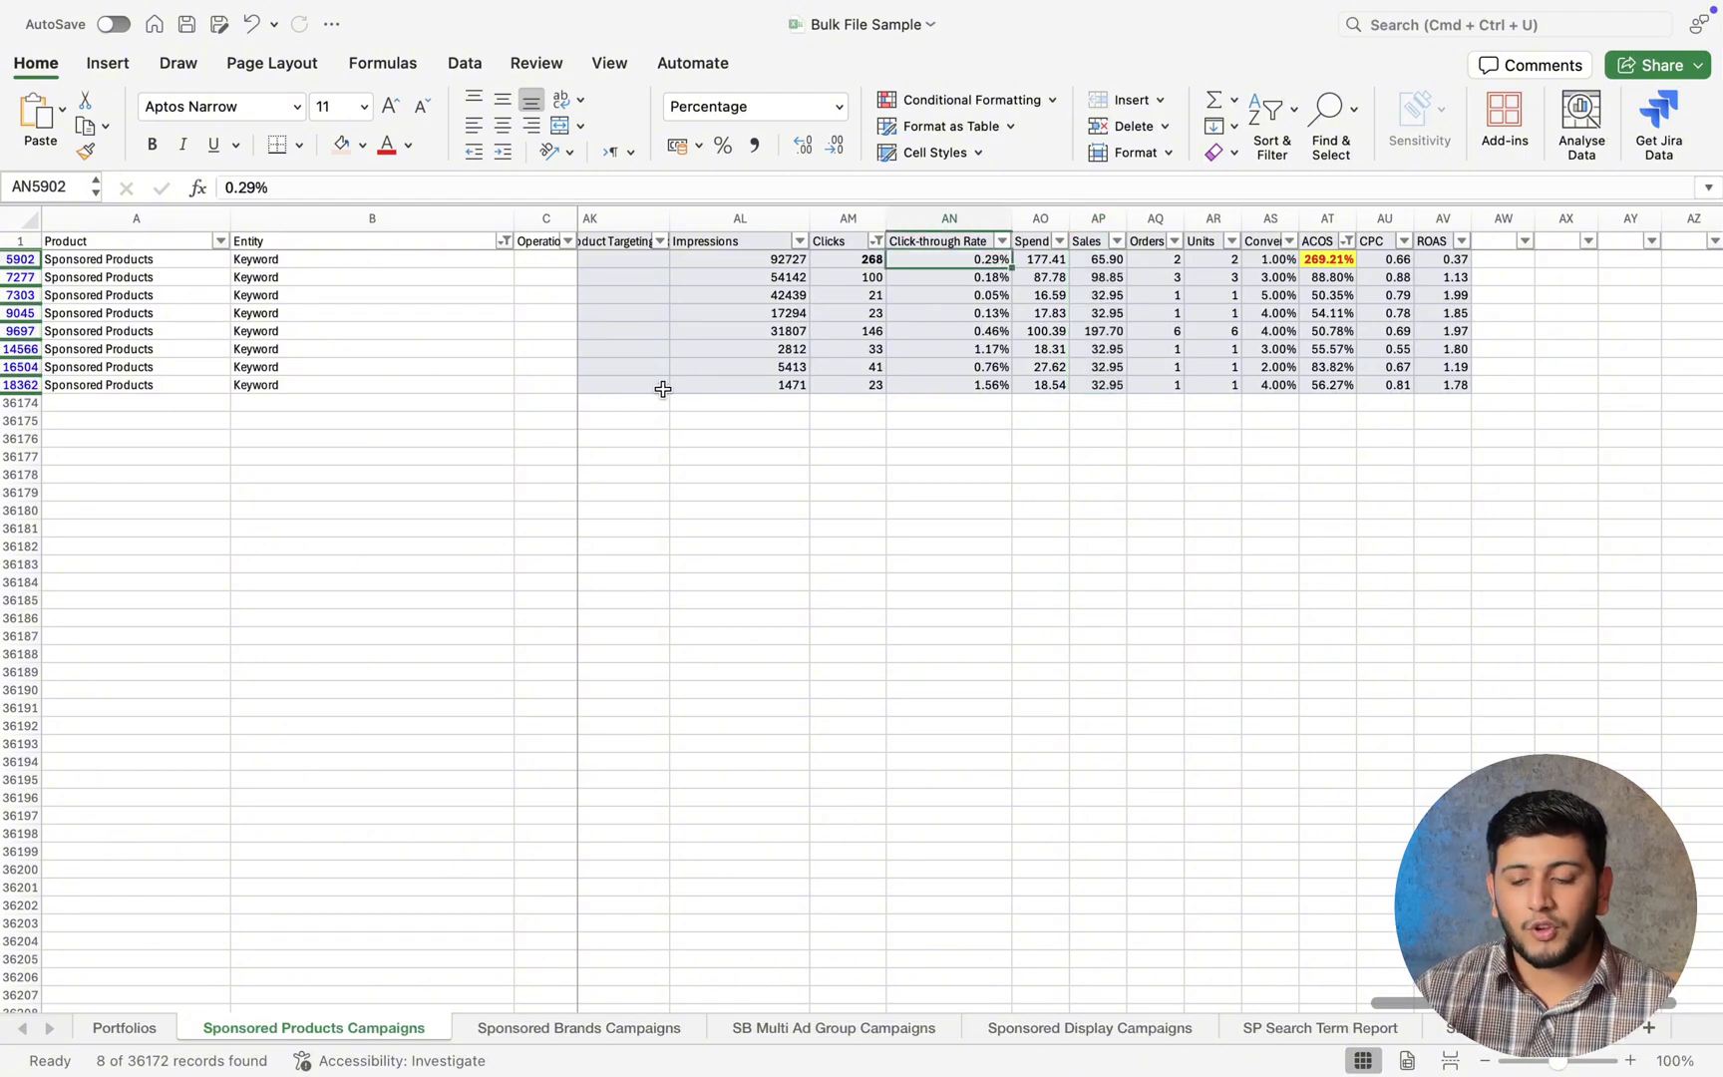
{"action": "left_click", "coordinate": [449, 279]}
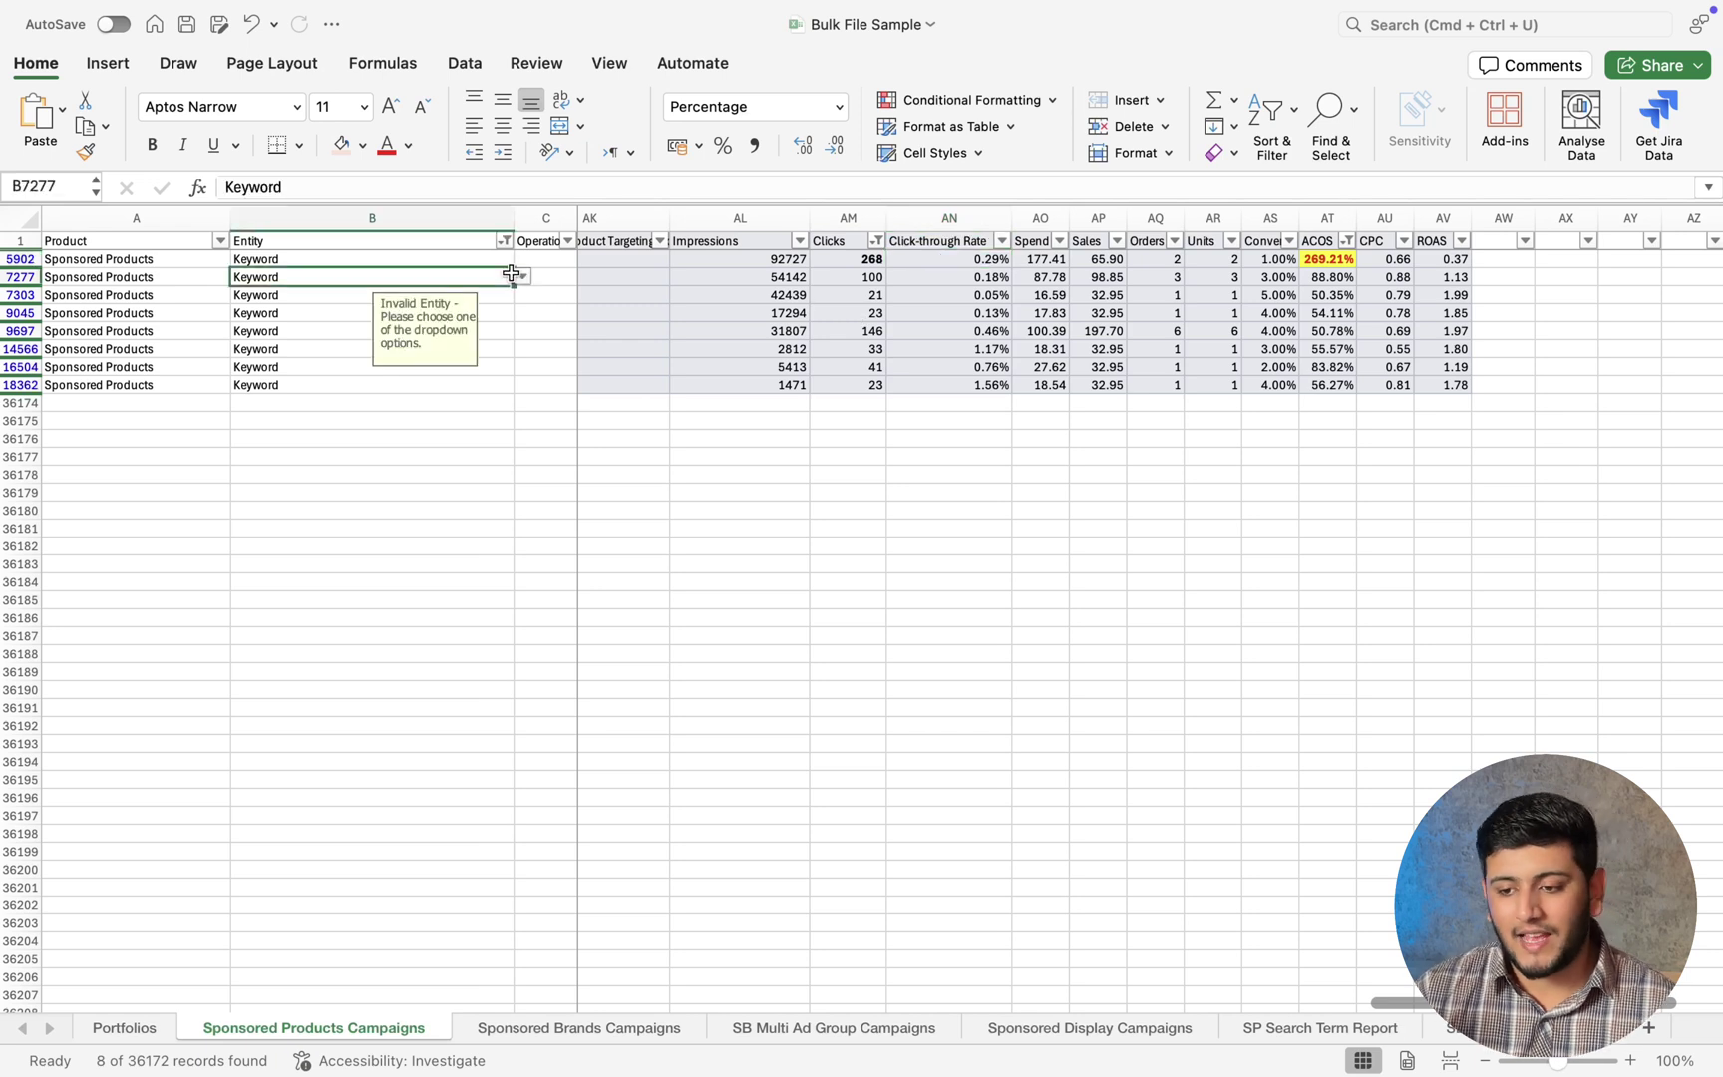
{"action": "left_click", "coordinate": [871, 277]}
{"action": "left_click", "coordinate": [1347, 241]}
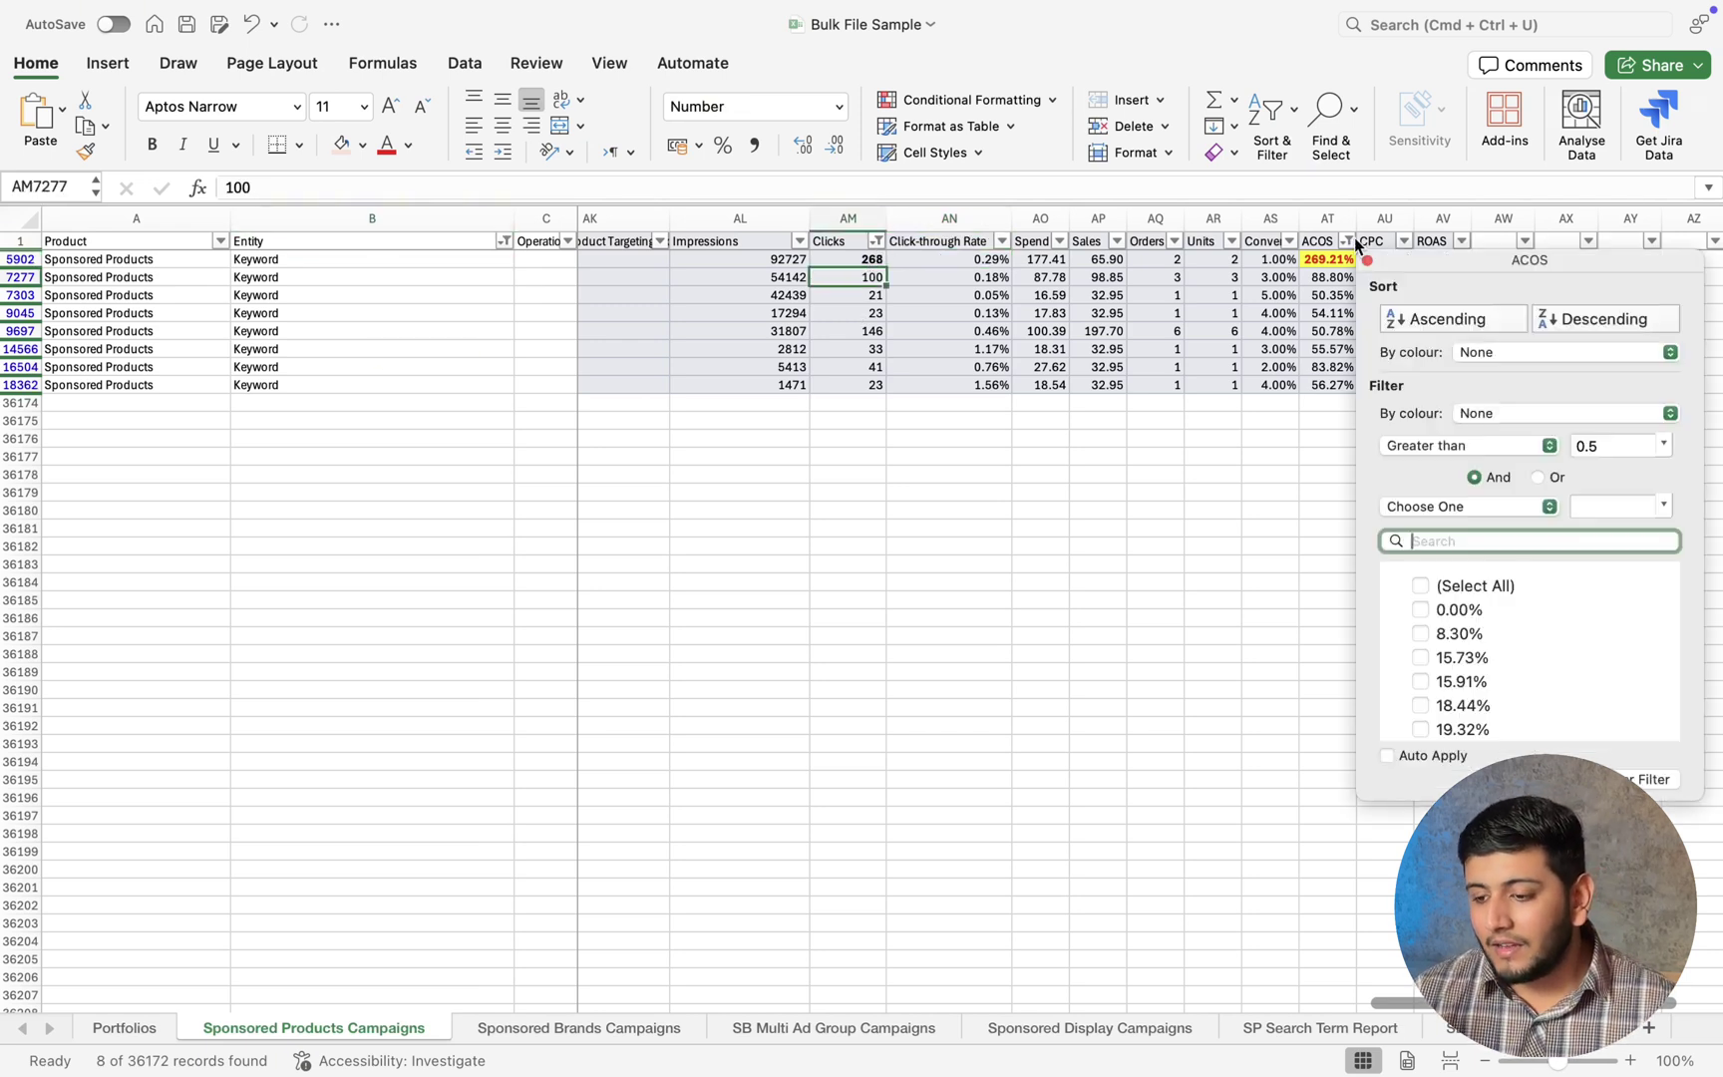
{"action": "left_click", "coordinate": [1424, 585]}
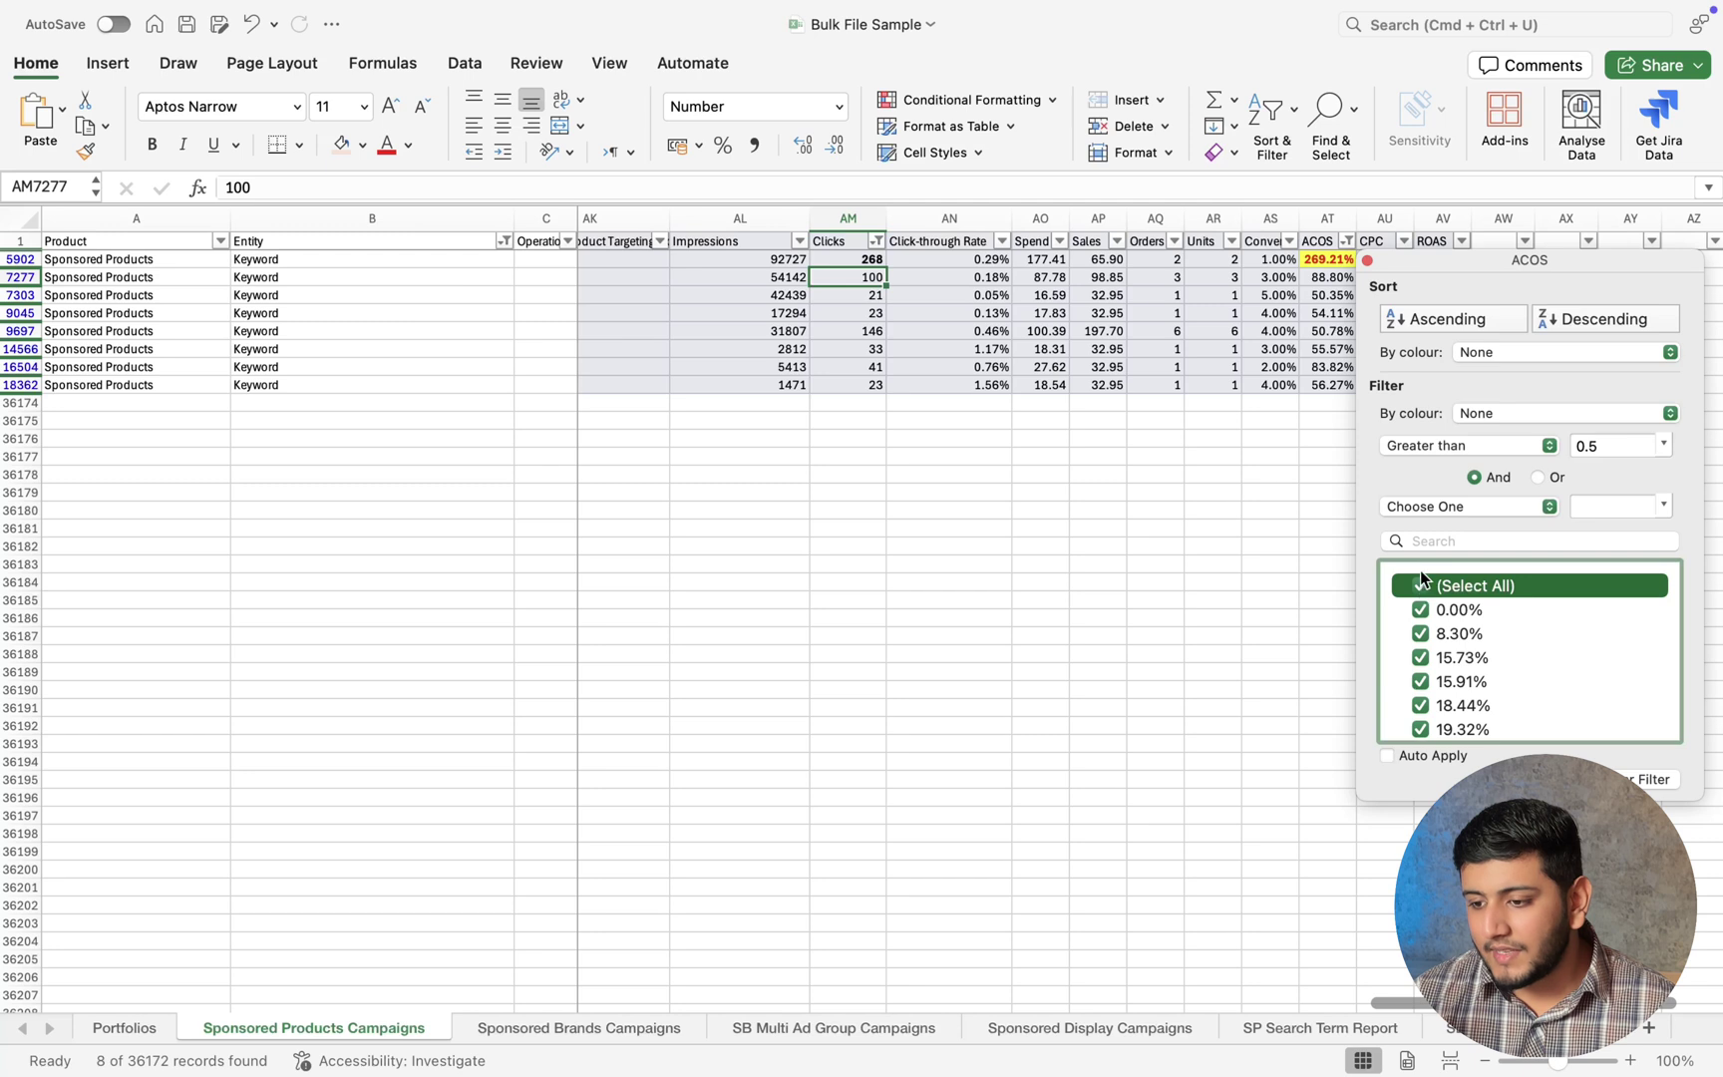
{"action": "left_click", "coordinate": [1430, 445]}
{"action": "left_click", "coordinate": [1429, 445]}
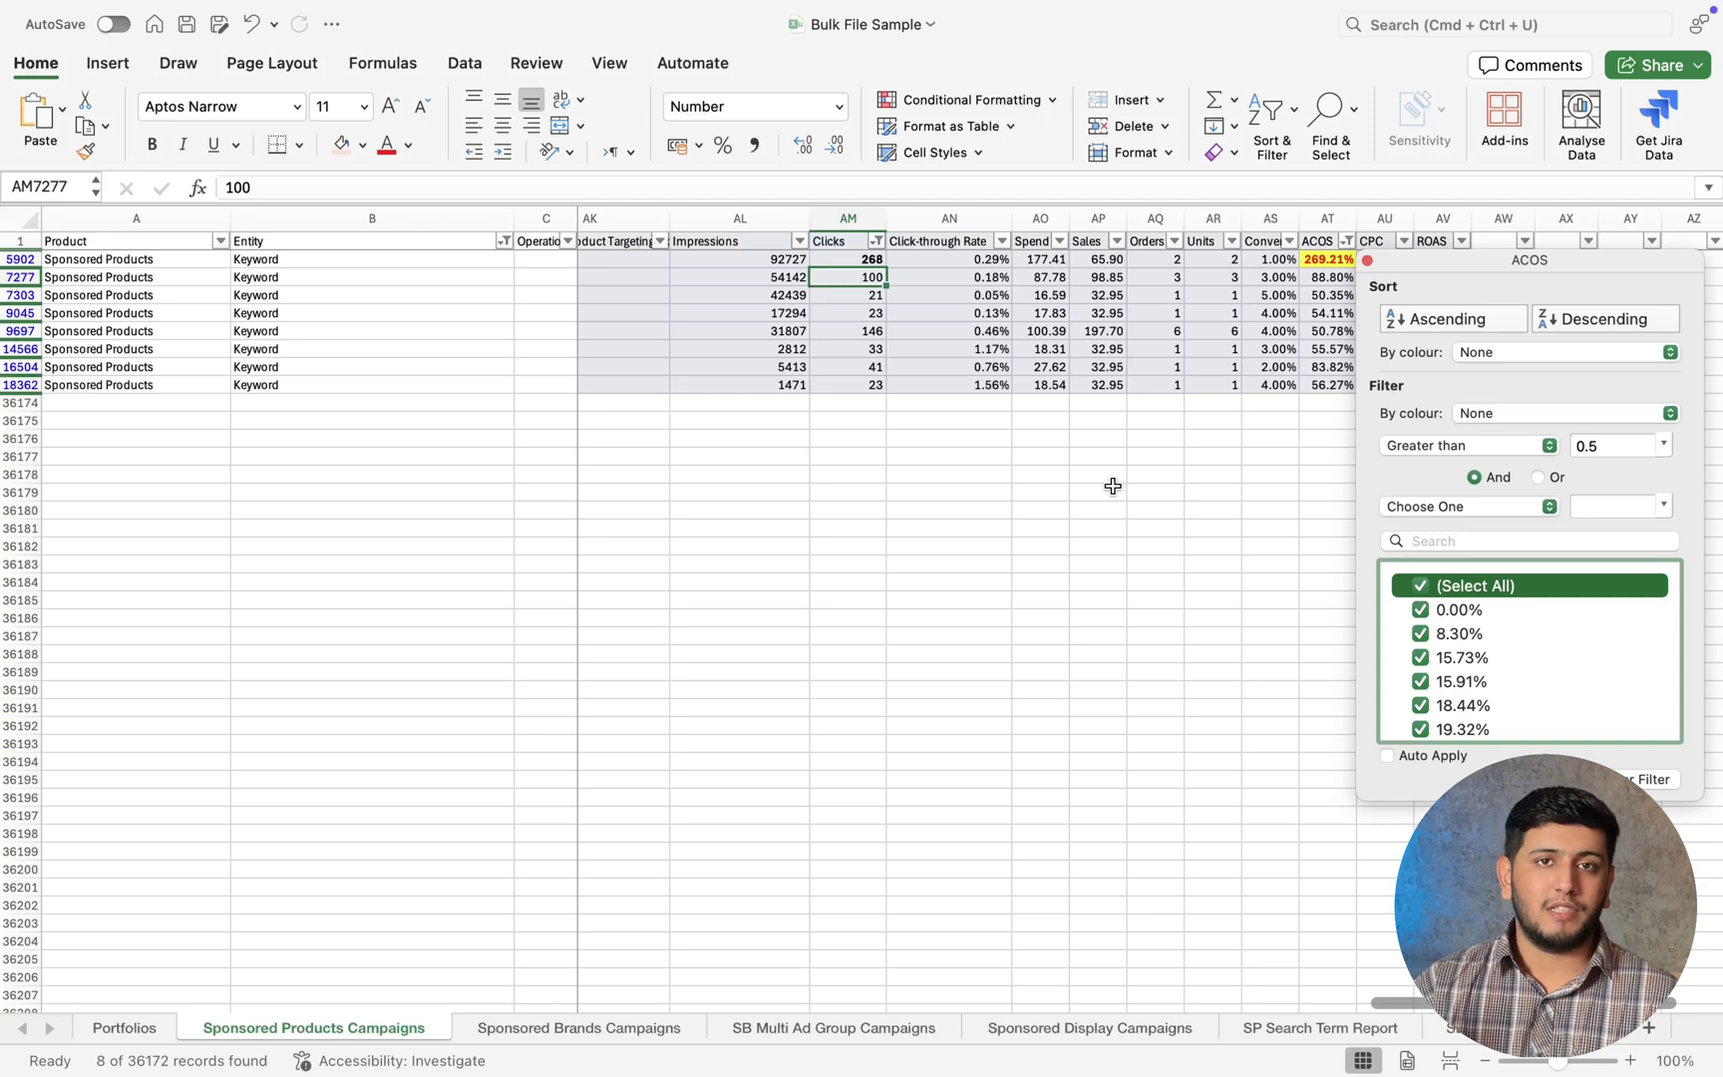
{"action": "left_click", "coordinate": [1113, 486]}
{"action": "scroll", "coordinate": [1112, 485], "scroll_direction": "right", "scroll_amount": 1}
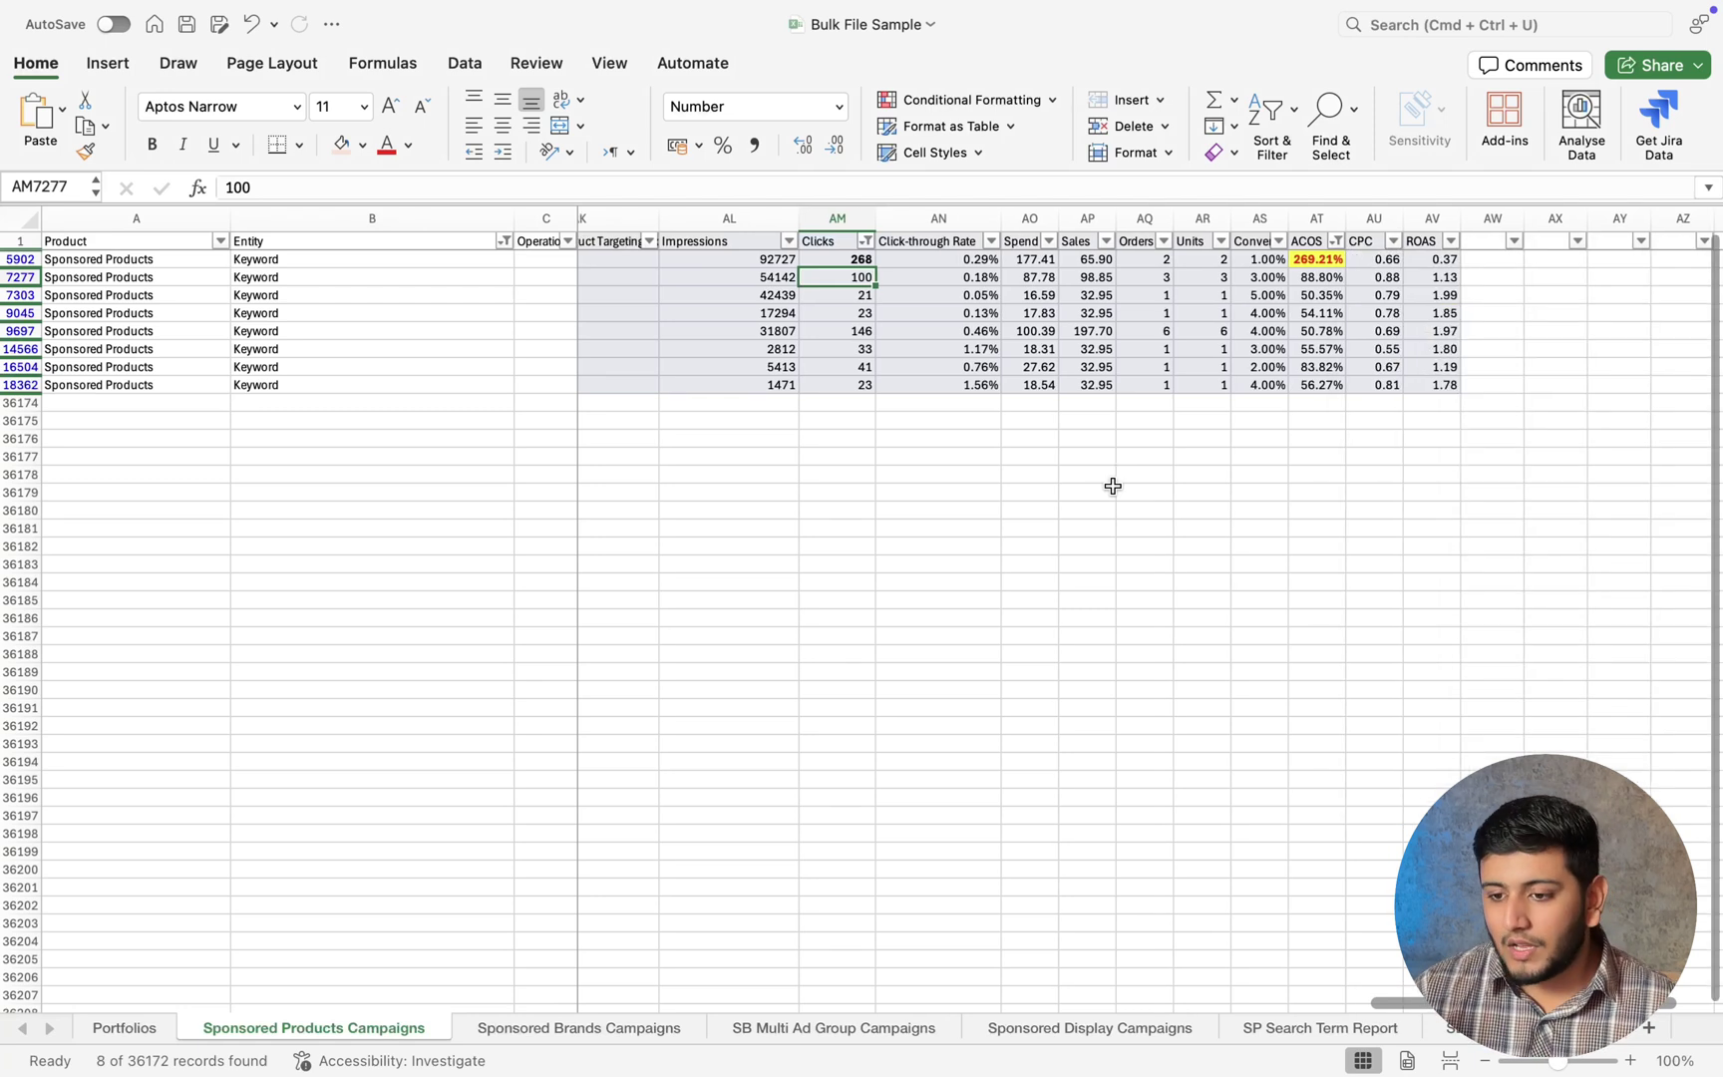
{"action": "left_click", "coordinate": [1334, 246]}
{"action": "left_click", "coordinate": [1408, 586]}
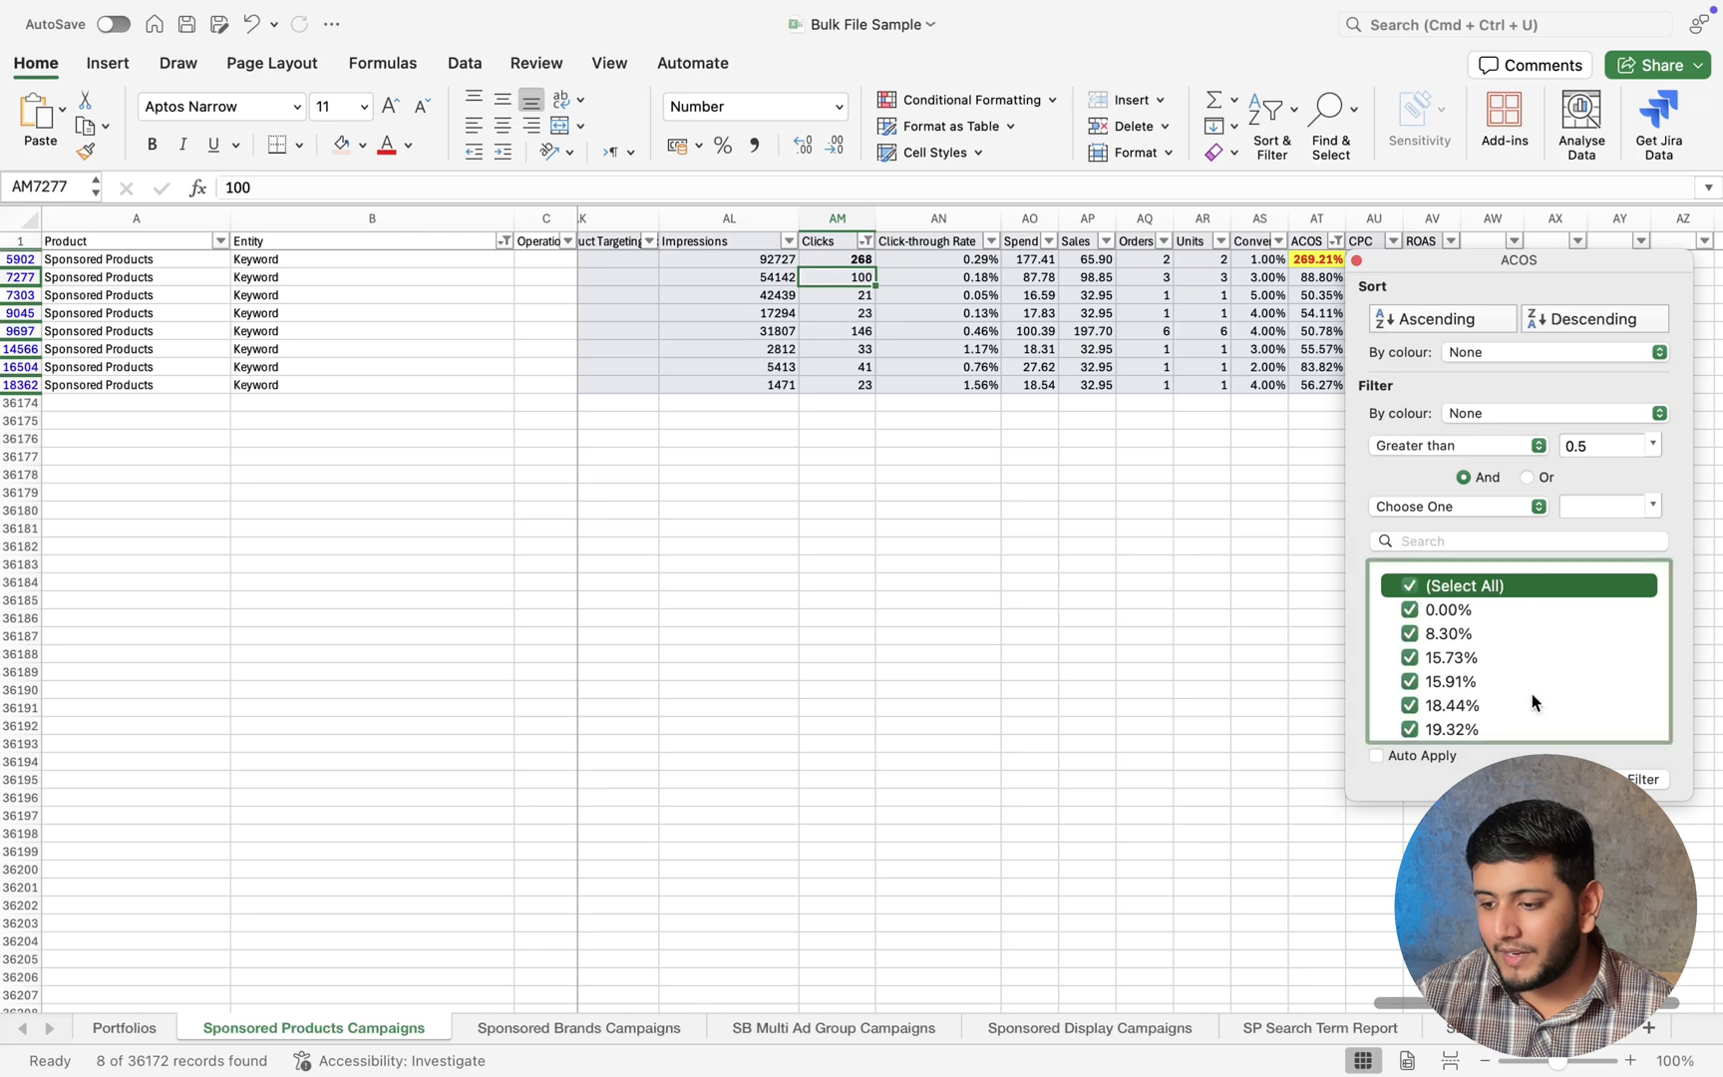
{"action": "left_click", "coordinate": [1083, 351]}
{"action": "left_click", "coordinate": [1279, 117]}
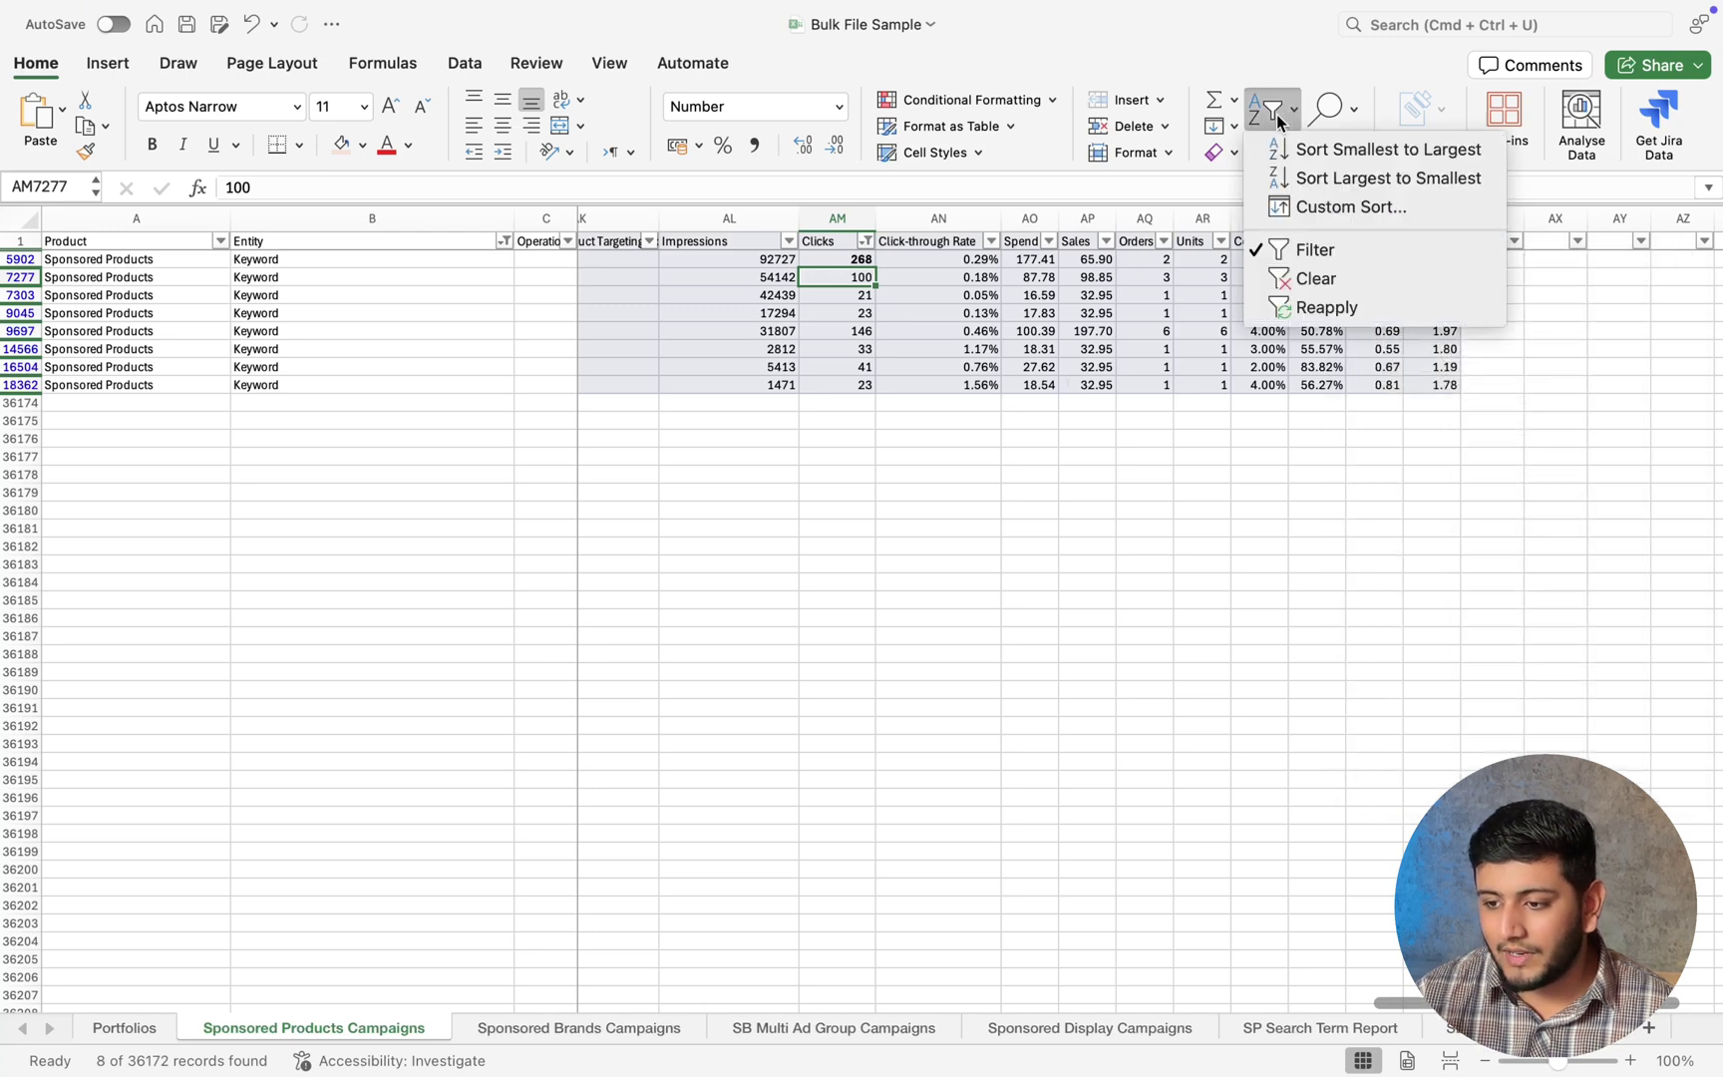
{"action": "left_click", "coordinate": [1106, 307]}
Reset the ACOS filter to include all values, keeping the Clicks filter, and return to the first listed keywords.
{"action": "left_click", "coordinate": [1337, 249]}
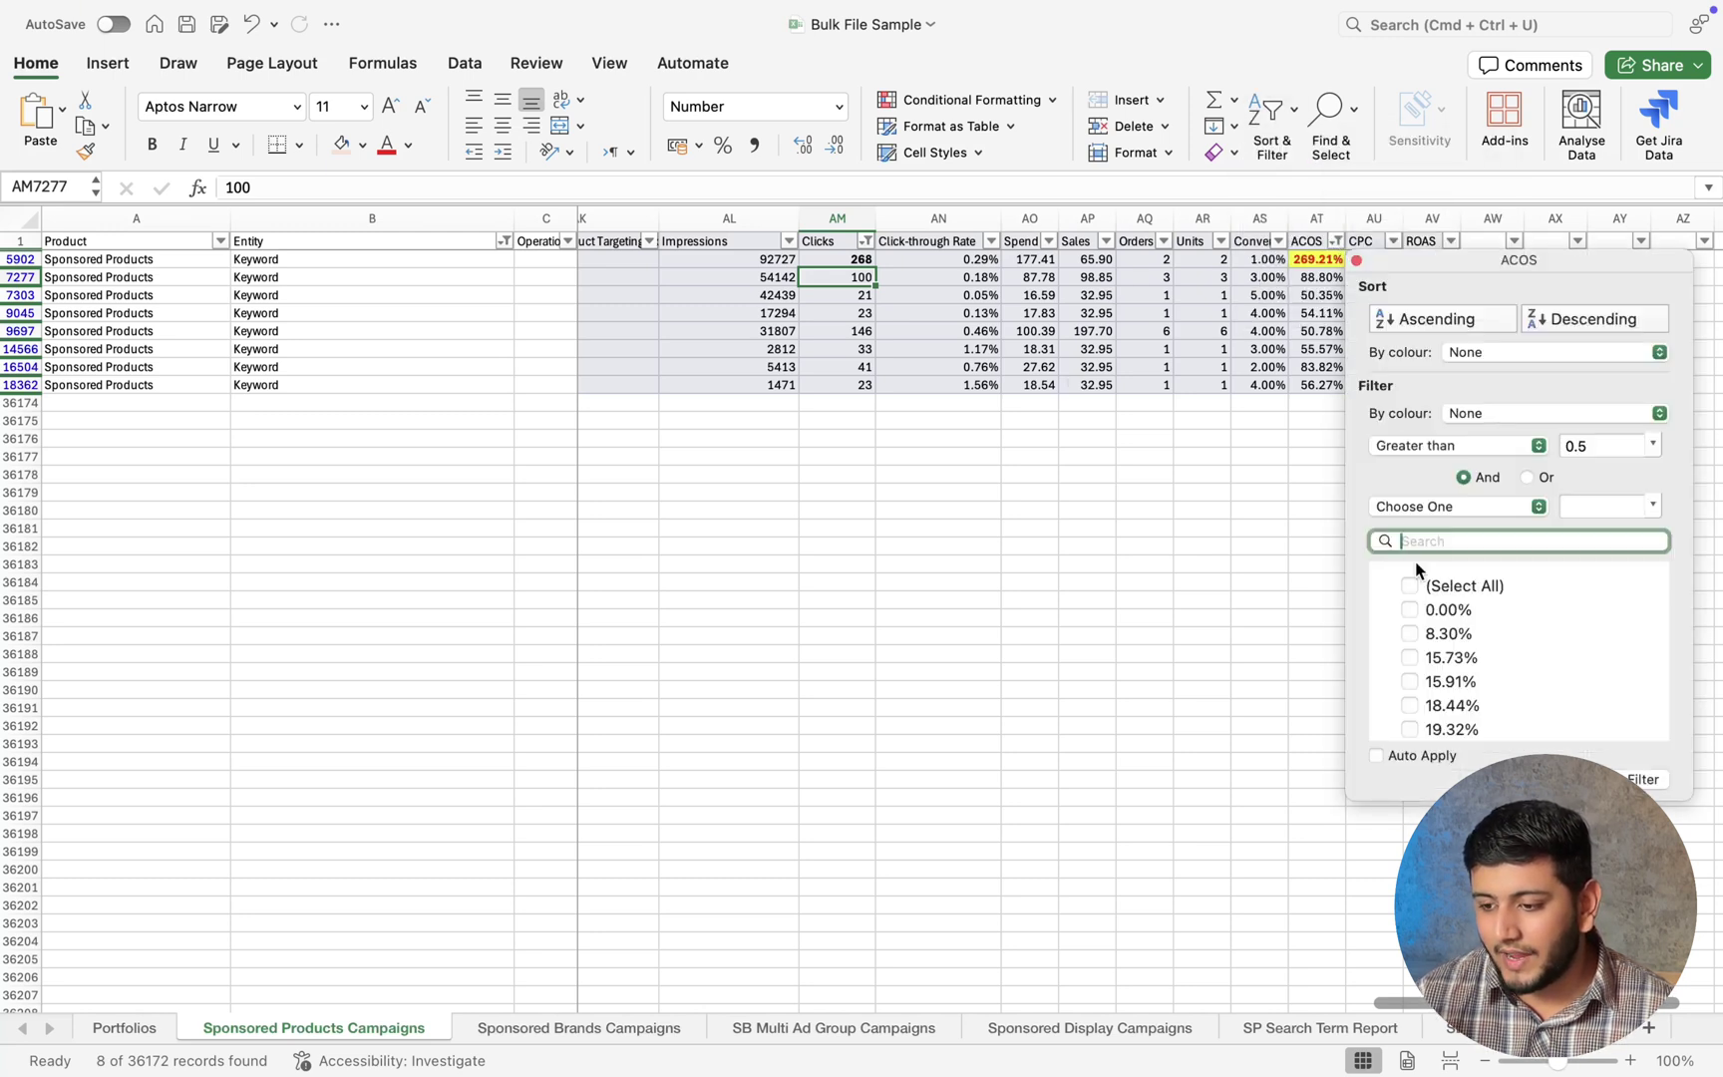
{"action": "left_click", "coordinate": [1409, 585]}
{"action": "left_click", "coordinate": [1527, 780]}
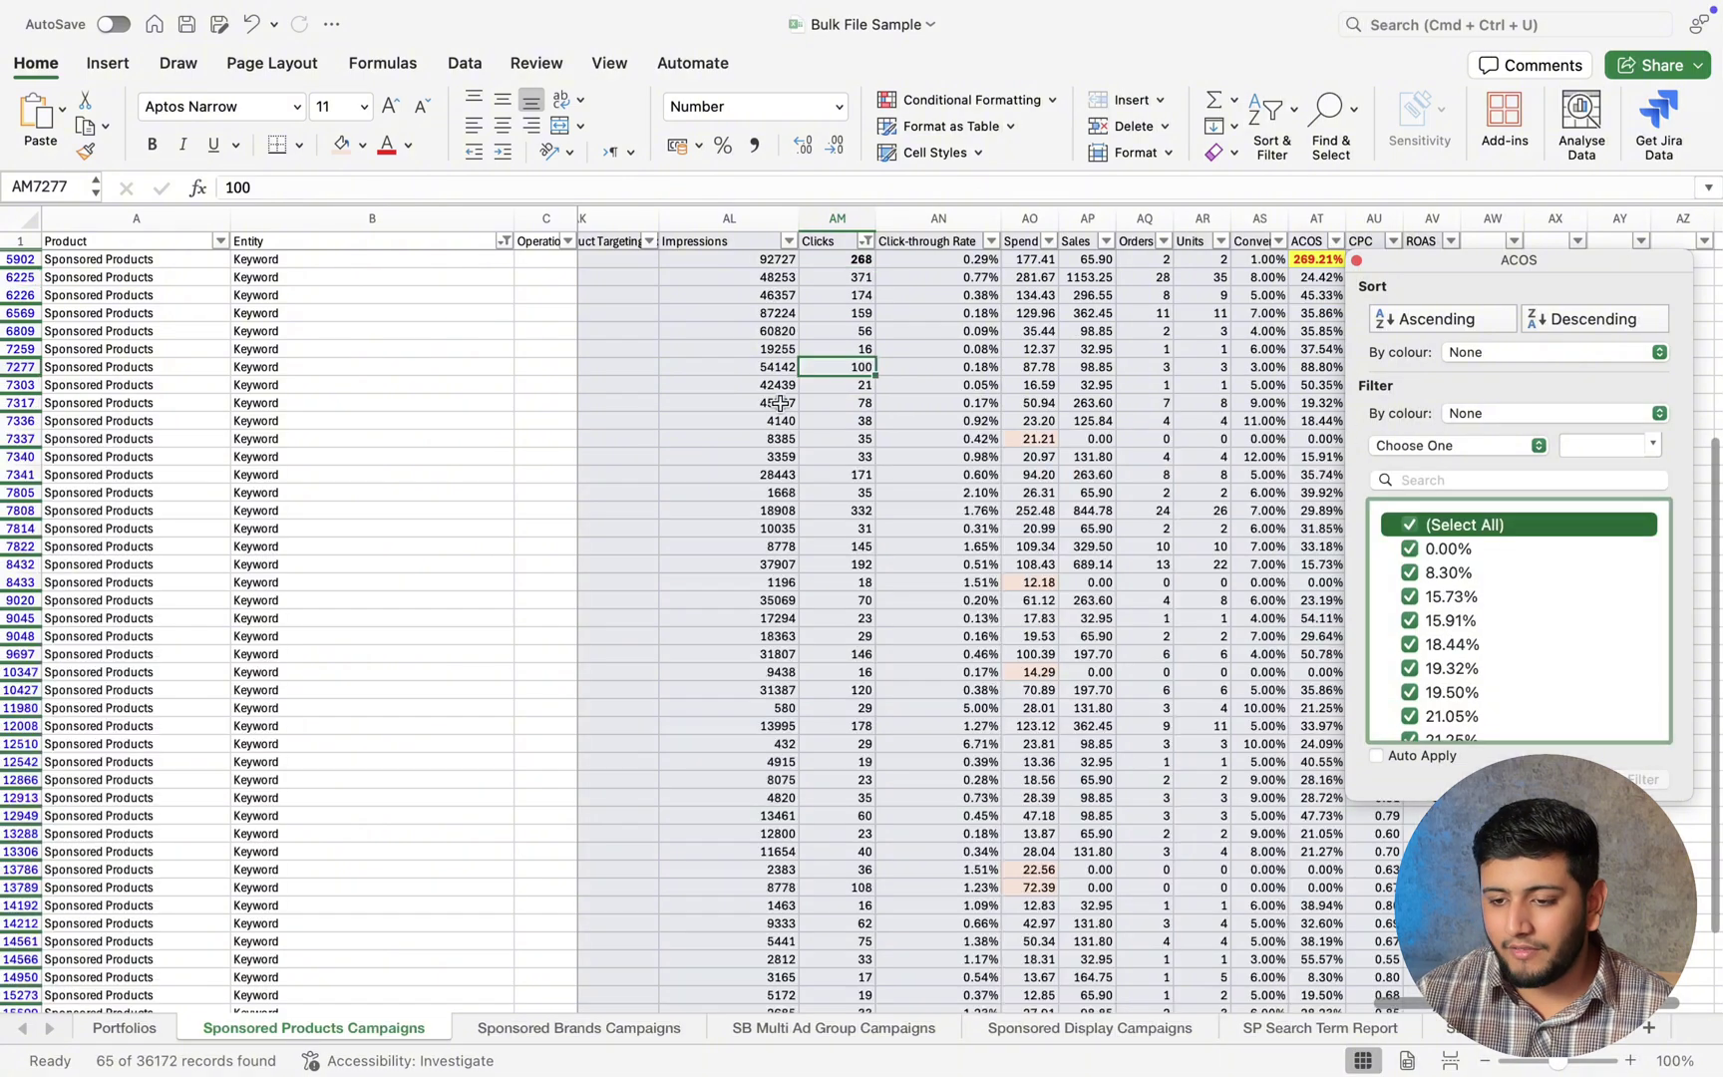
{"action": "left_click", "coordinate": [772, 373]}
{"action": "scroll", "coordinate": [771, 371], "scroll_direction": "up", "scroll_amount": 6}
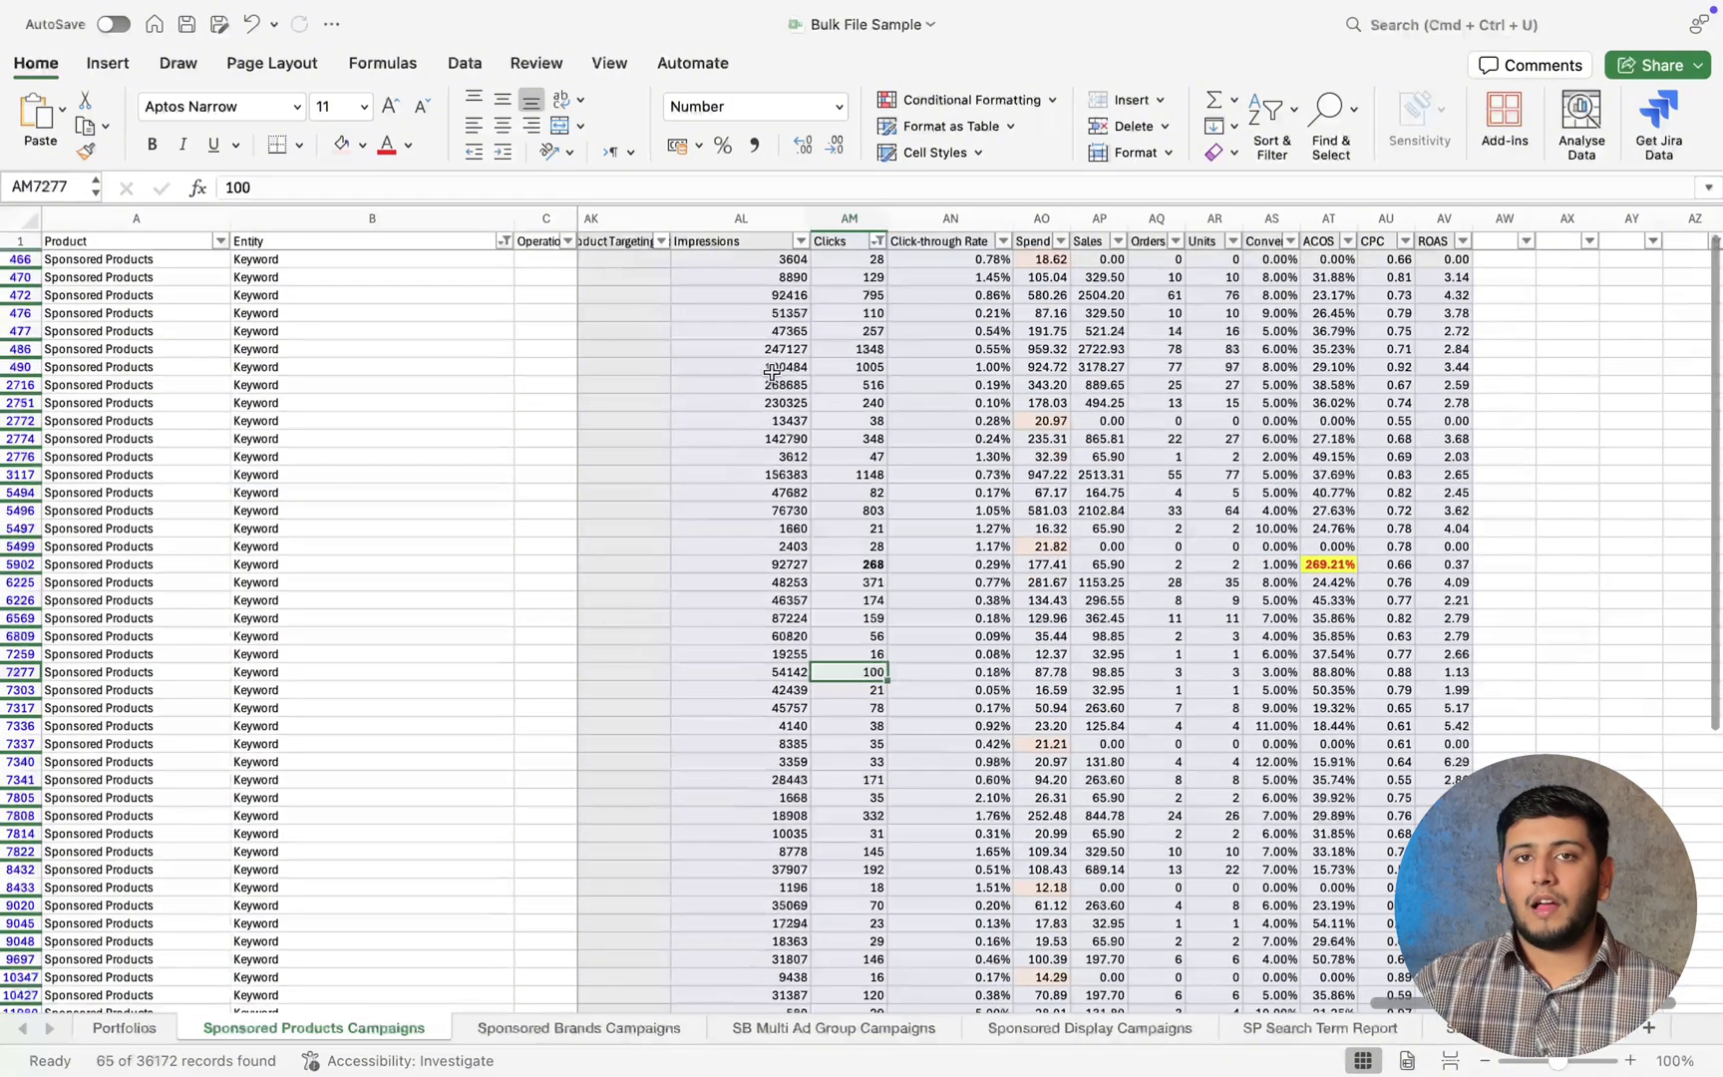
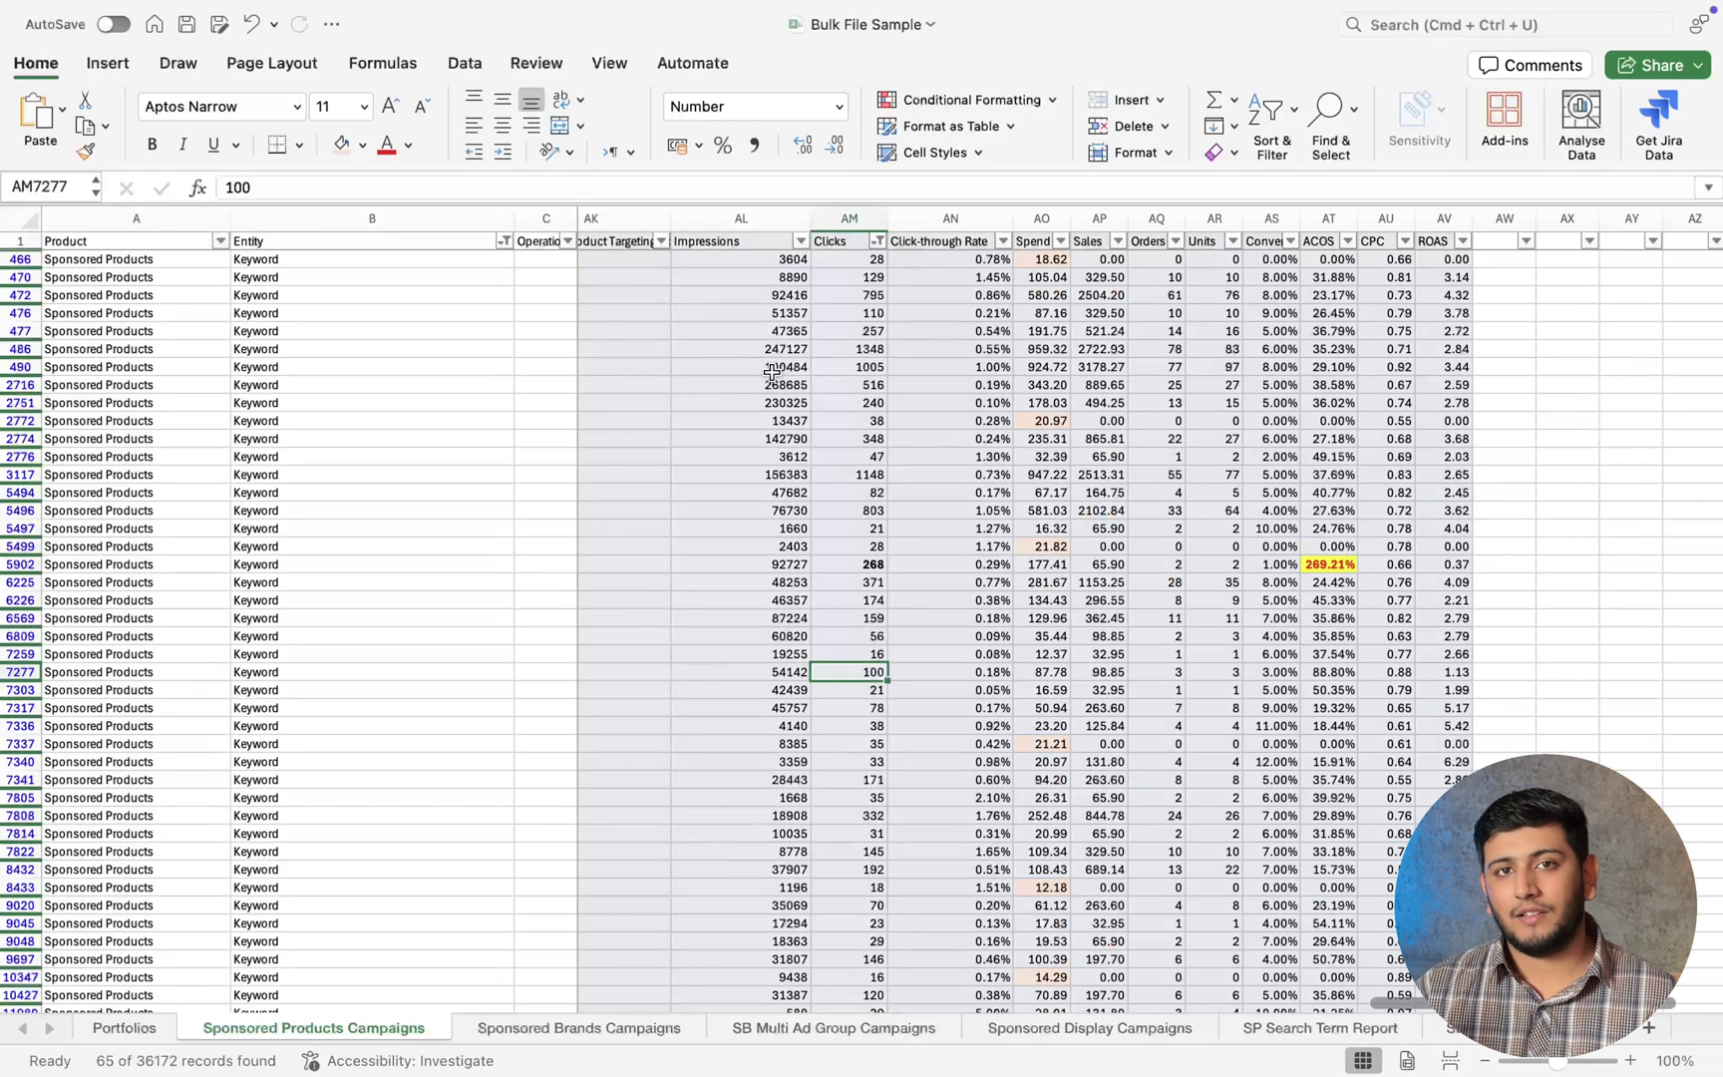
Filter the Units column to exclude keywords with 0 units.
{"action": "left_click", "coordinate": [1211, 259]}
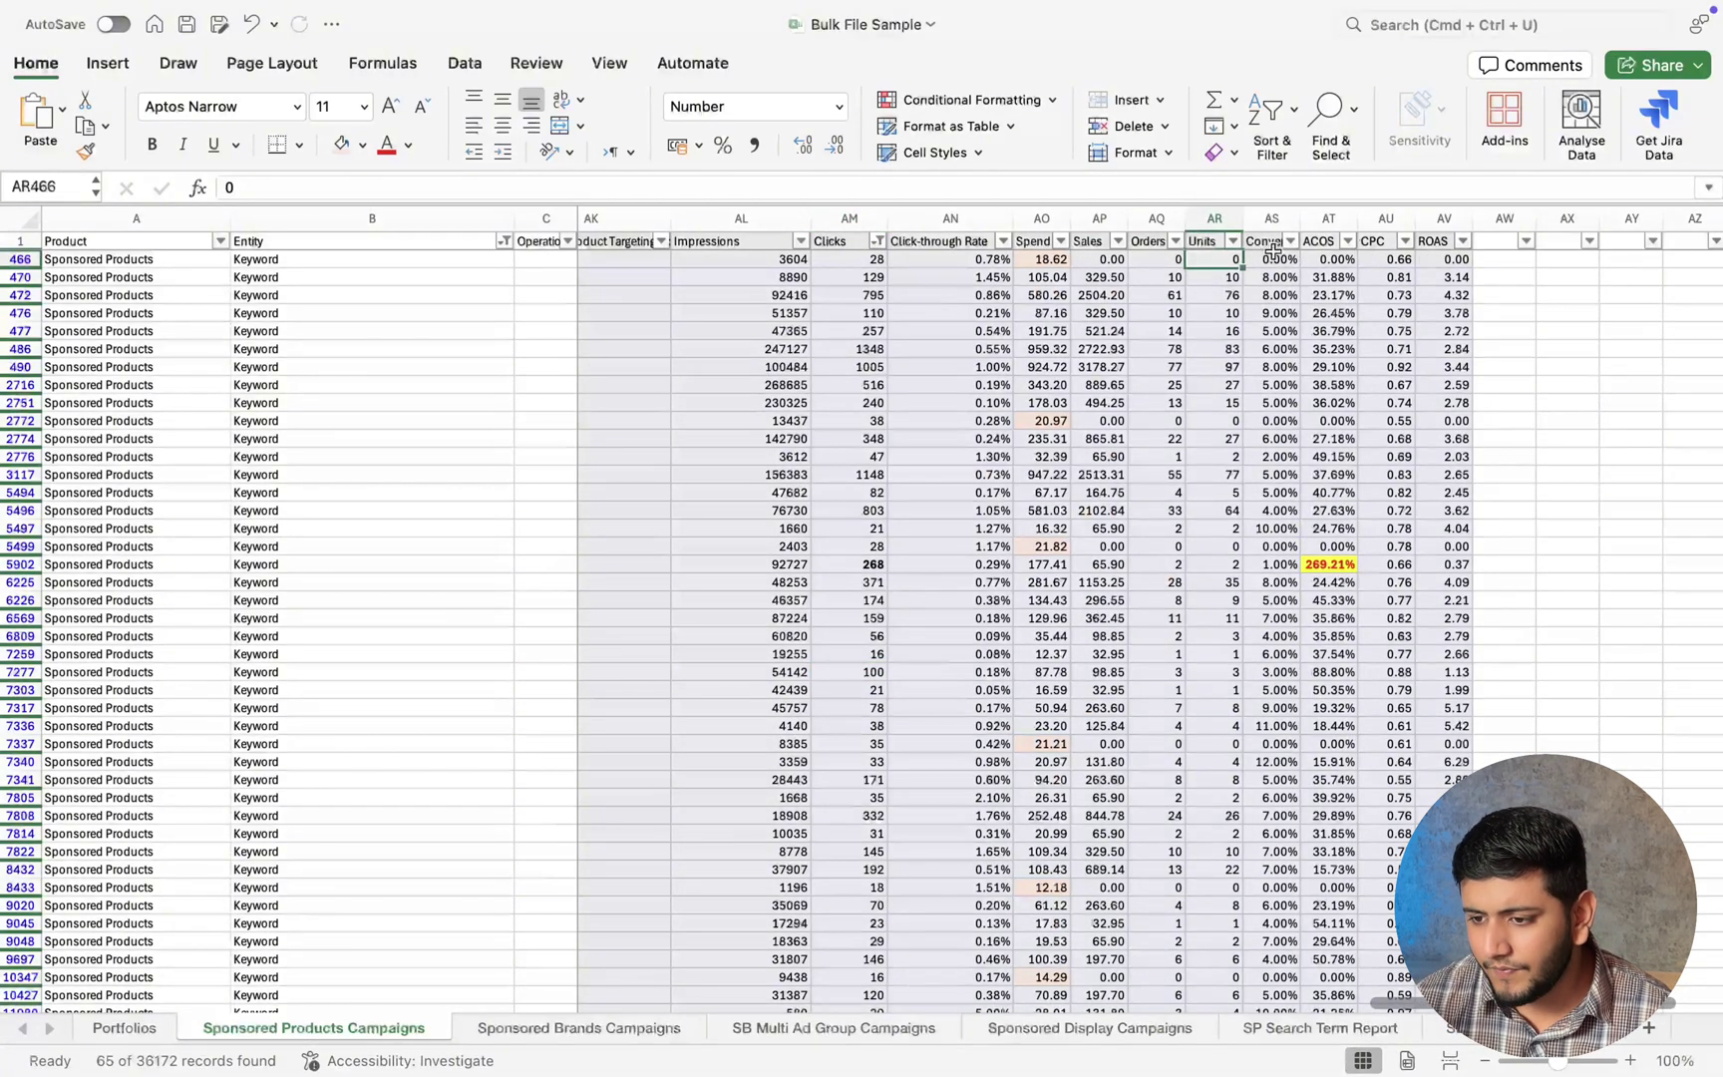
{"action": "left_click", "coordinate": [1234, 243]}
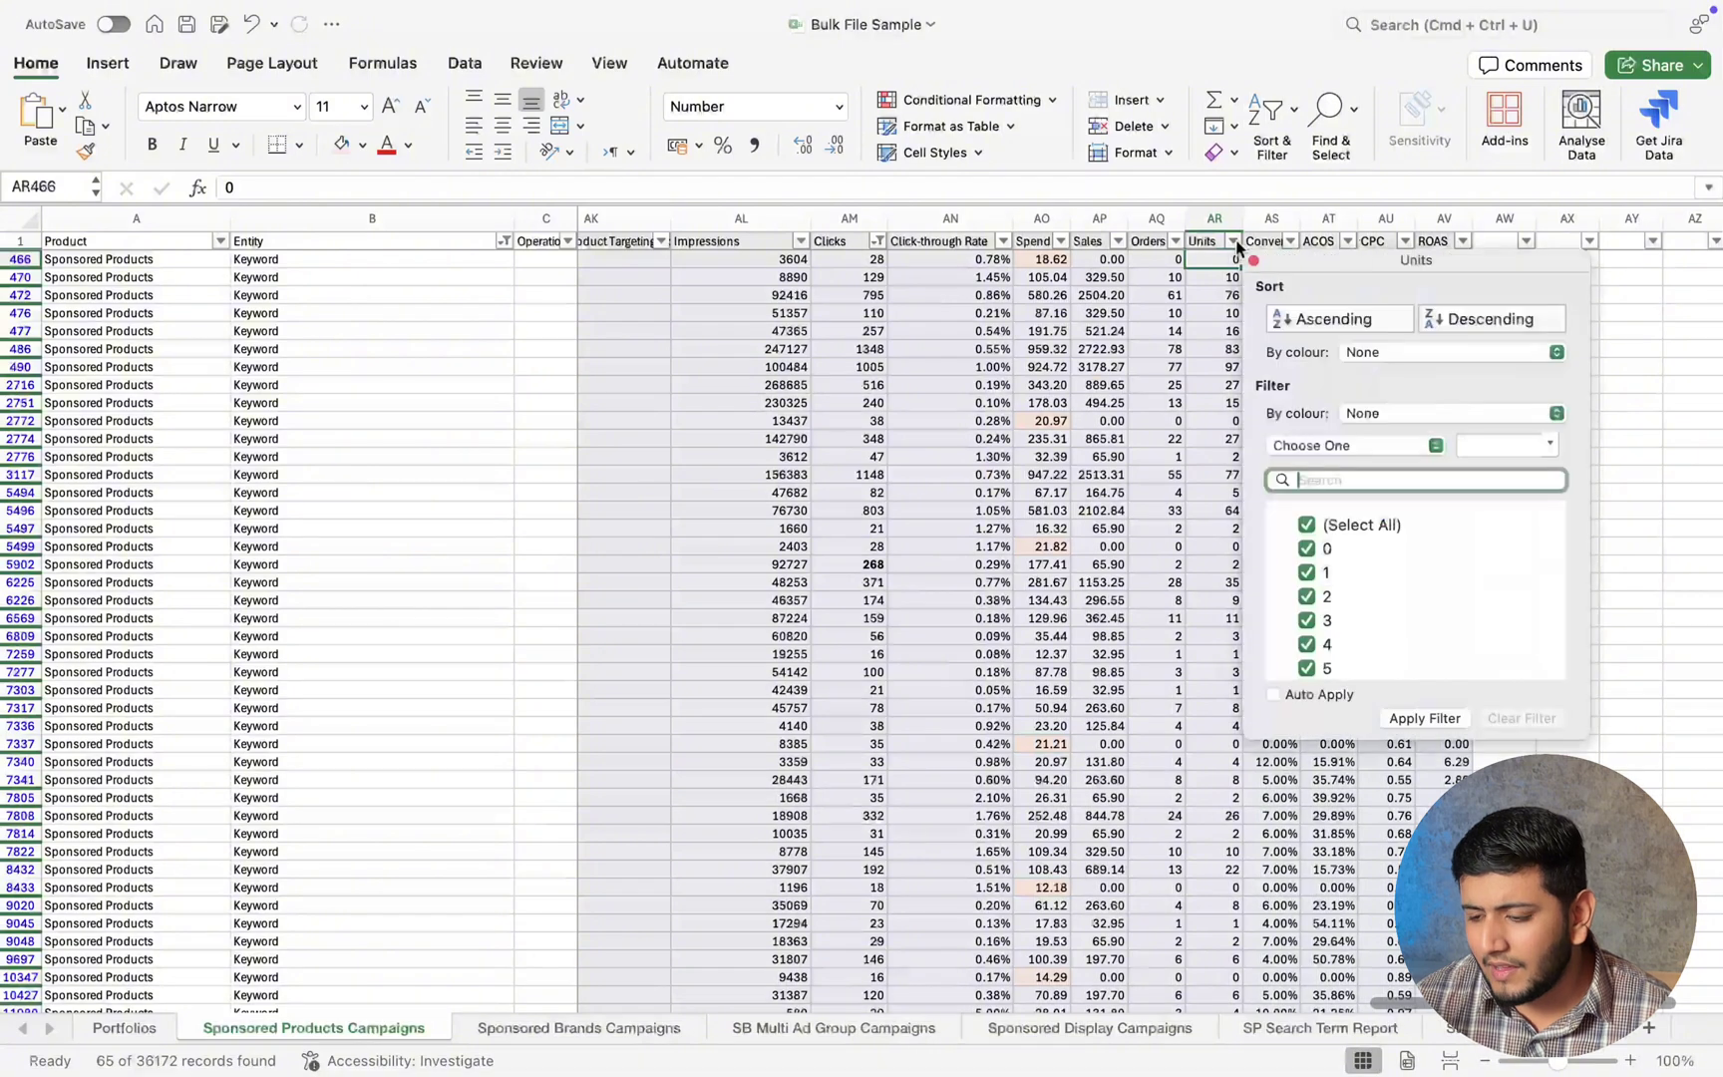
{"action": "left_click", "coordinate": [1306, 523]}
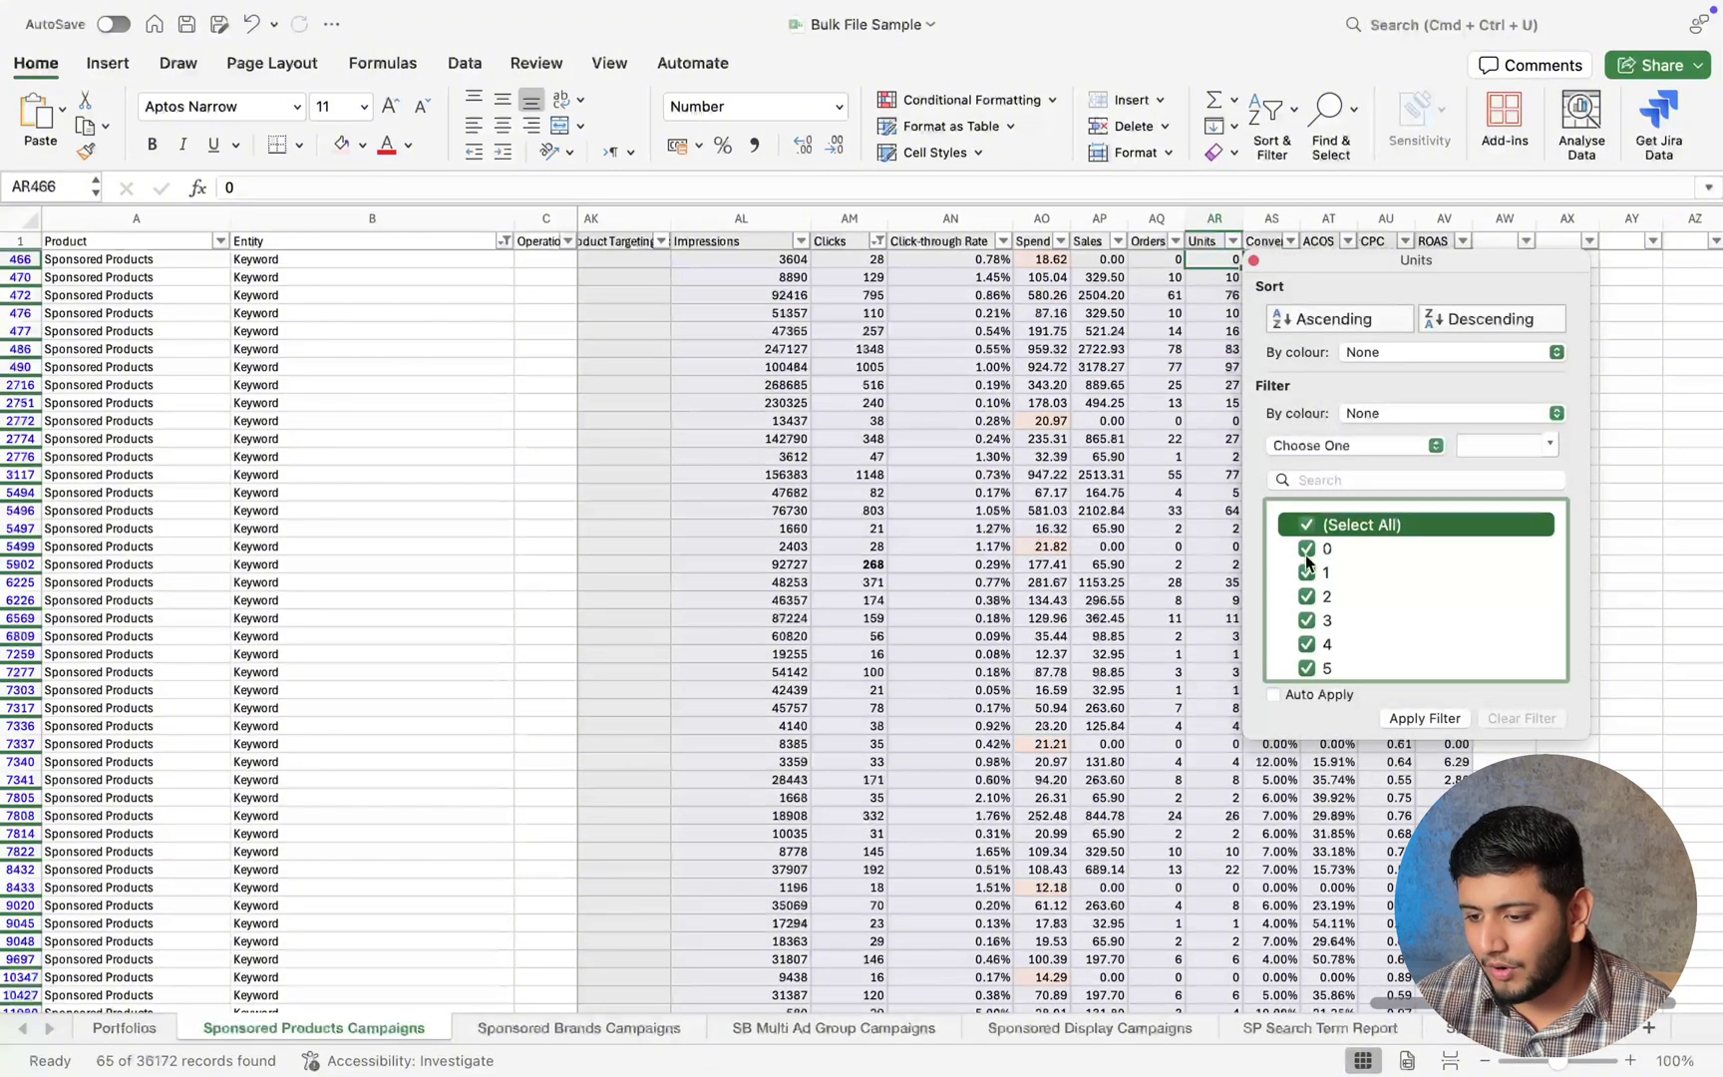
{"action": "left_click", "coordinate": [1306, 548]}
{"action": "left_click", "coordinate": [1424, 718]}
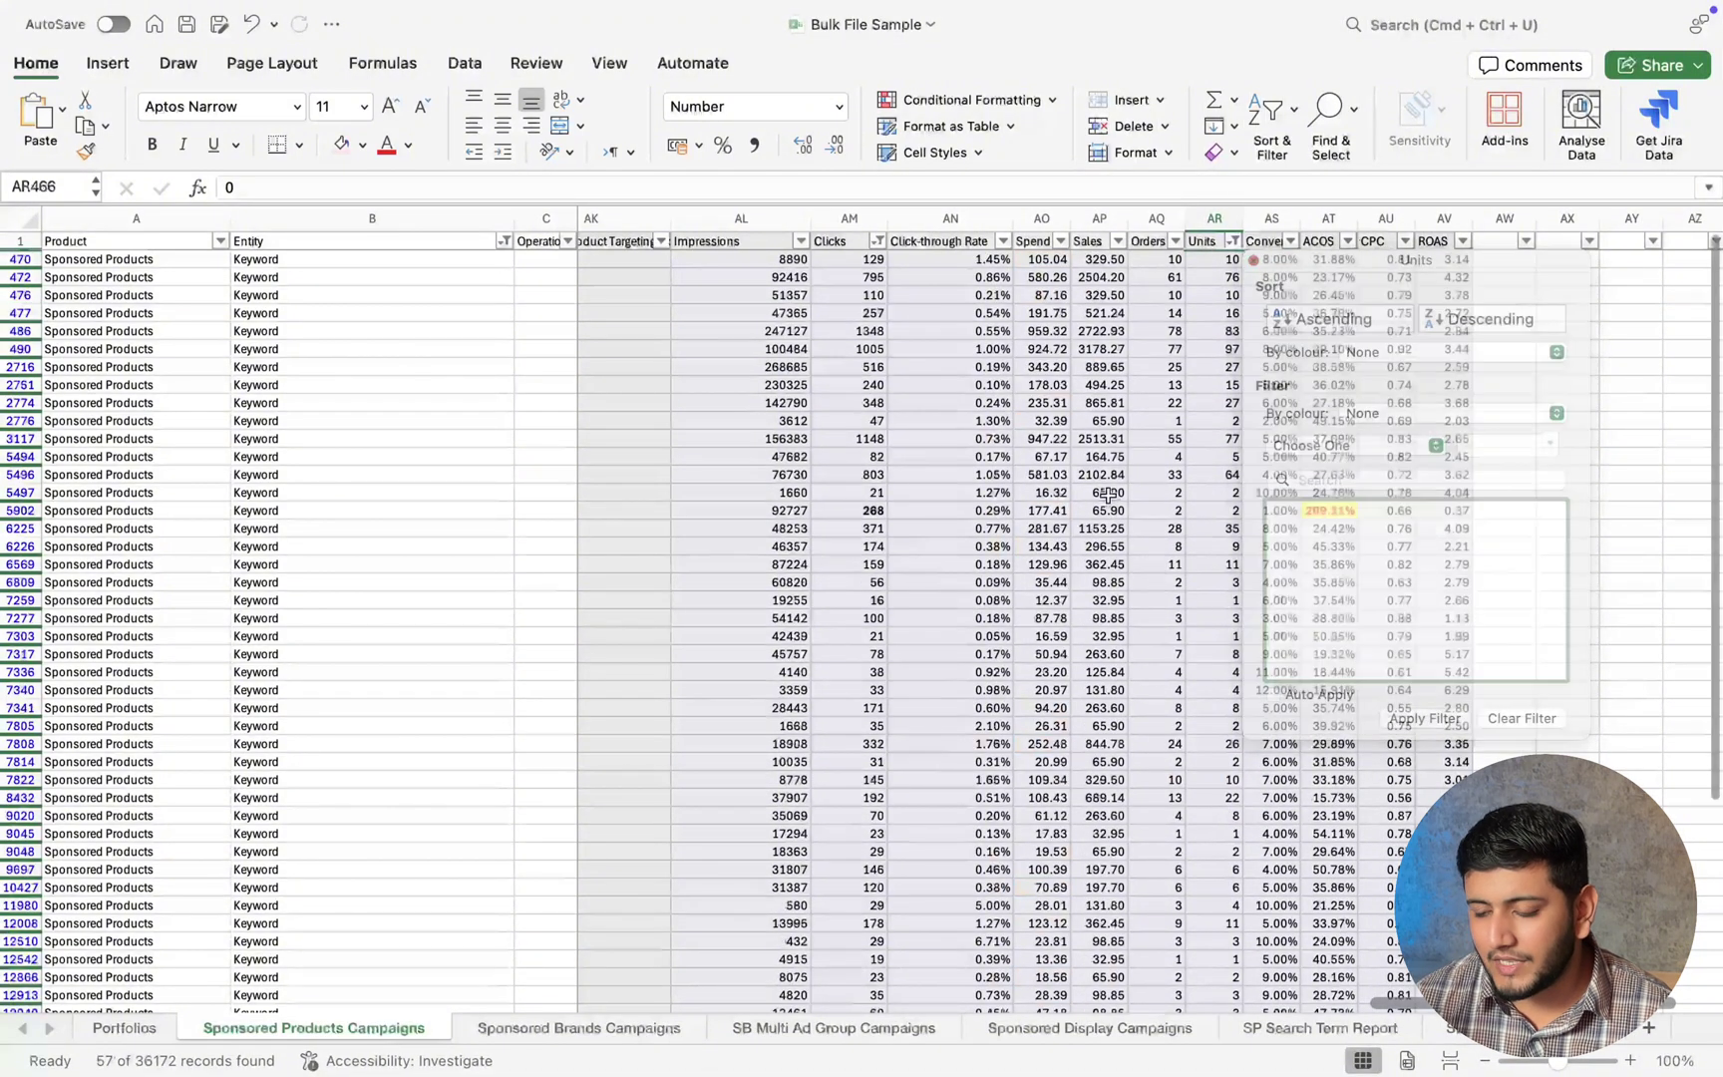
Filter the ACOS column to show only keywords with ACOS less than 25%.
{"action": "scroll", "coordinate": [1108, 495], "scroll_direction": "down", "scroll_amount": 1}
{"action": "scroll", "coordinate": [1109, 495], "scroll_direction": "right", "scroll_amount": 1}
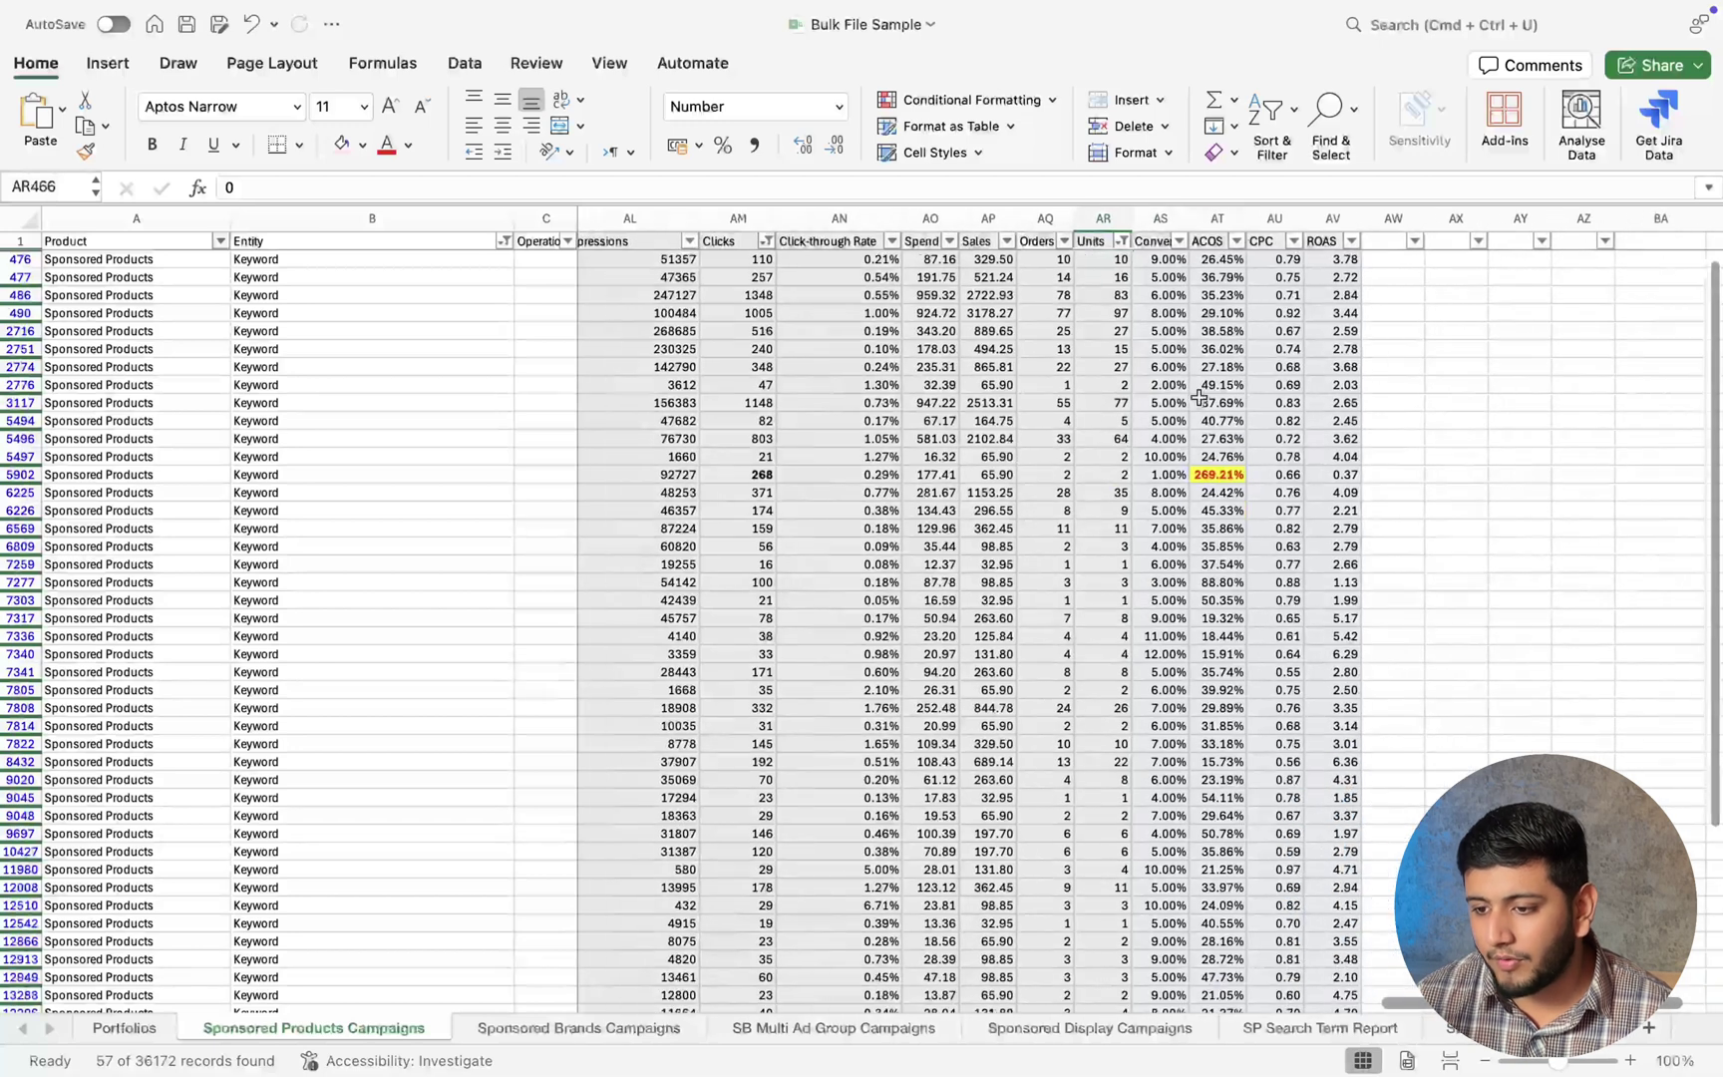
{"action": "left_click", "coordinate": [1237, 242]}
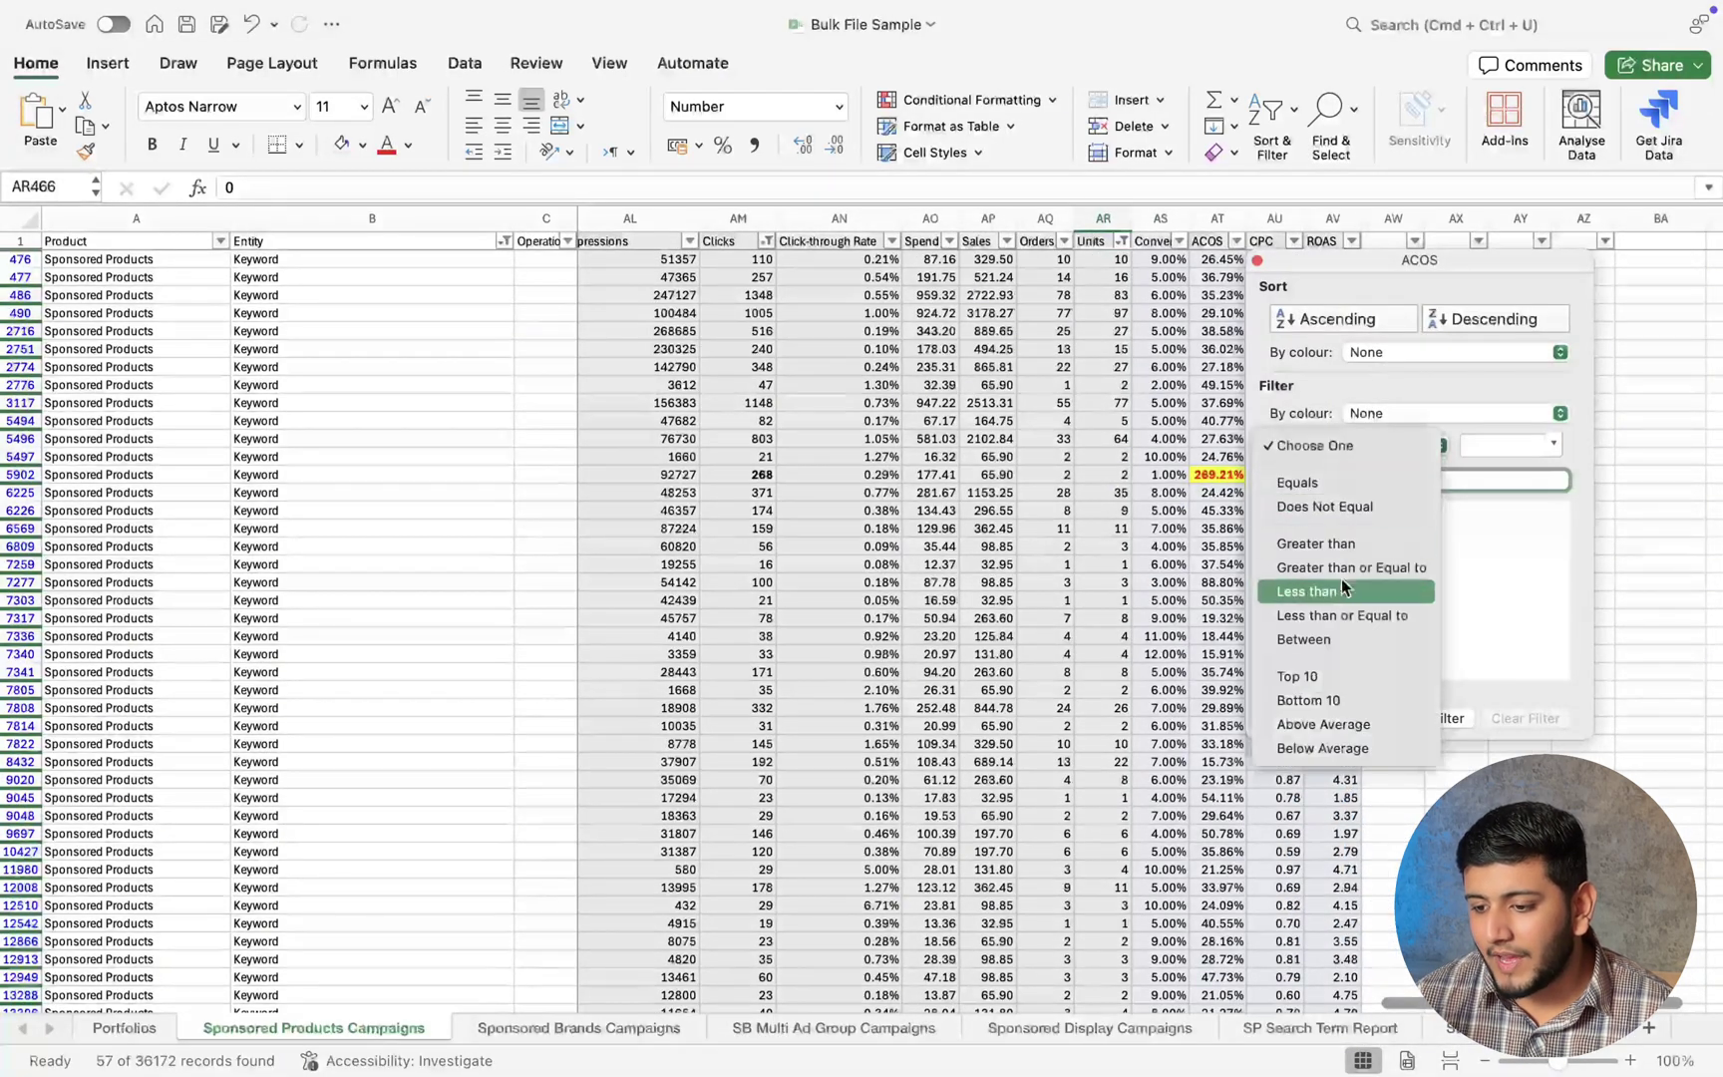
{"action": "left_click", "coordinate": [1323, 592]}
{"action": "left_click", "coordinate": [1466, 449]}
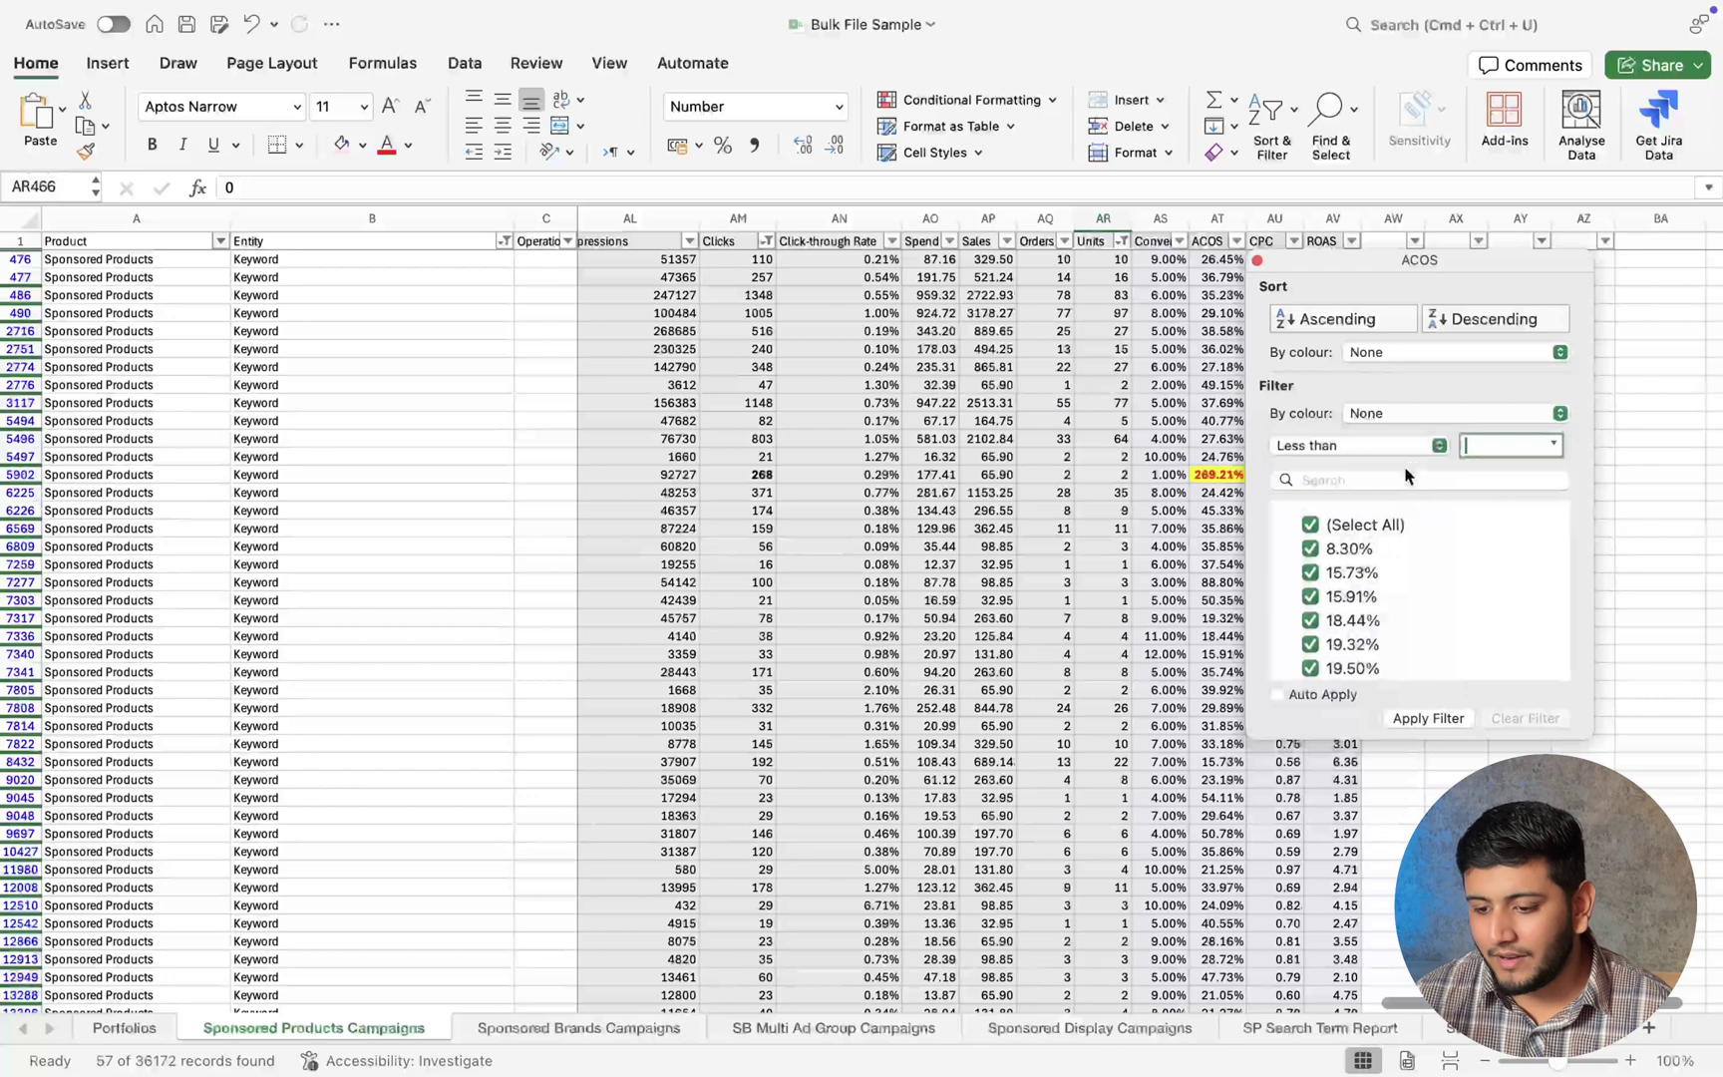
{"action": "type", "text": "25"}
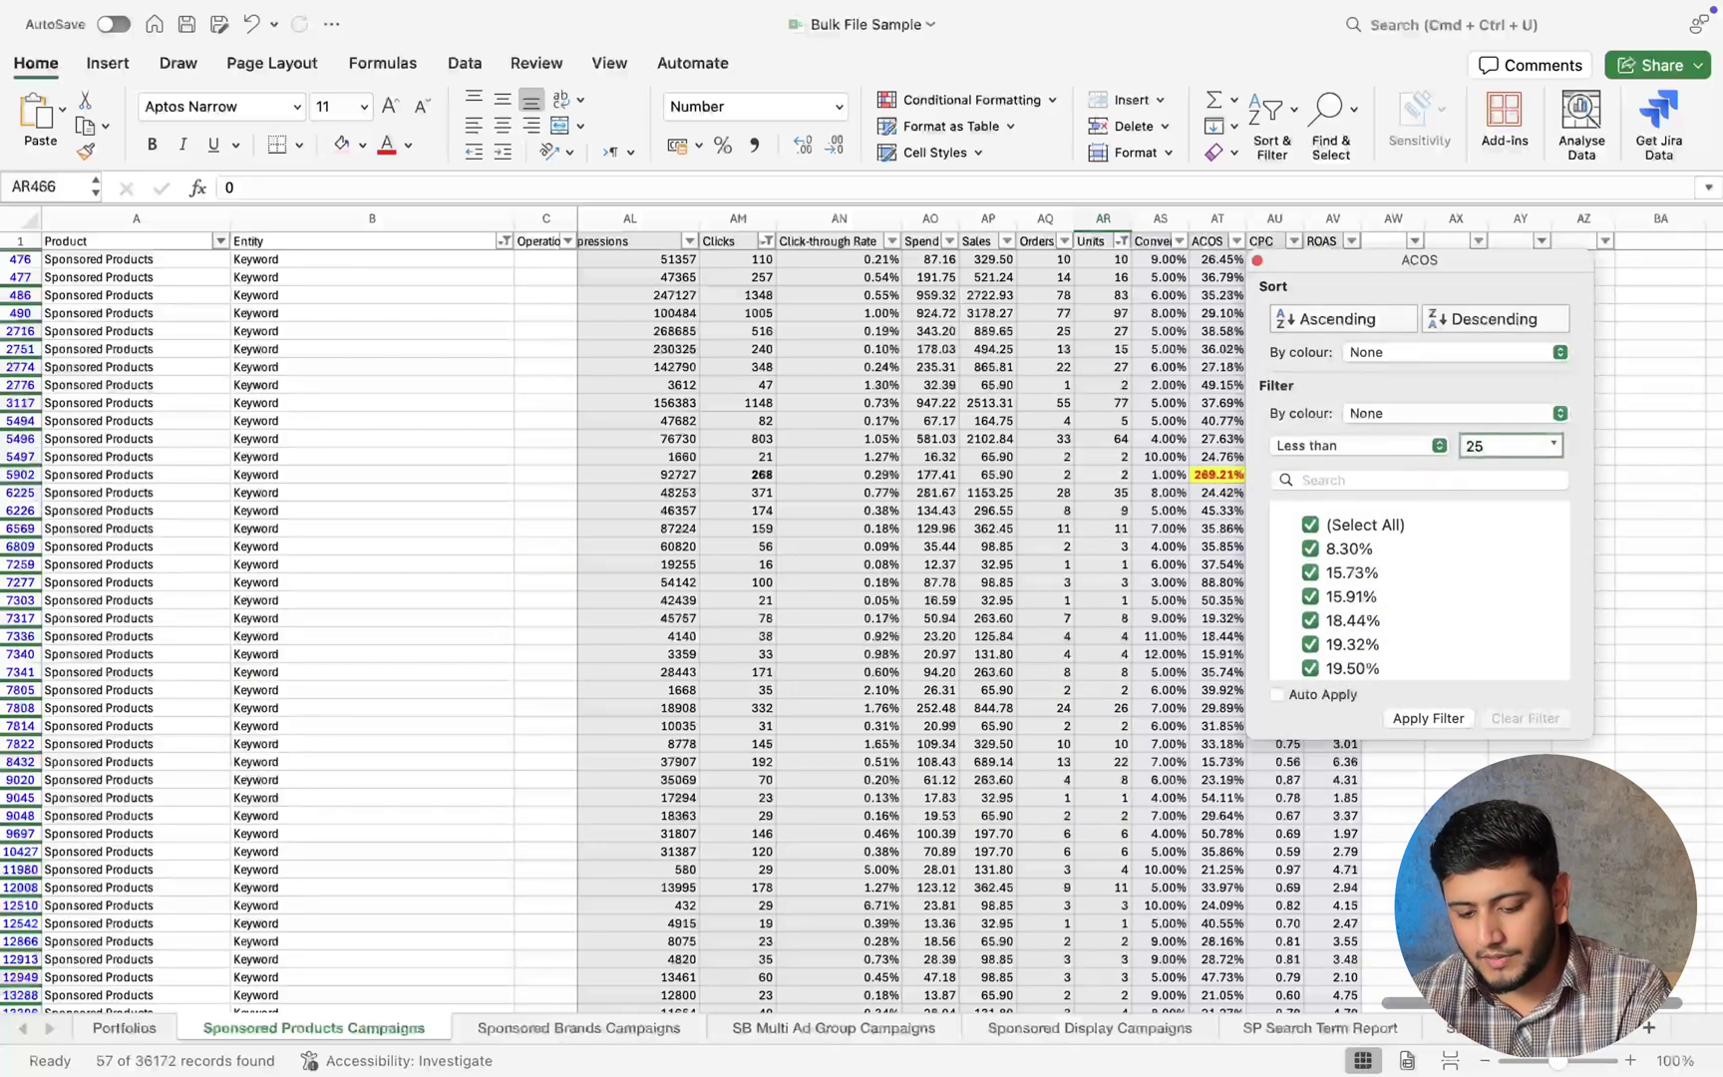
{"action": "type", "text": "%"}
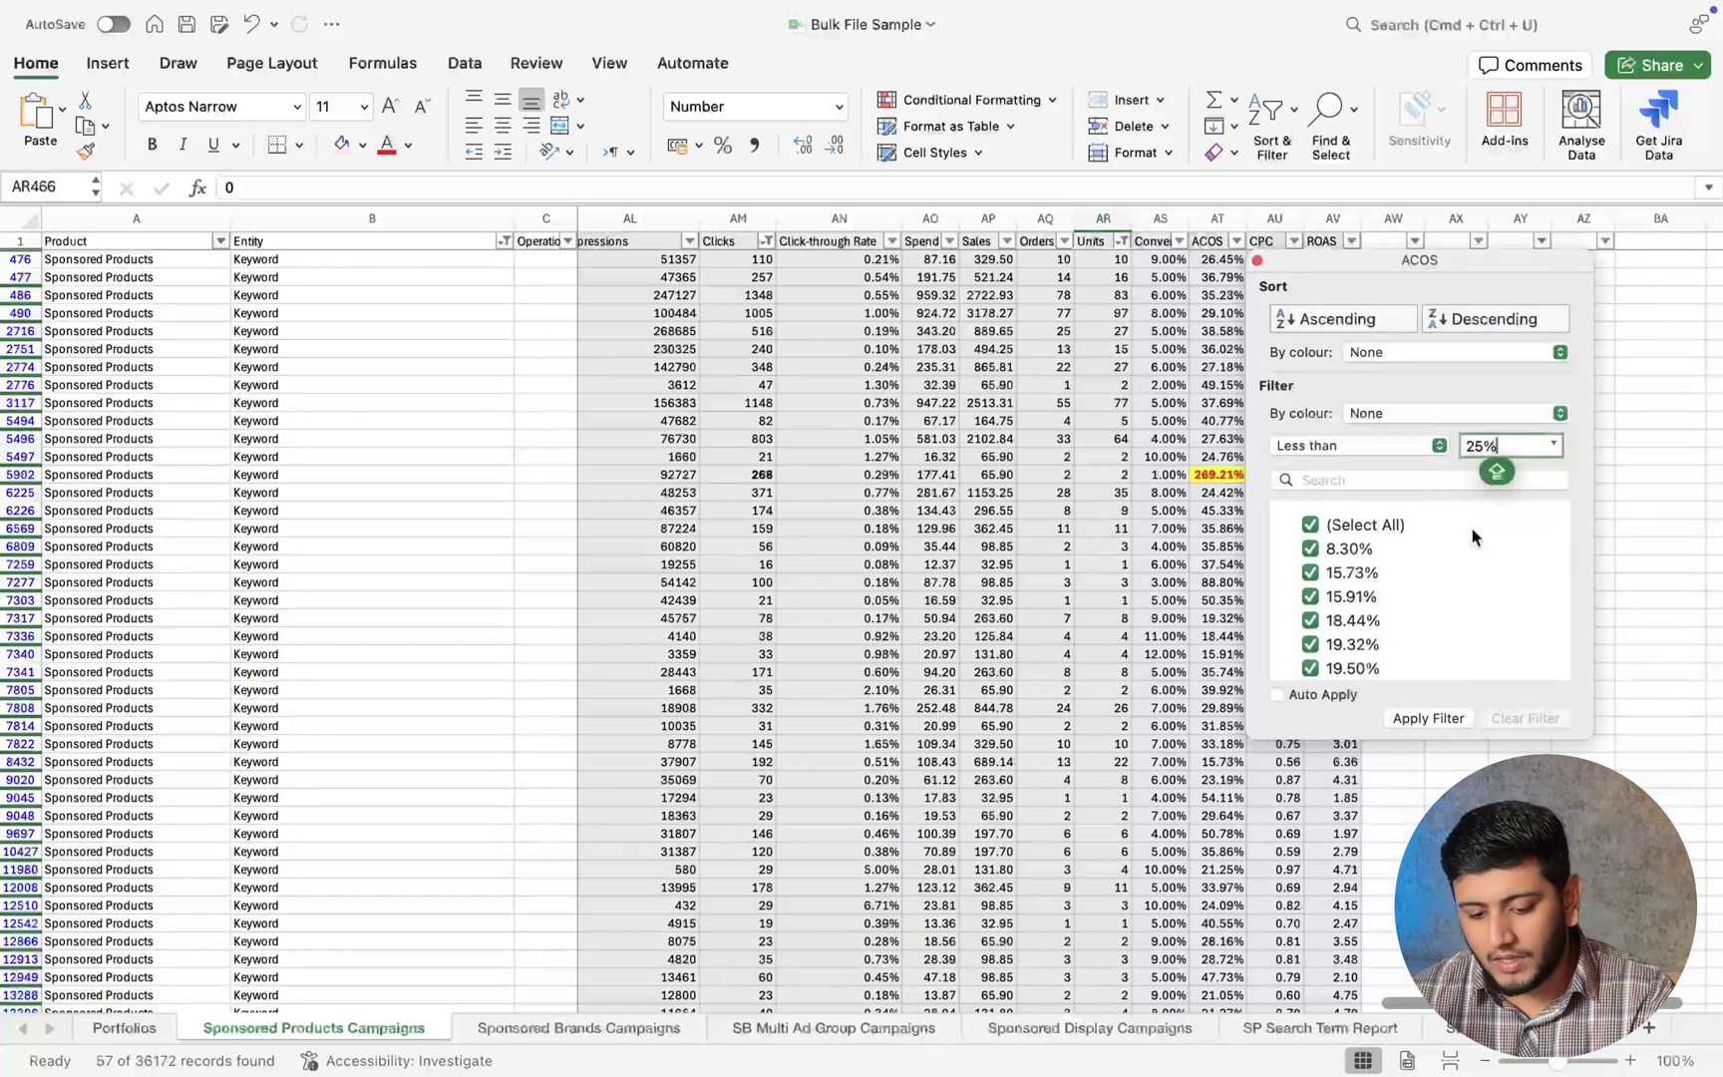
{"action": "left_click", "coordinate": [1439, 715]}
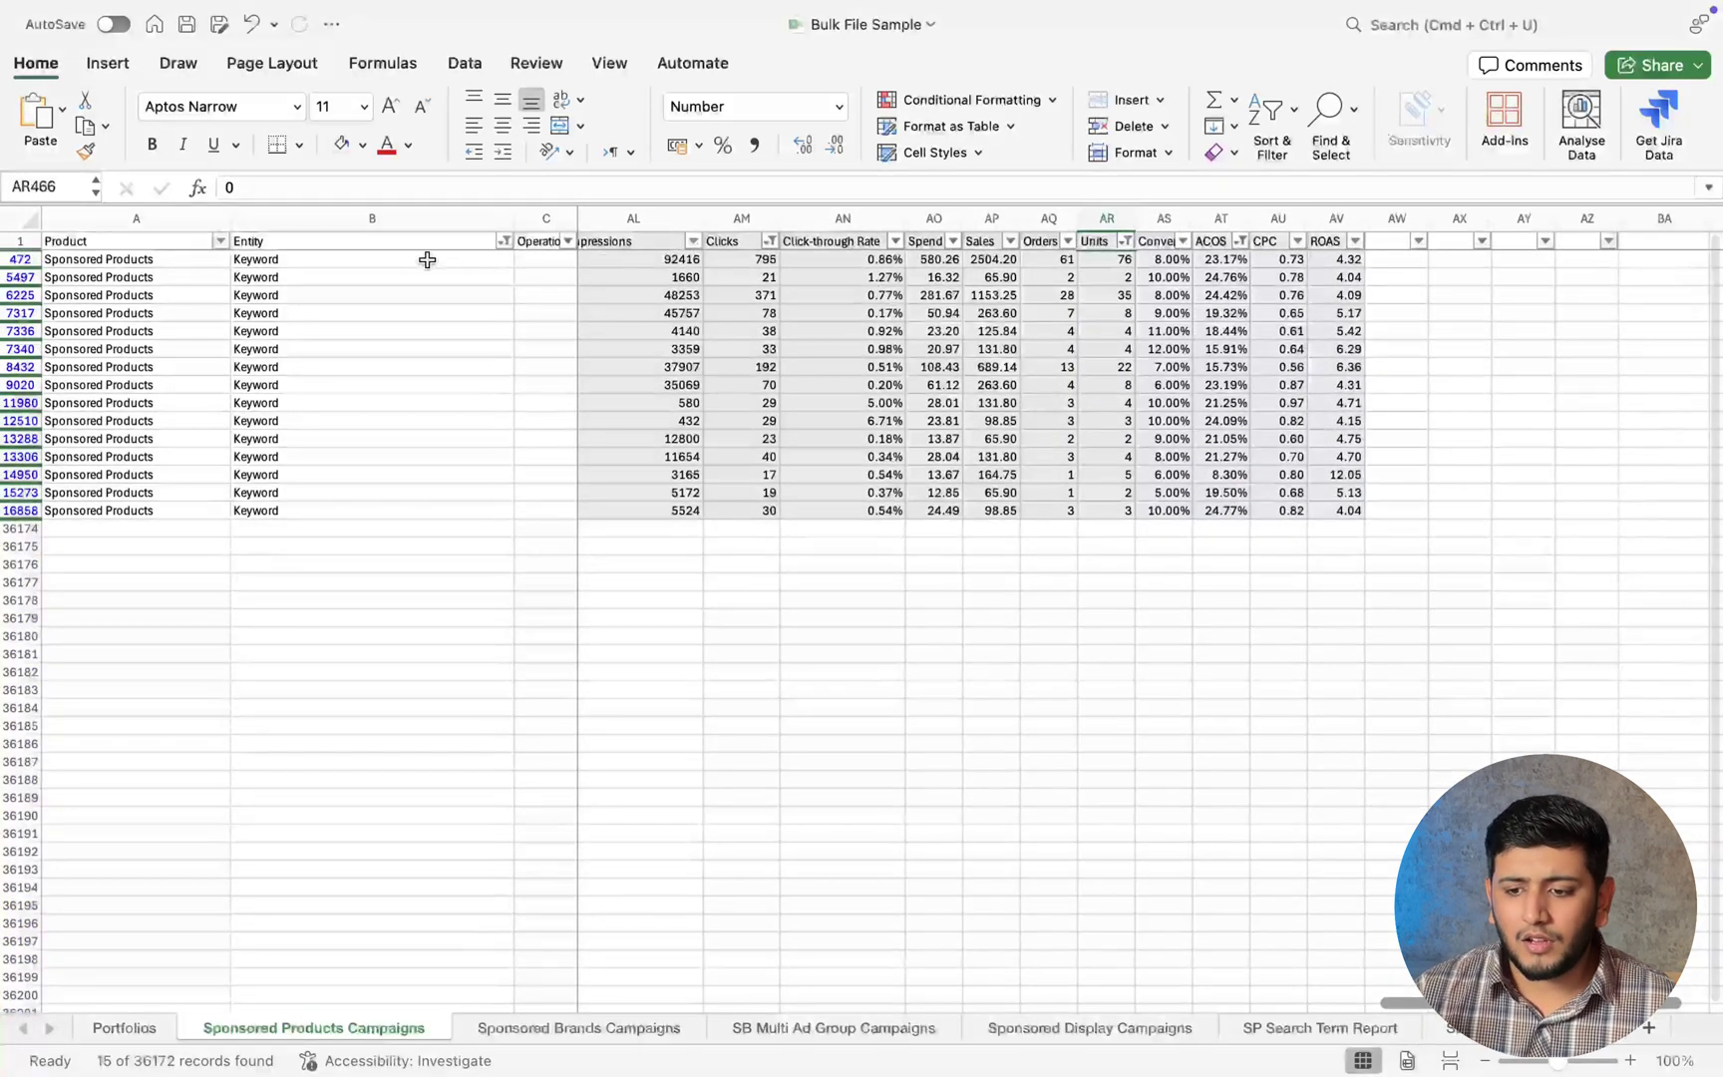
Check the total Clicks, Spend and Sales of the filtered low-ACOS keywords.
{"action": "left_click", "coordinate": [753, 261]}
{"action": "left_click_drag", "start_coordinate": [753, 260], "coordinate": [752, 510]}
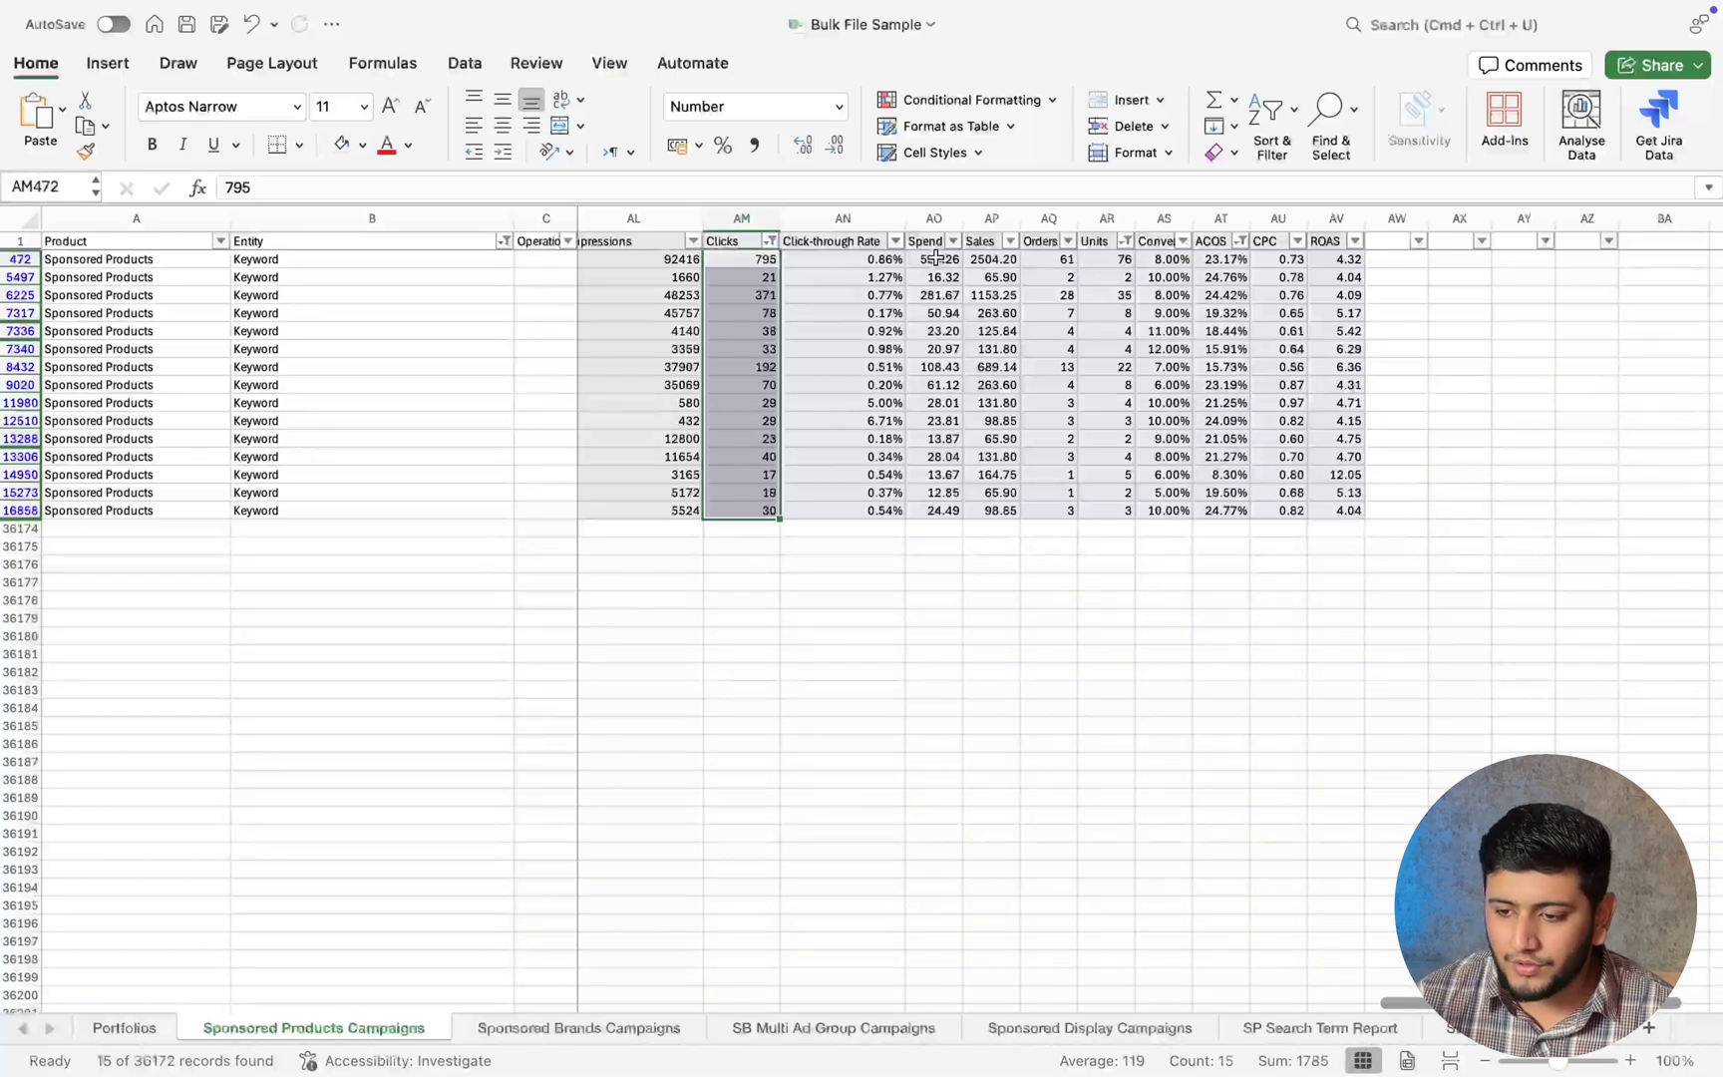
{"action": "left_click_drag", "start_coordinate": [937, 259], "coordinate": [939, 513]}
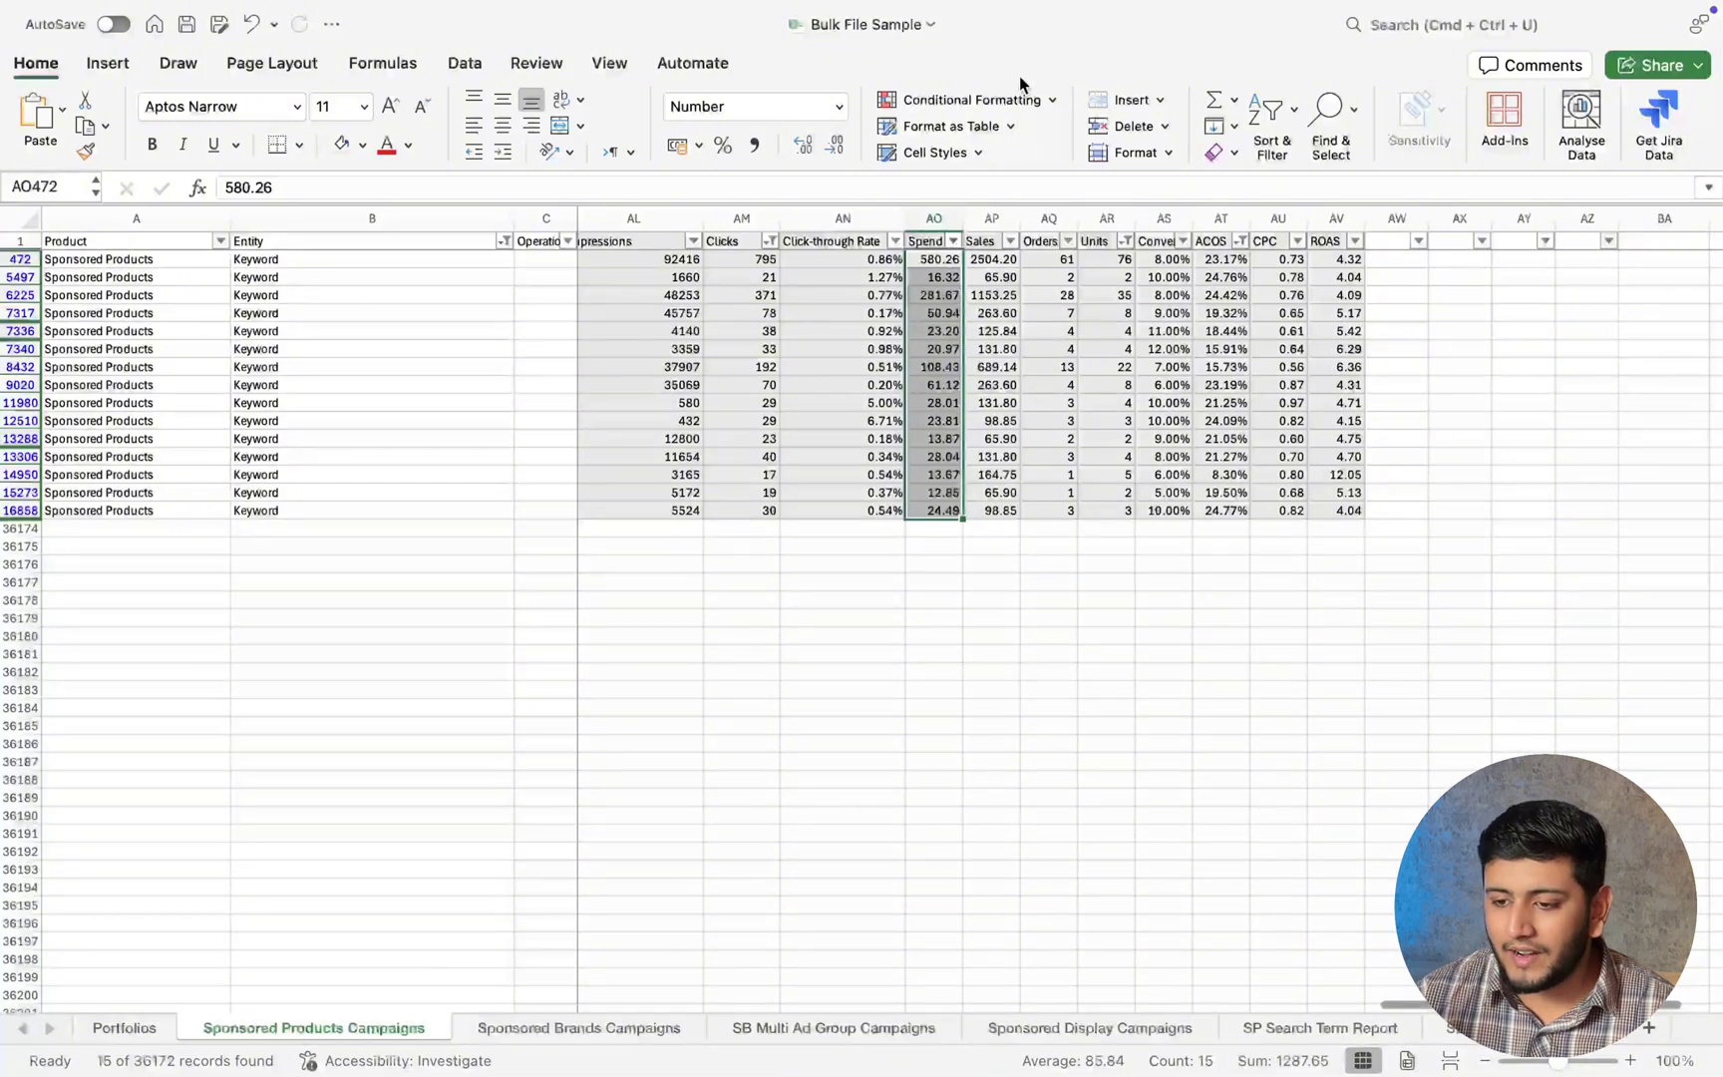
{"action": "left_click_drag", "start_coordinate": [992, 262], "coordinate": [992, 511]}
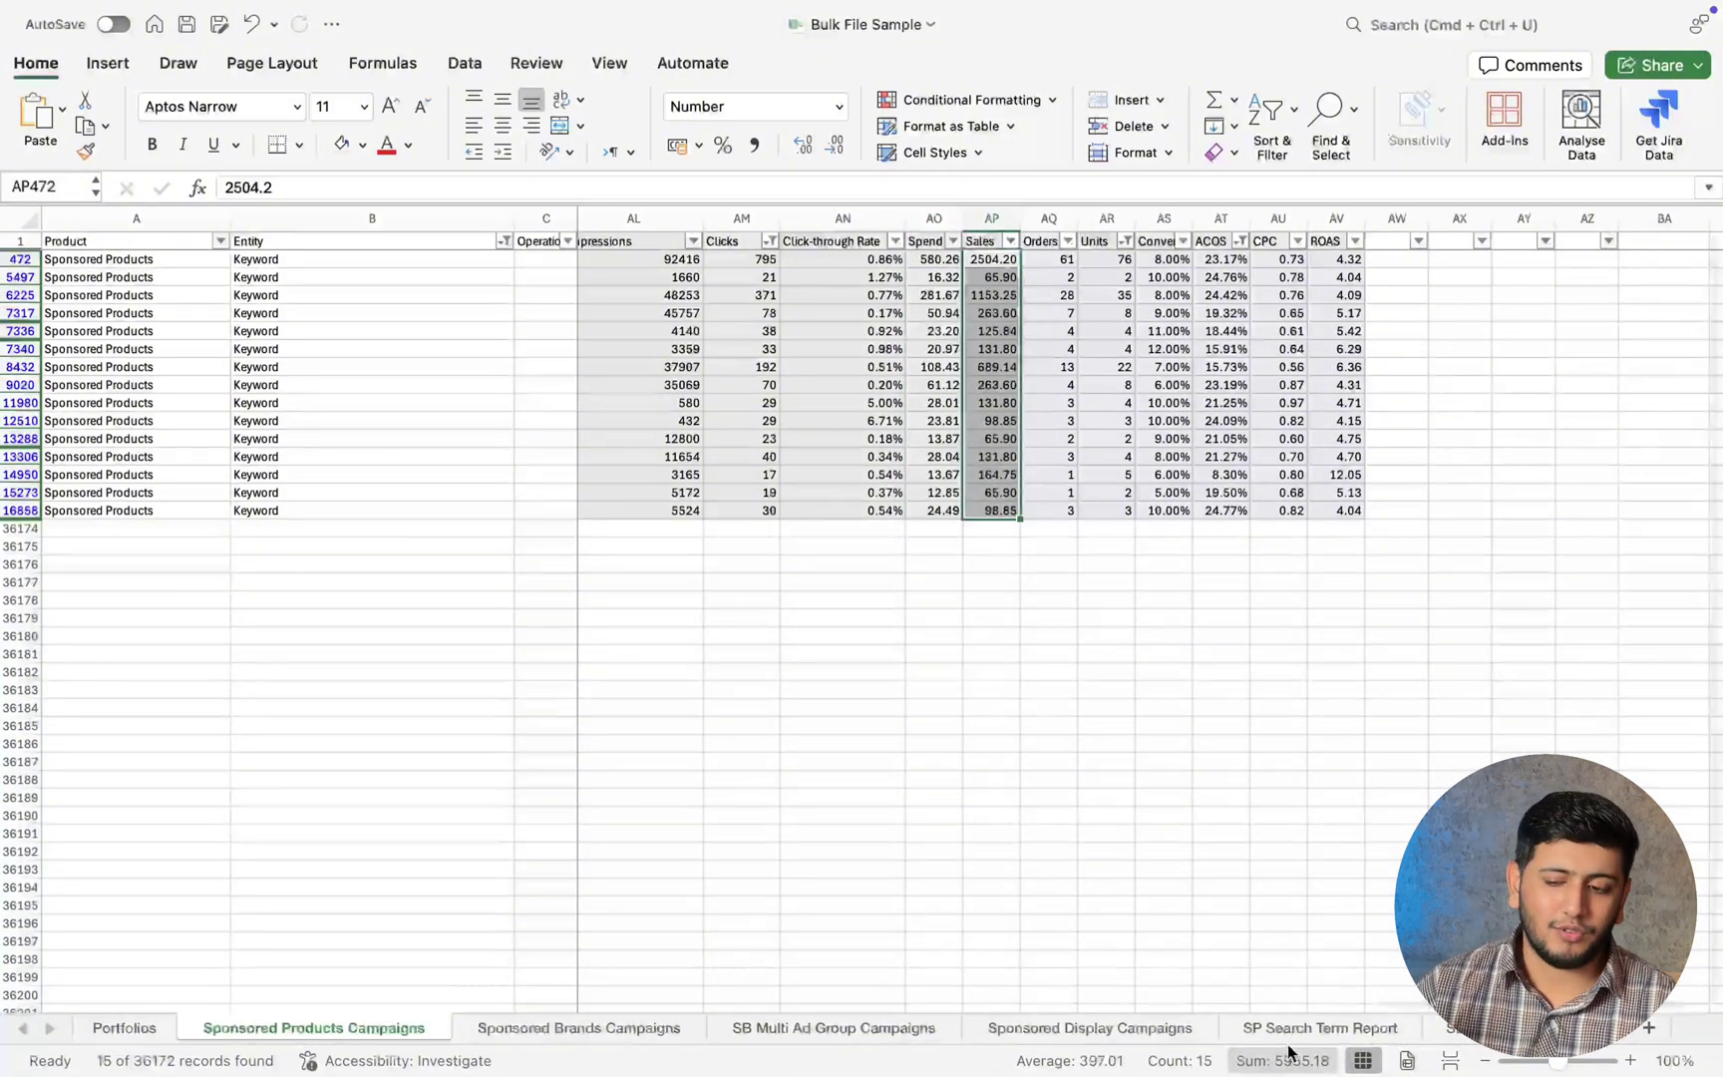
{"action": "left_click", "coordinate": [1062, 655]}
{"action": "left_click", "coordinate": [1056, 457]}
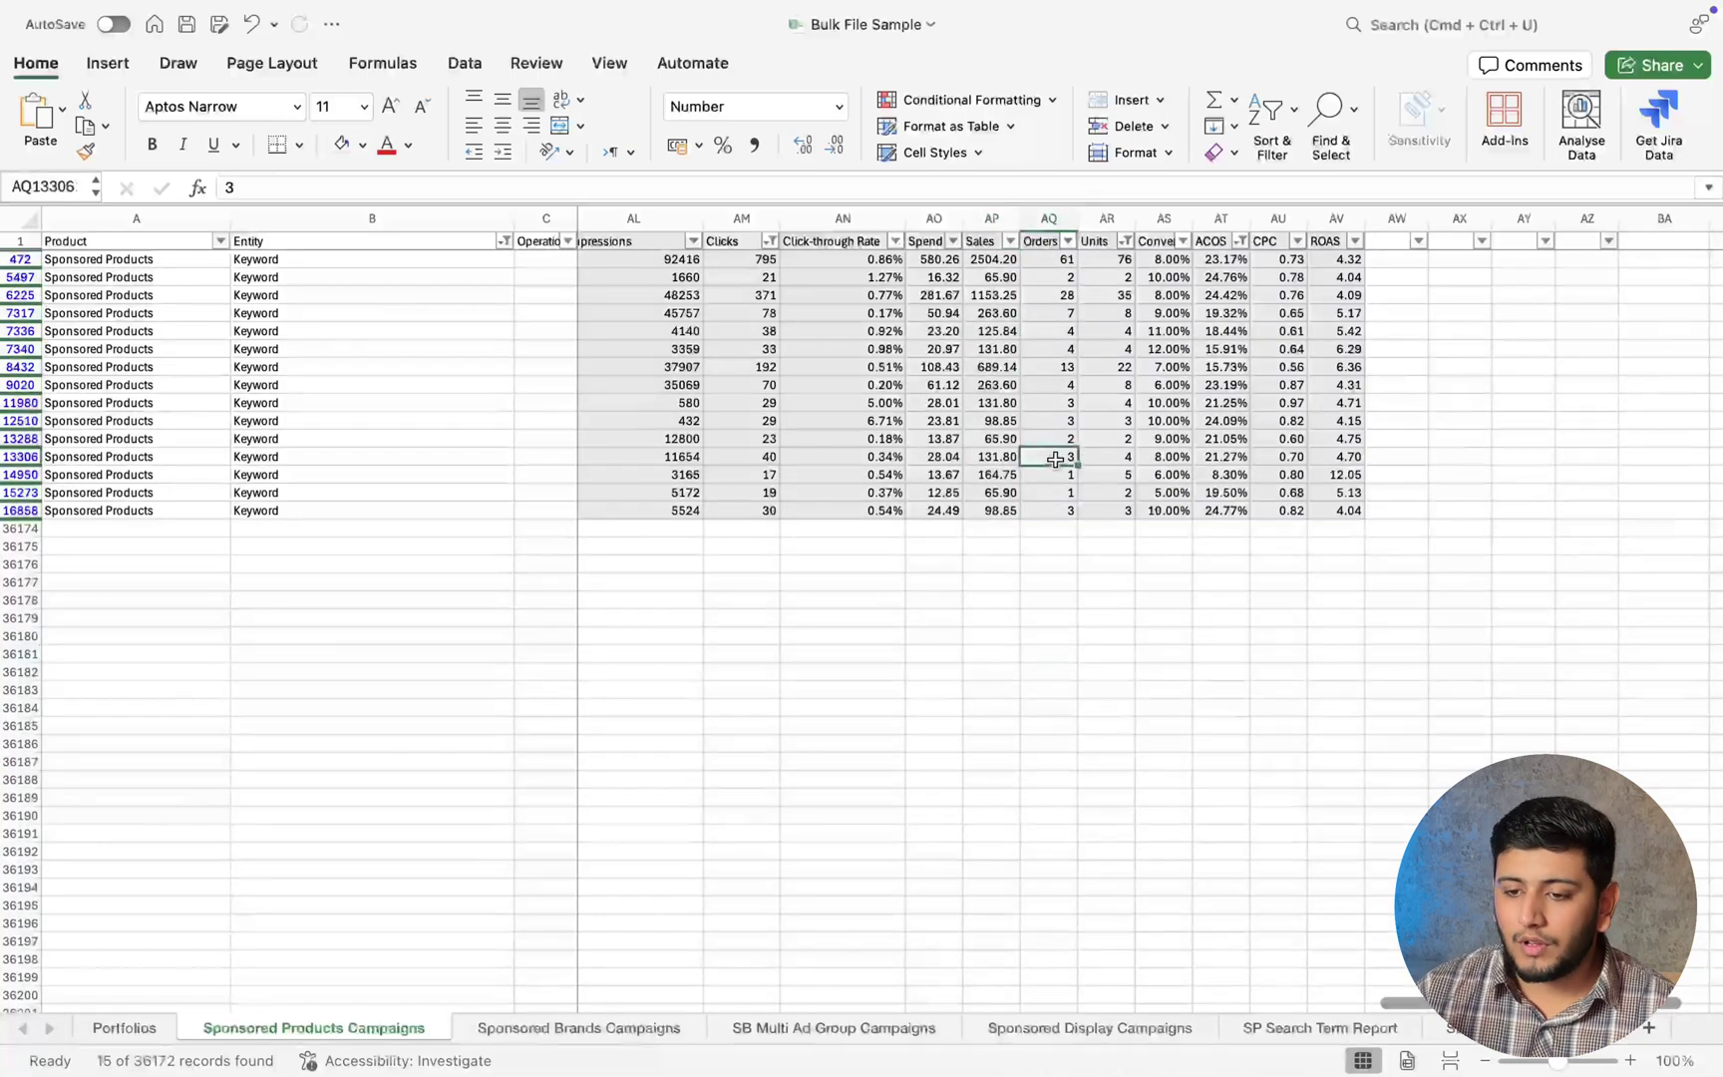
Calculate the first filtered keyword's CPC minus its Bid in cell AX472 with the formula =AU472-AB472.
{"action": "scroll", "coordinate": [1056, 460], "scroll_direction": "left", "scroll_amount": 10}
{"action": "scroll", "coordinate": [1055, 460], "scroll_direction": "left", "scroll_amount": 10}
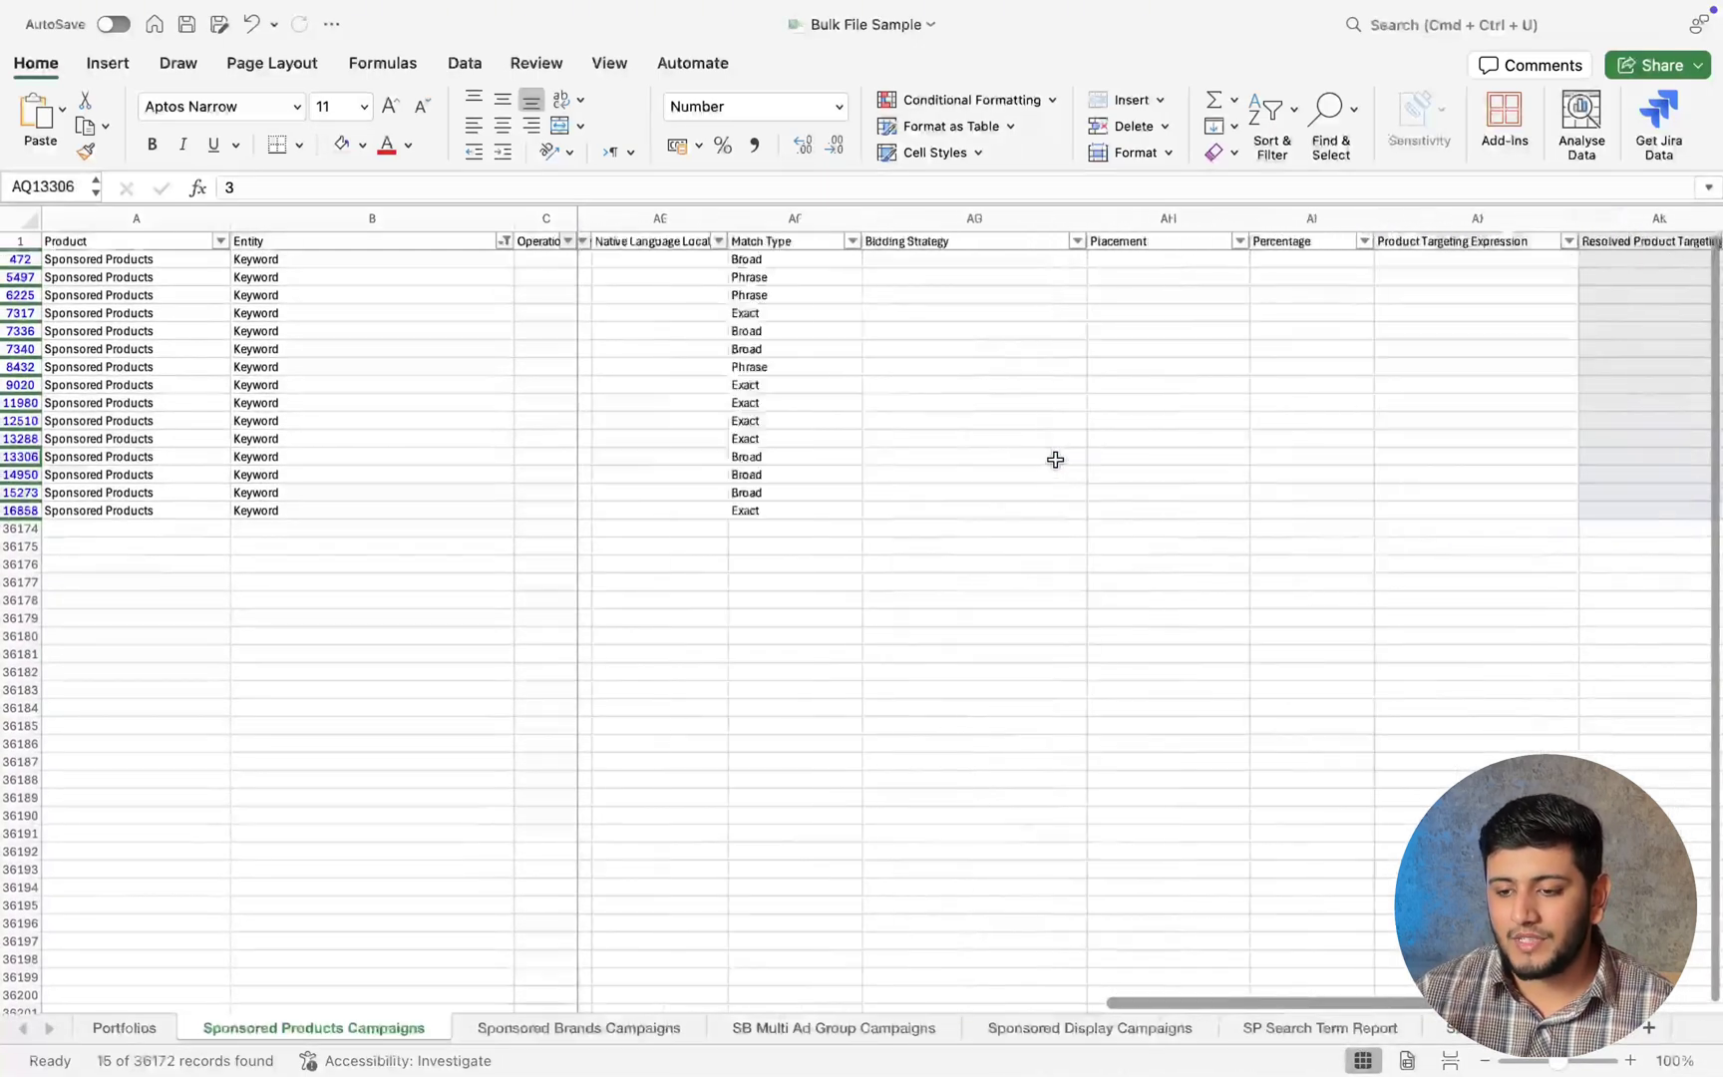
{"action": "scroll", "coordinate": [1054, 459], "scroll_direction": "right", "scroll_amount": 5}
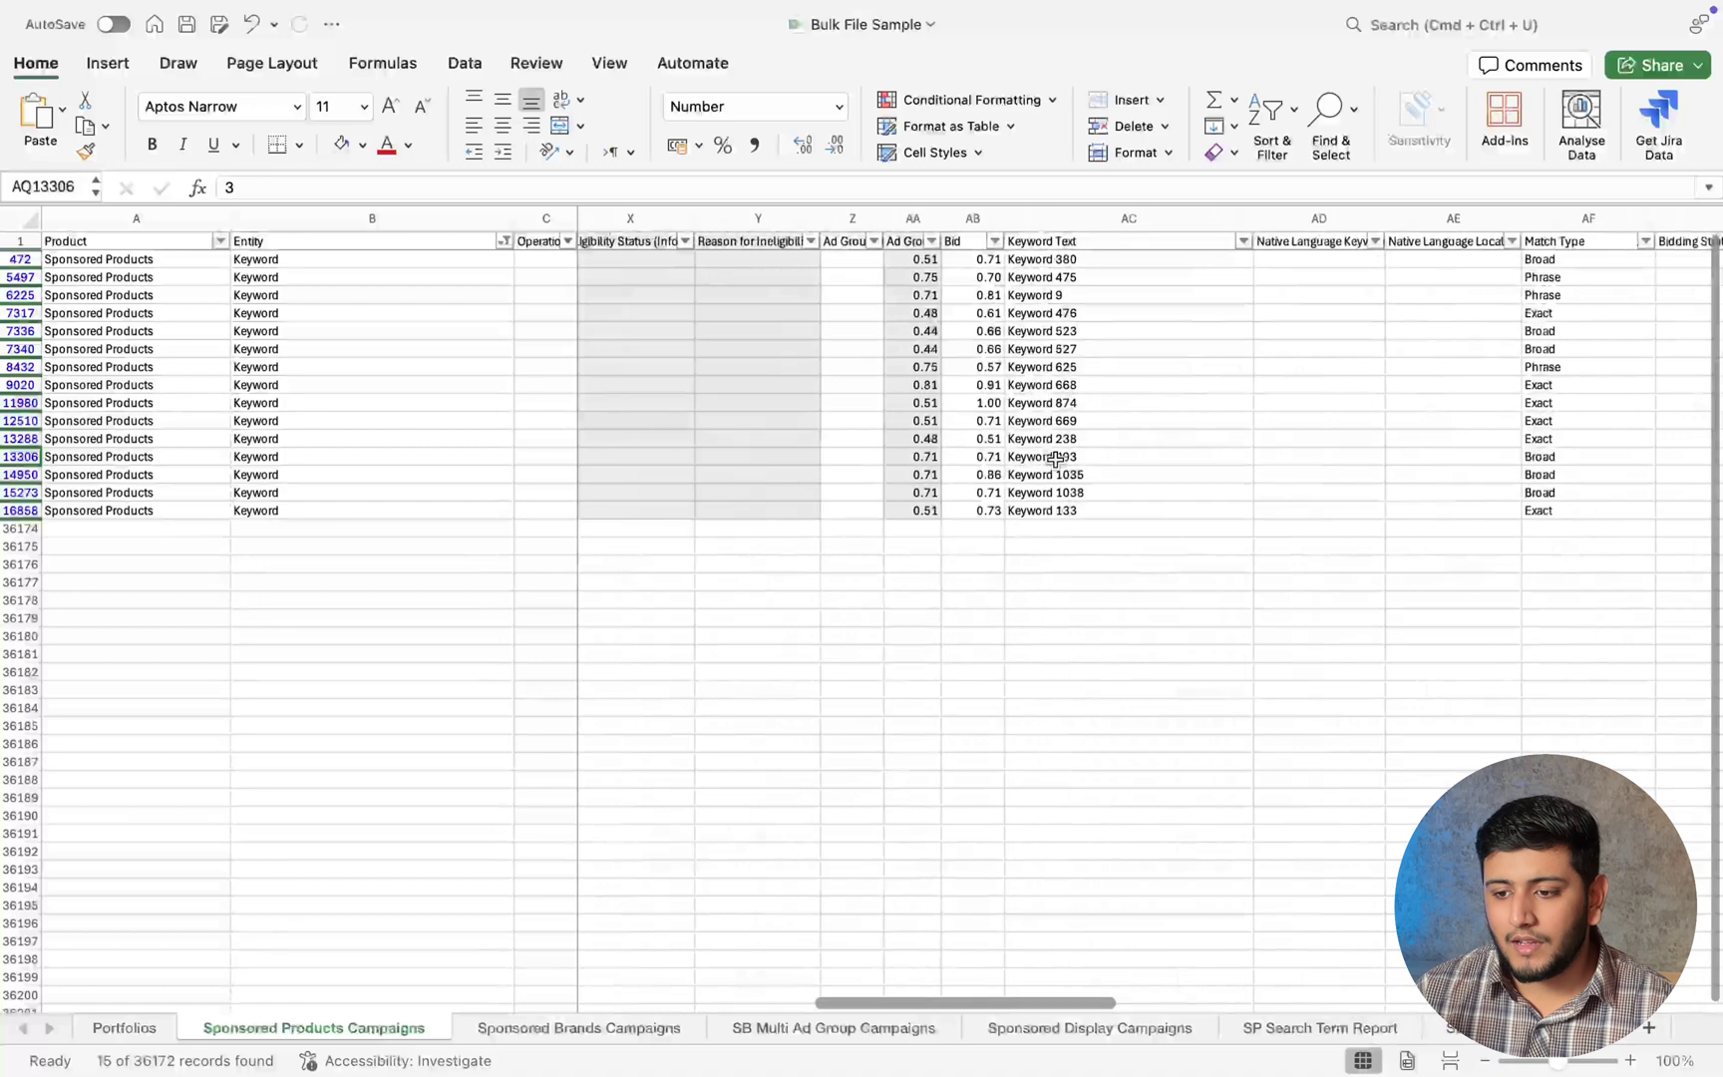
{"action": "scroll", "coordinate": [1055, 459], "scroll_direction": "right", "scroll_amount": 3}
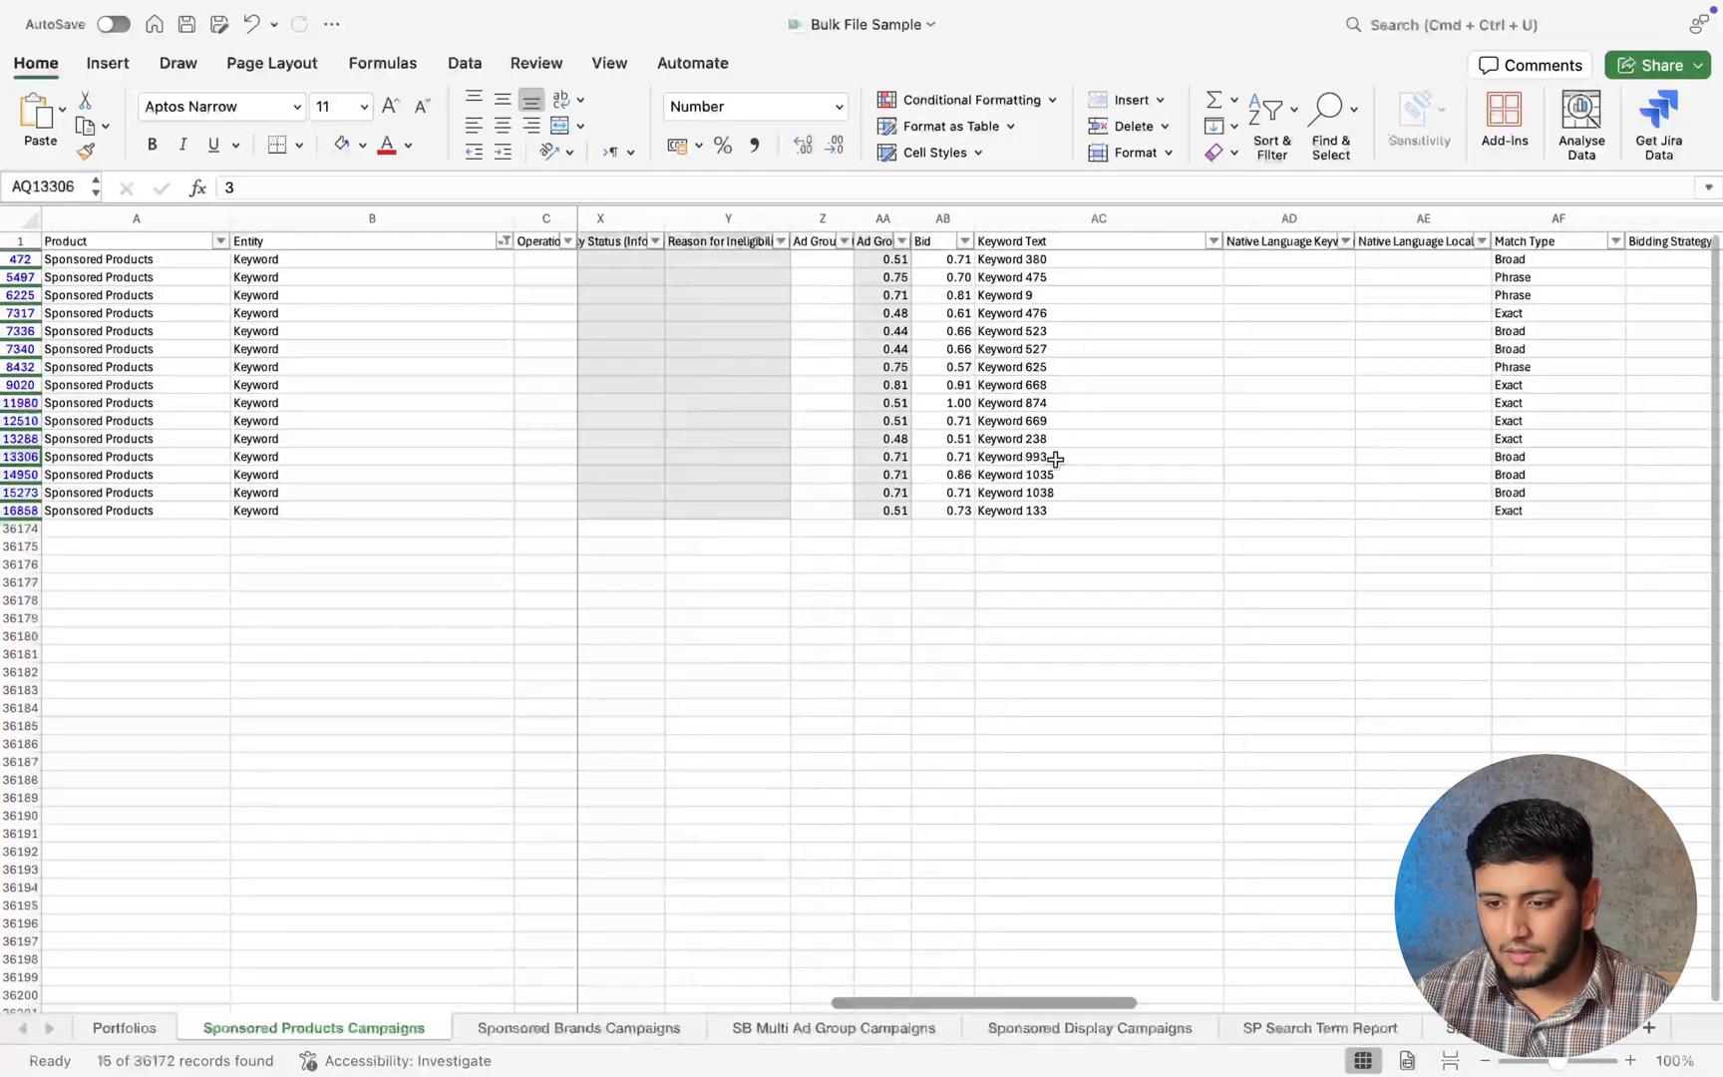
{"action": "scroll", "coordinate": [1055, 460], "scroll_direction": "right", "scroll_amount": 15}
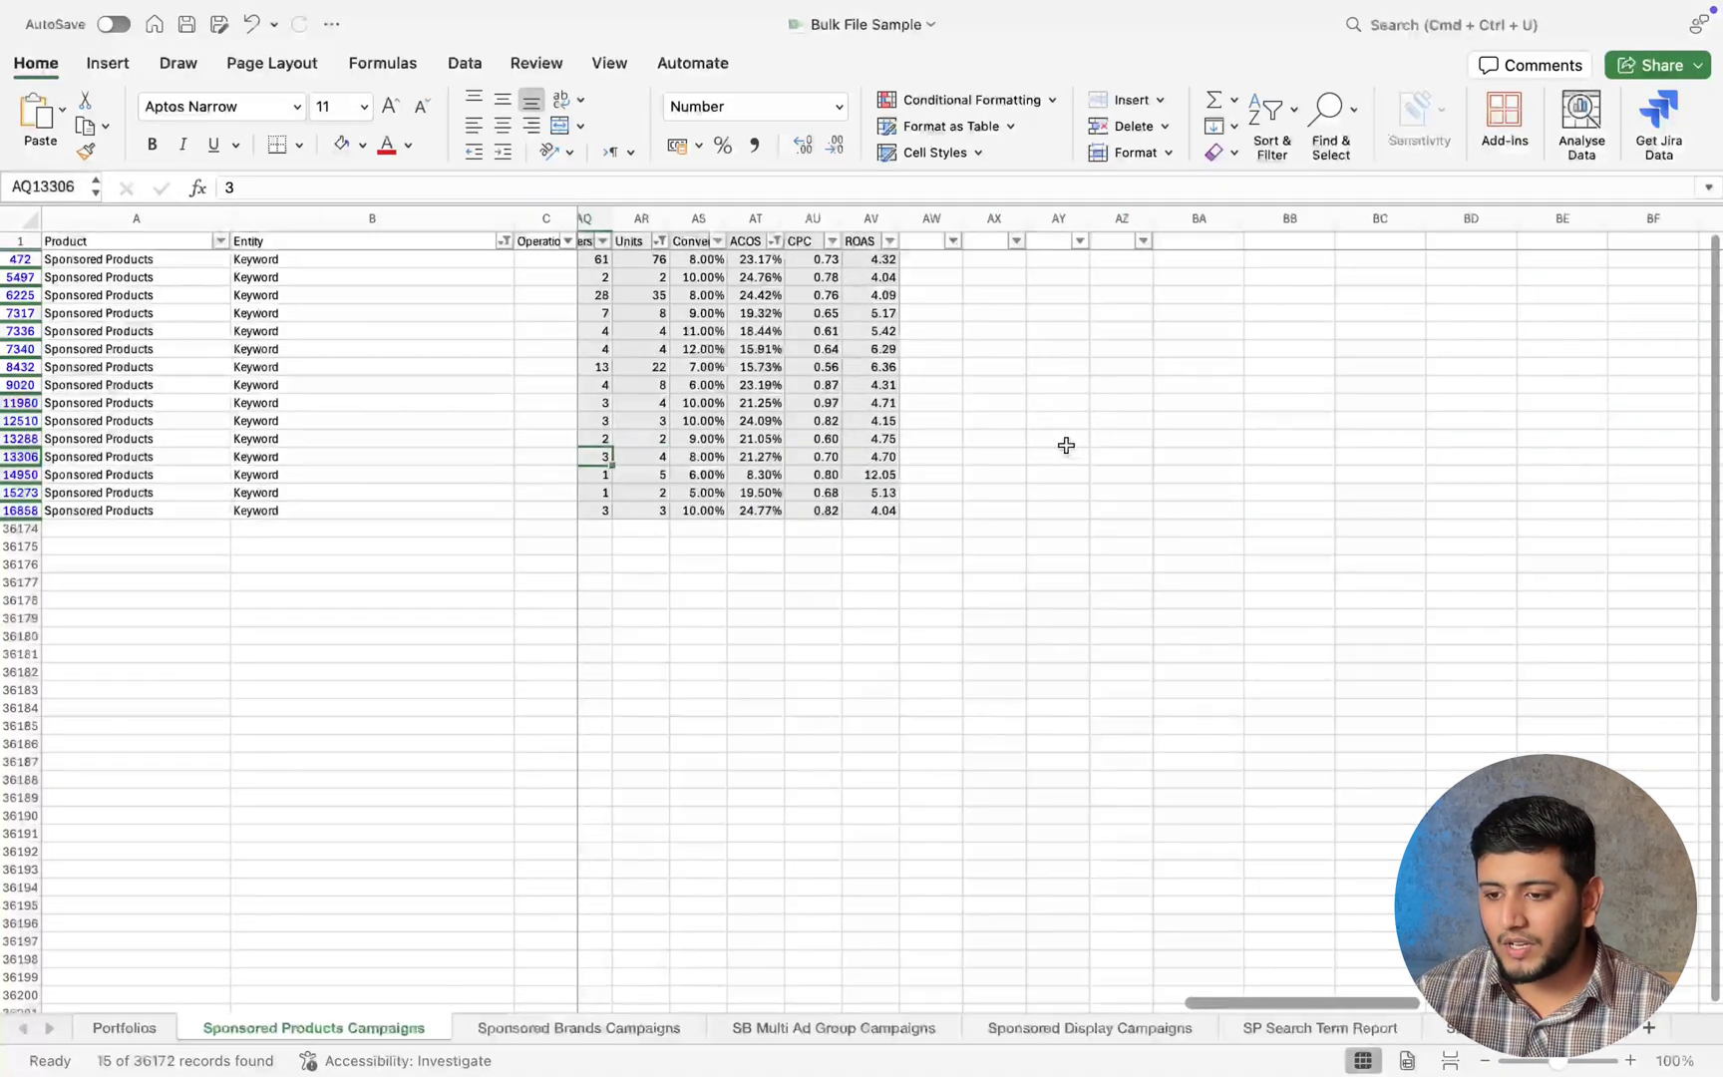
{"action": "left_click", "coordinate": [998, 270]}
{"action": "key", "text": "Up"}
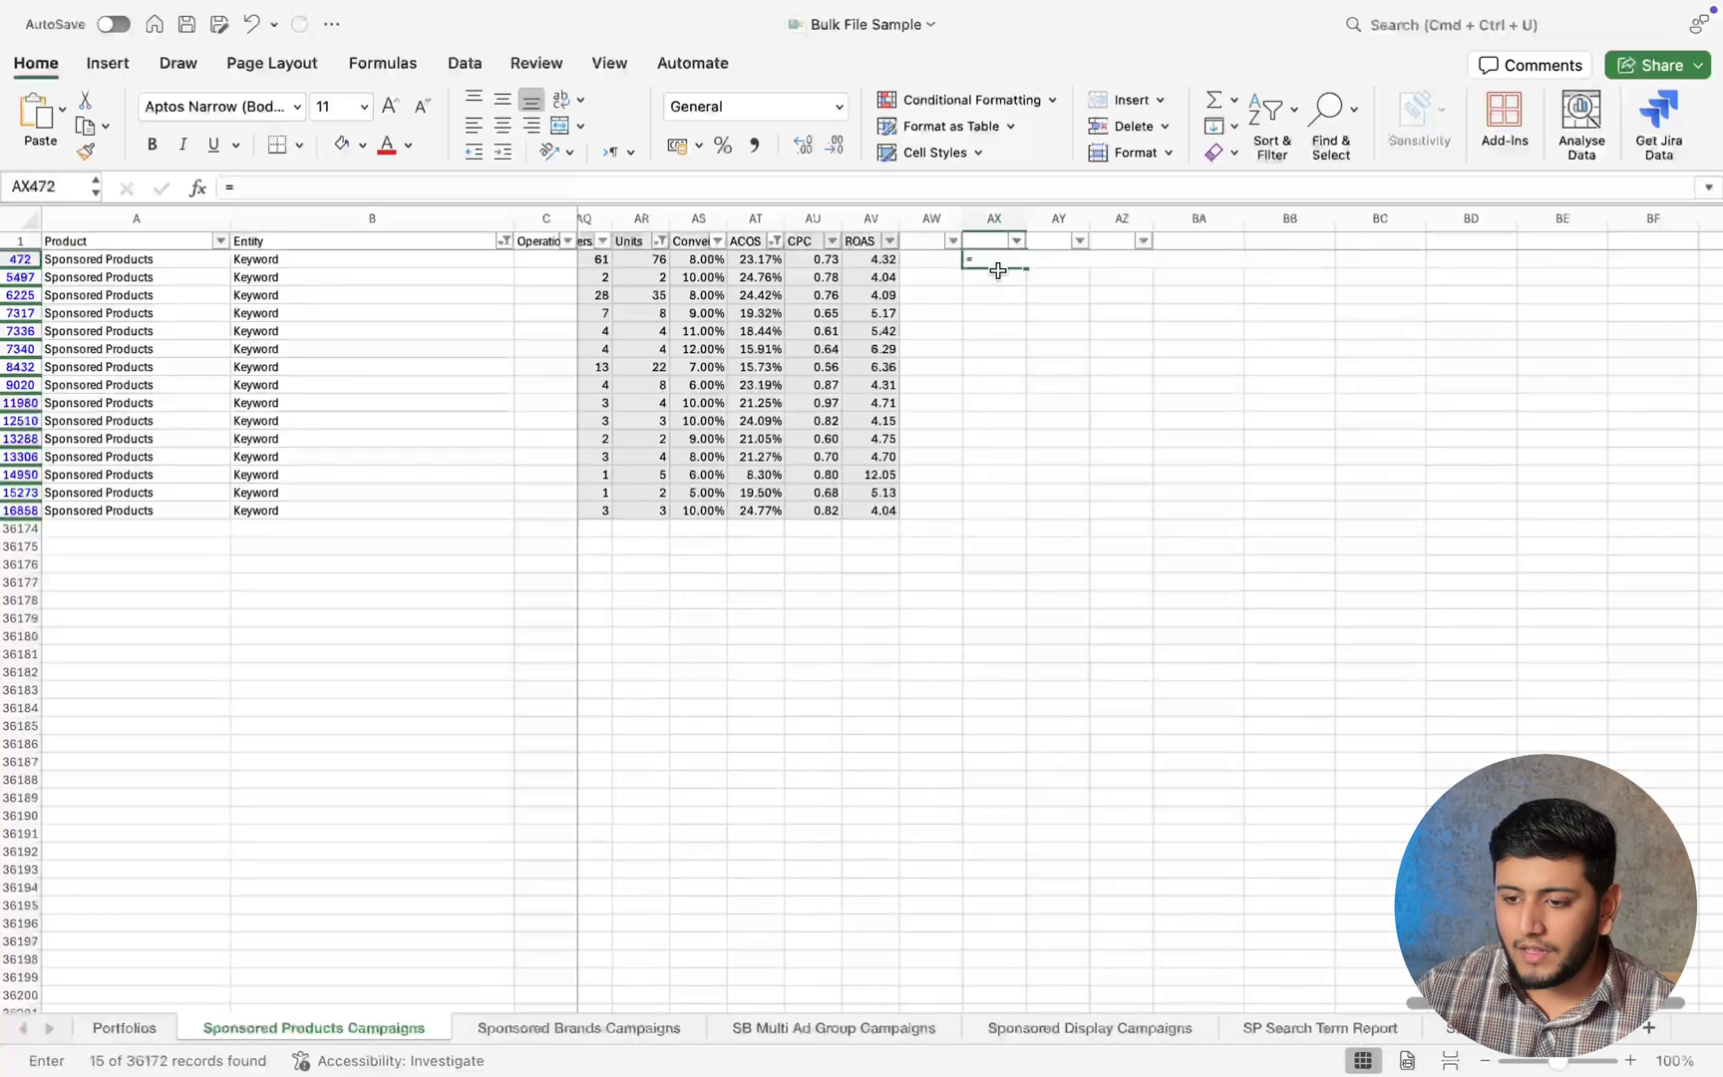
{"action": "type", "text": "="}
{"action": "scroll", "coordinate": [998, 270], "scroll_direction": "left", "scroll_amount": 4}
{"action": "scroll", "coordinate": [860, 285], "scroll_direction": "left", "scroll_amount": 4}
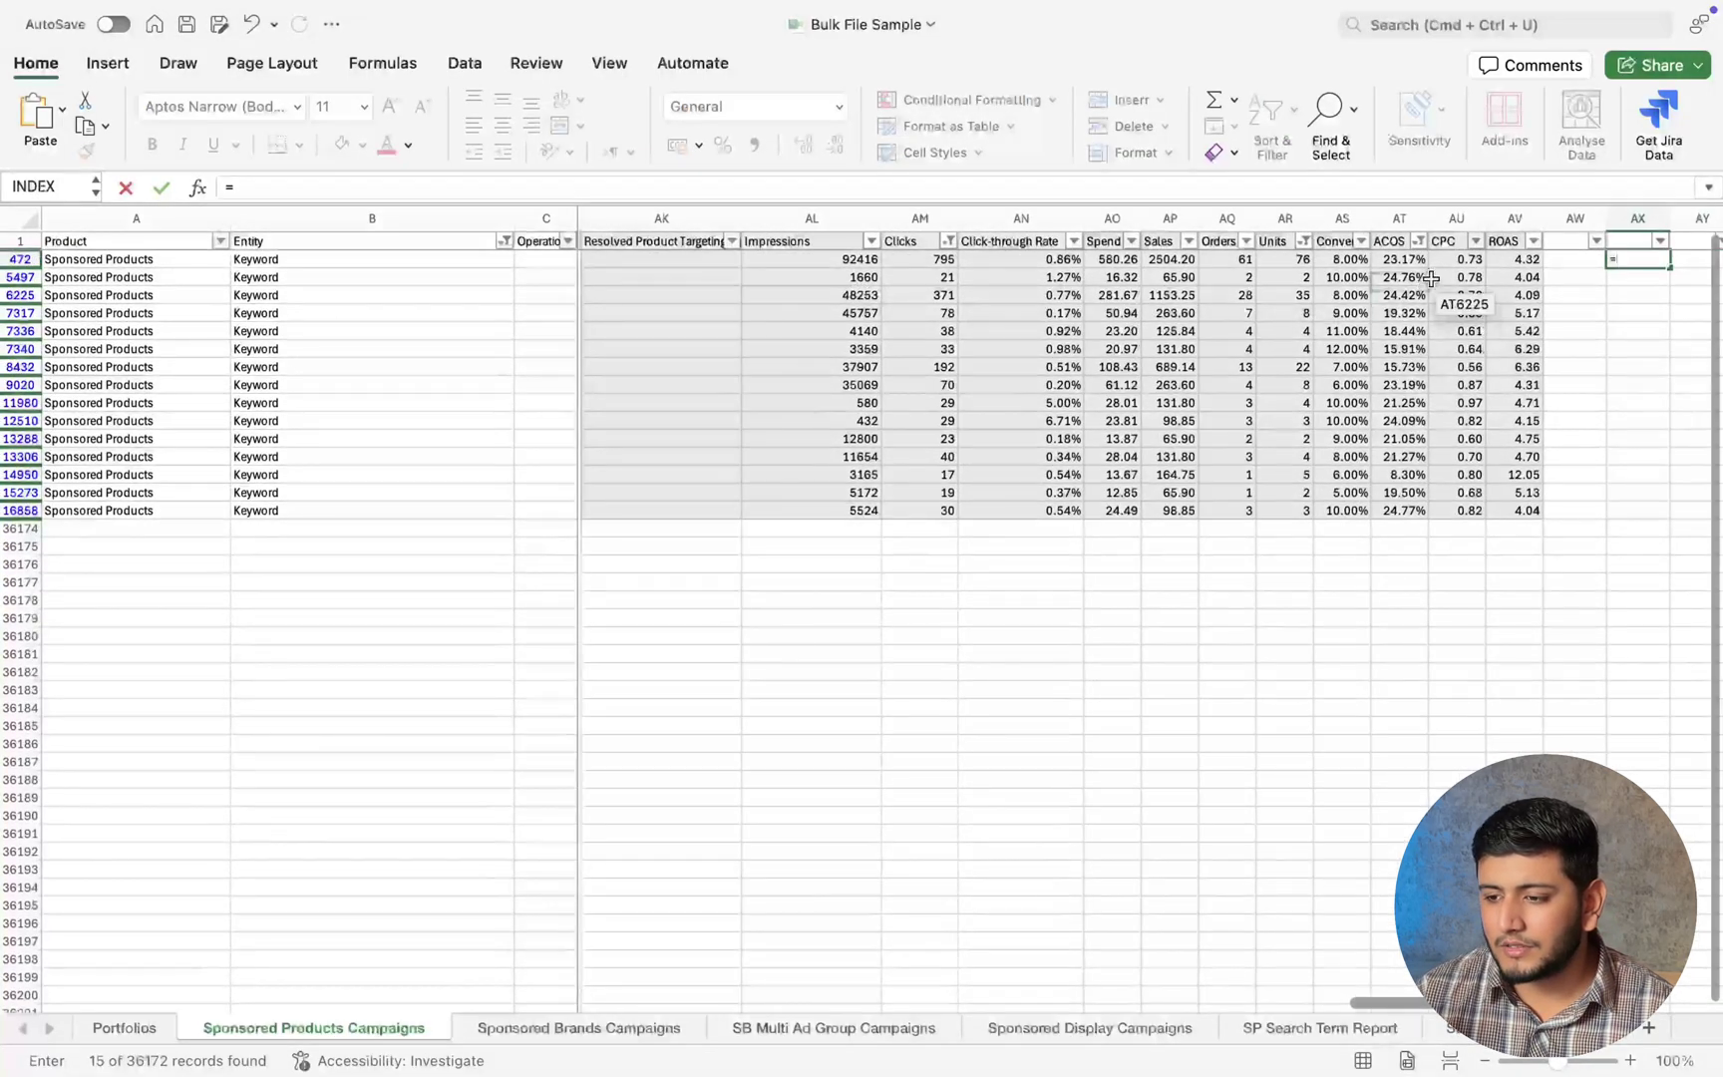
{"action": "left_click", "coordinate": [1452, 259]}
{"action": "type", "text": "-"}
{"action": "scroll", "coordinate": [1301, 361], "scroll_direction": "left", "scroll_amount": 13}
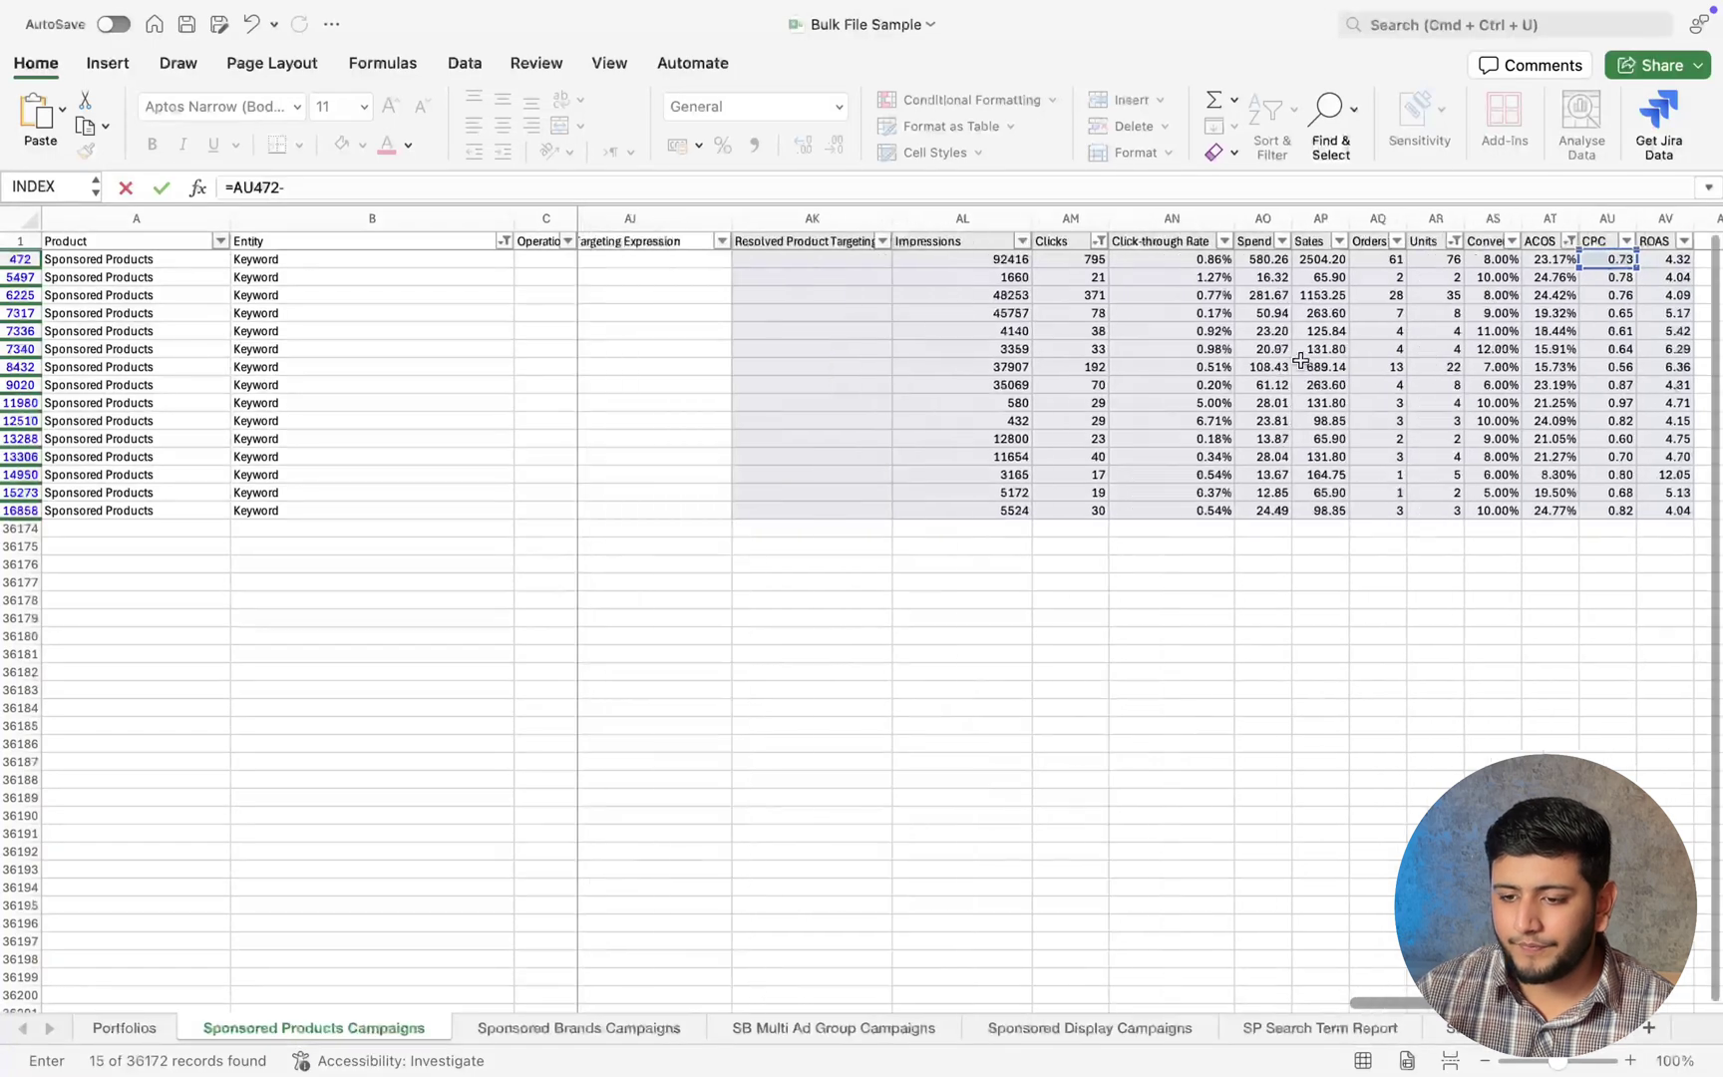
{"action": "scroll", "coordinate": [1301, 361], "scroll_direction": "left", "scroll_amount": 3}
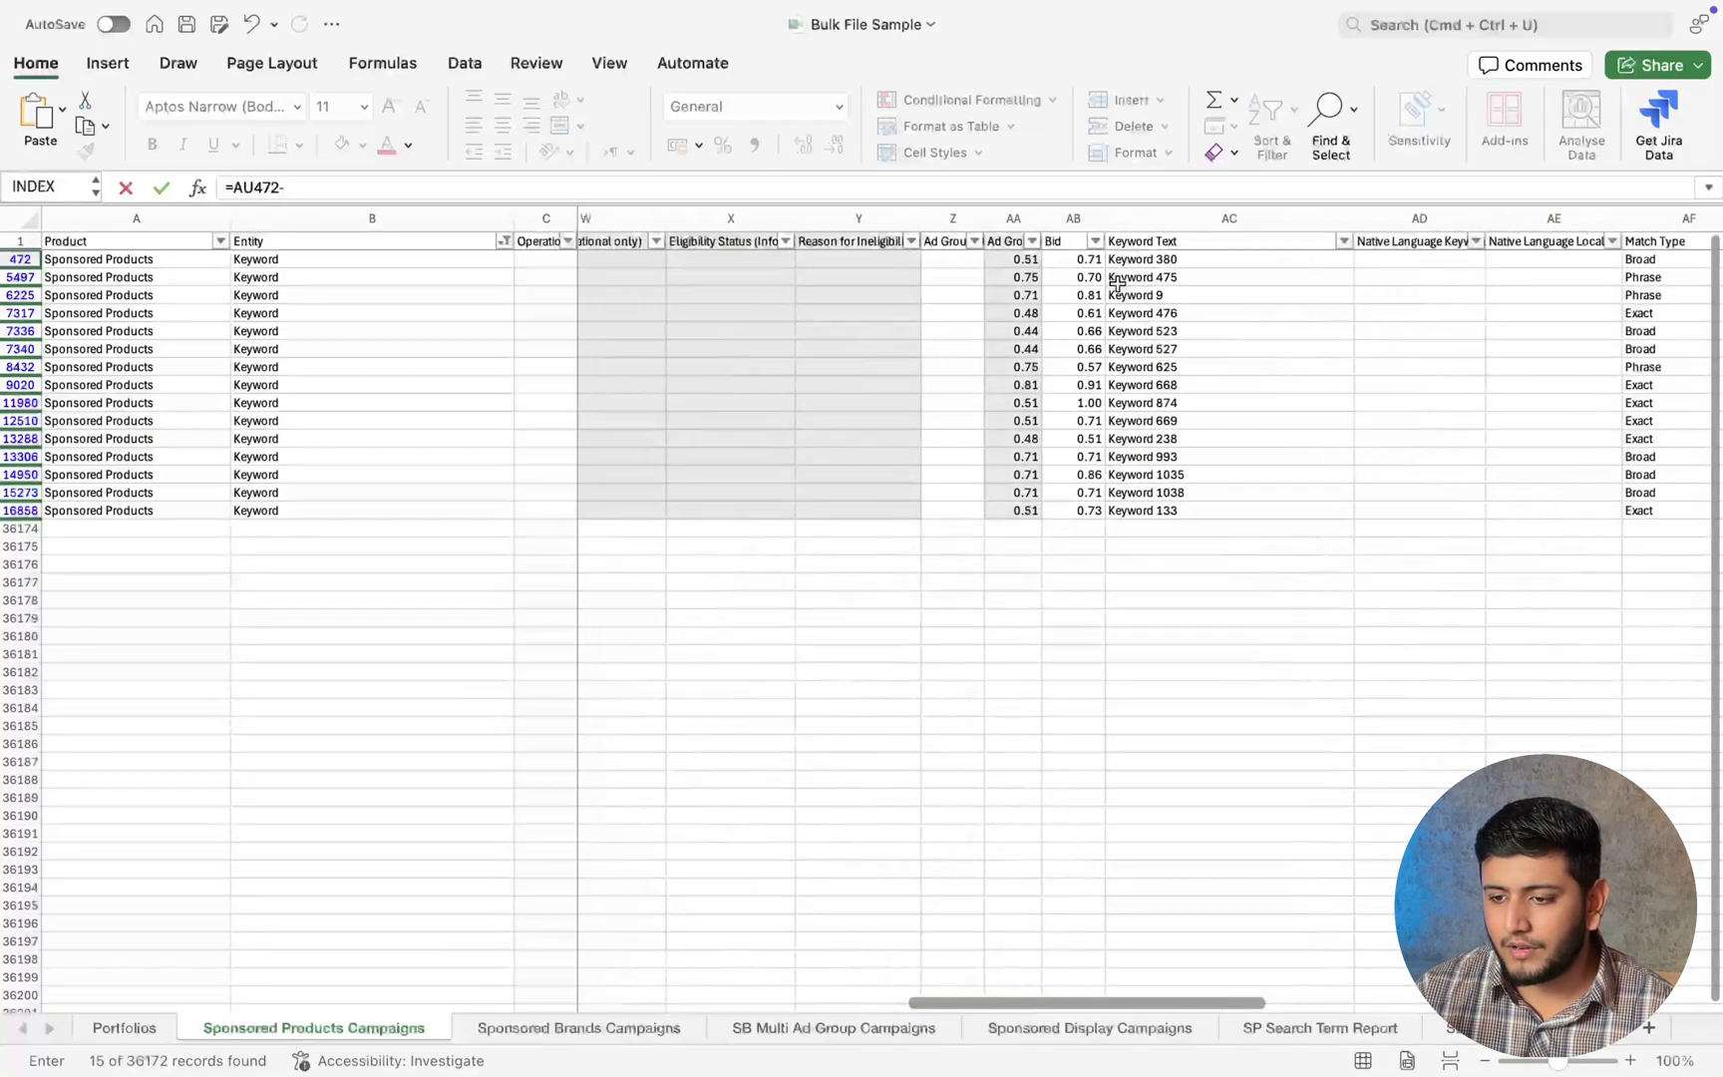
{"action": "left_click", "coordinate": [1096, 259]}
{"action": "key", "text": "Return"}
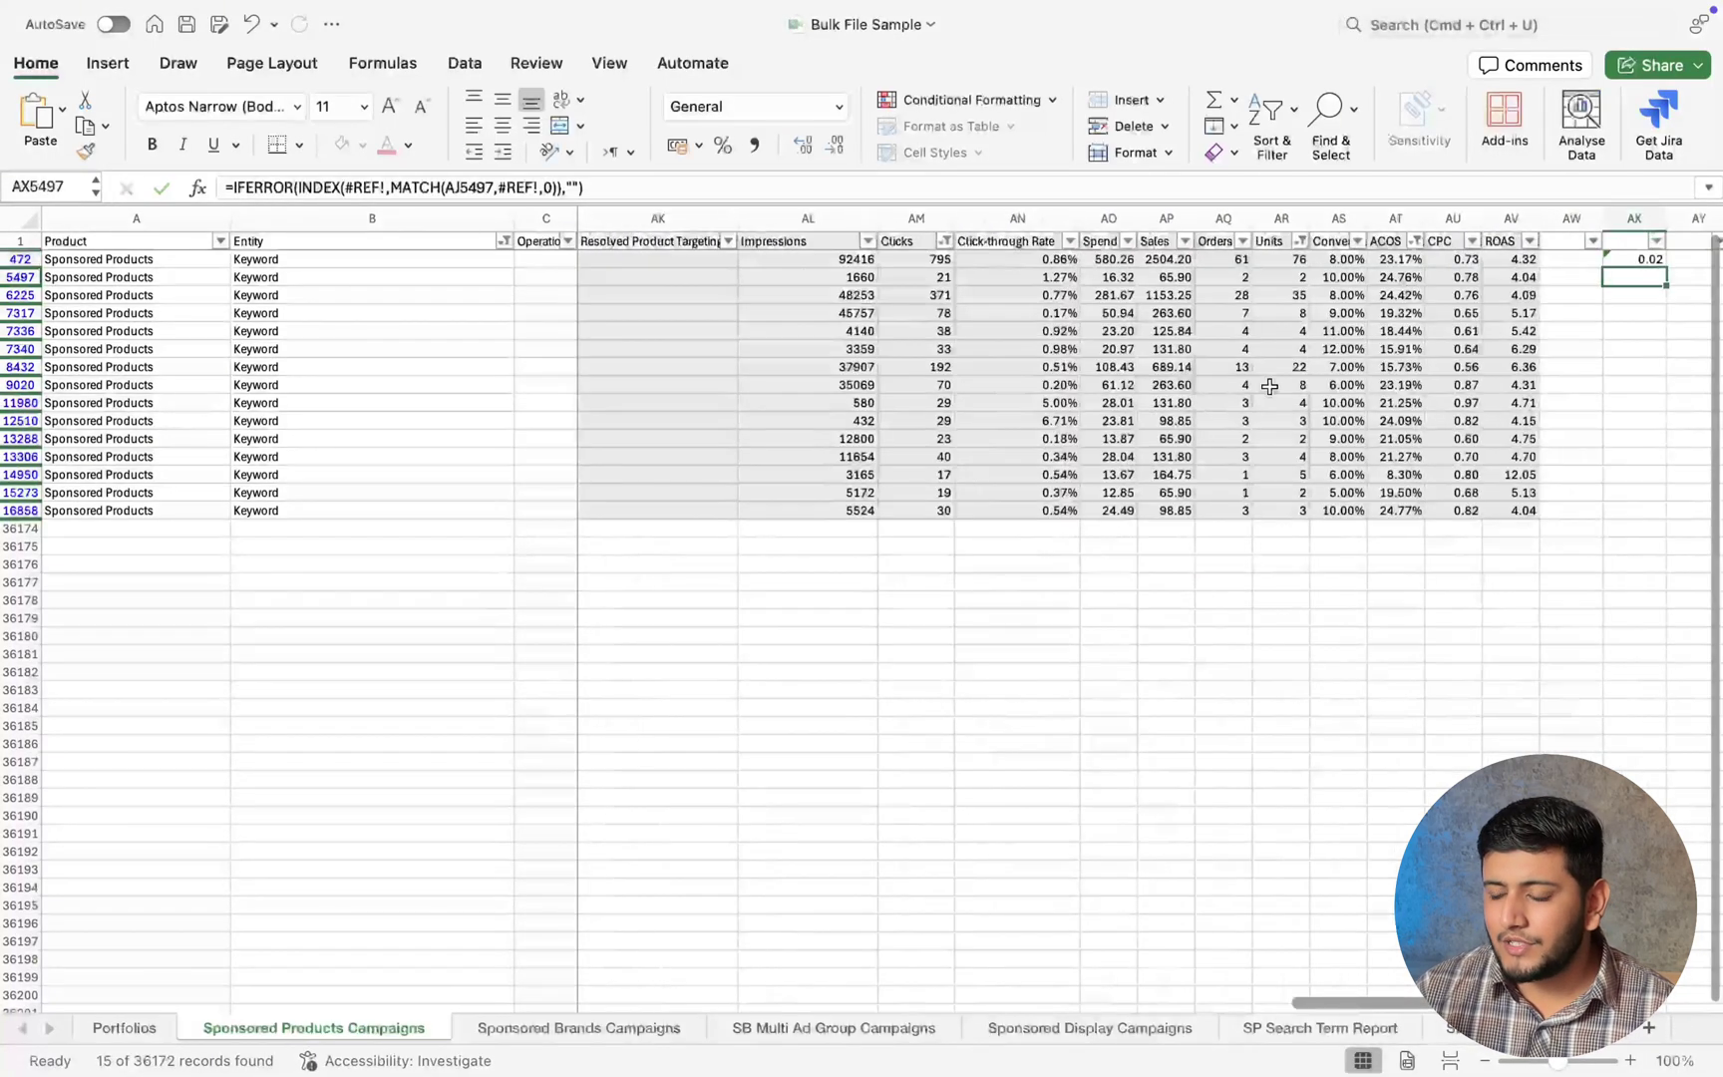
Fill the CPC-minus-Bid formula from AX472 down through row 16858 and slightly widen column AX.
{"action": "left_click", "coordinate": [1630, 263]}
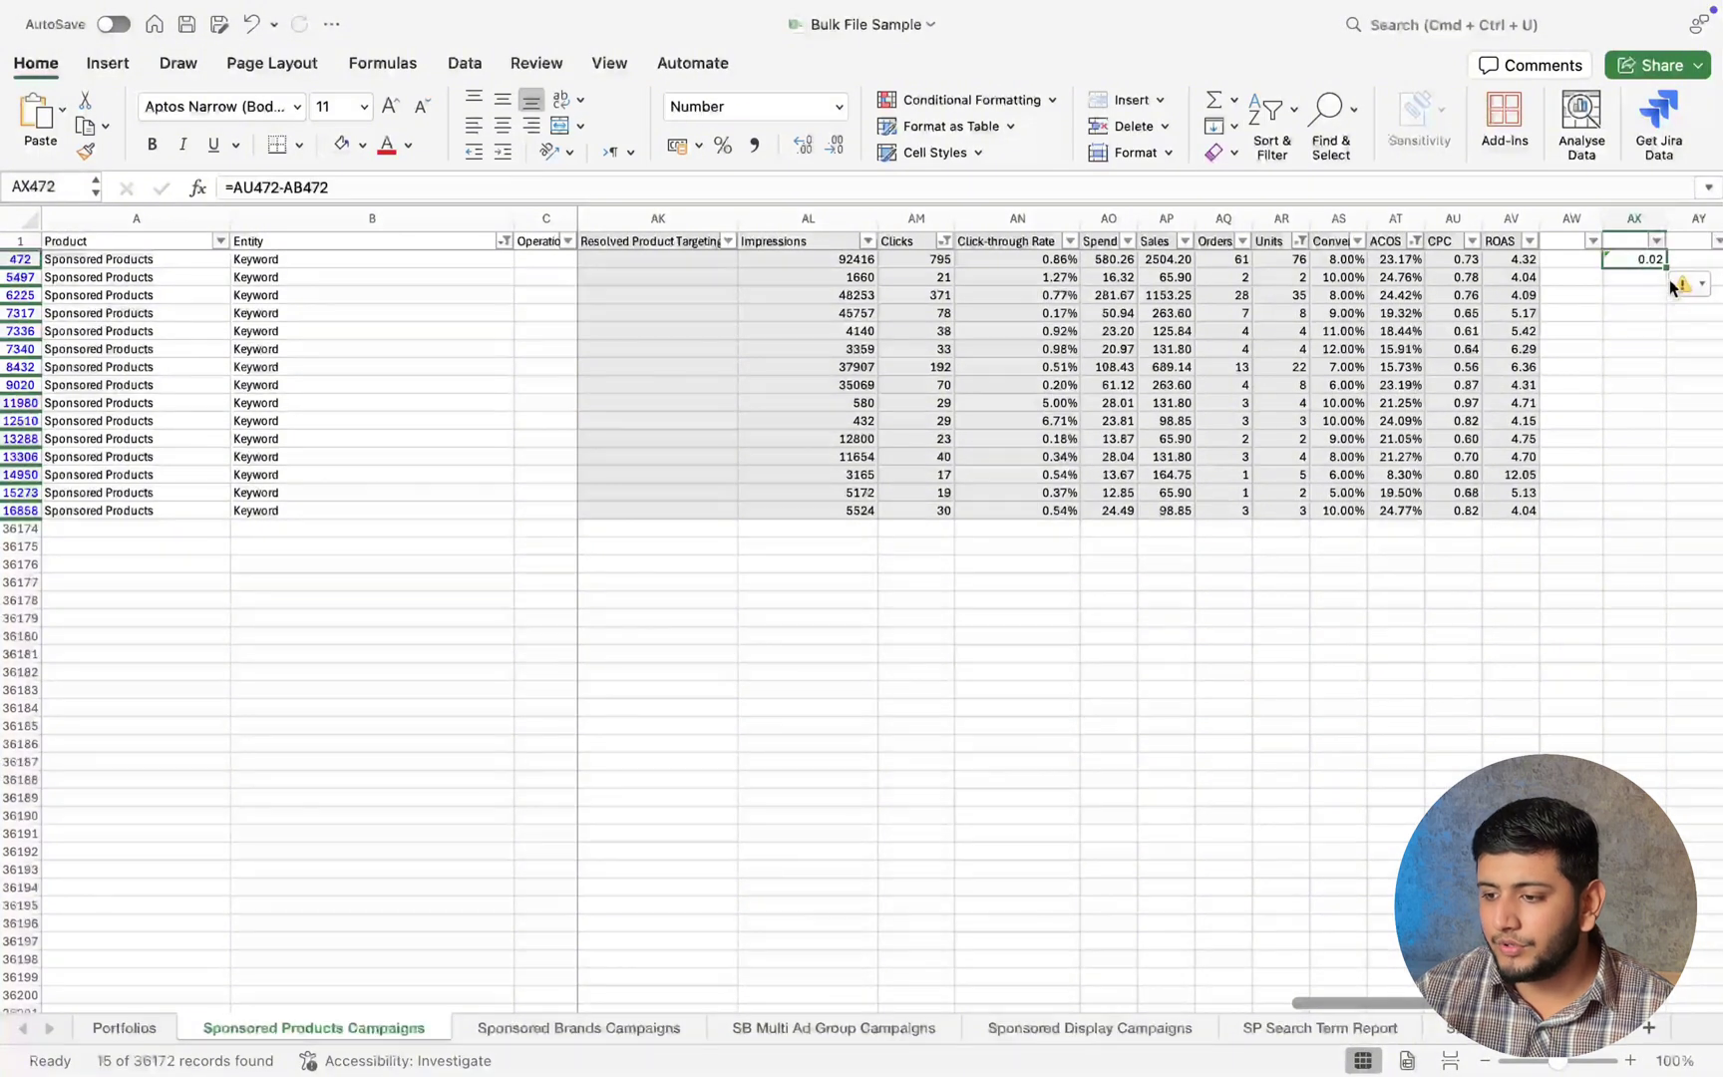
{"action": "left_click_drag", "start_coordinate": [1665, 268], "coordinate": [1655, 517]}
{"action": "left_click", "coordinate": [1643, 279]}
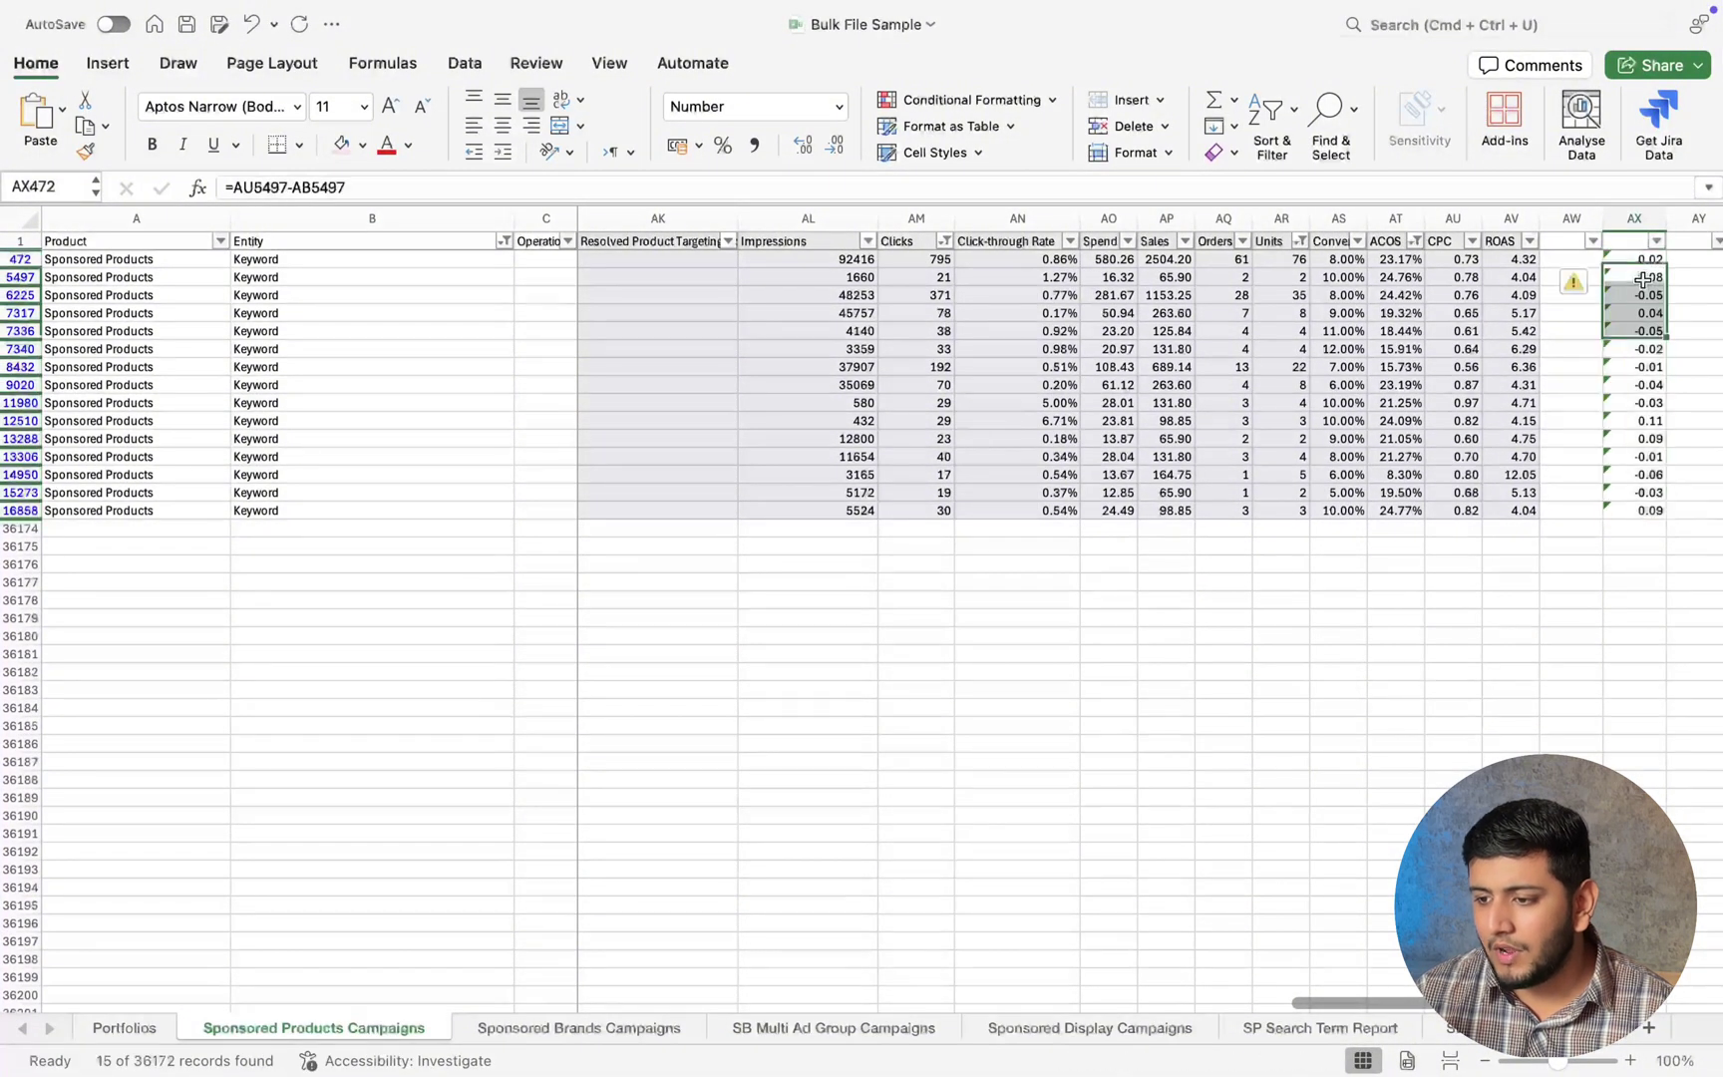
{"action": "left_click_drag", "start_coordinate": [1672, 236], "coordinate": [1680, 239]}
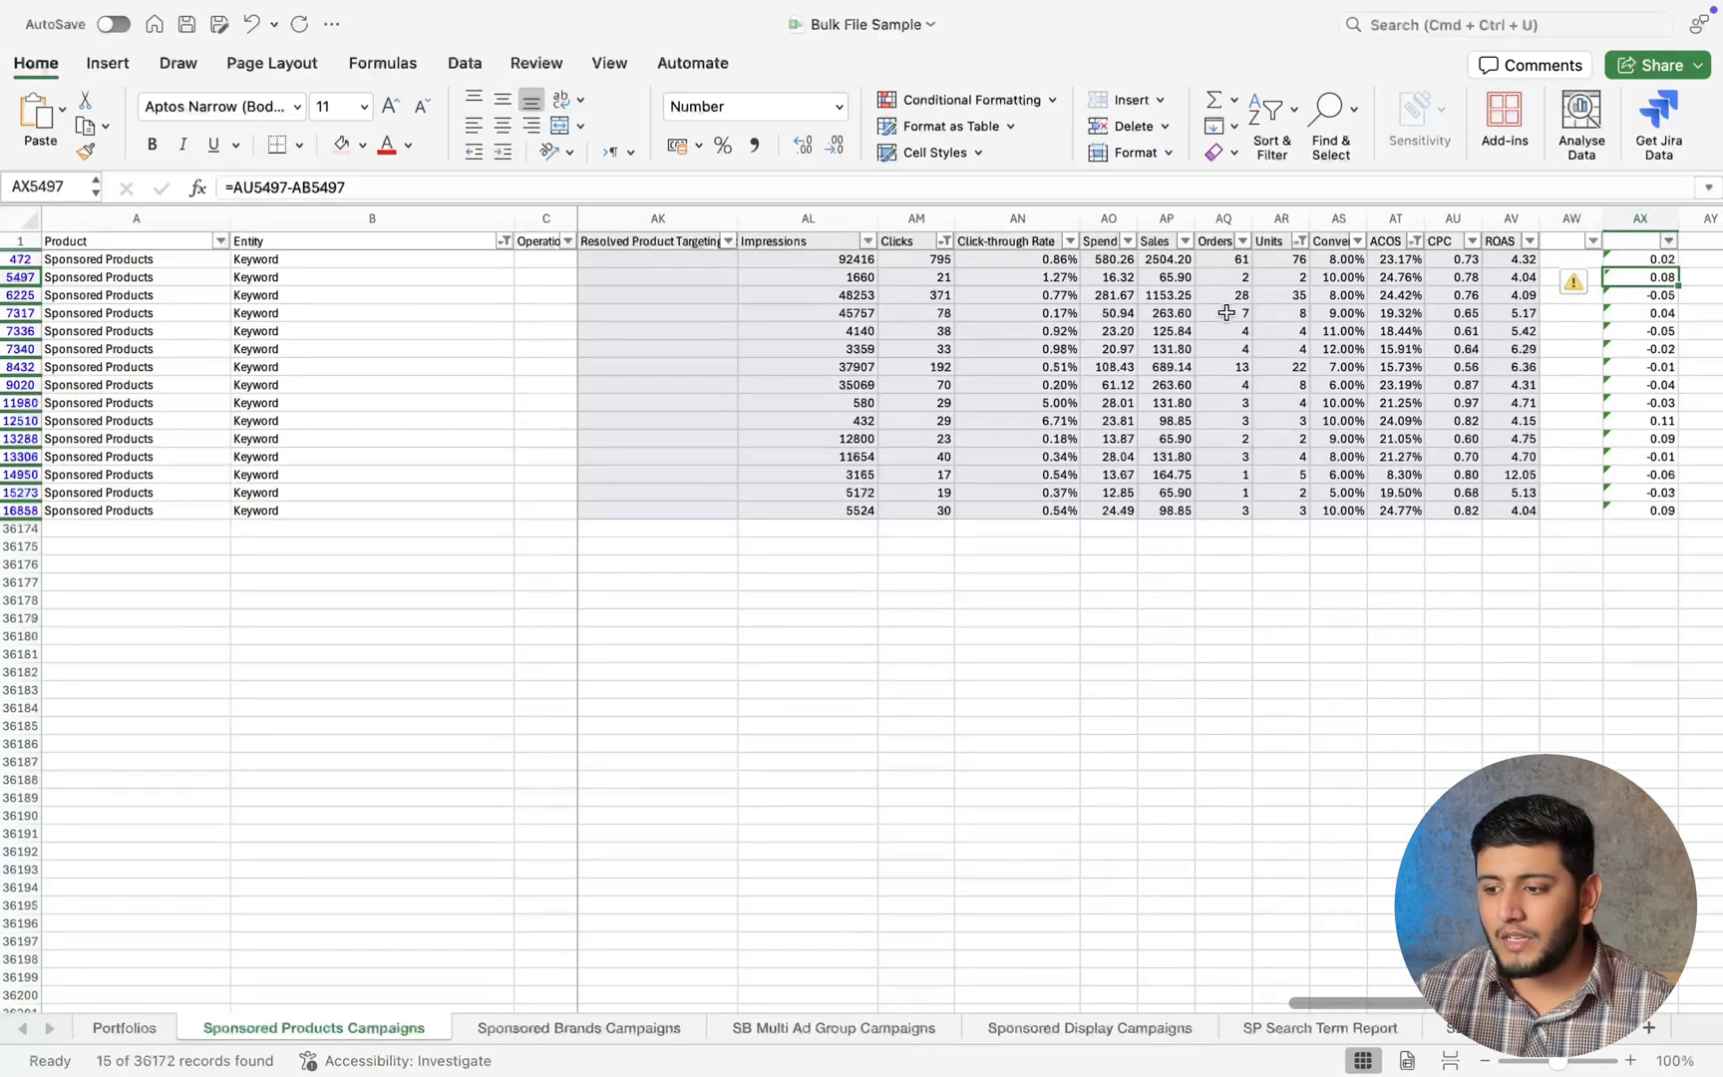
Examine the differences between CPC and Bid for the filtered keywords, comparing positive and negative results and checking row 6225's CPC.
{"action": "left_click_drag", "start_coordinate": [1654, 261], "coordinate": [1652, 392]}
{"action": "left_click", "coordinate": [1652, 425]}
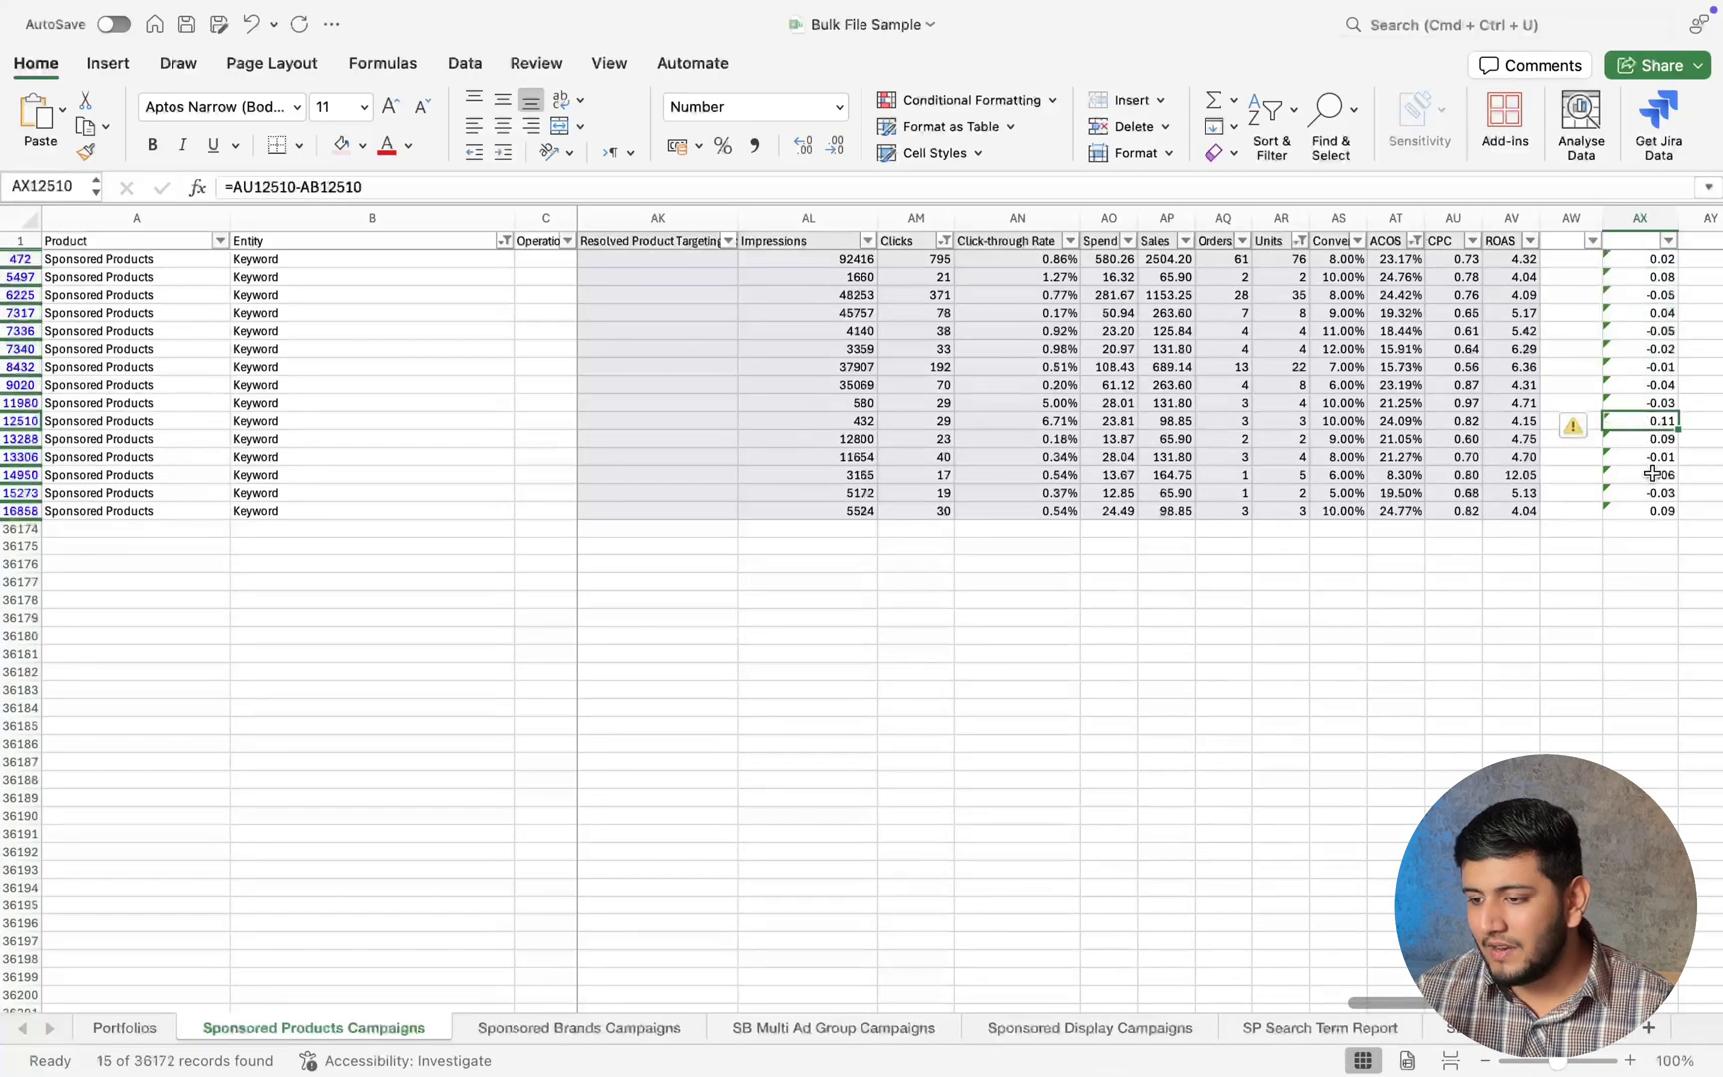
{"action": "left_click", "coordinate": [1657, 439]}
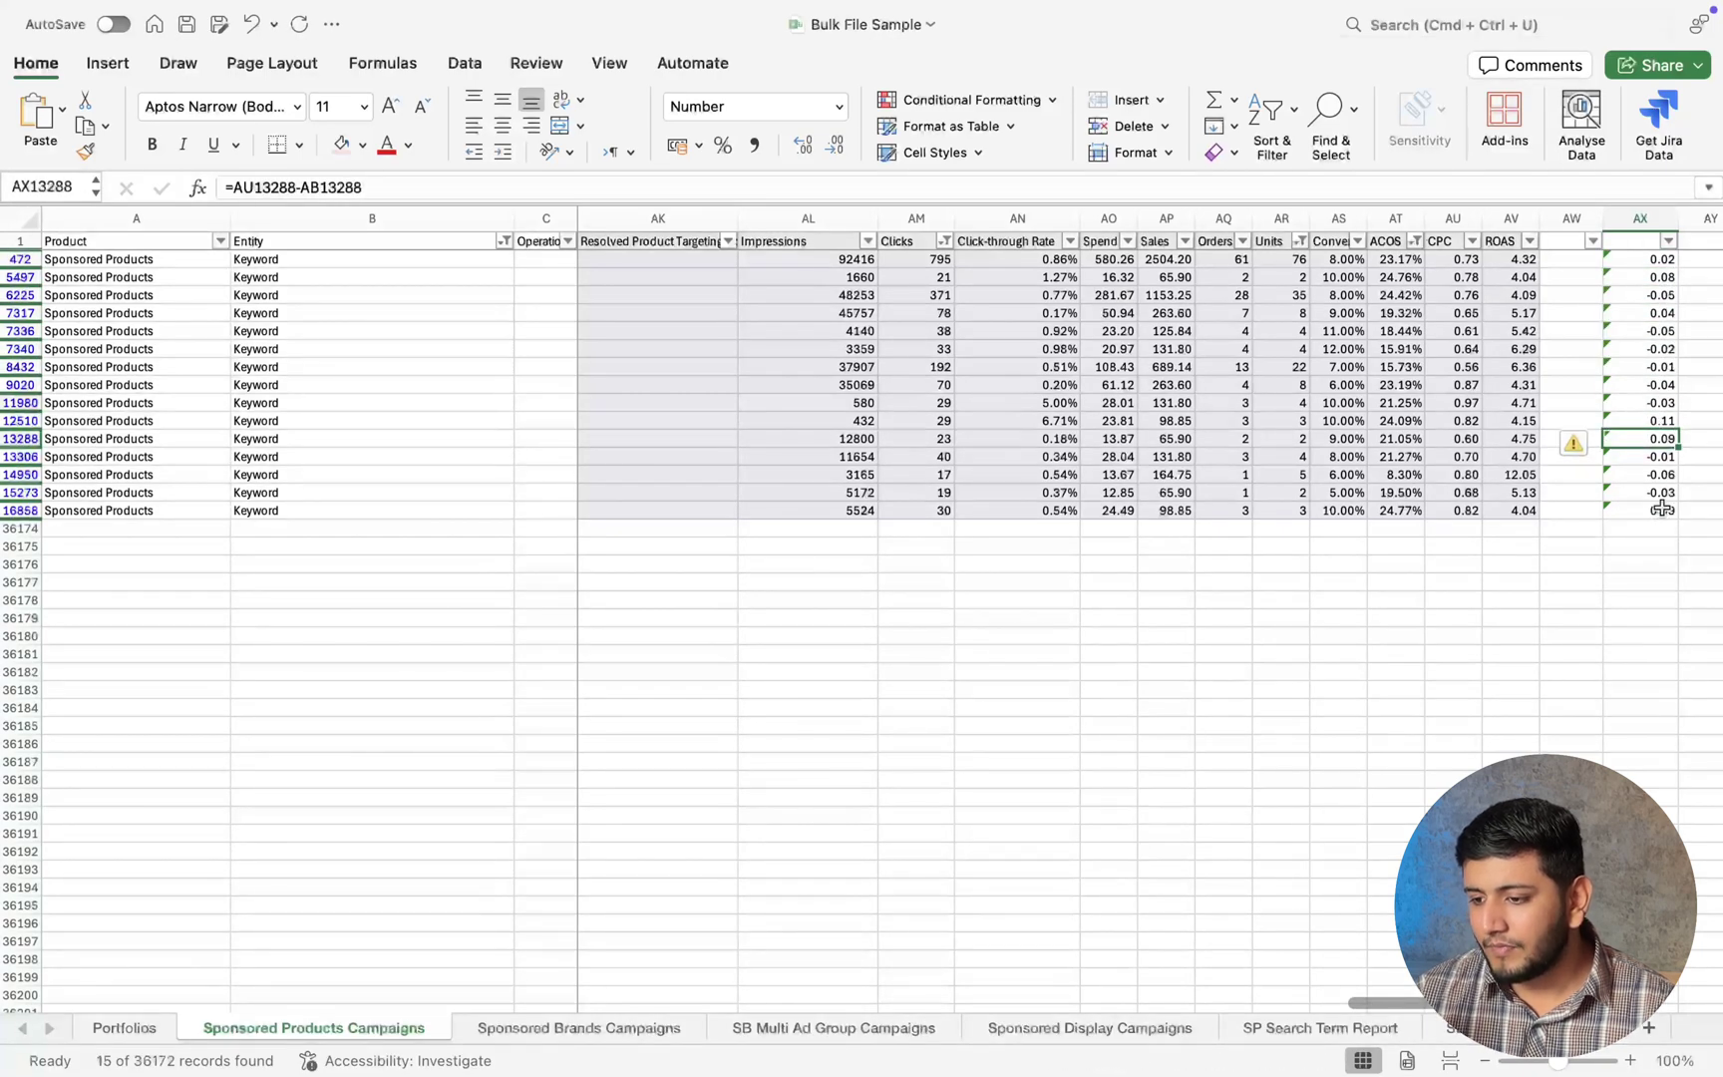
{"action": "left_click", "coordinate": [1660, 419]}
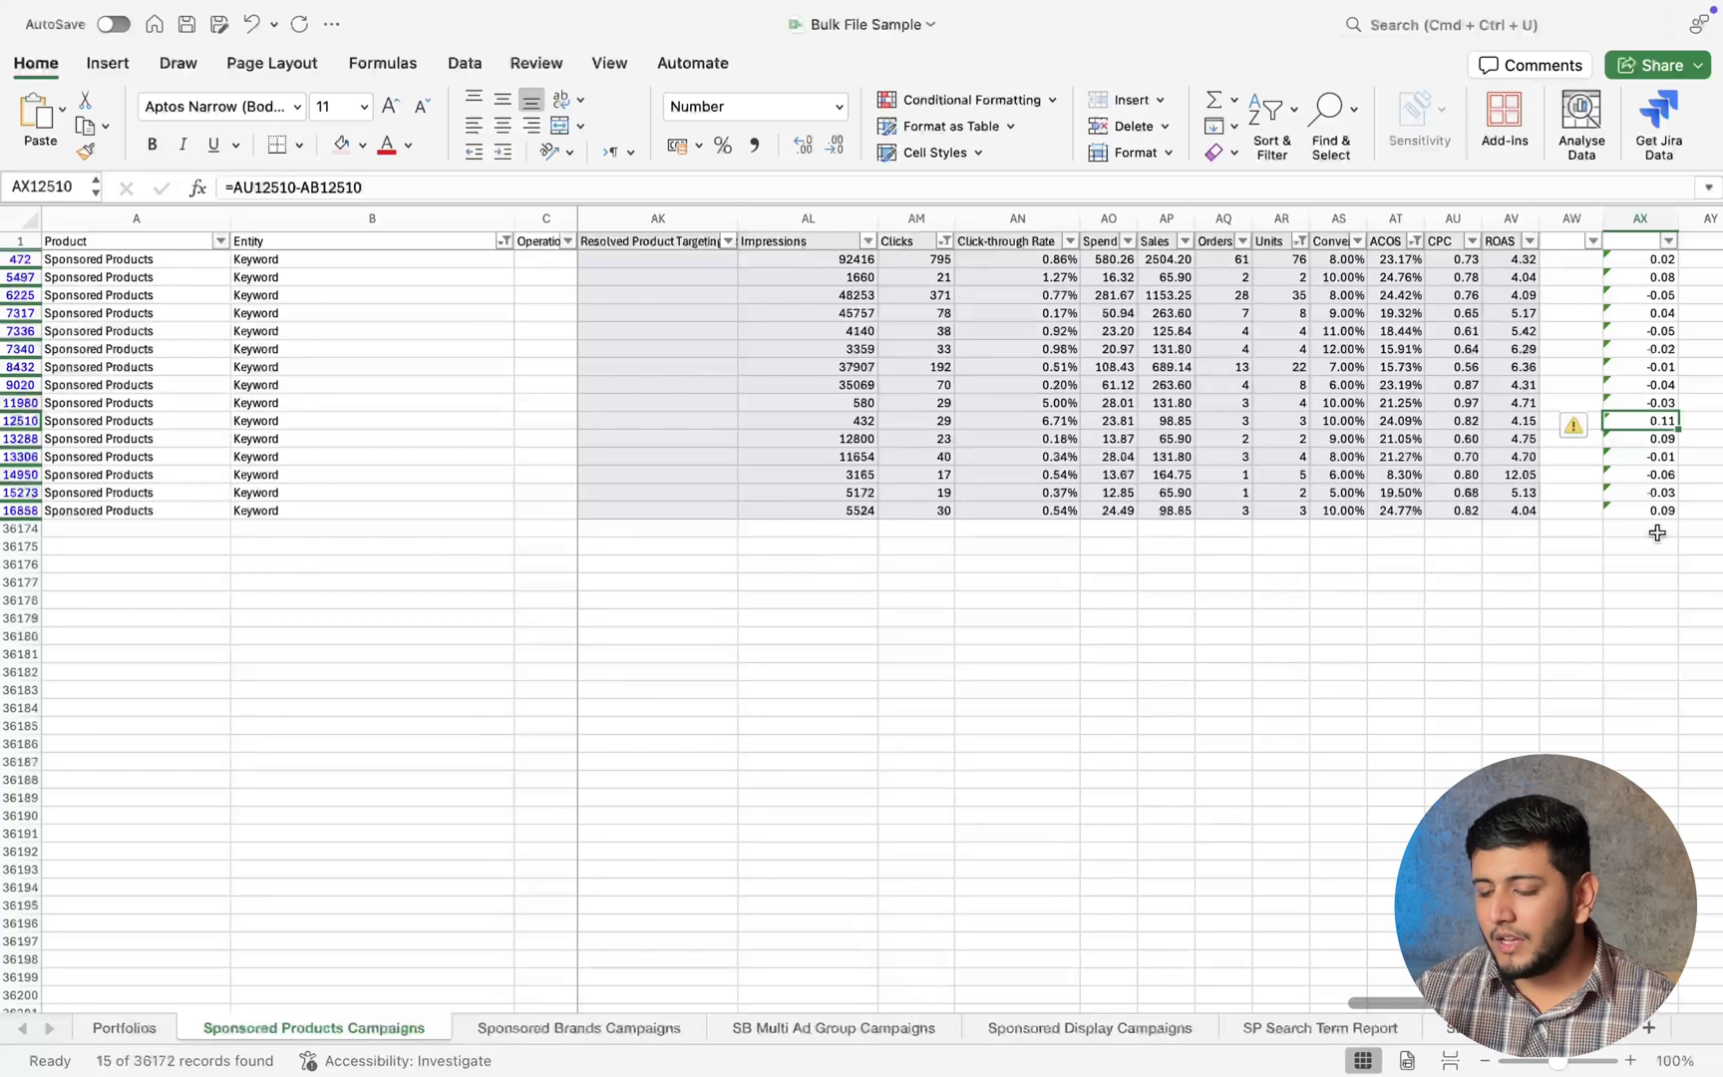
{"action": "left_click", "coordinate": [1646, 260]}
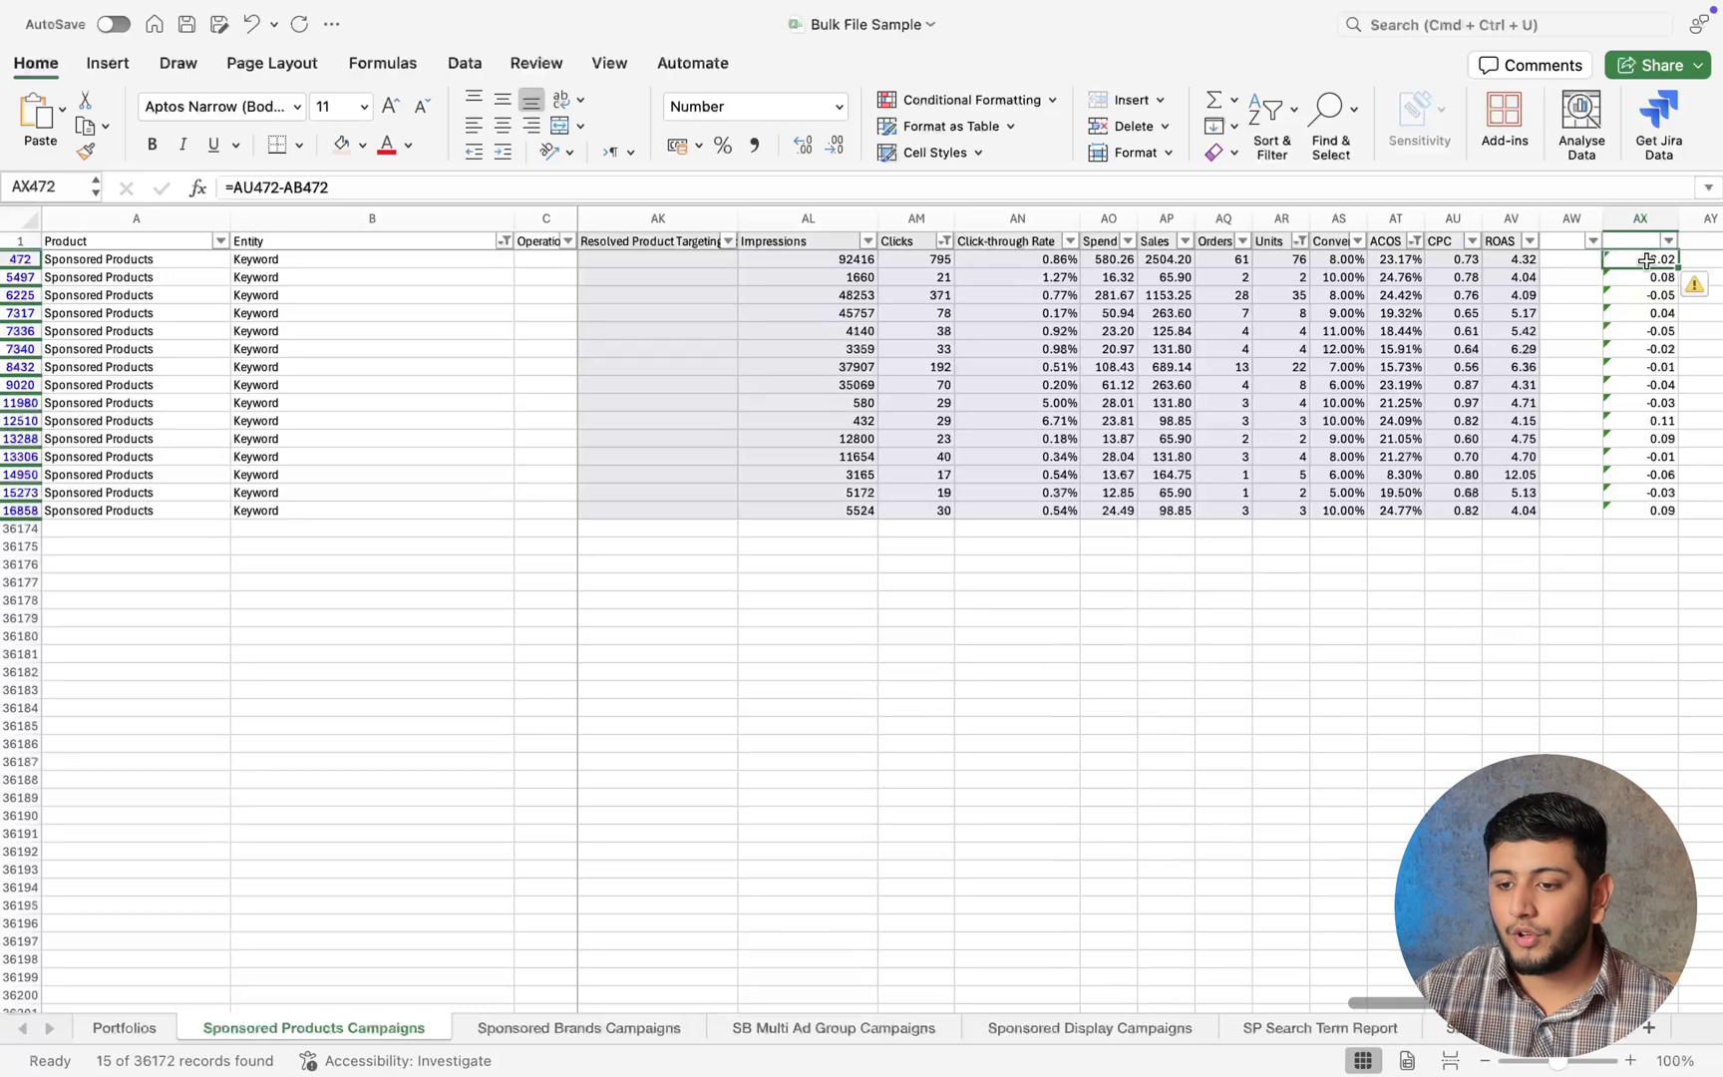
{"action": "left_click", "coordinate": [1542, 299]}
{"action": "left_click", "coordinate": [1484, 296]}
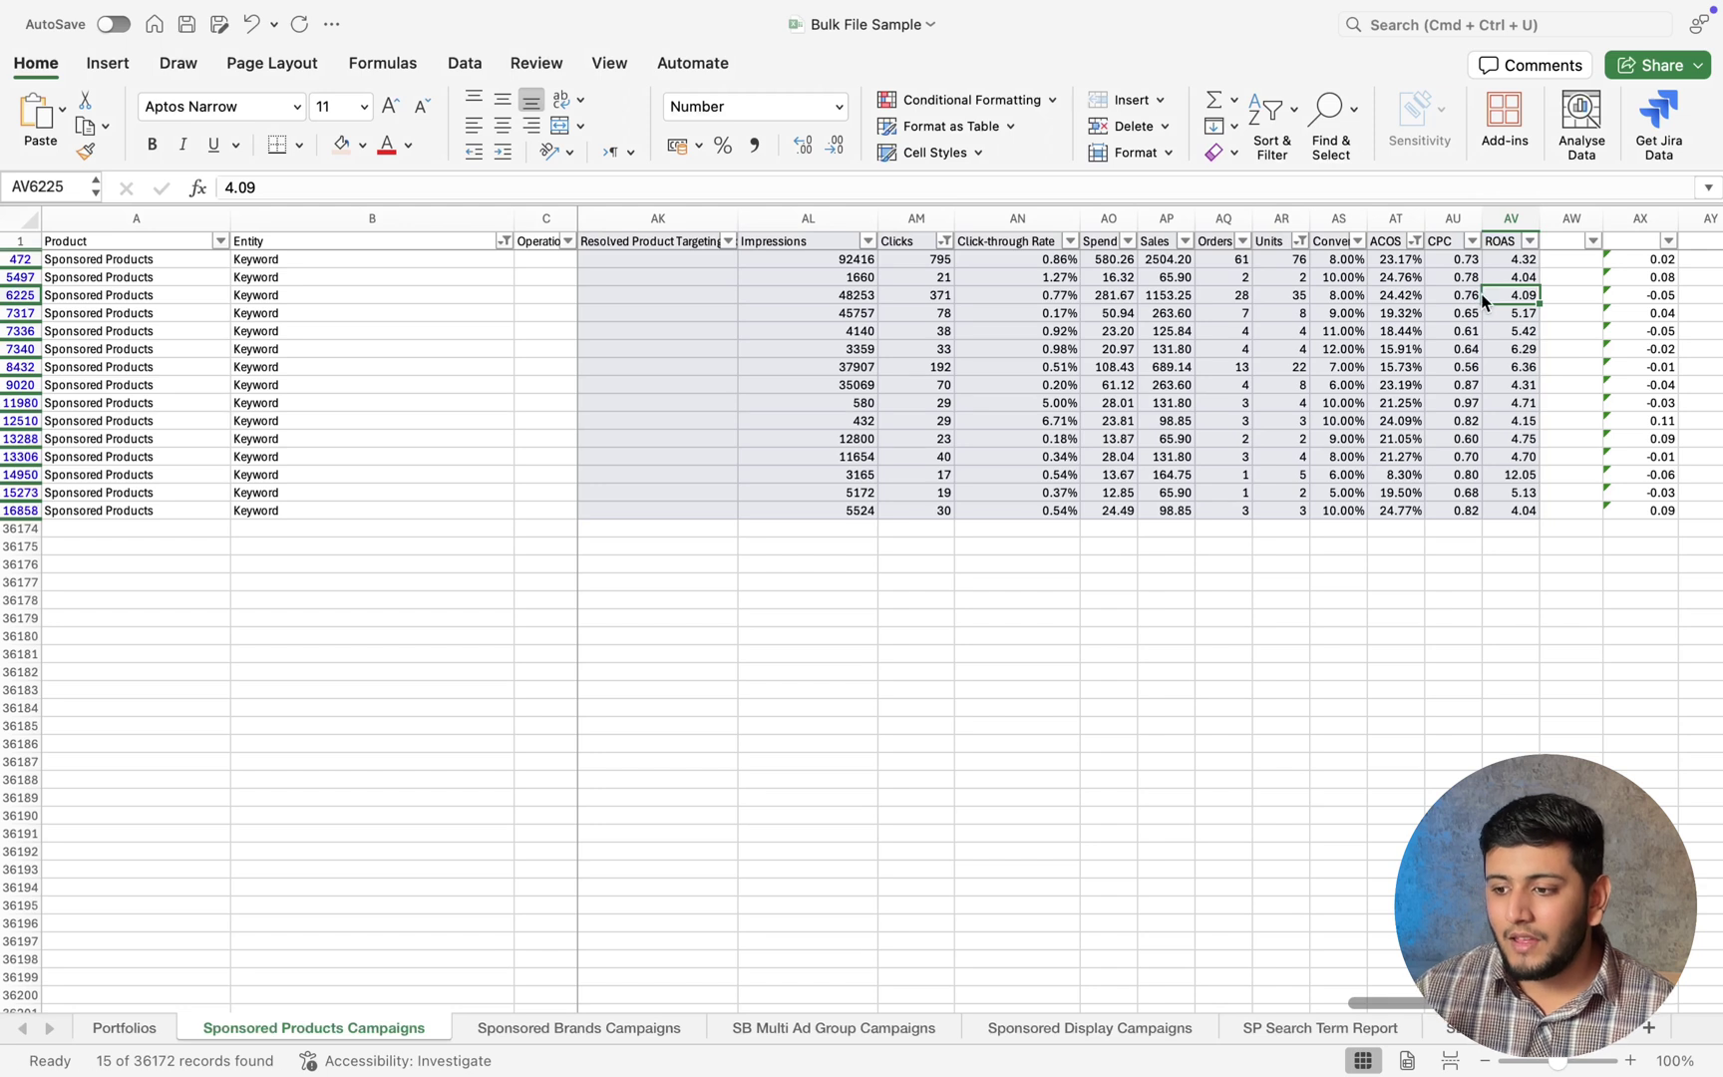
{"action": "left_click", "coordinate": [1455, 296]}
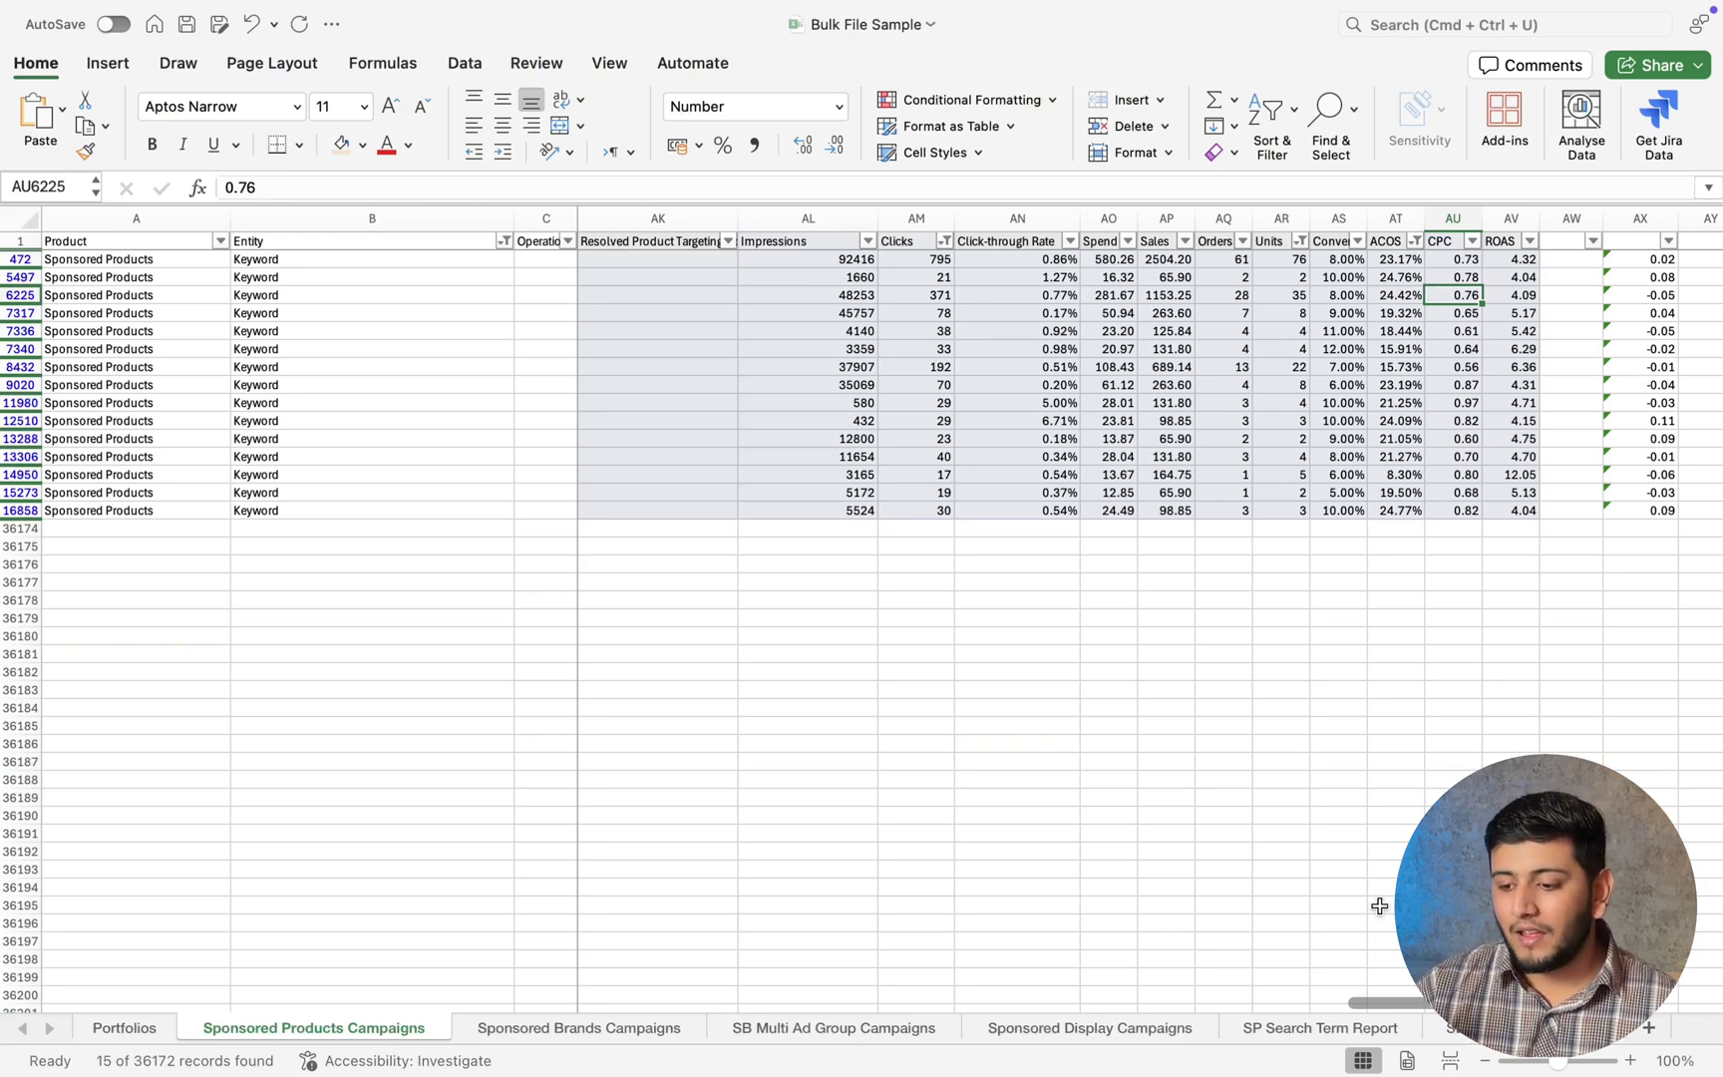
Open the SP Search Term Report sheet and view its performance columns from Clicks through ROAS.
{"action": "left_click", "coordinate": [1319, 1026]}
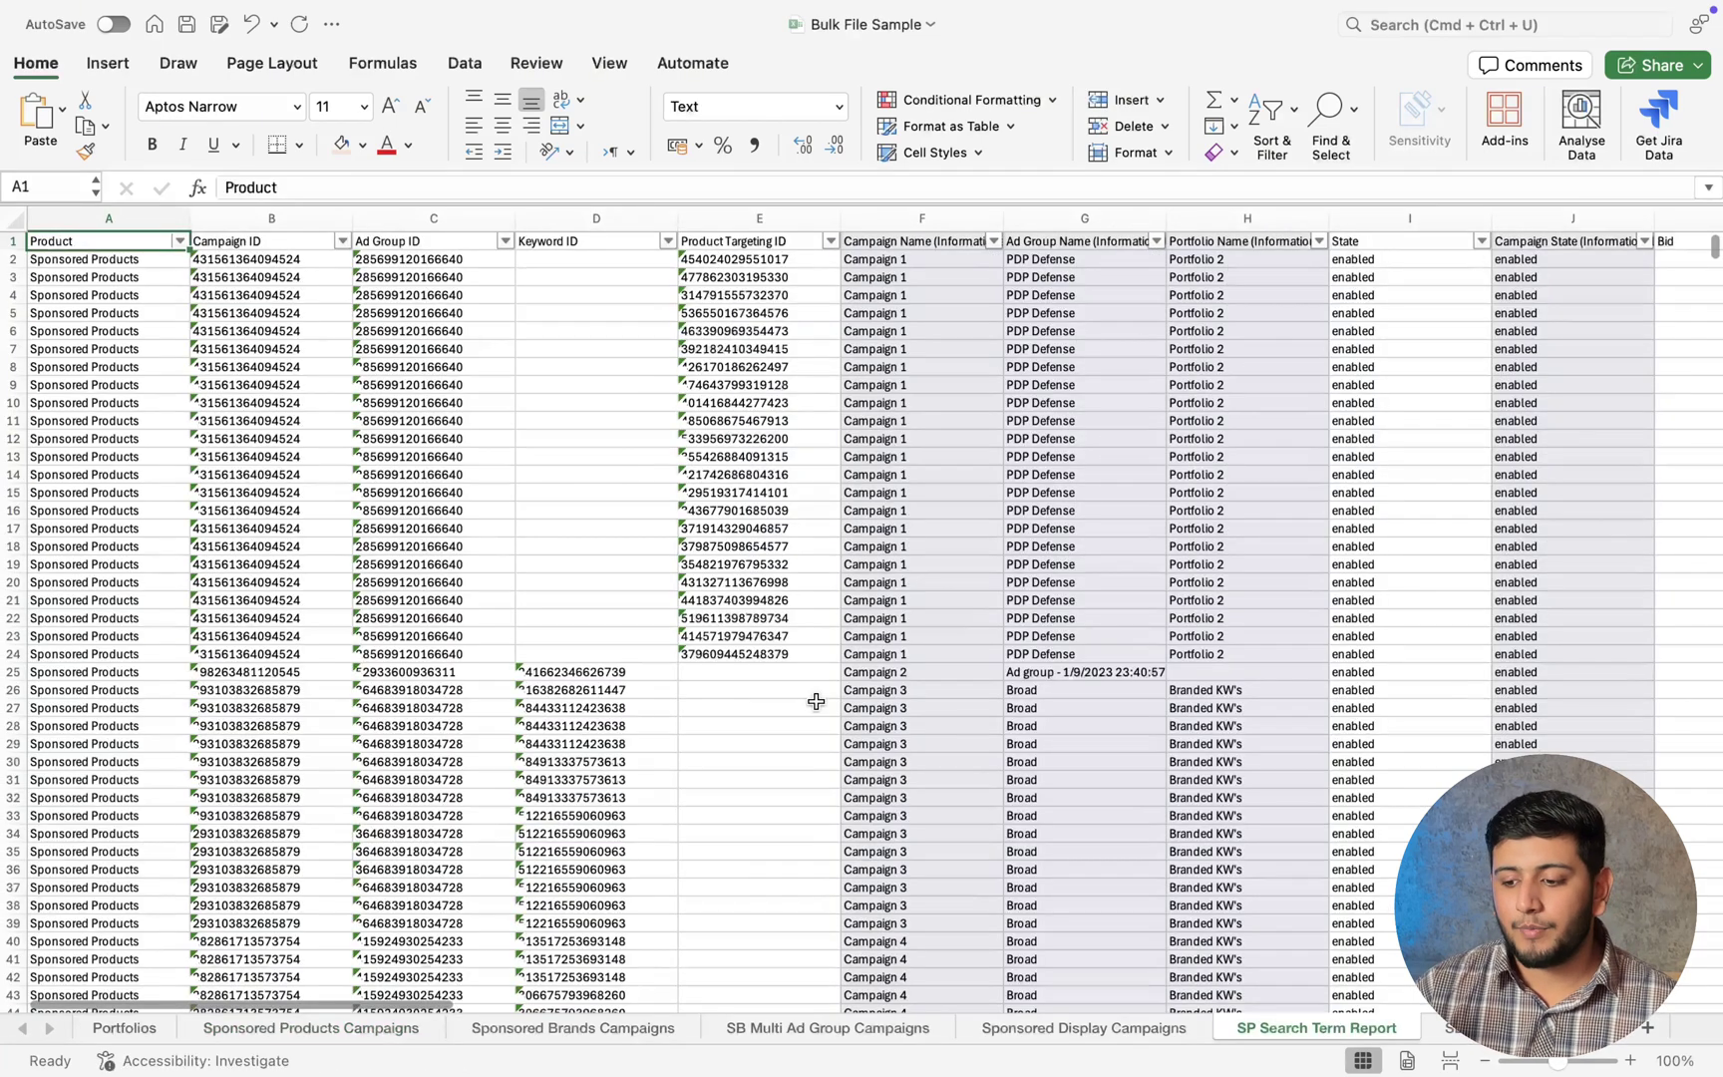
{"action": "scroll", "coordinate": [1046, 521], "scroll_direction": "right", "scroll_amount": 2}
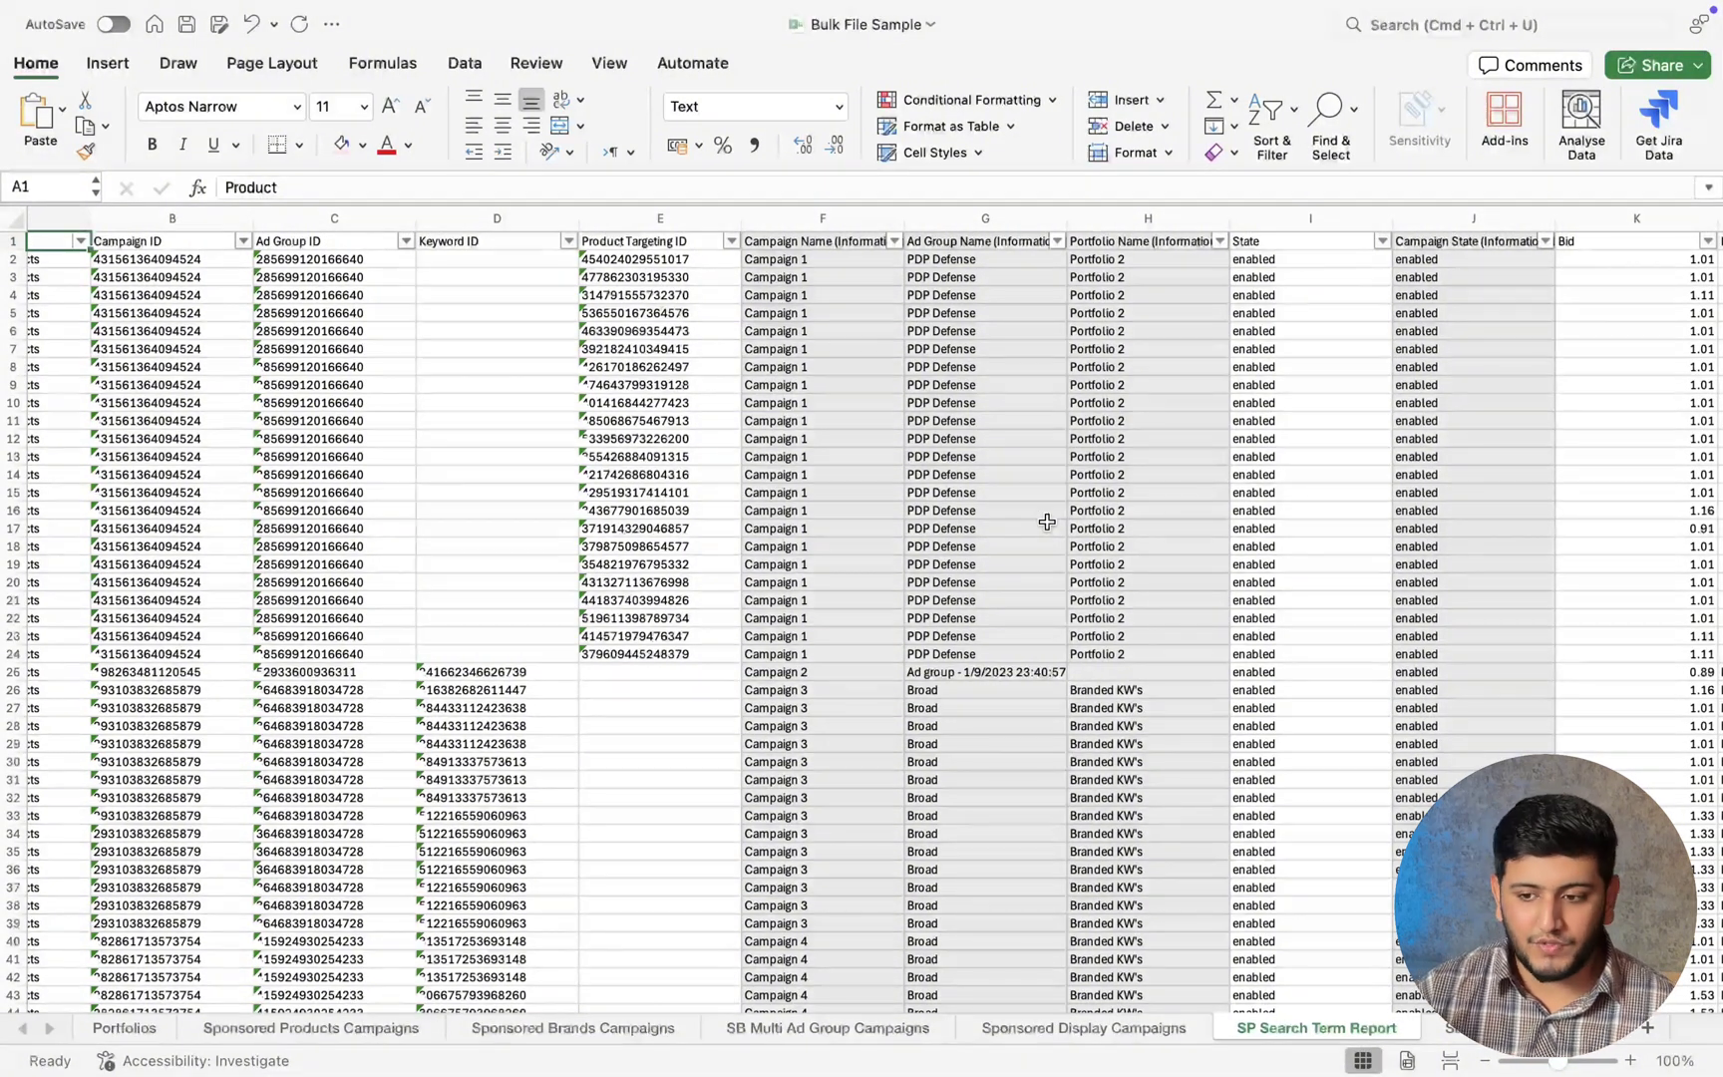
{"action": "scroll", "coordinate": [1046, 521], "scroll_direction": "right", "scroll_amount": 10}
{"action": "scroll", "coordinate": [1046, 521], "scroll_direction": "right", "scroll_amount": 10}
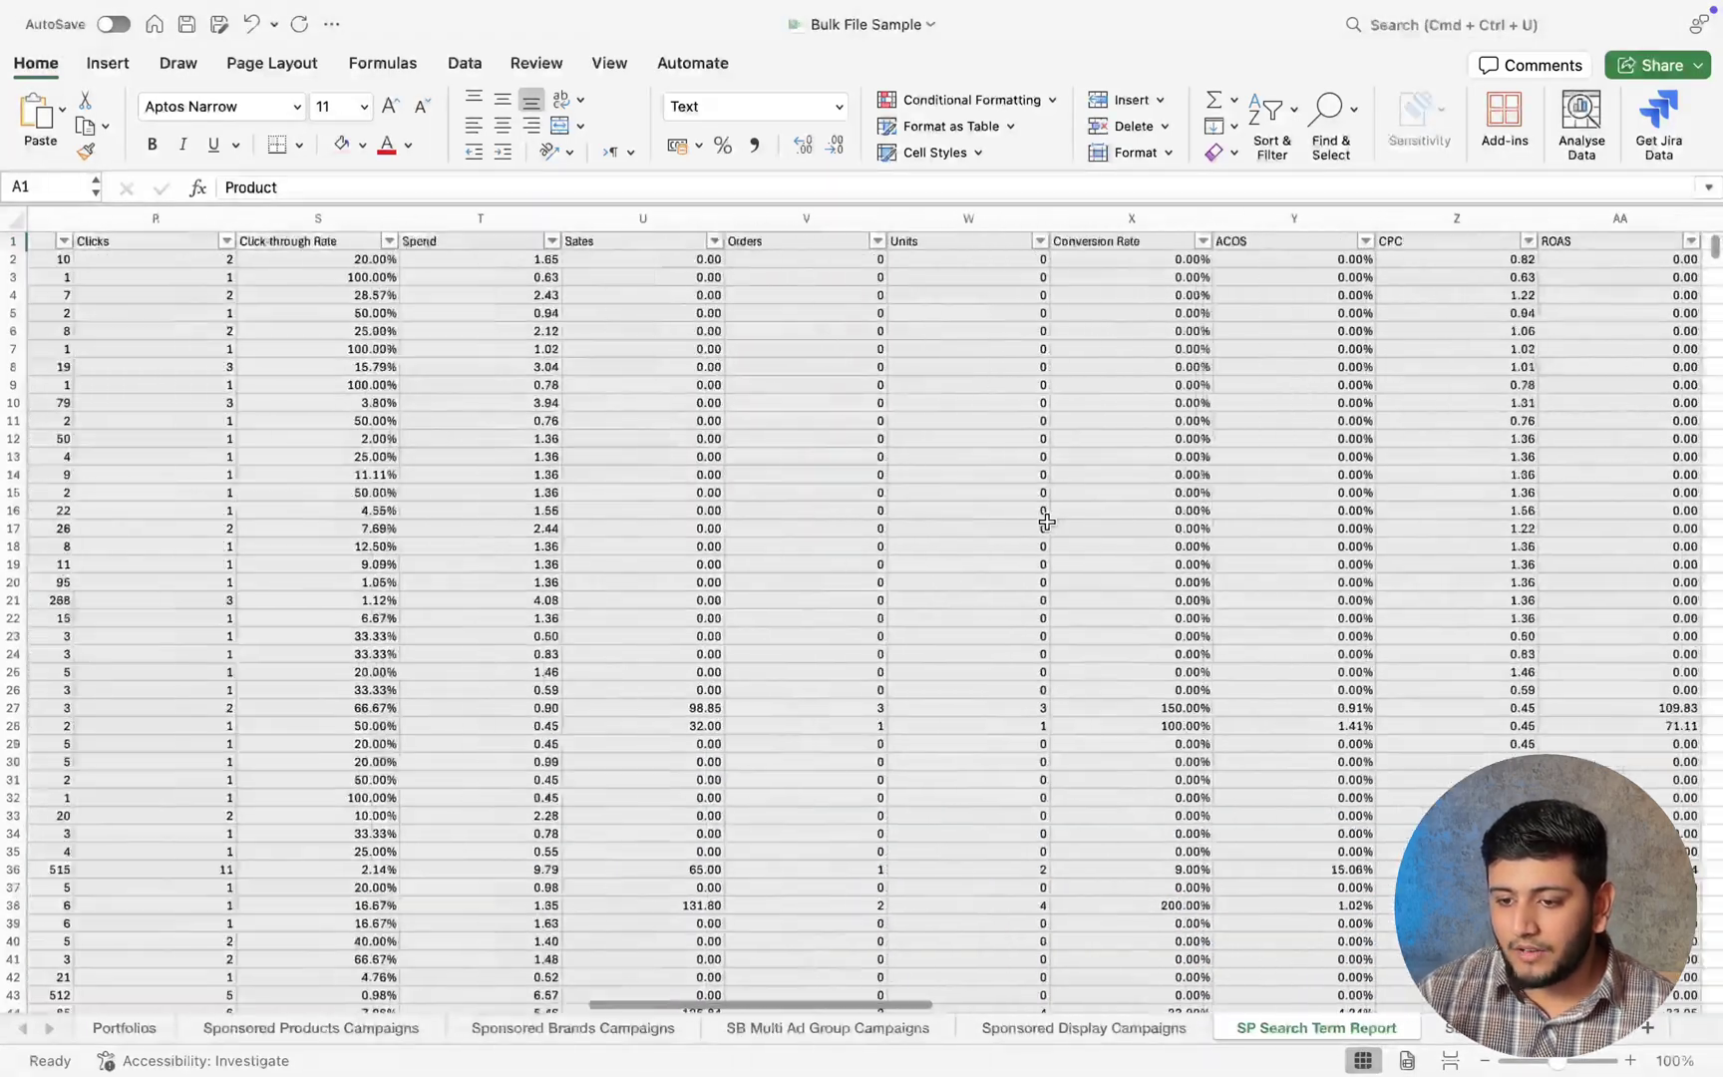
{"action": "scroll", "coordinate": [1047, 522], "scroll_direction": "left", "scroll_amount": 5}
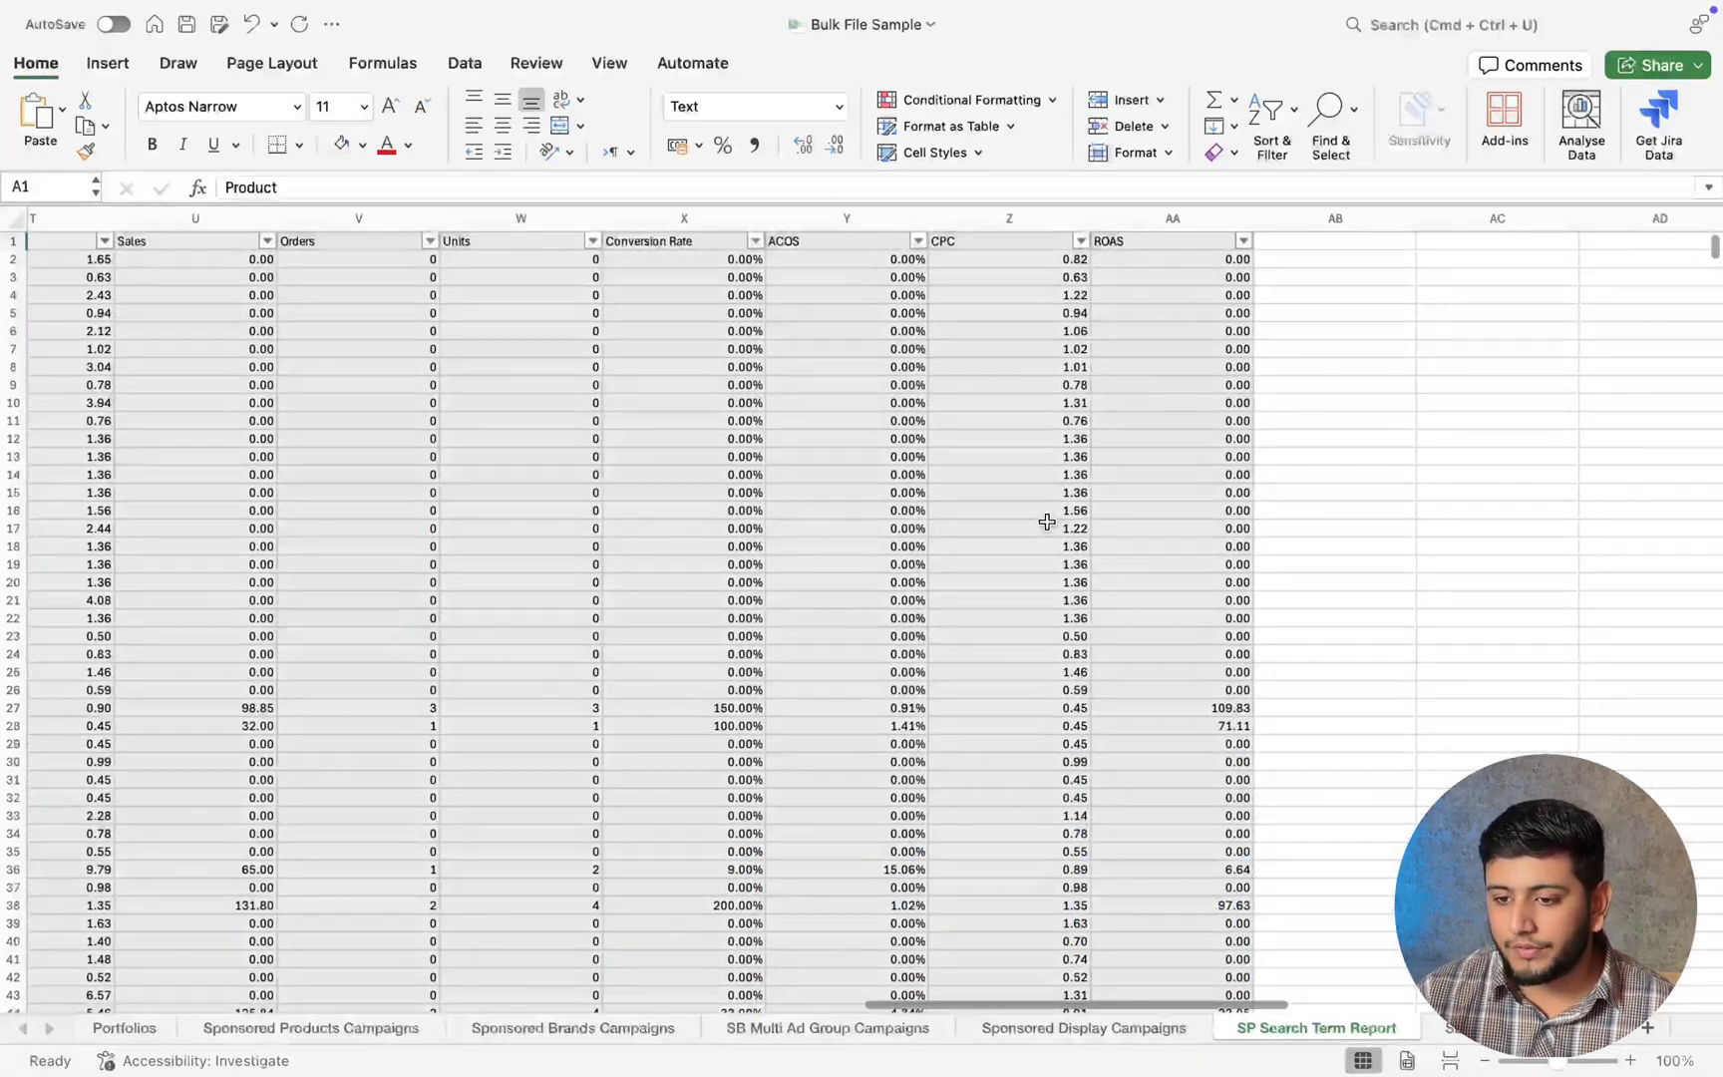
{"action": "scroll", "coordinate": [1047, 521], "scroll_direction": "left", "scroll_amount": 2}
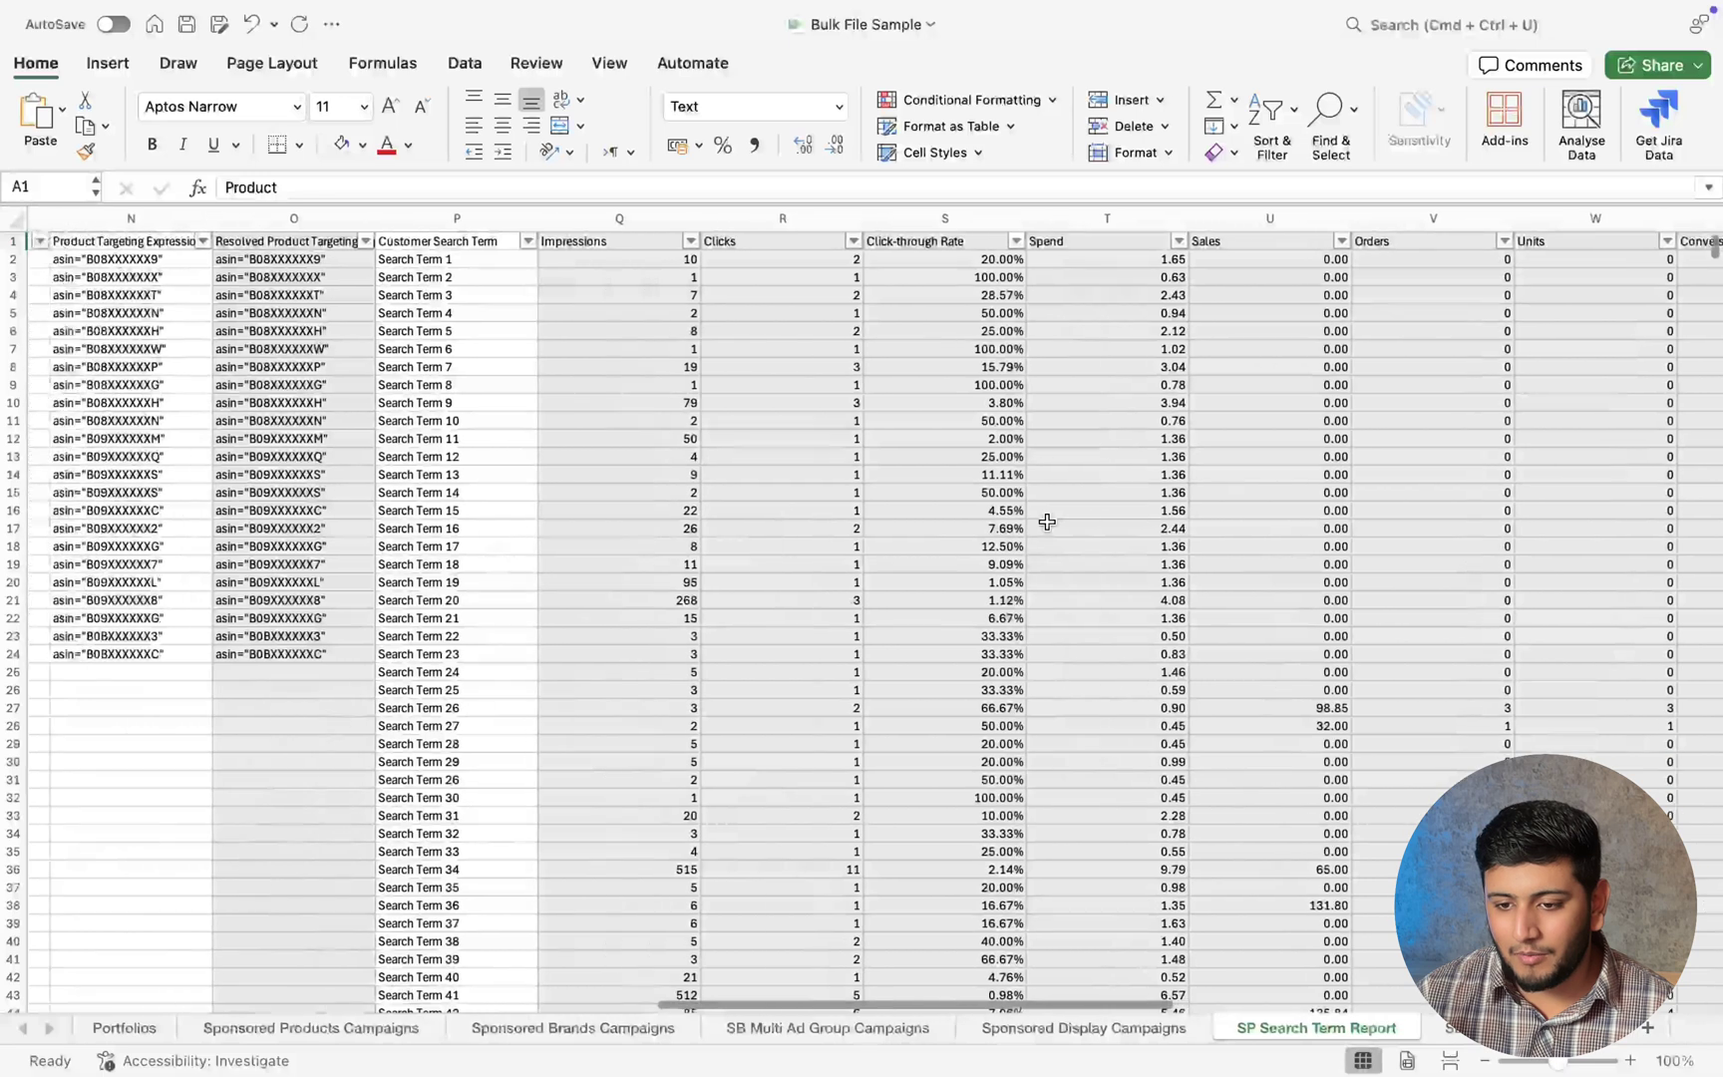
{"action": "left_click", "coordinate": [854, 243]}
{"action": "left_click", "coordinate": [776, 365]}
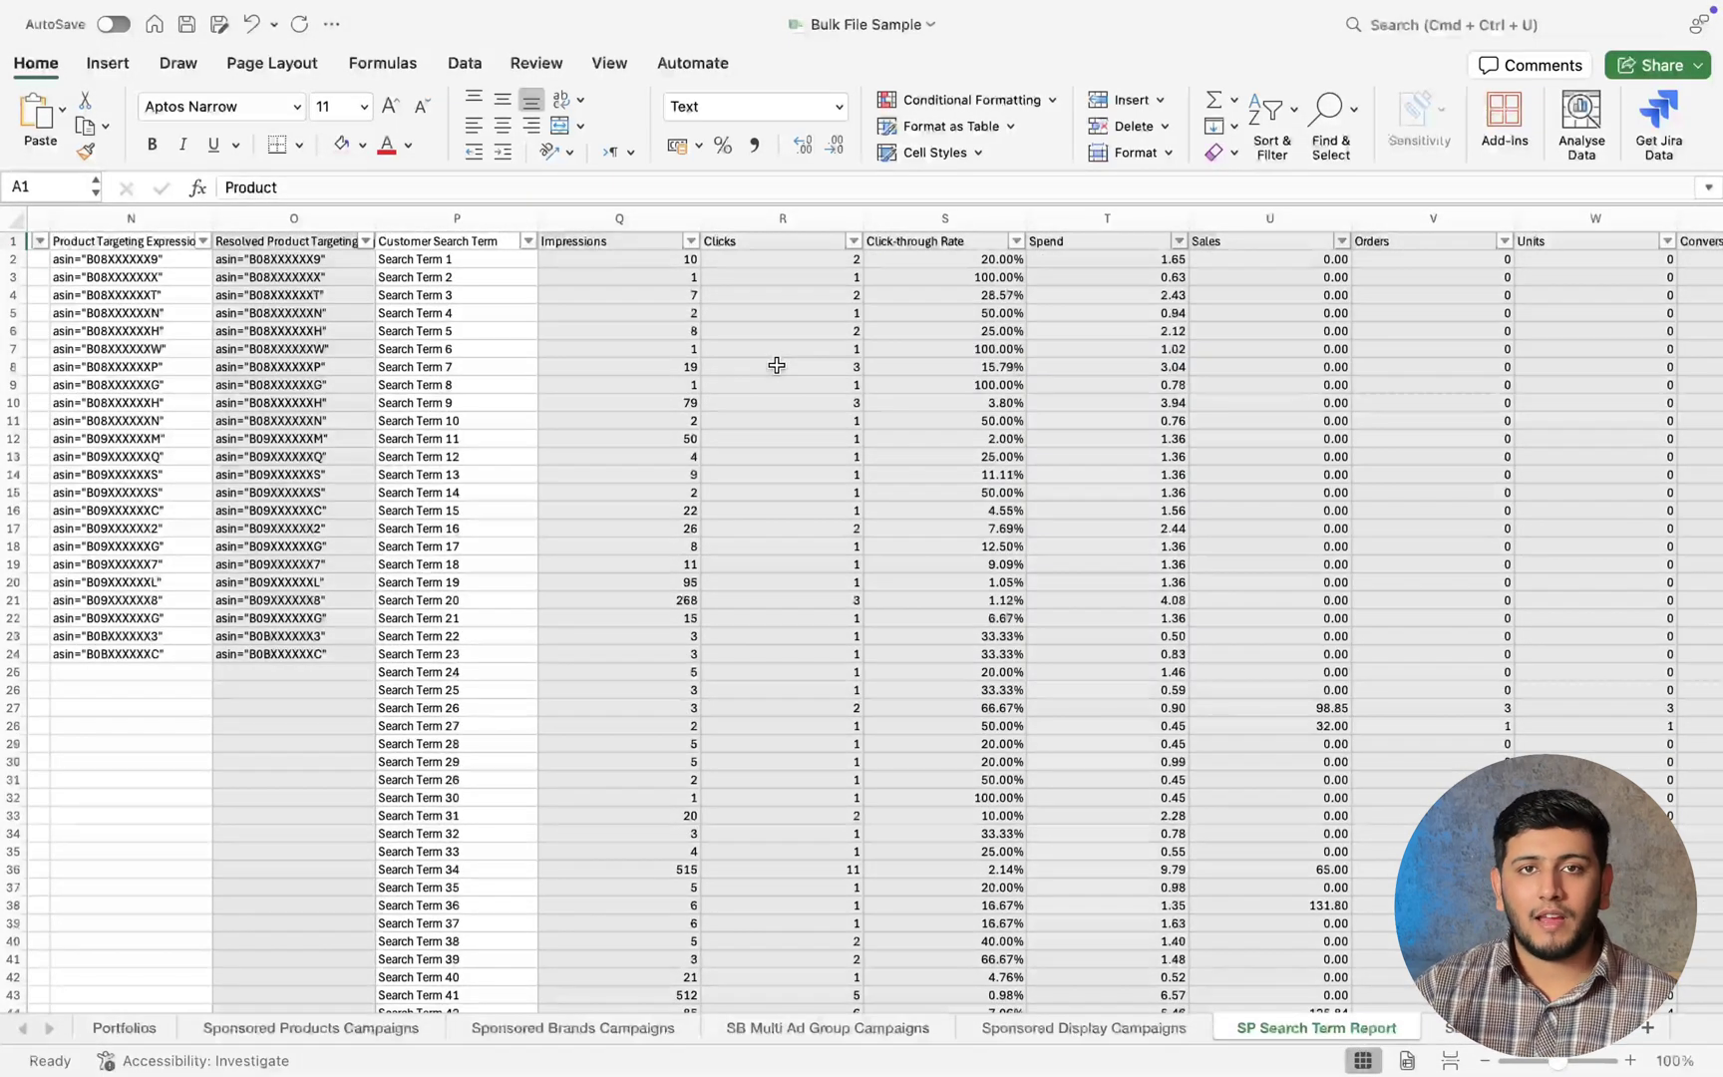
{"action": "left_click", "coordinate": [784, 313]}
{"action": "left_click", "coordinate": [853, 243]}
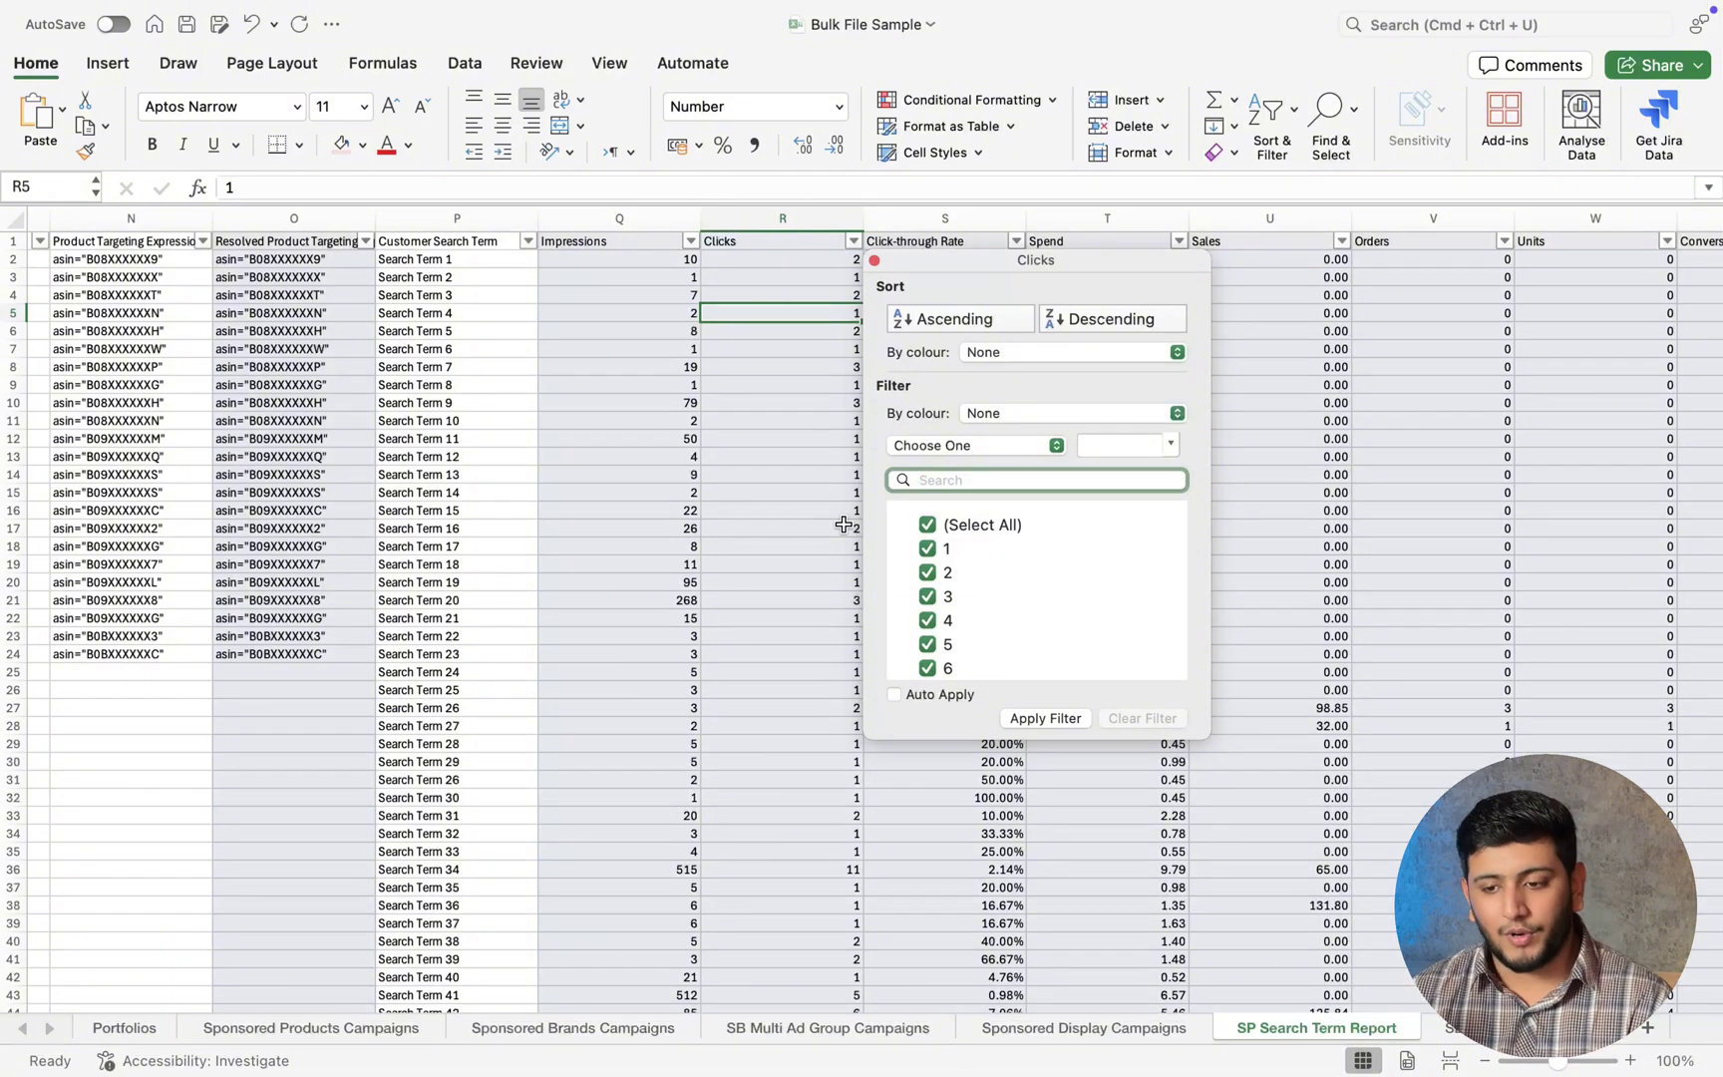
{"action": "left_click", "coordinate": [752, 507]}
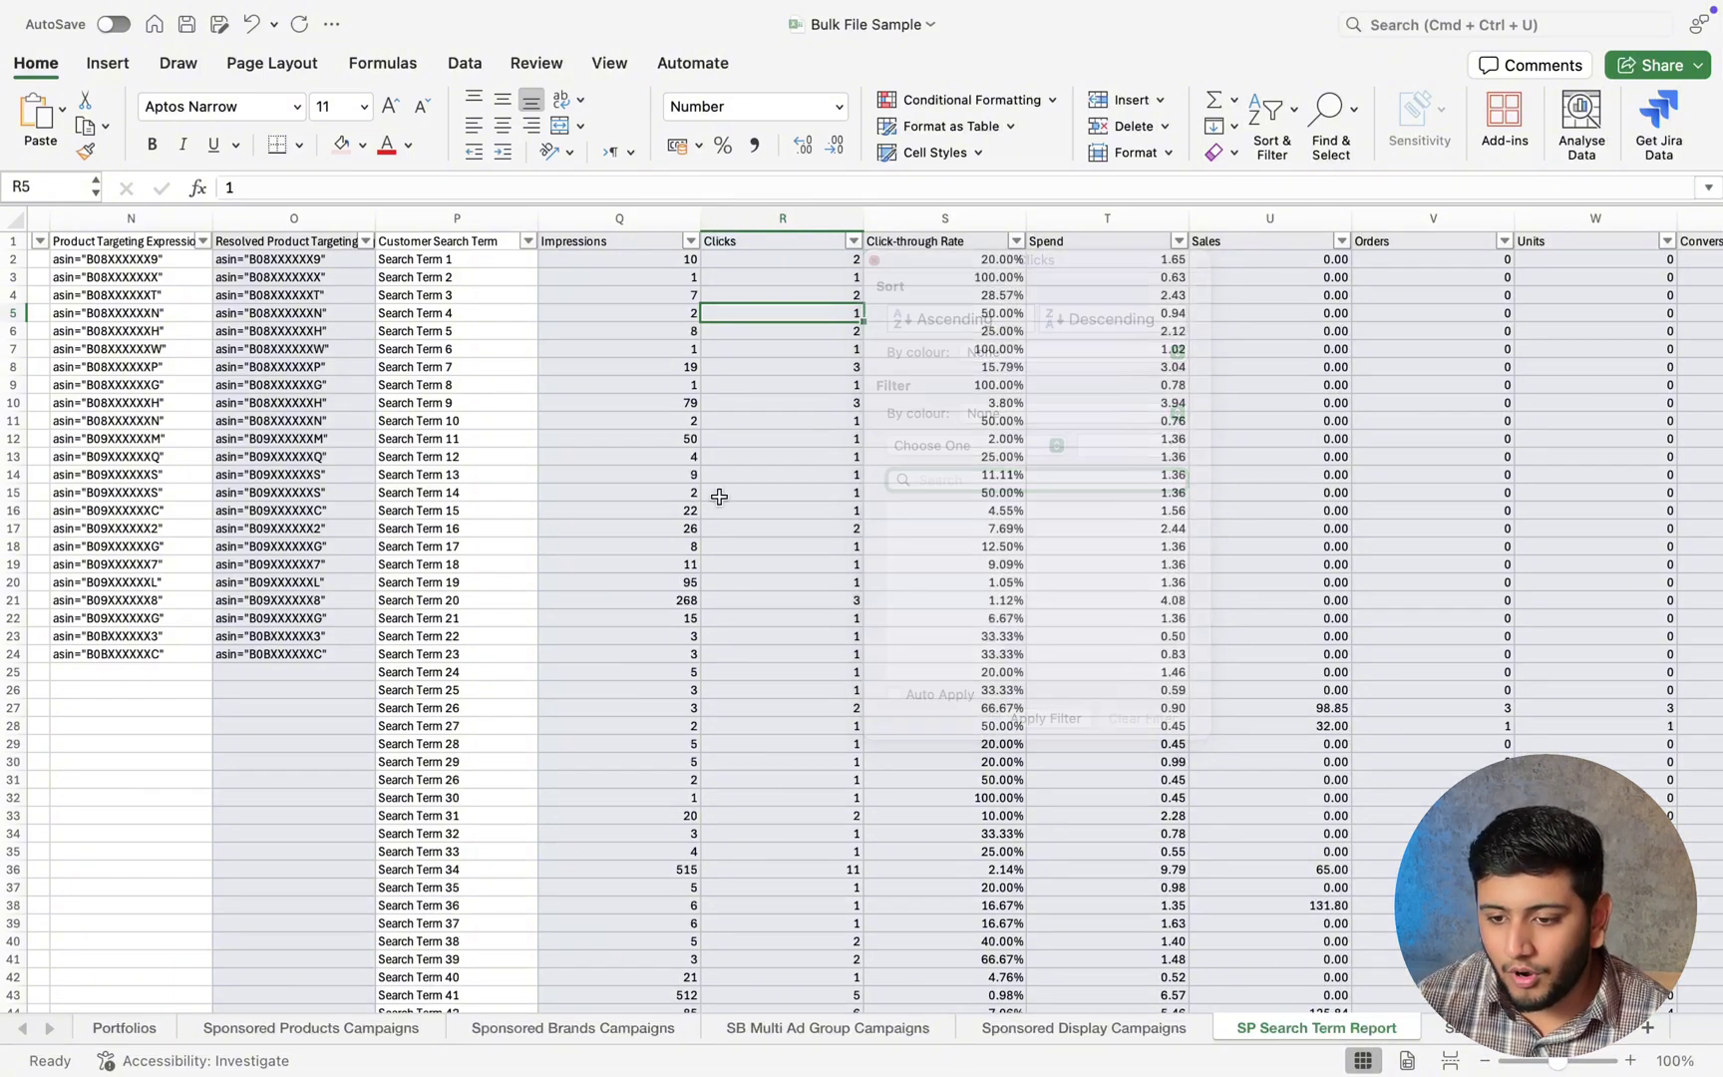
Sort the search term report by Impressions in descending order and shade the 30 highest values, Q2:Q31, light orange.
{"action": "left_click", "coordinate": [689, 242]}
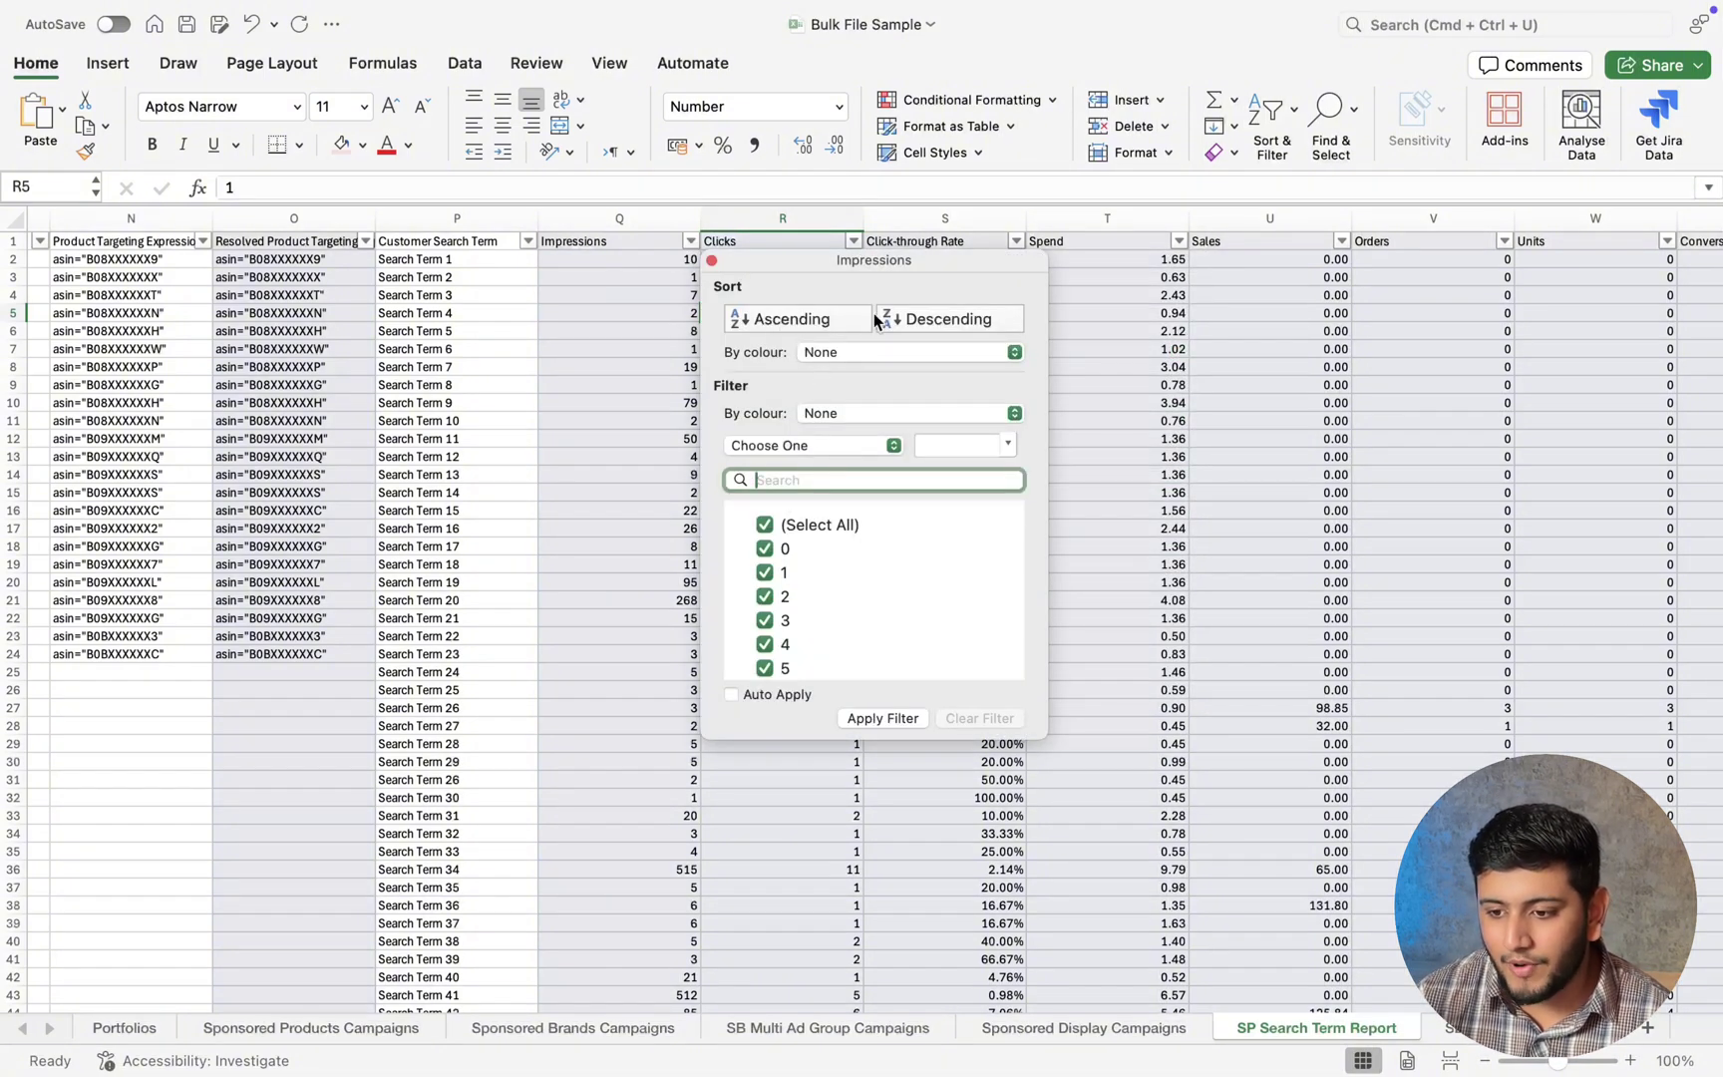
{"action": "left_click", "coordinate": [906, 318]}
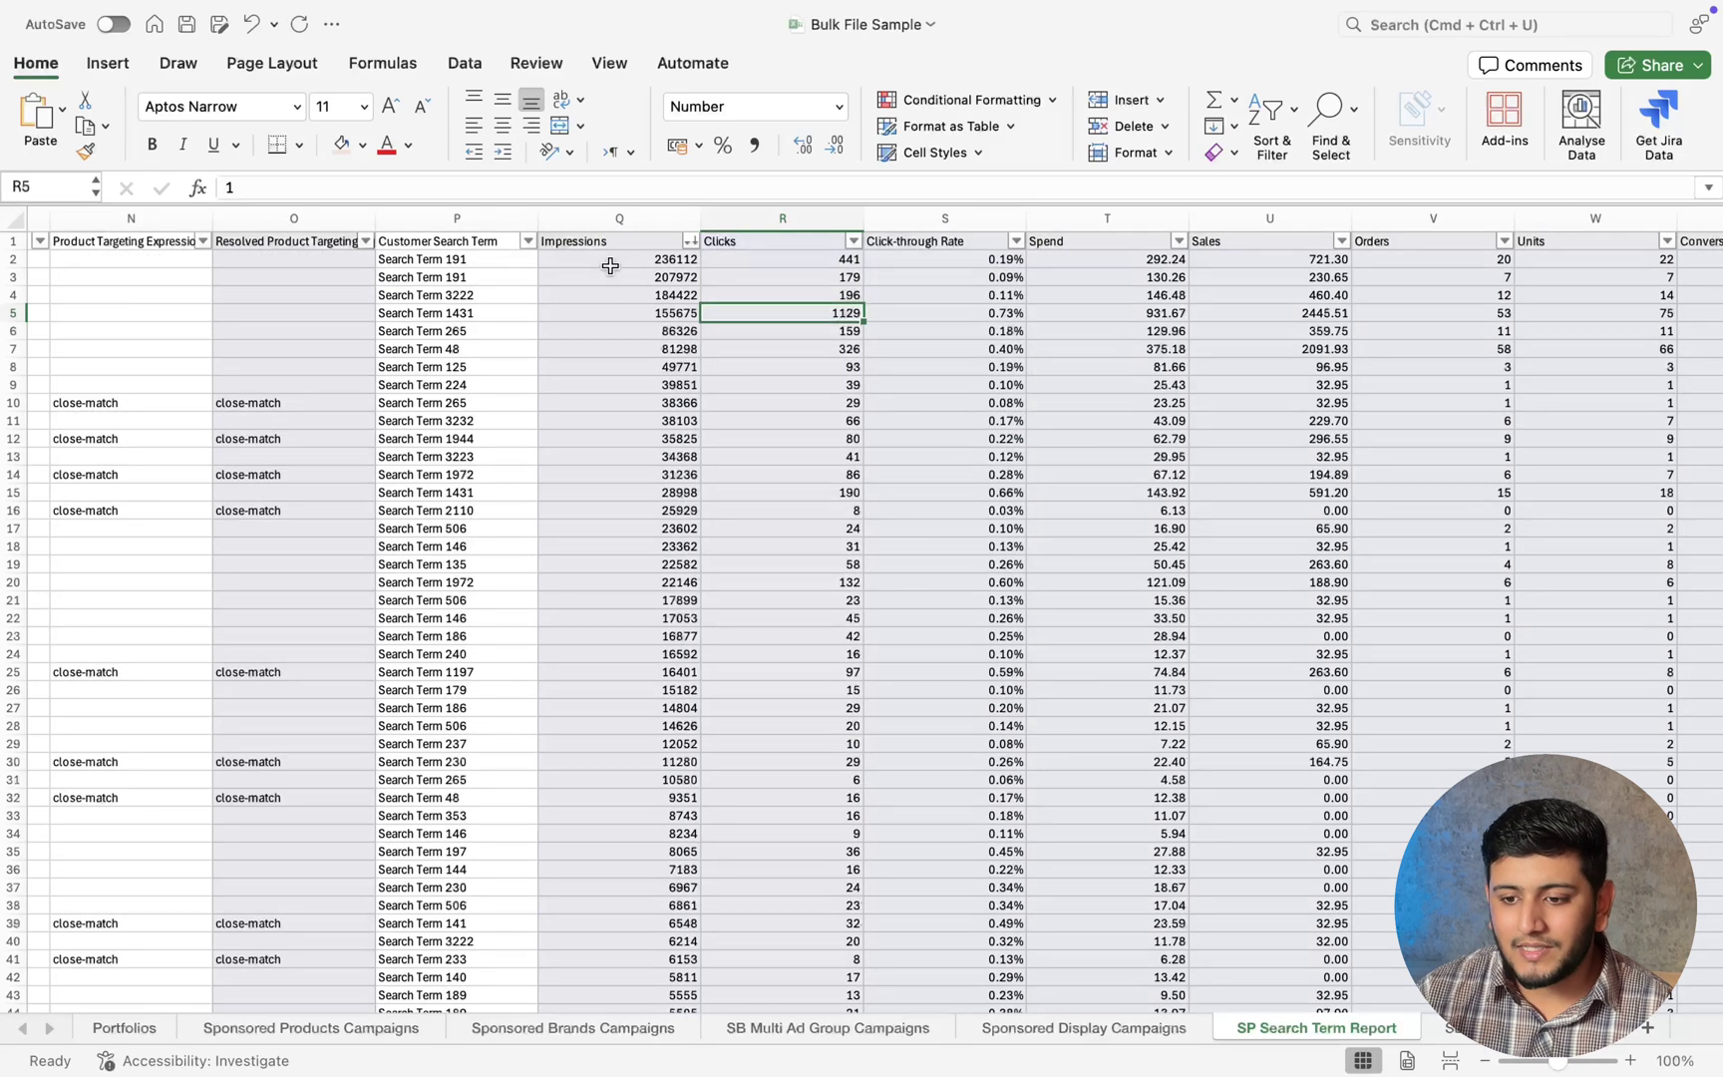
{"action": "left_click_drag", "start_coordinate": [610, 265], "coordinate": [571, 787]}
{"action": "left_click", "coordinate": [363, 146]}
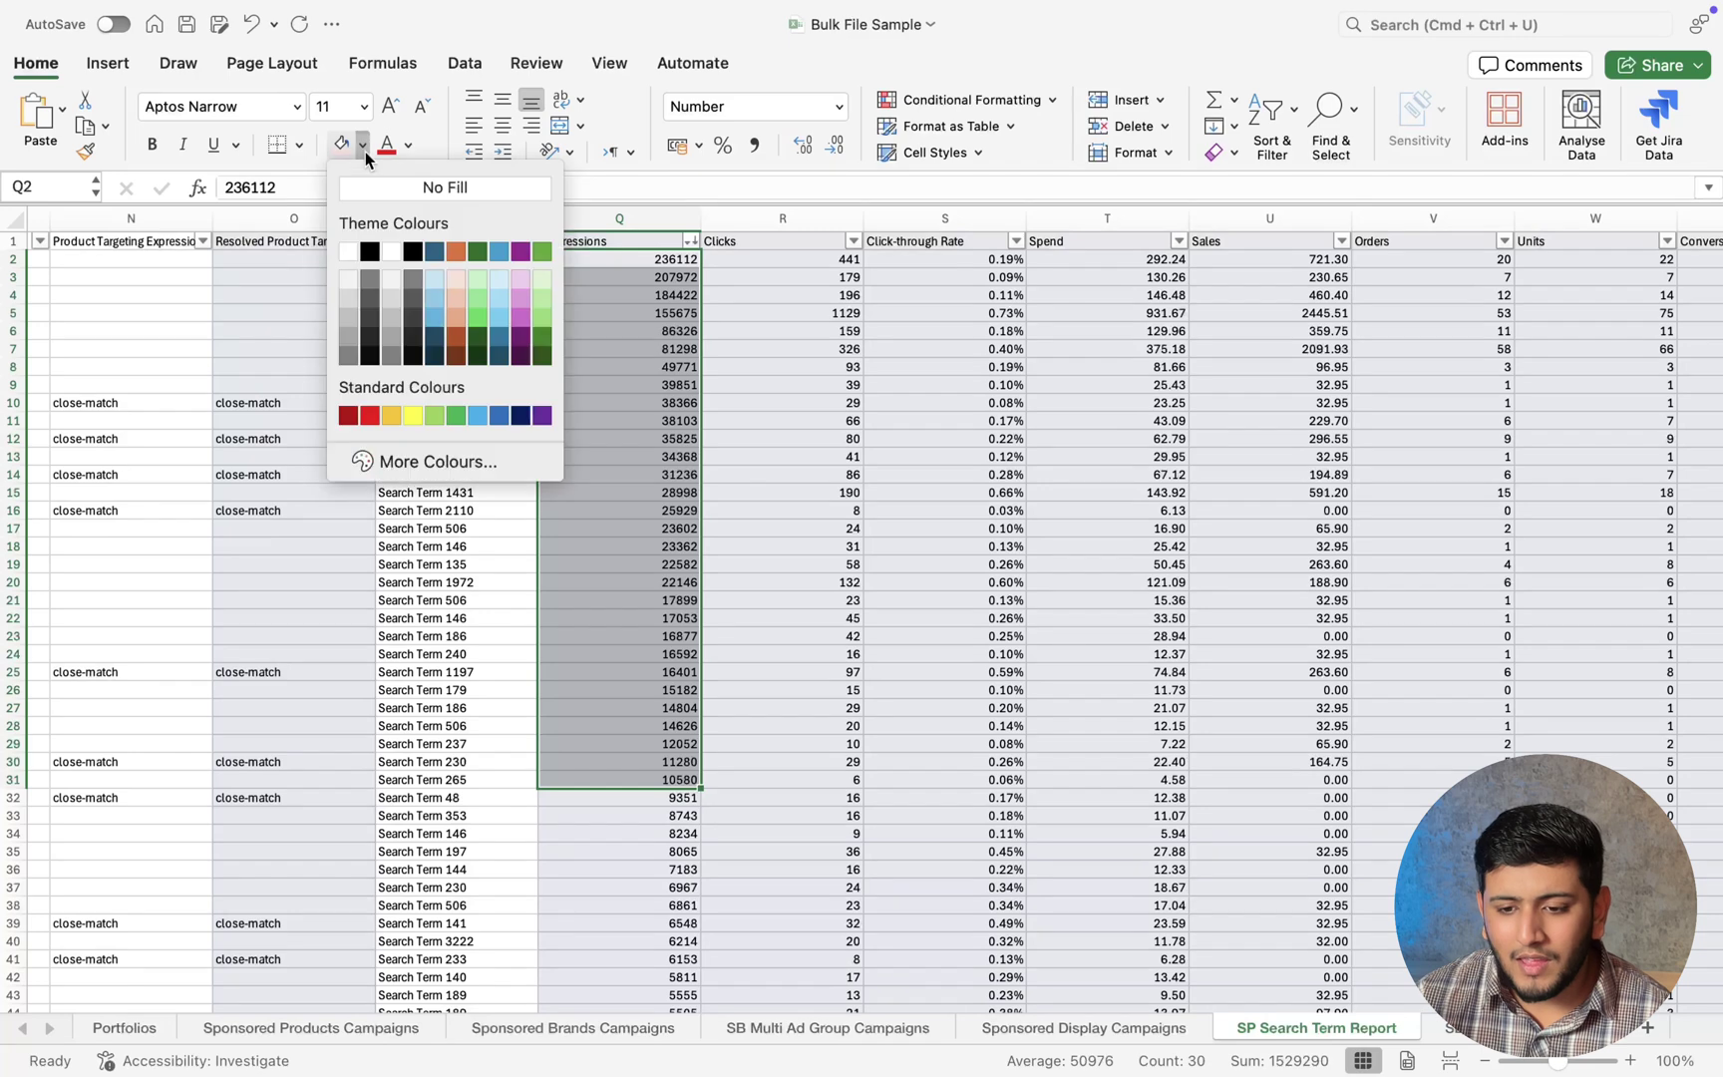
{"action": "left_click", "coordinate": [456, 279]}
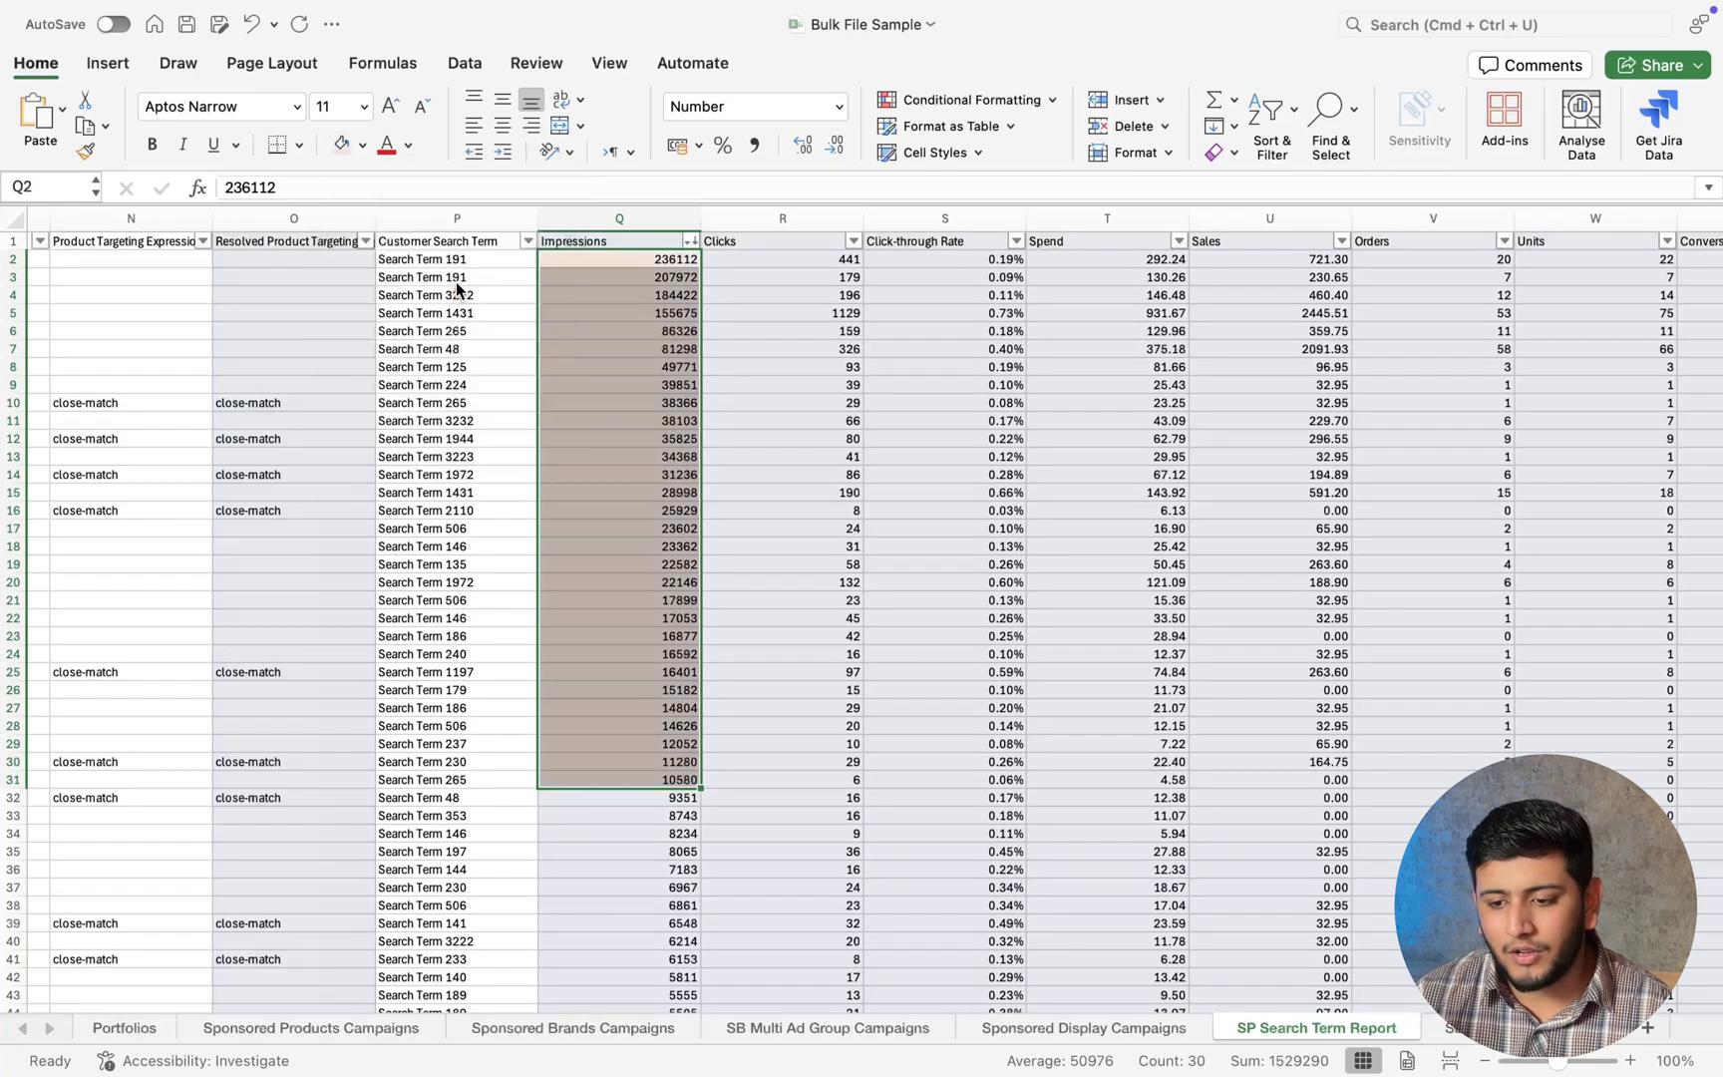
{"action": "left_click", "coordinate": [705, 383]}
Compare the shaded highest-impression search terms with their clicks, ACOS values and the keyword text behind them.
{"action": "left_click_drag", "start_coordinate": [694, 257], "coordinate": [580, 777]}
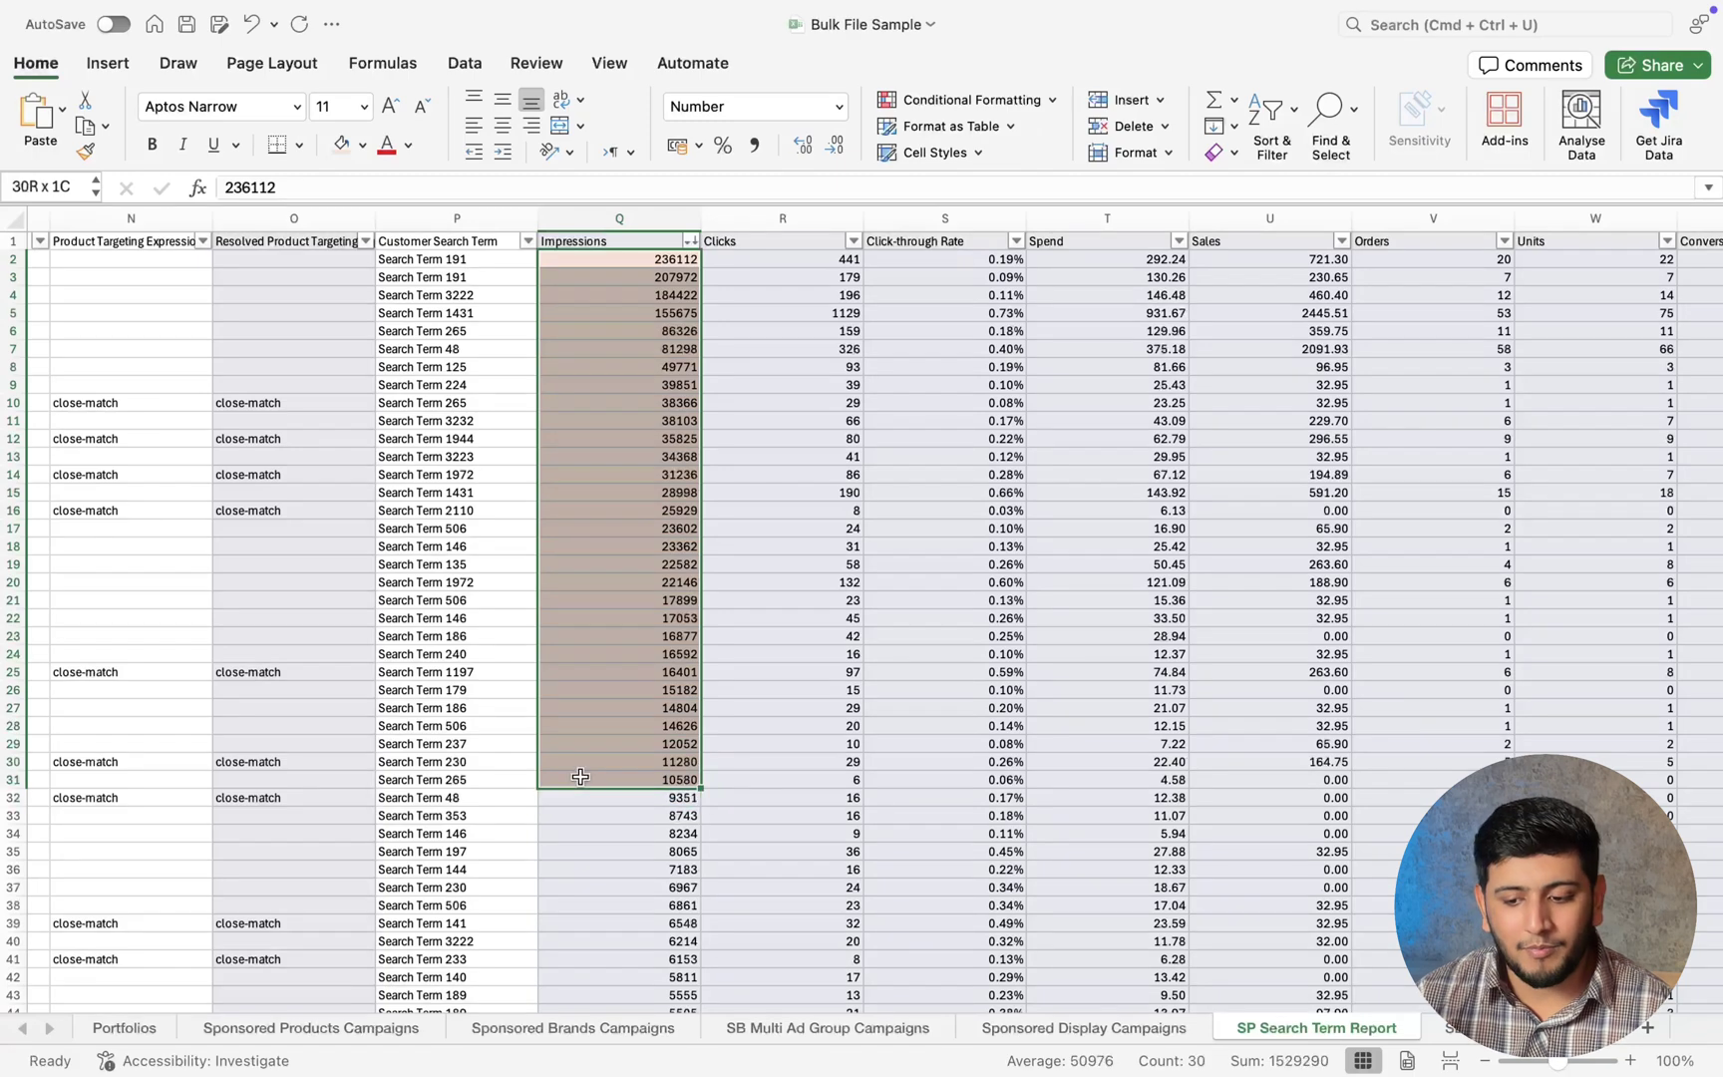
{"action": "left_click", "coordinate": [757, 262]}
{"action": "scroll", "coordinate": [758, 262], "scroll_direction": "right", "scroll_amount": 5}
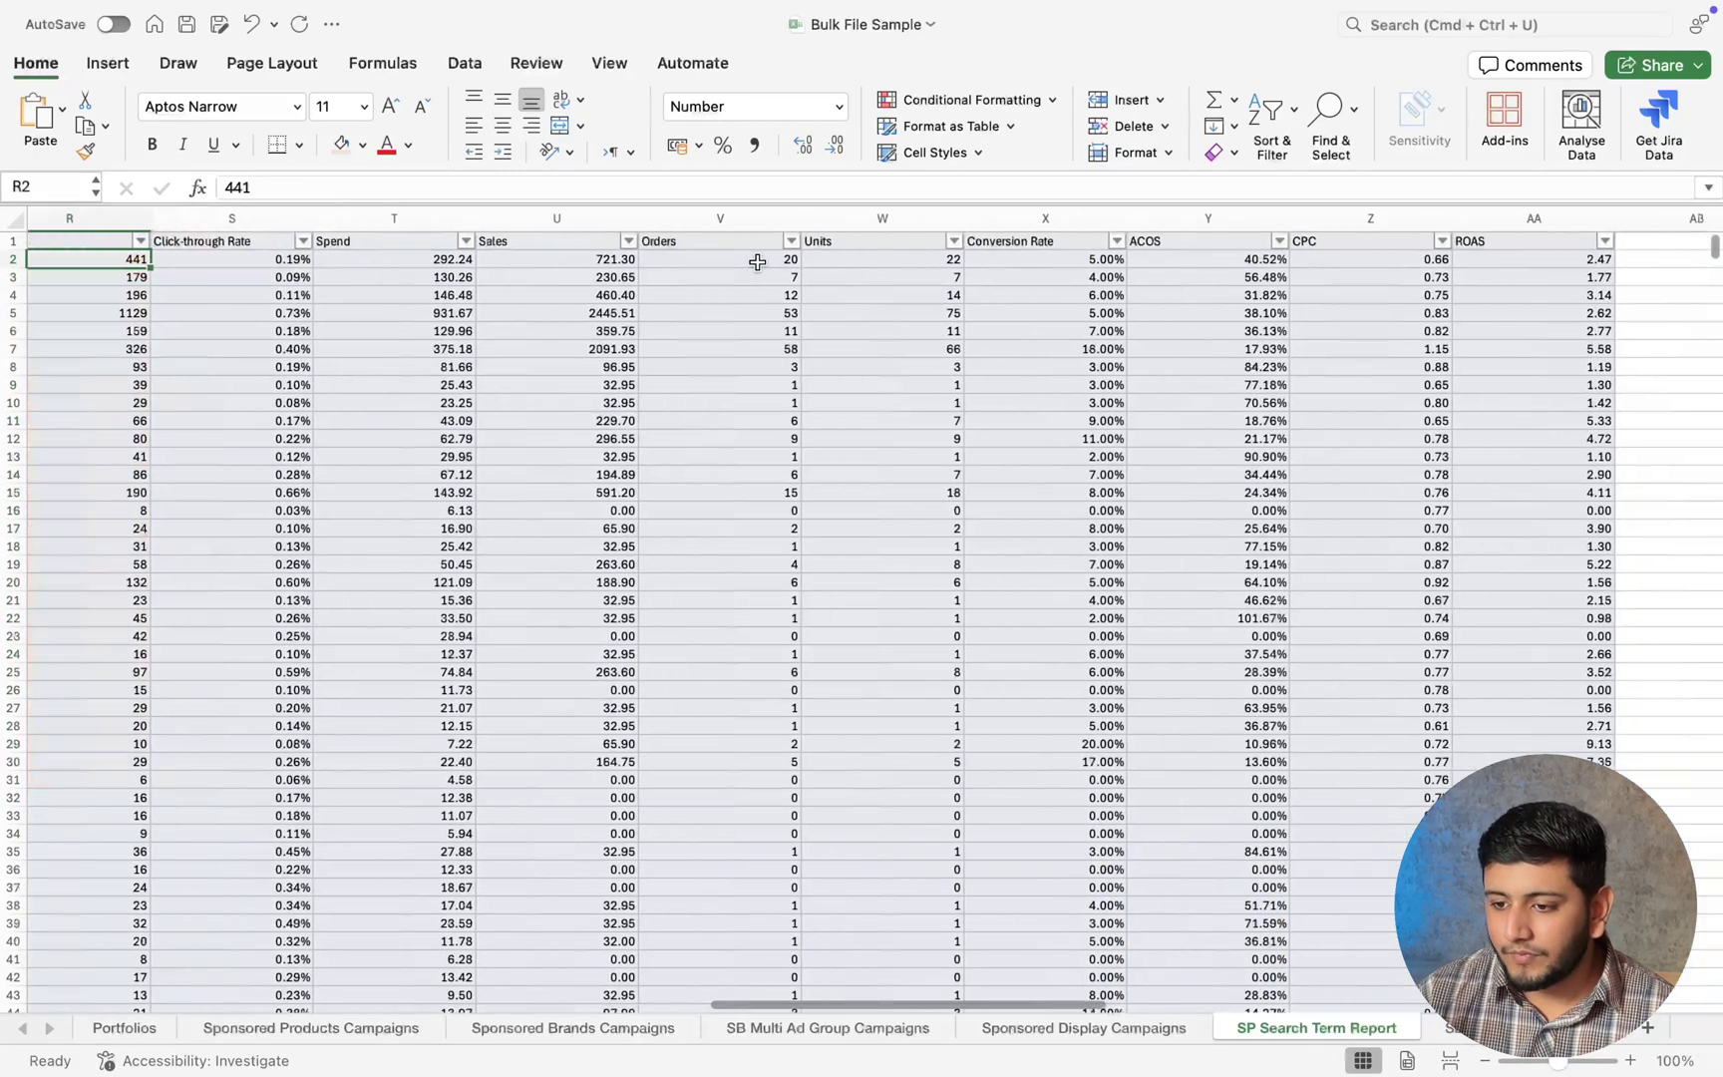
{"action": "scroll", "coordinate": [758, 262], "scroll_direction": "right", "scroll_amount": 2}
{"action": "left_click_drag", "start_coordinate": [941, 265], "coordinate": [934, 765]}
{"action": "scroll", "coordinate": [934, 766], "scroll_direction": "left", "scroll_amount": 2}
{"action": "scroll", "coordinate": [934, 766], "scroll_direction": "left", "scroll_amount": 1}
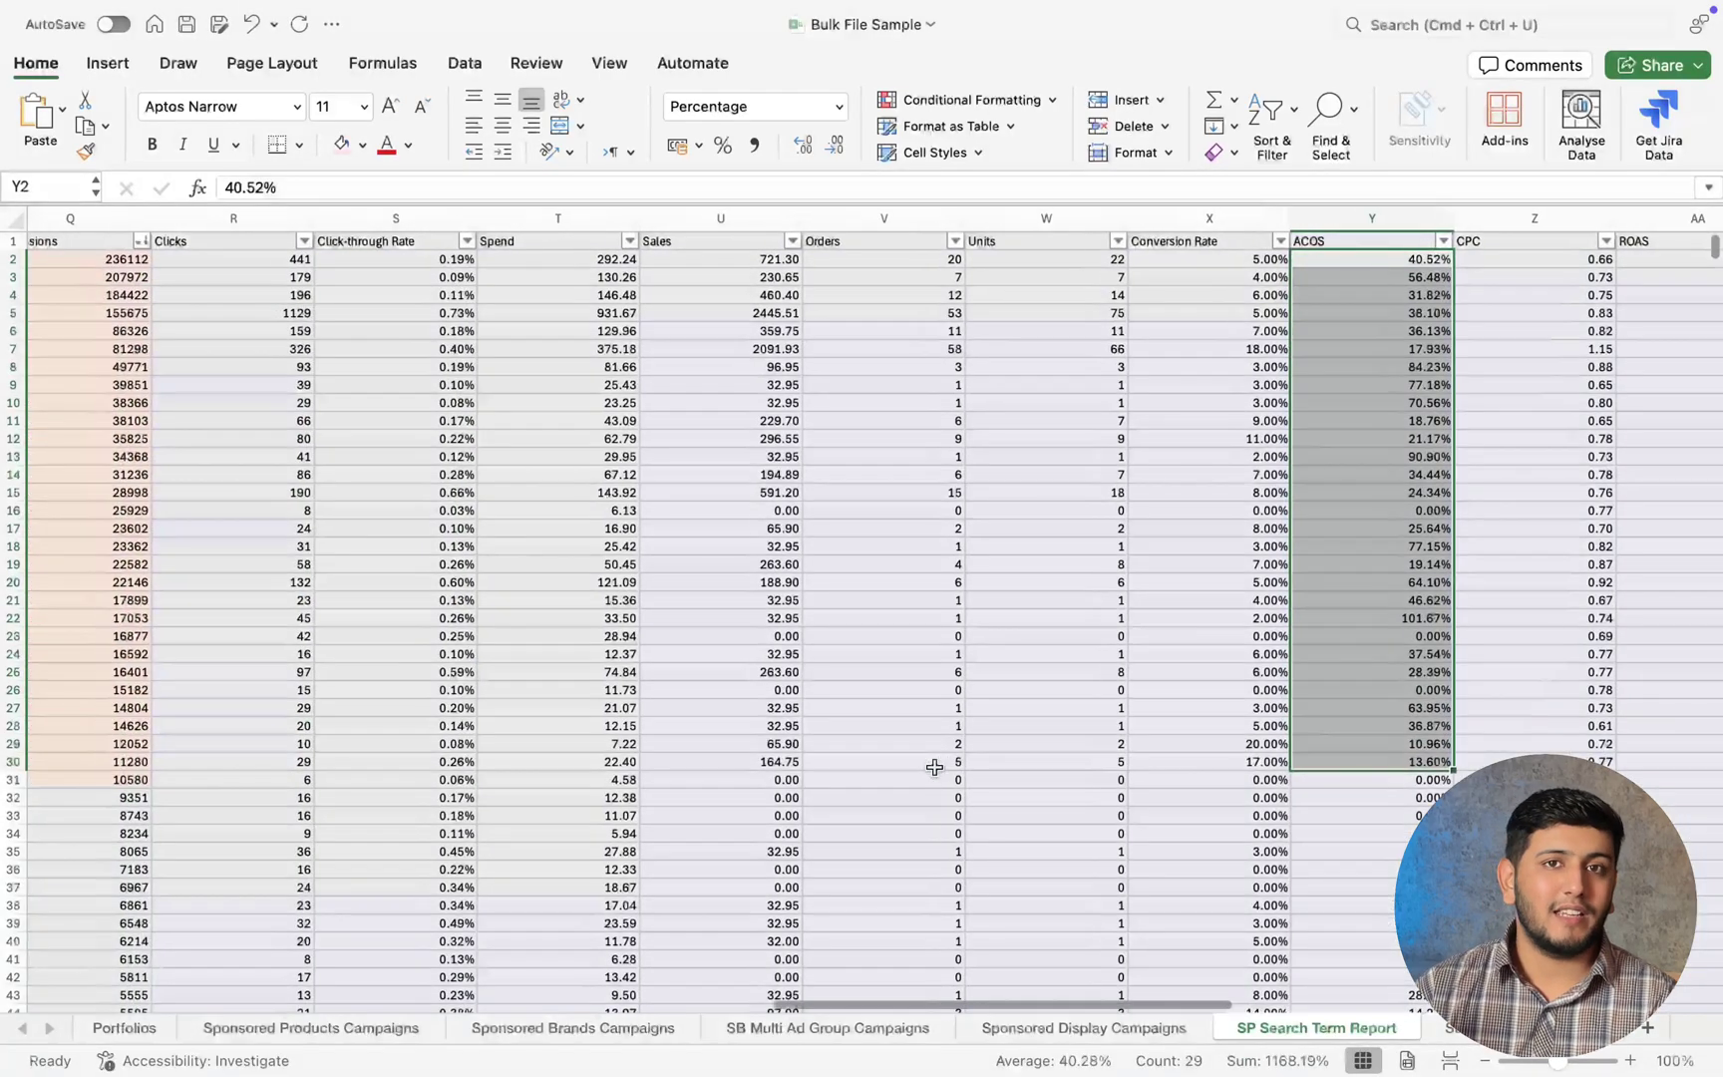
{"action": "scroll", "coordinate": [934, 767], "scroll_direction": "left", "scroll_amount": 15}
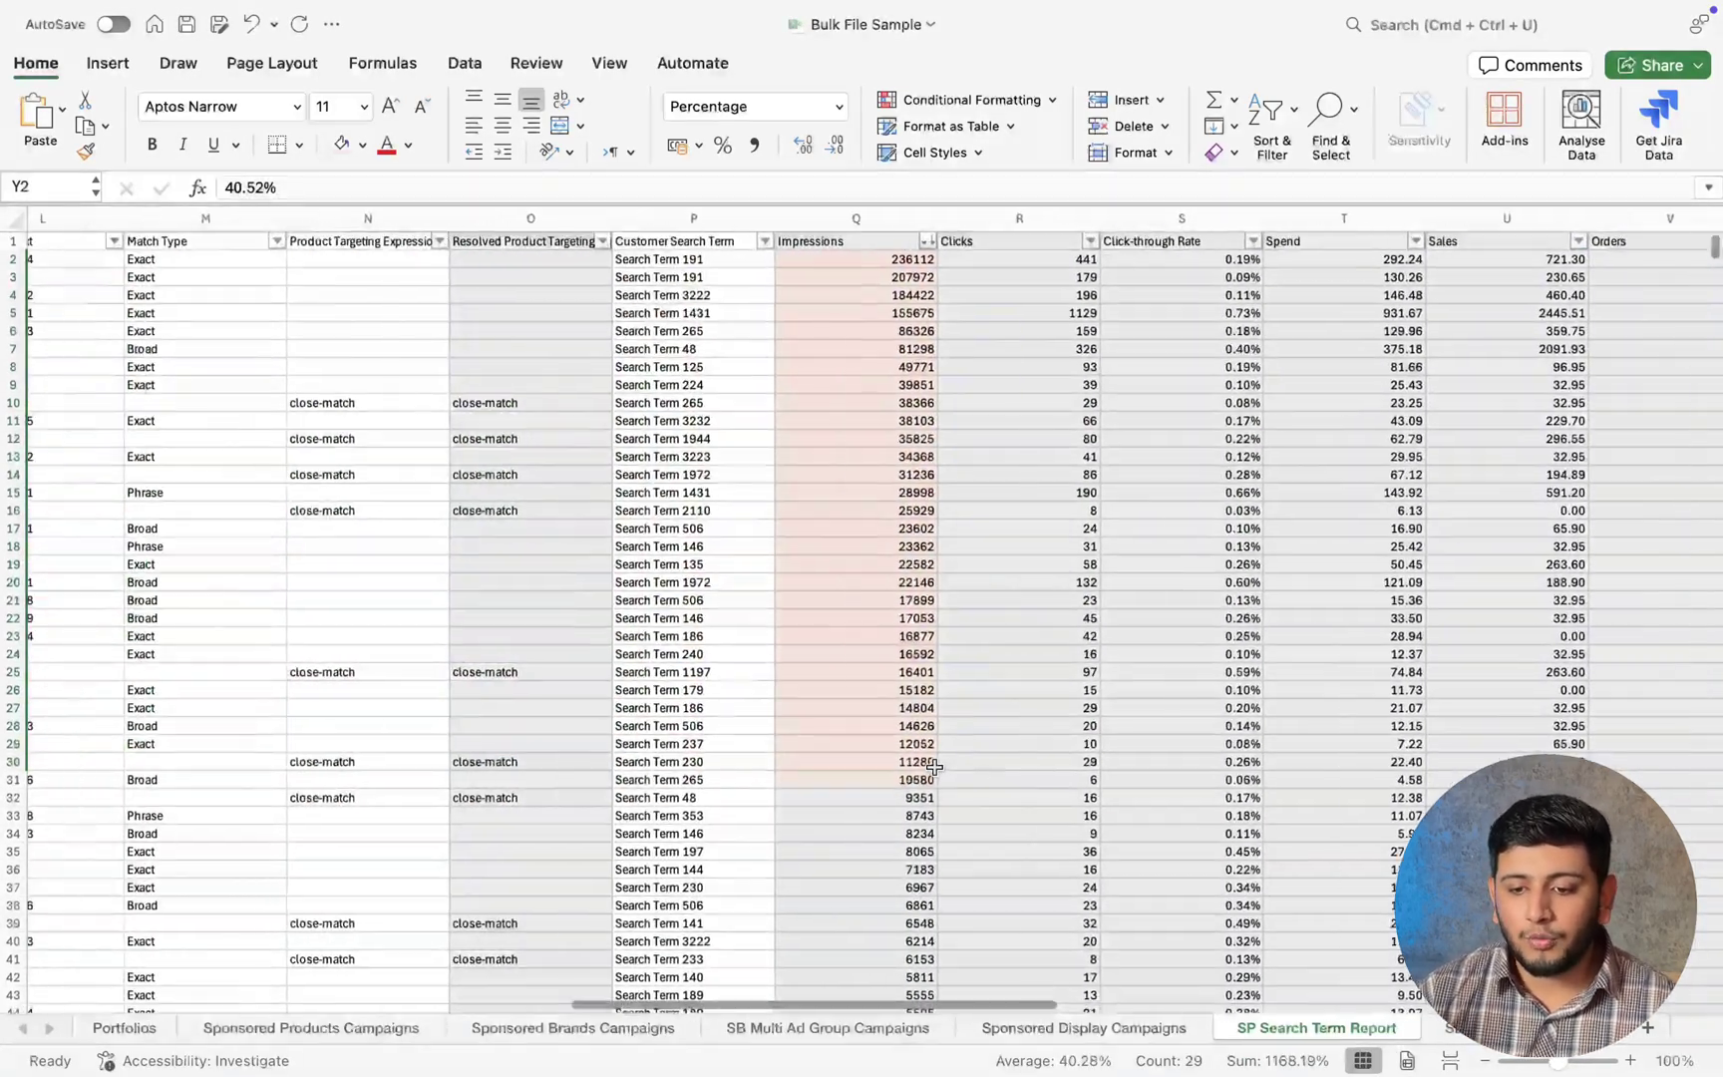
{"action": "scroll", "coordinate": [935, 766], "scroll_direction": "right", "scroll_amount": 7}
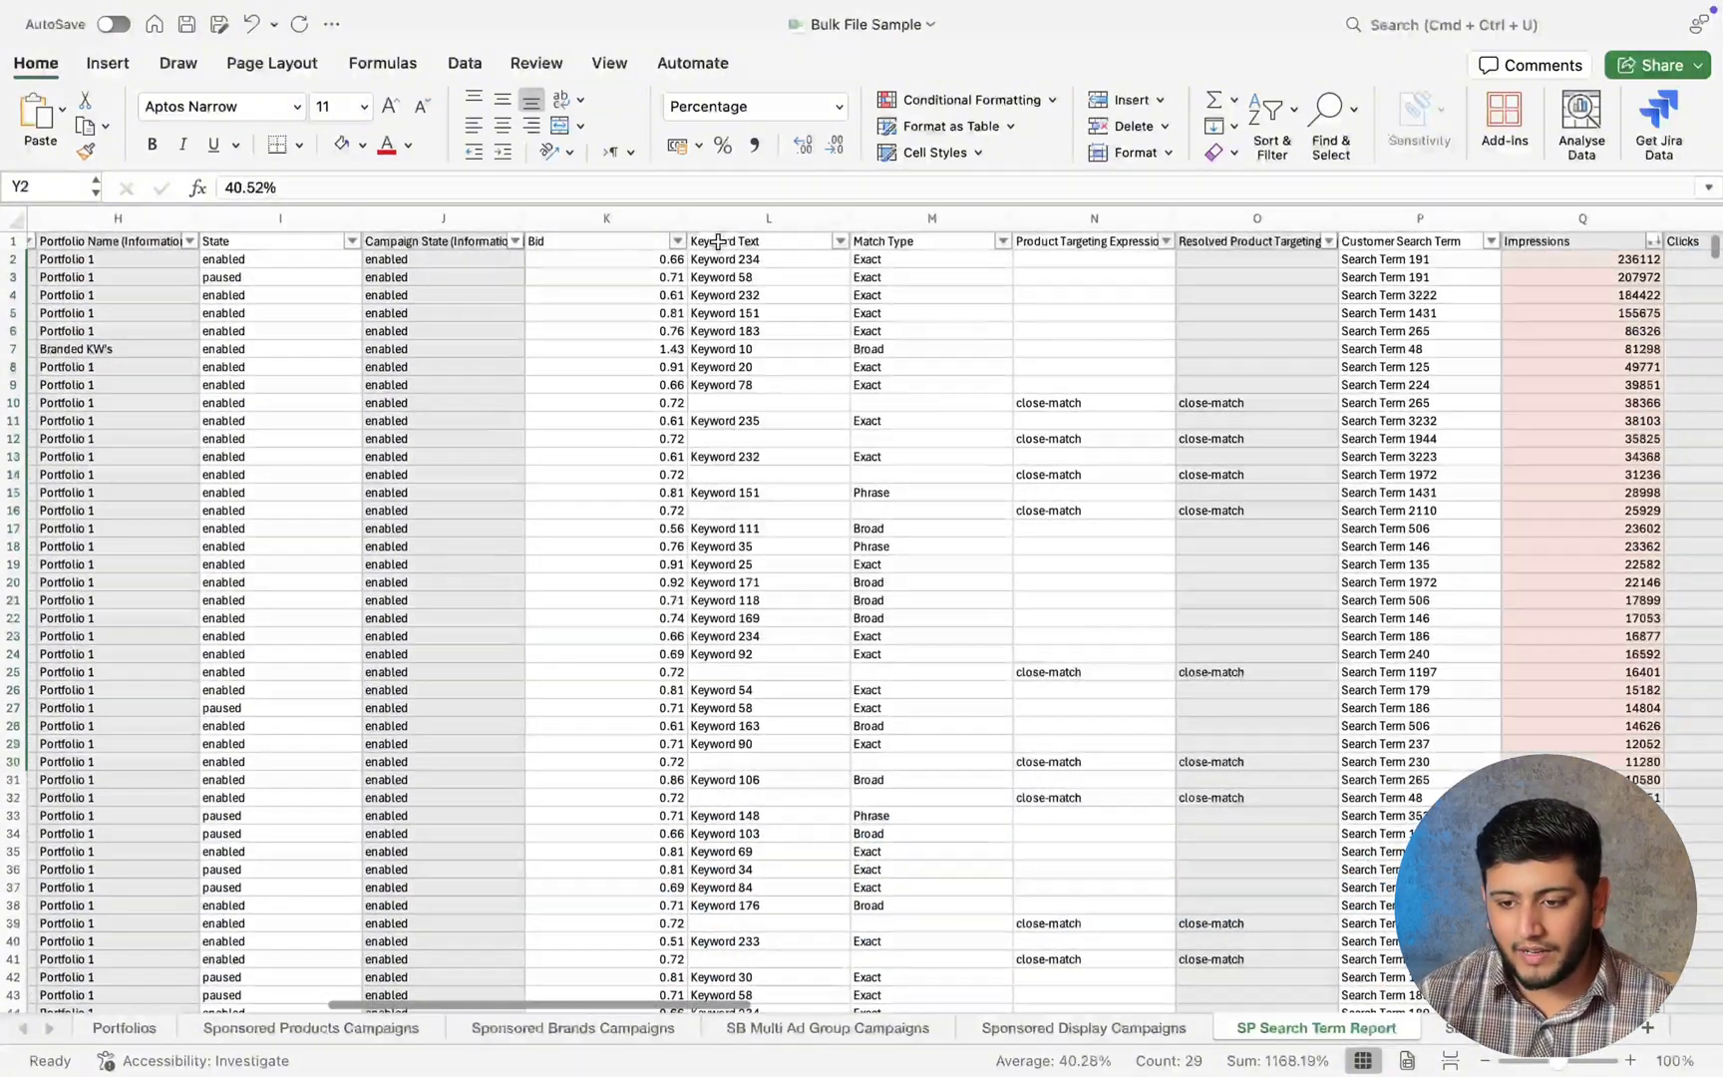
{"action": "left_click_drag", "start_coordinate": [718, 258], "coordinate": [717, 374]}
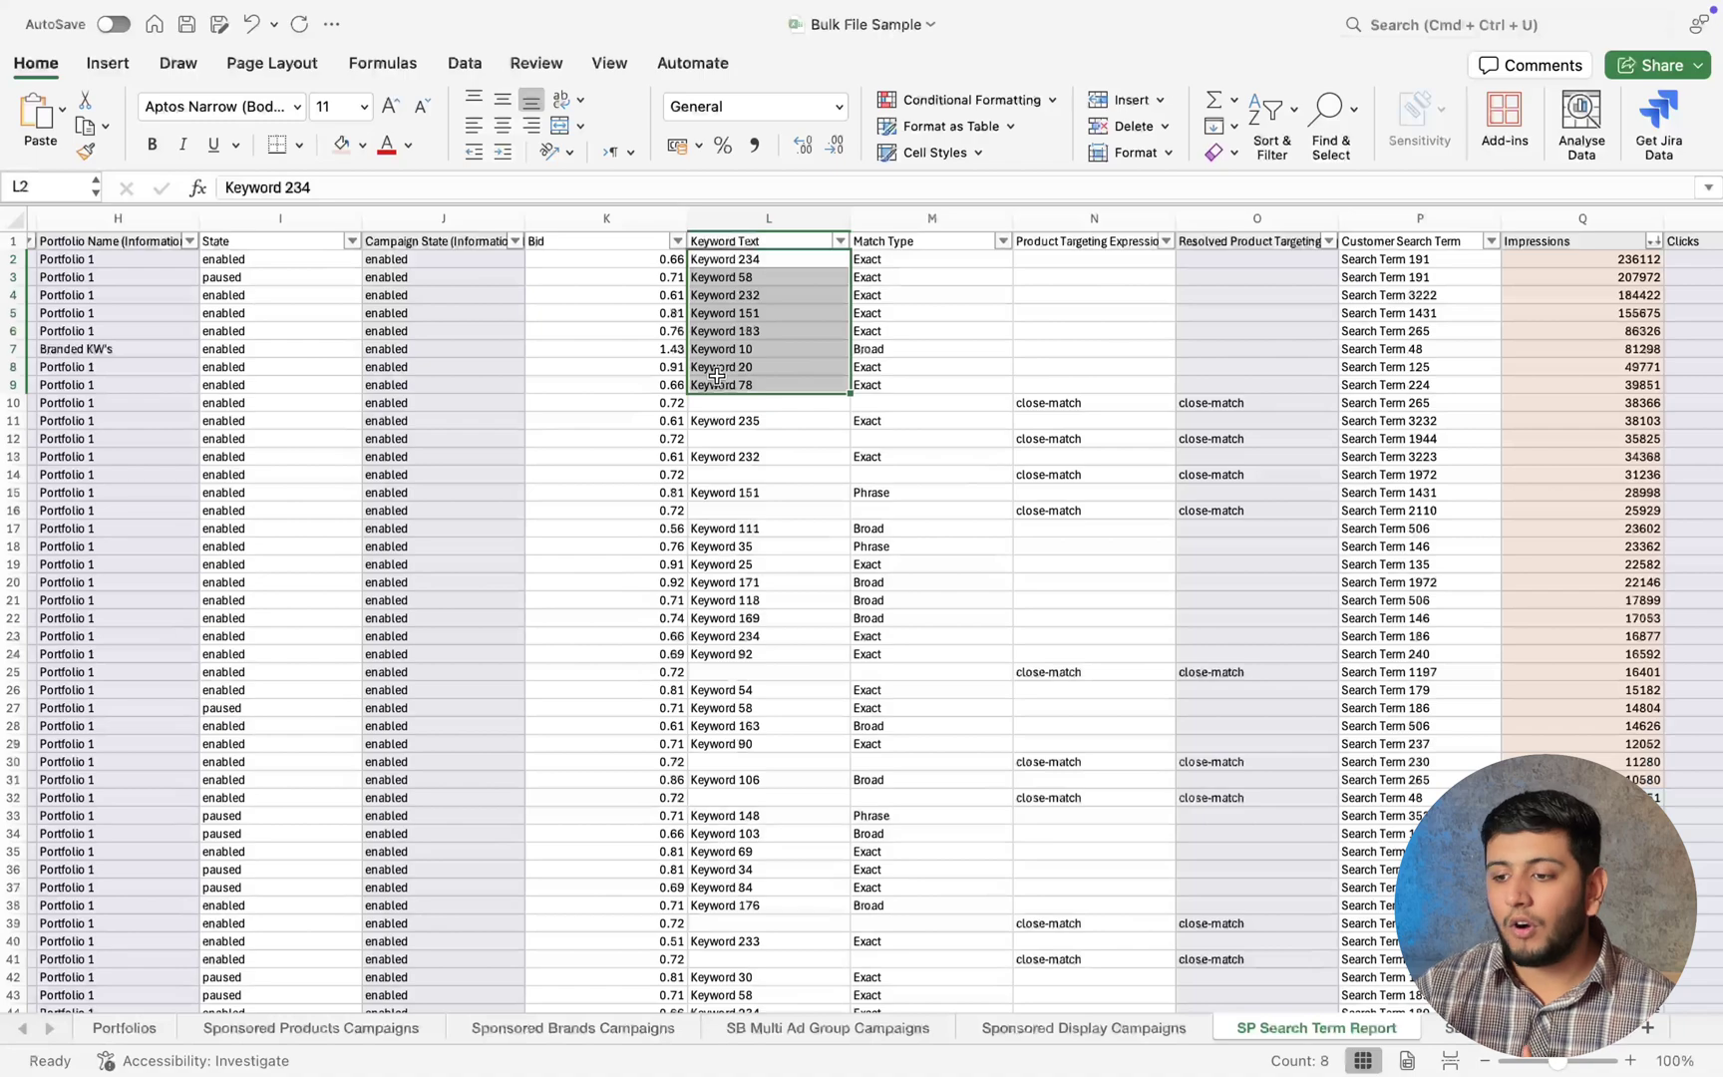
Sort the report by ACOS in descending order, then make the 30 highest values, Y2:Y31, bold with a light orange fill.
{"action": "scroll", "coordinate": [1047, 344], "scroll_direction": "right", "scroll_amount": 10}
{"action": "scroll", "coordinate": [1240, 356], "scroll_direction": "right", "scroll_amount": 4}
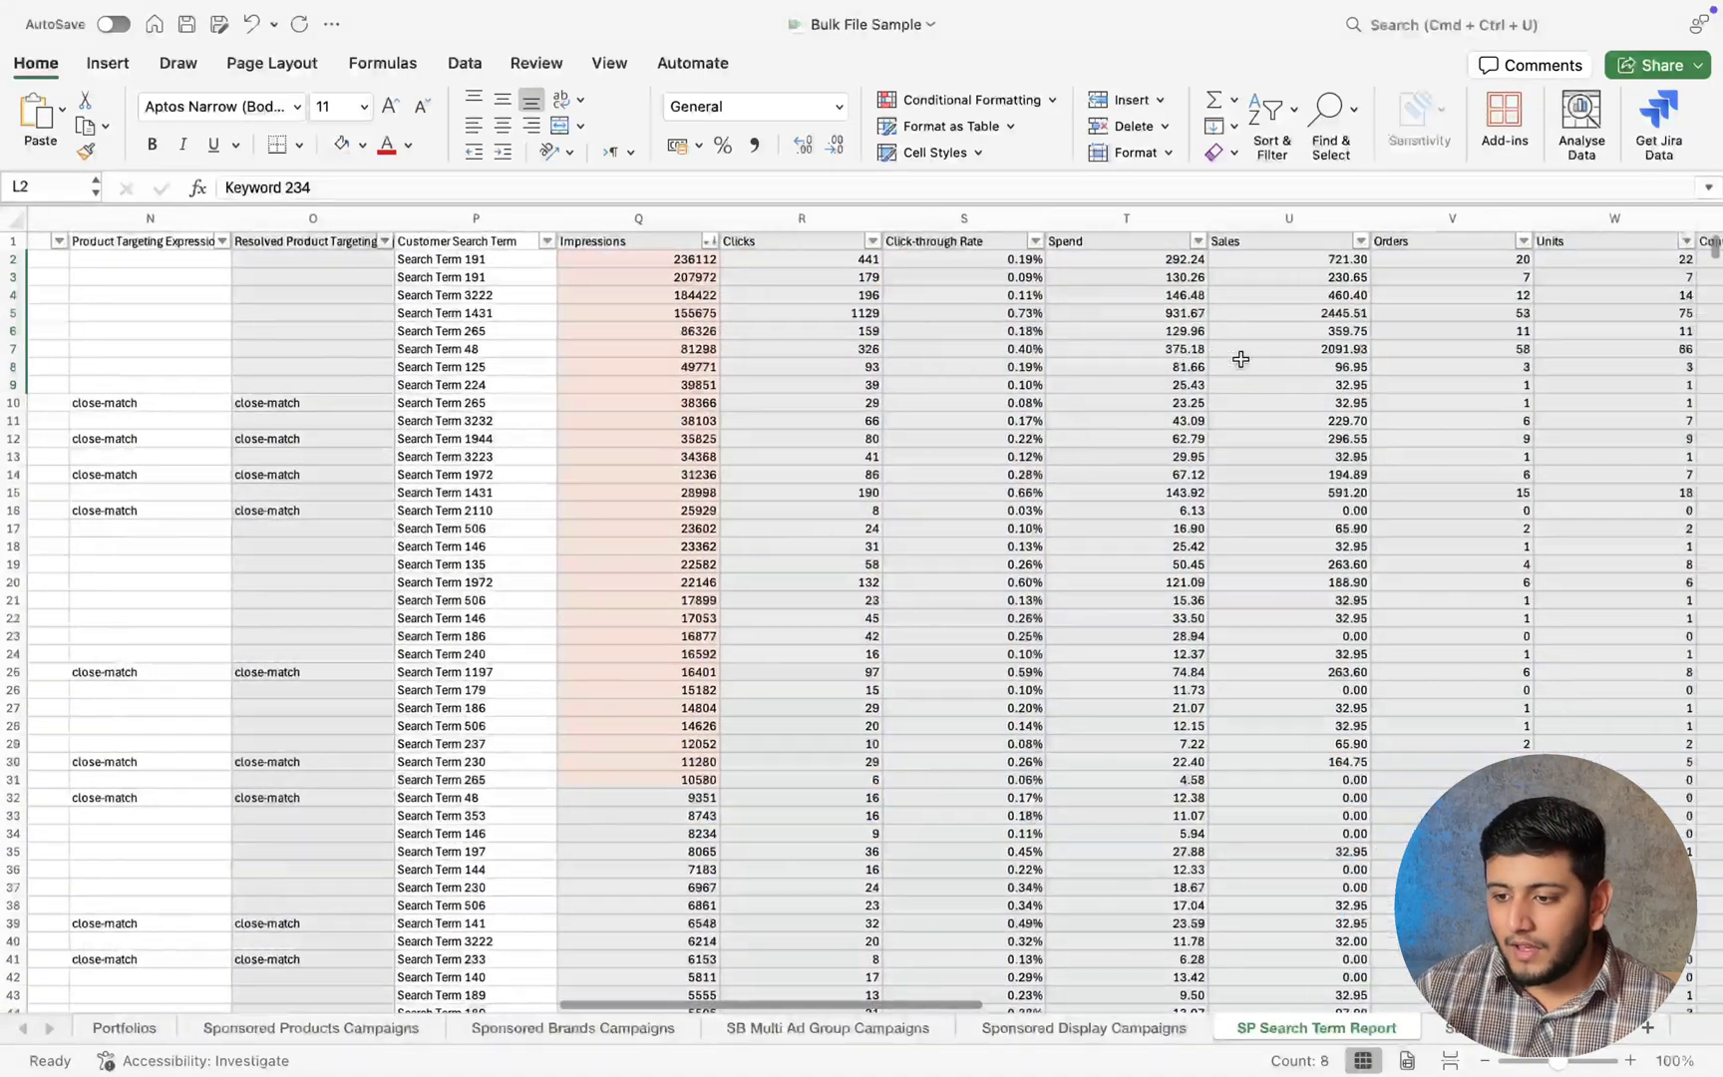
{"action": "scroll", "coordinate": [537, 349], "scroll_direction": "right", "scroll_amount": 3}
{"action": "scroll", "coordinate": [536, 349], "scroll_direction": "right", "scroll_amount": 3}
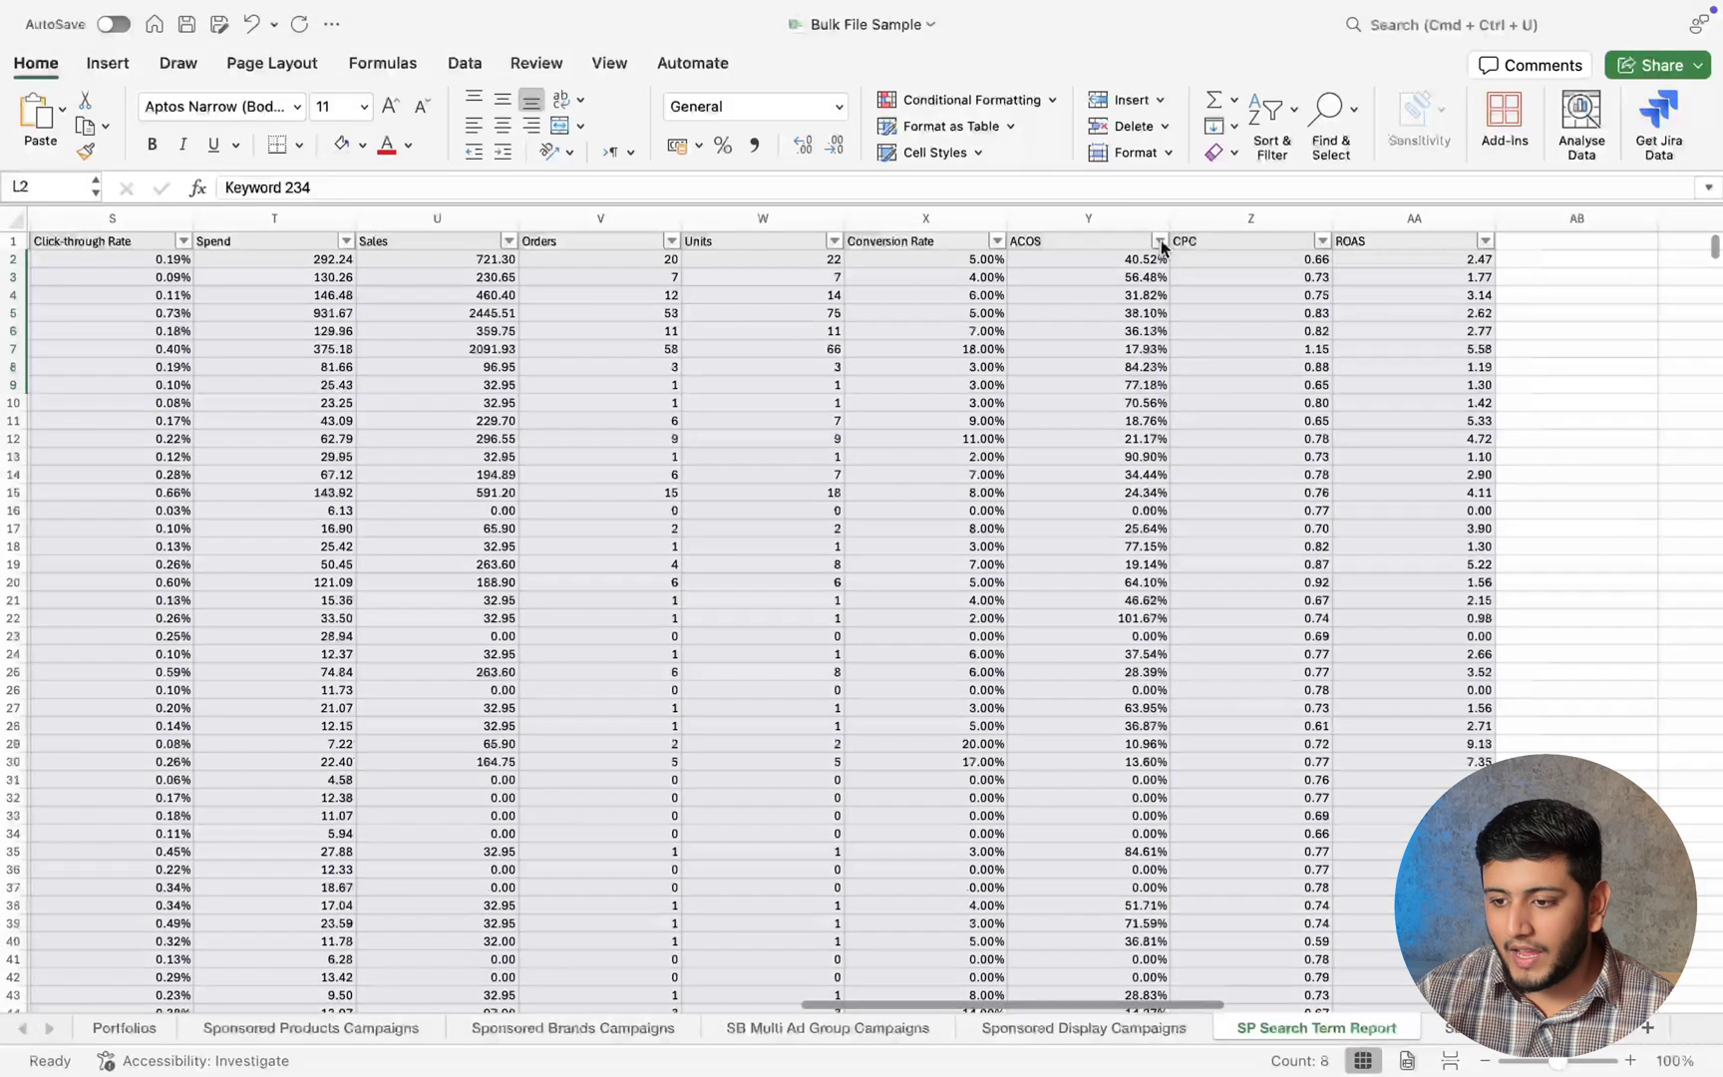
{"action": "left_click", "coordinate": [1160, 241]}
{"action": "left_click", "coordinate": [1311, 265]}
{"action": "left_click_drag", "start_coordinate": [917, 260], "coordinate": [910, 778]}
{"action": "key", "text": "super+b"}
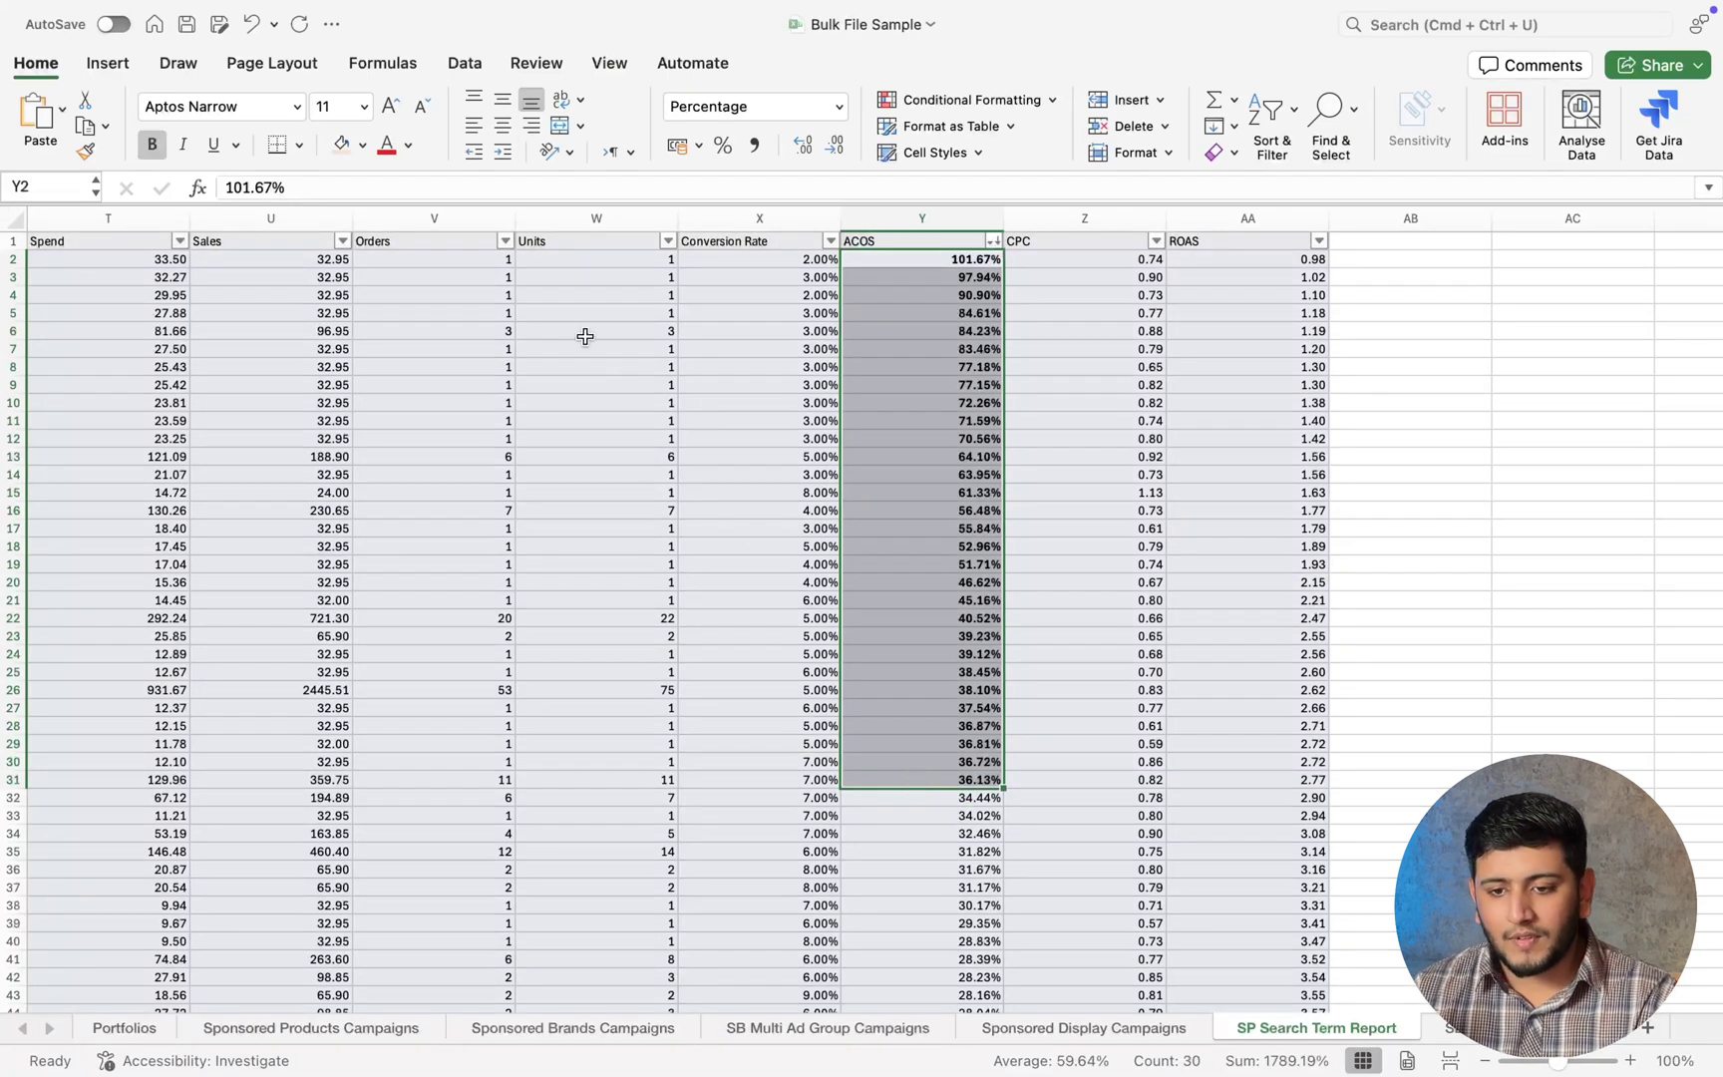
{"action": "left_click", "coordinate": [344, 145]}
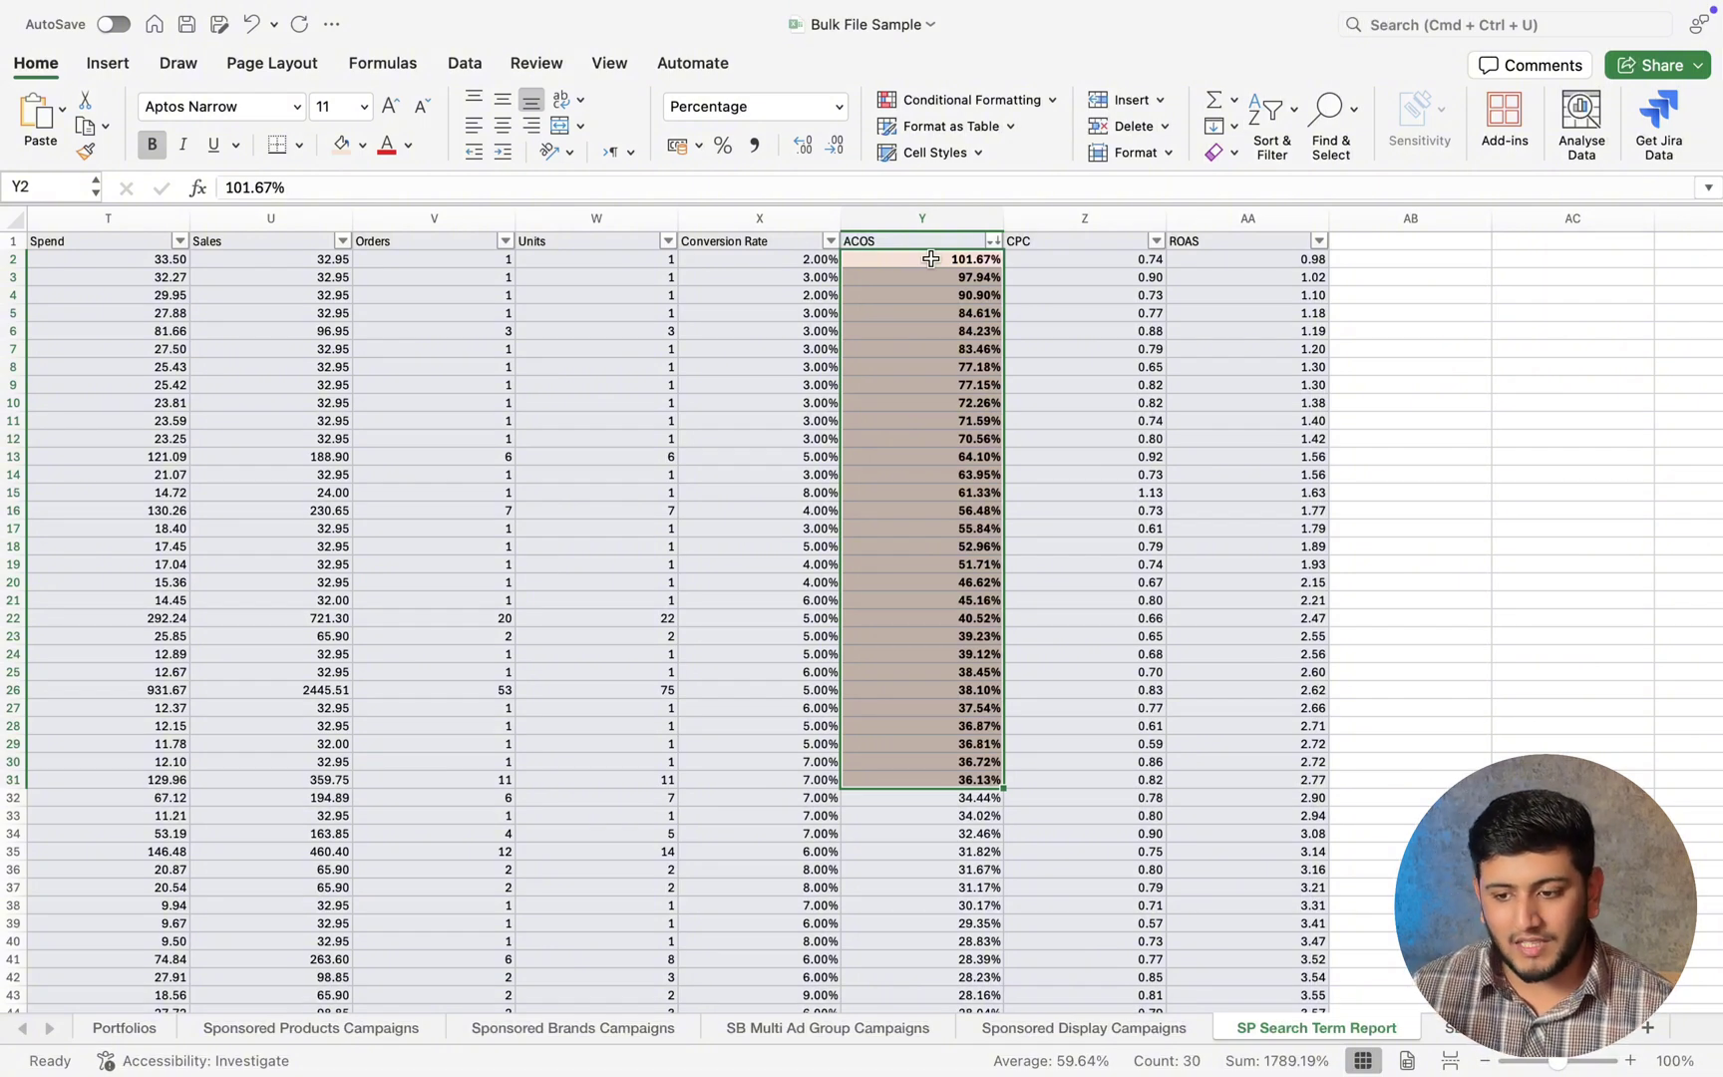
{"action": "left_click", "coordinate": [931, 259]}
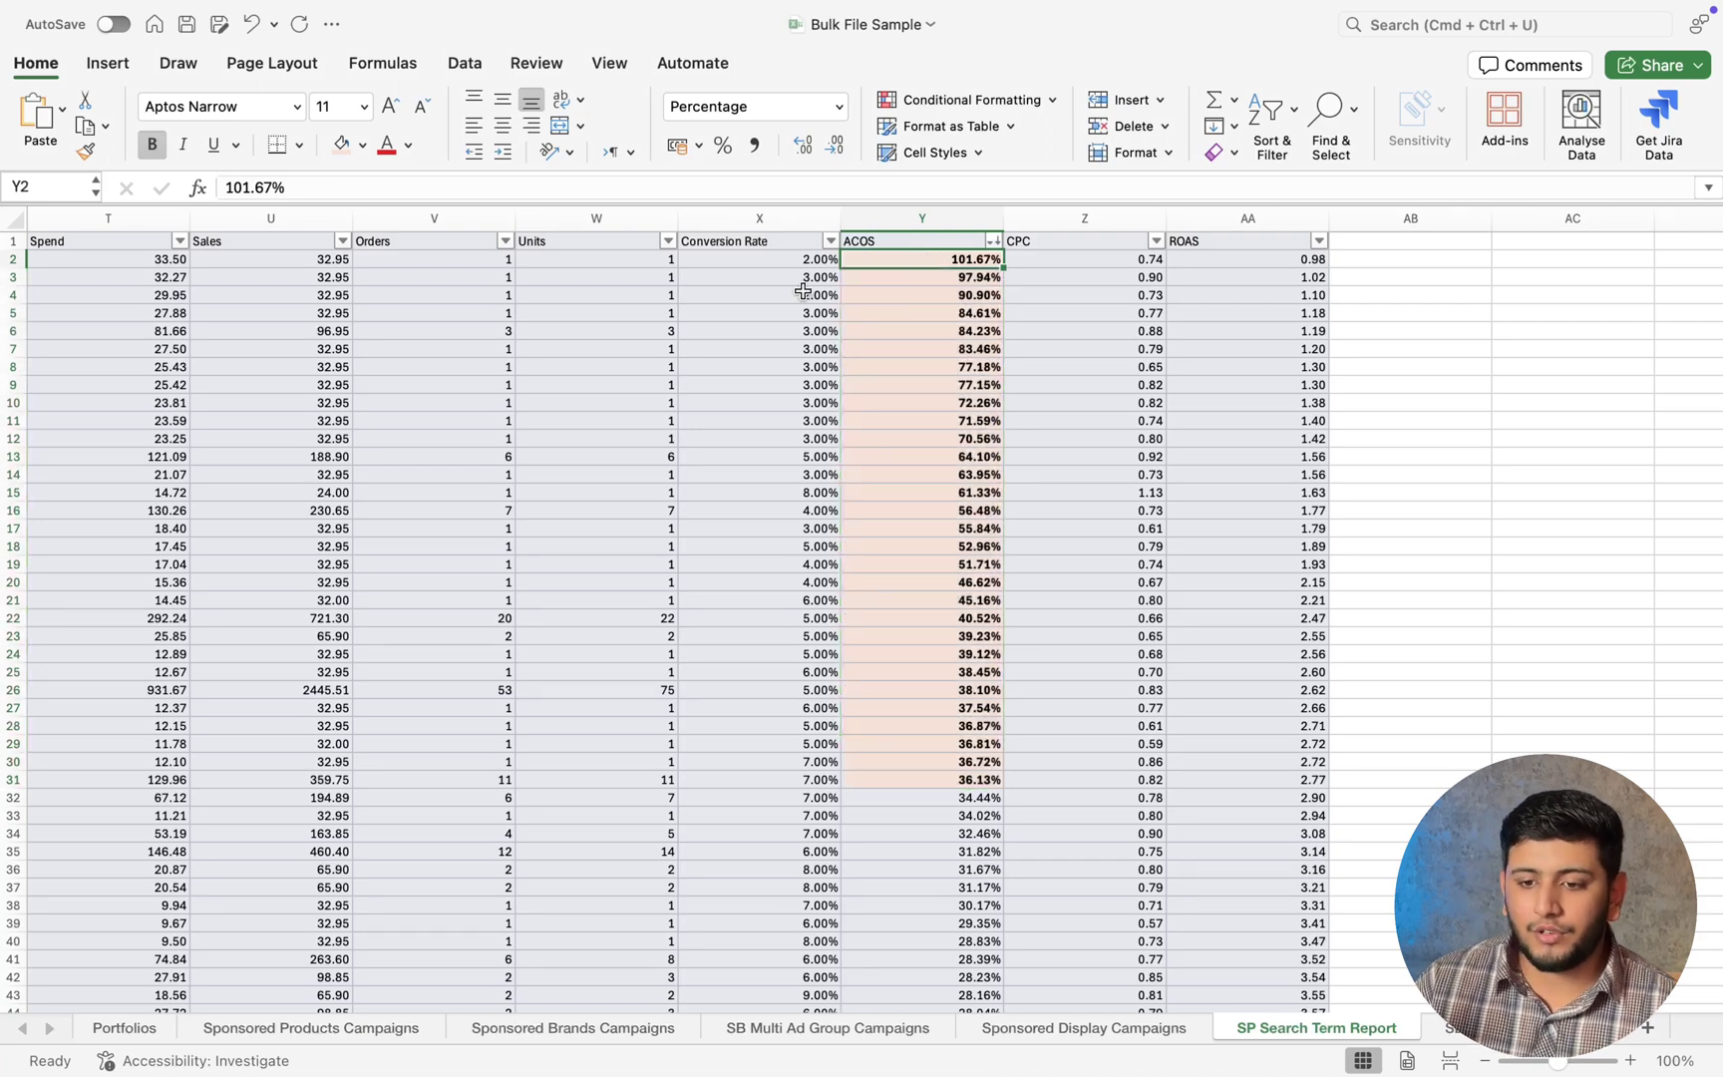
Examine the impressions, clicks, click-through rate and spend of the highest-ACOS search terms.
{"action": "scroll", "coordinate": [803, 290], "scroll_direction": "left", "scroll_amount": 2}
{"action": "scroll", "coordinate": [802, 290], "scroll_direction": "down", "scroll_amount": 1}
{"action": "scroll", "coordinate": [802, 290], "scroll_direction": "up", "scroll_amount": 1}
{"action": "scroll", "coordinate": [803, 290], "scroll_direction": "left", "scroll_amount": 1}
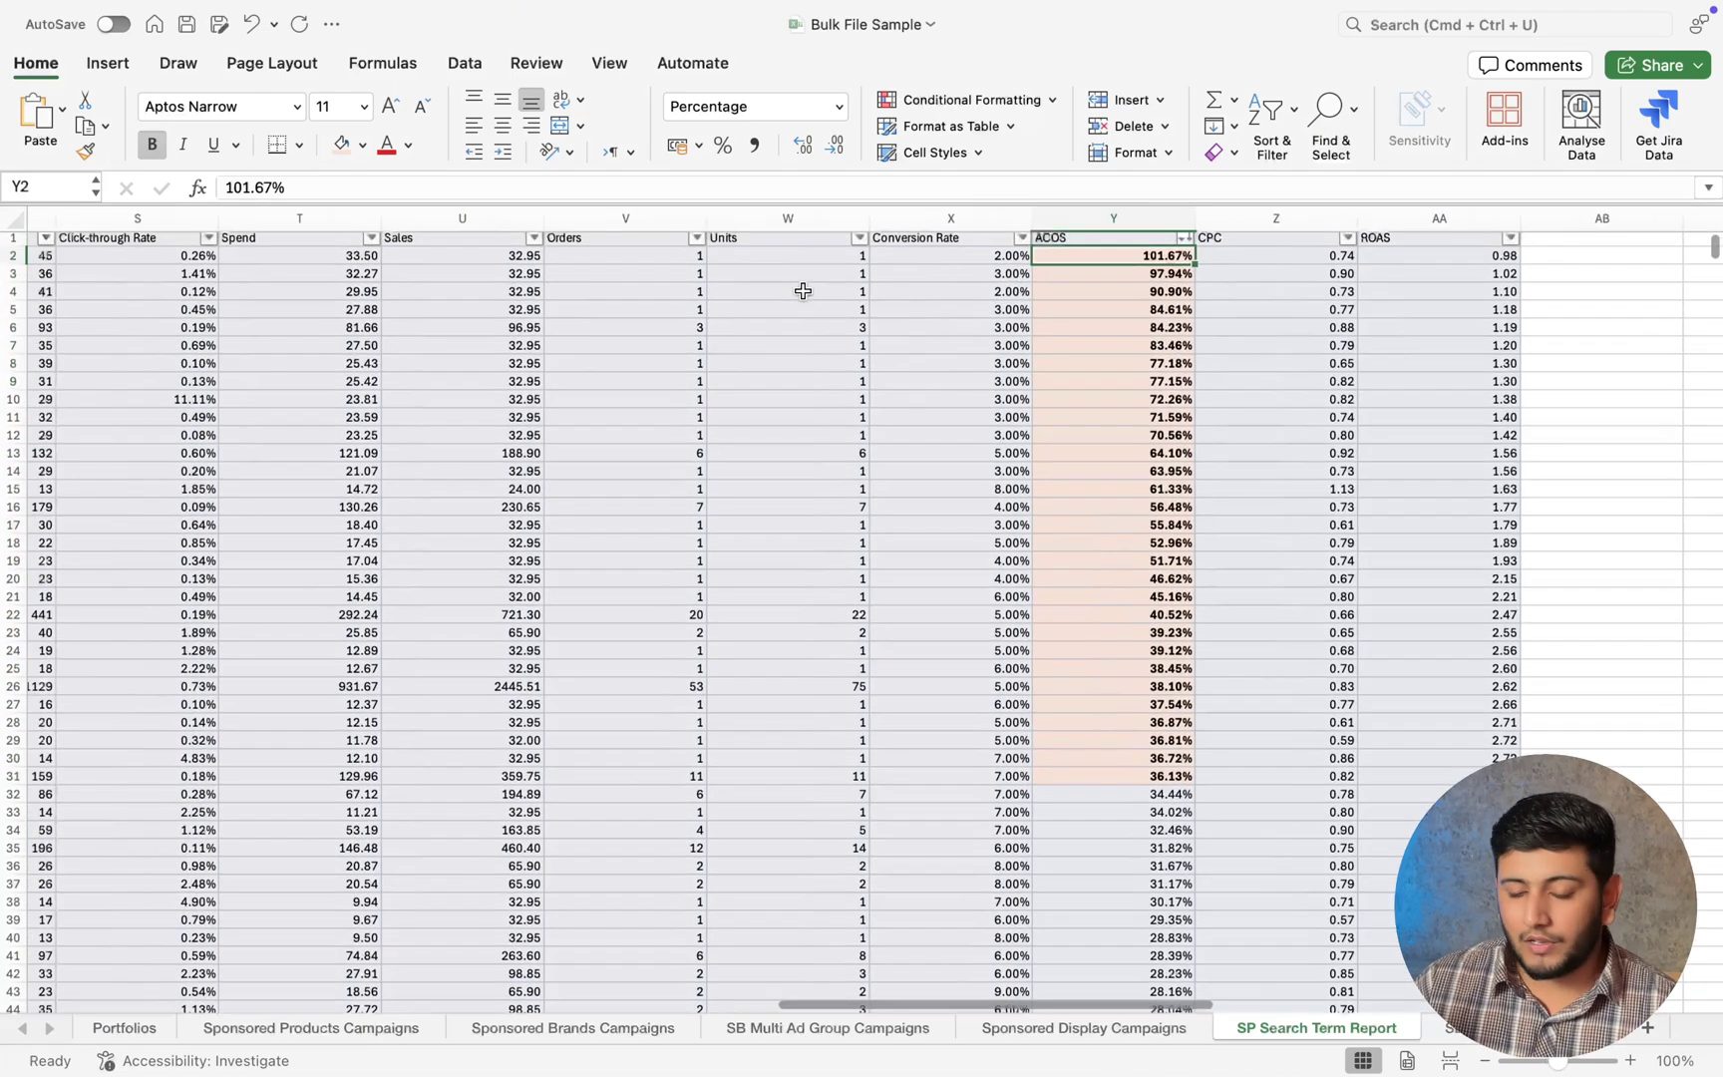
{"action": "scroll", "coordinate": [802, 290], "scroll_direction": "left", "scroll_amount": 4}
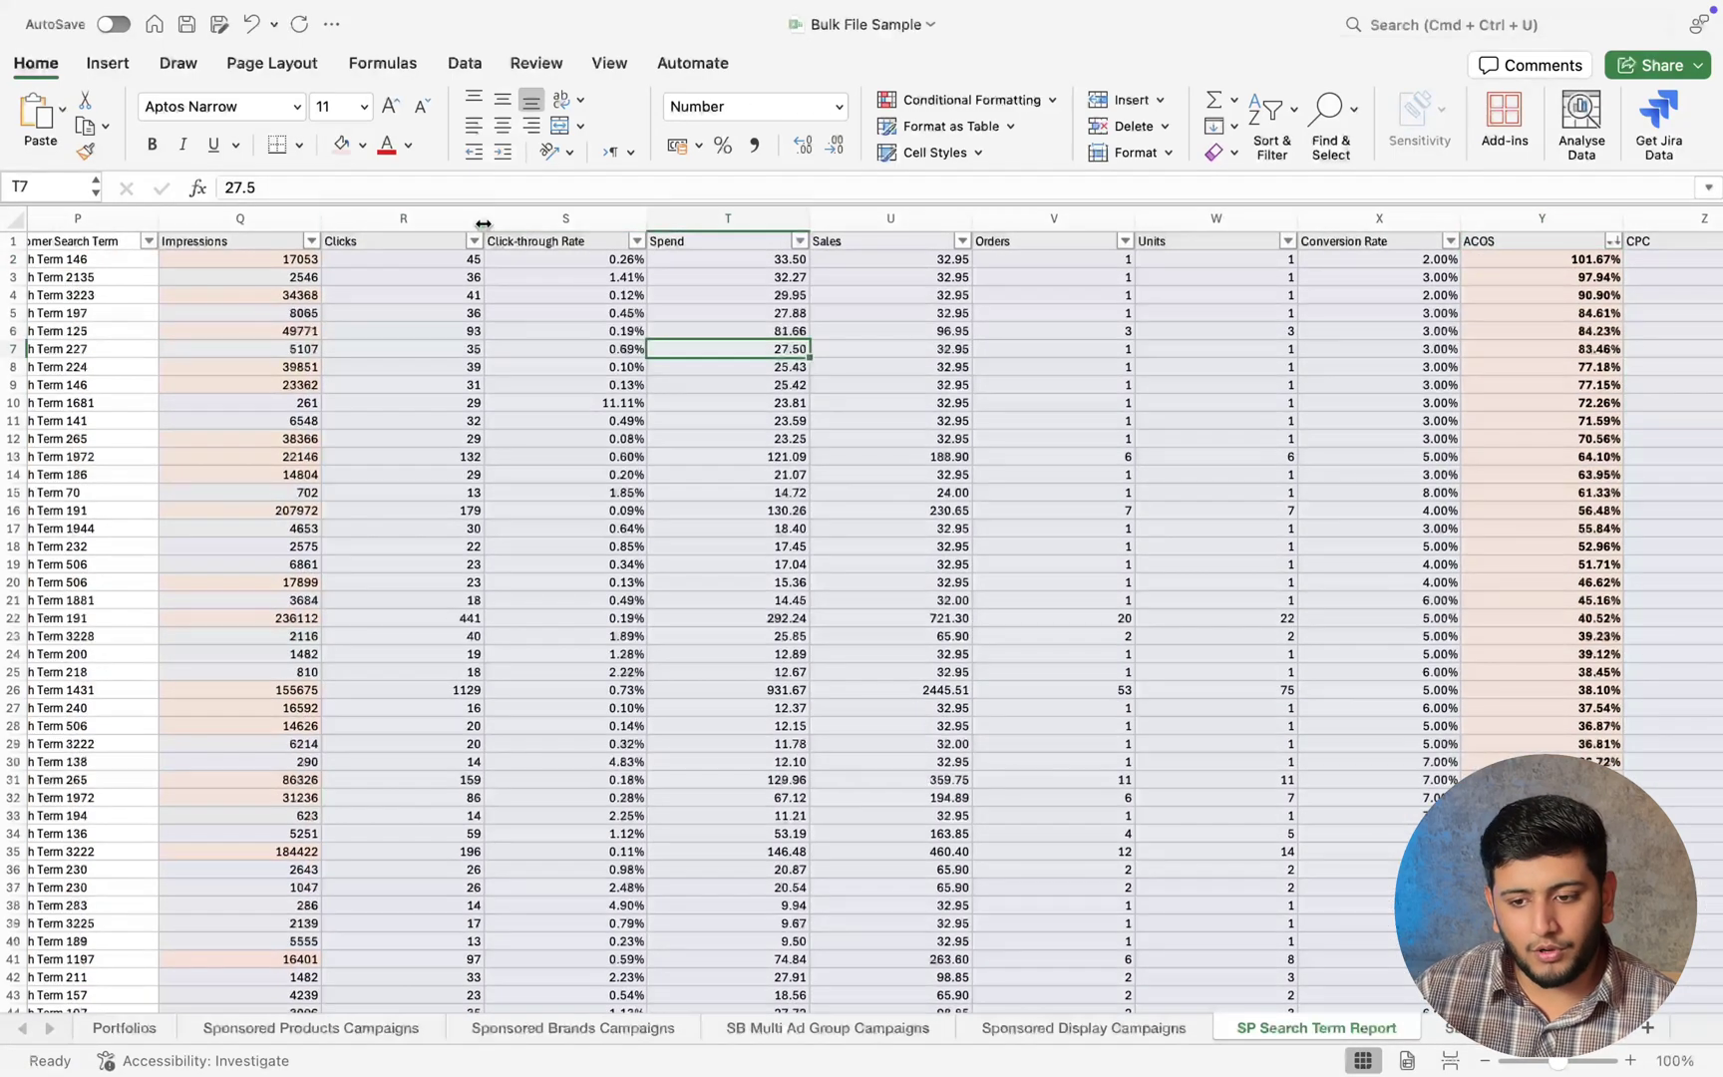
{"action": "left_click", "coordinate": [474, 241]}
{"action": "left_click", "coordinate": [313, 550]}
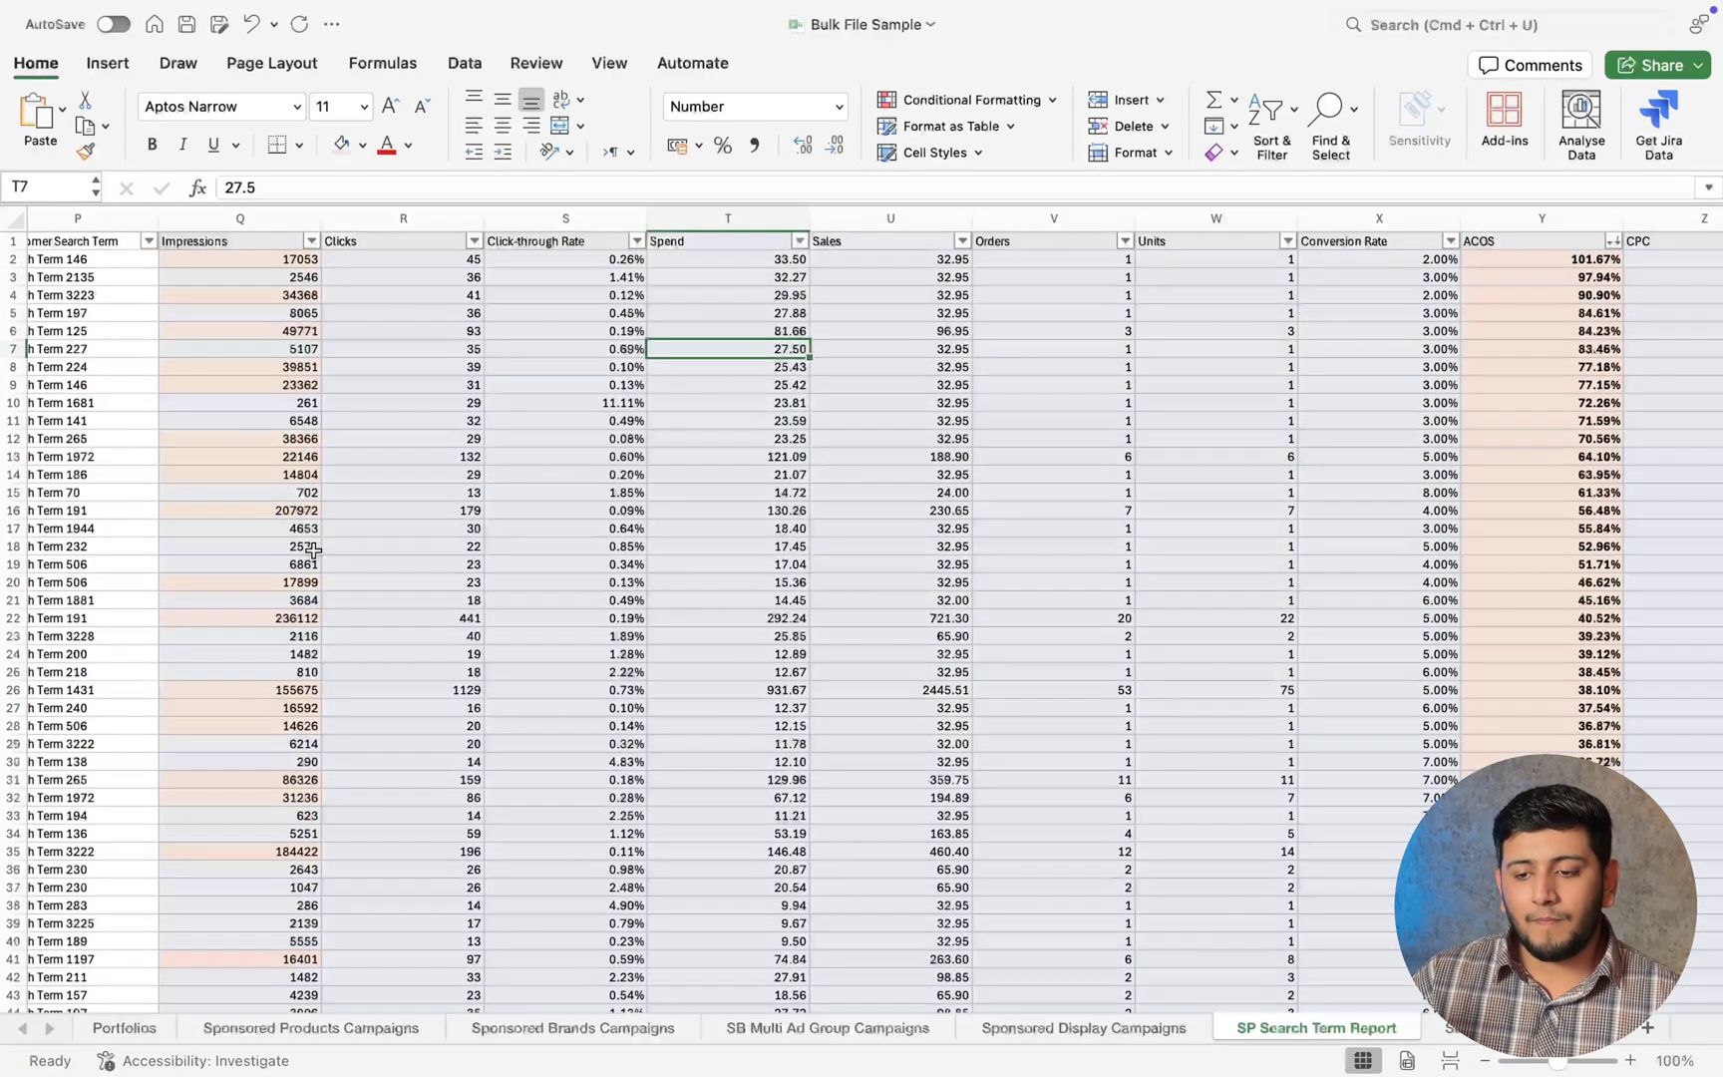